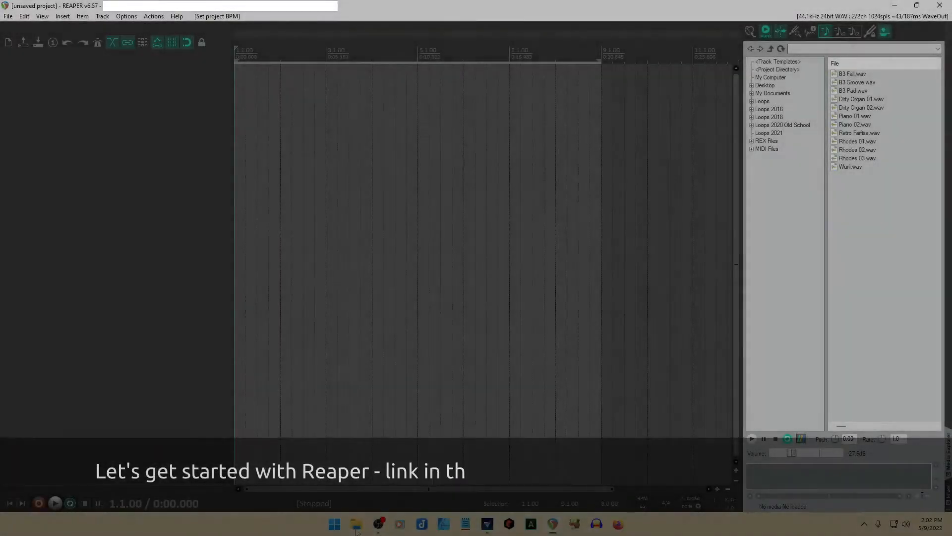
Import Chords.wav from the audio folder onto a new track at the start of the project.
click(356, 524)
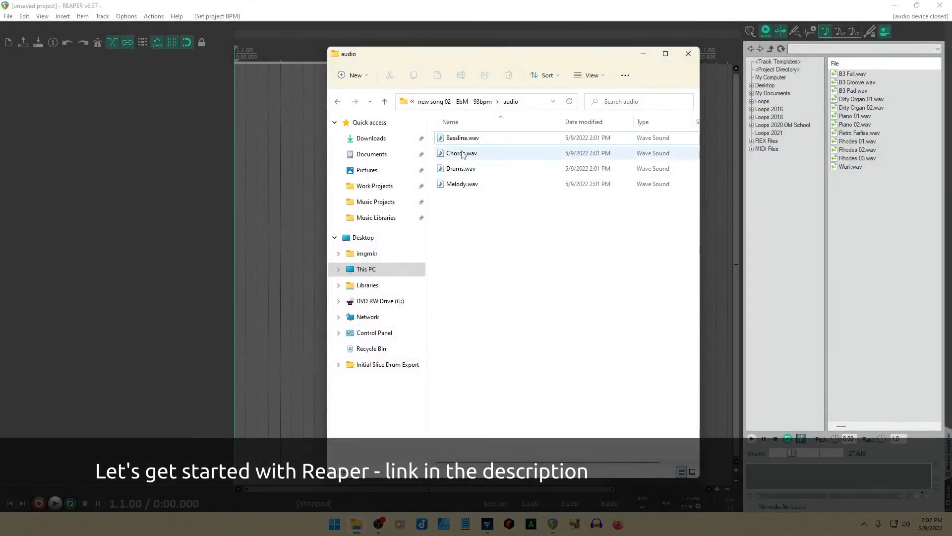
click(440, 140)
drag(445, 152, 237, 102)
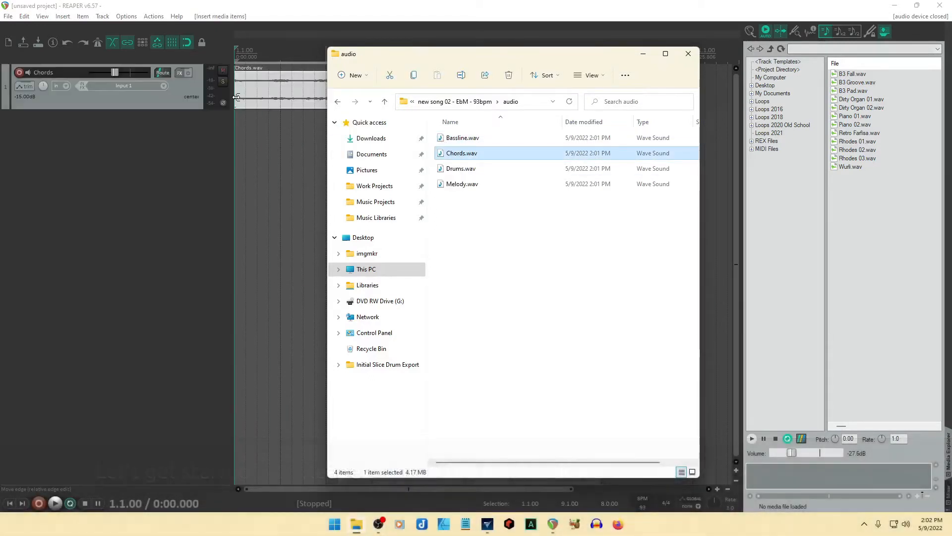
Normalize the Chords.wav item to a peak of -3.00 dB using common gain.
double_click(302, 91)
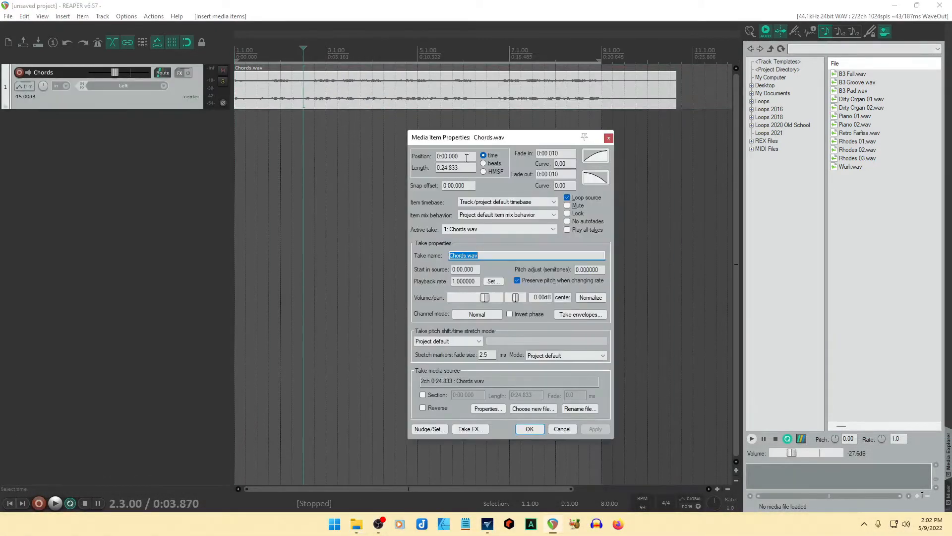
click(590, 298)
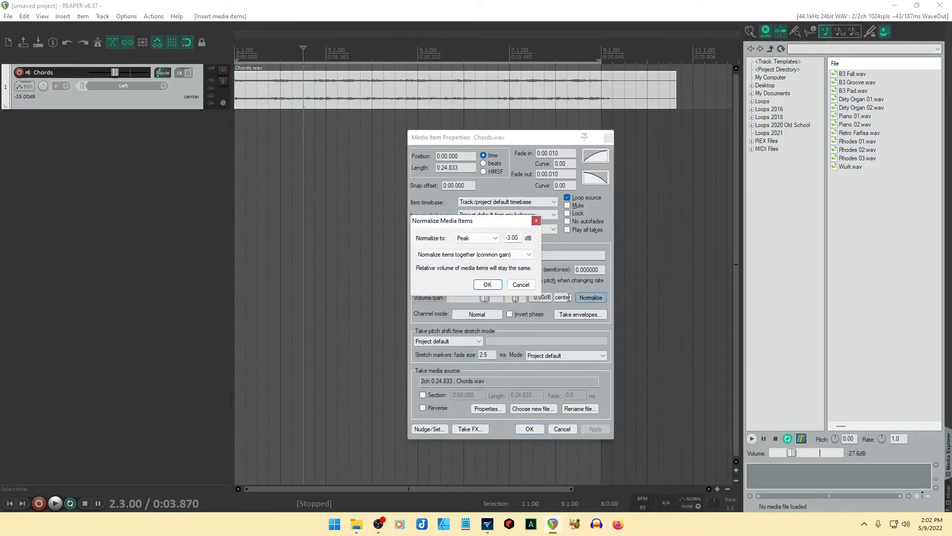
click(488, 285)
click(529, 428)
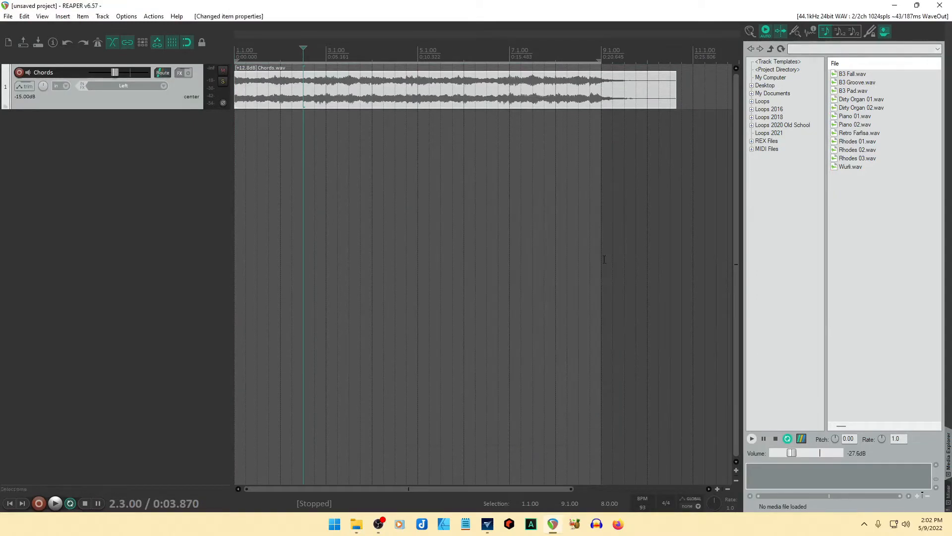
Trim the end of the Chords.wav item to bar 9 and play the project from the start.
drag(678, 91, 605, 92)
click(10, 504)
key(space)
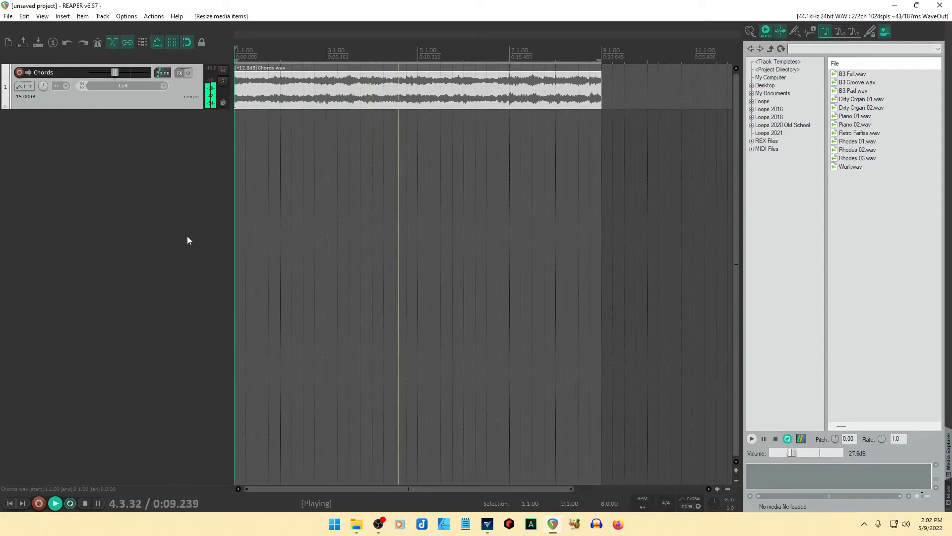
Import the song's MIDI file from the midi folder below the Chords track, expanding its 10 MIDI tracks to new tracks without the tempo map.
click(356, 530)
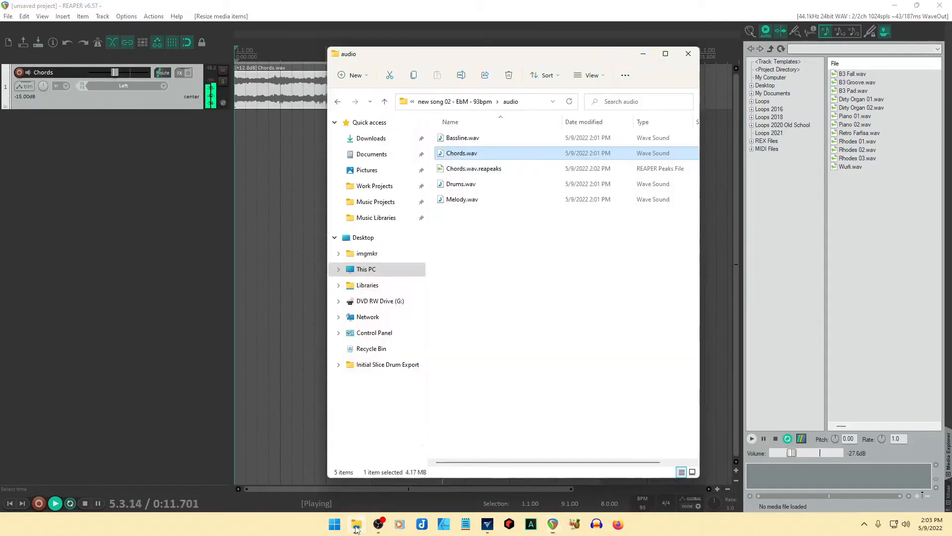
click(479, 101)
double_click(443, 154)
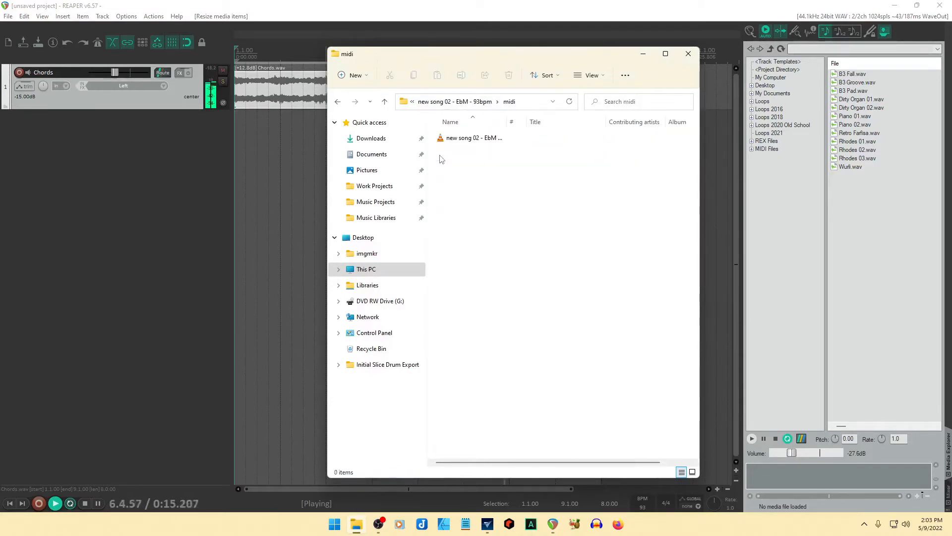
drag(452, 145, 240, 153)
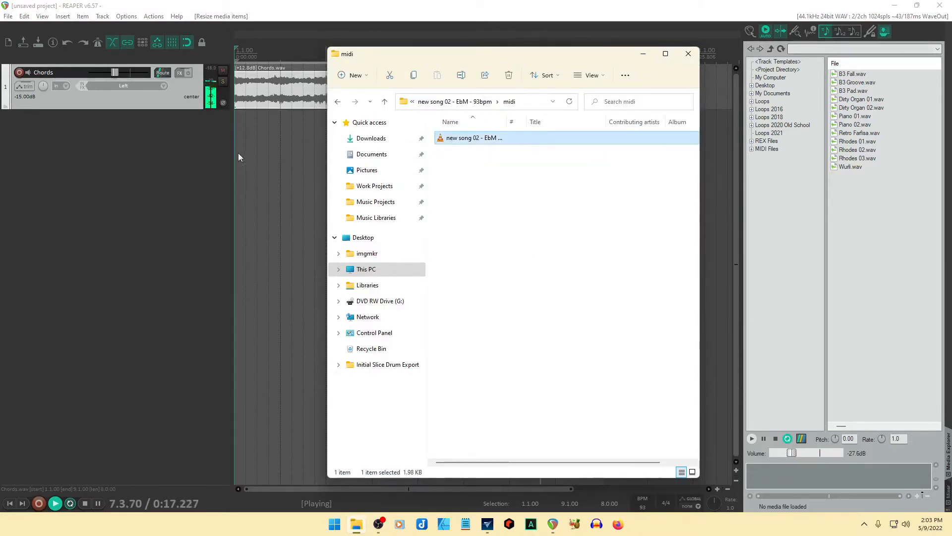
click(314, 239)
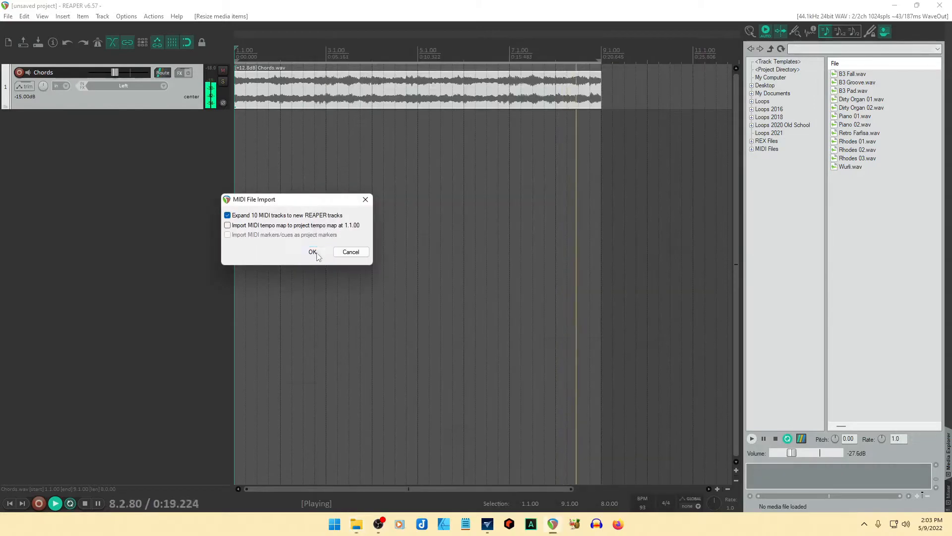
click(312, 252)
Delete the six surplus "new song 02 - EbM" tracks between the Bassline and Drums tracks.
click(188, 282)
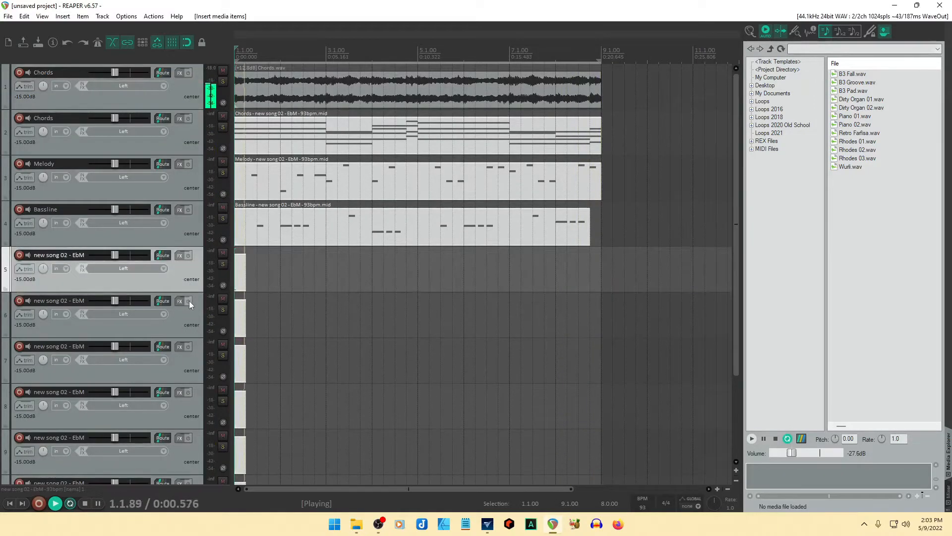
scroll(189, 301, down, 3)
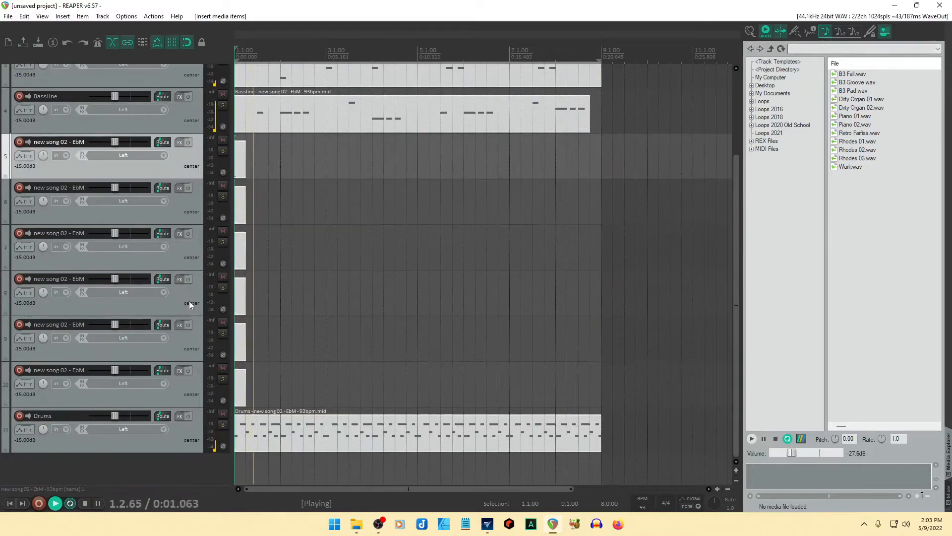
shift+click(184, 392)
key(Delete)
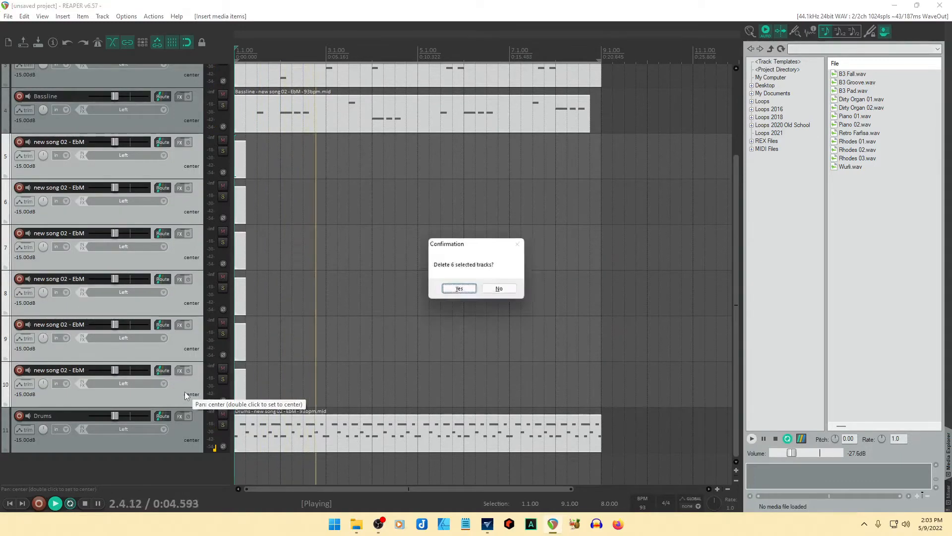
key(Return)
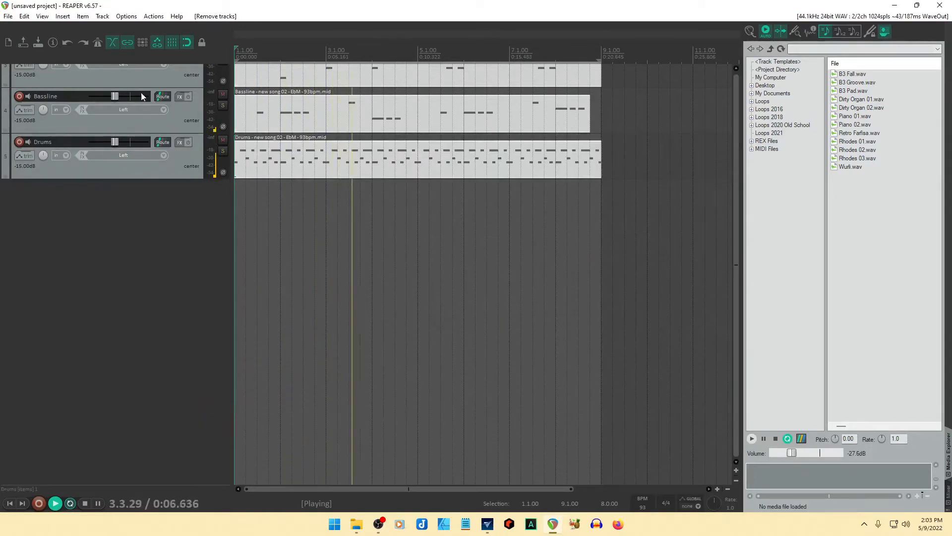
Insert the Albino3 (LinPlug) virtual instrument on a new track below the Melody track.
scroll(141, 99, up, 3)
click(169, 137)
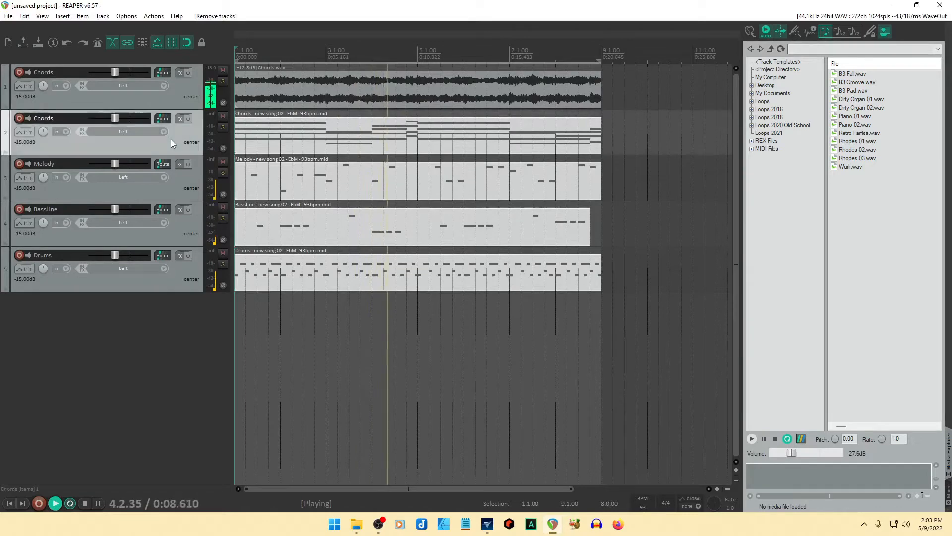
click(186, 179)
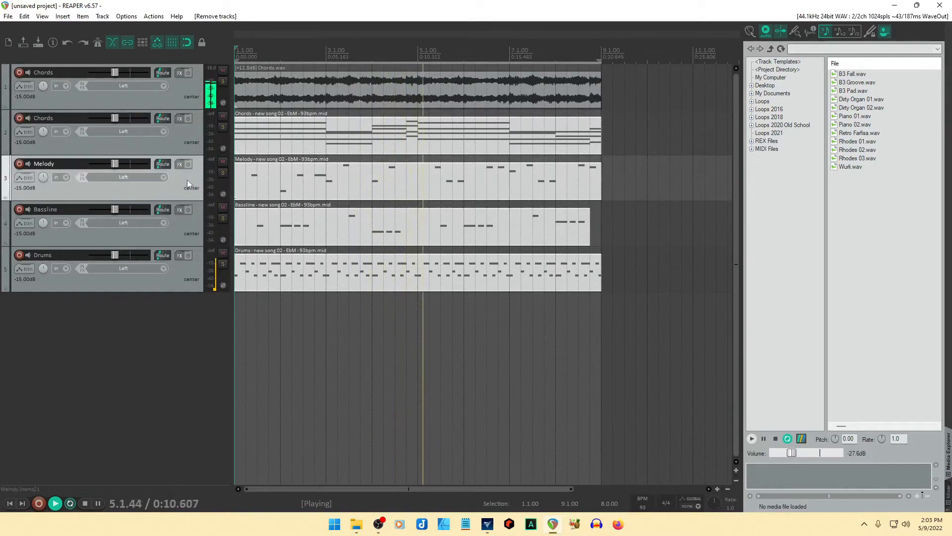
right_click(157, 321)
click(244, 347)
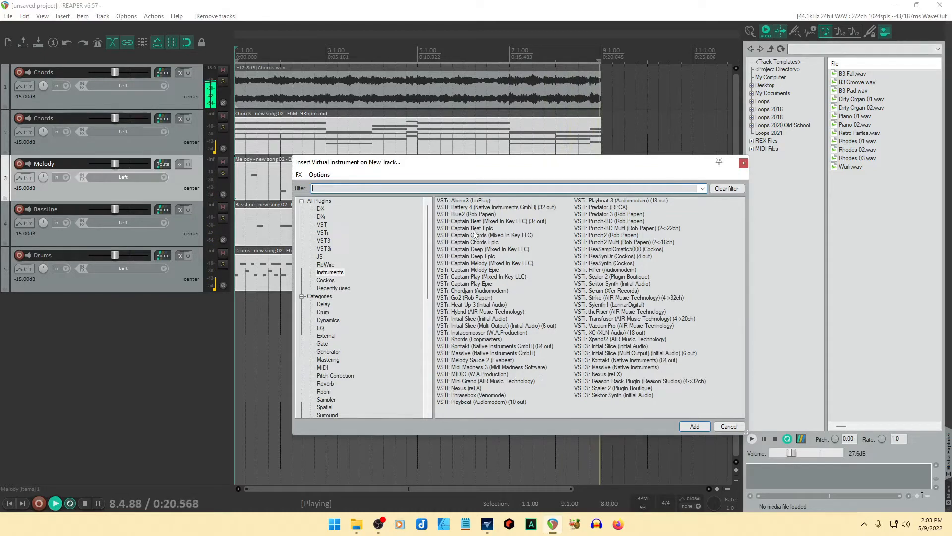
click(689, 427)
click(699, 430)
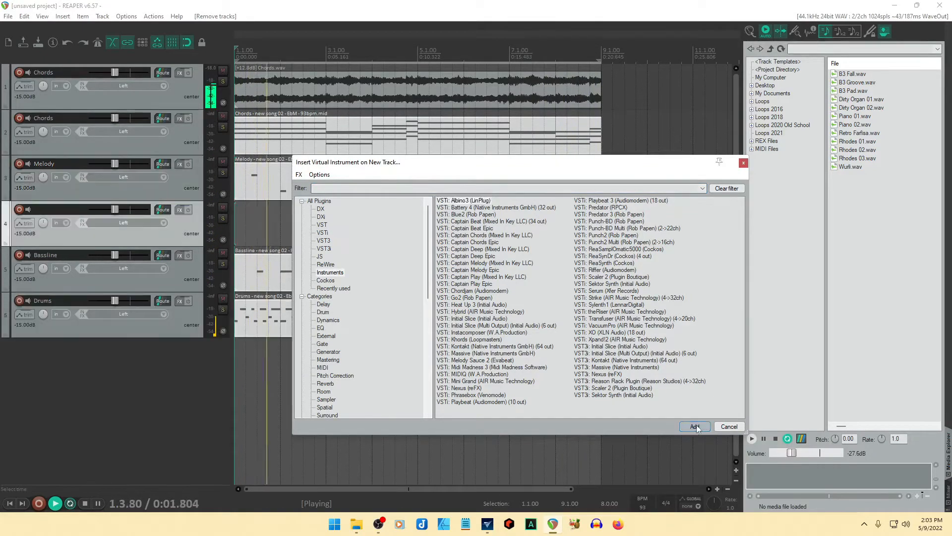
Load the Brilliantos preset from Albino3's Ambient Sounds bank.
drag(376, 52, 563, 96)
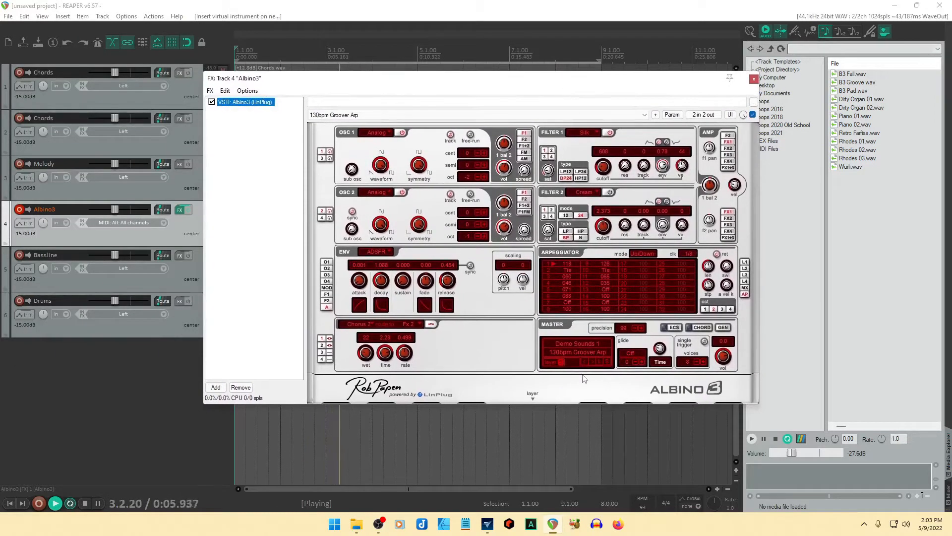
click(579, 341)
click(578, 341)
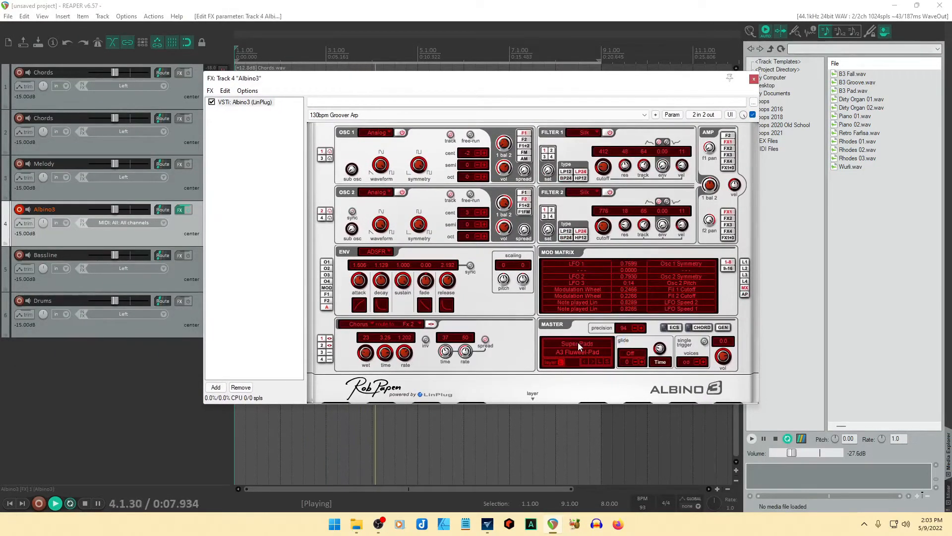
click(578, 342)
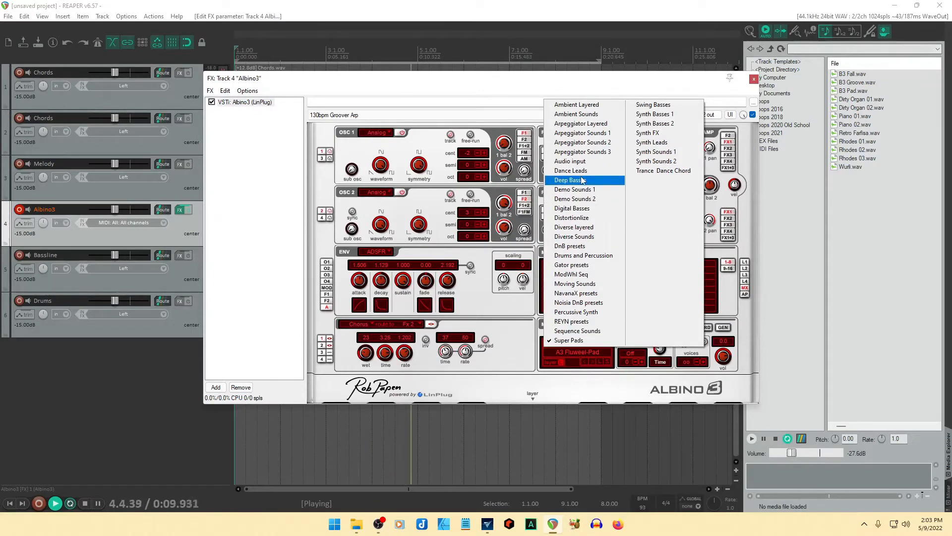
click(576, 115)
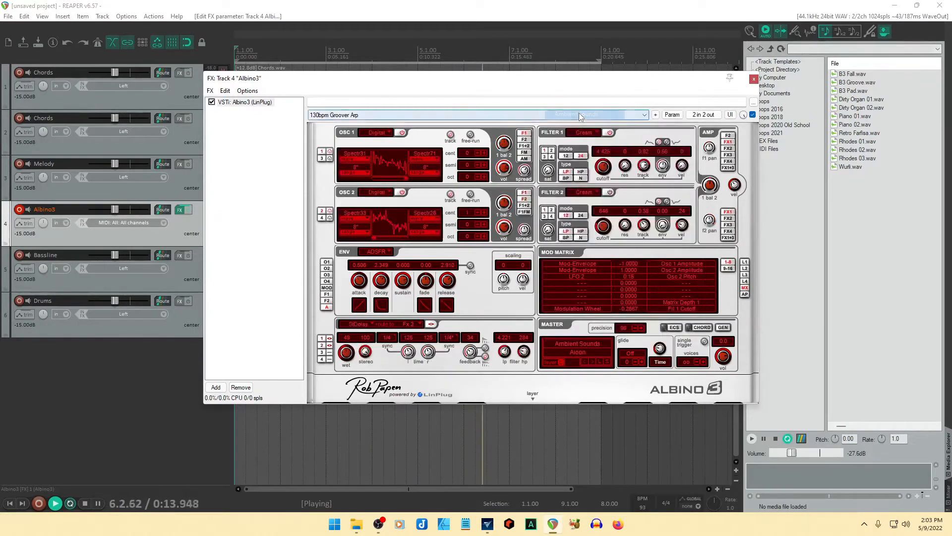
click(578, 350)
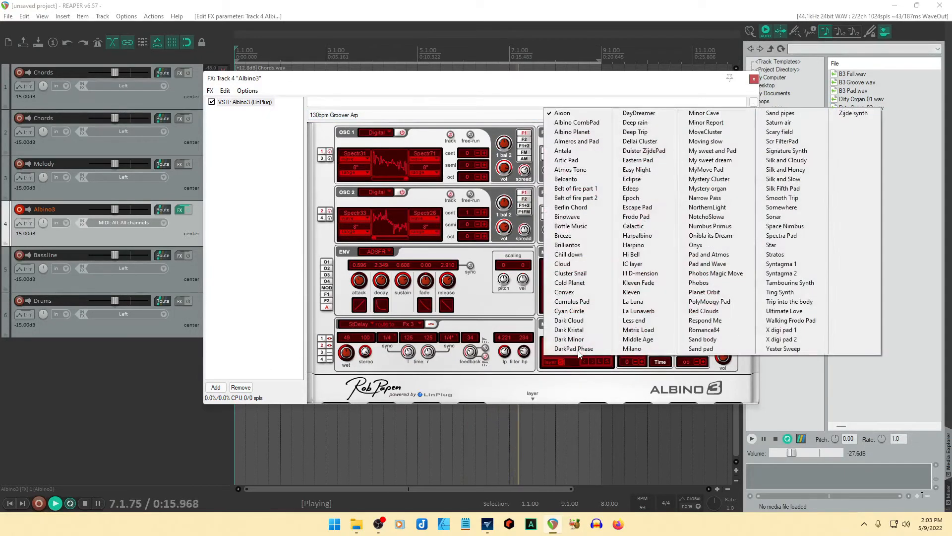
click(584, 246)
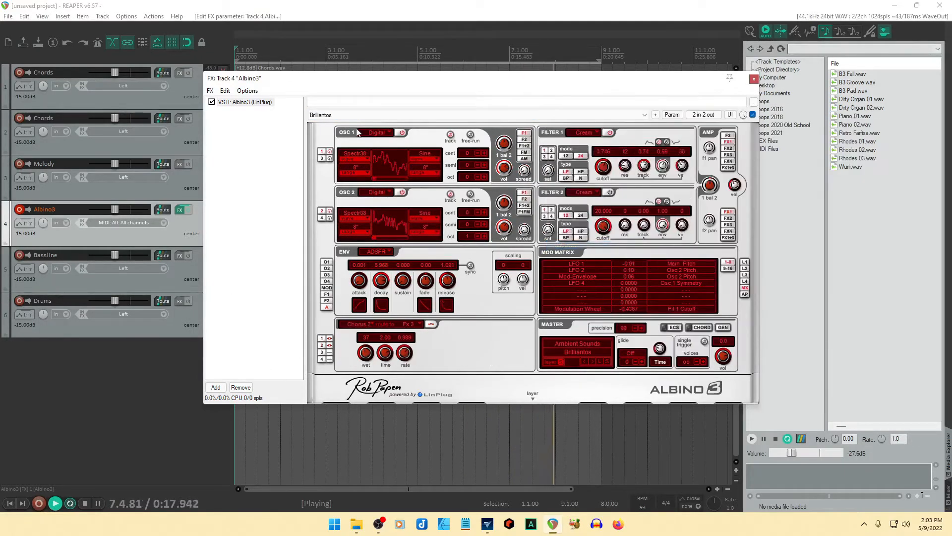
Disarm the Albino3 track and copy the Chords MIDI item onto it, aligned with the project start.
drag(391, 86, 667, 145)
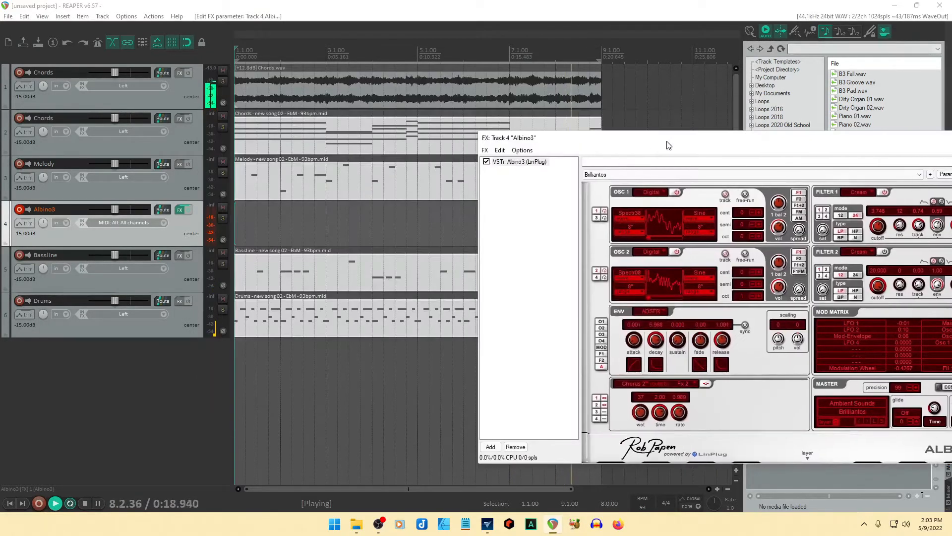
click(345, 126)
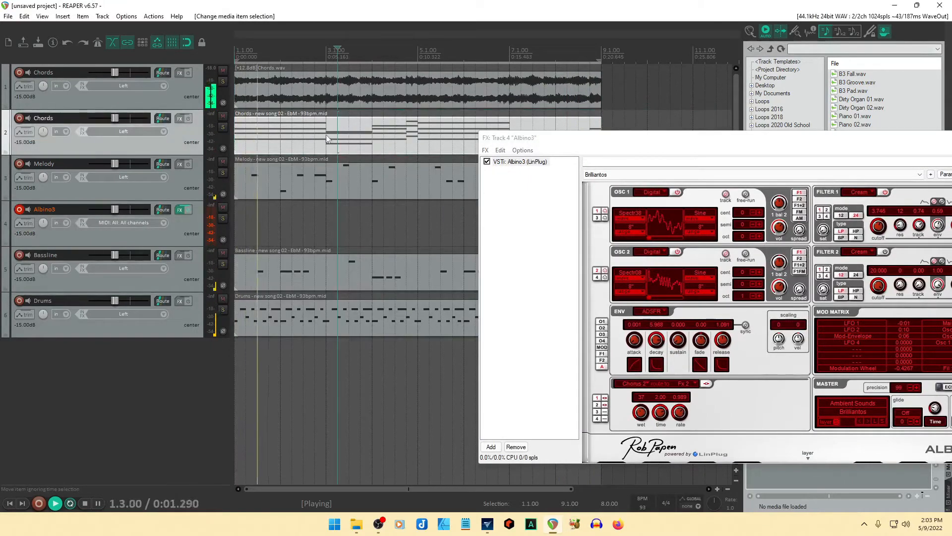
click(19, 210)
drag(349, 126, 330, 223)
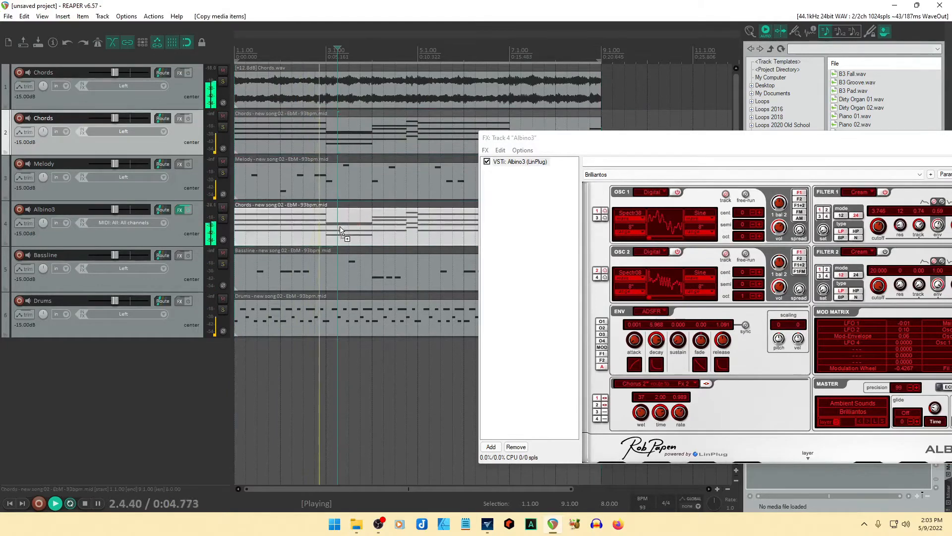
Move the Albino3 track directly below the Chords audio track and lower its volume to about -23 dB.
click(176, 234)
drag(175, 233, 174, 151)
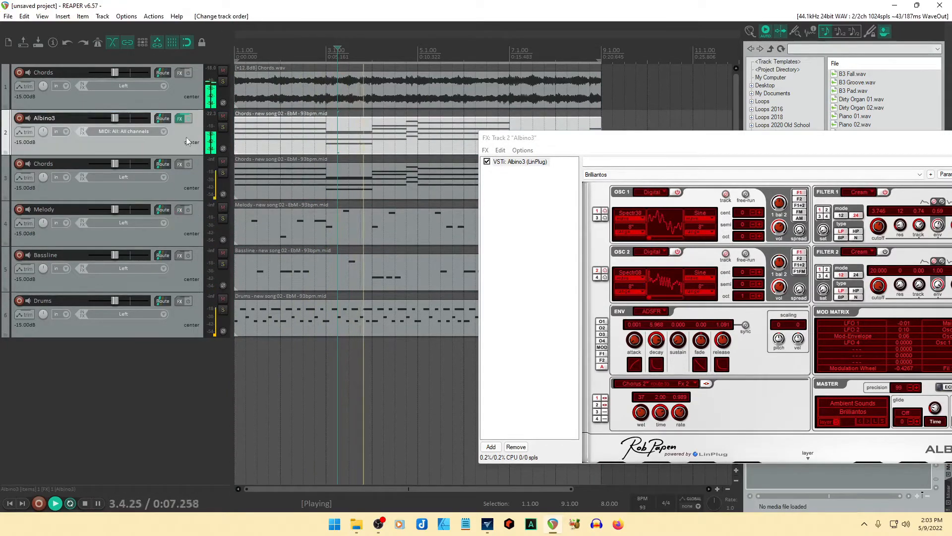
drag(697, 140, 411, 118)
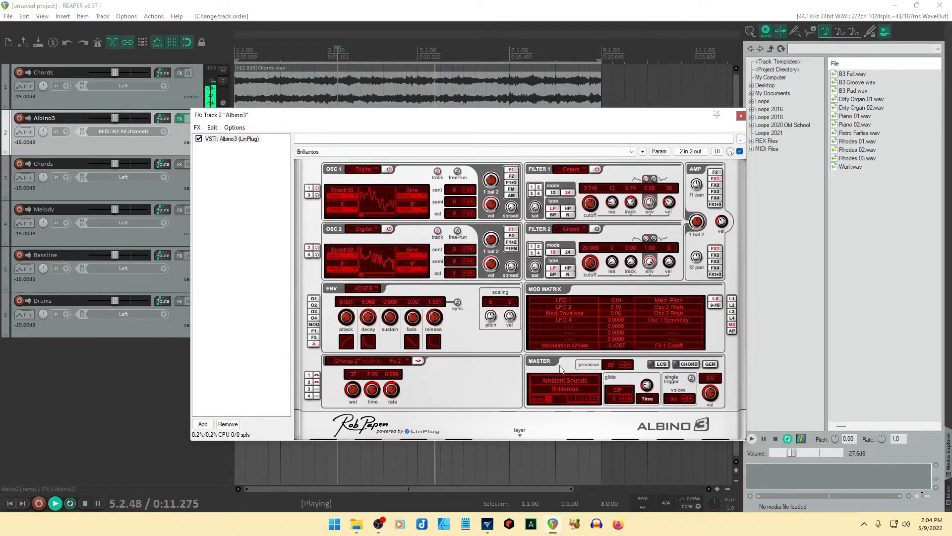
drag(449, 113, 513, 119)
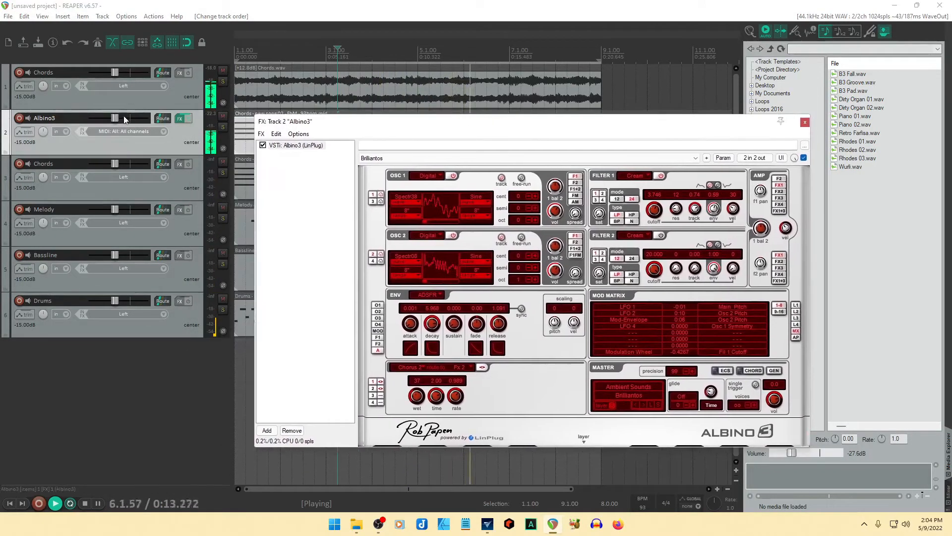
click(116, 119)
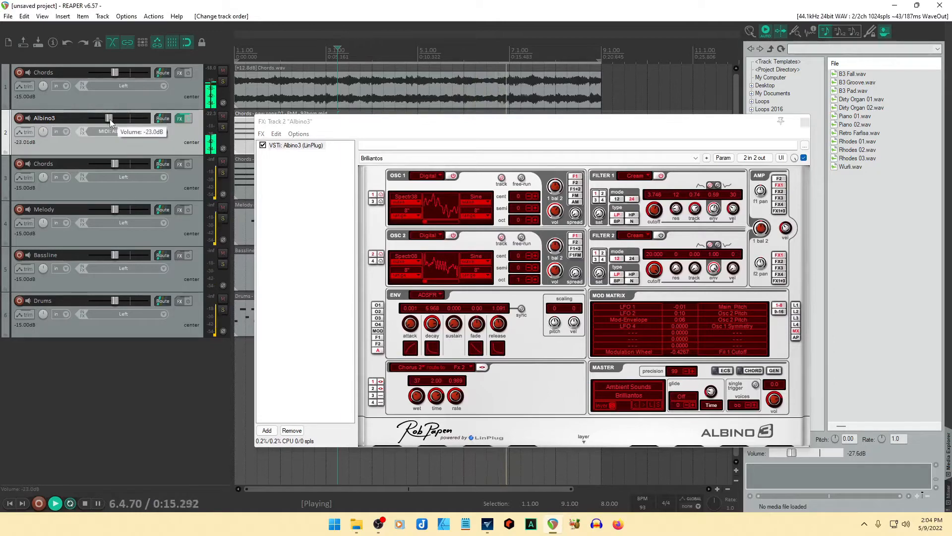
Transpose all notes of the Chords MIDI item on the Albino3 track down one octave.
drag(474, 130, 512, 204)
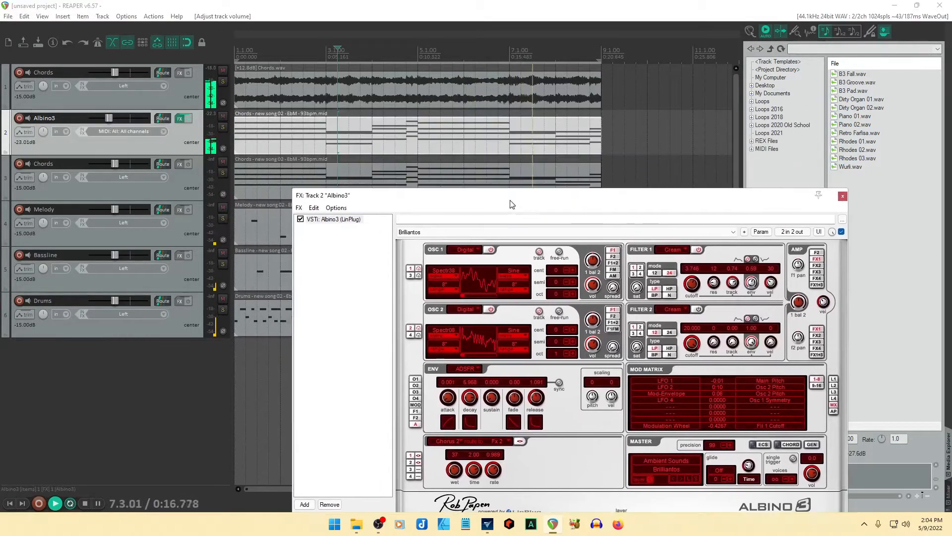
click(474, 152)
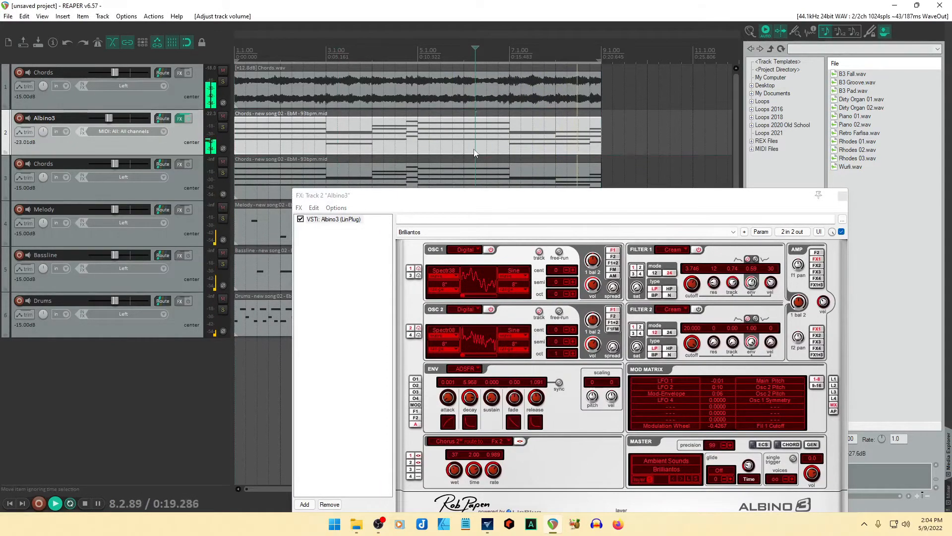
double_click(474, 153)
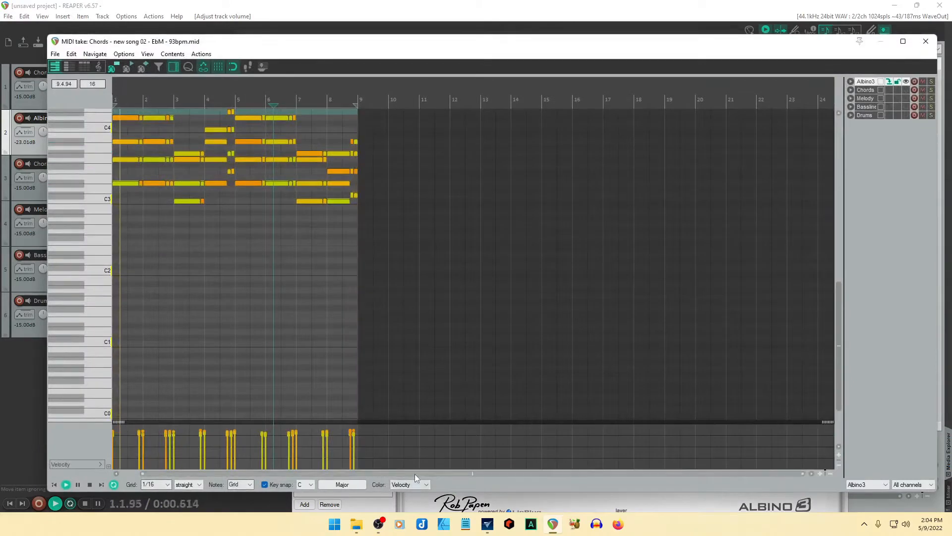
key(ctrl+a)
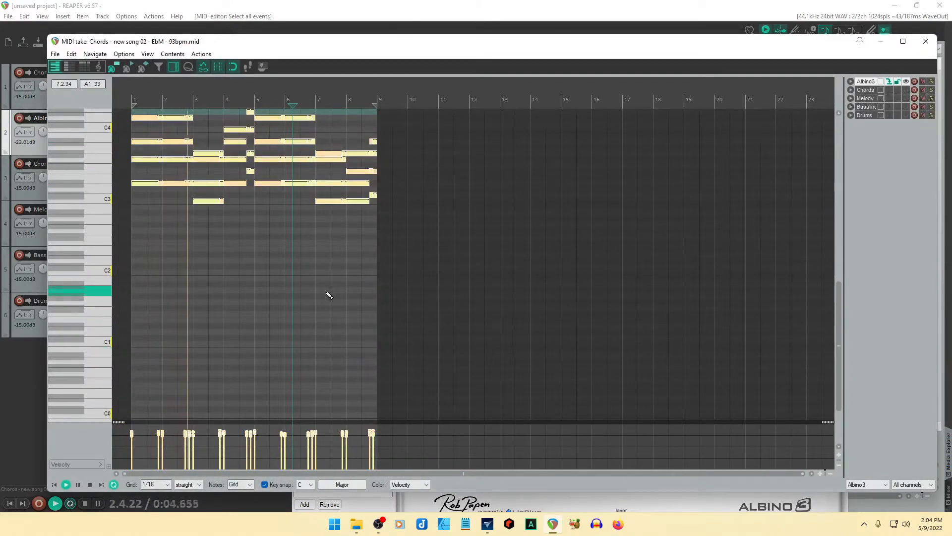
key(alt+Down)
key(alt+Down)
key(alt+shift+Down)
key(alt+Up)
key(alt+Up)
key(alt+shift+Up)
key(alt+shift+Down)
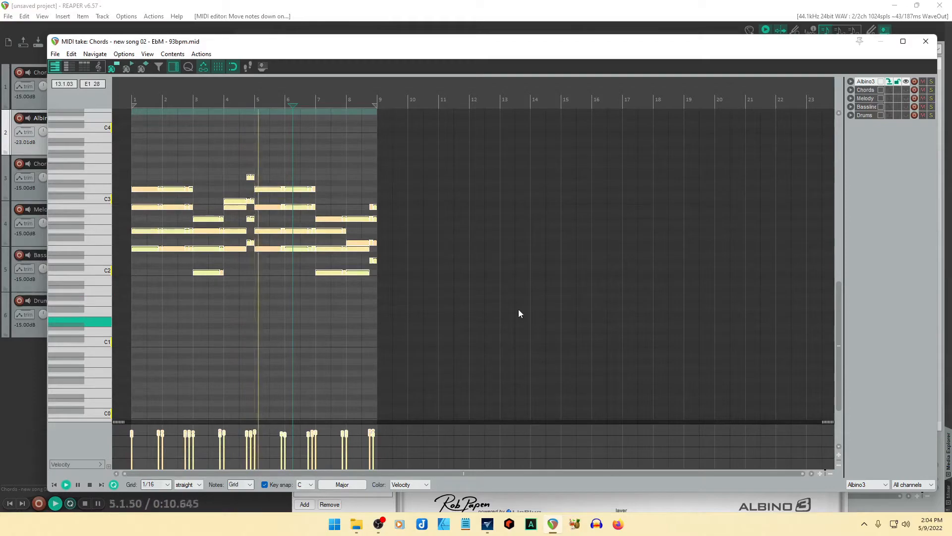
click(926, 42)
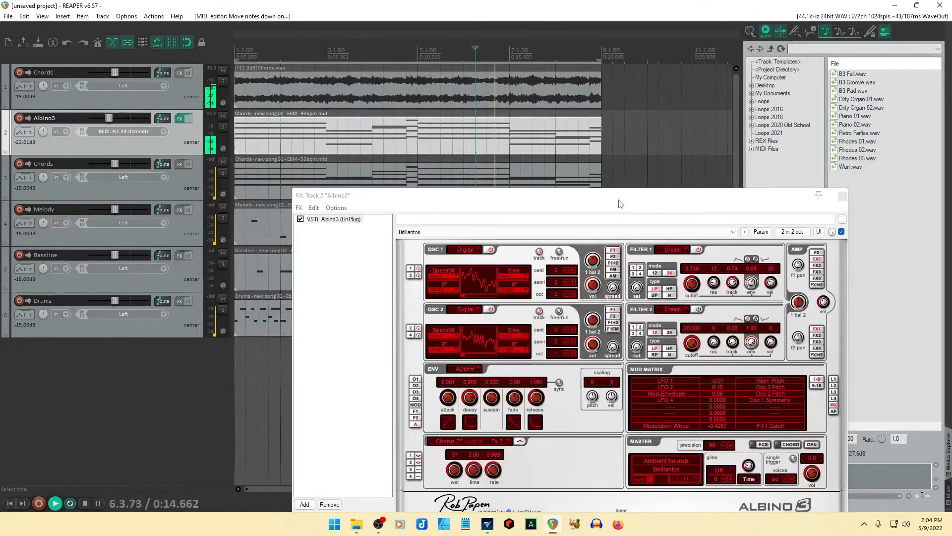
Audition the Cyan Circle and Hi Bell presets from Albino3's Ambient Sounds bank.
drag(620, 205, 541, 70)
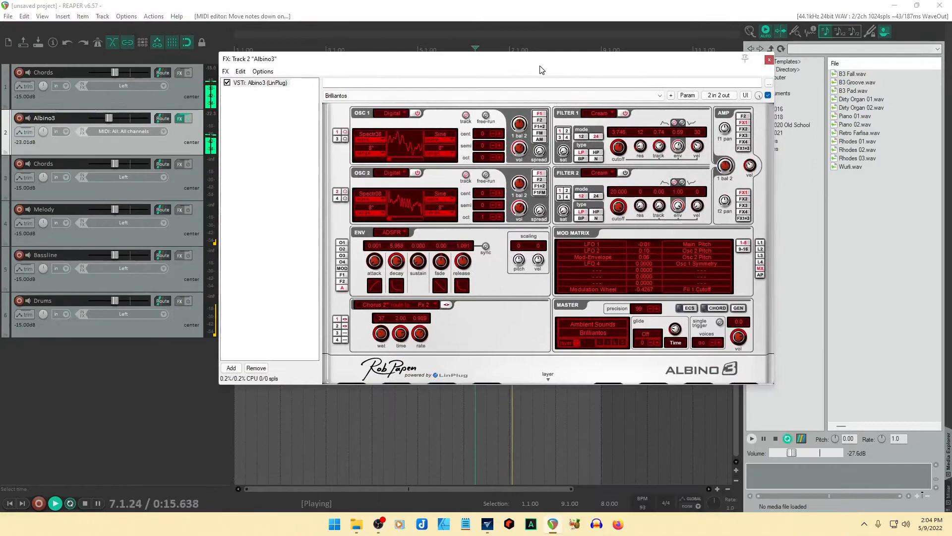
click(593, 332)
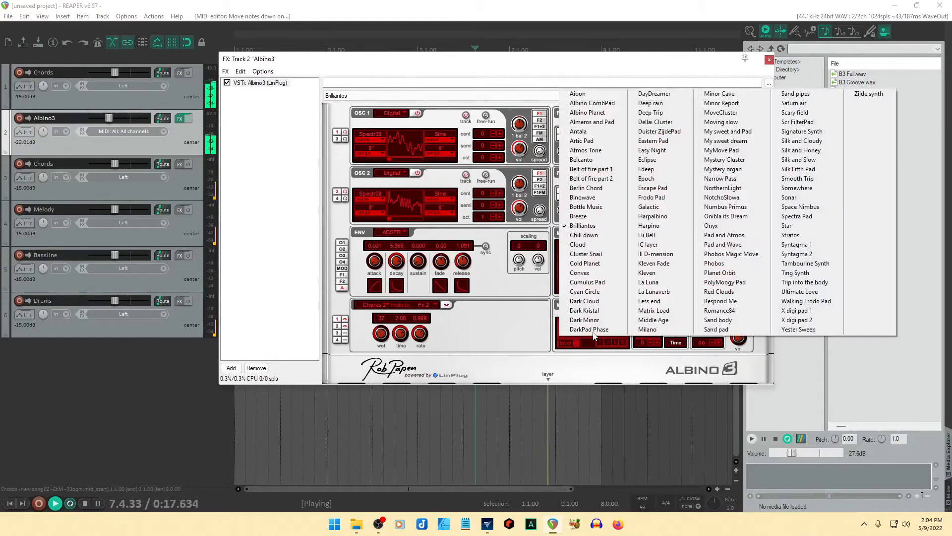
click(593, 294)
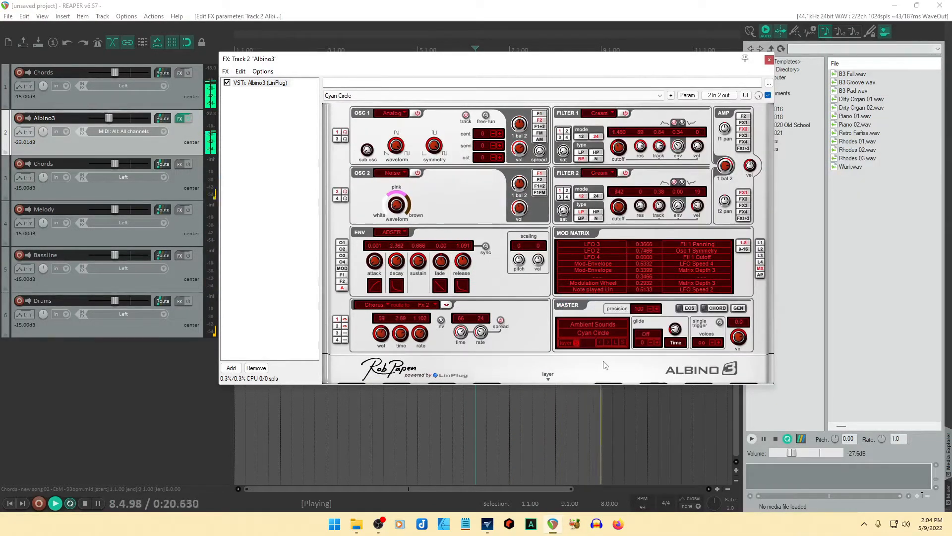
click(598, 332)
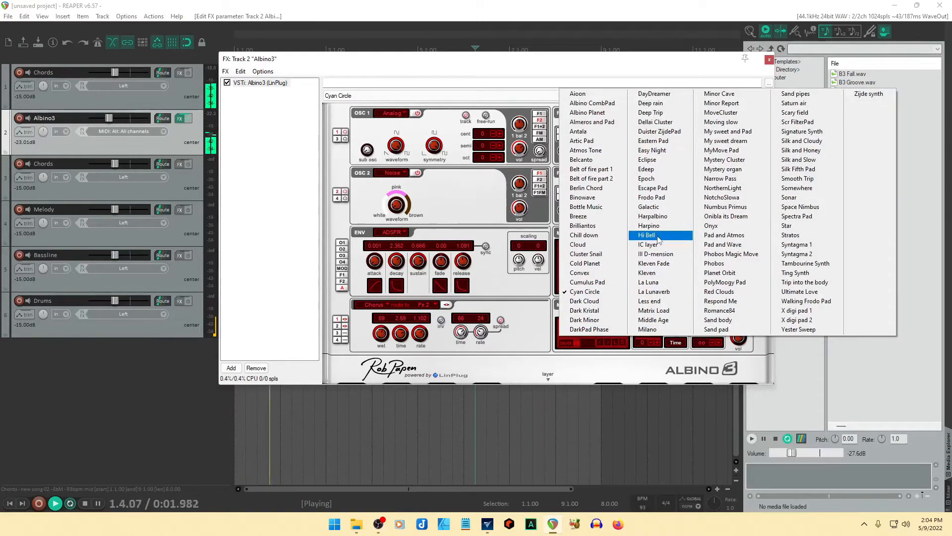
click(659, 241)
Load the Com Arp preset from Albino3's Arpeggiator Sounds 2 bank and raise the track's volume to about -17 dB.
click(609, 323)
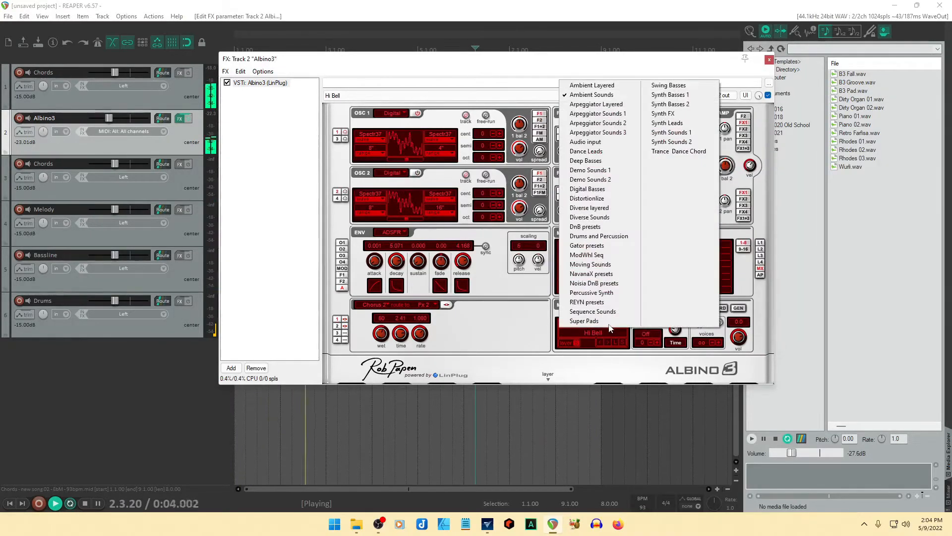
click(598, 123)
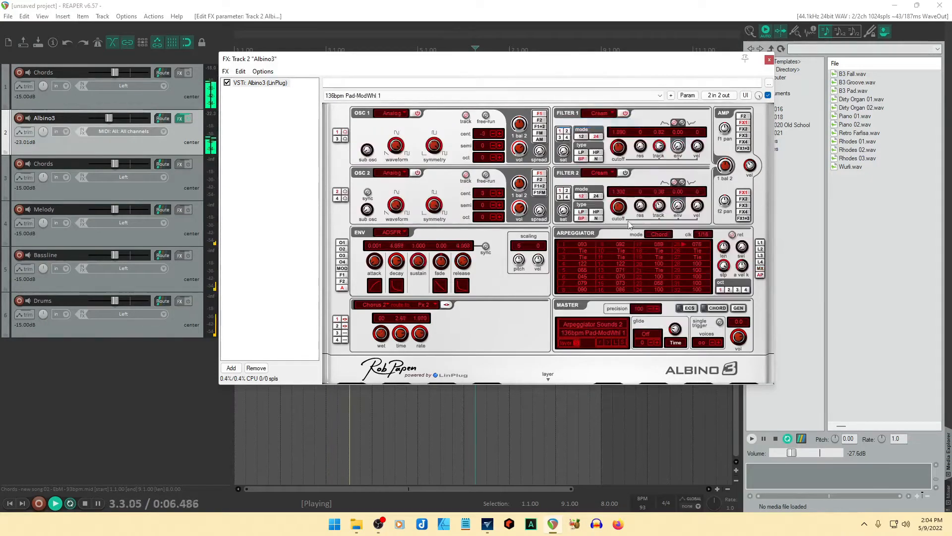
click(600, 333)
click(525, 329)
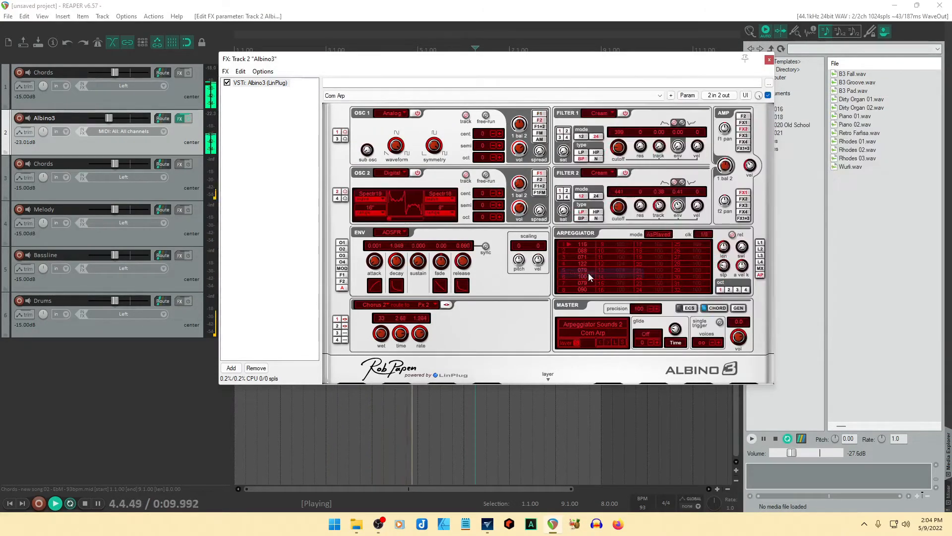
drag(600, 59, 720, 73)
drag(110, 121, 114, 122)
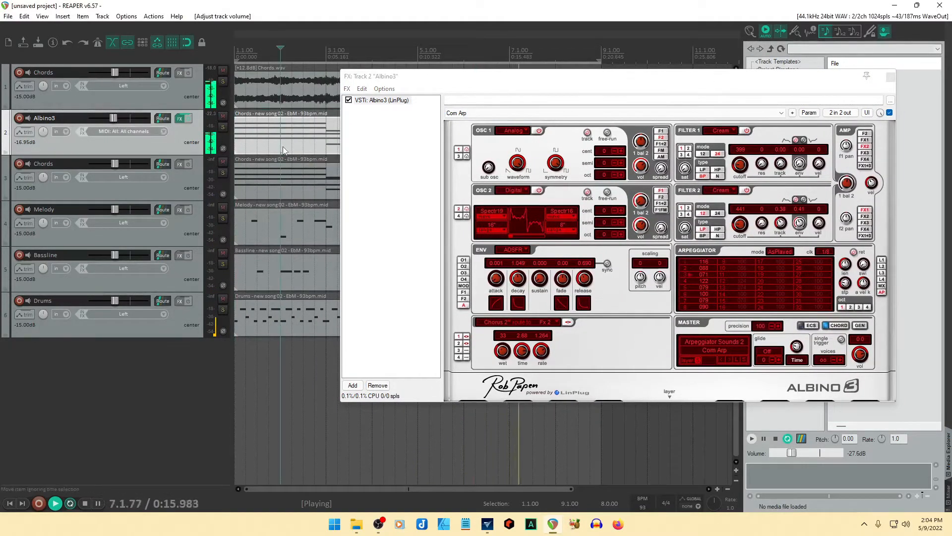
Replace the transposed item on the Albino3 track with a fresh copy of the Chords MIDI item, aligned with the project start.
click(290, 197)
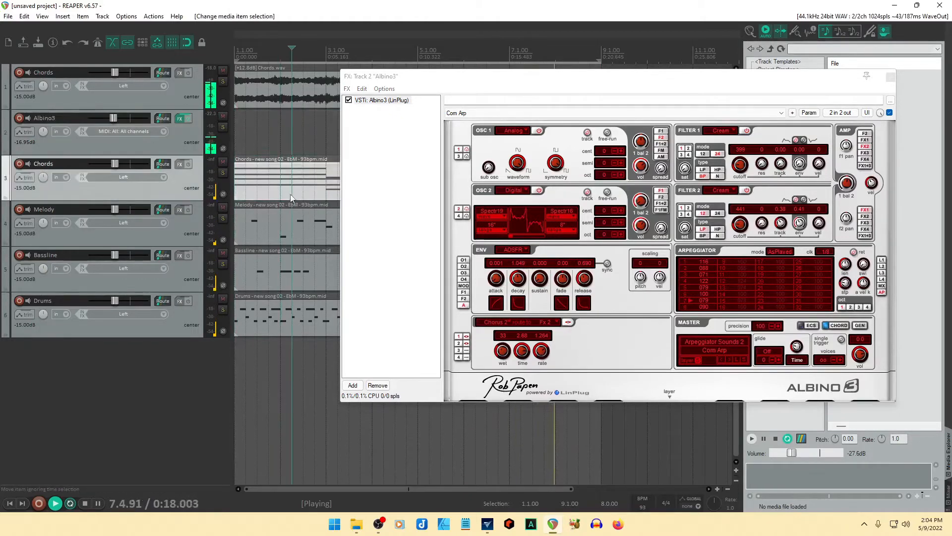
drag(296, 195, 278, 144)
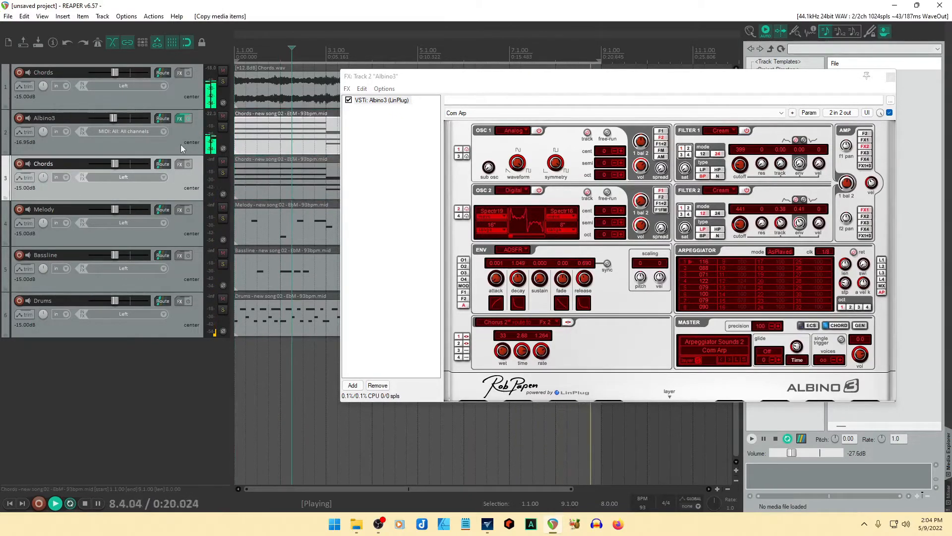
Switch Albino3 to the CoolRunning Arp preset and lower its track's volume to about -23.1 dB.
drag(602, 77, 433, 88)
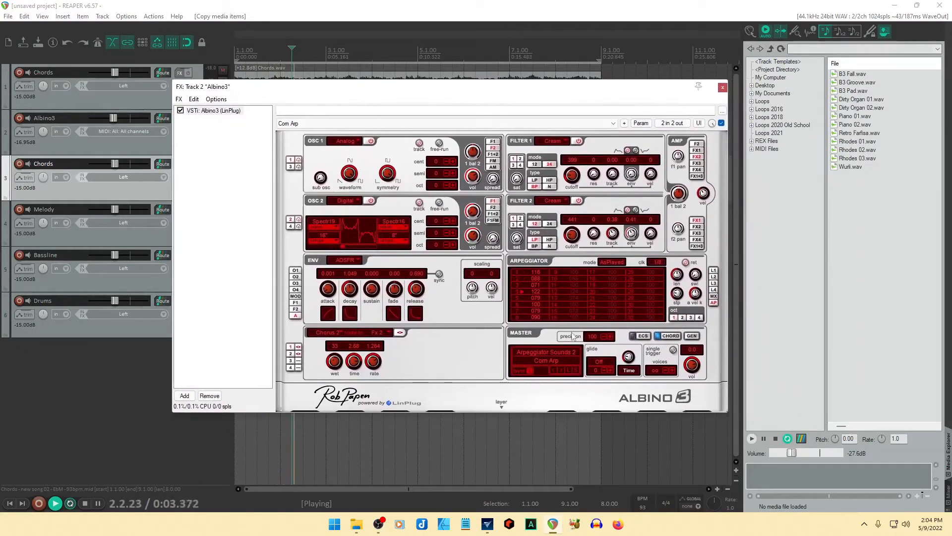
click(562, 373)
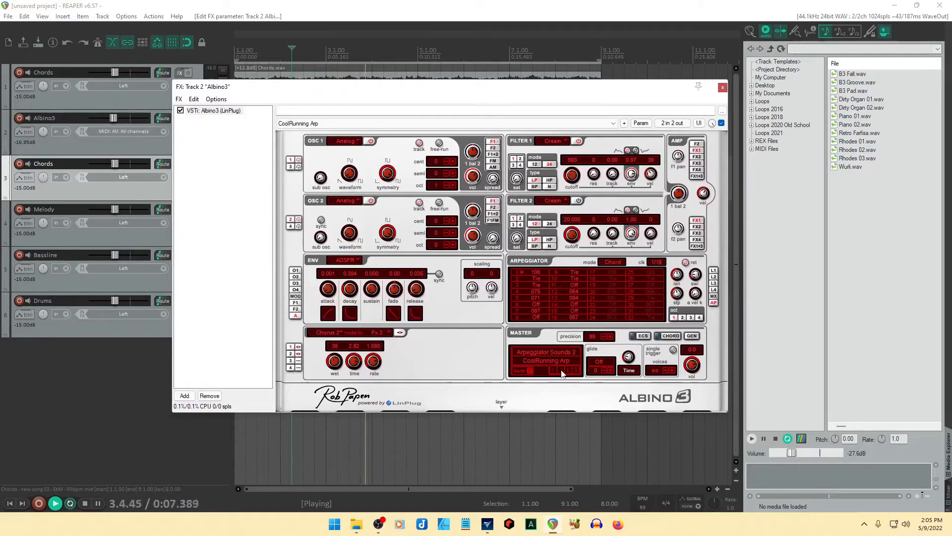
click(723, 88)
click(174, 138)
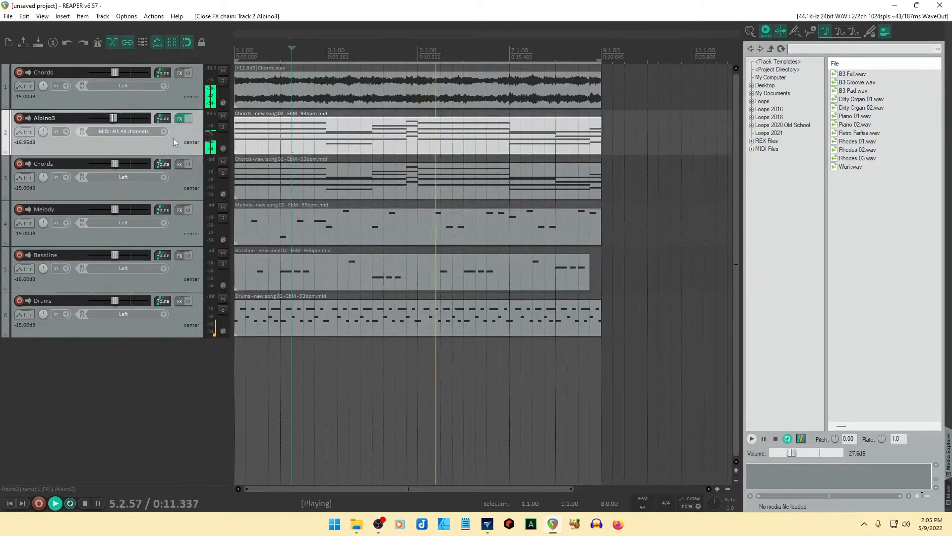
drag(113, 119, 107, 119)
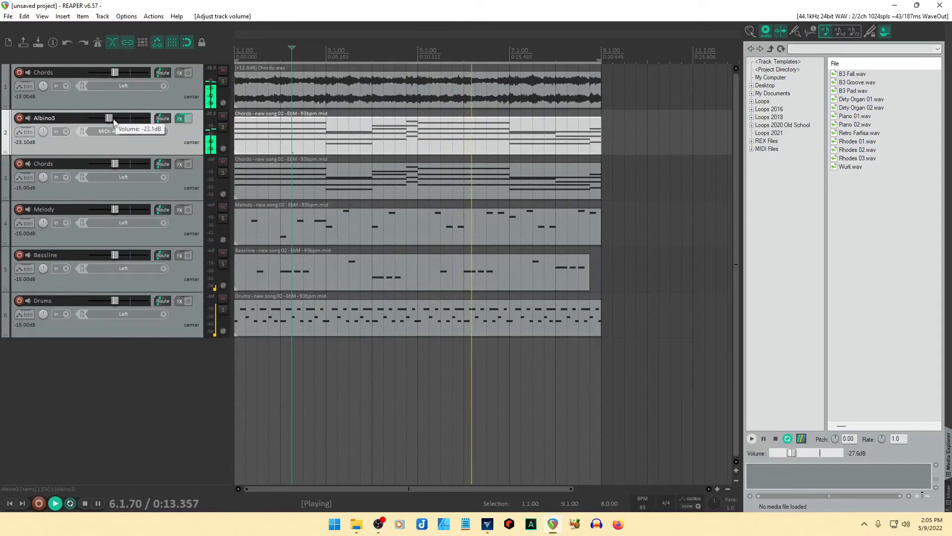
Add the Raum reverb to the Albino3 track in Grounded mode with a 29% mix, and lower the track's volume to about -25.5 dB.
click(180, 120)
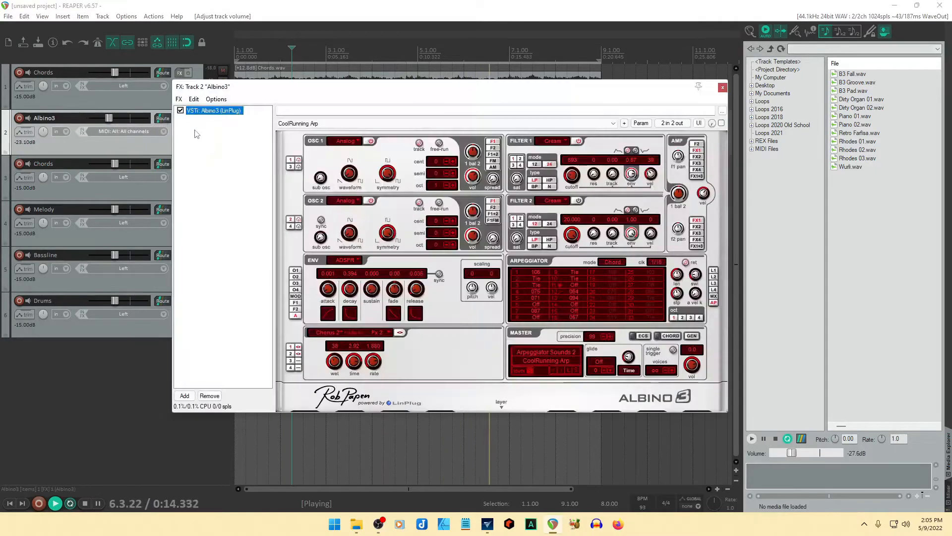
click(185, 396)
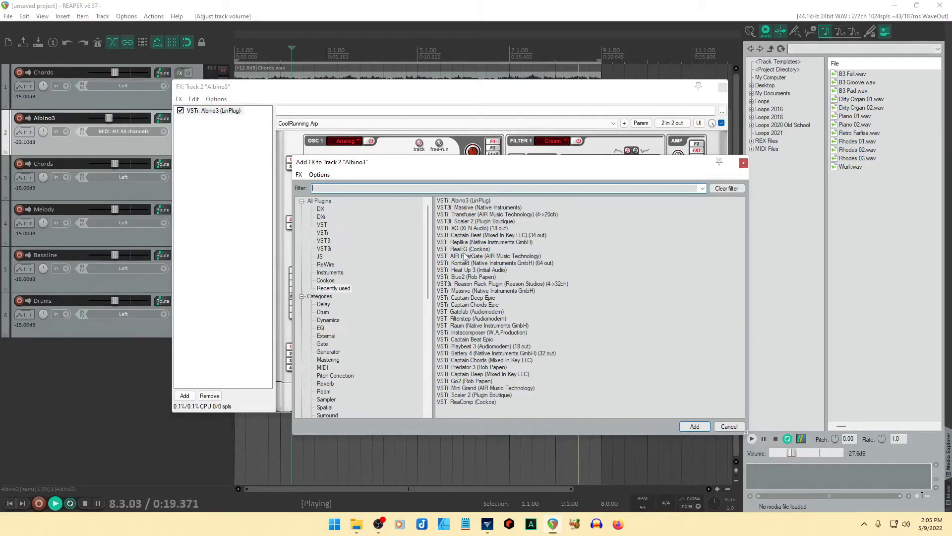
double_click(460, 327)
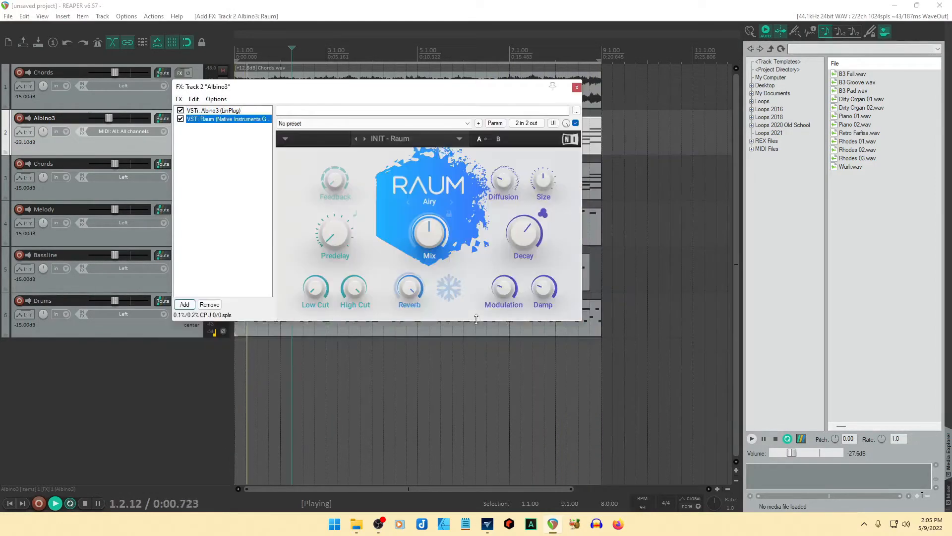
drag(430, 238, 430, 247)
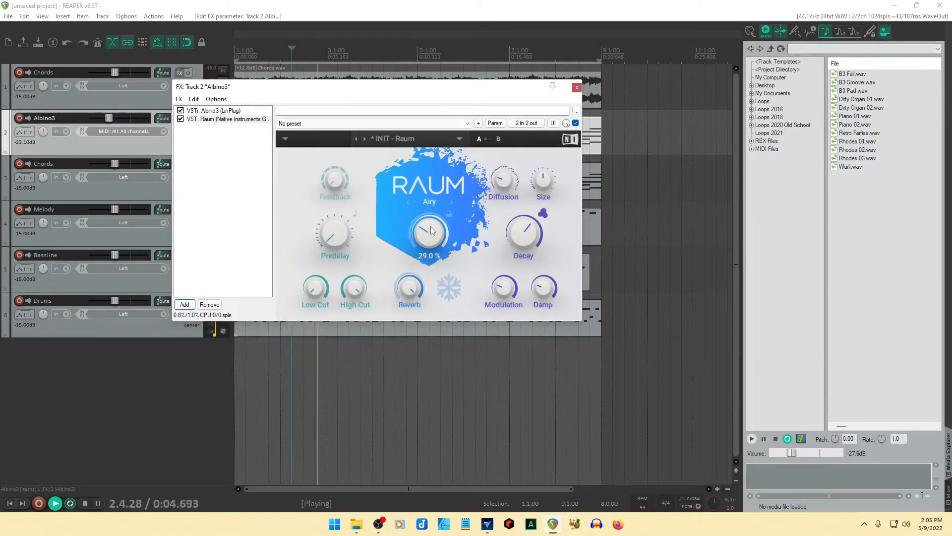
click(451, 202)
click(452, 202)
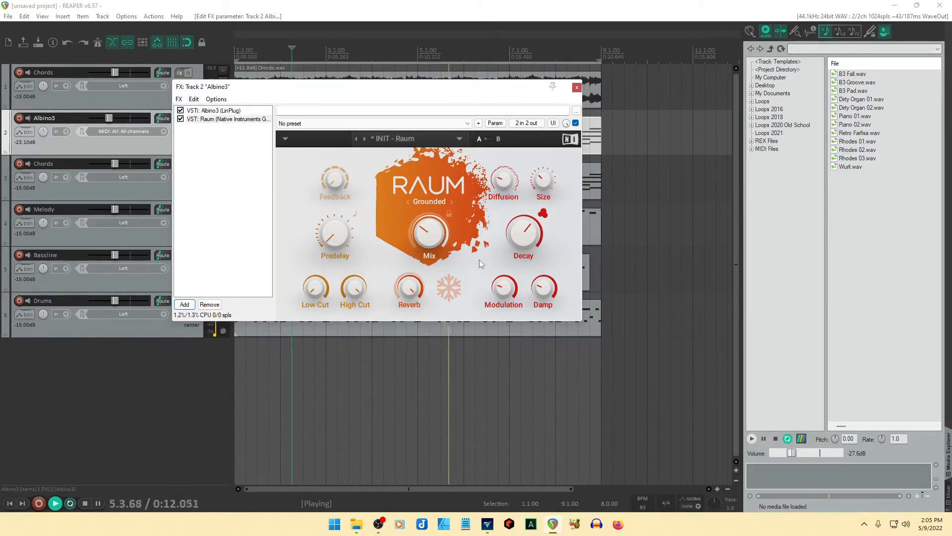
click(577, 88)
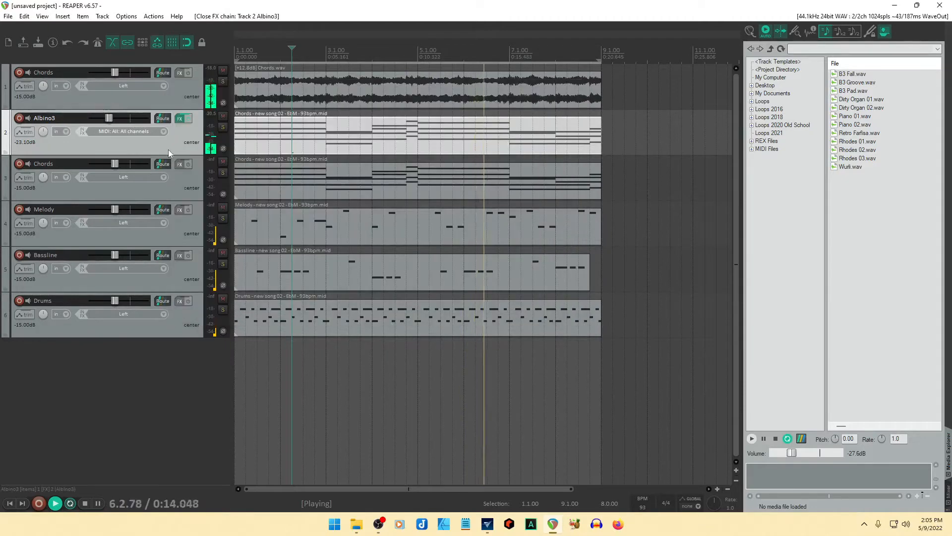
drag(109, 118, 107, 118)
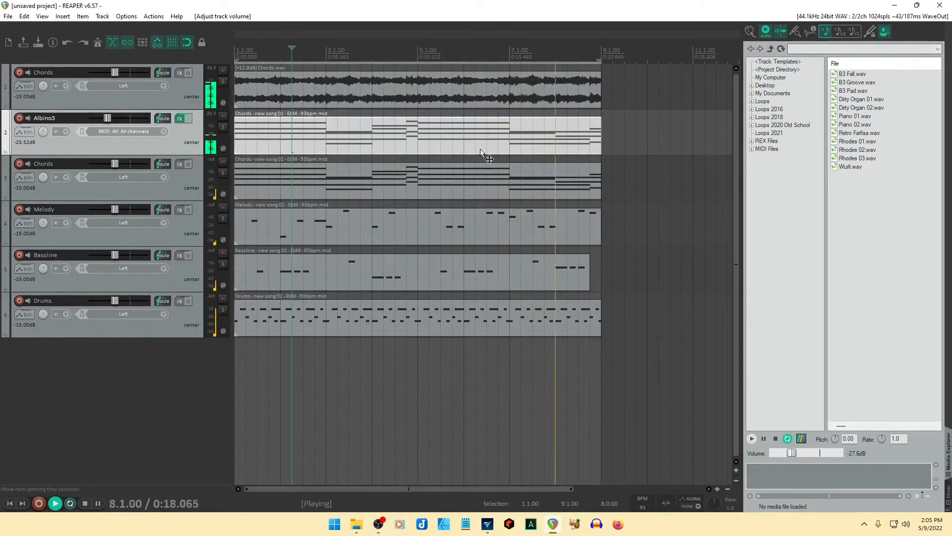
Trim the Albino3 track's Chords item to bars 1–2 and add a second Chords MIDI copy trimmed to bars 5–6.
drag(600, 153, 326, 153)
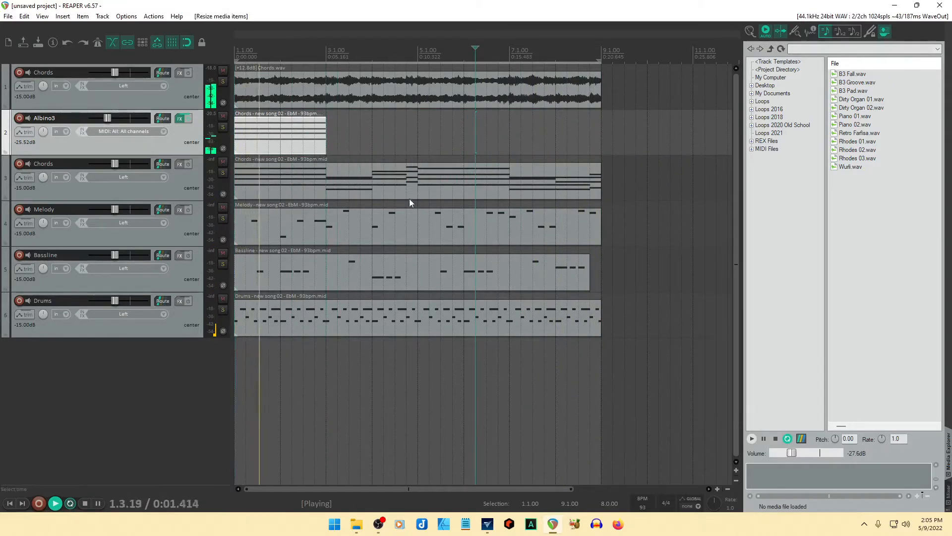
drag(409, 196, 399, 146)
drag(298, 145, 678, 157)
drag(239, 151, 419, 151)
drag(601, 151, 511, 153)
drag(633, 149, 254, 153)
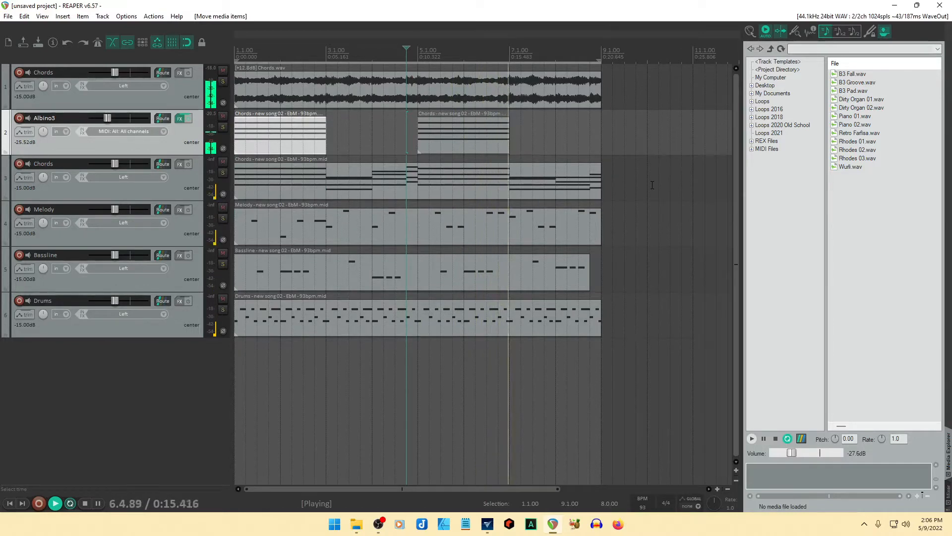
Add the Replika delay to the Albino3 track with feedback of about 25.5% and a dotted 1/4 delay time.
click(180, 118)
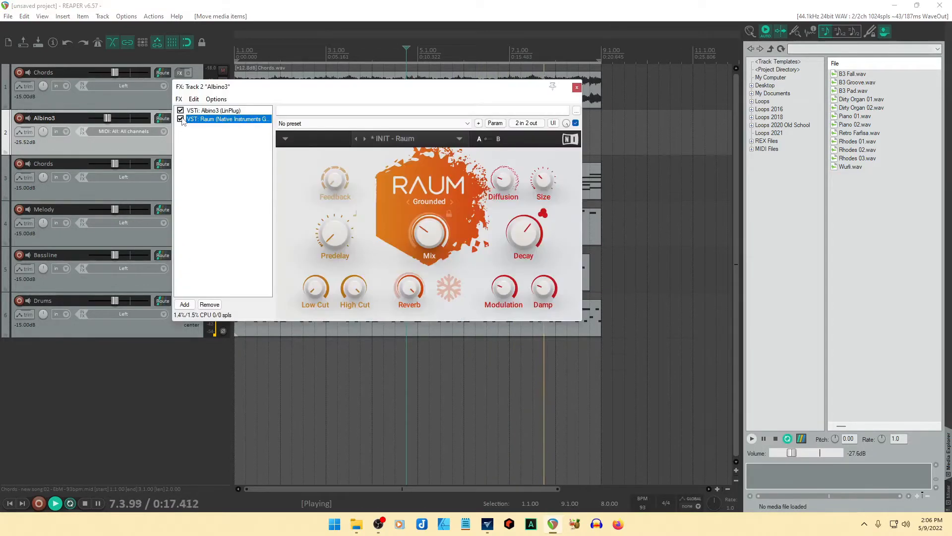
click(184, 304)
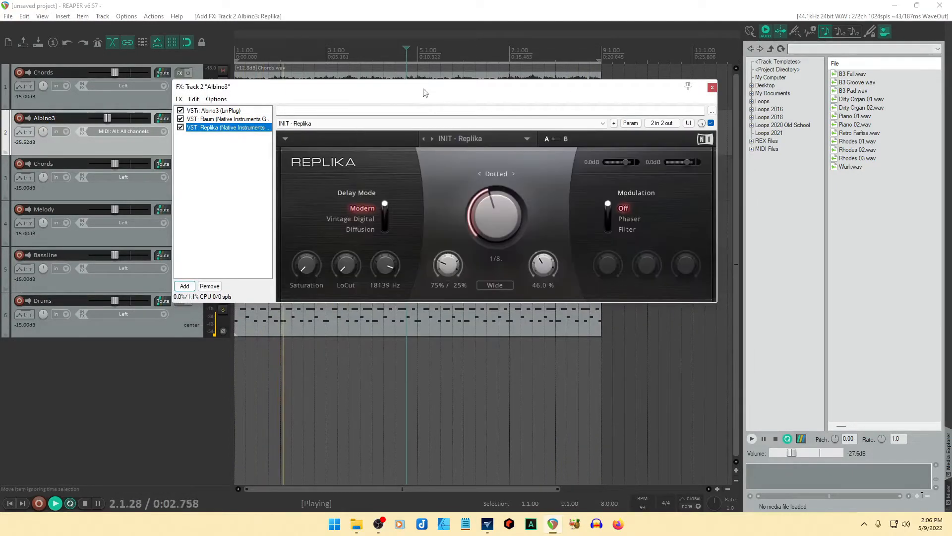
drag(423, 90, 453, 164)
drag(572, 337, 573, 354)
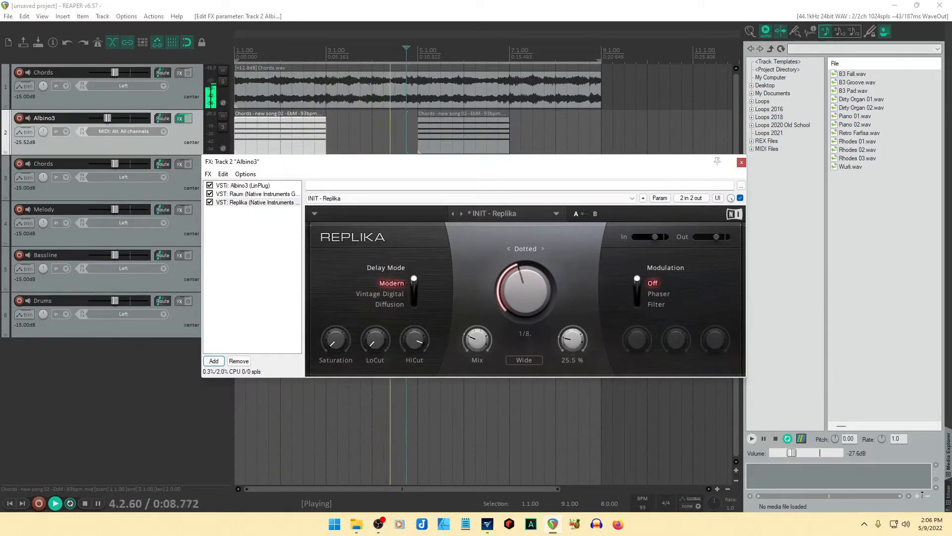
mouse_move(474, 344)
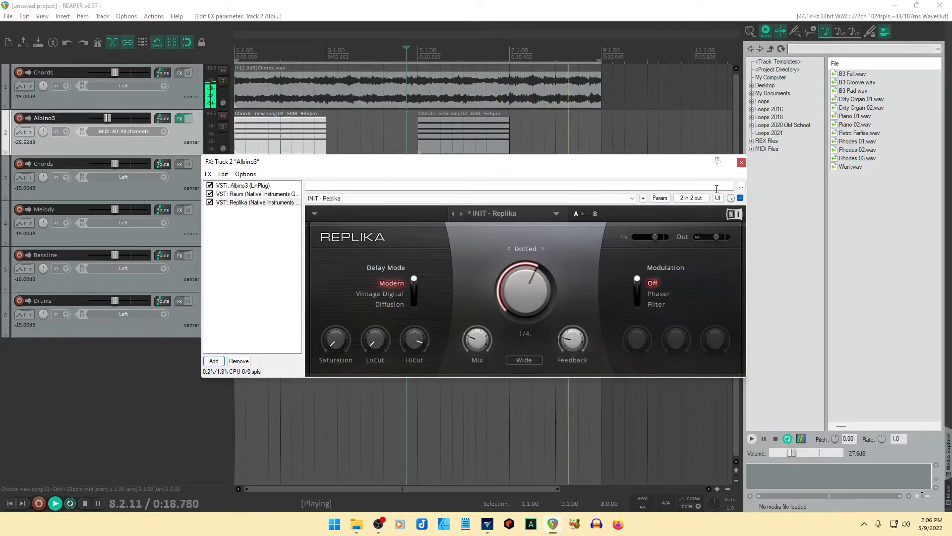
click(741, 162)
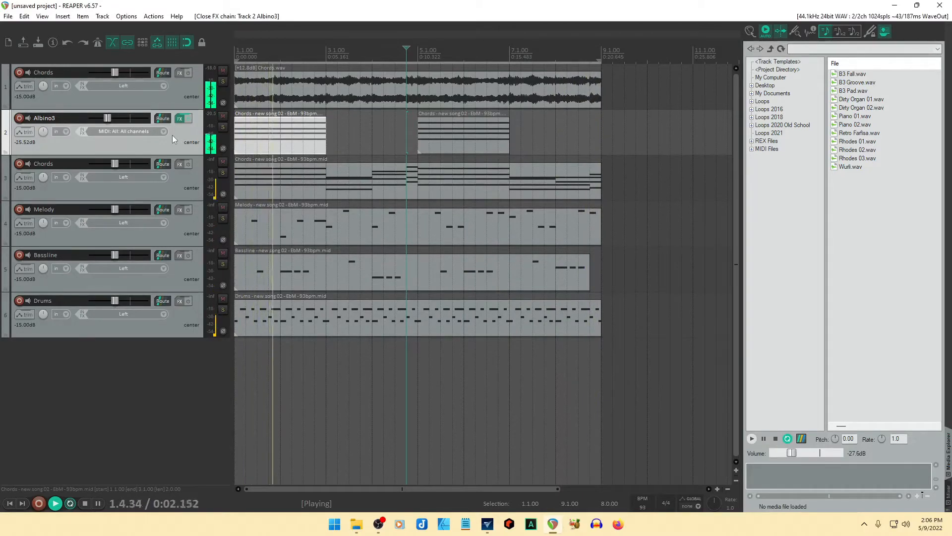
right_click(152, 398)
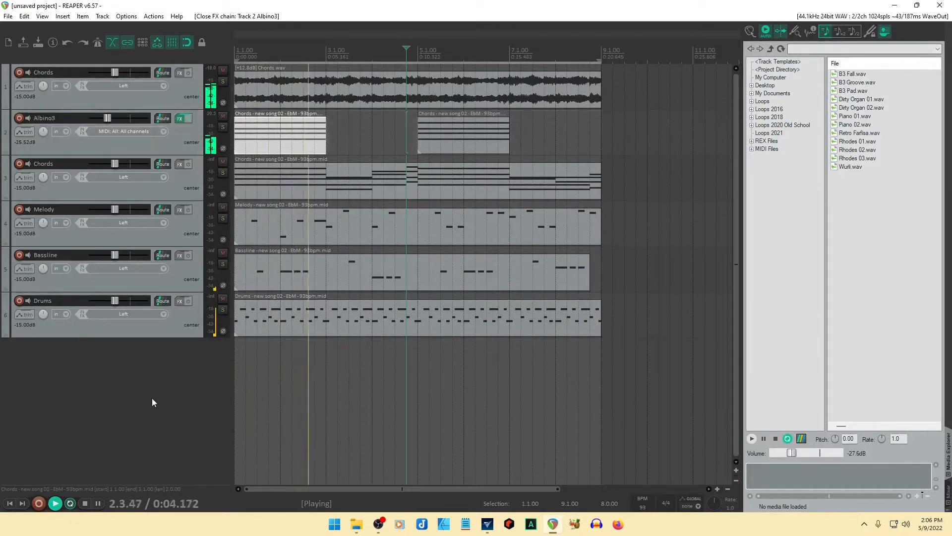
Insert Battery 4 on a new track without building the extra output tracks, and load the 707 And 727 Kit.
click(228, 426)
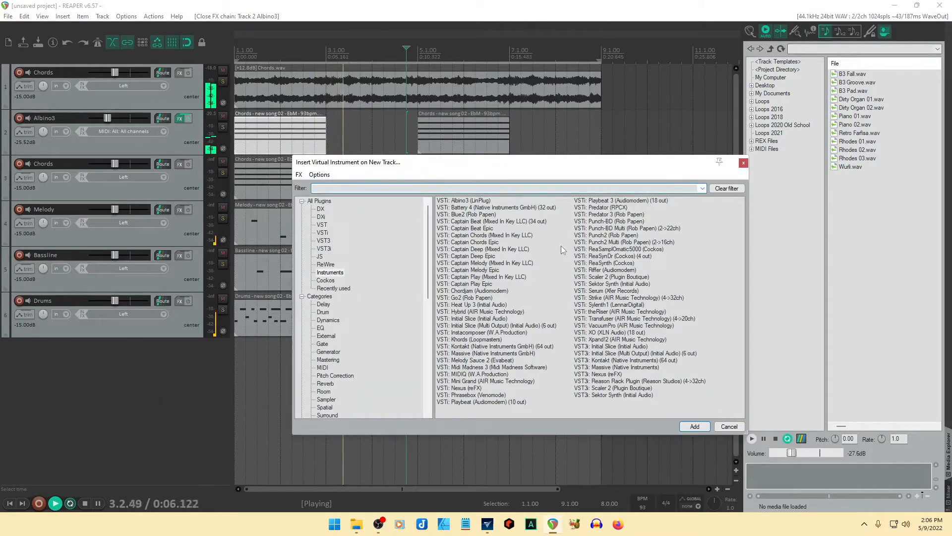
click(493, 208)
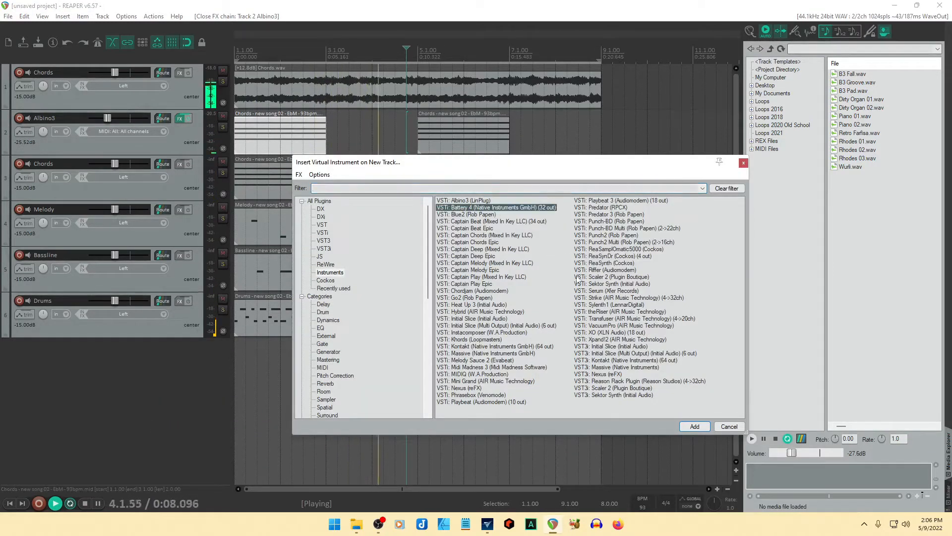
click(695, 427)
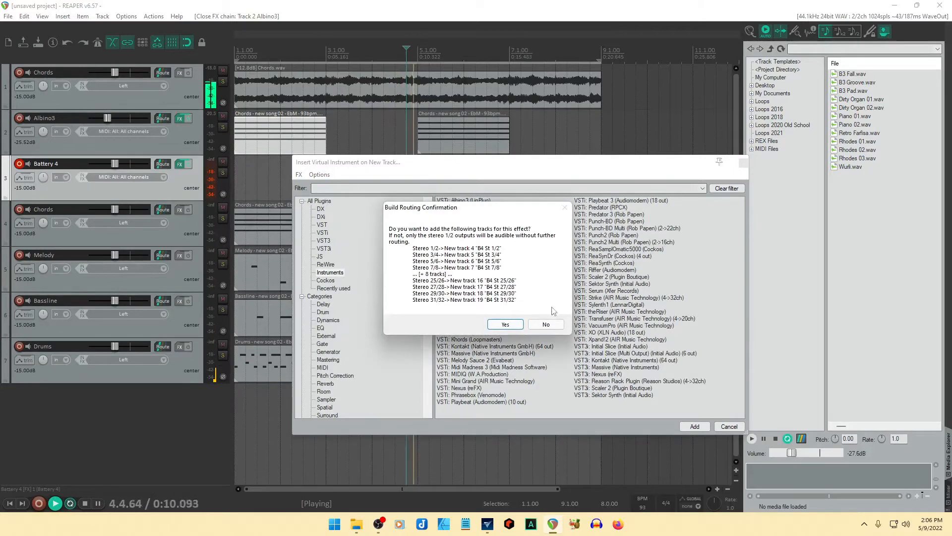
click(552, 325)
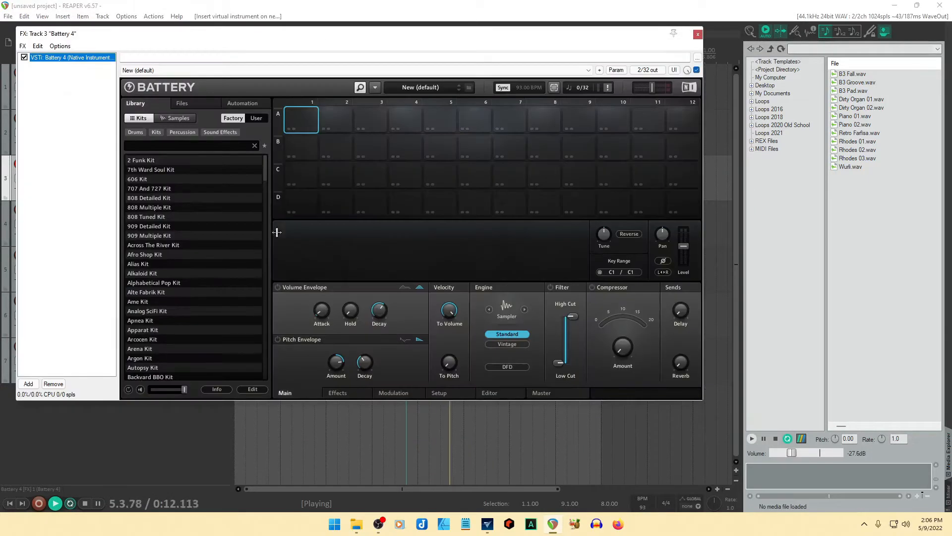
double_click(149, 190)
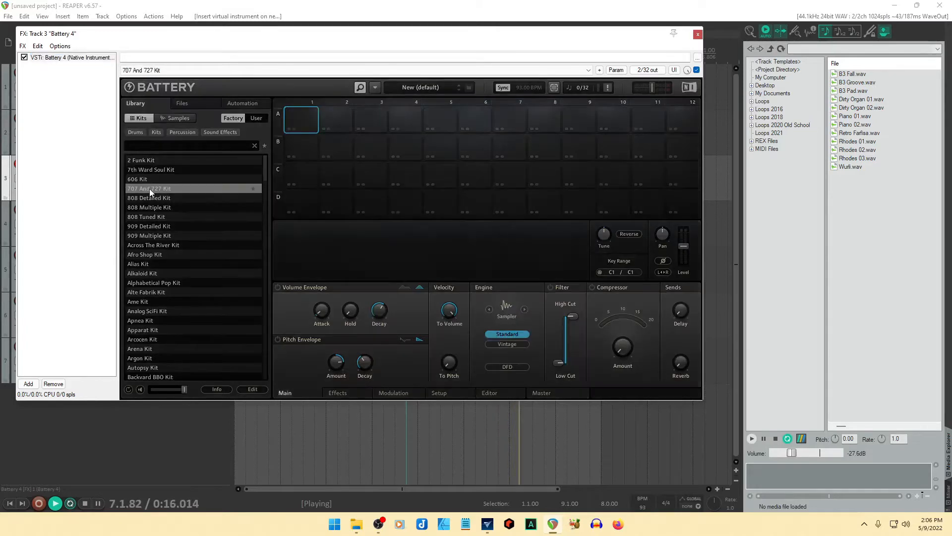
Copy the Drums MIDI item onto the Battery 4 track starting at bar 1, and disarm recording on that track.
drag(339, 40, 778, 59)
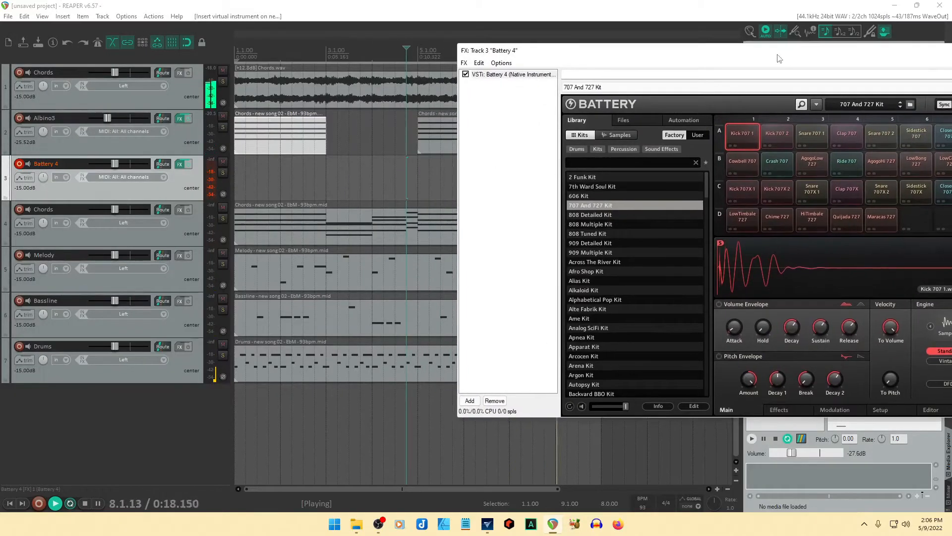
click(325, 376)
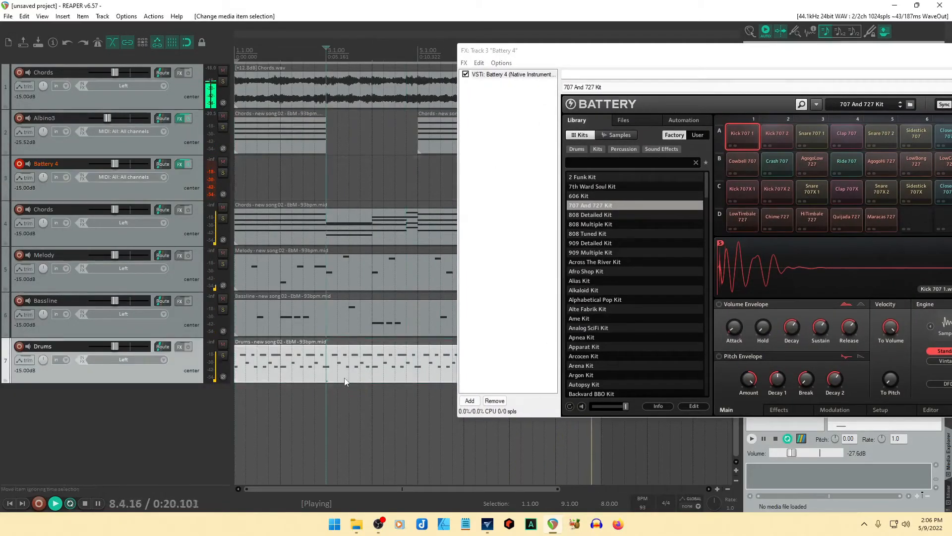
drag(344, 377, 343, 178)
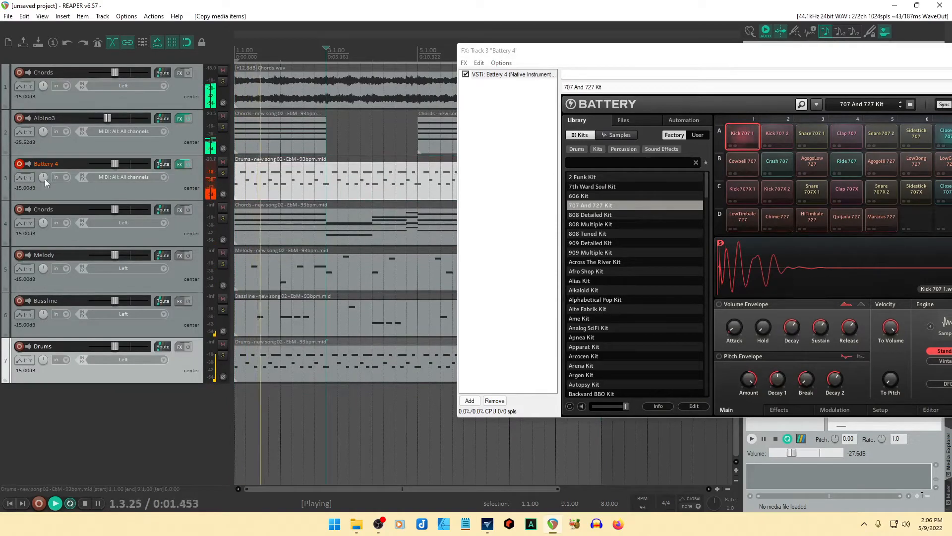
click(19, 164)
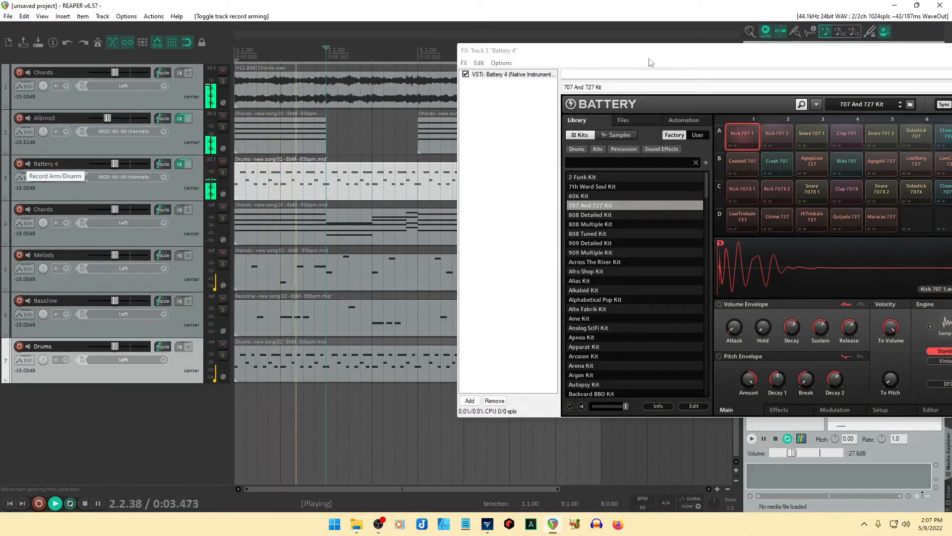
Raise the Battery 4 track's volume to about -12.2 dB and close its plugin window.
drag(657, 59, 571, 89)
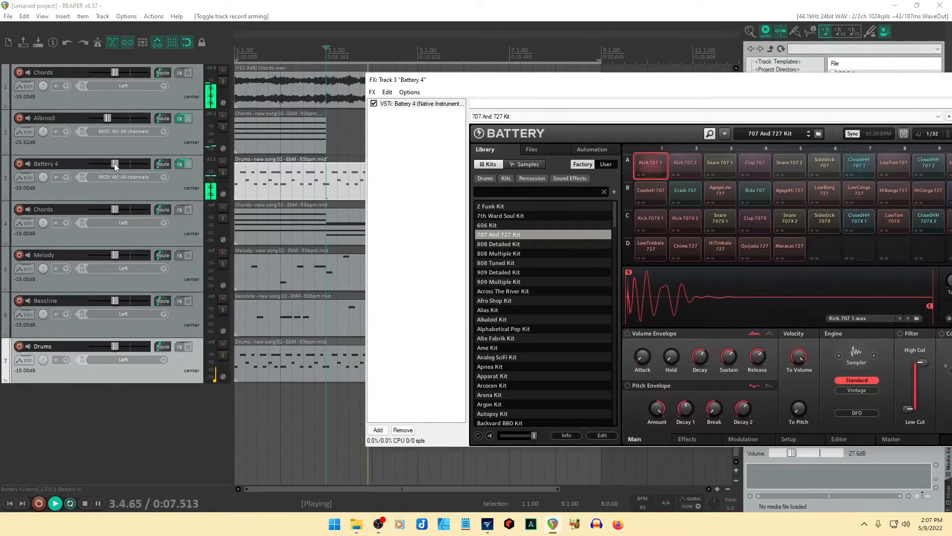
drag(115, 164, 117, 165)
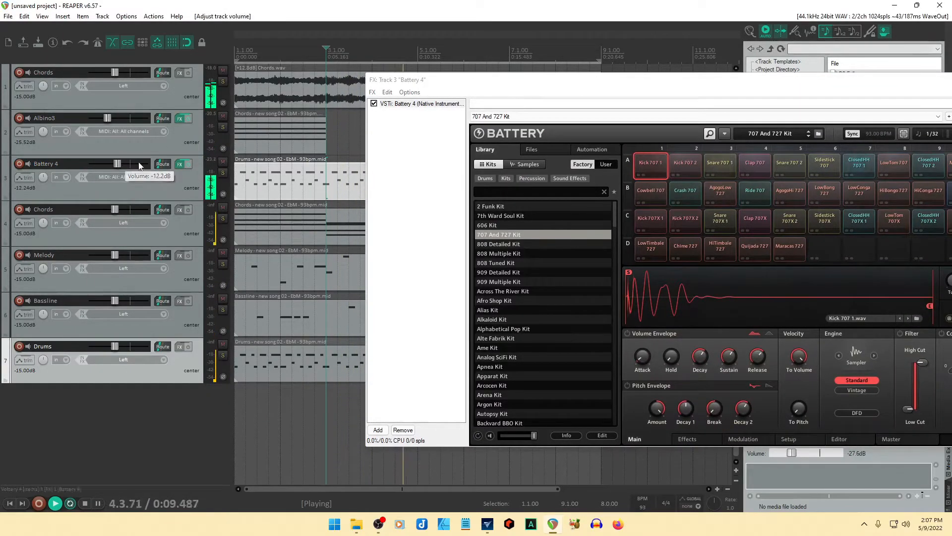
drag(608, 86, 292, 68)
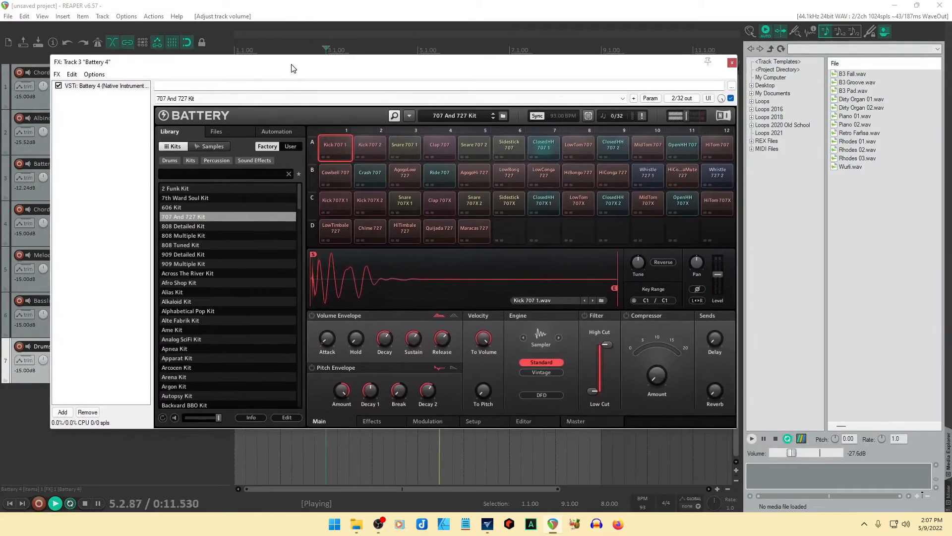
click(732, 63)
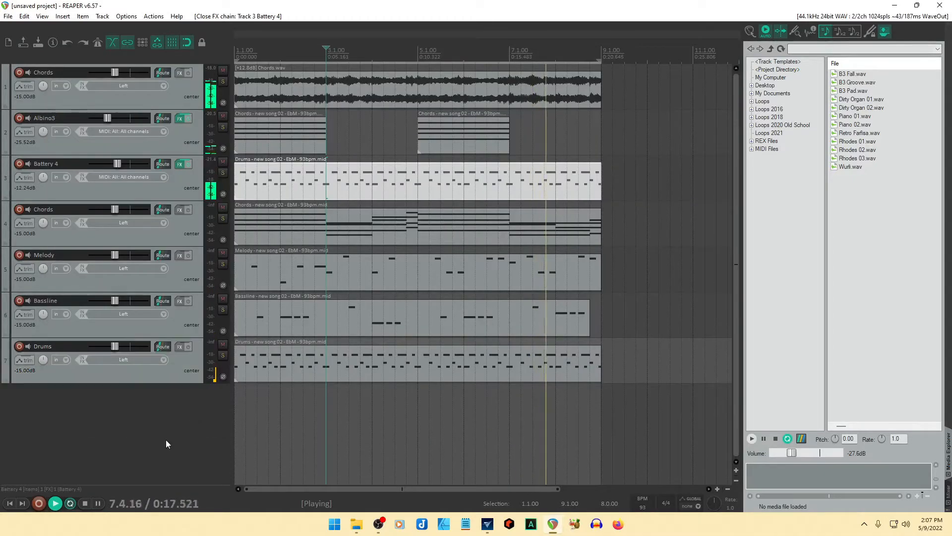
Import Drums.wav from the song's audio folder onto a new track and trim the item's end to bar 9.
click(357, 526)
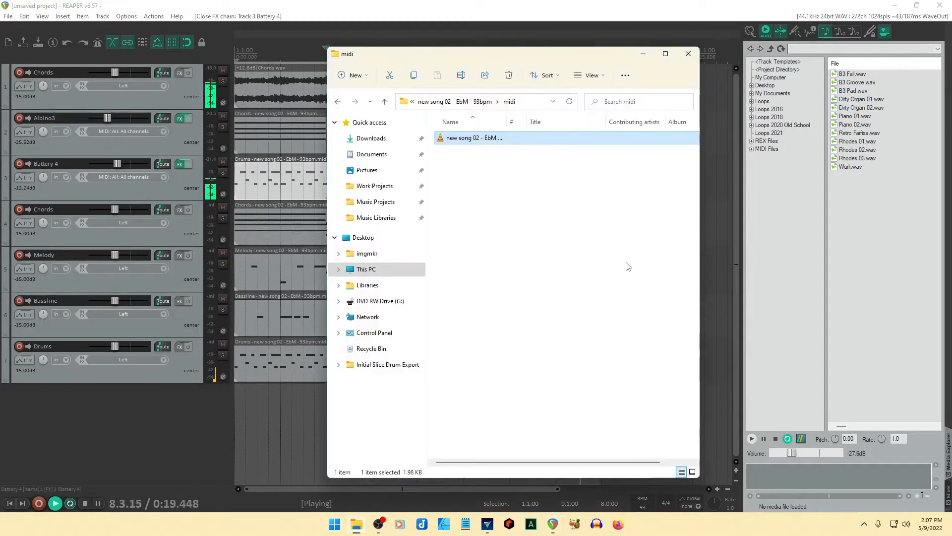
click(474, 105)
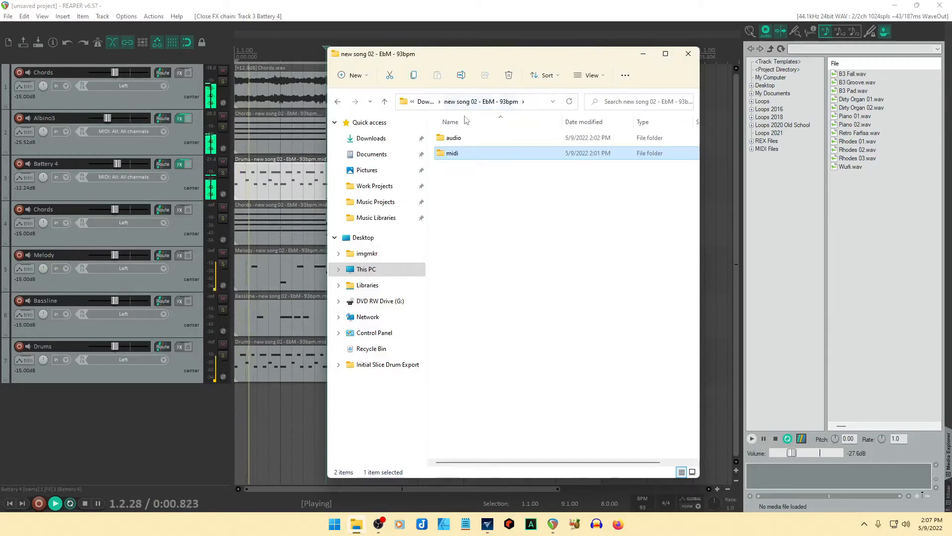
double_click(443, 137)
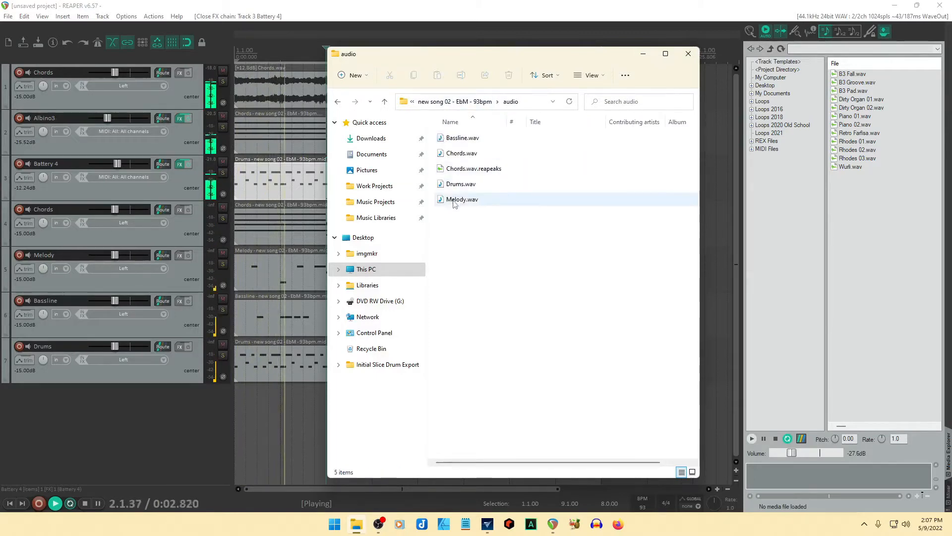
drag(441, 187, 236, 433)
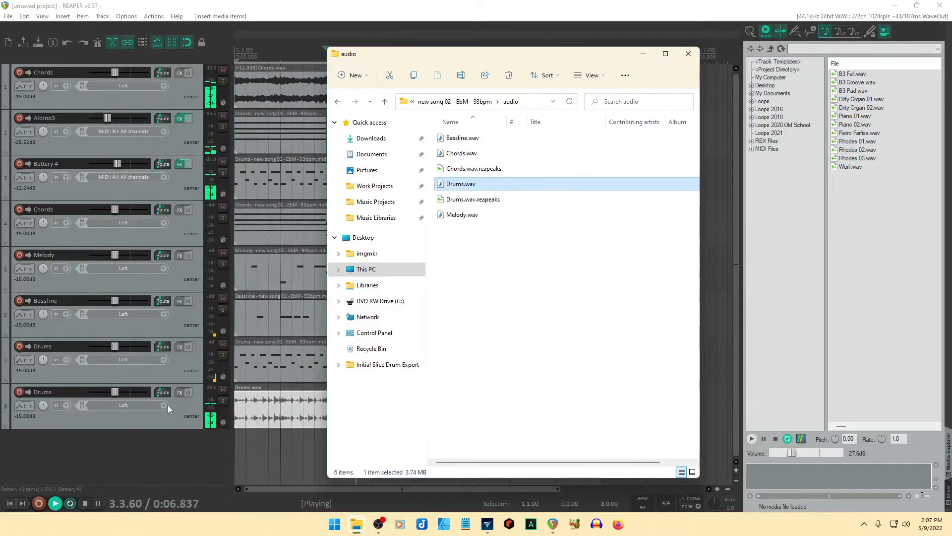
click(688, 53)
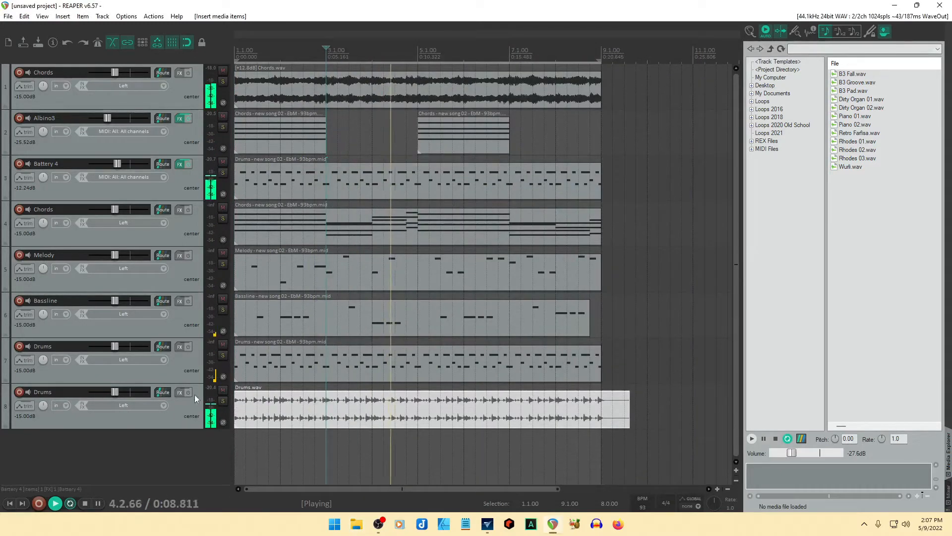
drag(629, 412, 601, 412)
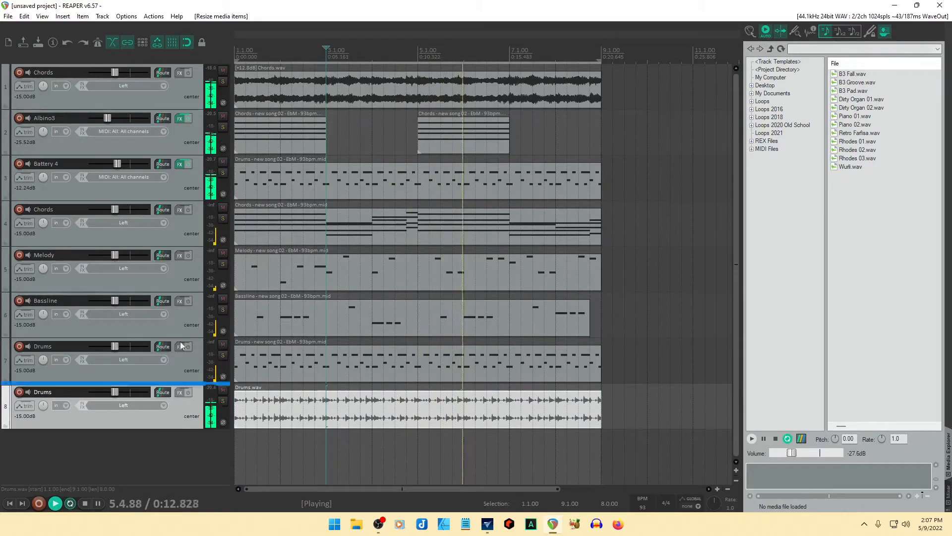
Move the Drums audio track directly below Battery 4 and normalize its item to a -3 dB peak.
drag(180, 341, 166, 197)
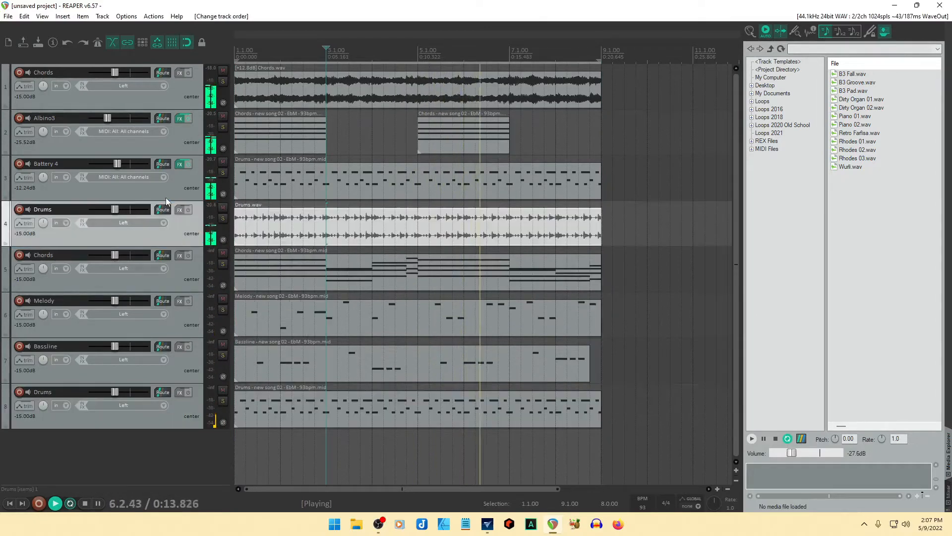
double_click(396, 224)
click(584, 299)
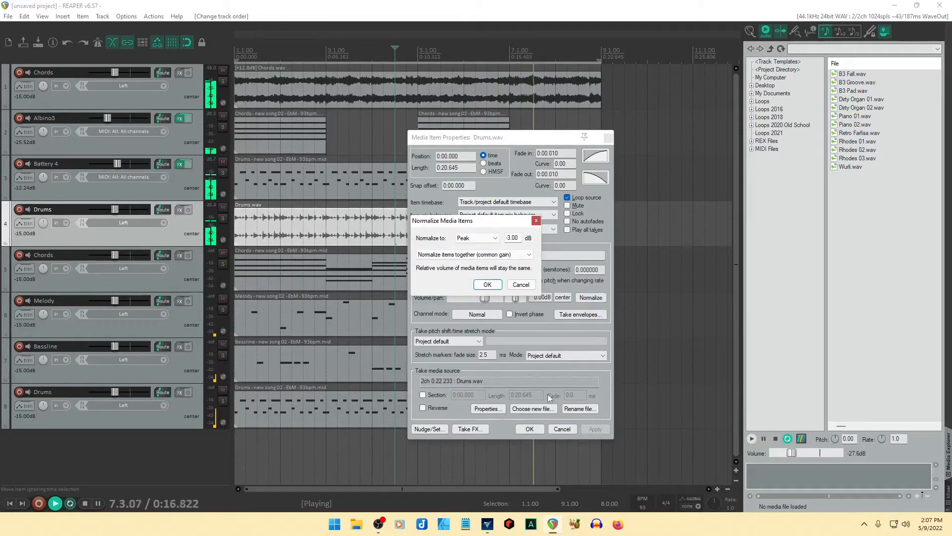
click(488, 284)
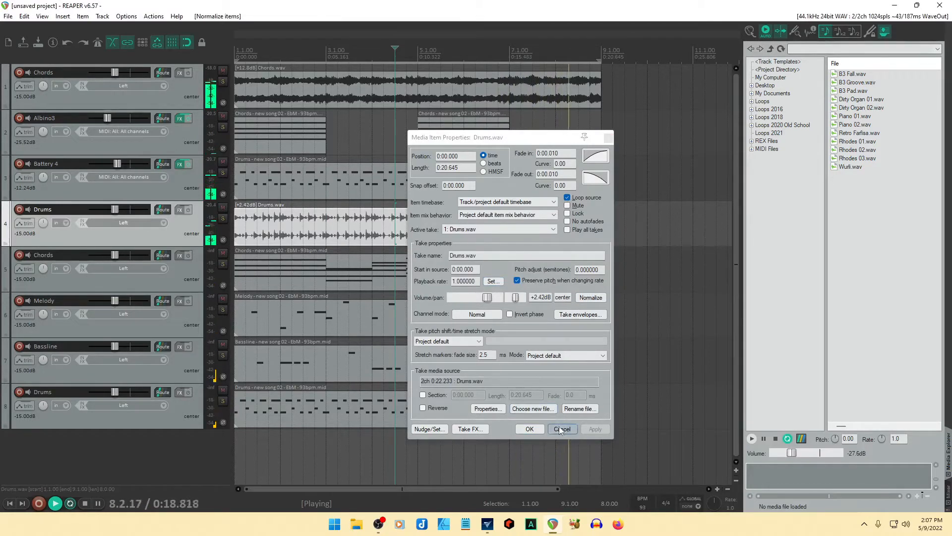
click(529, 429)
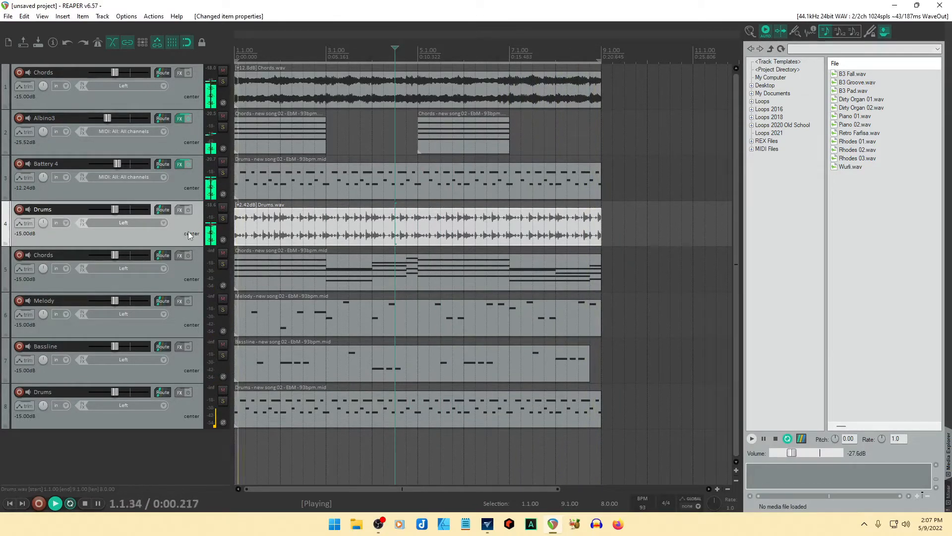
Lower the Battery 4 track to about -23 dB and pan it slightly right, panning the Drums audio track slightly left.
drag(117, 164, 107, 167)
drag(45, 178, 44, 173)
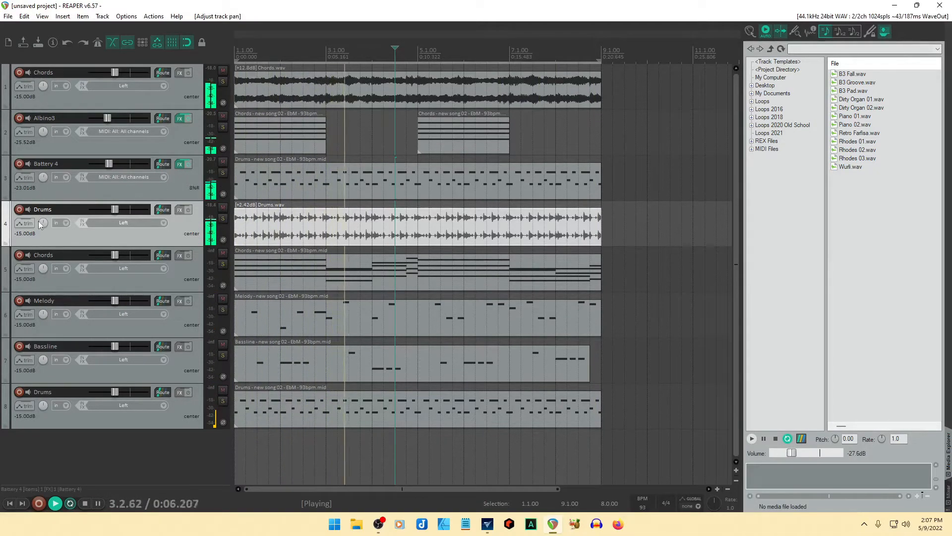
drag(44, 223, 44, 226)
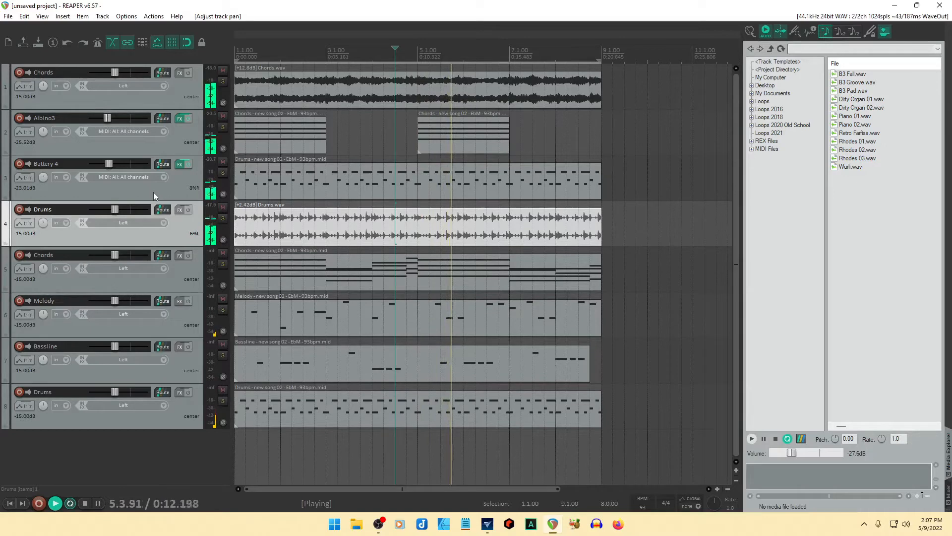
Move the Chords, Melody, Bassline and Drums MIDI tracks together to the top of the track list.
click(159, 276)
shift+click(189, 416)
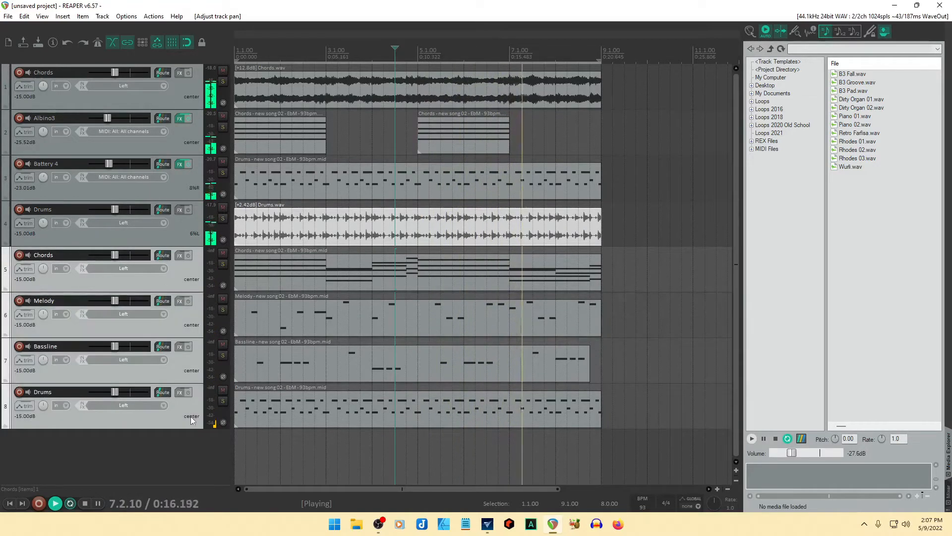
drag(174, 276, 162, 65)
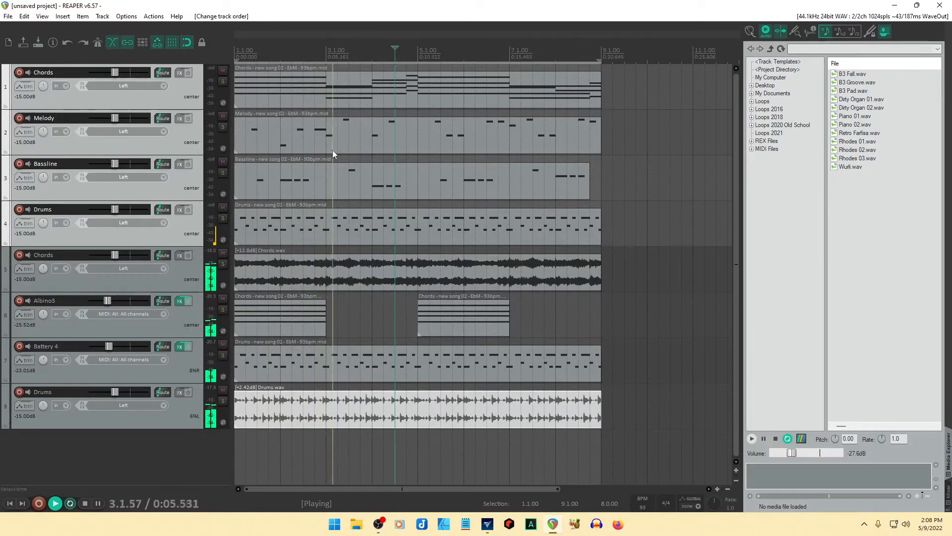
Insert the VST3 version of Massive on a new track directly below the Bassline MIDI track.
click(186, 186)
right_click(162, 452)
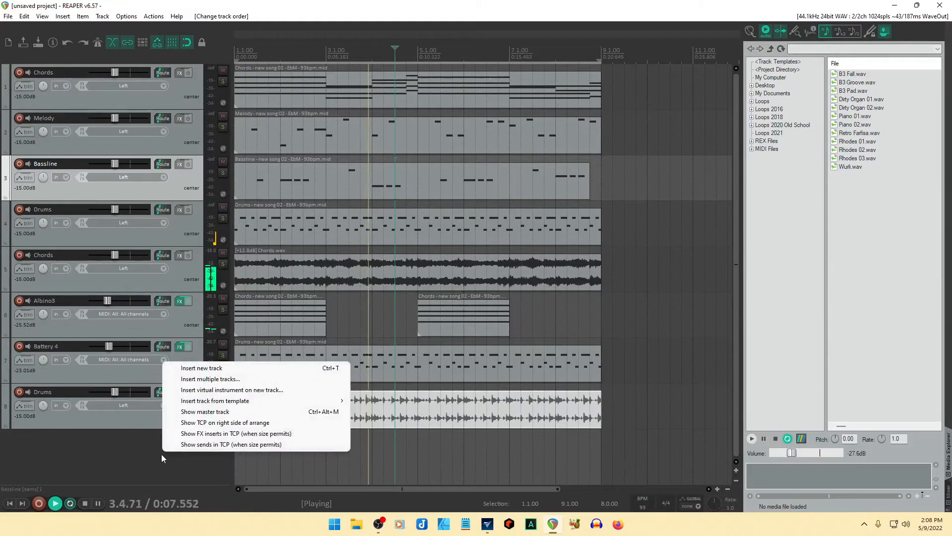
click(233, 390)
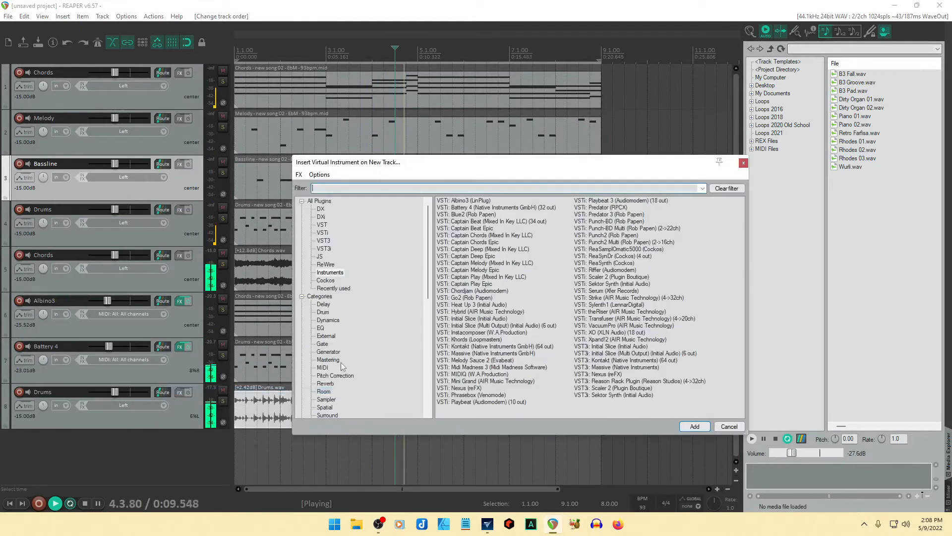
double_click(610, 367)
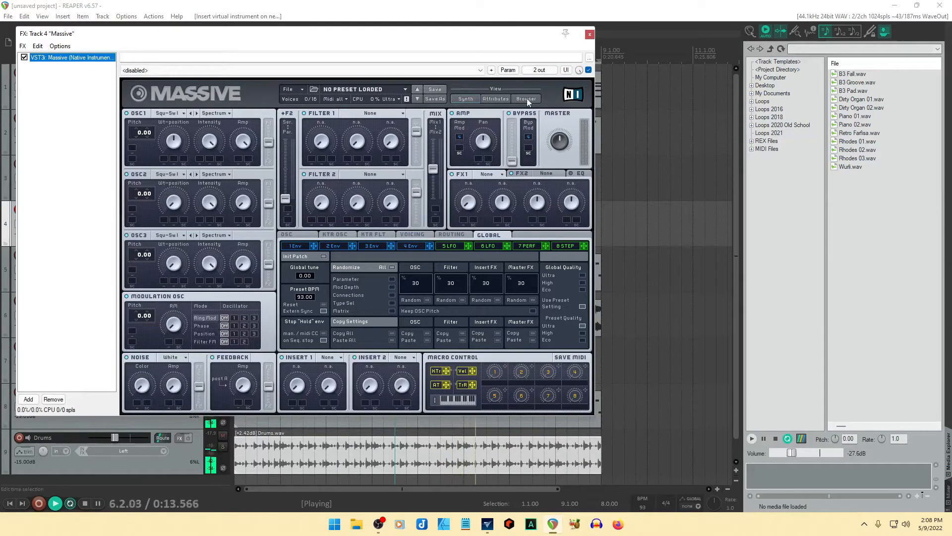
Load the Bass – Granola preset from Massive's Bass Bounce sounds and close the plugin window.
click(527, 98)
scroll(290, 286, down, 4)
click(271, 297)
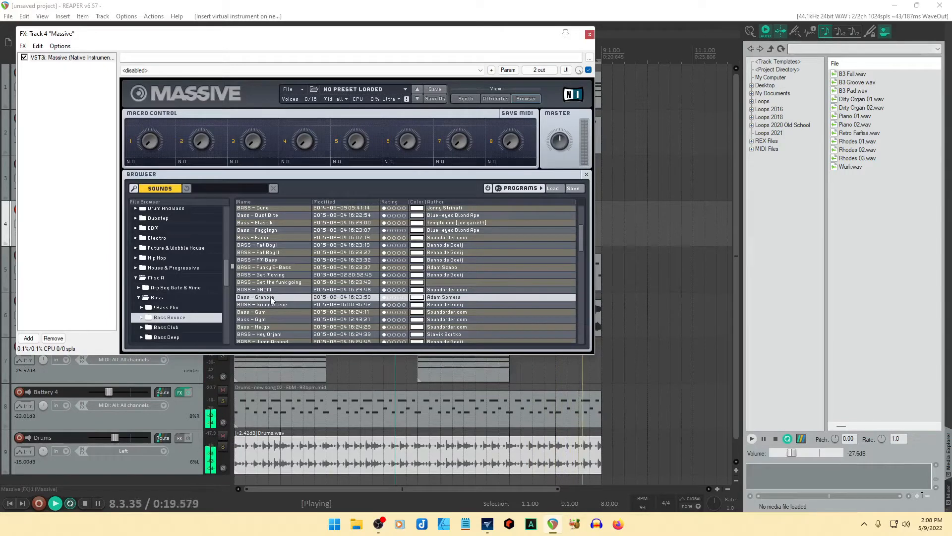
double_click(270, 297)
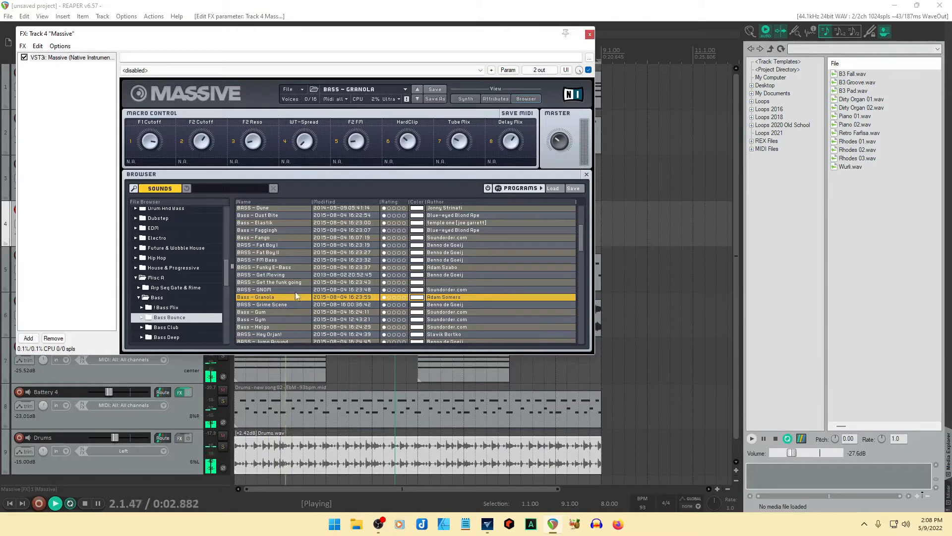
click(590, 34)
Browse Massive's bass presets and load BS_Etno from the Bass Real folder.
scroll(495, 256, down, 3)
scroll(495, 256, up, 3)
scroll(493, 257, down, 2)
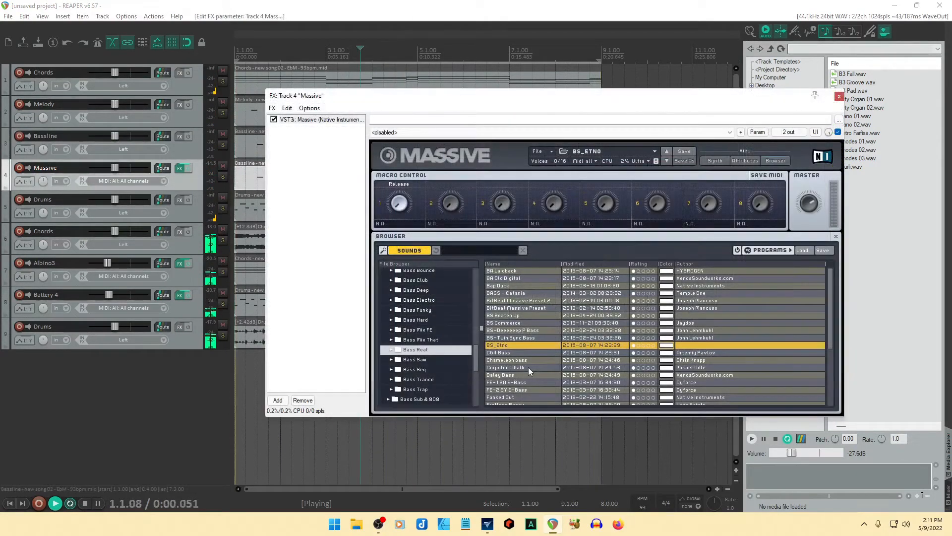
Lower the volume of the Chords audio and Albino3 tracks together.
drag(419, 103, 641, 121)
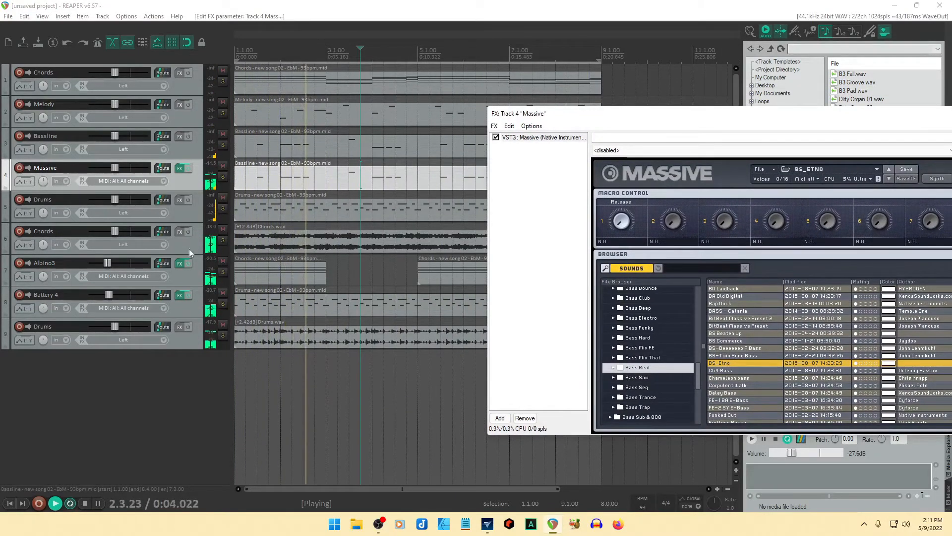
ctrl+click(191, 273)
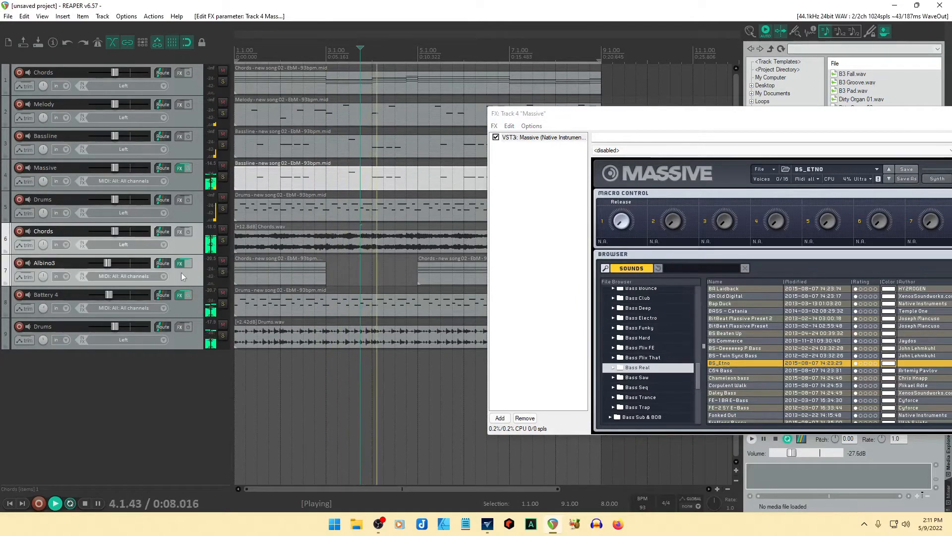
drag(107, 263, 102, 265)
Load the Corpulent Walk preset from Massive's Bass Real sounds and close the plugin window.
drag(795, 121, 636, 91)
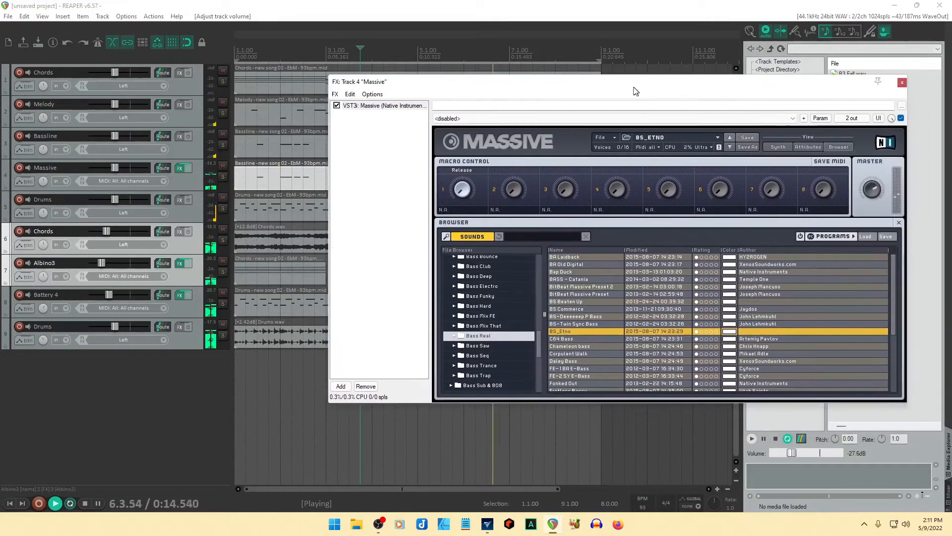
click(569, 354)
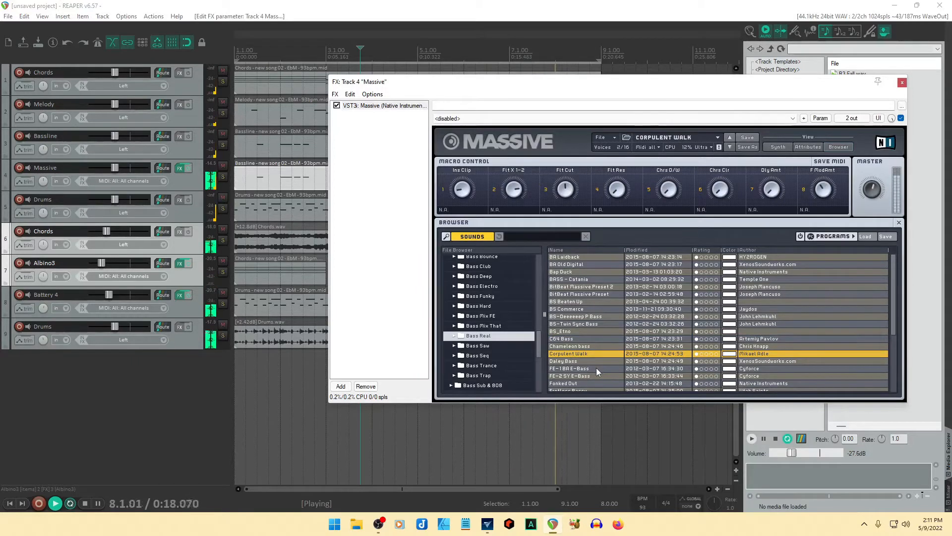
scroll(605, 352, down, 2)
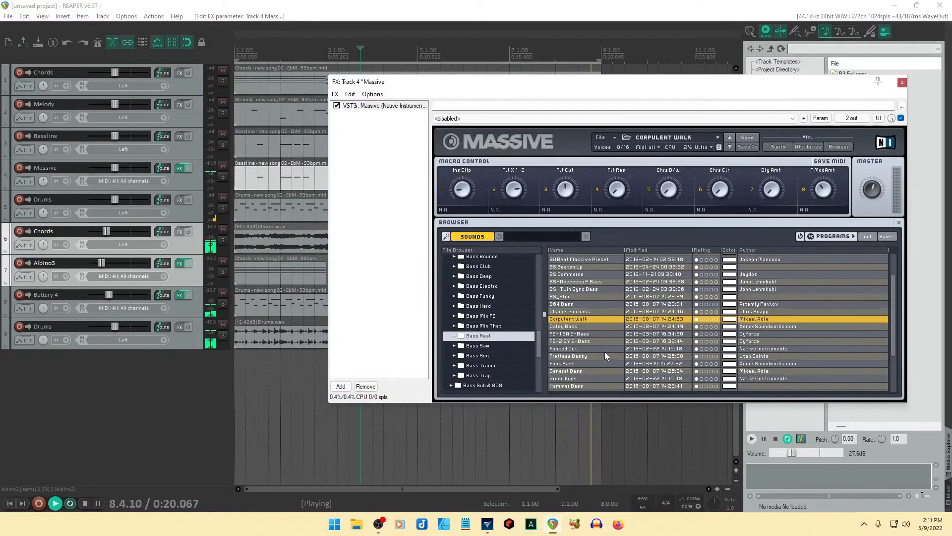
scroll(605, 352, down, 1)
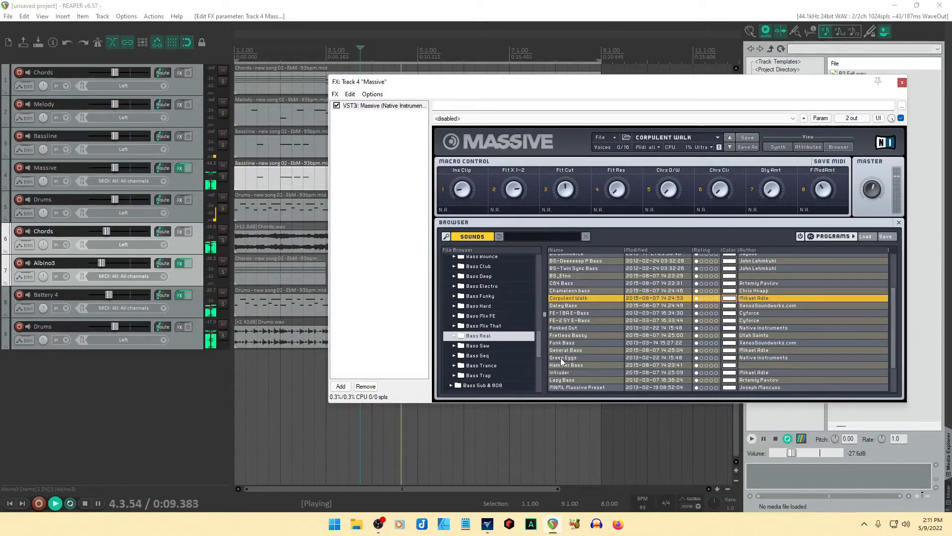
click(902, 82)
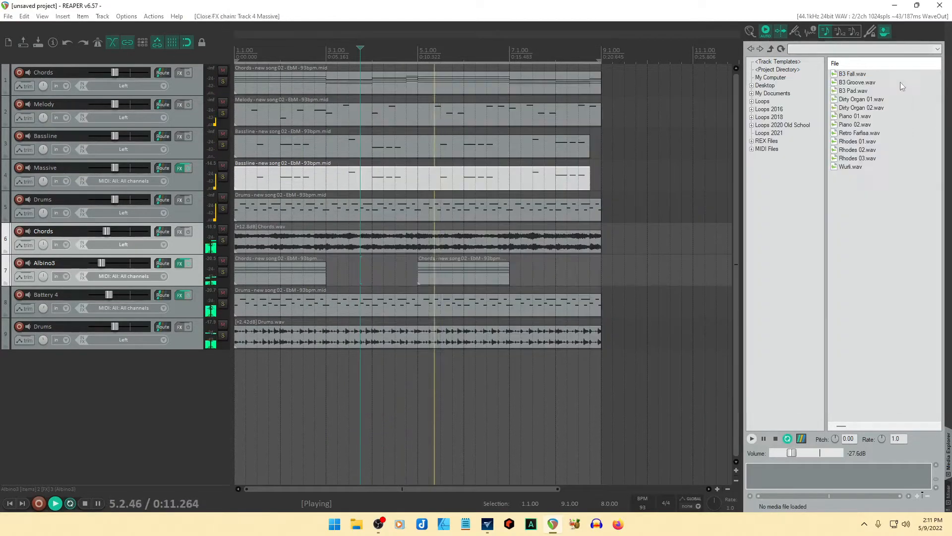
Replace the item on the Massive track with a fresh copy of the full Bassline MIDI item.
click(391, 179)
key(Delete)
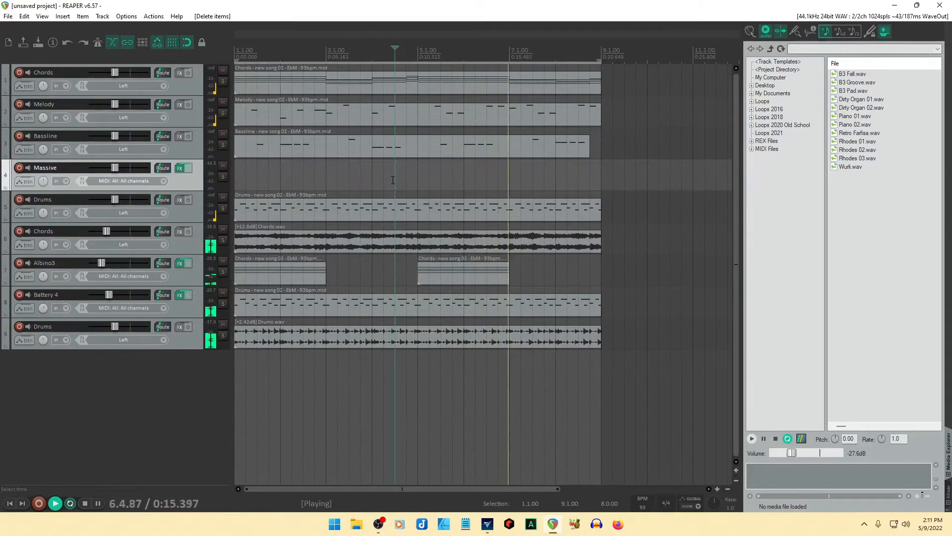
click(418, 148)
drag(418, 147, 422, 177)
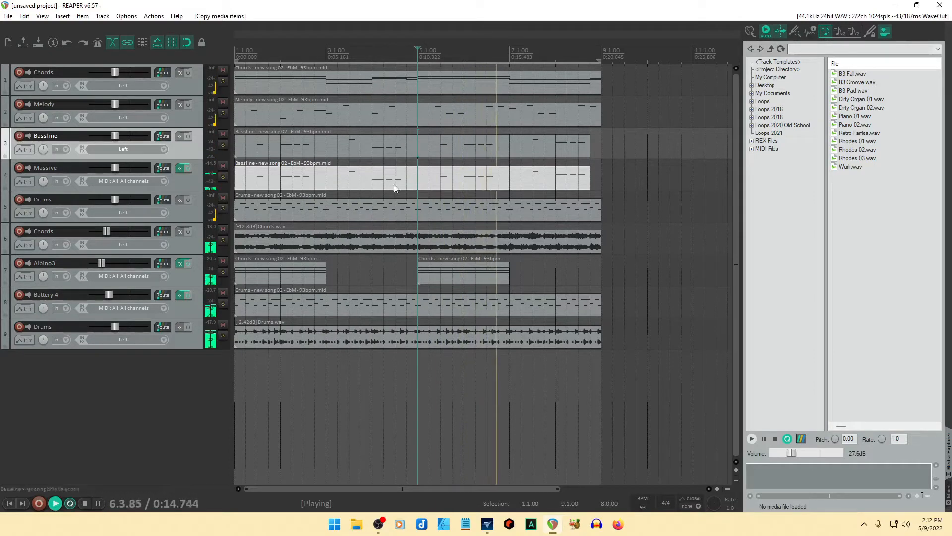
Insert the Replika delay after Massive on the Massive track and reduce its feedback.
click(192, 183)
click(181, 170)
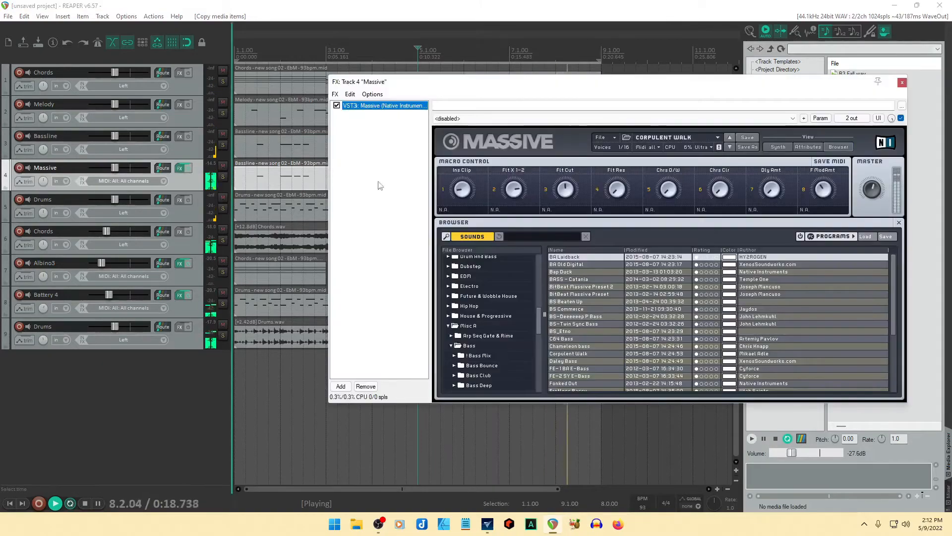
click(341, 386)
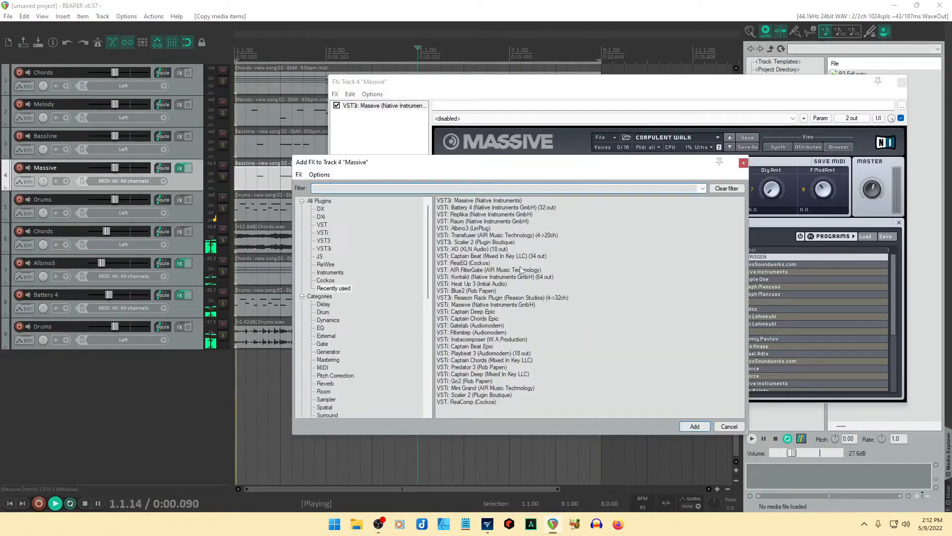
double_click(476, 214)
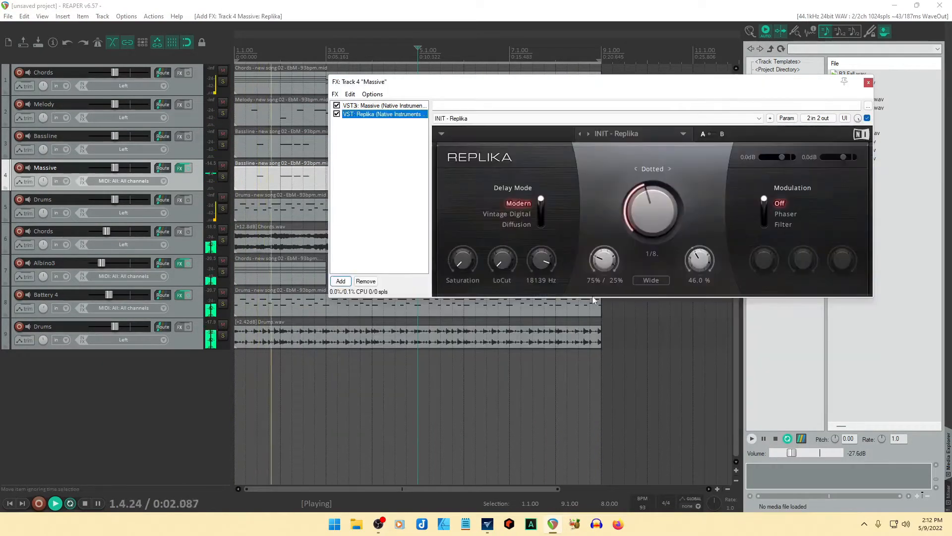
drag(696, 263, 697, 289)
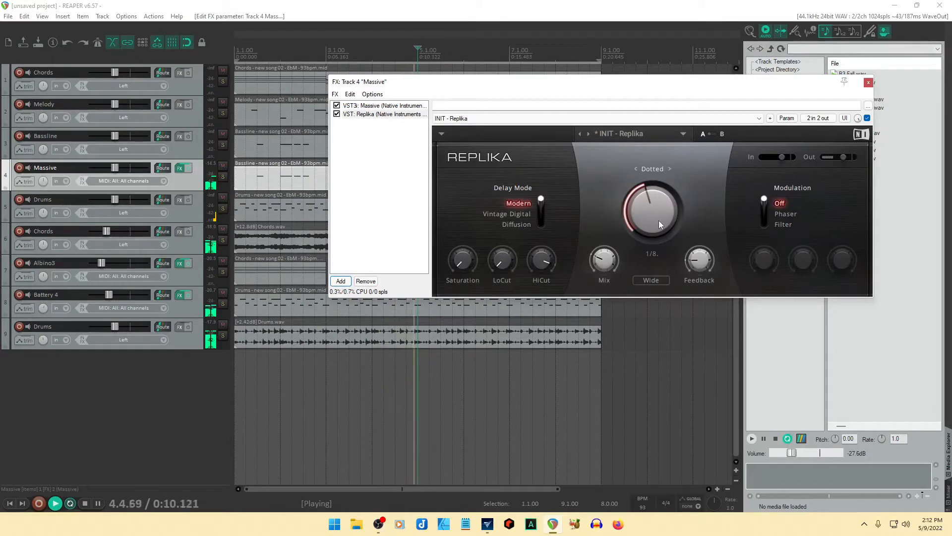
Try a dotted 1/4 delay in Replika, then set its delay time to straight 1/8 and close the effects window.
drag(659, 221, 659, 214)
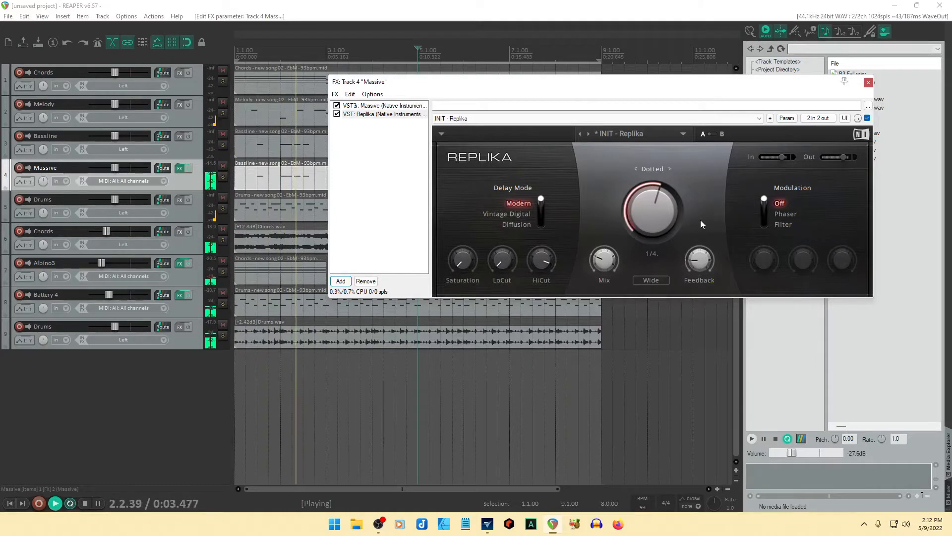
drag(649, 203, 650, 218)
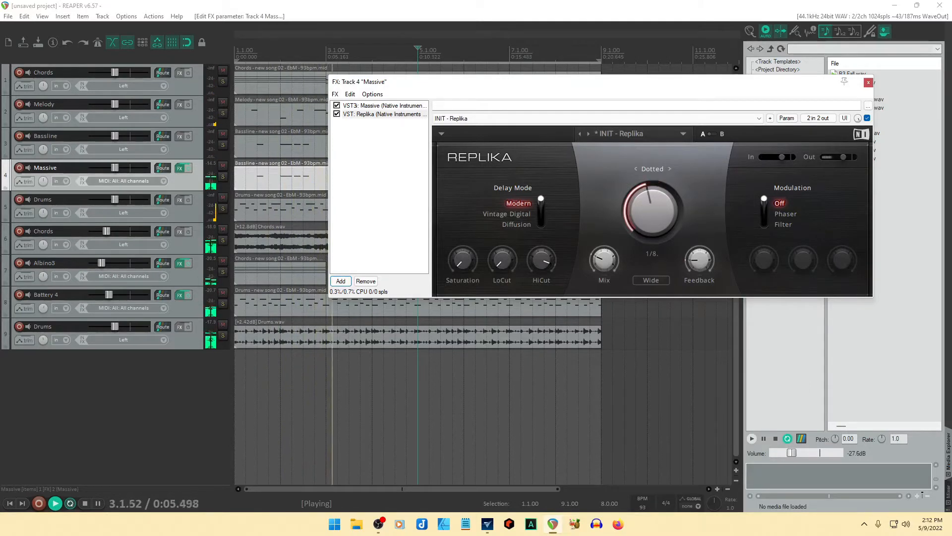
drag(642, 89, 533, 222)
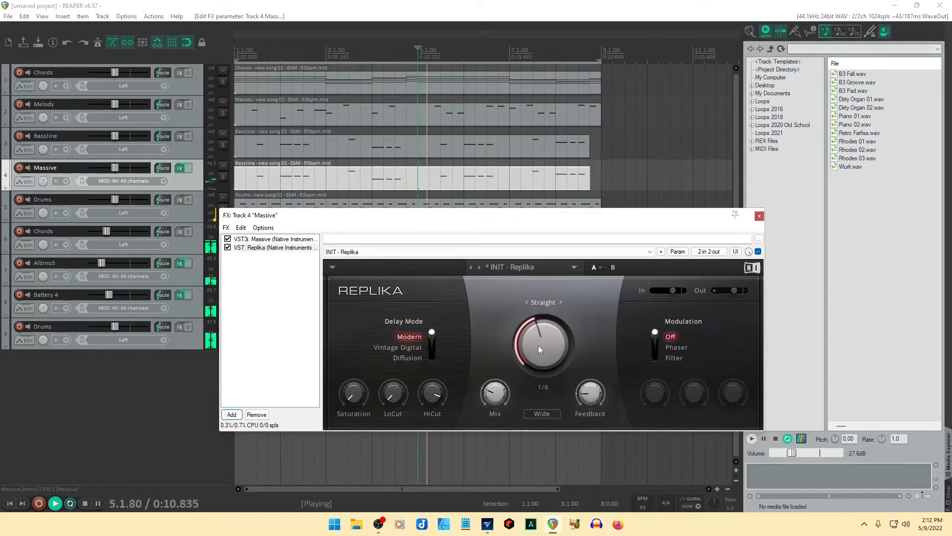
click(759, 217)
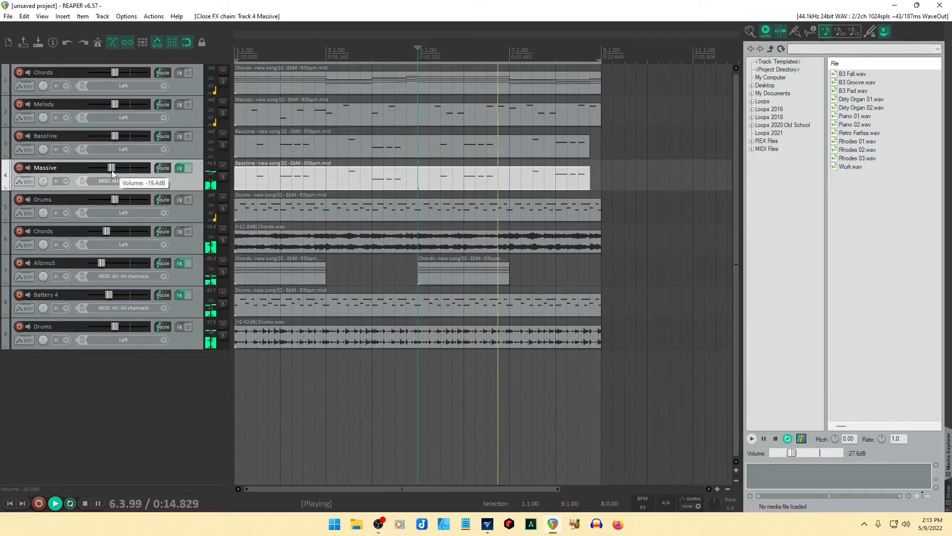
Lower the Massive track to about -20 dB and raise the Chords audio and Albino3 tracks together, with Albino3 at about -22.5 dB.
drag(115, 168, 111, 168)
click(196, 242)
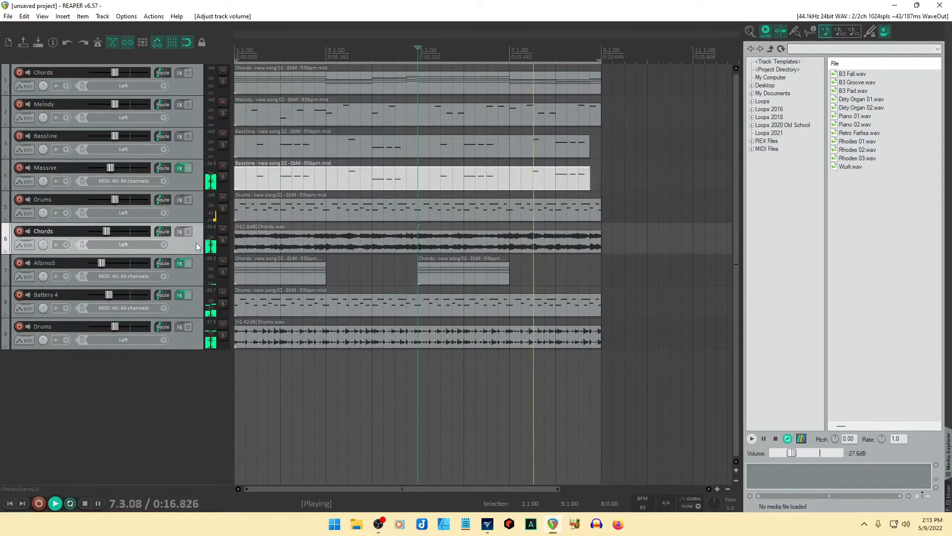
ctrl+click(193, 279)
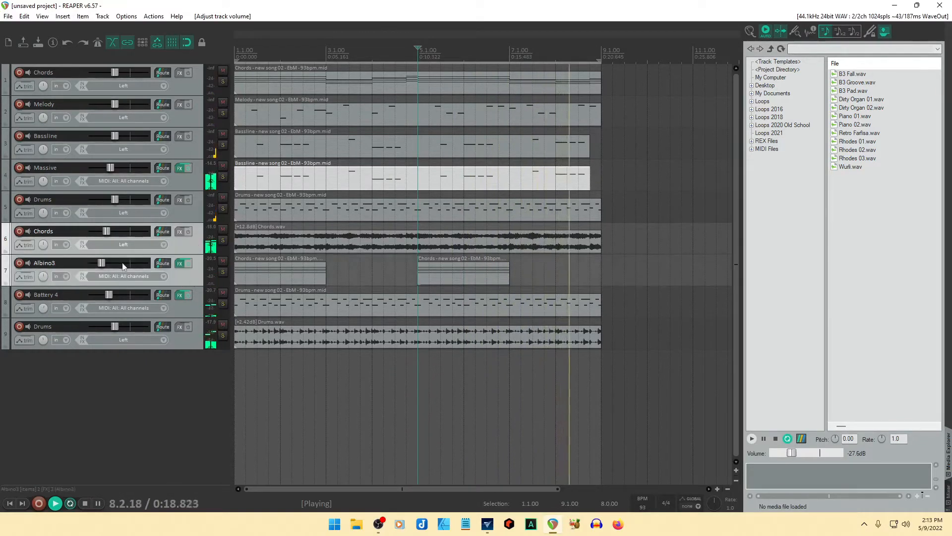
drag(101, 262, 111, 266)
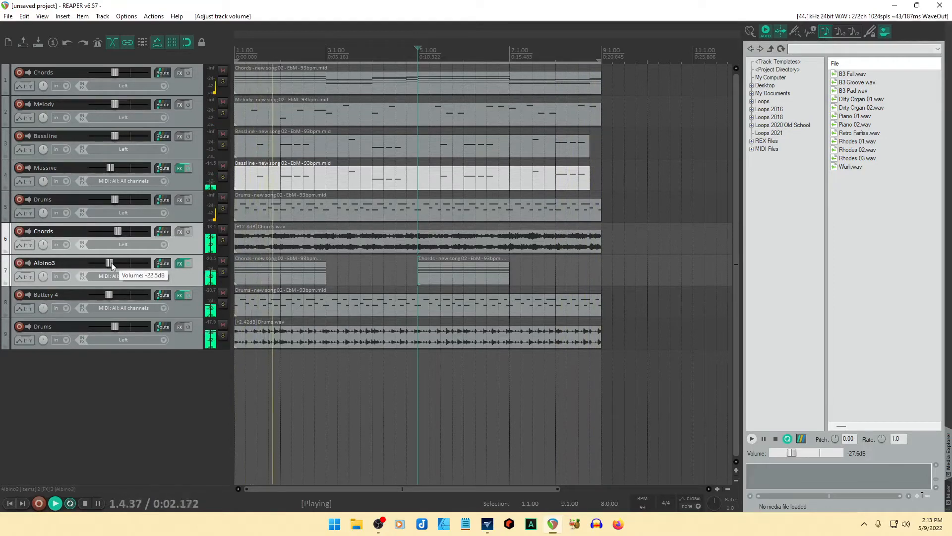
Move the Massive track to the end of the track list and add ReaEQ to it.
drag(178, 180, 165, 352)
click(180, 327)
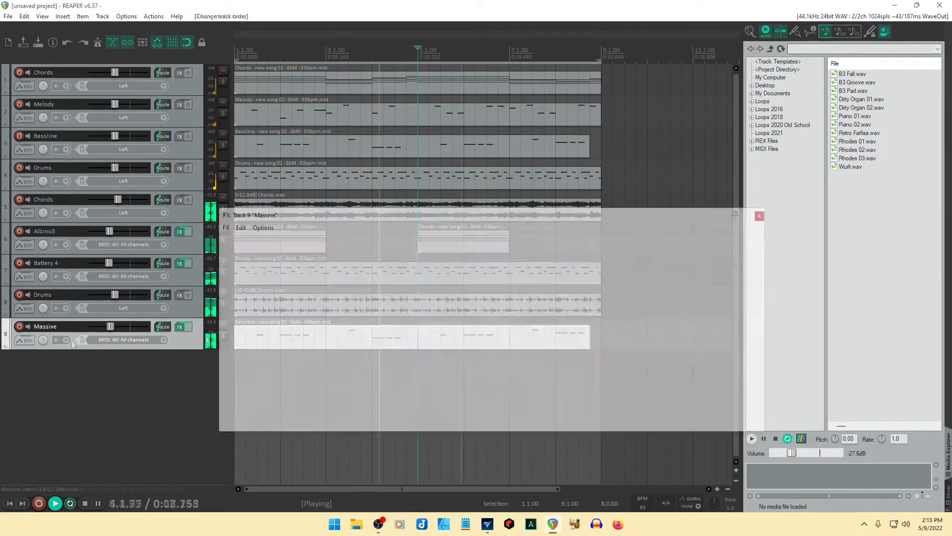
click(231, 415)
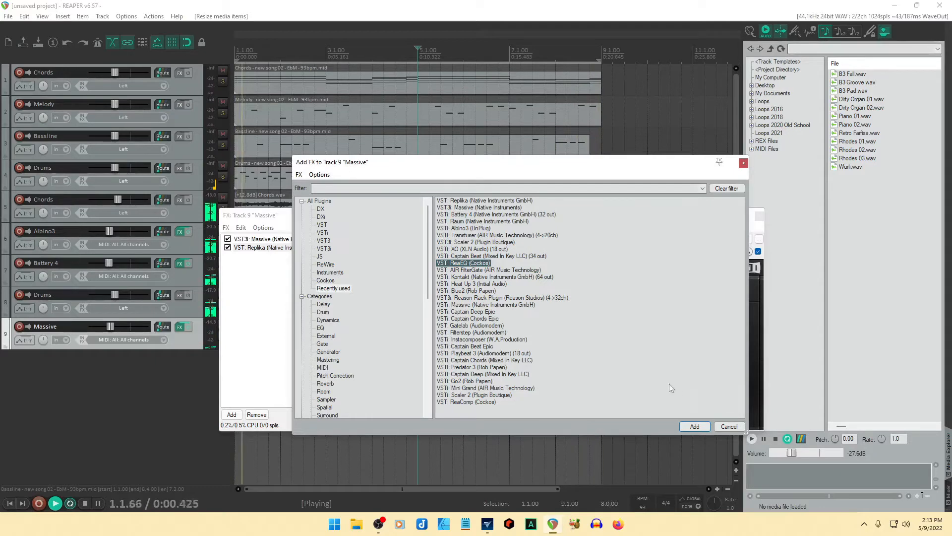
click(694, 426)
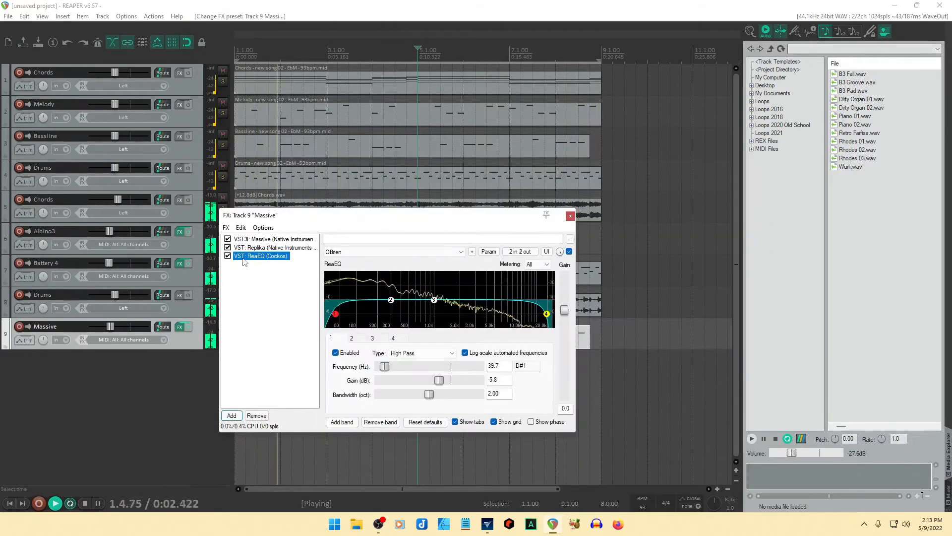
Reorder the Massive track's effect chain so ReaEQ sits between Massive and Replika.
drag(242, 258, 243, 239)
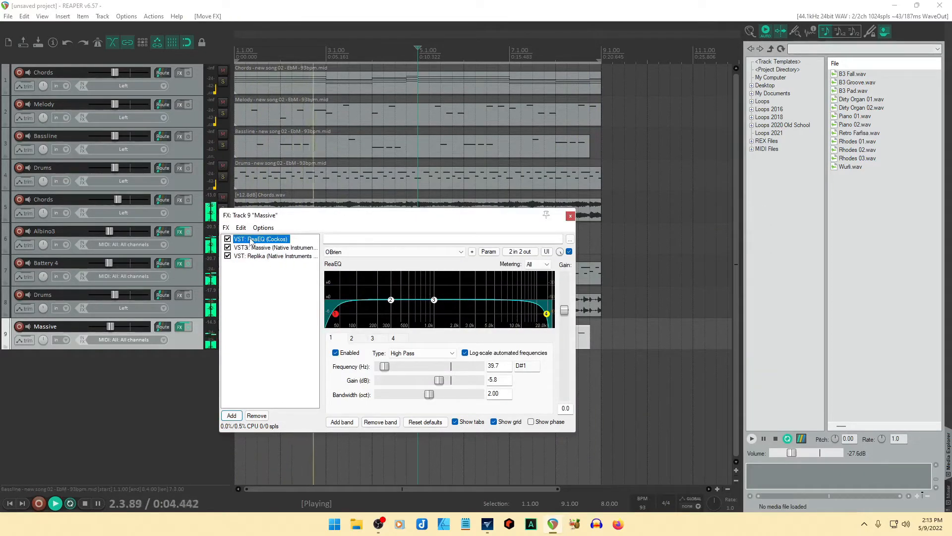
drag(433, 215, 495, 215)
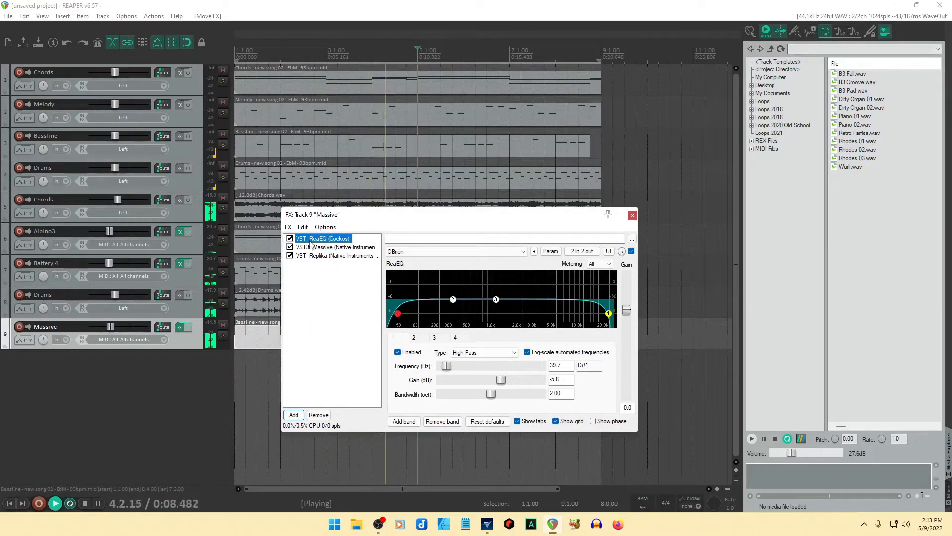
drag(311, 252, 310, 256)
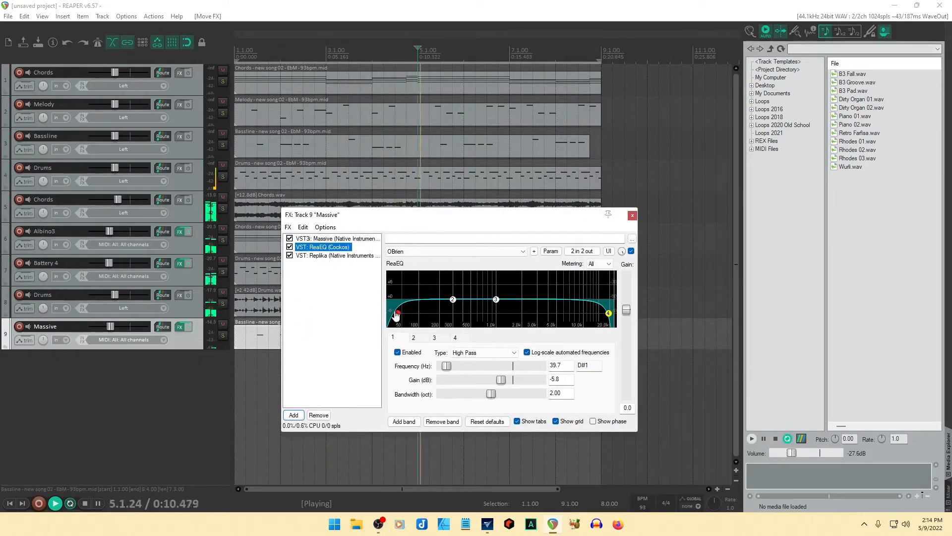
In ReaEQ, raise the high-pass to about 60 Hz, give band 3 a broad boost near 3 kHz and lower the low-pass cutoff.
drag(400, 316, 411, 319)
drag(496, 300, 544, 297)
drag(488, 396, 543, 394)
drag(608, 313, 586, 313)
Cut ReaEQ band 2 by 1 dB at about 291 Hz with a 1.42-octave bandwidth and close the effects window.
click(452, 301)
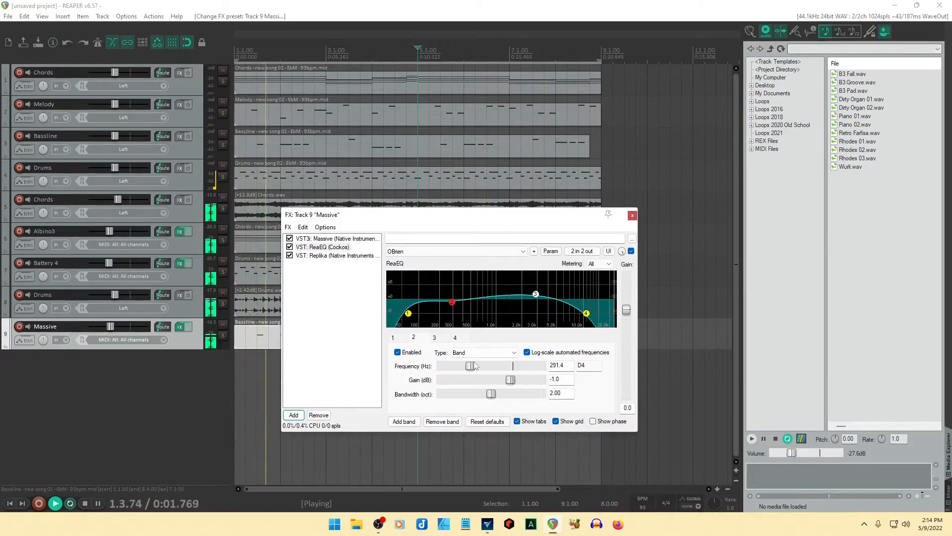
drag(491, 394, 476, 394)
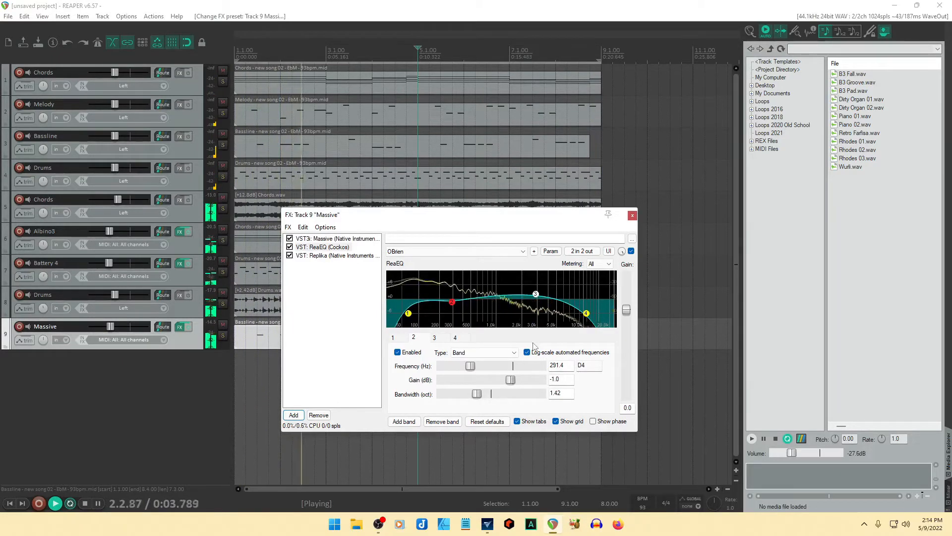
click(407, 314)
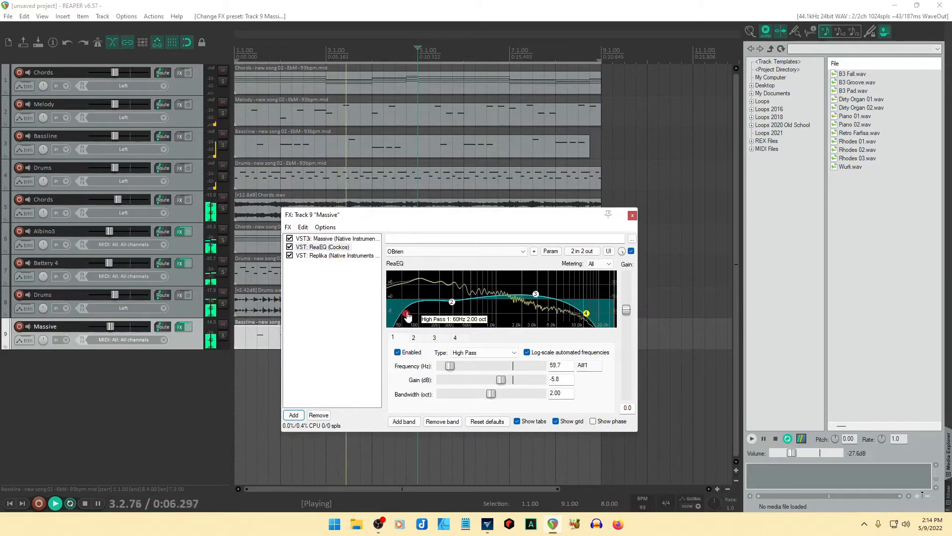
click(631, 215)
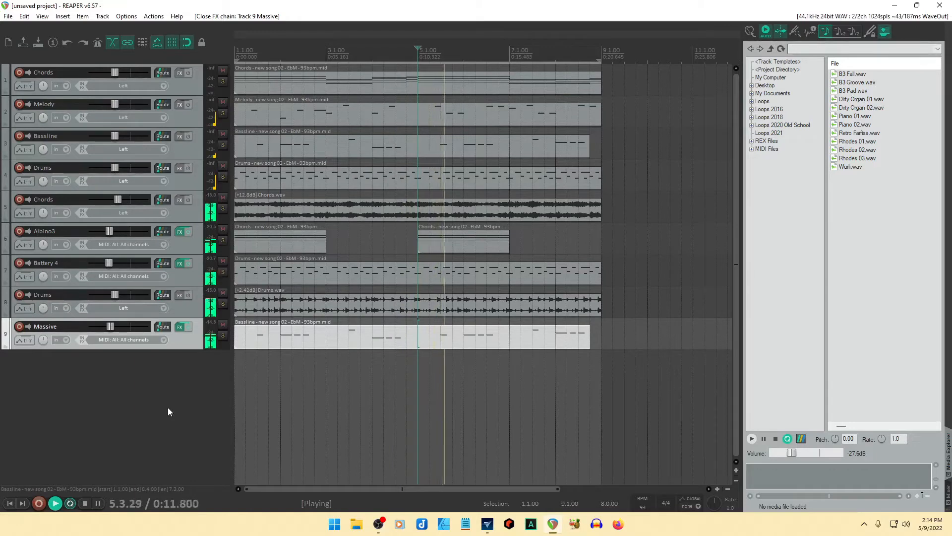
Pan the Albino3 track slightly right.
click(189, 247)
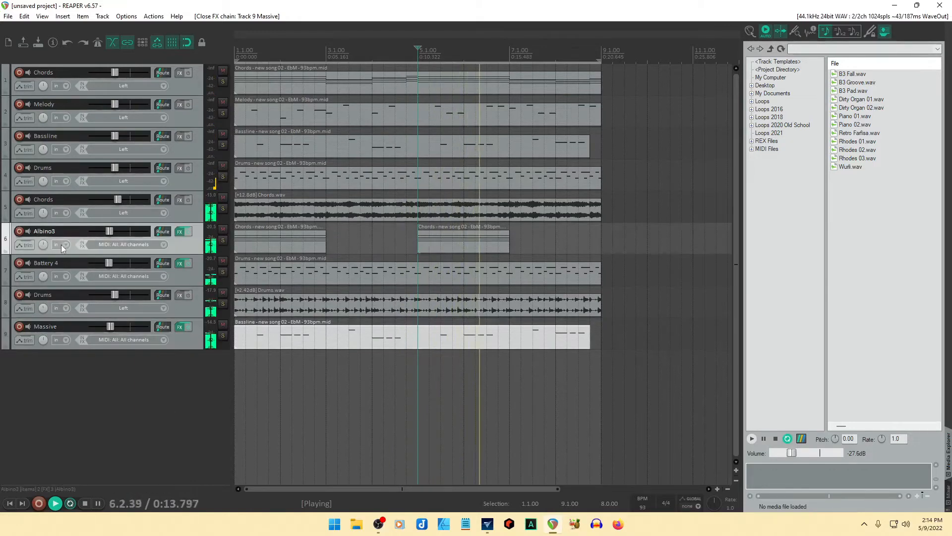
drag(43, 244, 43, 237)
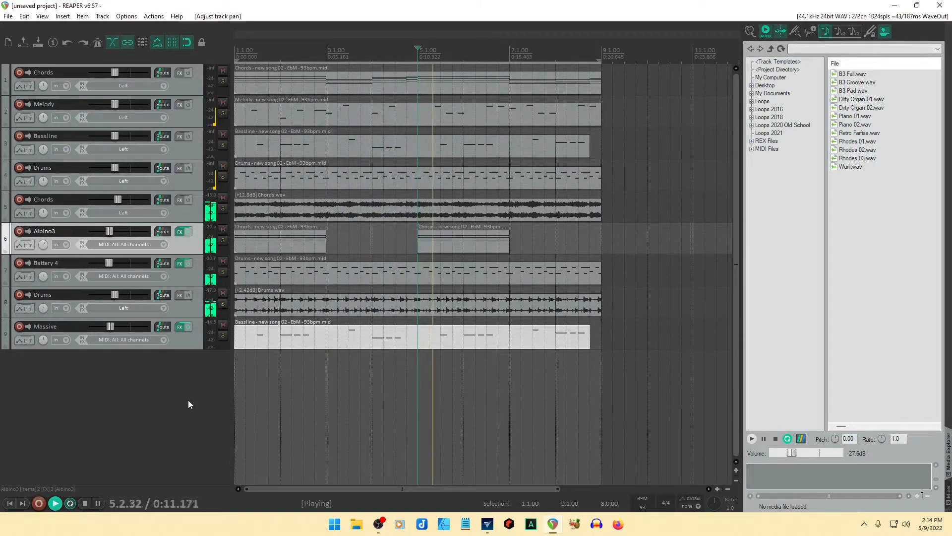
Lower the Chords audio track to about -15 dB and set the Albino3 track to about -21 dB.
click(188, 210)
drag(118, 199, 115, 200)
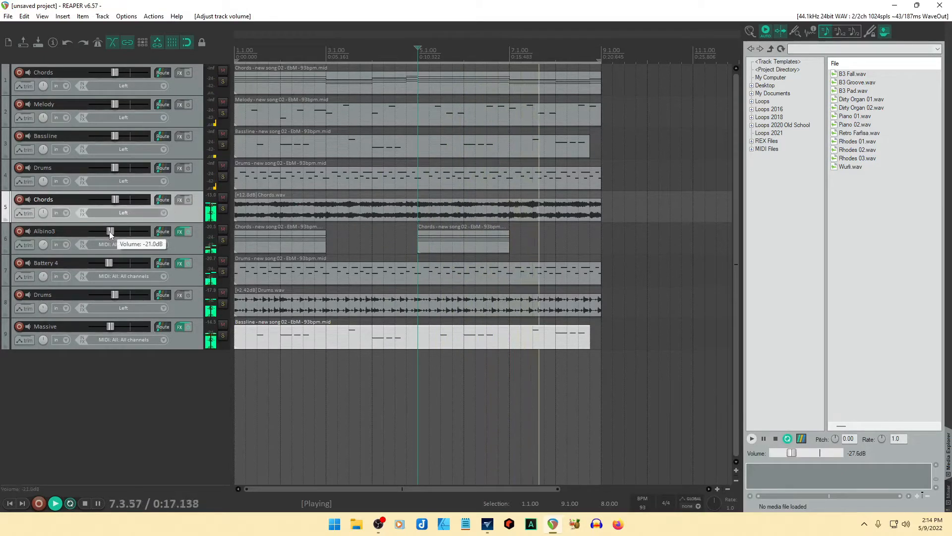
drag(116, 199, 114, 201)
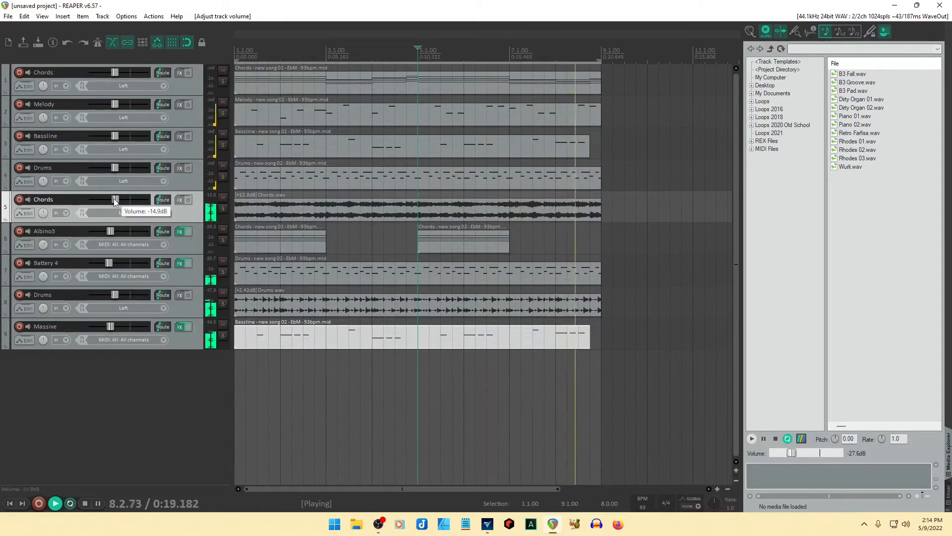
Solo the Drums audio track and add ReaEQ with the OBrien preset, high-pass about 47 Hz and band 2 +1.3 dB near 182 Hz, 2.42 octaves.
click(182, 307)
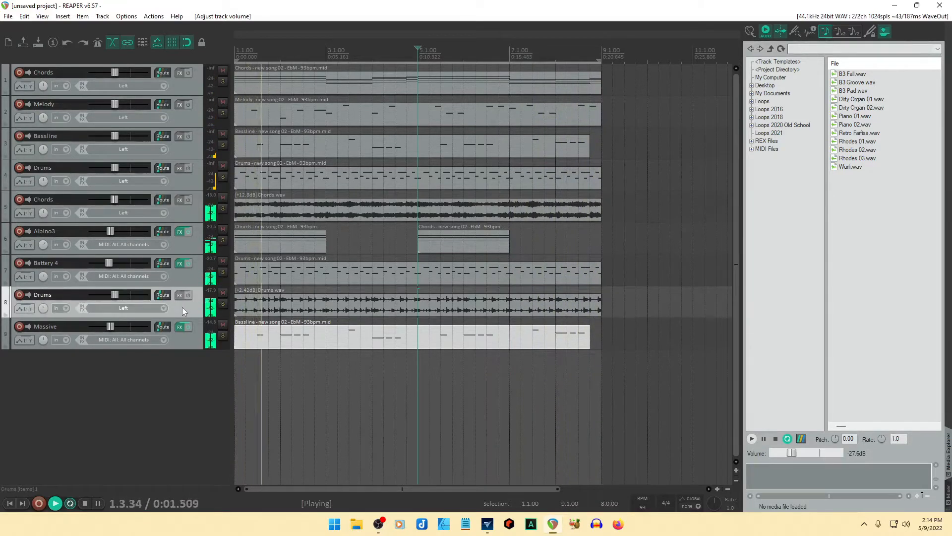
click(223, 304)
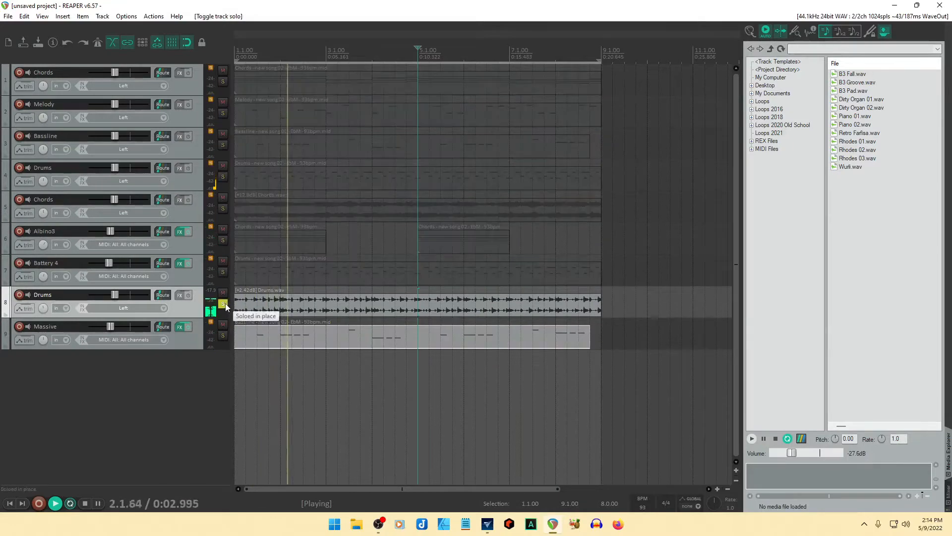
click(180, 295)
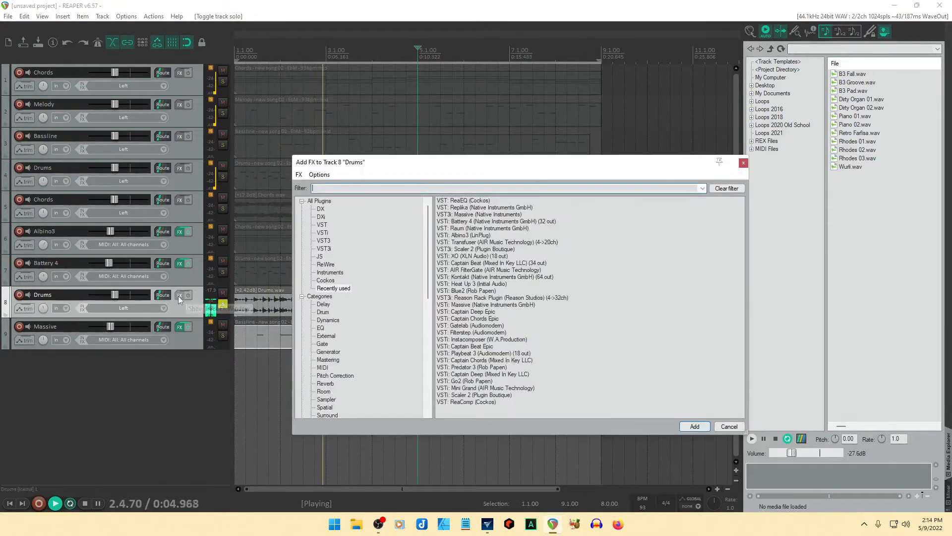
double_click(463, 201)
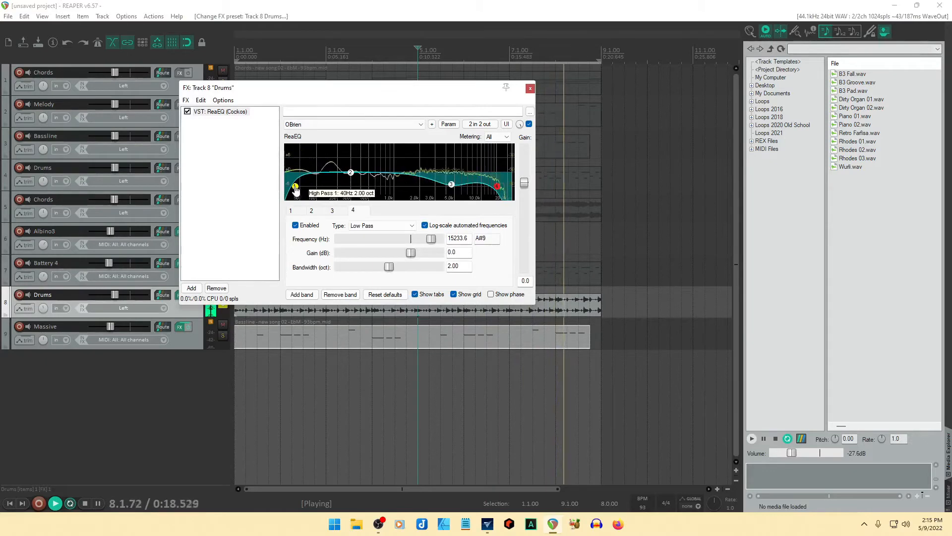
click(351, 185)
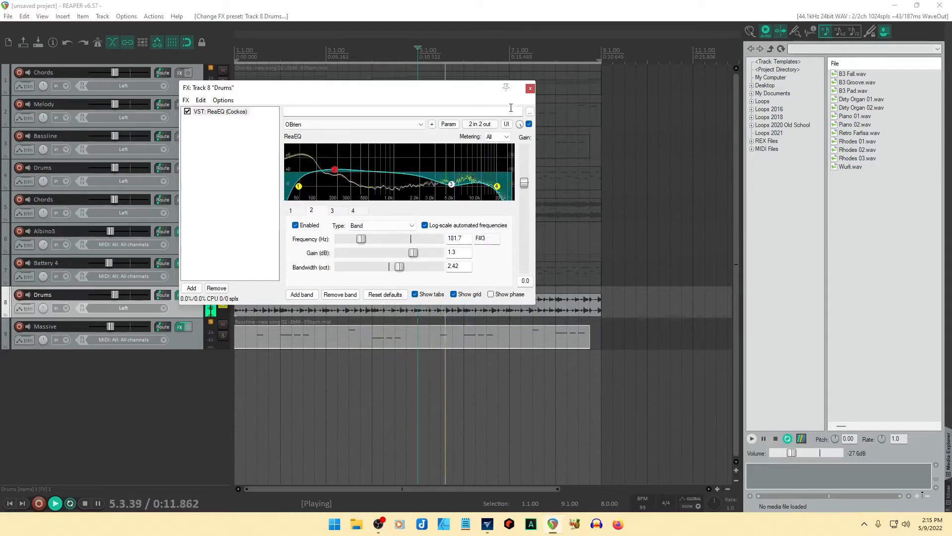
click(530, 88)
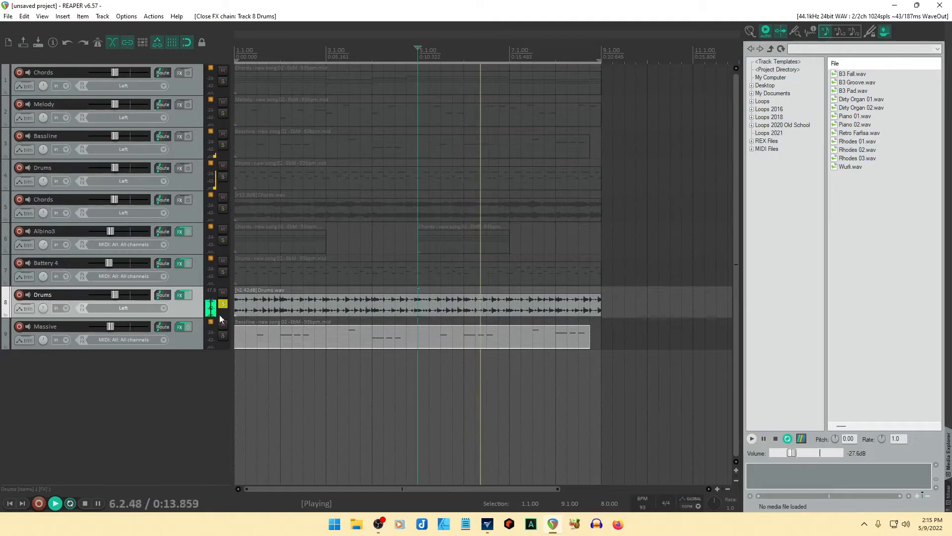
Solo Battery 4 with the Drums audio track, raise Battery 4's volume and slightly lower the Drums volume.
click(223, 272)
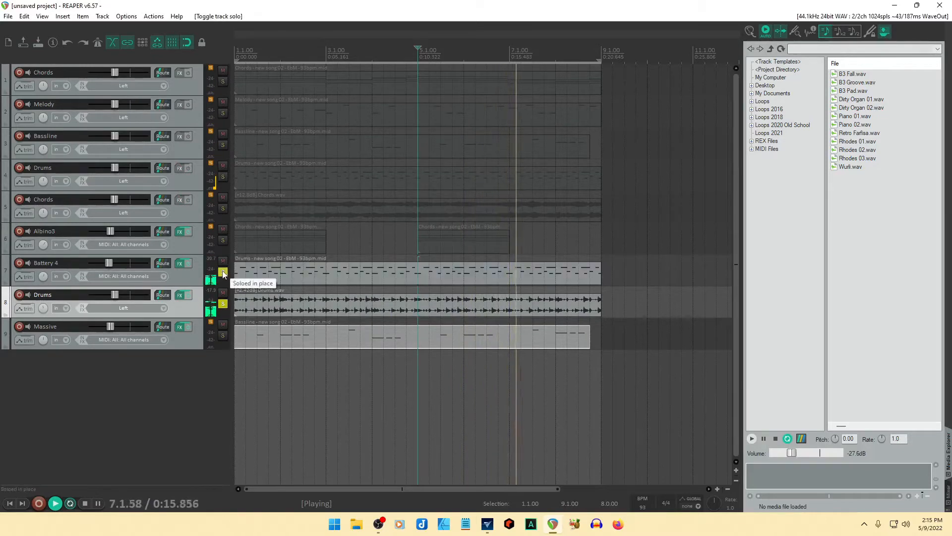
click(223, 304)
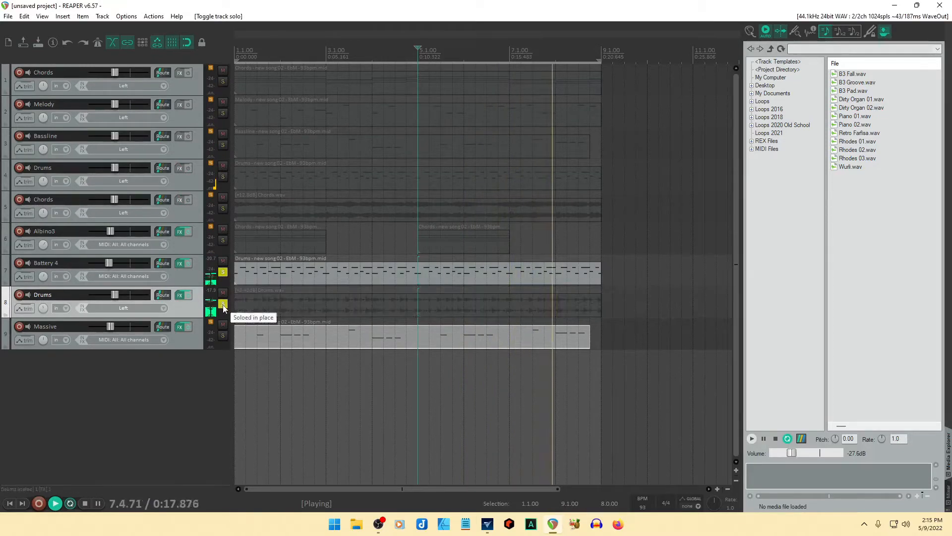
click(196, 270)
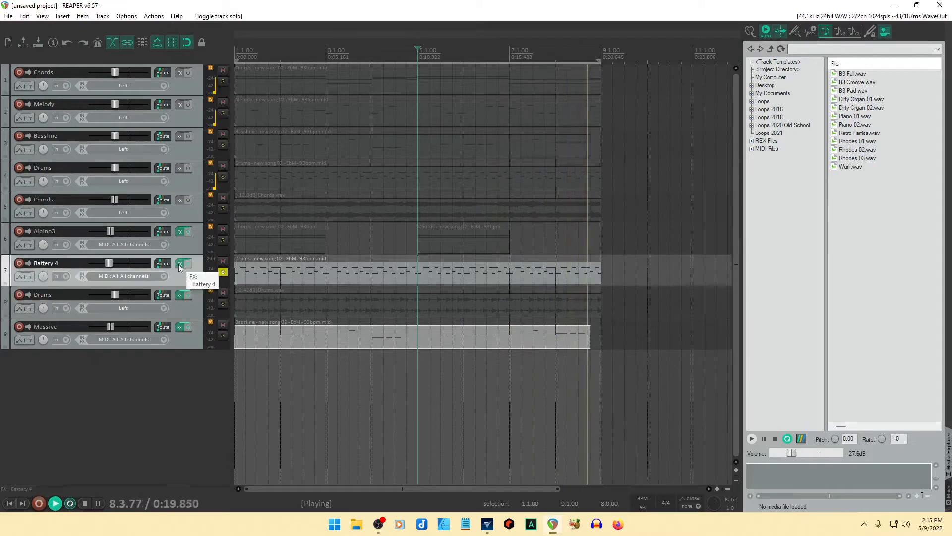
click(223, 304)
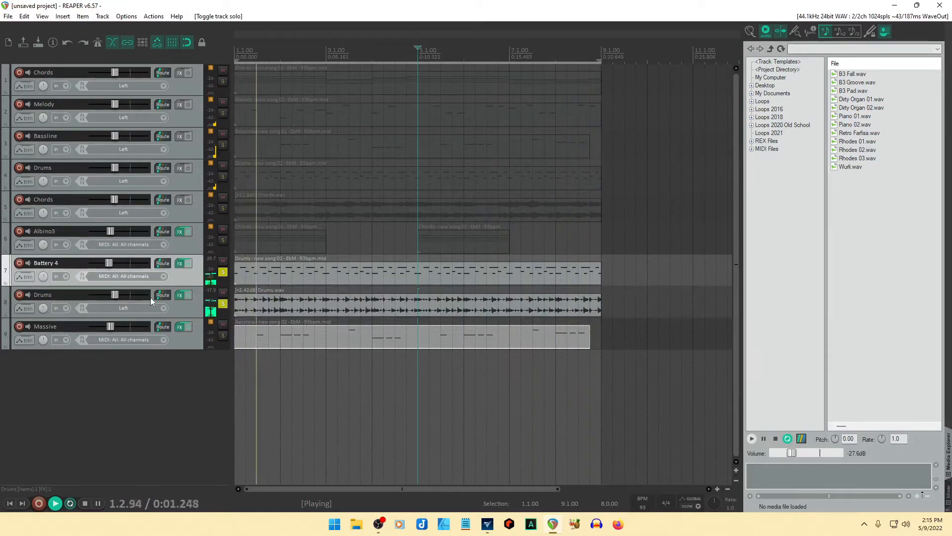
drag(109, 265, 113, 295)
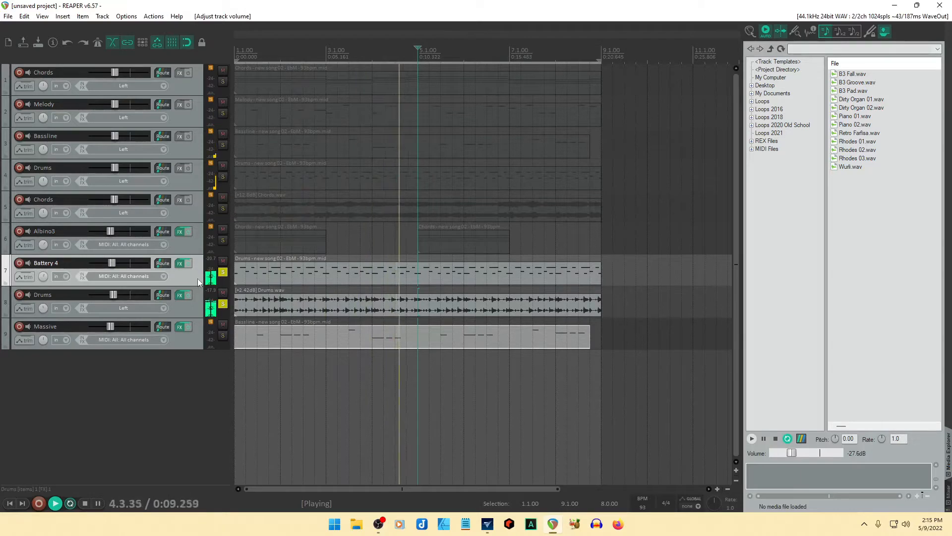
Pan the Battery 4 track 26% right and take the Drums audio track out of solo.
drag(43, 277, 42, 276)
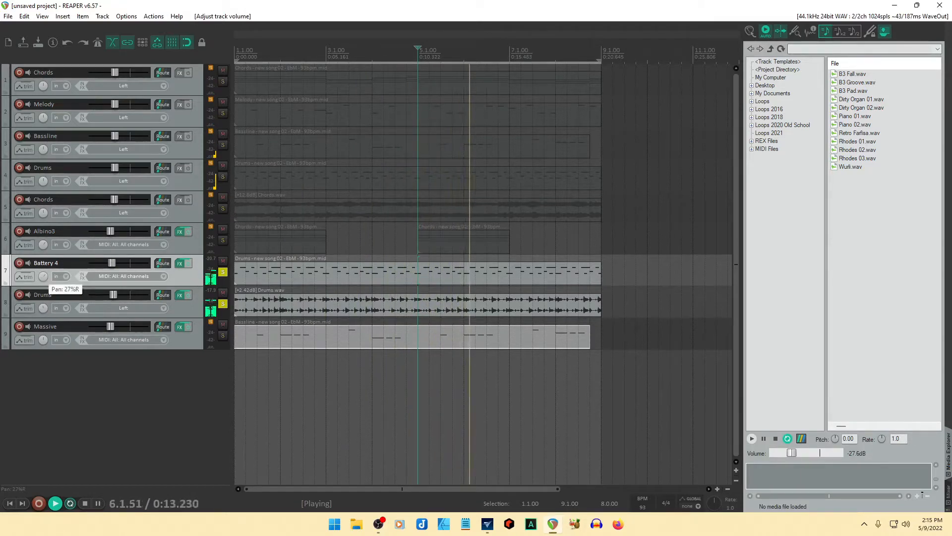
drag(43, 276, 43, 275)
click(224, 304)
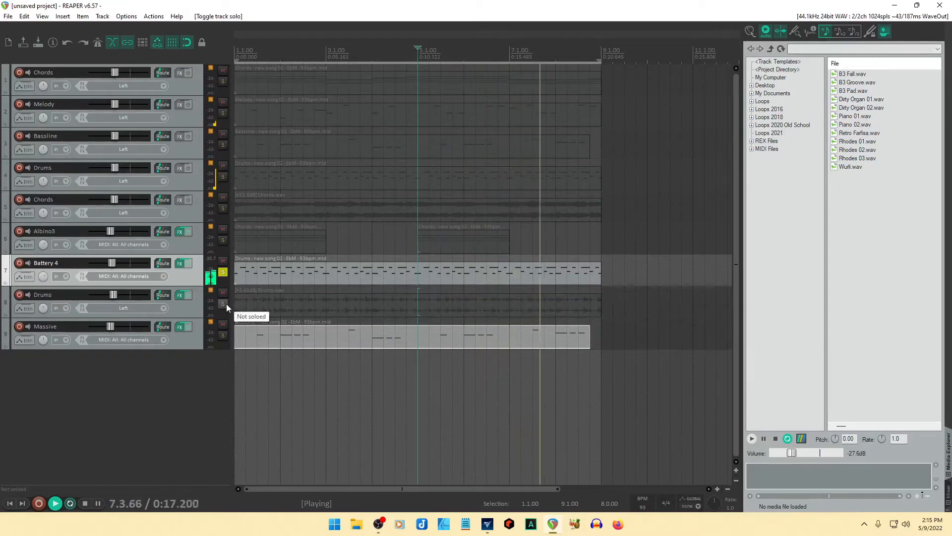
click(179, 263)
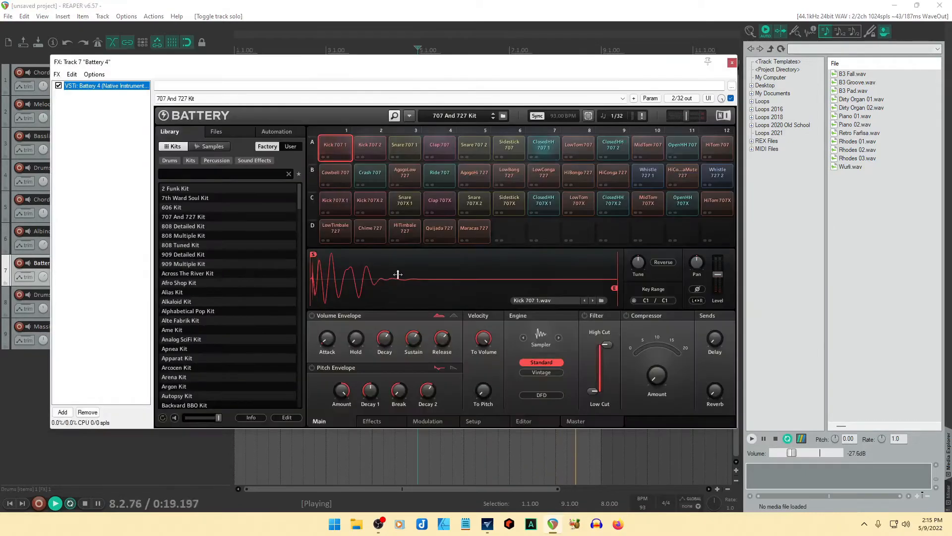
click(71, 411)
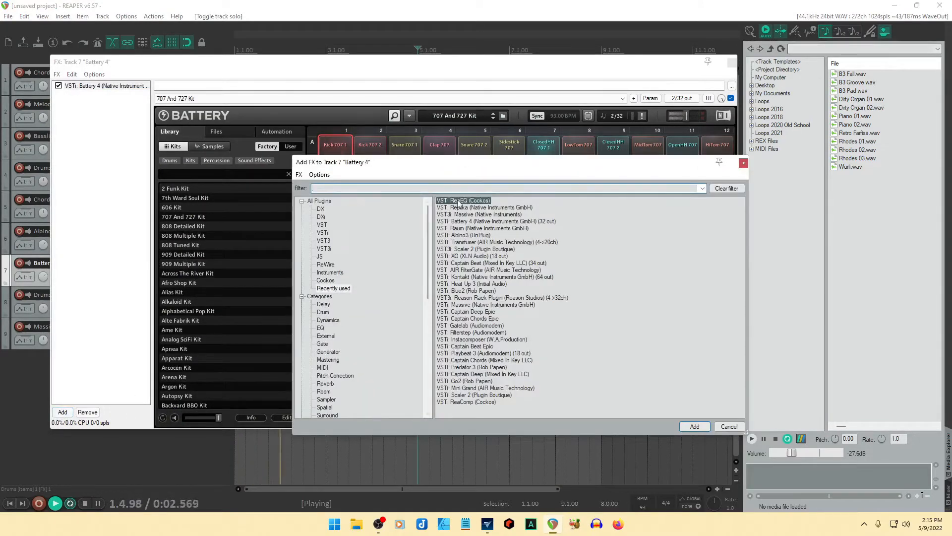
click(729, 426)
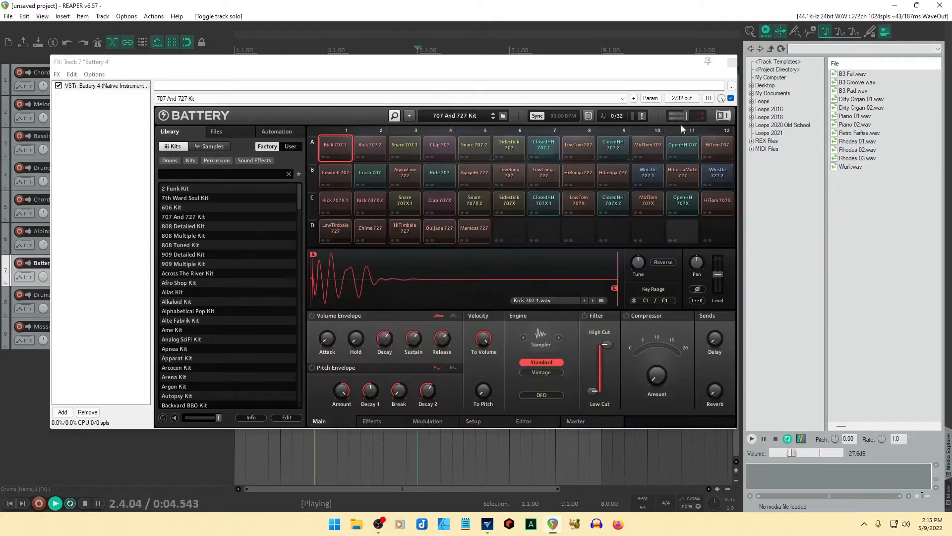
click(732, 63)
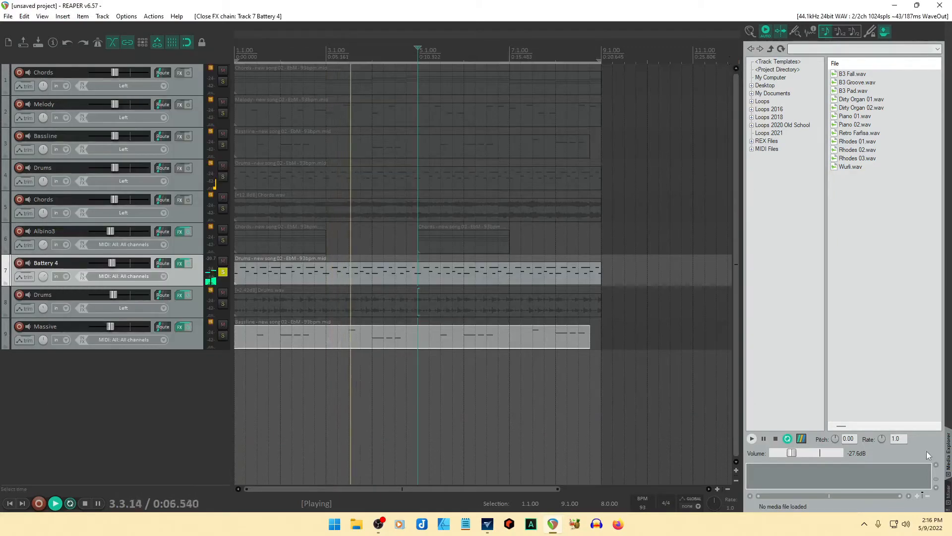
Show the mixer and copy ReaEQ from the Drums audio track to the Battery 4 track.
click(948, 491)
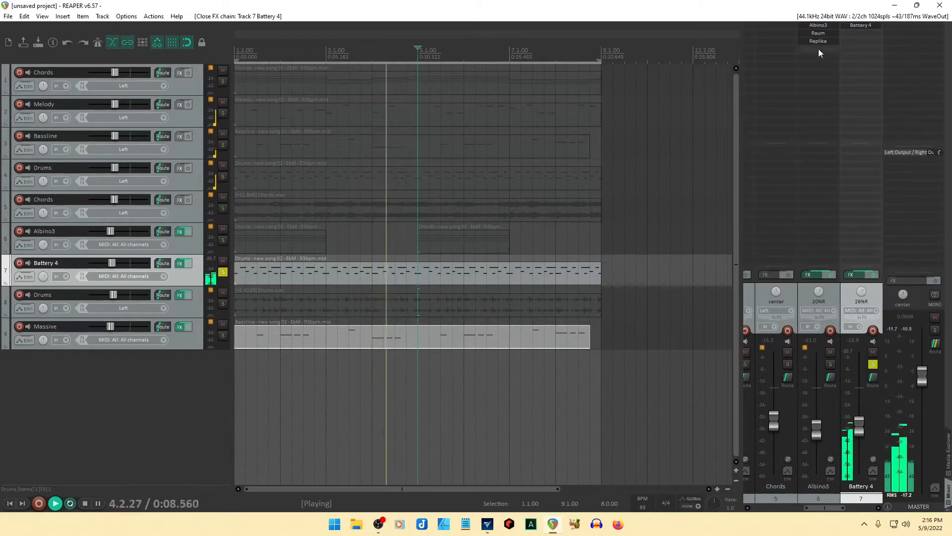
click(183, 309)
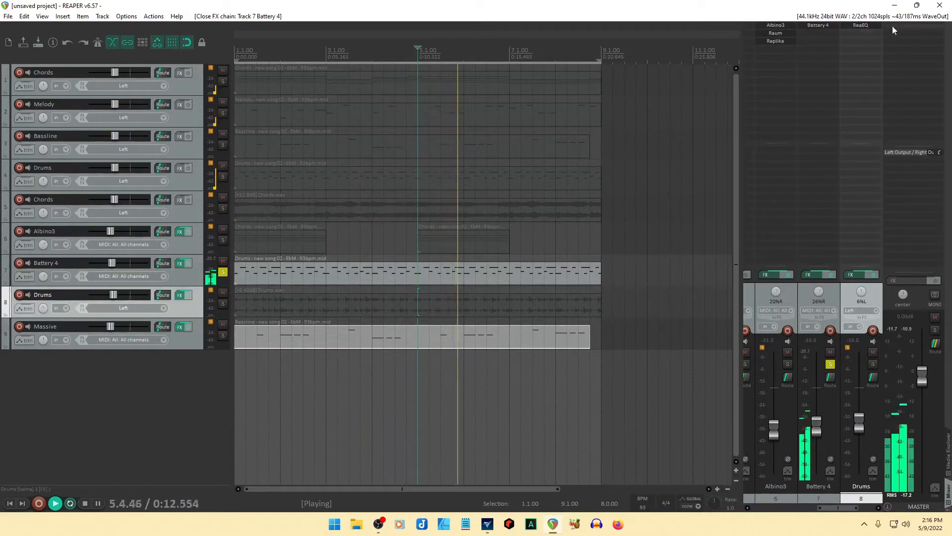
drag(826, 35, 824, 34)
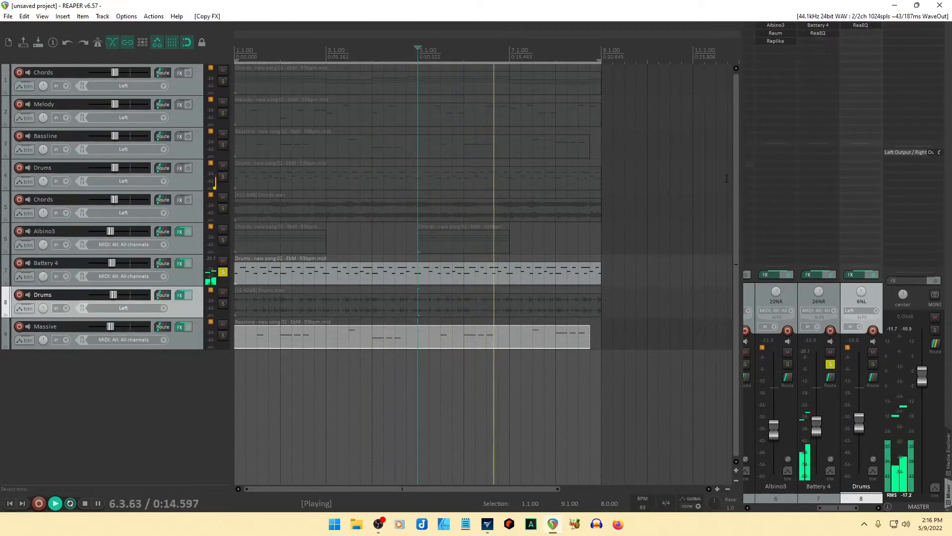
In Battery 4's ReaEQ, raise the low-pass cutoff to about 17,561 Hz and close the effects window.
click(180, 262)
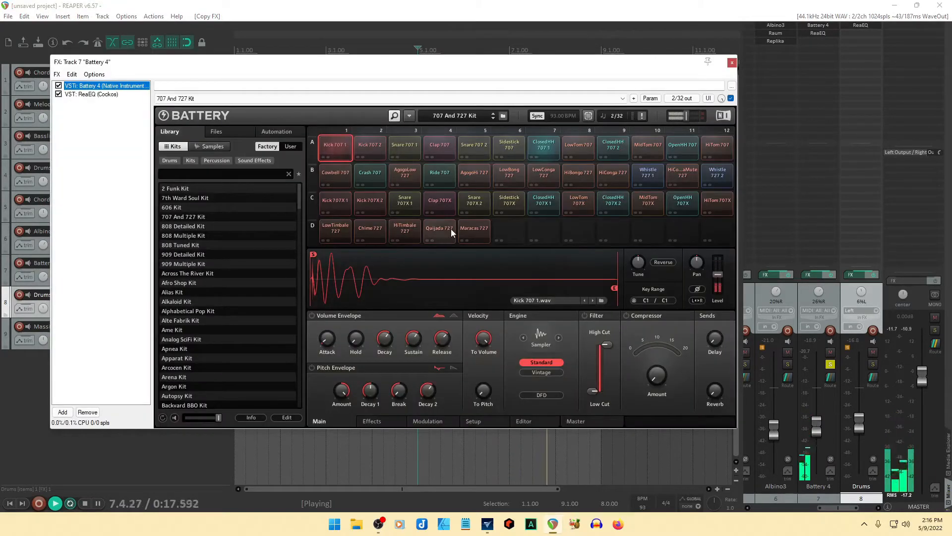
click(93, 95)
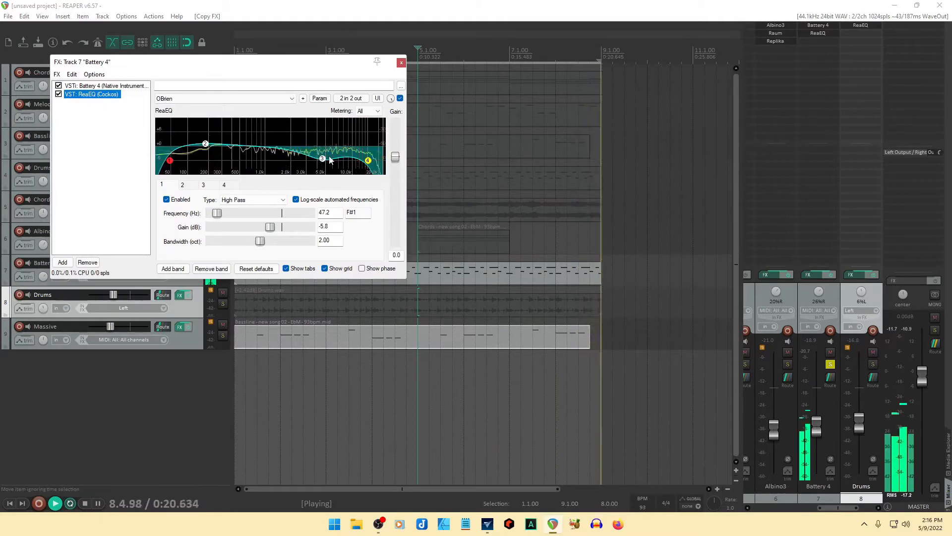
click(371, 161)
drag(372, 162, 373, 160)
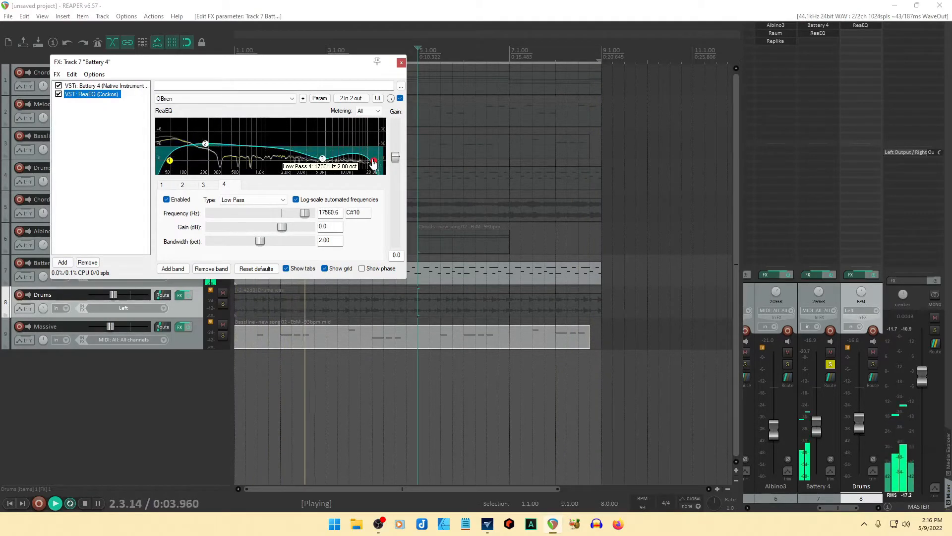
click(401, 62)
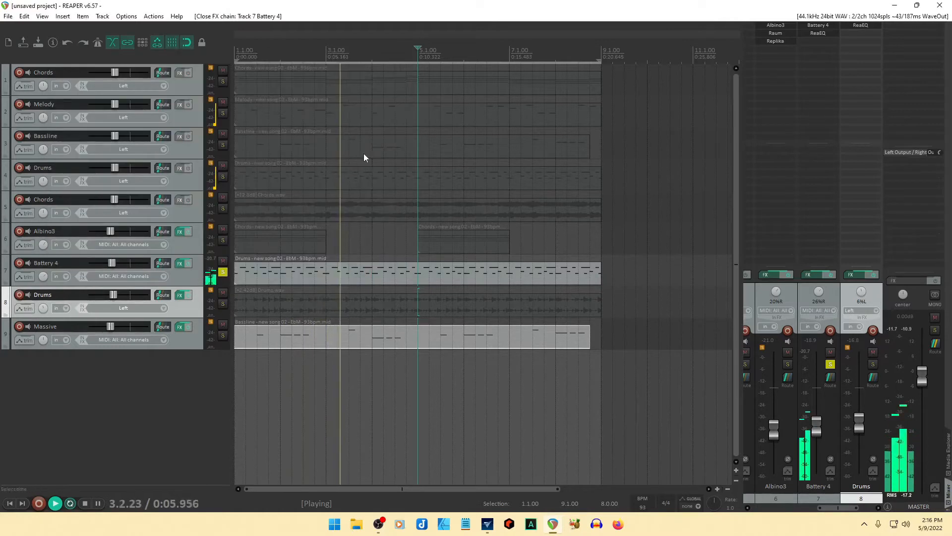
Solo the Drums audio, Massive and Albino3 tracks with Battery 4, and extend both Albino3 chord items by one bar.
click(221, 304)
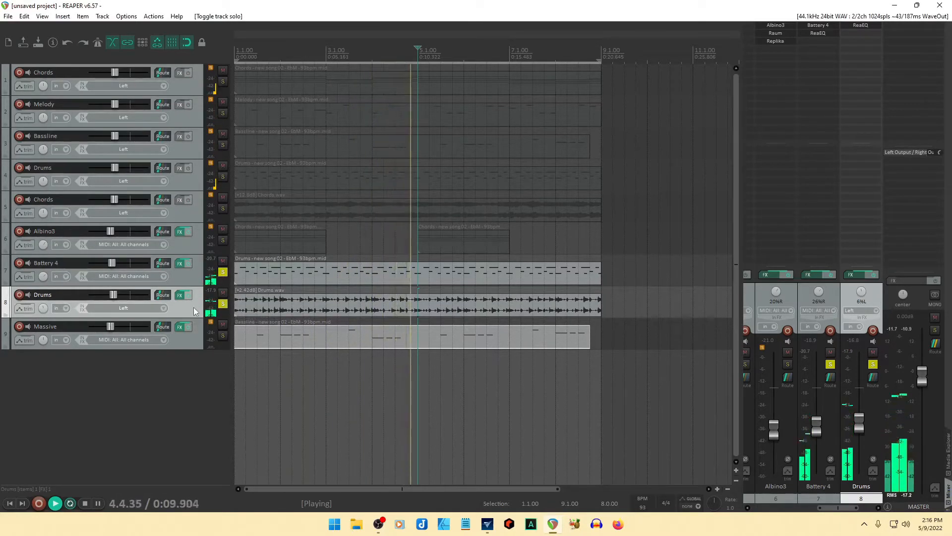
click(222, 336)
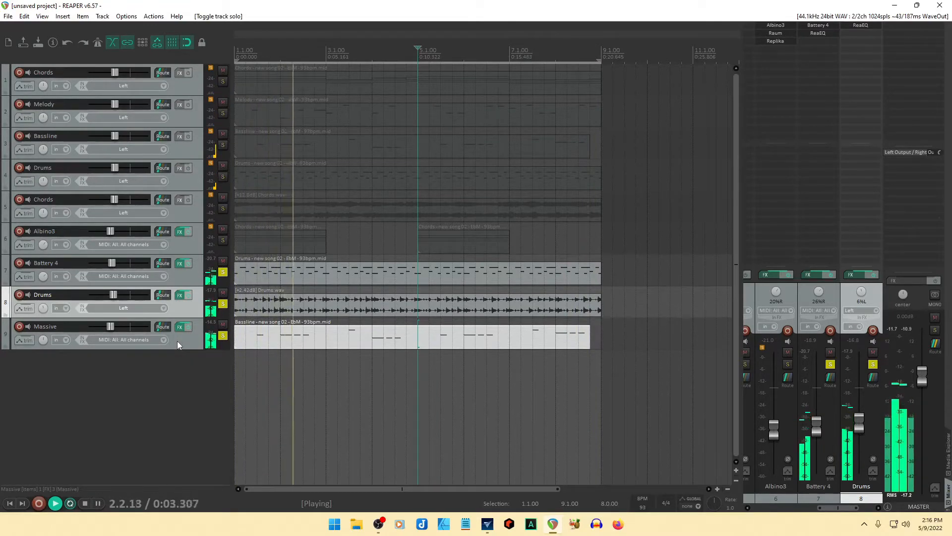
click(222, 240)
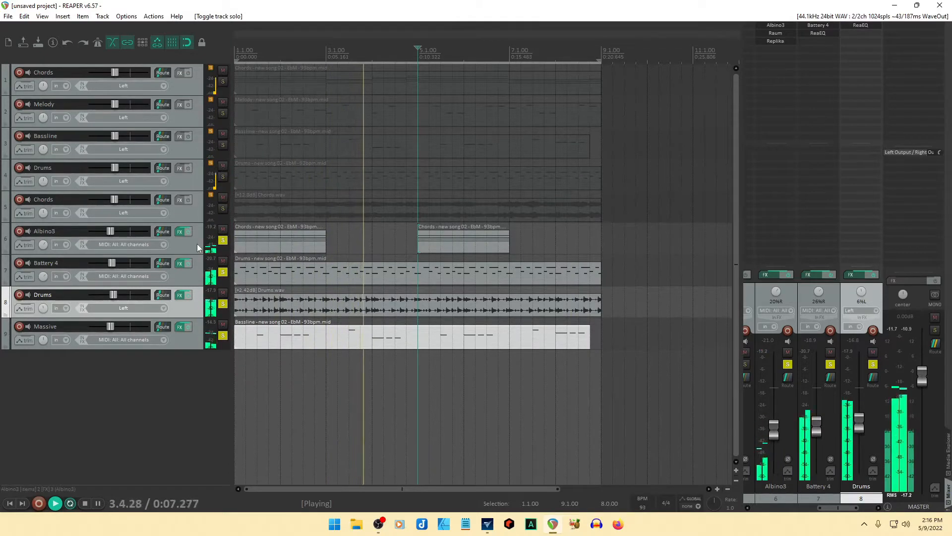
drag(326, 246, 372, 248)
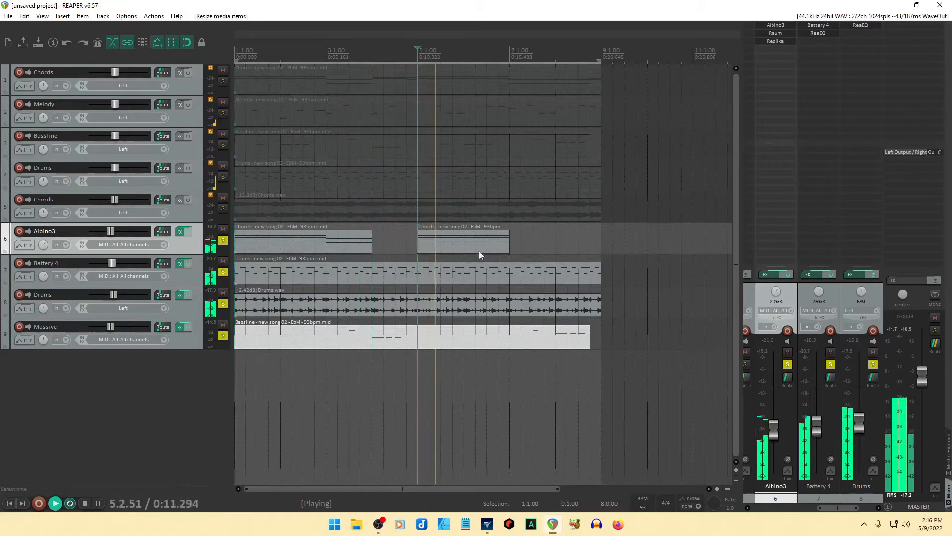
drag(509, 249, 553, 252)
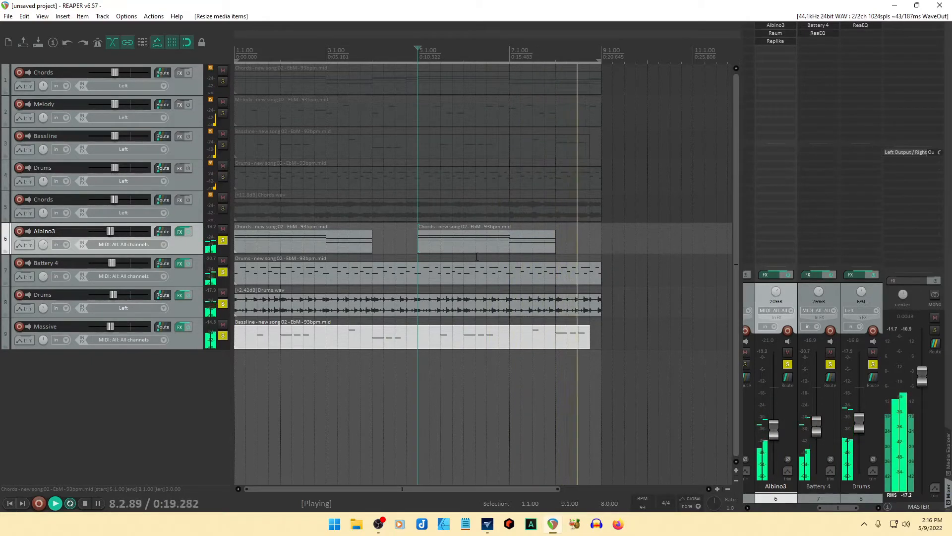
With the Chords audio track also soloed, lower Albino3 to about -22.6 dB and give both its items one-bar fade-outs.
click(221, 210)
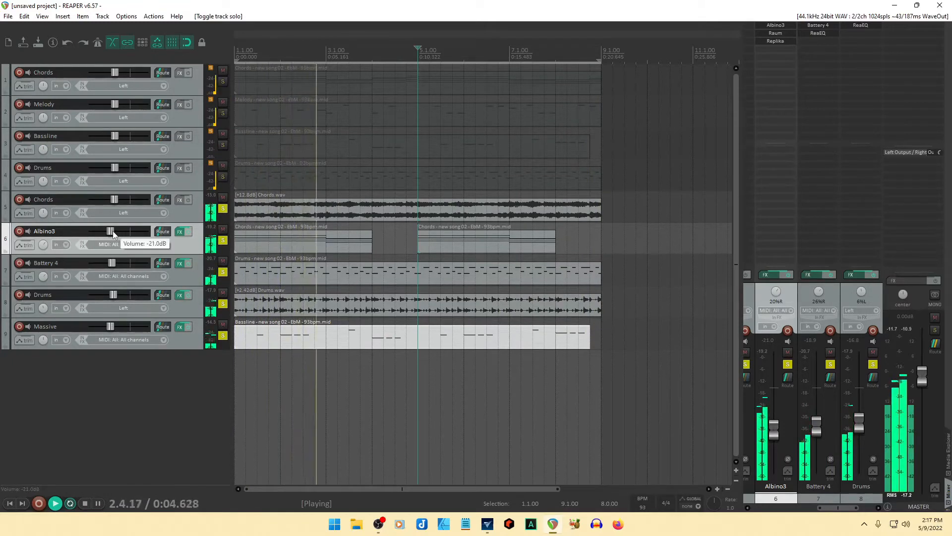
drag(112, 232, 111, 231)
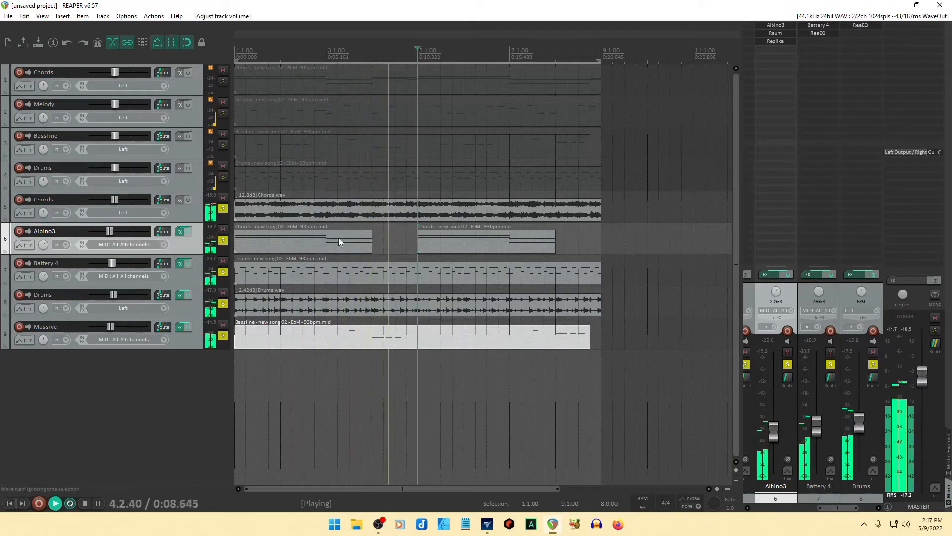
drag(371, 233, 325, 245)
drag(554, 234, 509, 243)
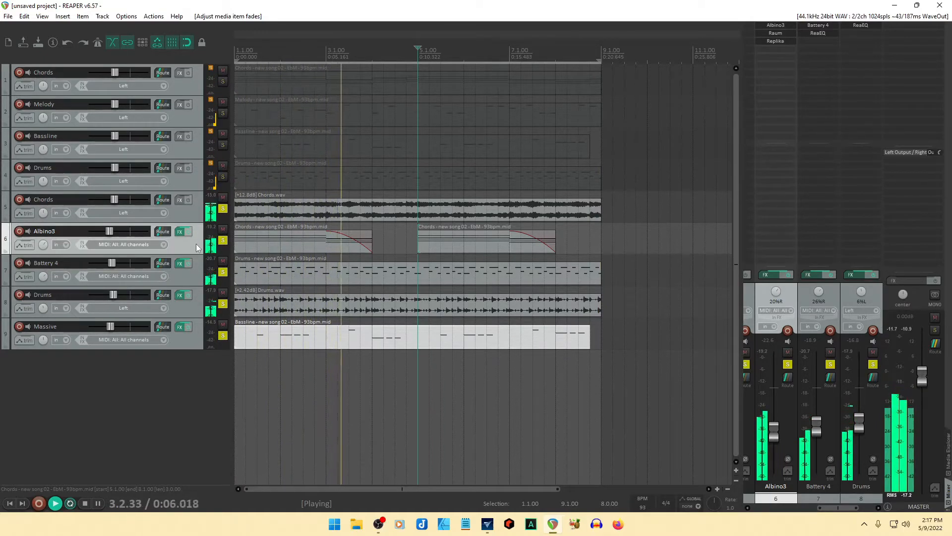
Insert Albino3 as a virtual instrument on a new track below the existing Albino3 track and choose its Dance Leads bank.
right_click(190, 376)
click(260, 405)
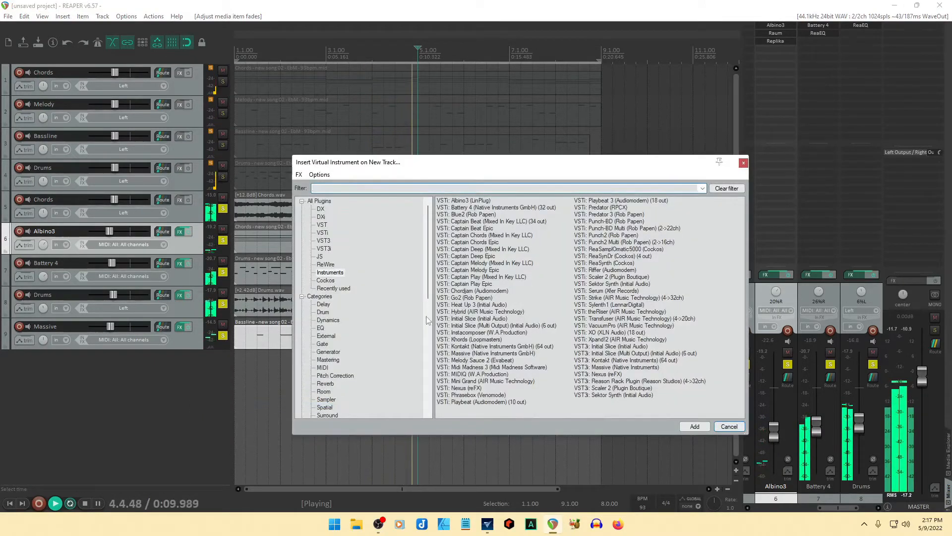
click(695, 427)
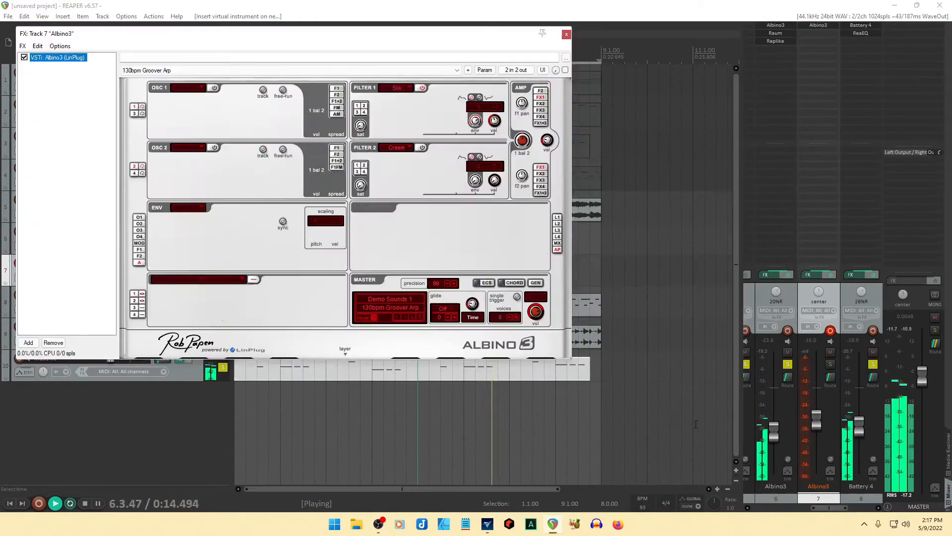
click(392, 300)
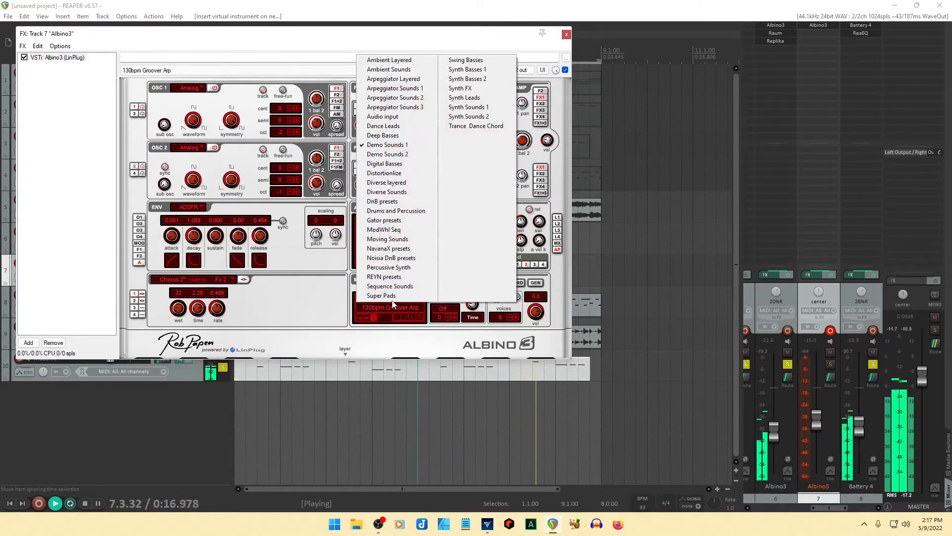
click(388, 127)
Copy the Melody MIDI item onto the new Albino3 track at the project start and solo that track.
drag(369, 39, 641, 75)
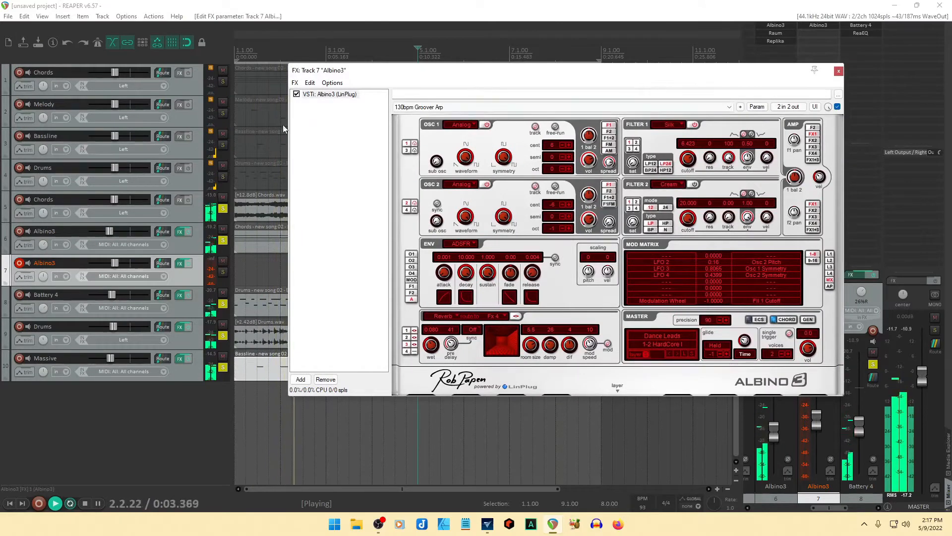
click(259, 117)
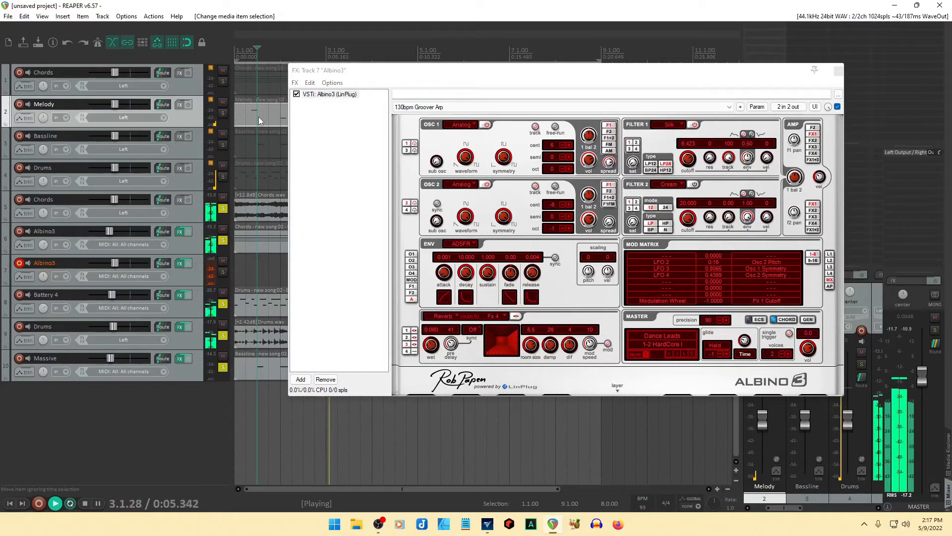
mouse_move(258, 117)
mouse_down()
mouse_move(238, 269)
mouse_move(238, 112)
mouse_move(244, 117)
mouse_up()
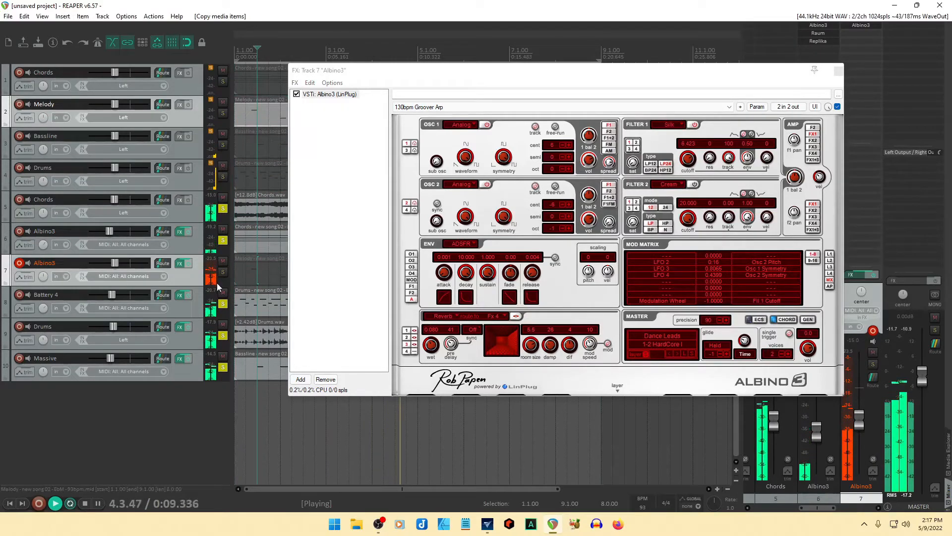
click(223, 272)
Try Albino3's Ambient Sounds and Ambient Layered banks on the melody, loading the Frodo Bell preset.
drag(550, 71, 458, 53)
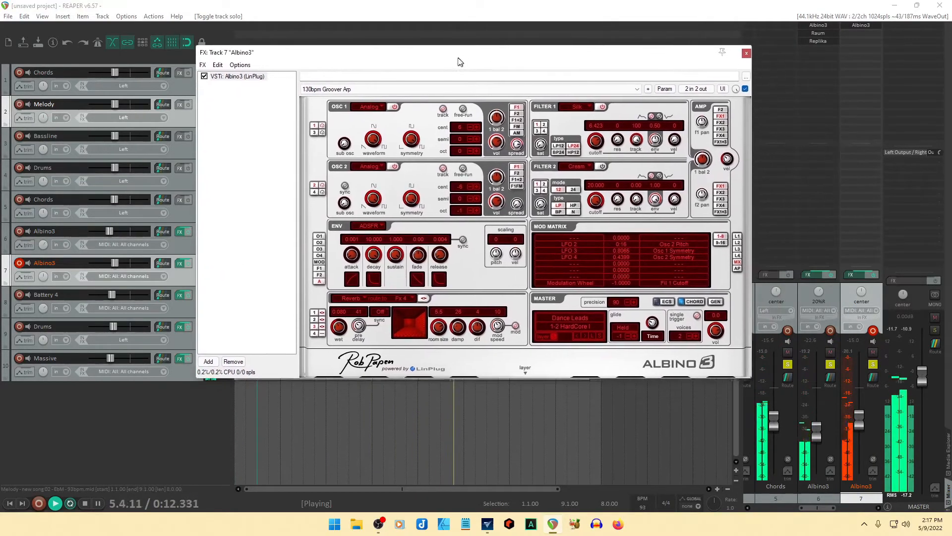
click(563, 318)
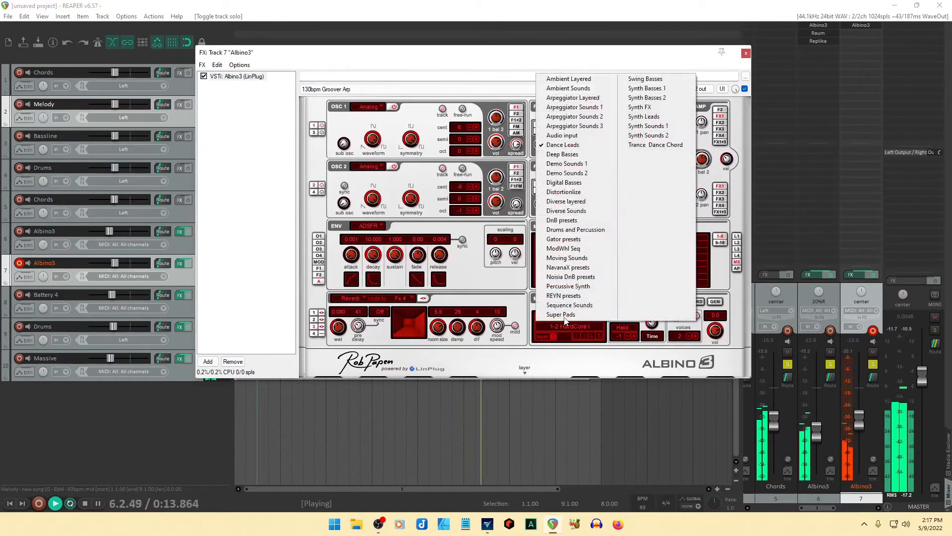
click(568, 88)
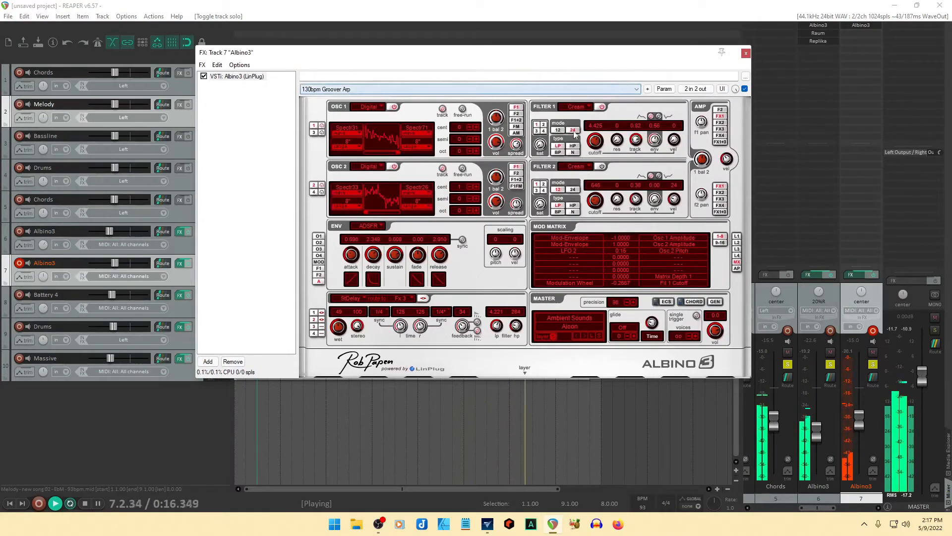
click(567, 321)
click(570, 79)
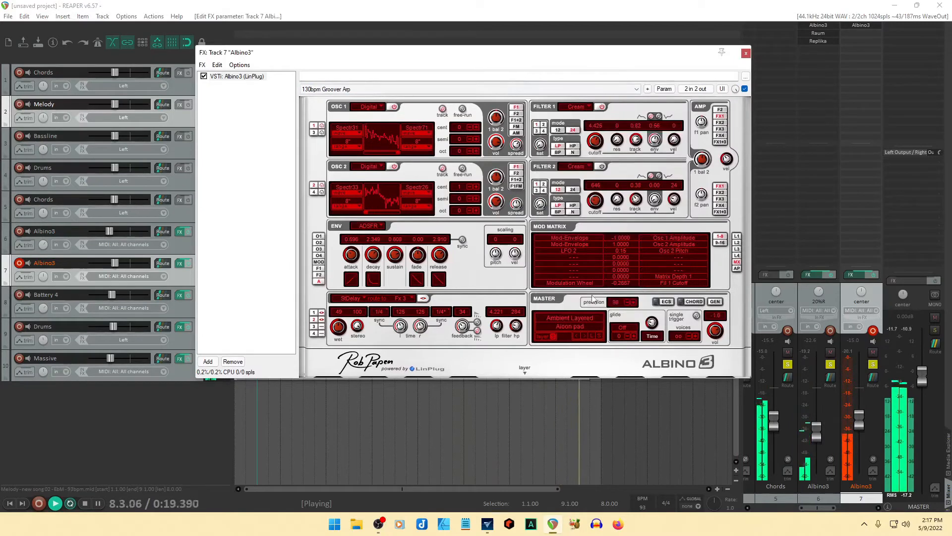
click(574, 327)
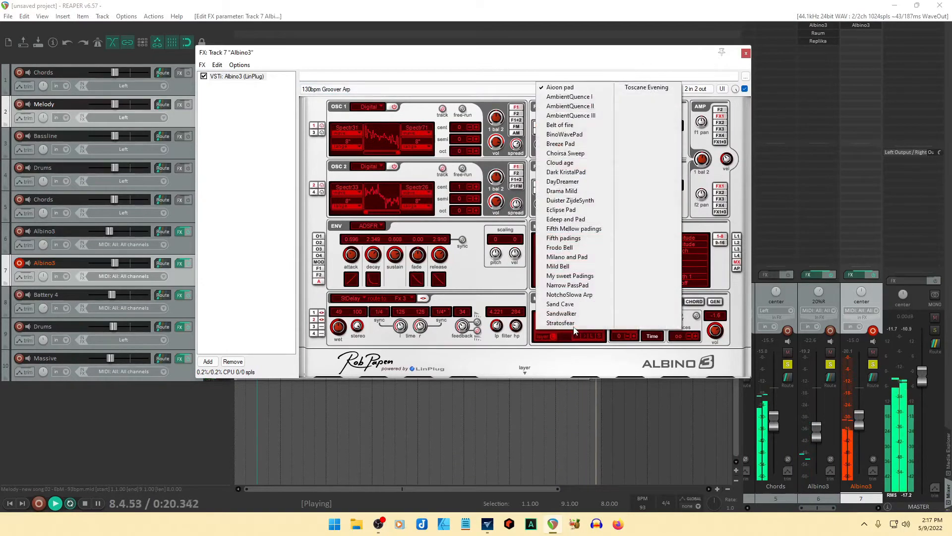
click(563, 248)
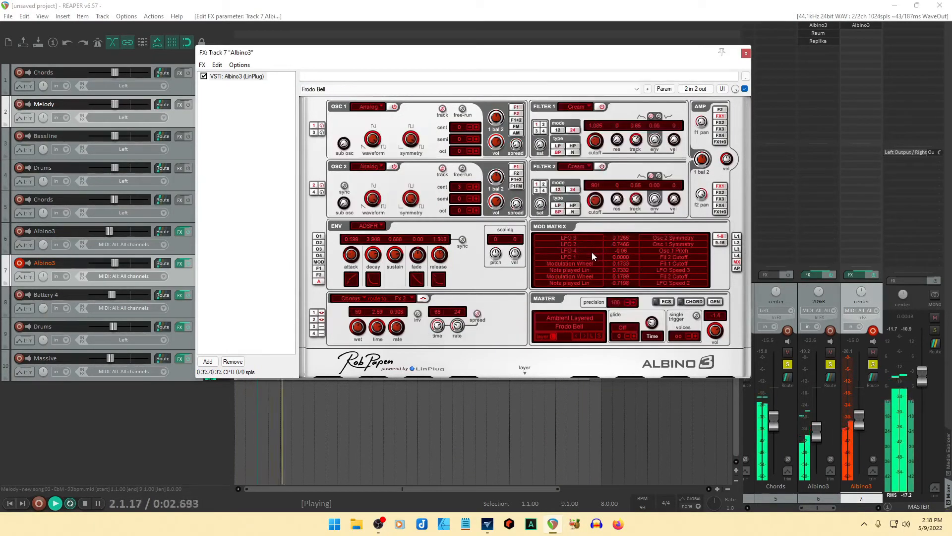
Load the melody Albino3's Moreorless preset from Synth Sounds 1 at about -12.7 dB and copy Replika over from the chord Albino3 track.
drag(864, 423, 859, 419)
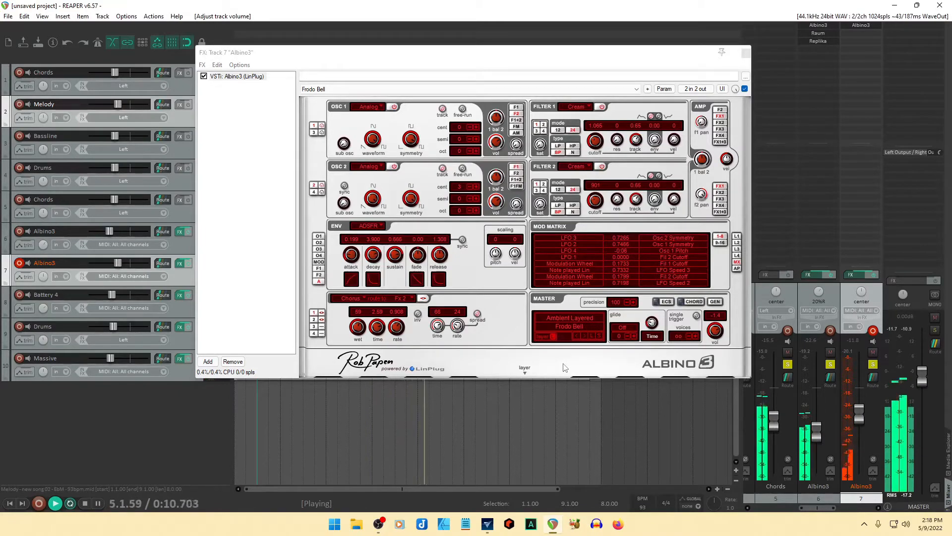
click(577, 328)
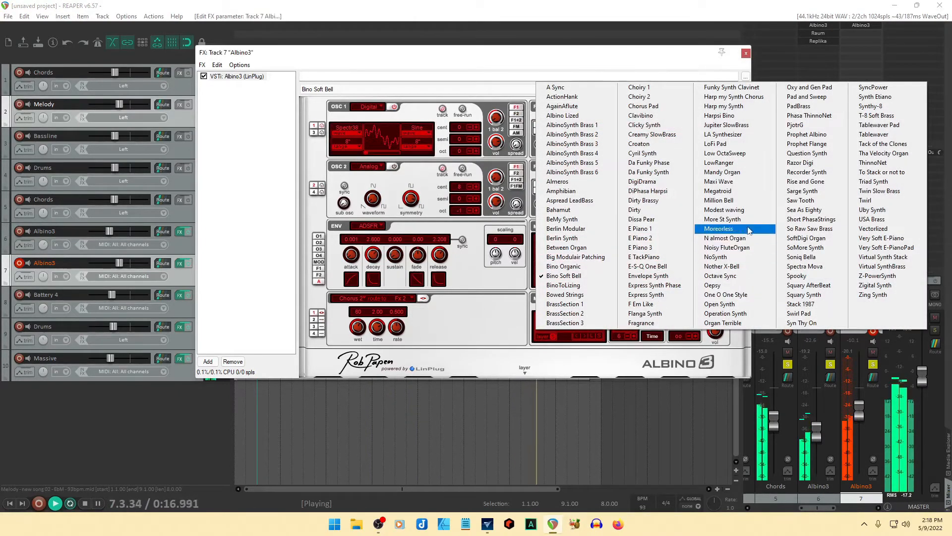
click(749, 229)
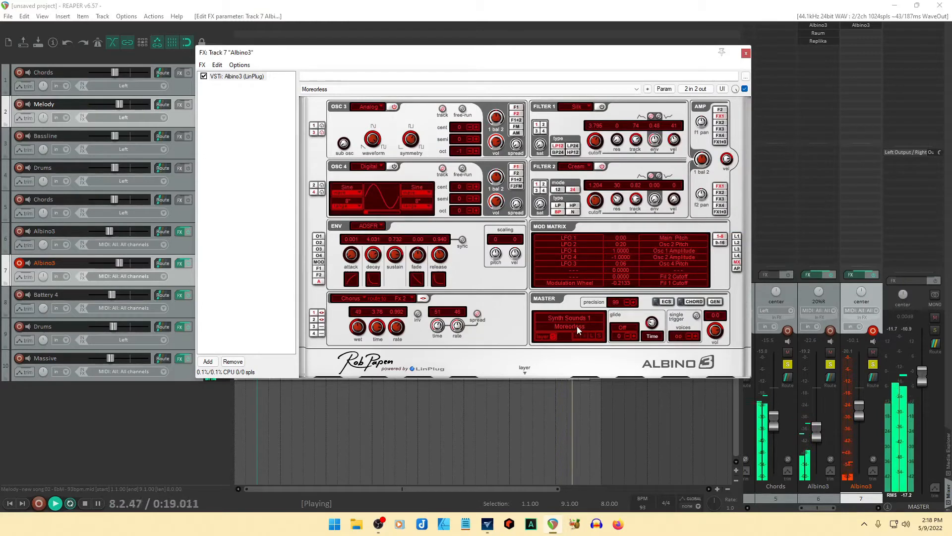
drag(860, 415, 861, 417)
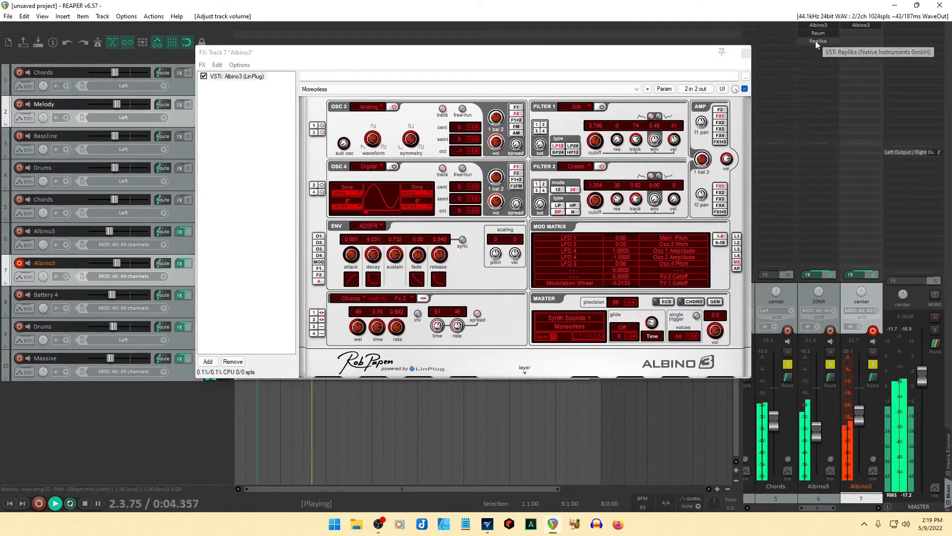
drag(814, 43, 859, 33)
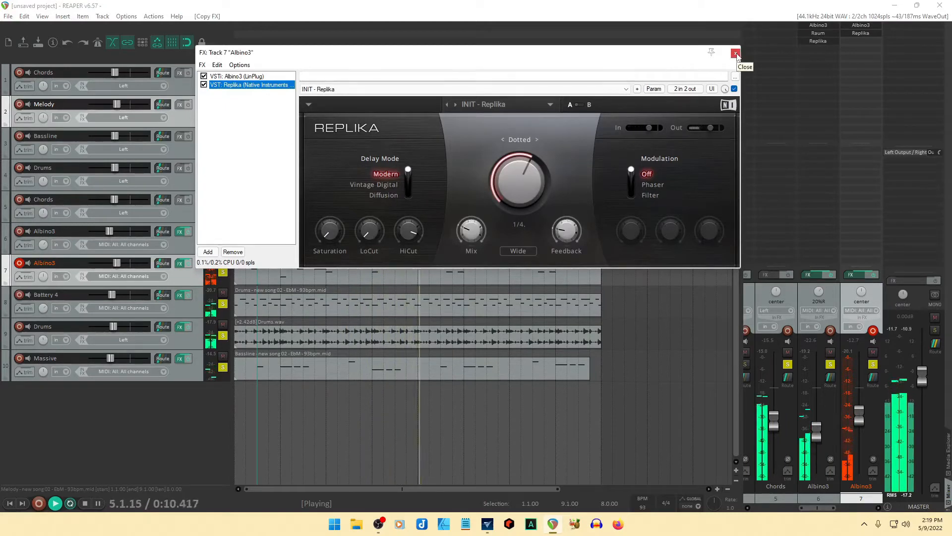
click(736, 53)
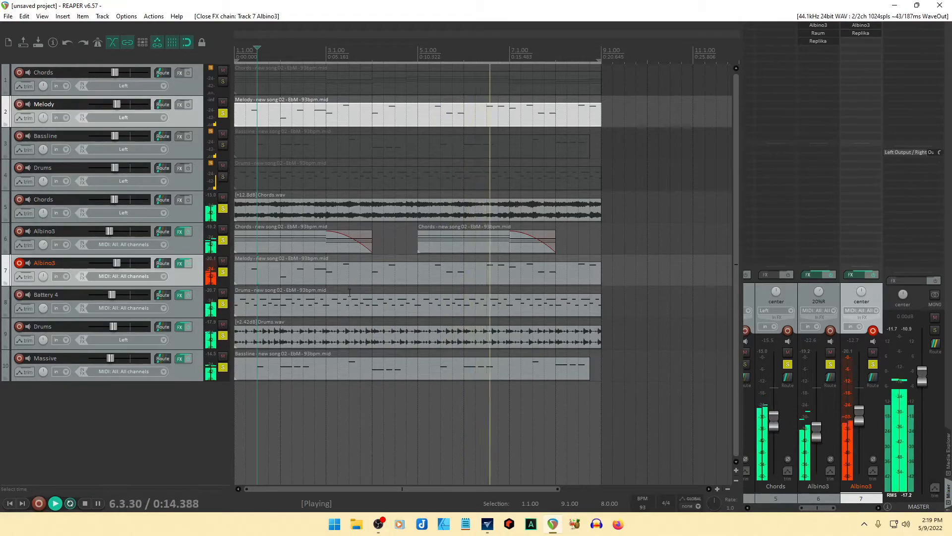
Duplicate the selected Melody and melody Albino3 tracks and disarm recording on both melody Albino3 tracks.
right_click(175, 277)
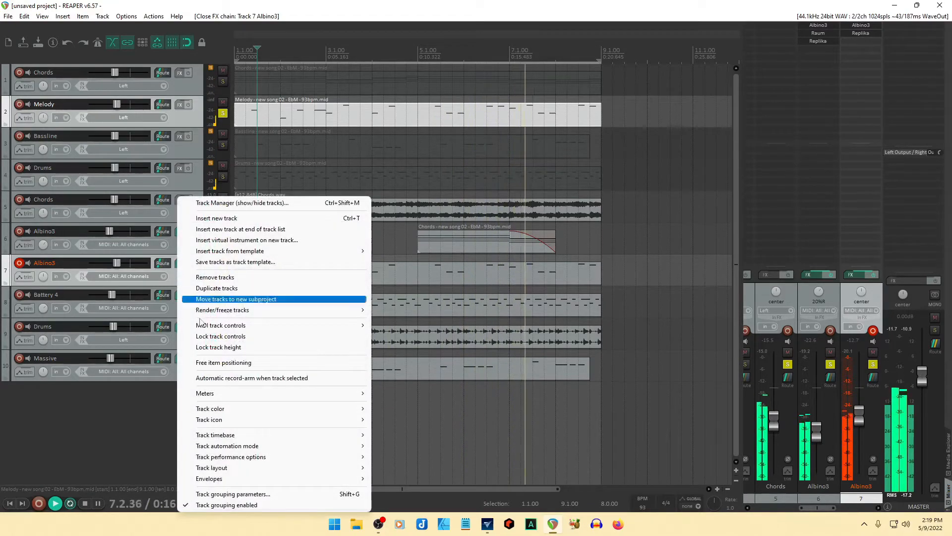
click(251, 286)
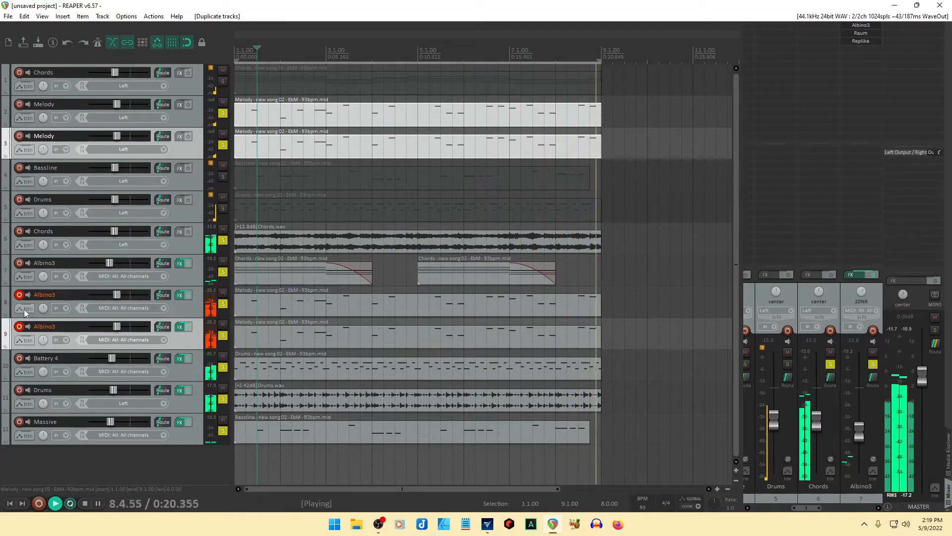
click(19, 294)
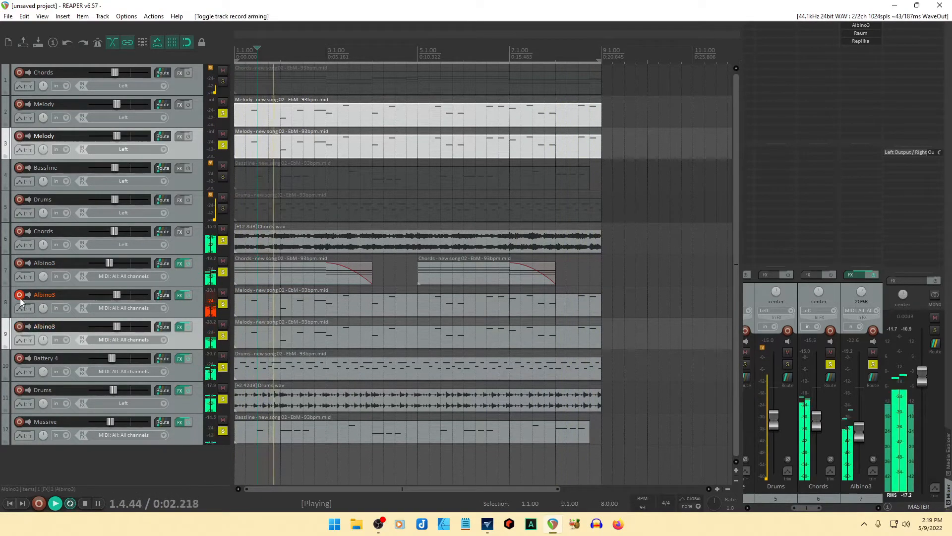
On the duplicated melody Albino3, load the Mild Bell preset from the Ambient Layered bank and close the effects window.
click(181, 327)
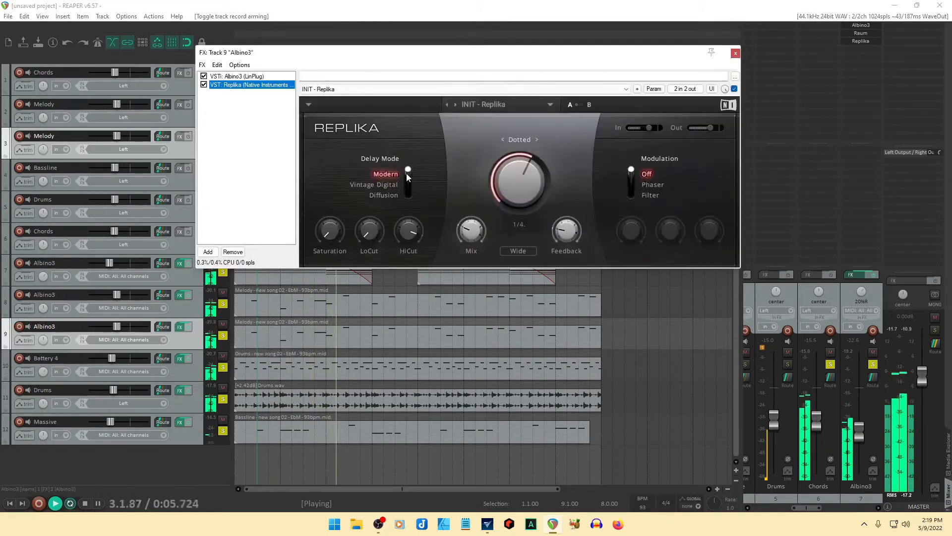
click(235, 76)
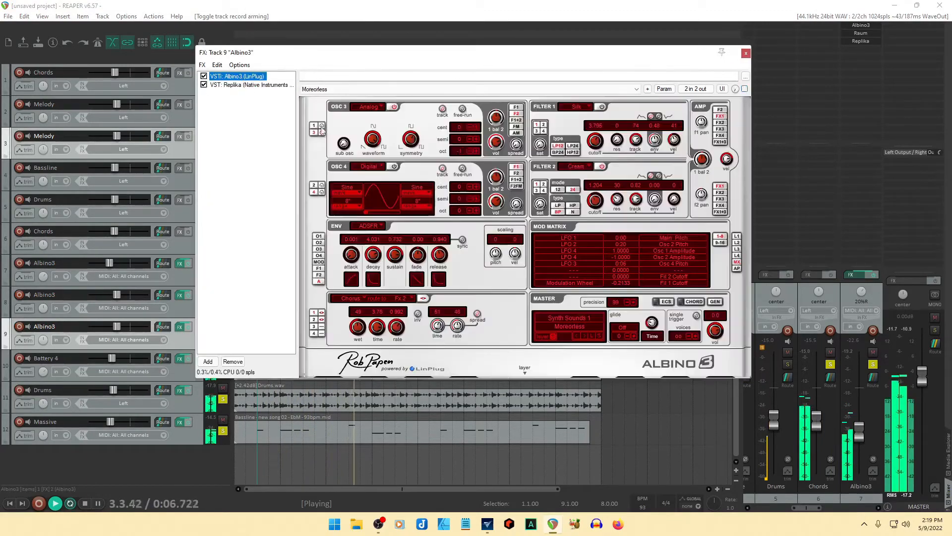
click(573, 324)
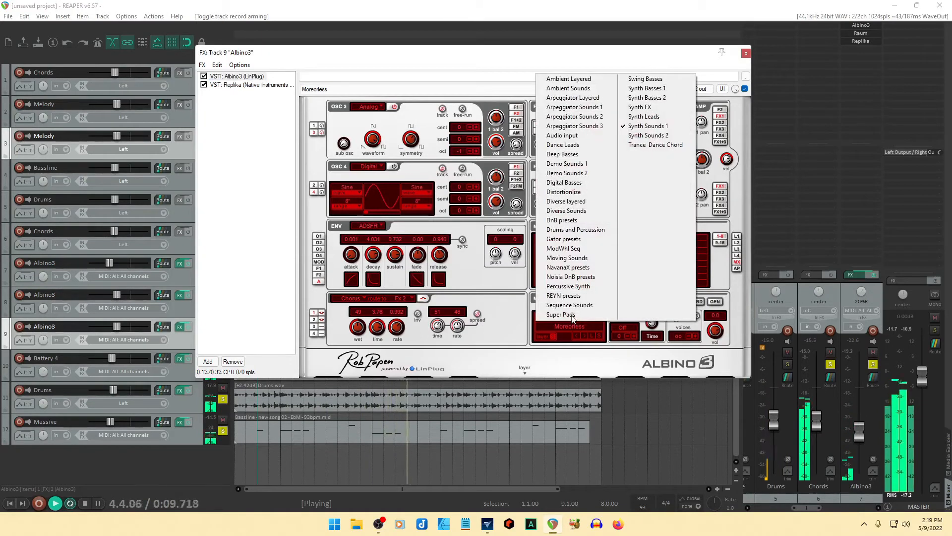
click(569, 79)
click(569, 325)
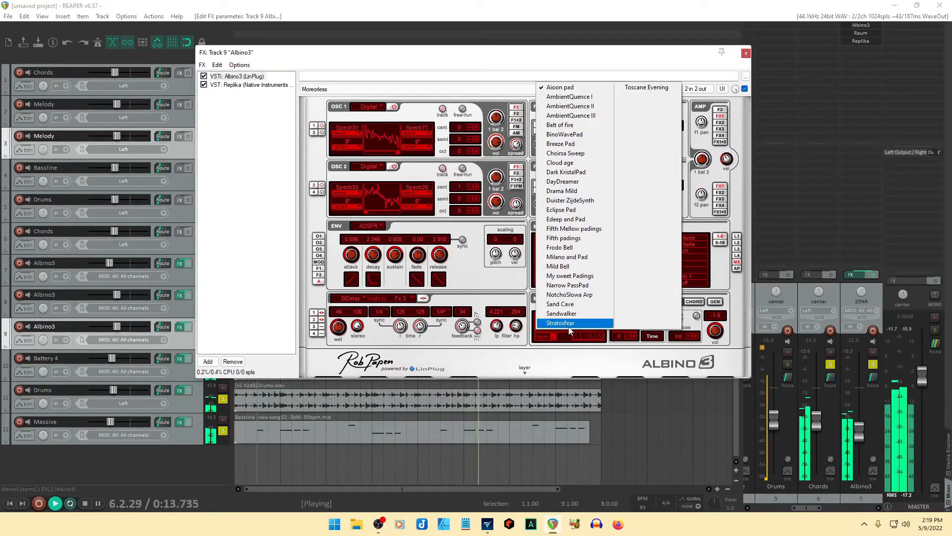
click(561, 267)
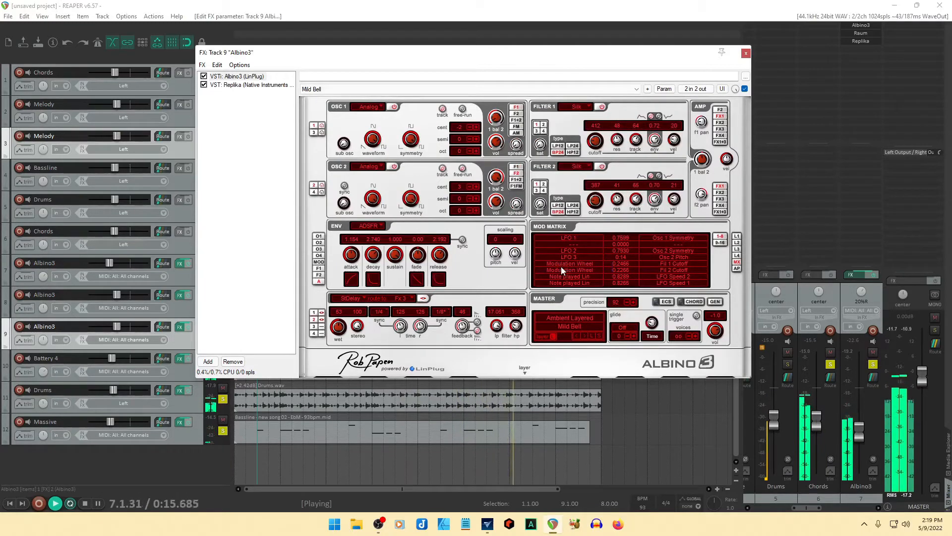
click(746, 53)
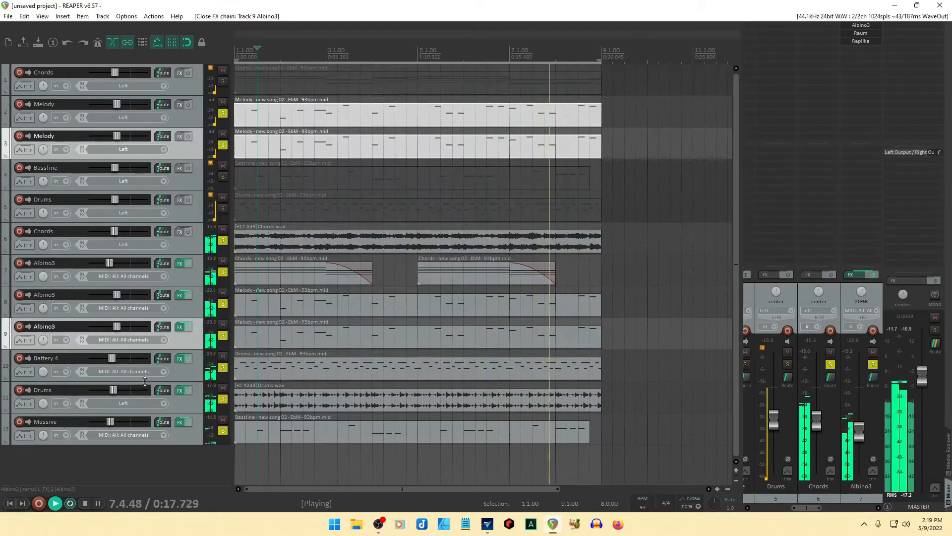
Pan the two melody Albino3 tracks to about 27% left and 26% right and lower the duplicate to about -24.2 dB.
click(194, 308)
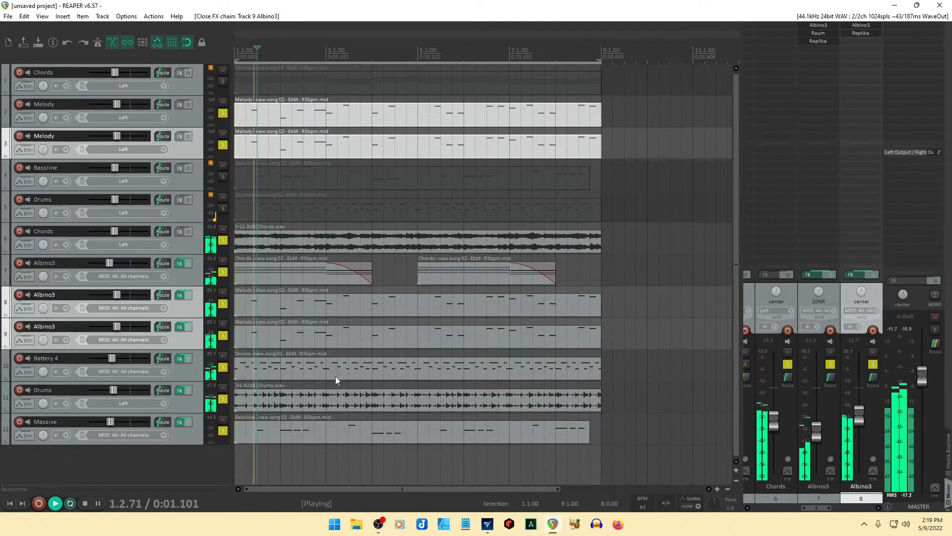
click(195, 311)
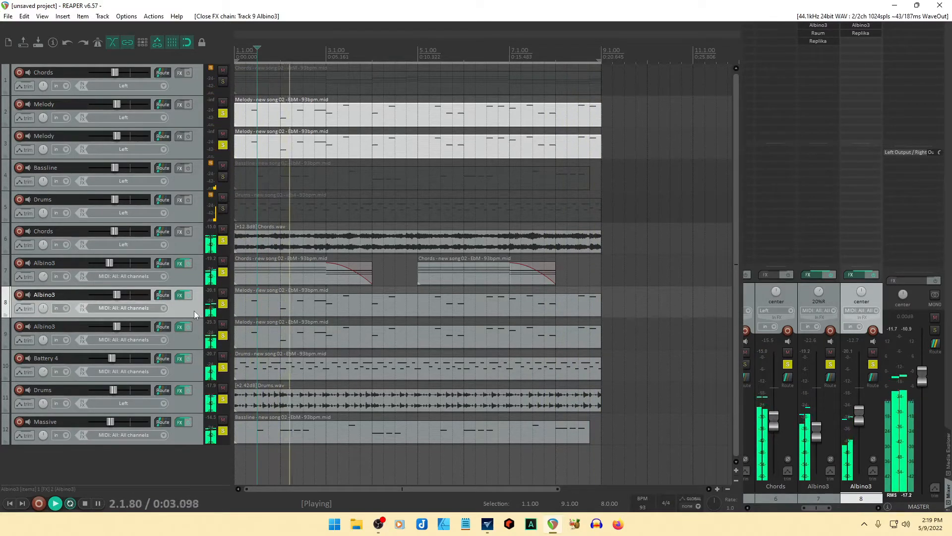
click(187, 344)
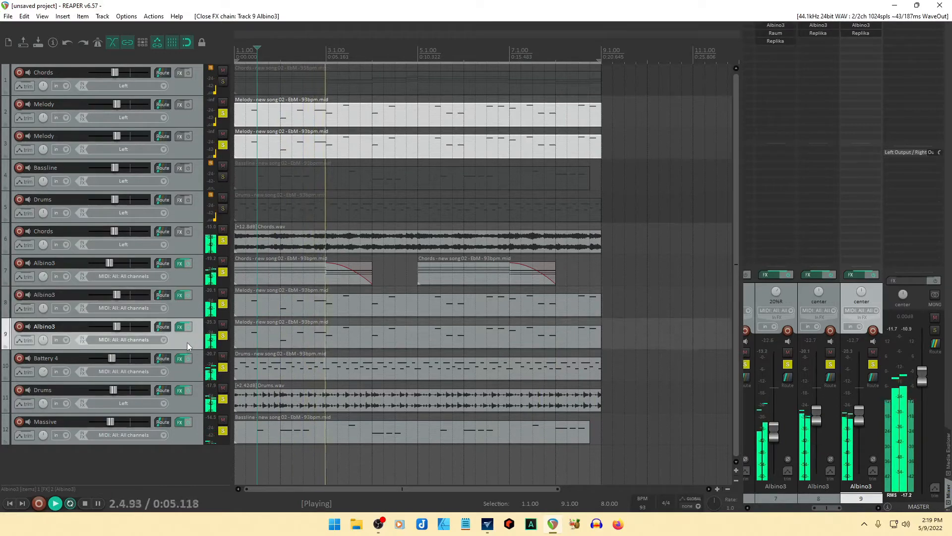
drag(862, 292, 819, 307)
drag(859, 421, 860, 438)
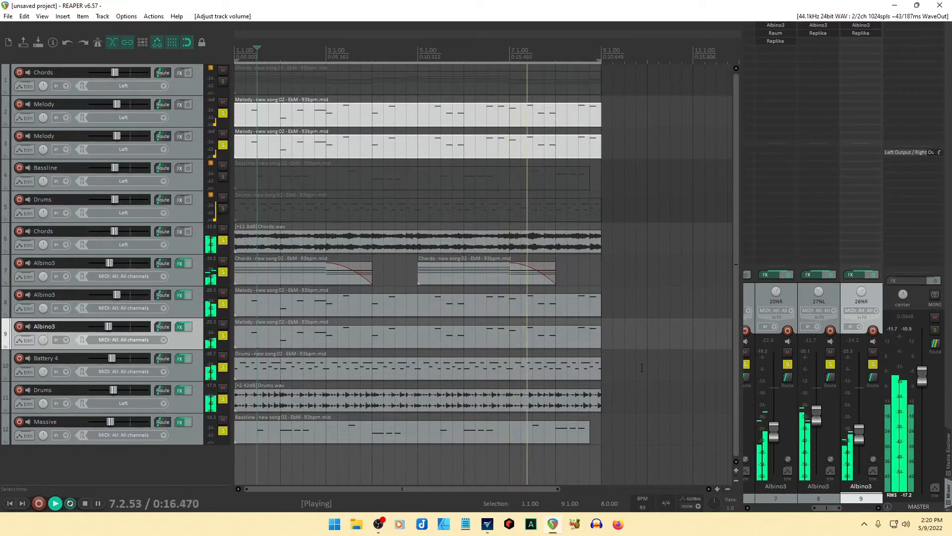
Move both Melody MIDI tracks together to sit between the Drums MIDI track and the Chords audio track.
click(188, 149)
shift+click(195, 116)
drag(194, 116, 197, 230)
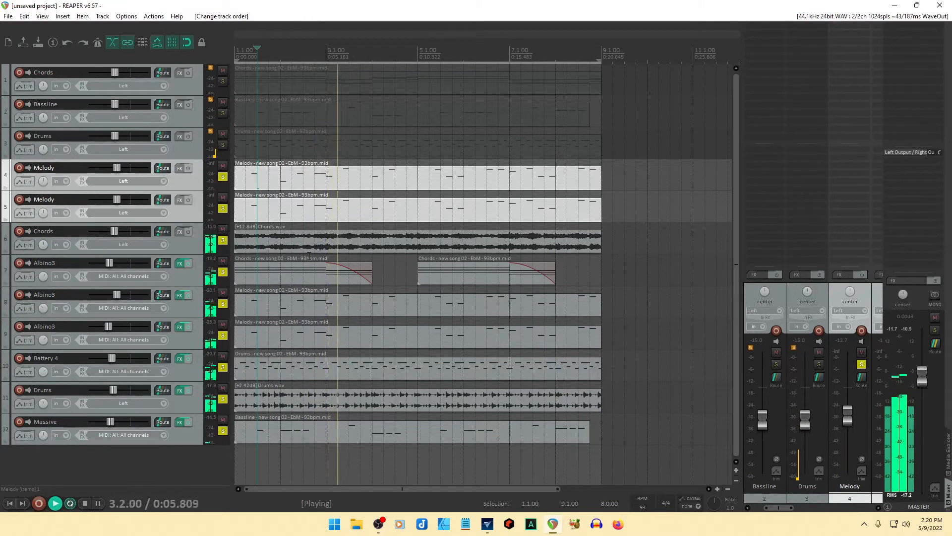
Unsolo Massive, solo the Drums audio track and play the project from the start.
click(223, 431)
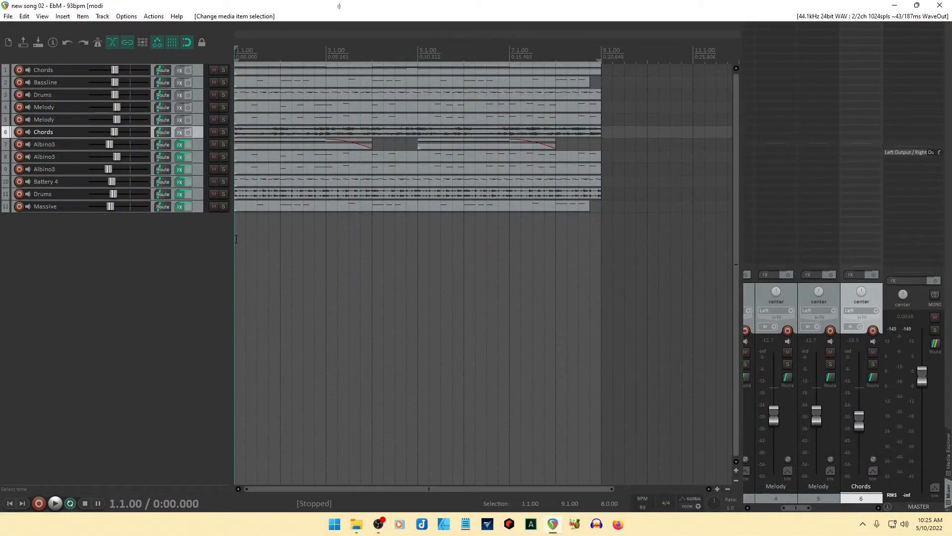
click(223, 195)
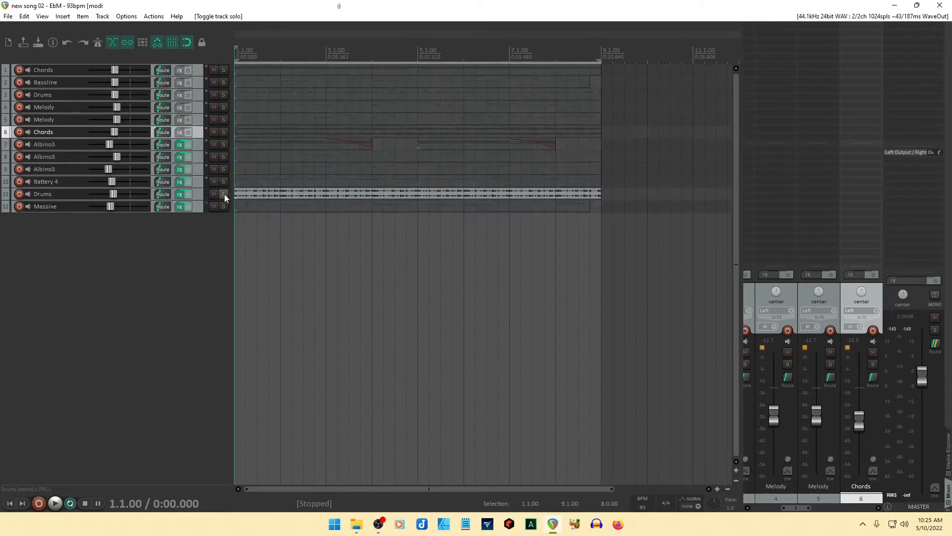
key(space)
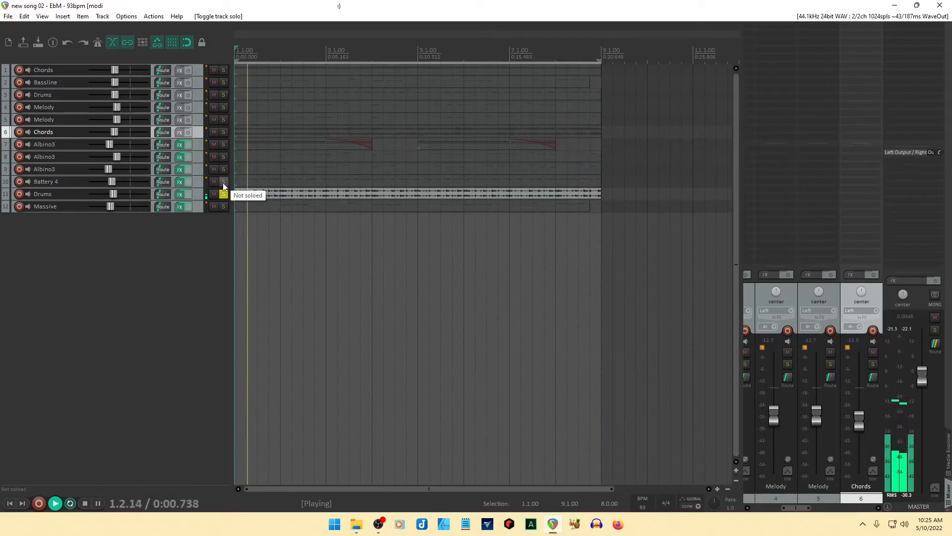
Solo the Battery 4 track instead of the Drums audio track and duplicate it.
click(224, 184)
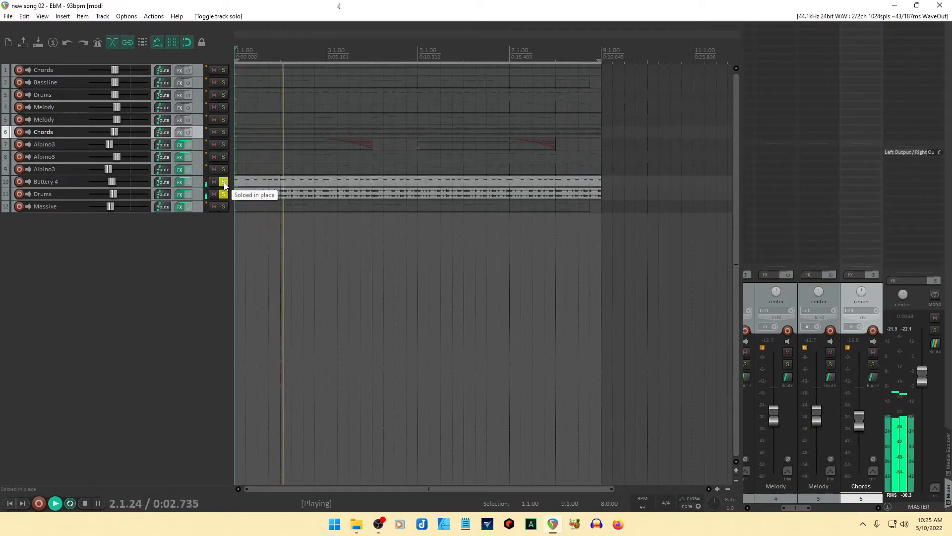
click(224, 194)
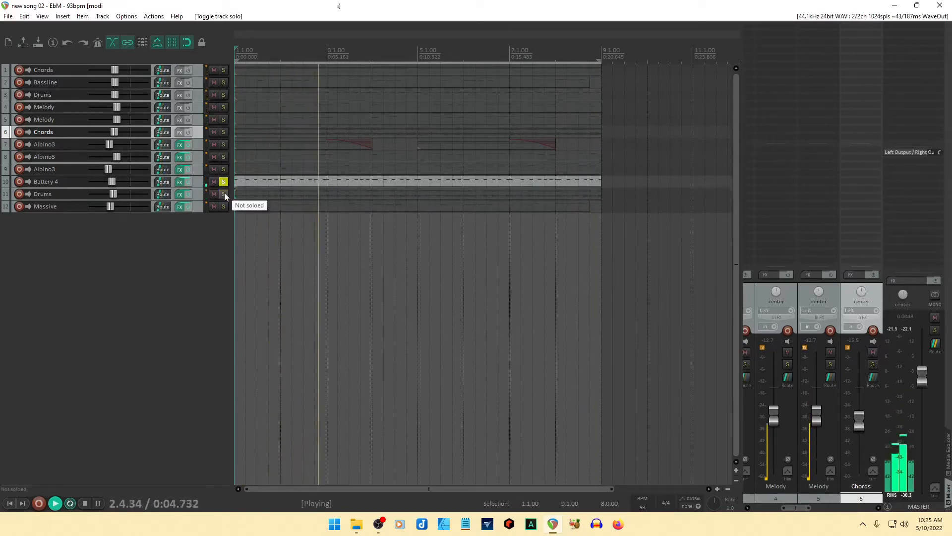
click(198, 181)
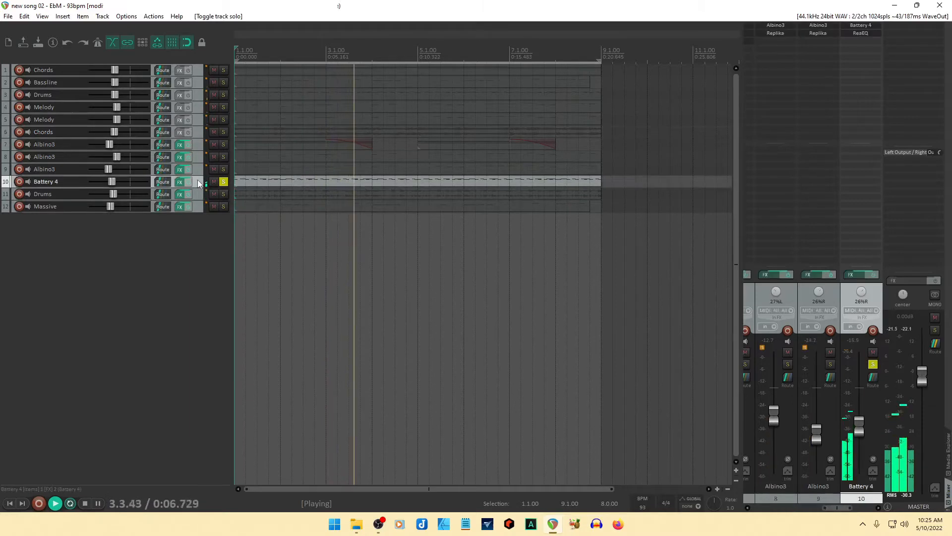
right_click(198, 181)
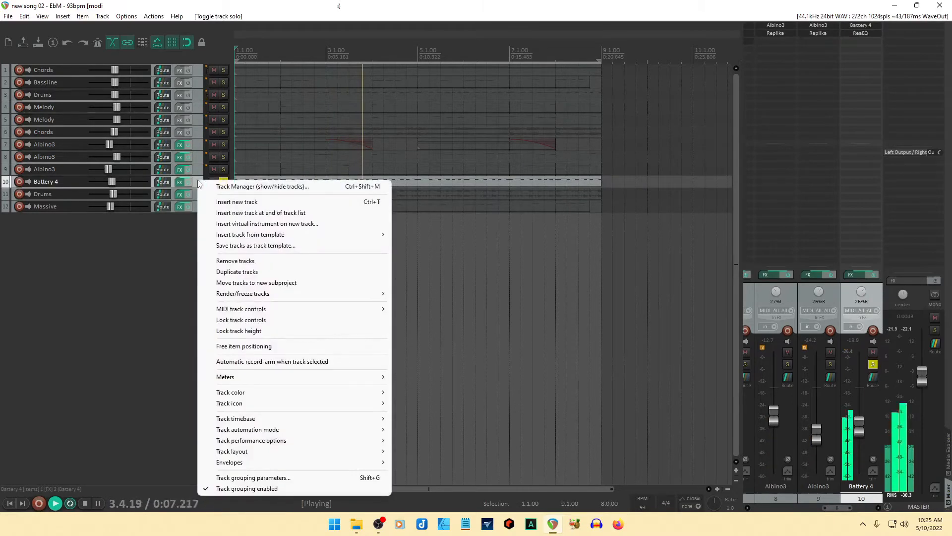
click(238, 272)
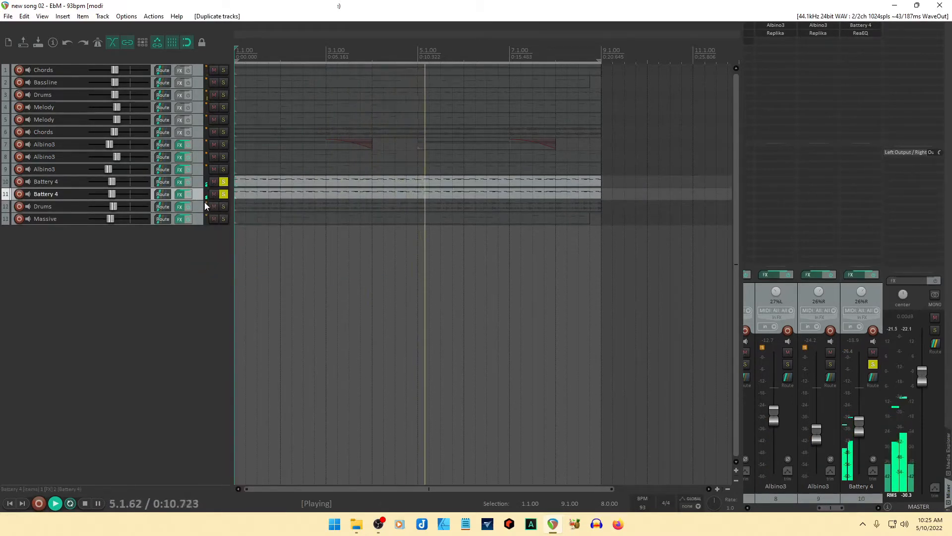
Load the 808 Multiple Kit in the Battery 4 instrument on the duplicated track.
click(179, 194)
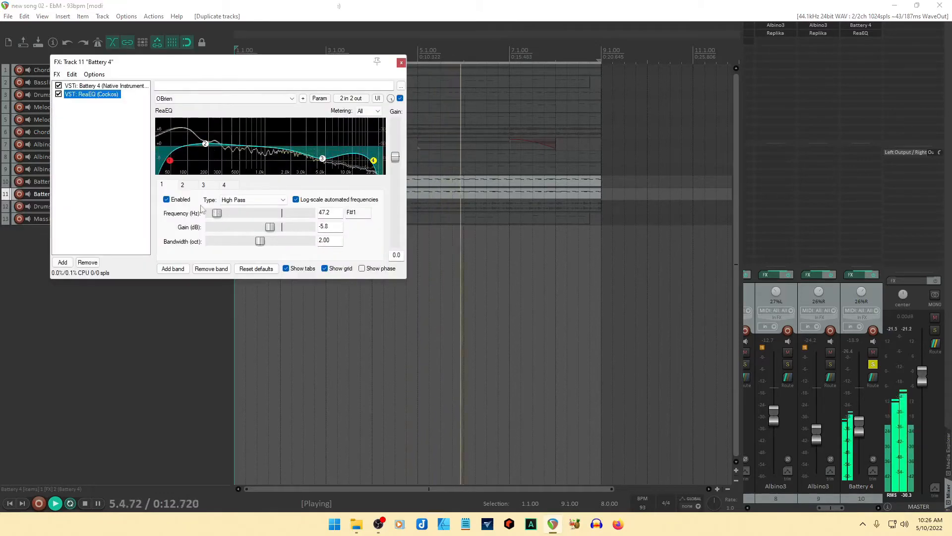
click(99, 85)
drag(192, 65, 243, 91)
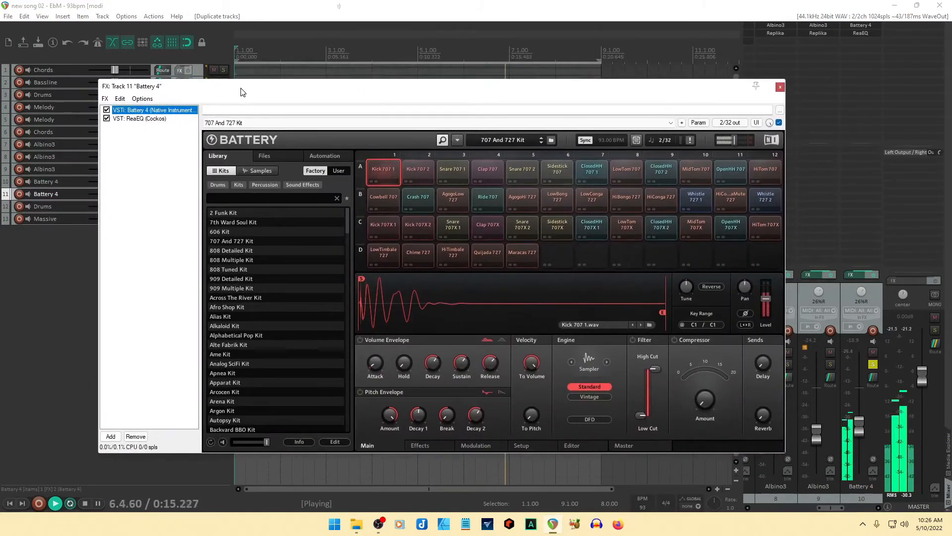
click(229, 261)
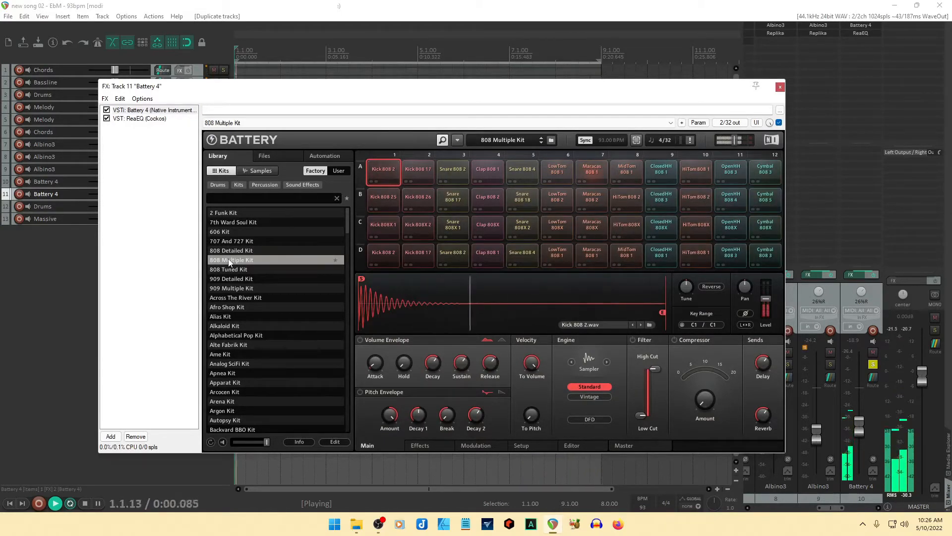
Audition the kick cells of the 808 Multiple Kit and swap Kick 808X 2 into cell A1.
click(379, 199)
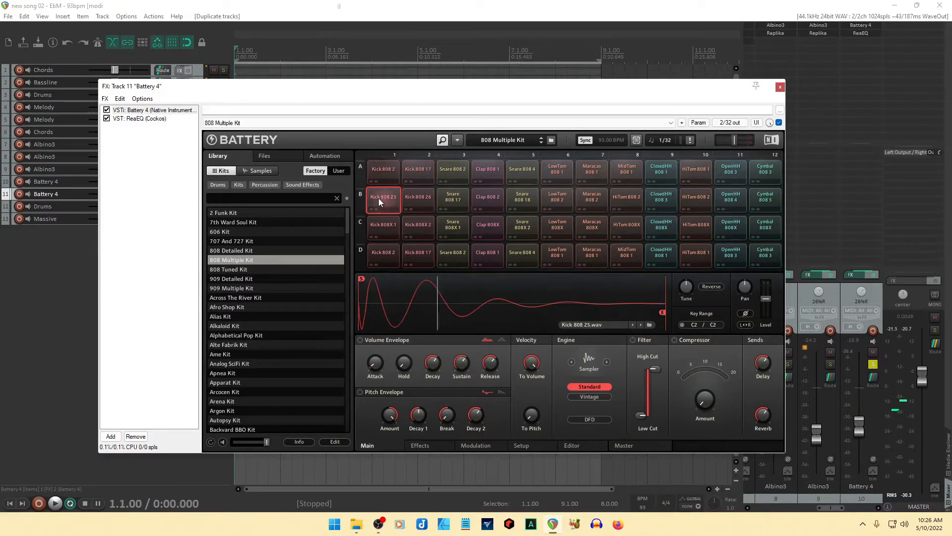
click(380, 223)
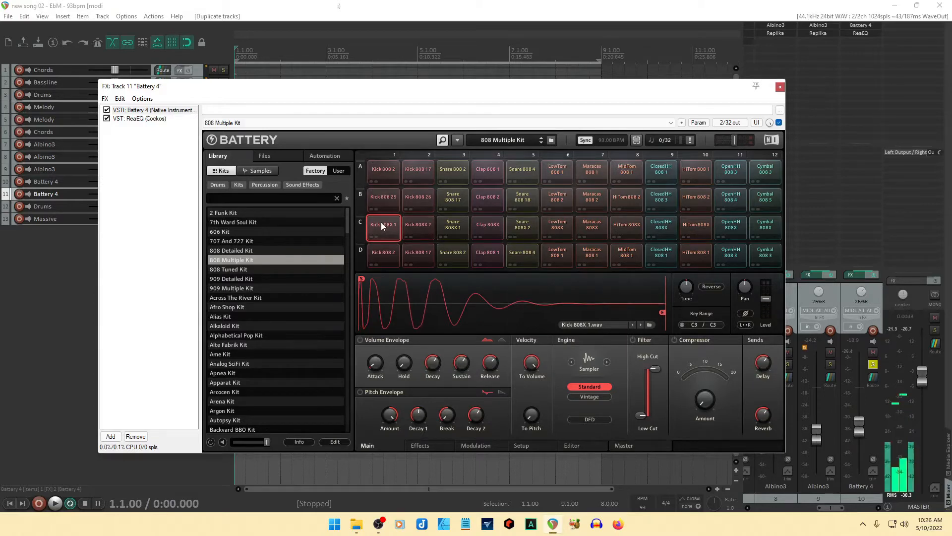
click(382, 252)
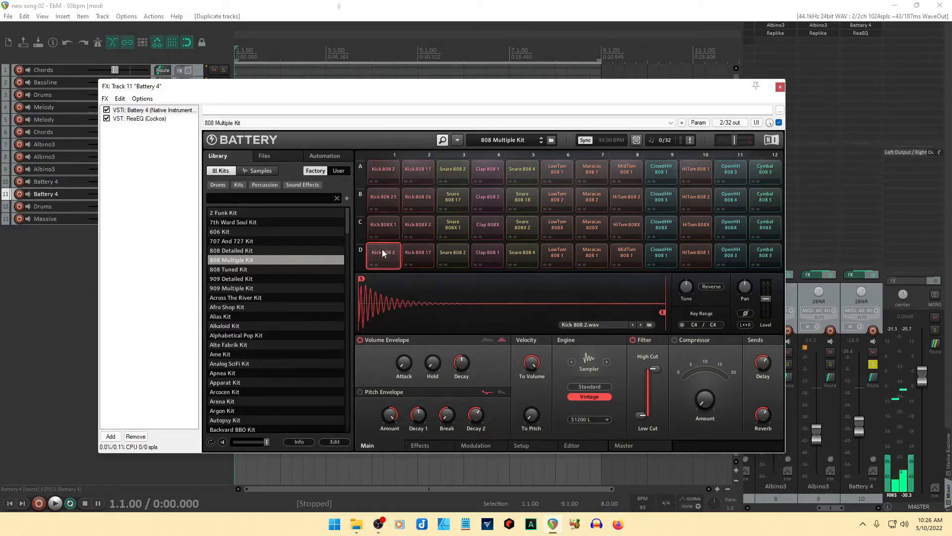
click(416, 252)
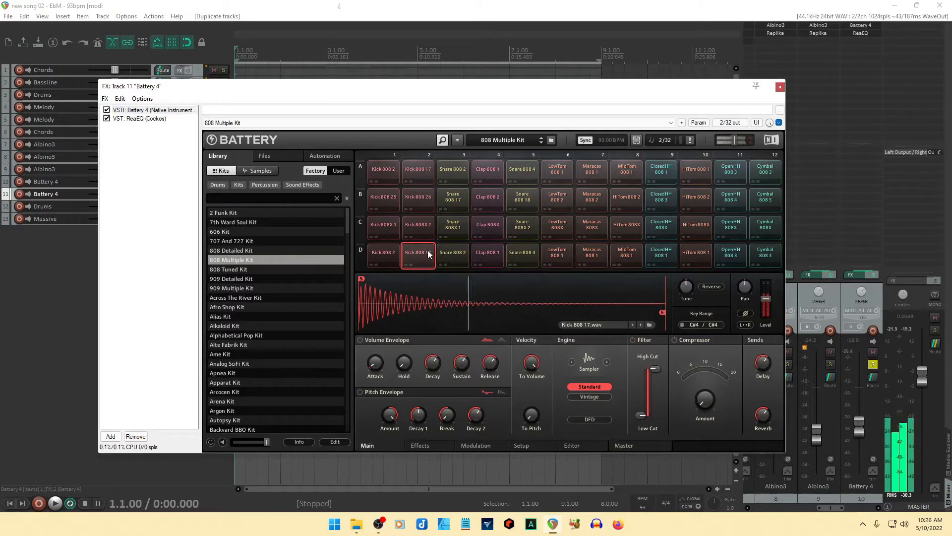
click(416, 229)
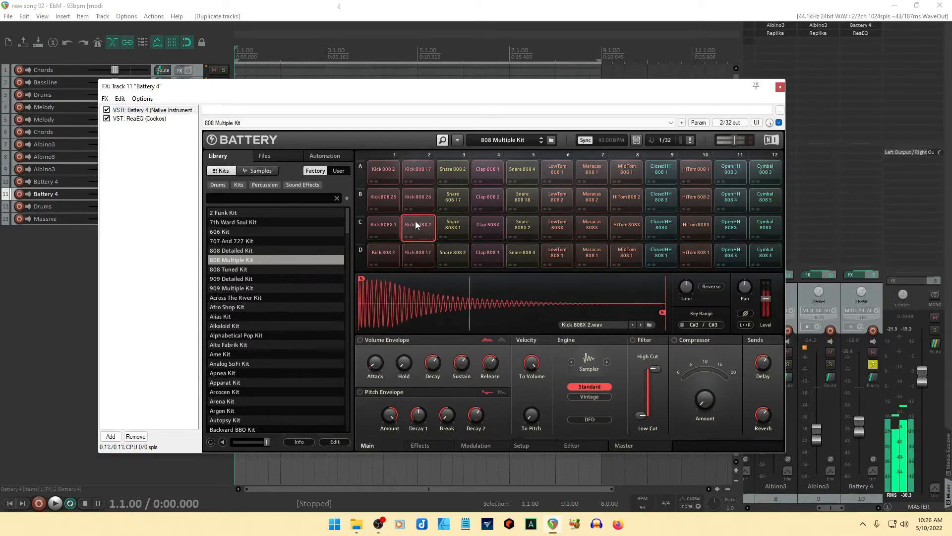
click(415, 198)
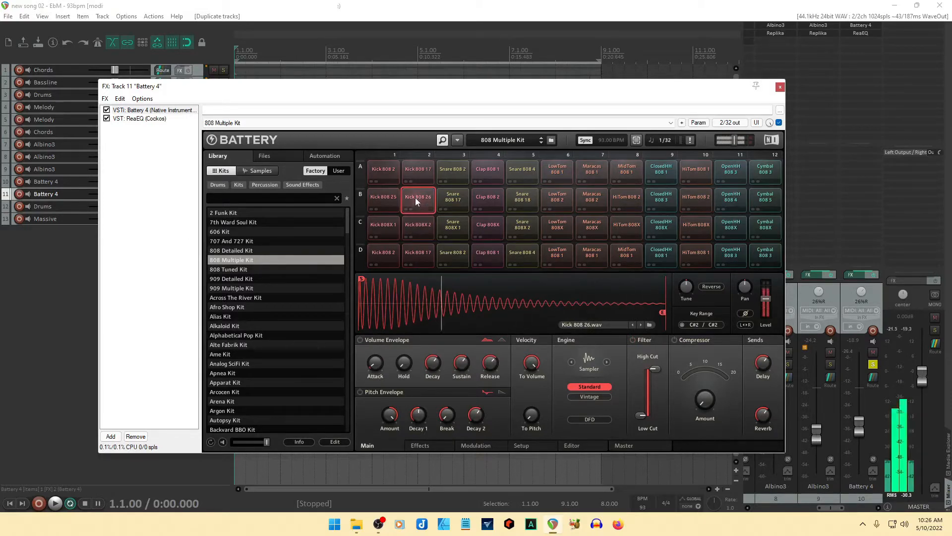
click(415, 172)
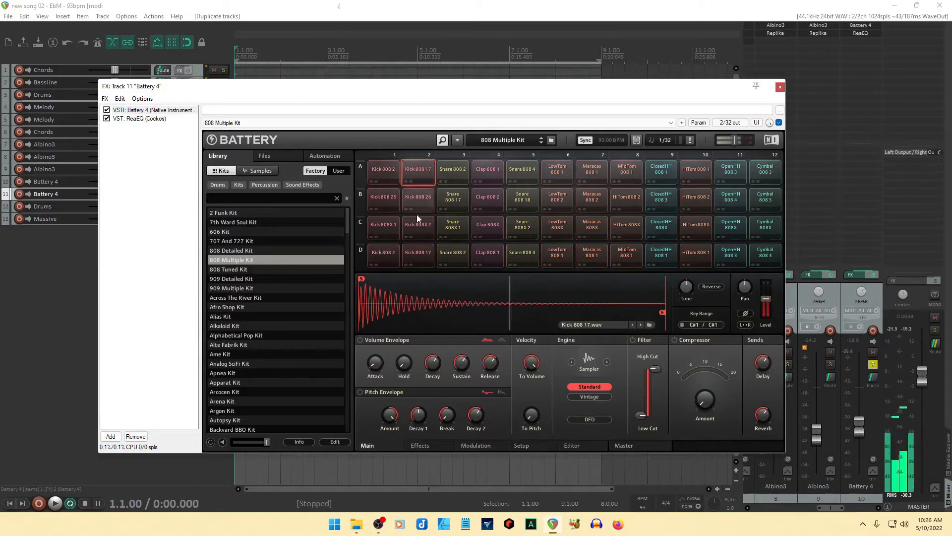
click(415, 249)
click(415, 227)
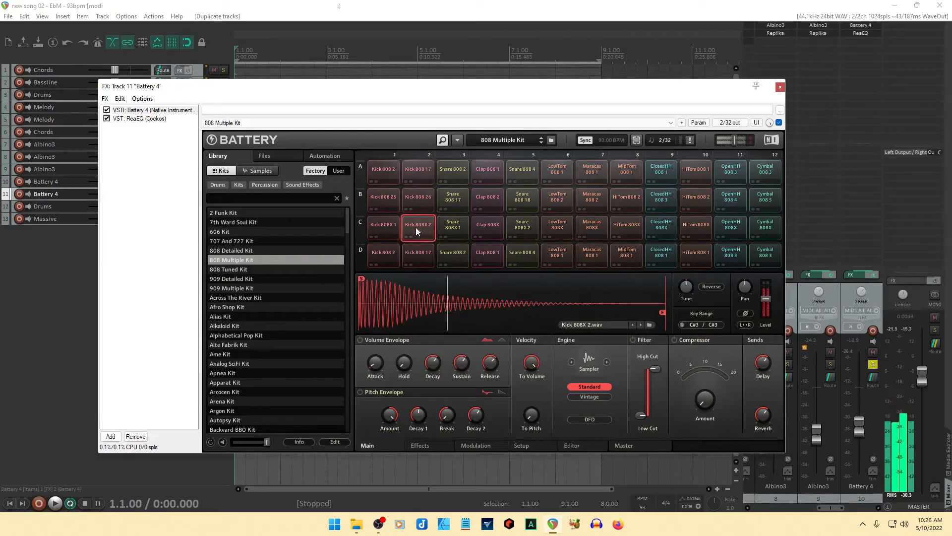
drag(416, 228, 385, 174)
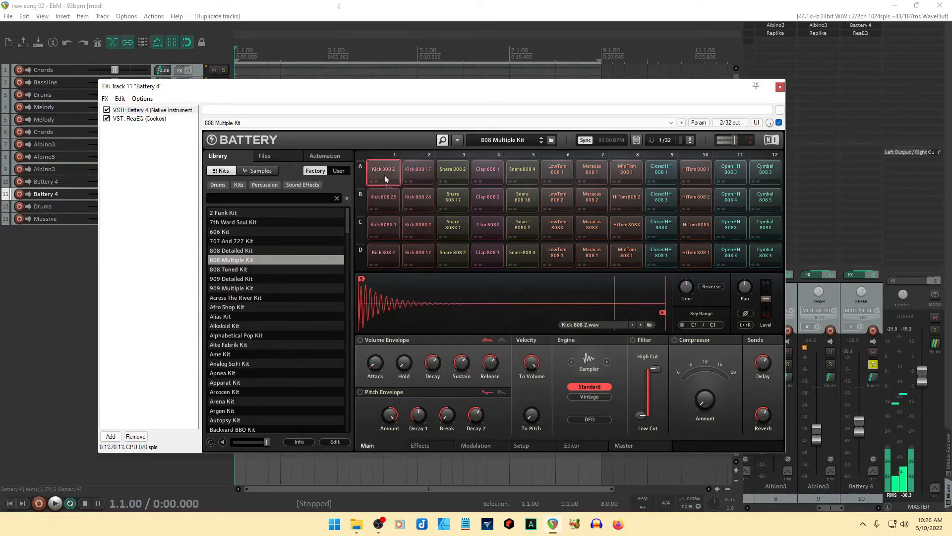
key(space)
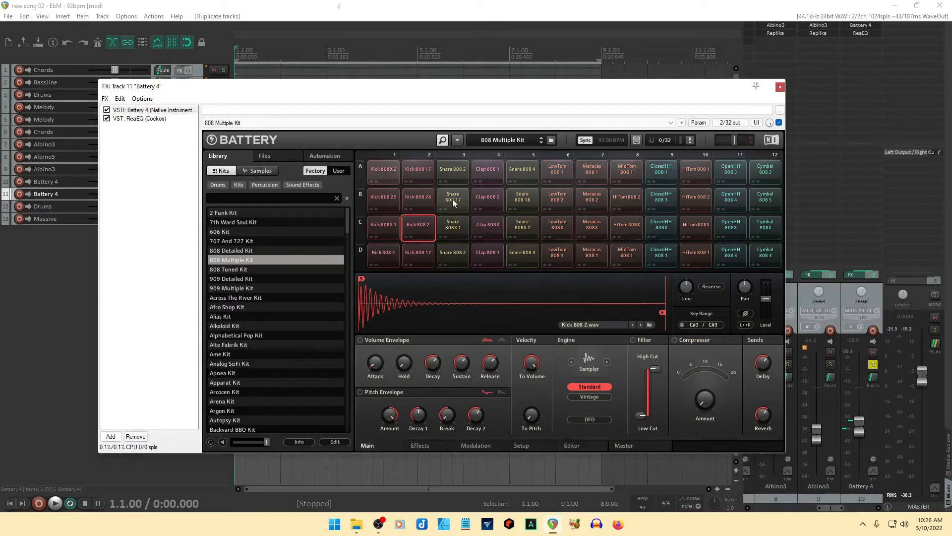
Audition the snares in the third column and swap Snare 808 17 into cell A3.
click(452, 224)
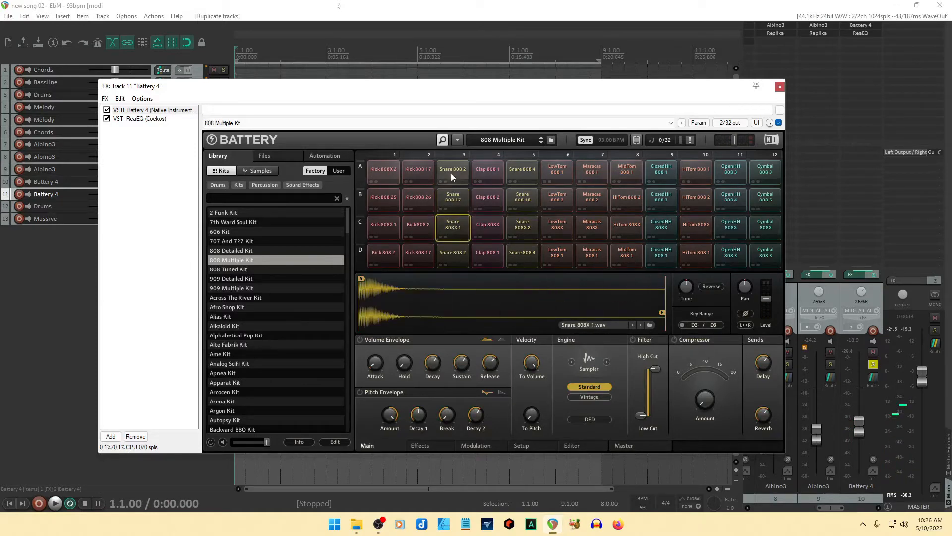
click(451, 174)
click(451, 200)
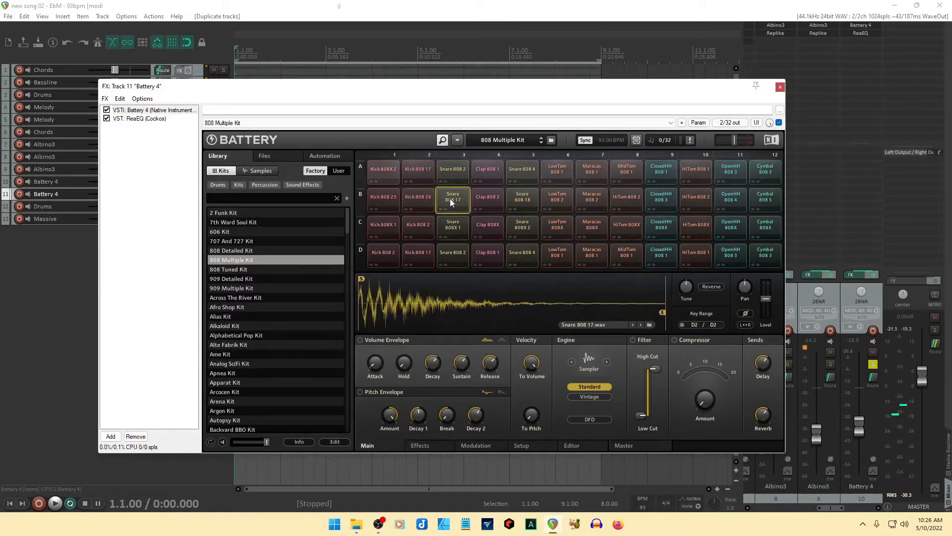
key(space)
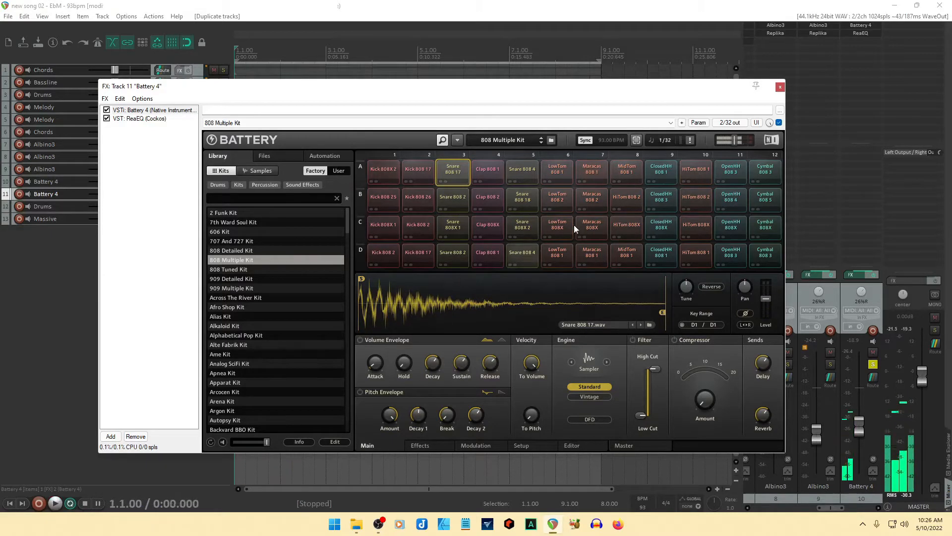
Swap Maracas 808X into cell A7, play the project and close the effects window.
click(591, 198)
click(590, 227)
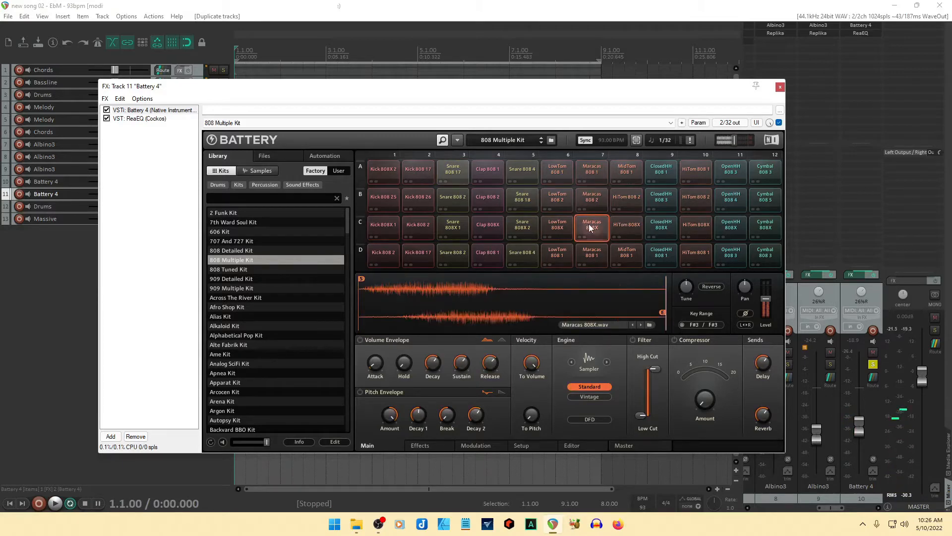
click(591, 225)
drag(590, 176, 584, 238)
key(space)
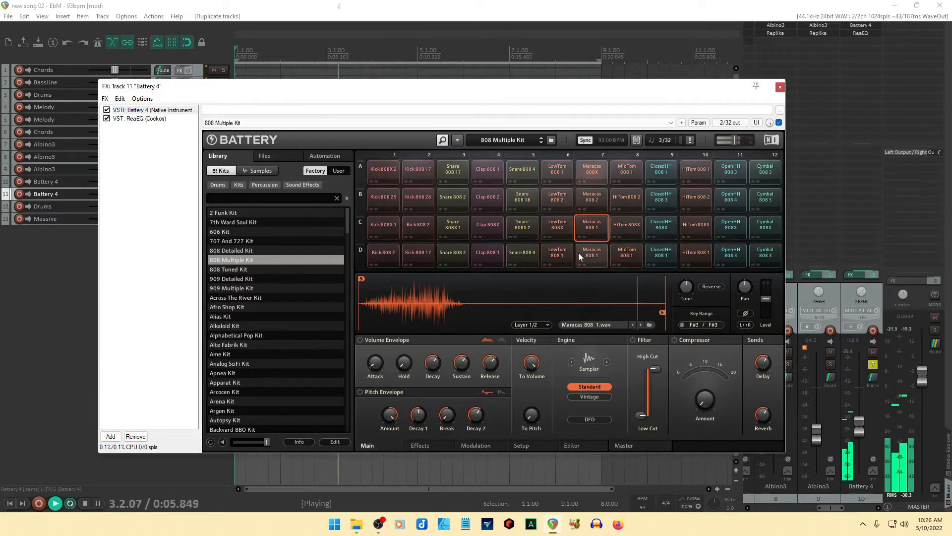
click(780, 88)
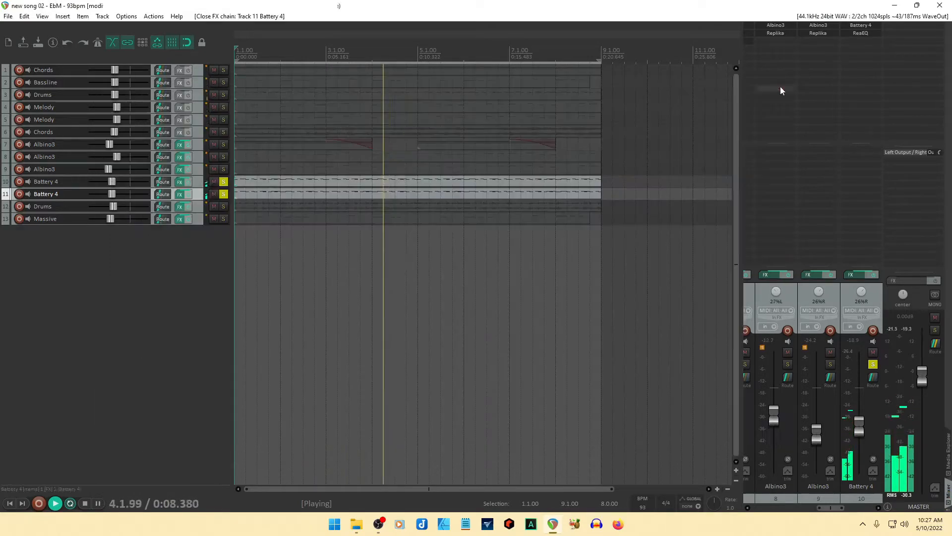
With the original Battery 4 temporarily unsoloed, raise the duplicate to about -15.8 dB and pan it about 20% left.
click(224, 181)
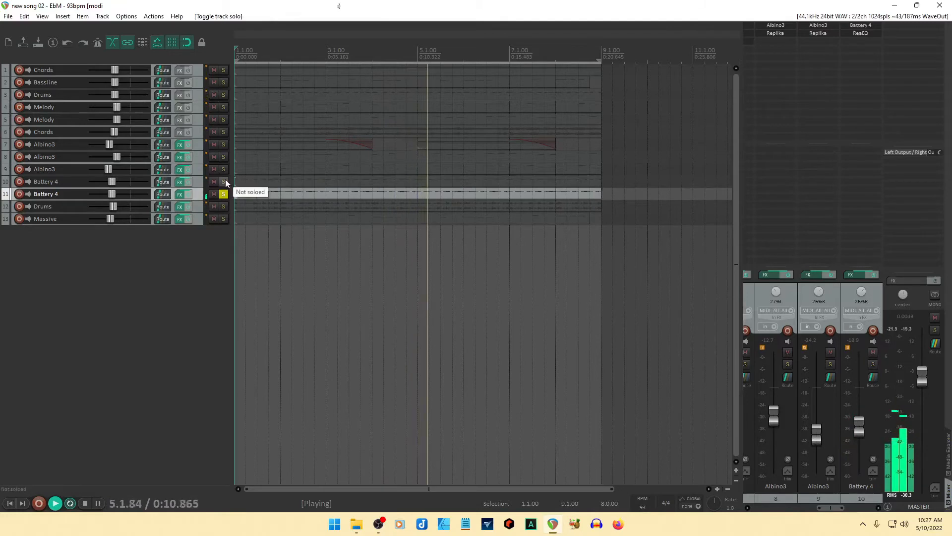
click(197, 192)
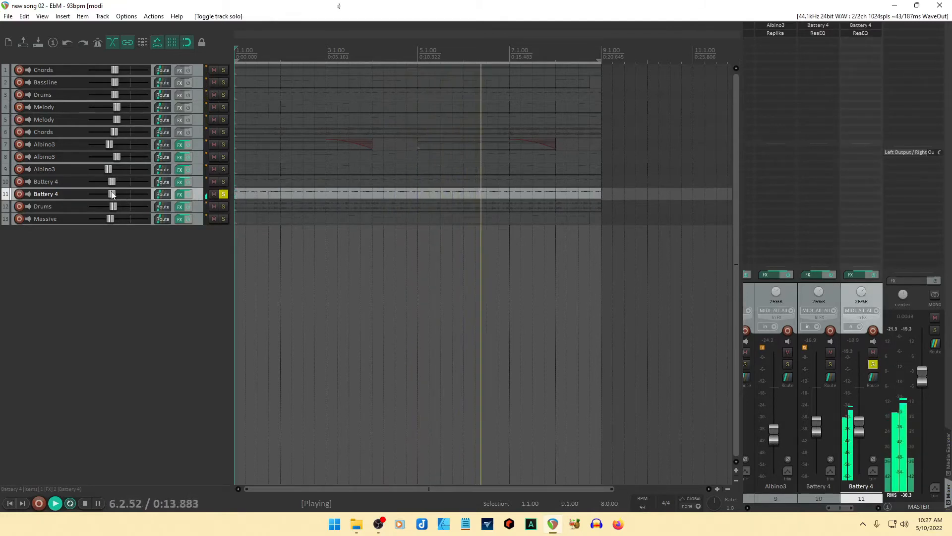
drag(112, 194, 114, 194)
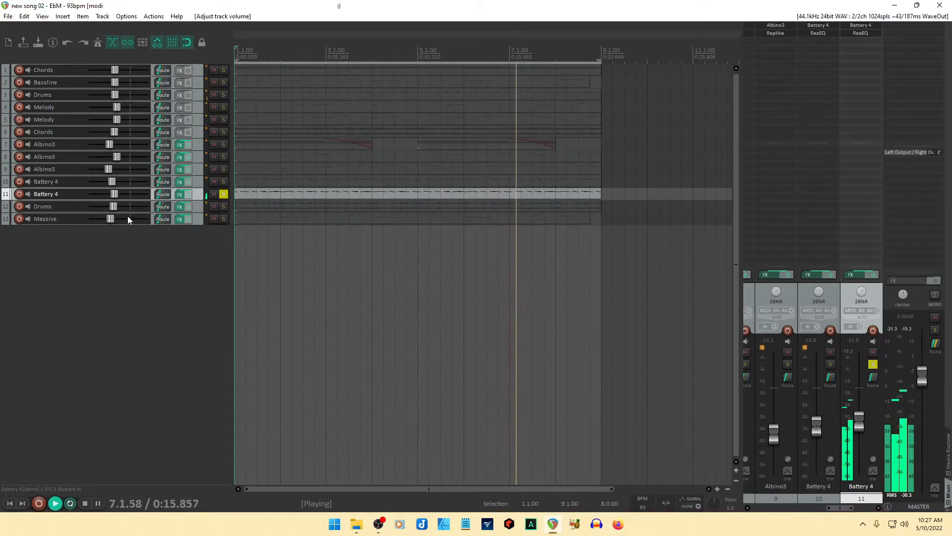
scroll(135, 220, up, 3)
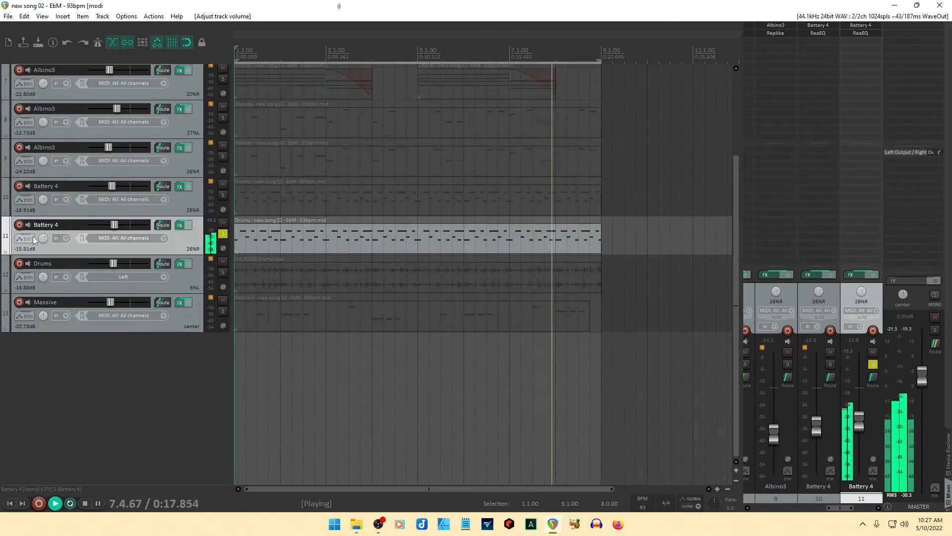
drag(44, 238, 43, 246)
click(223, 194)
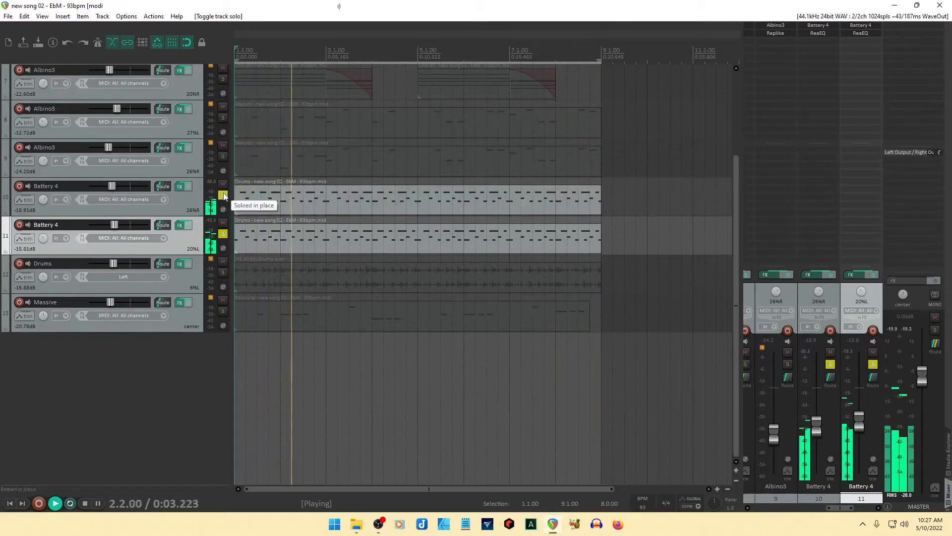
In the original Battery 4's 707 And 727 Kit, swap Kick 707 2 into cell A1 and Snare 707X 1 into A3.
click(181, 187)
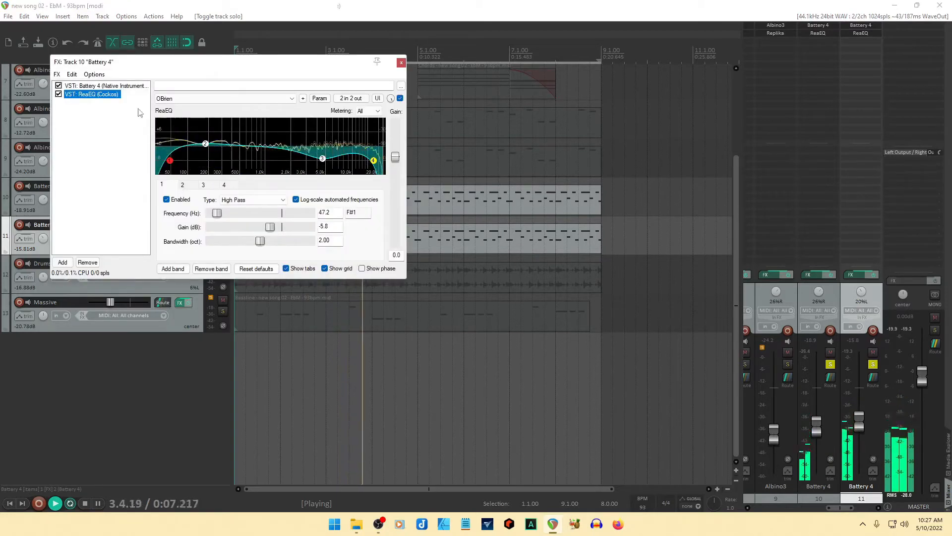
click(108, 86)
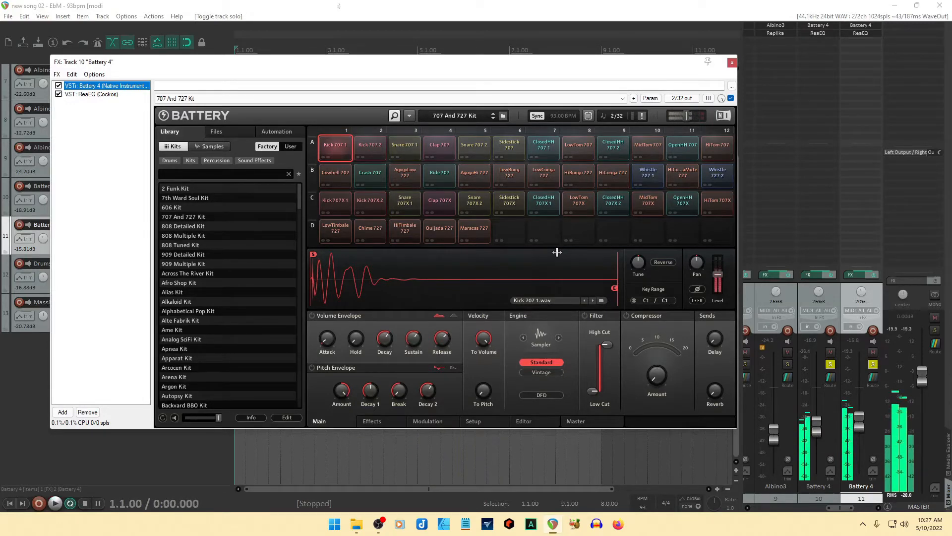
click(548, 150)
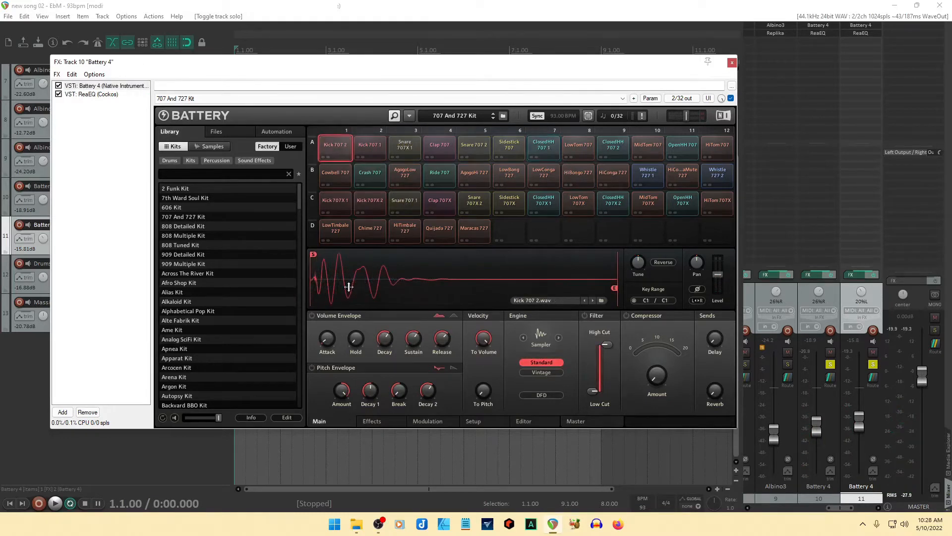
key(space)
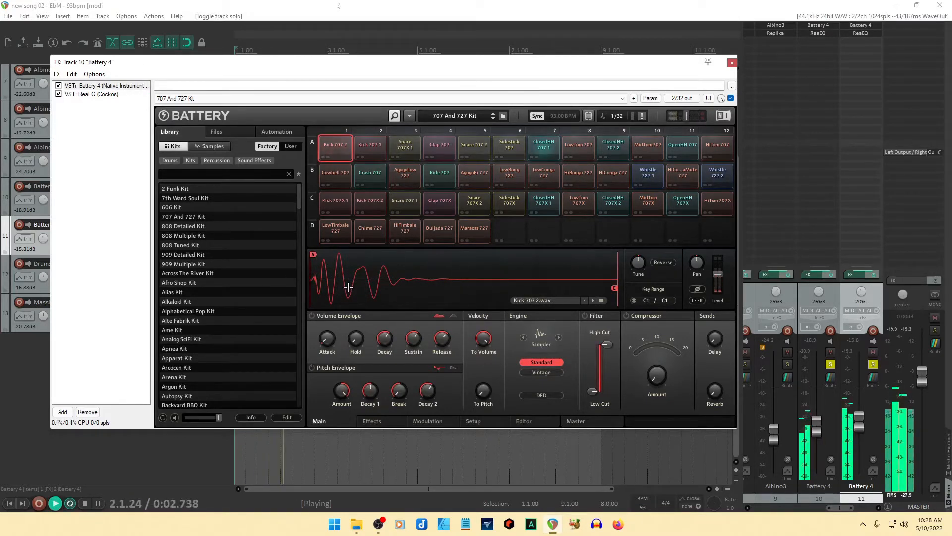
click(732, 63)
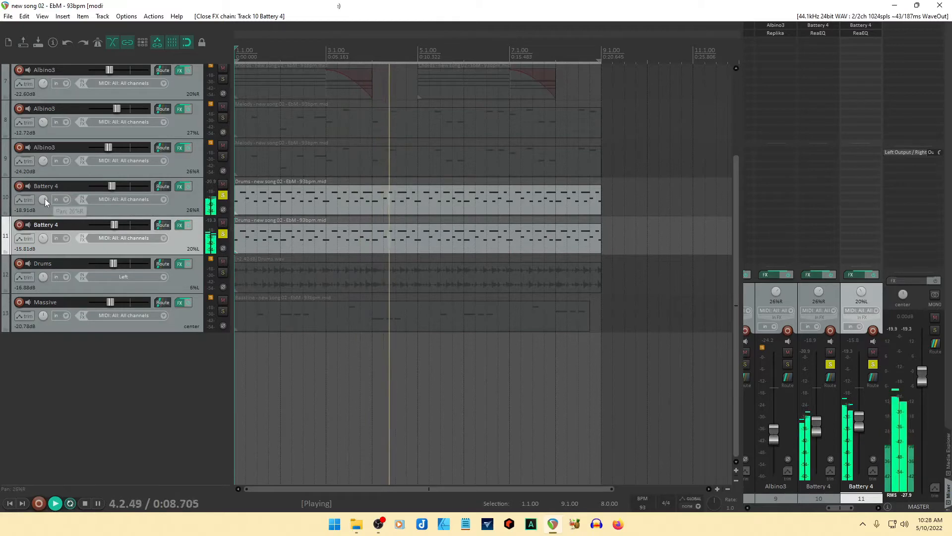
Lower the original Battery 4 to about -21.0 dB and the duplicate to about -17.7 dB, panning the duplicate about 10% left.
drag(111, 186, 110, 186)
drag(114, 227, 112, 225)
drag(43, 237, 44, 232)
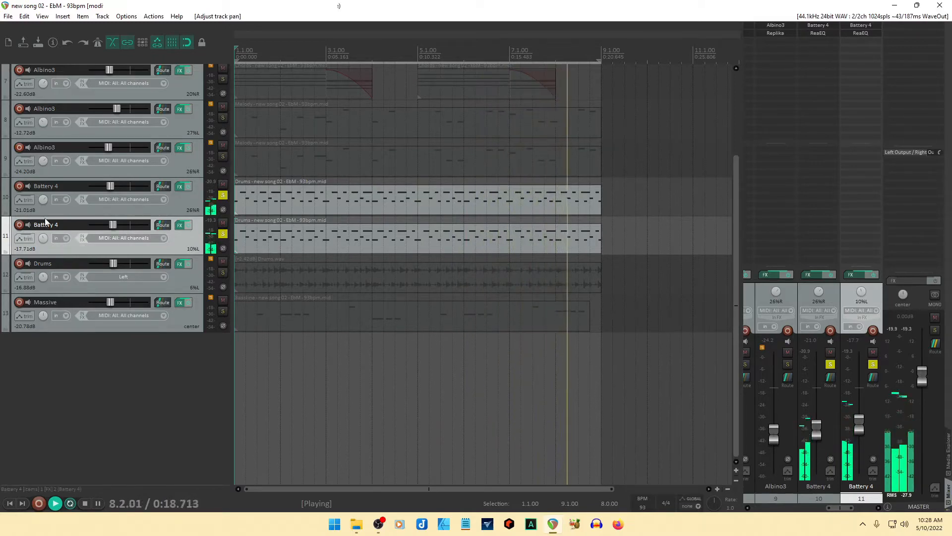
Pan the original Battery 4 track to 10% right, and solo the Massive bass and Chords audio tracks alongside both drum tracks.
drag(44, 199, 44, 206)
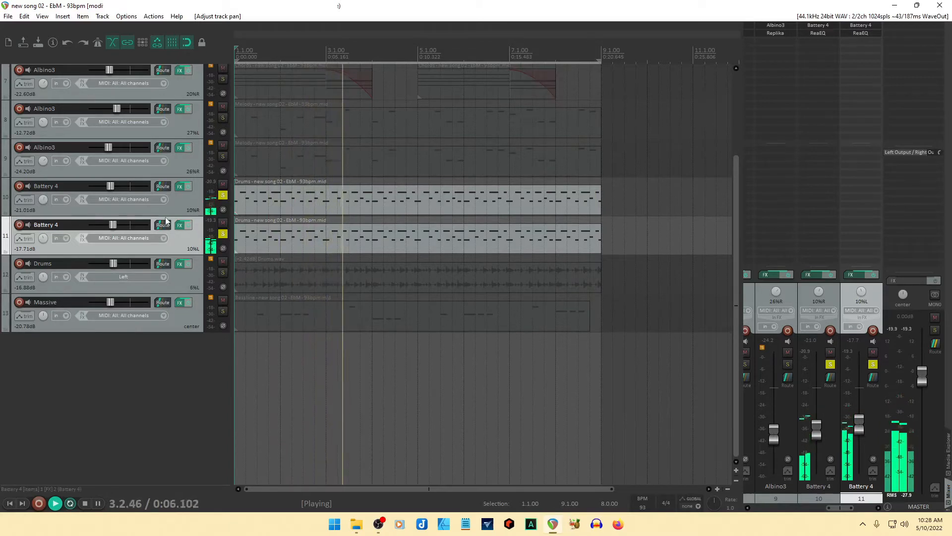
click(185, 206)
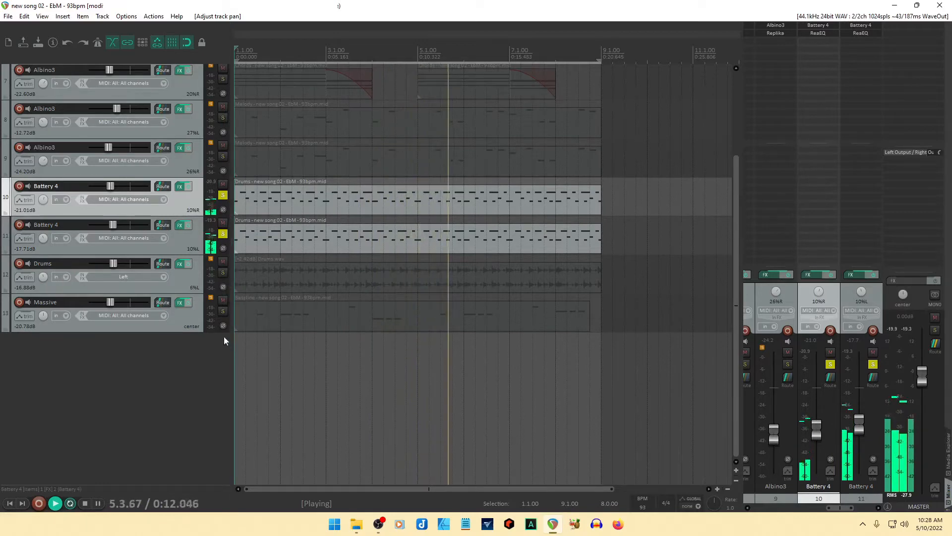
click(223, 311)
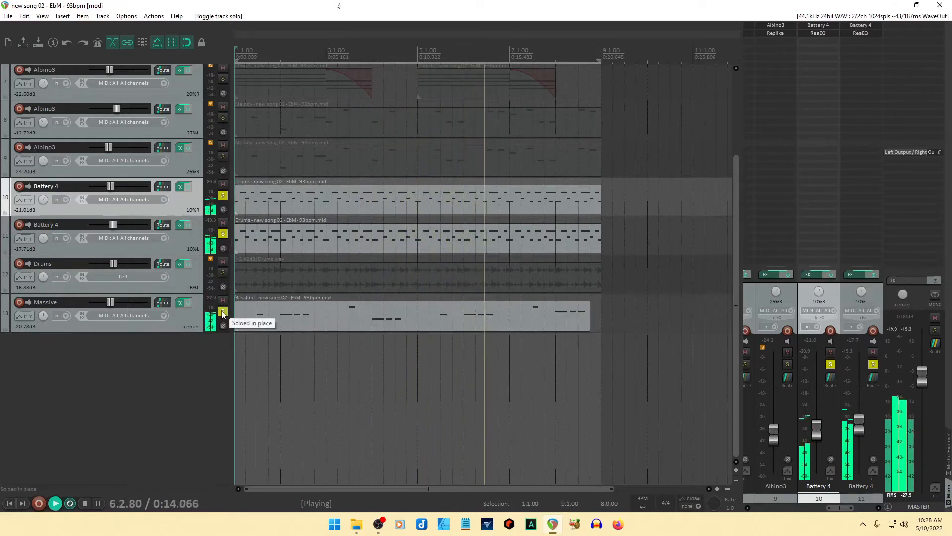
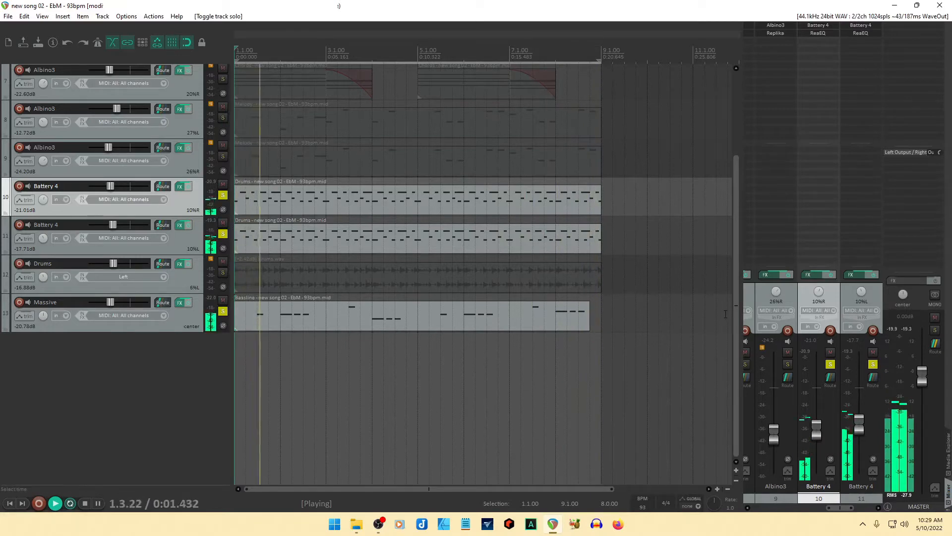
drag(736, 312, 744, 230)
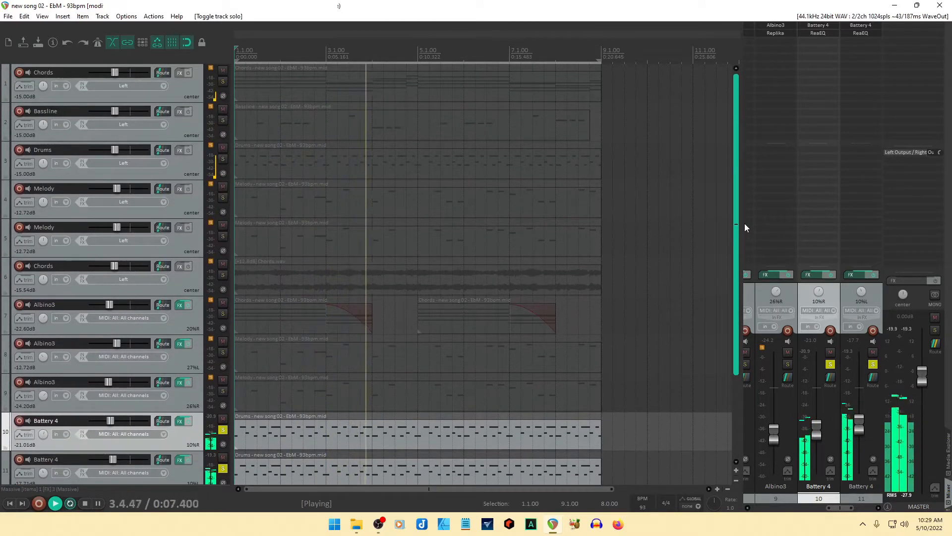
drag(747, 210, 745, 273)
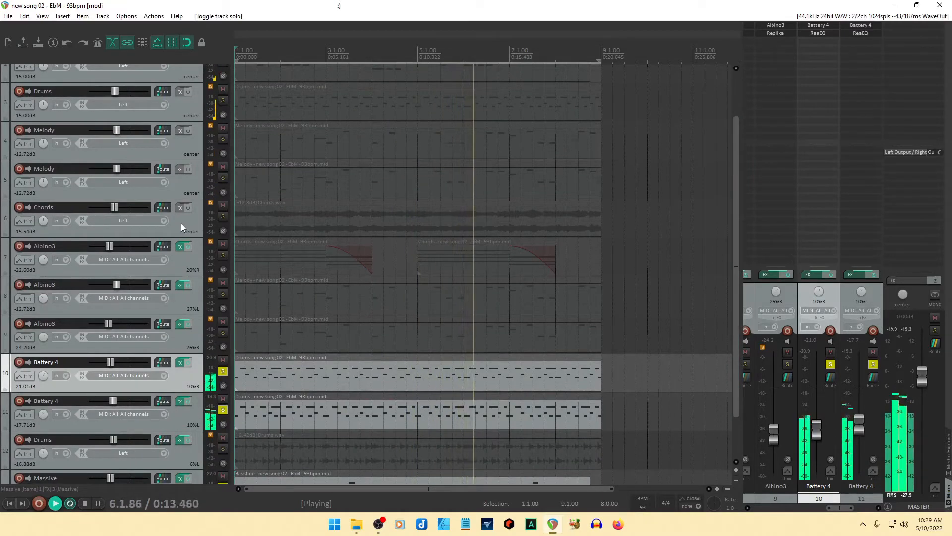
click(223, 217)
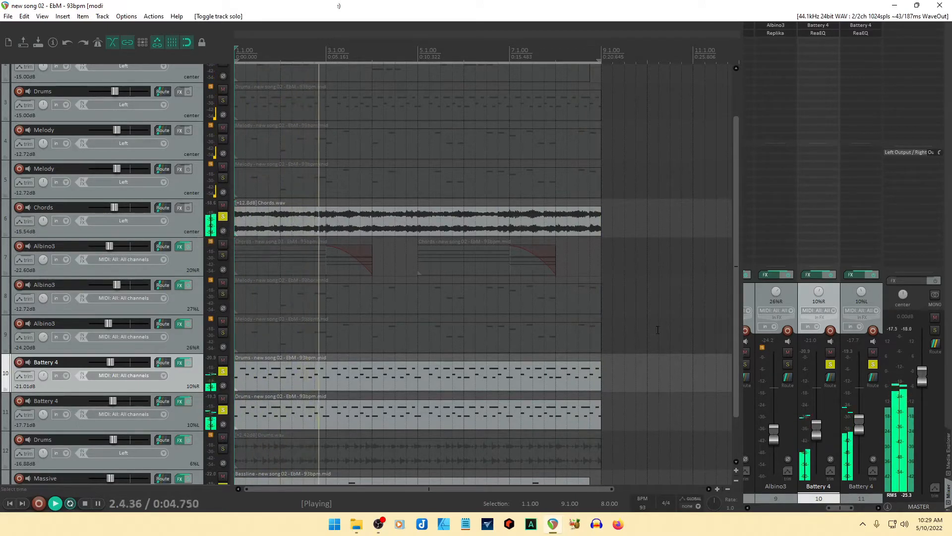
In the duplicate Battery 4's ReaEQ, raise the high-pass band's frequency slightly and close the effects window.
drag(737, 318, 736, 383)
click(186, 367)
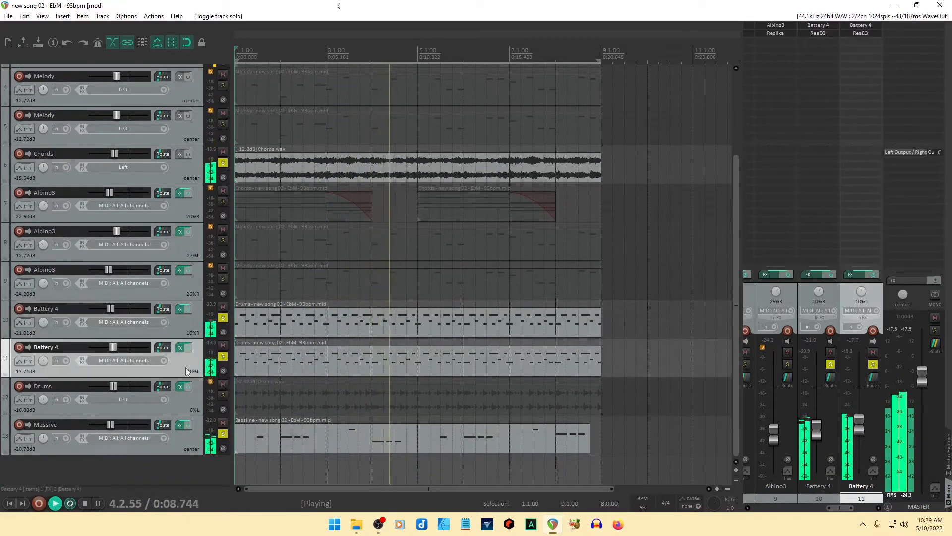
click(180, 349)
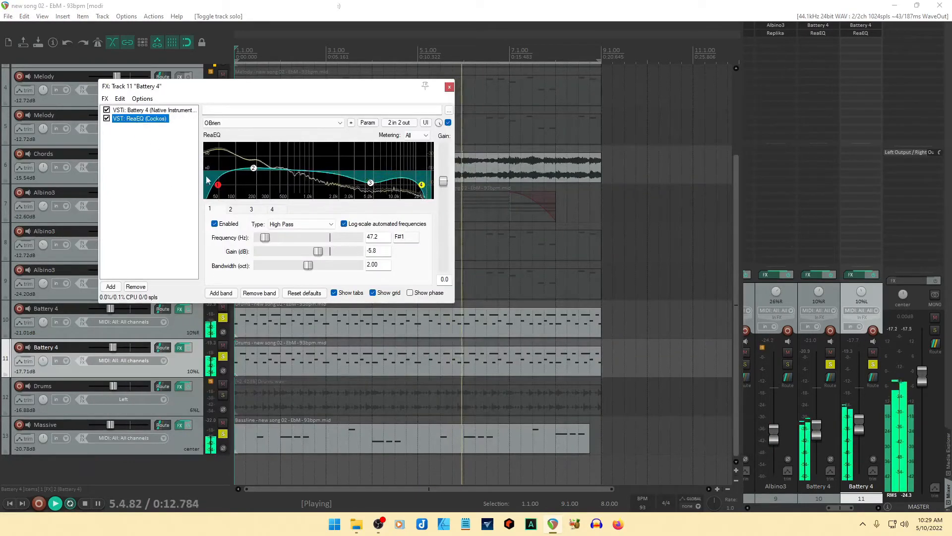
drag(220, 190, 224, 190)
click(449, 86)
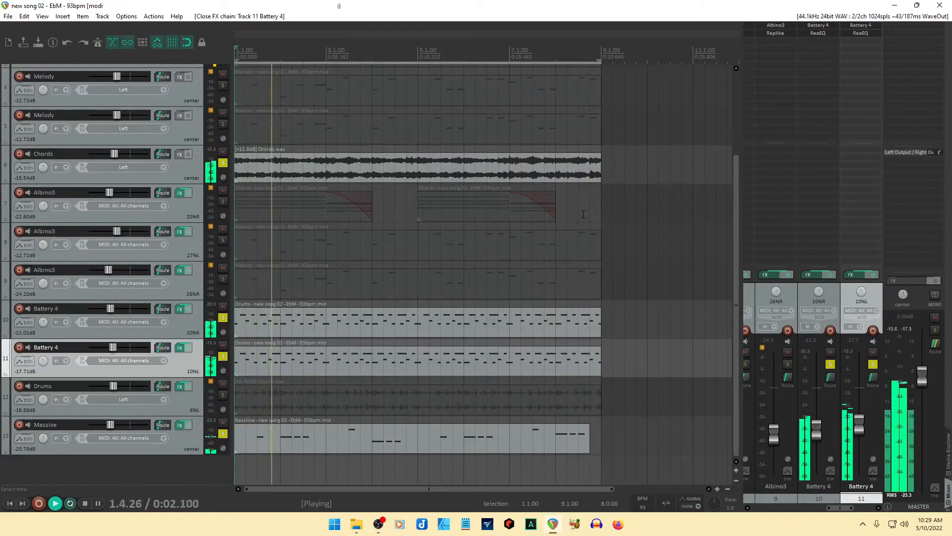
Solo the Albino3 chords track and lower its volume to about -26.7 dB.
click(223, 202)
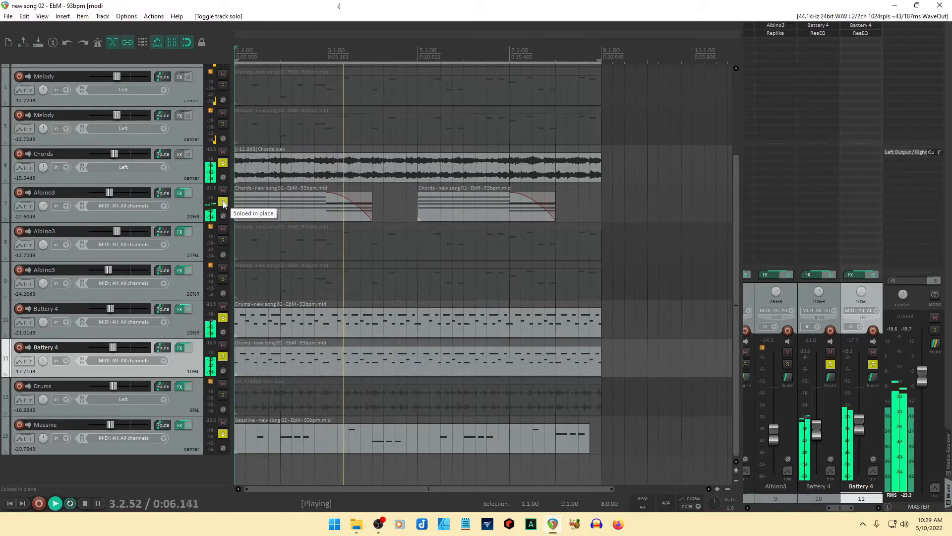
click(189, 210)
drag(116, 196, 109, 195)
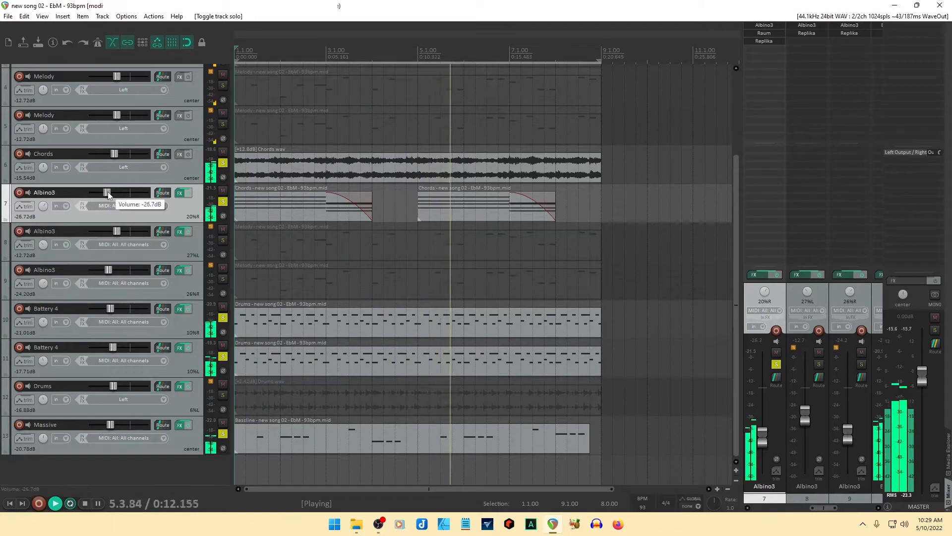
drag(109, 195, 114, 197)
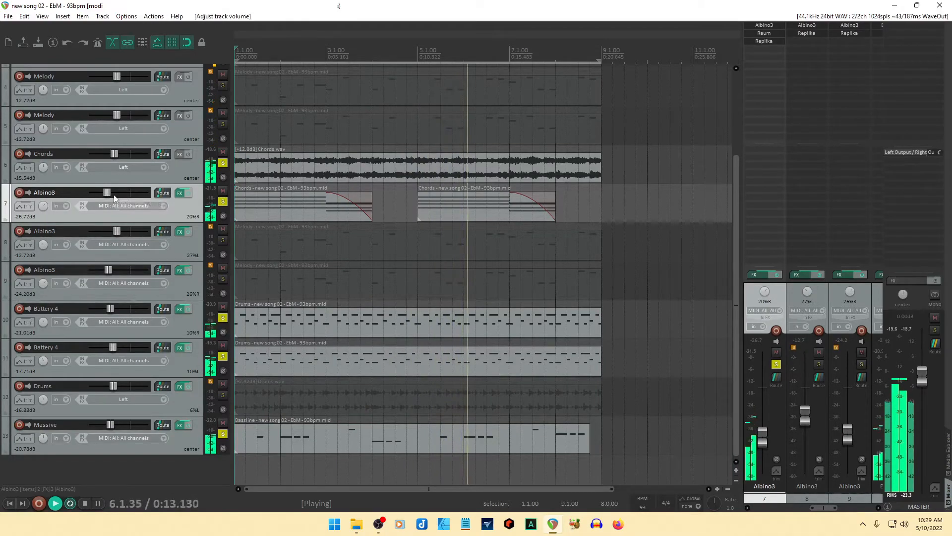
Apply the track FX to the first Albino3 chords item as a new take and delete its original MIDI take.
right_click(260, 214)
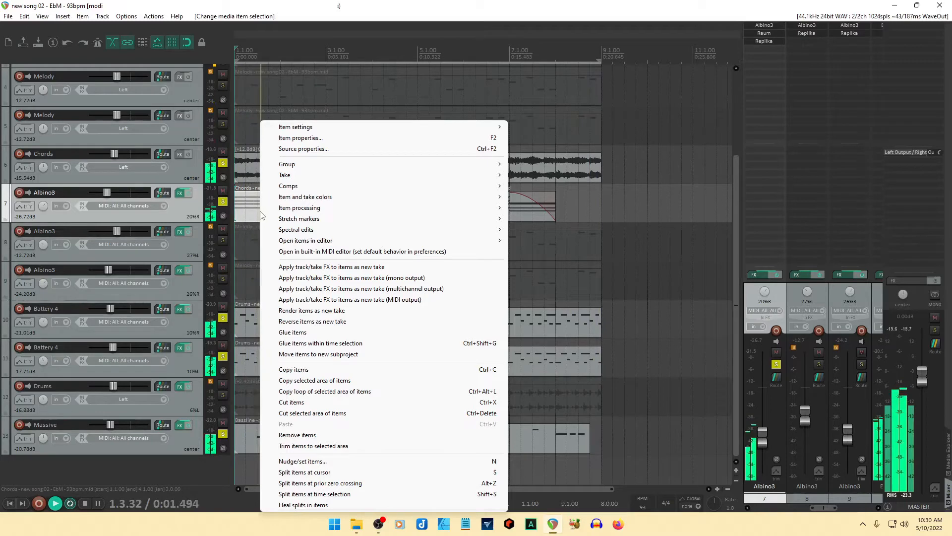
click(349, 268)
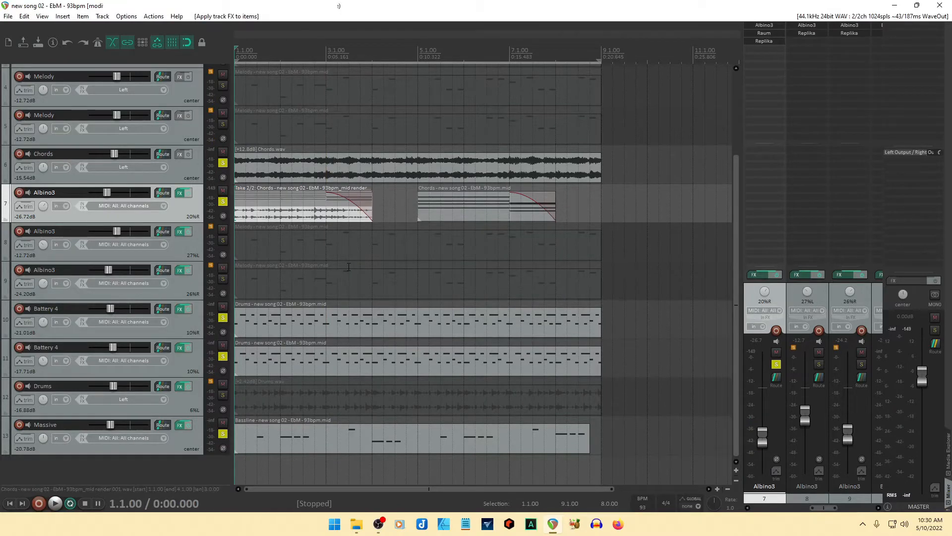
click(337, 219)
right_click(336, 219)
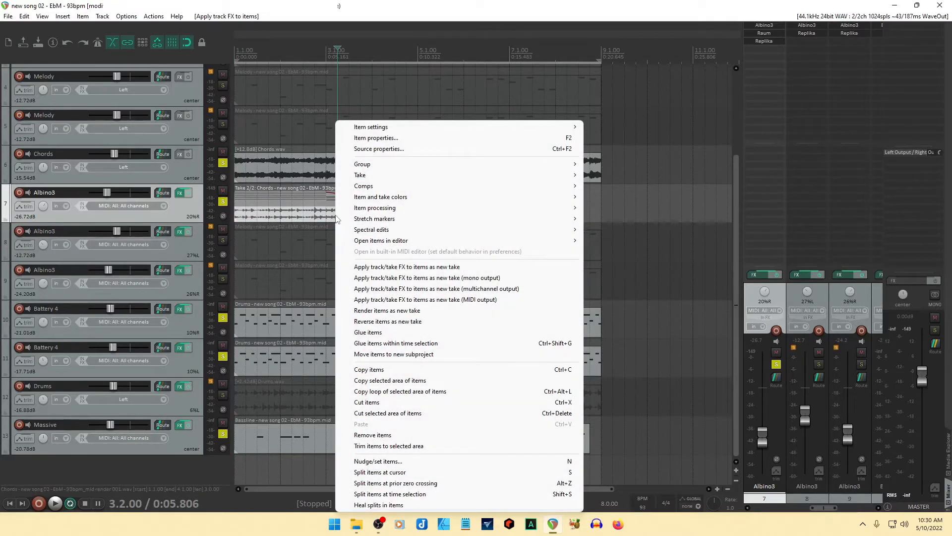
mouse_move(368, 177)
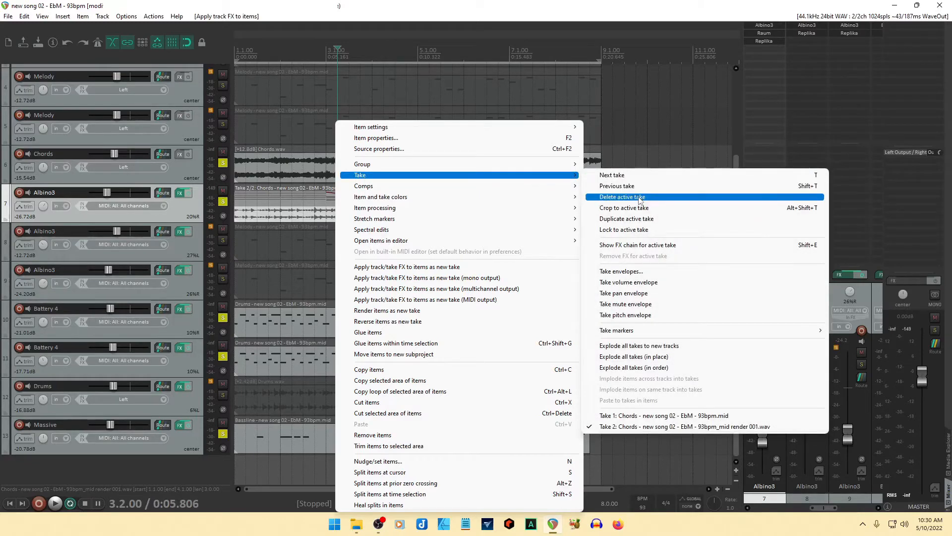
click(278, 200)
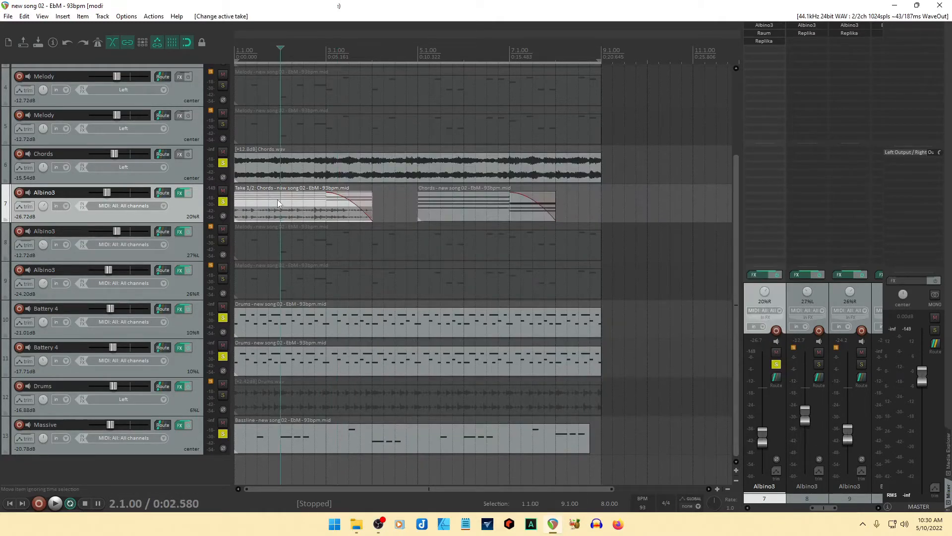
right_click(277, 200)
mouse_move(312, 179)
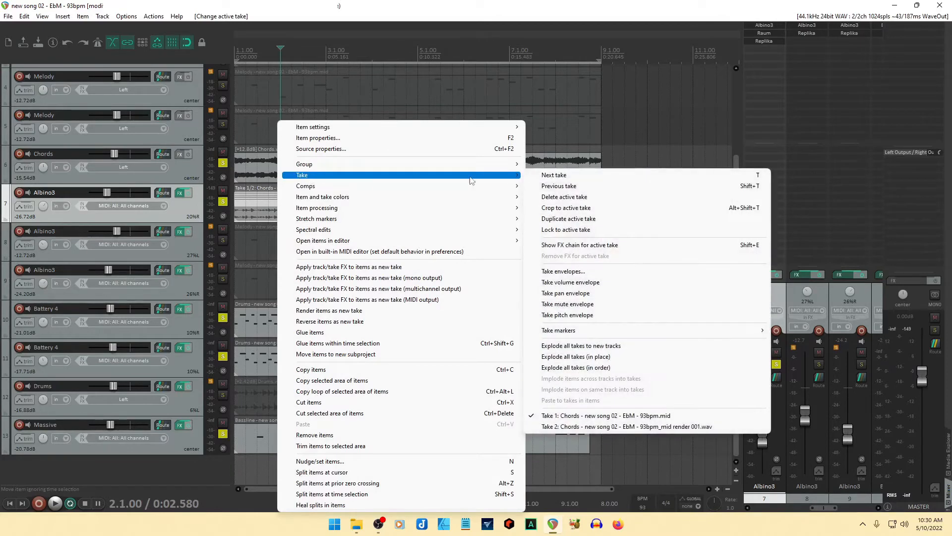
click(585, 198)
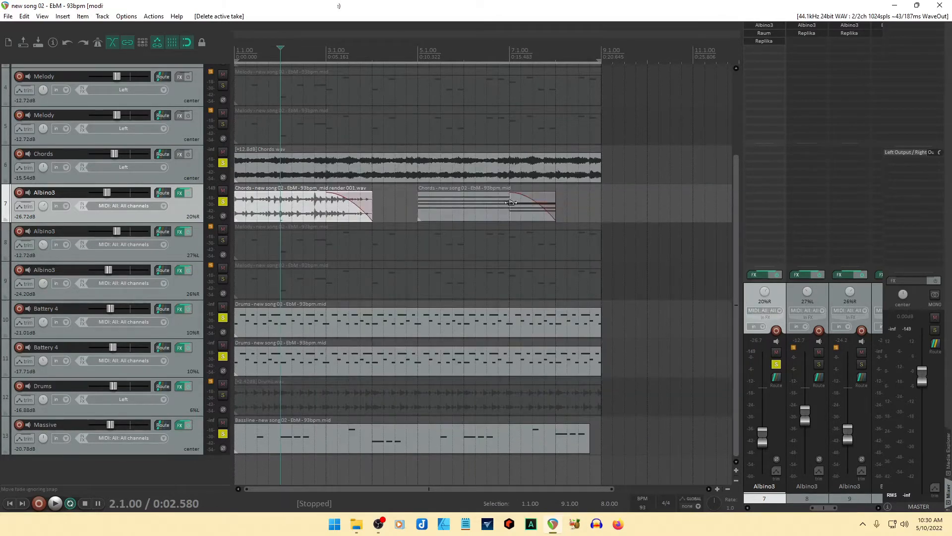
Move the second MIDI chords item to bar 9, copy the rendered chords item to bar 5 and start playback.
drag(477, 210, 650, 212)
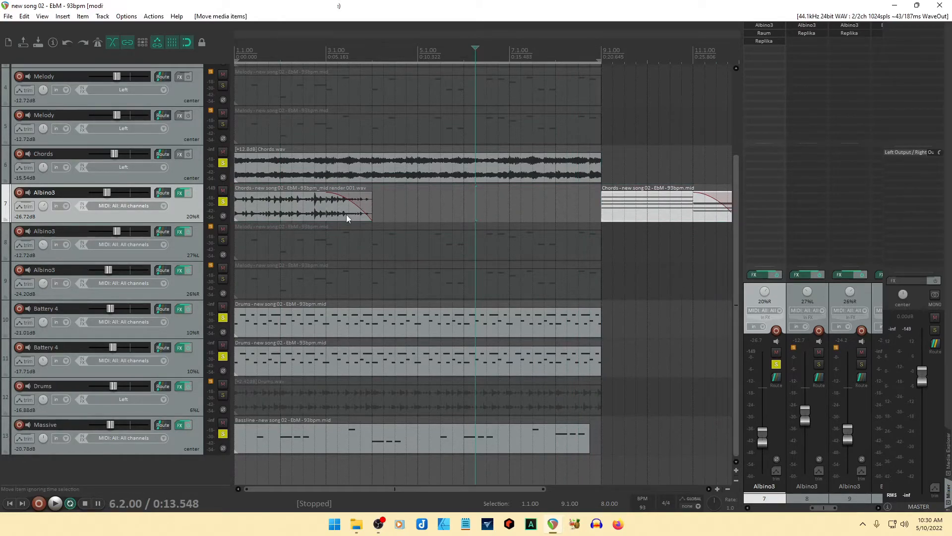
drag(280, 211, 469, 214)
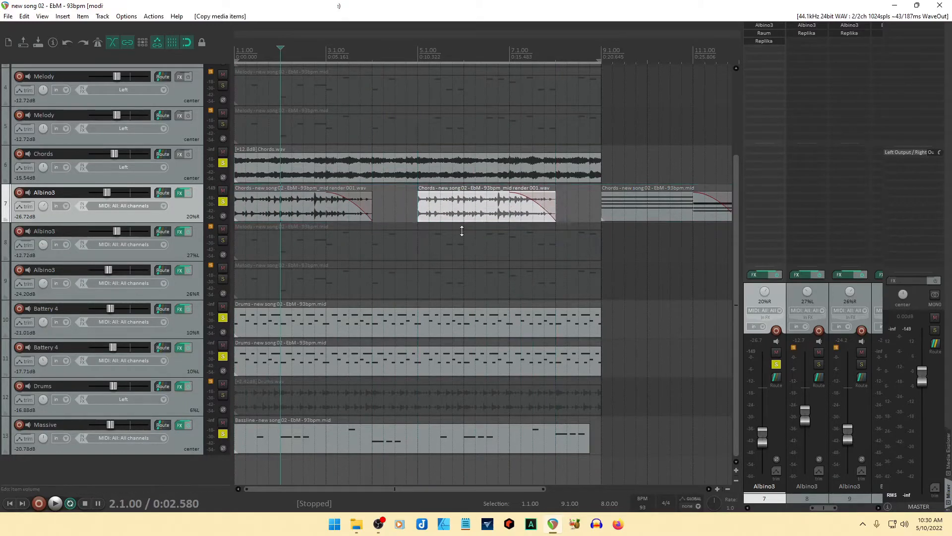
key(space)
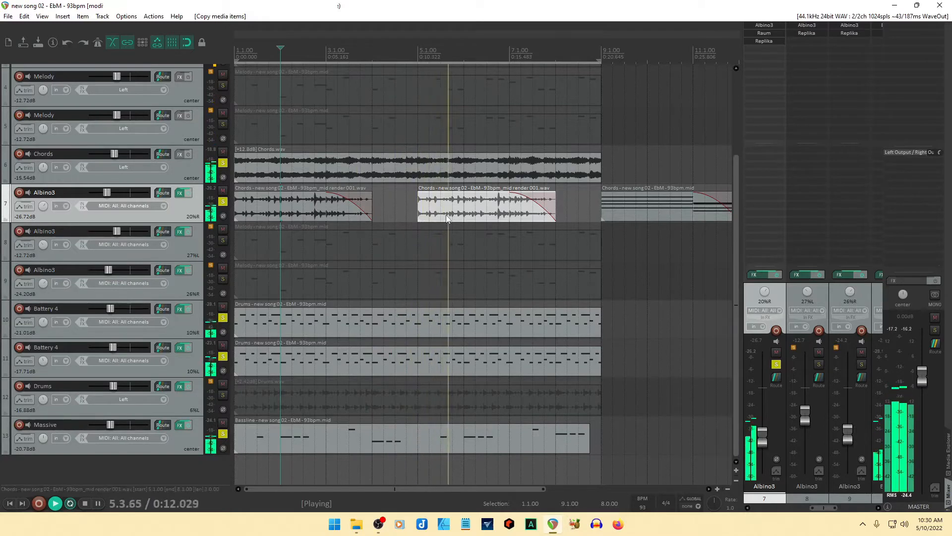
Add ReaEQ to the Chords audio track.
click(196, 172)
click(178, 154)
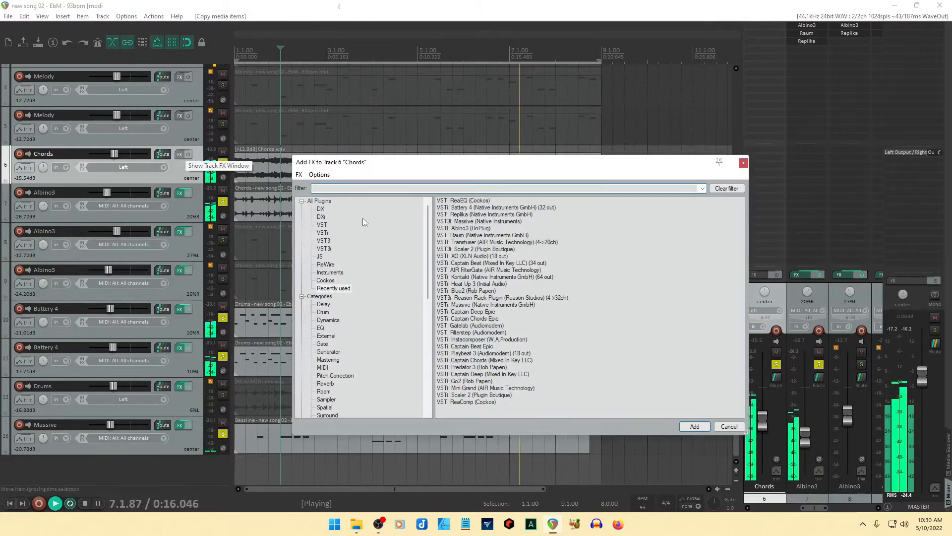
click(460, 201)
click(695, 427)
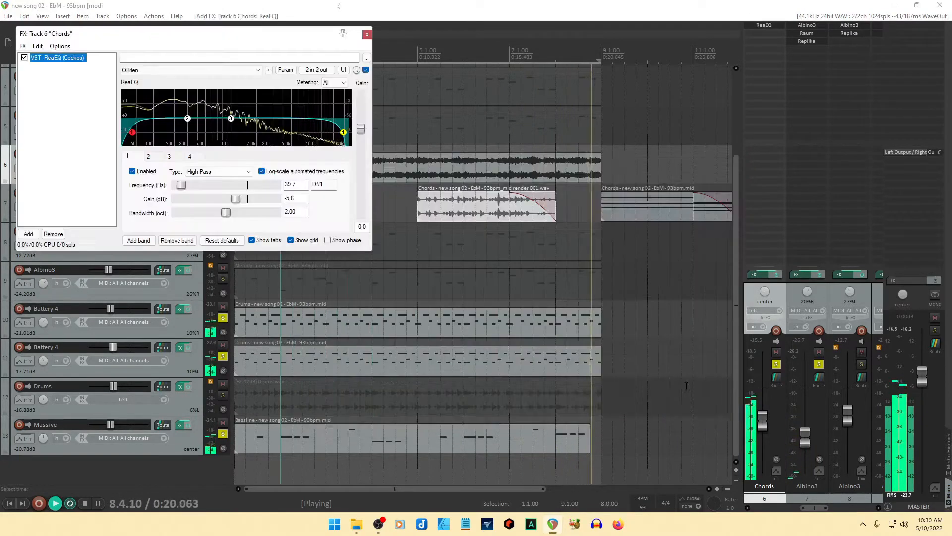
drag(218, 37, 422, 178)
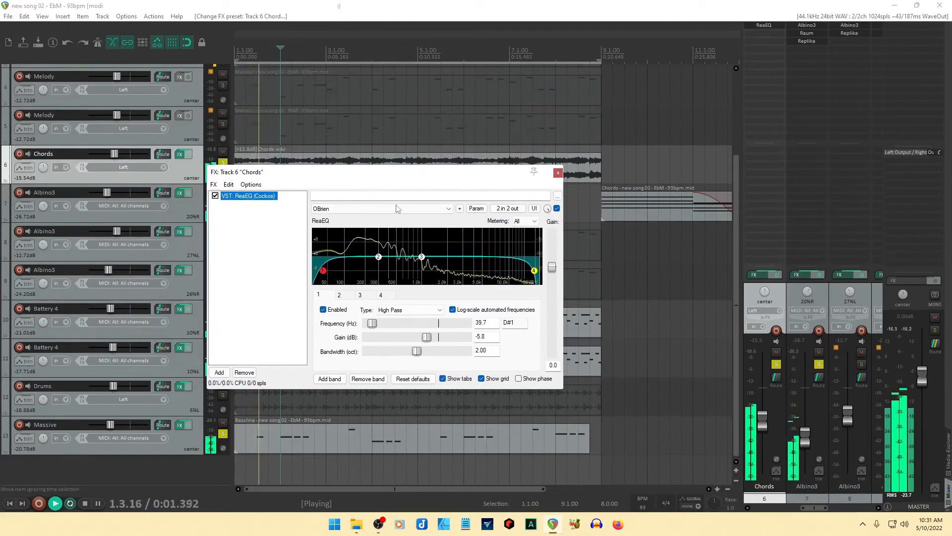
Shape the Chords EQ: high-pass about 121 Hz, lower low-pass, wider 1.5 dB boost near 3.2 kHz, and a 2.3 dB cut near 480 Hz.
drag(325, 274, 353, 279)
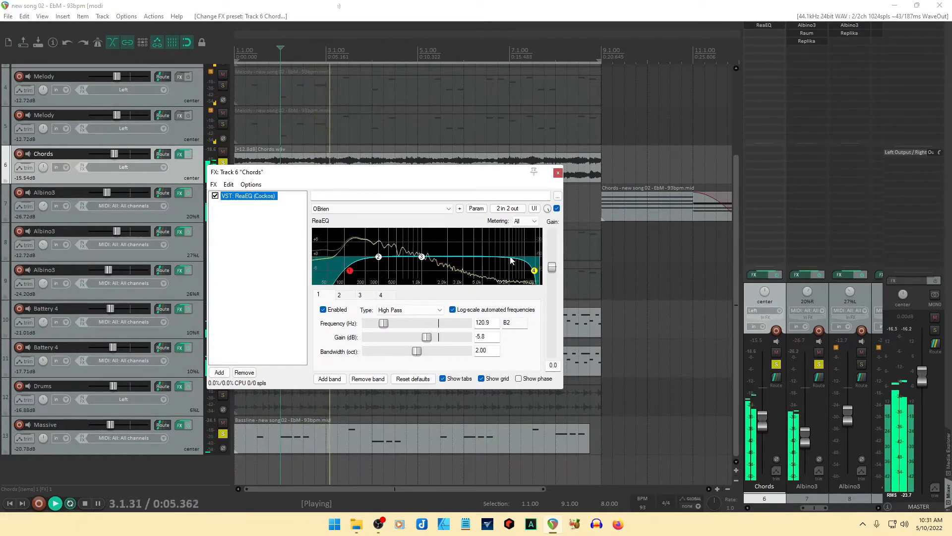
drag(534, 272, 526, 273)
drag(424, 259, 476, 258)
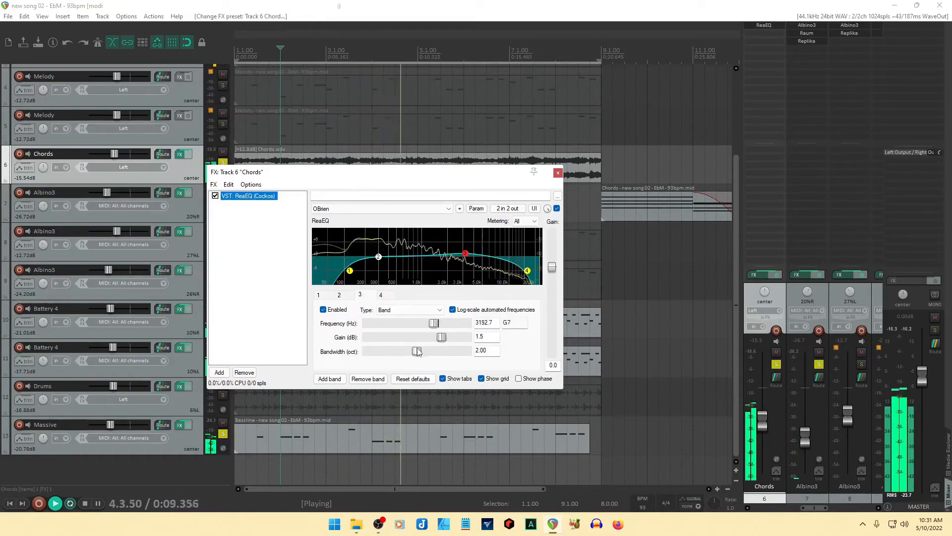
drag(418, 352, 424, 353)
drag(378, 257, 395, 268)
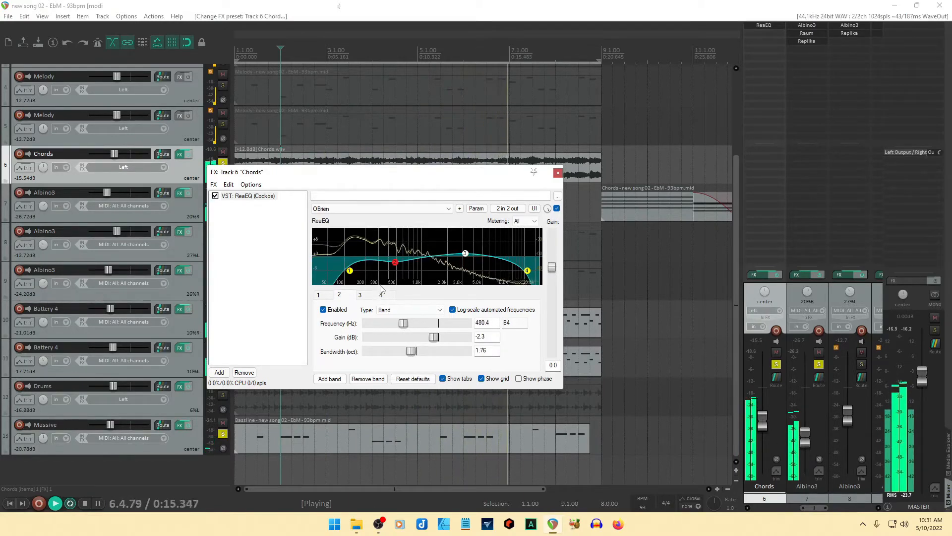
click(558, 173)
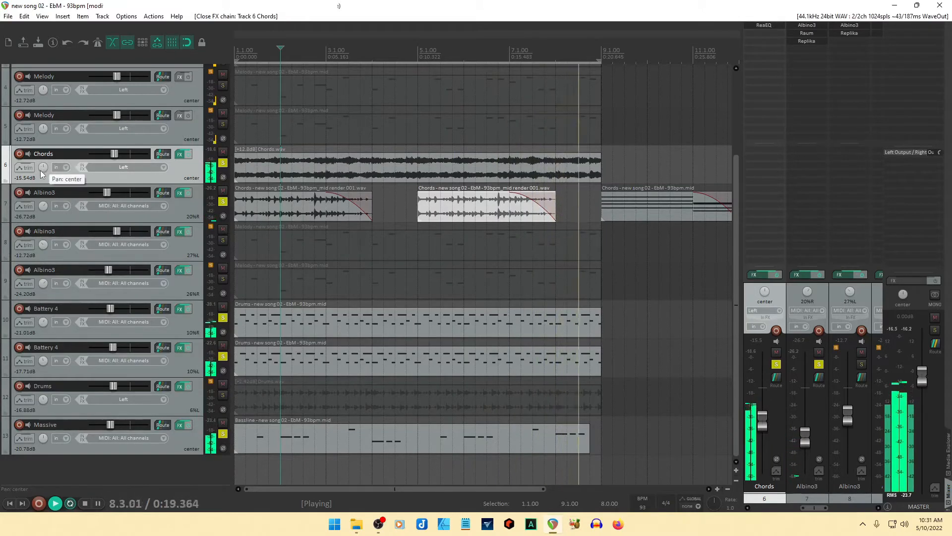
Pan the Chords audio track 5% right and the Albino3 chords track 10% right.
drag(43, 167, 43, 169)
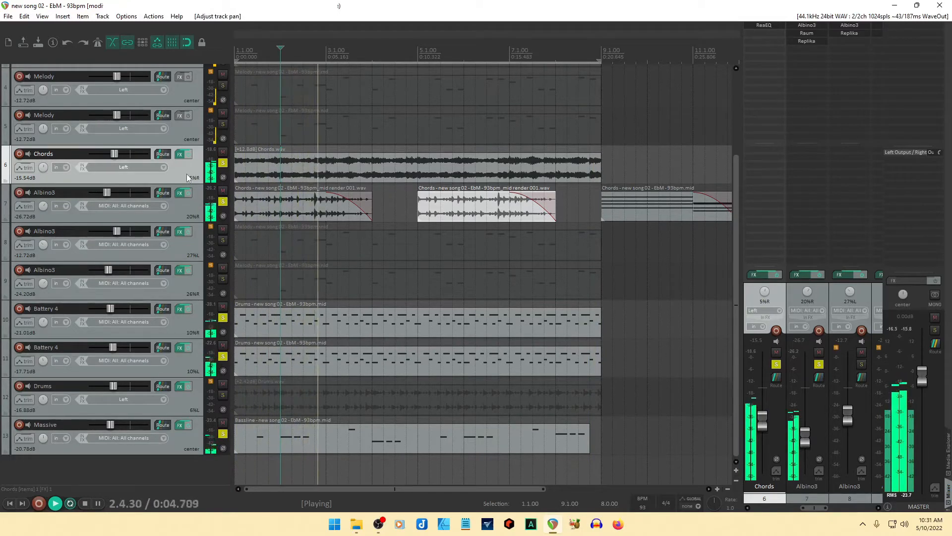
click(84, 209)
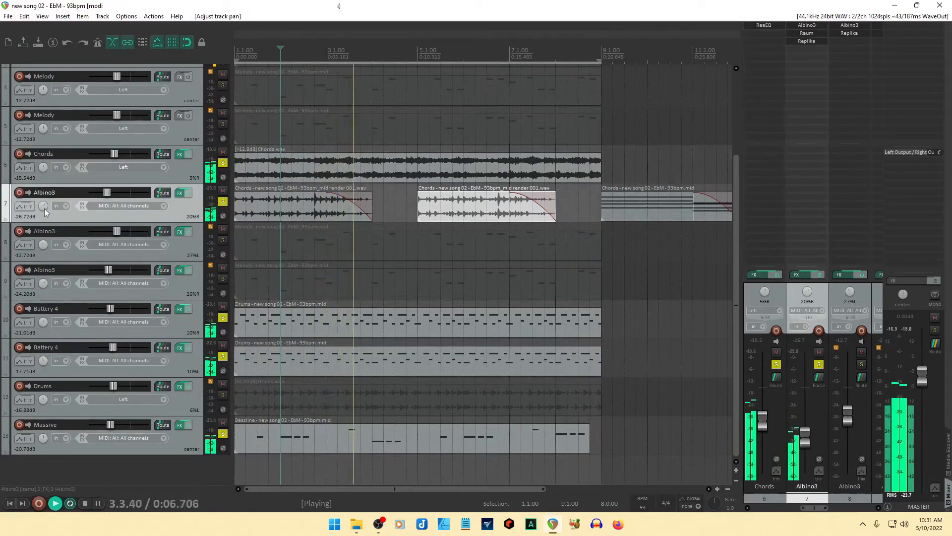
drag(43, 205, 43, 209)
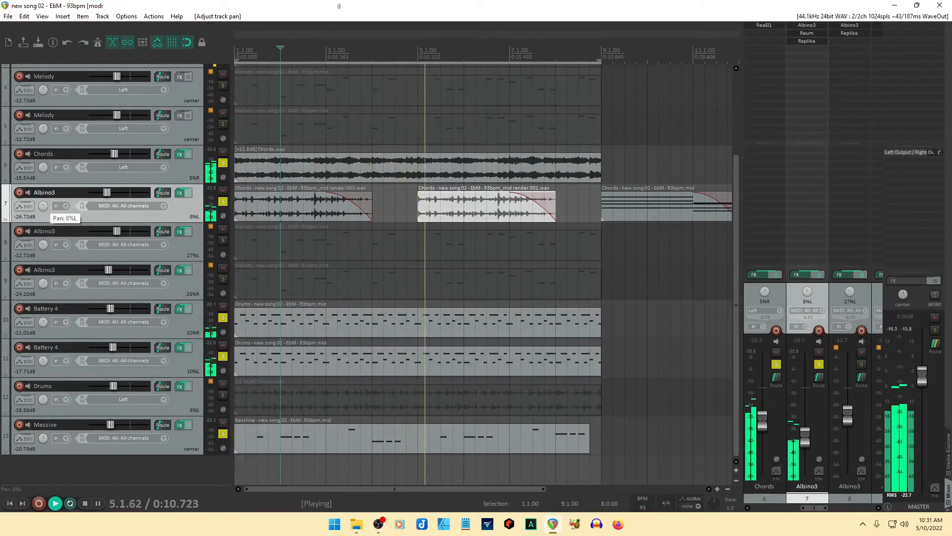
drag(43, 209, 43, 209)
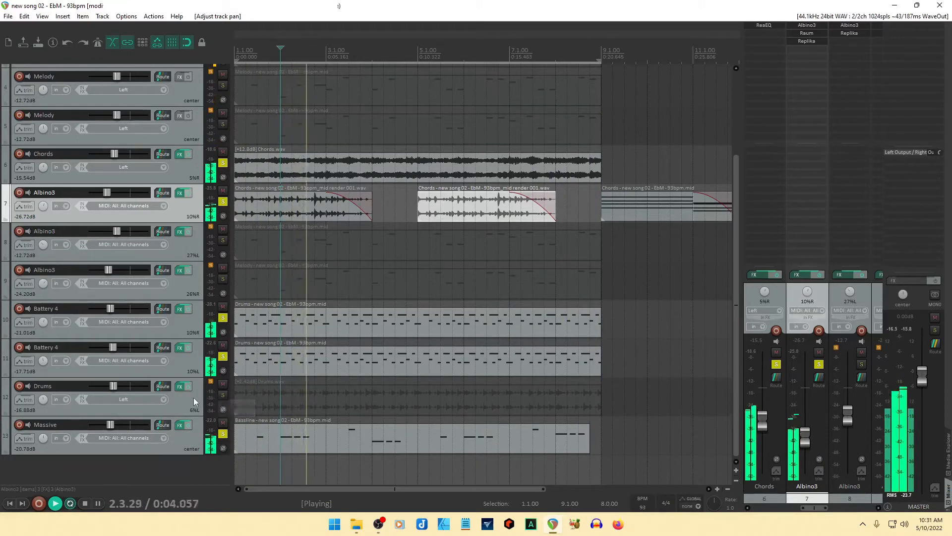
Set the Massive bass track's volume to -19 dB in its routing settings.
click(185, 442)
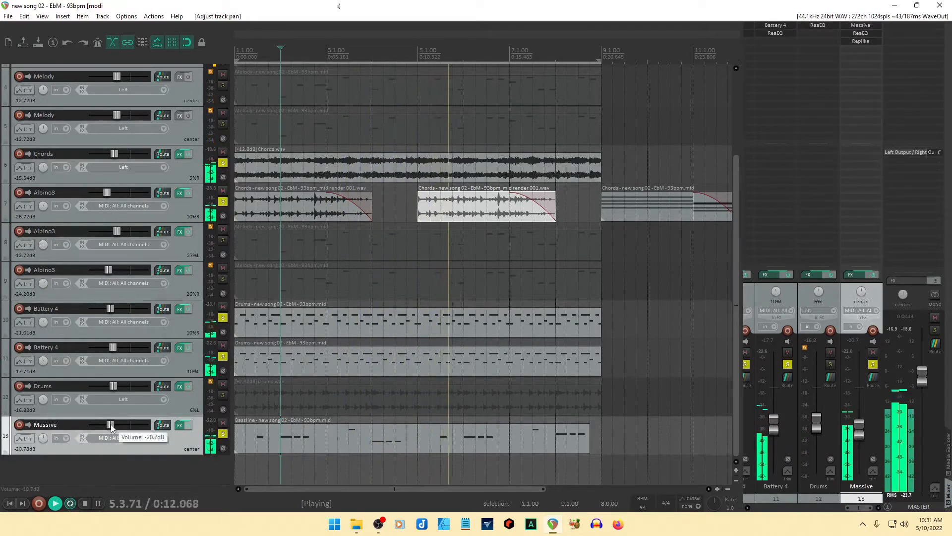
click(163, 424)
text(-19)
key(Return)
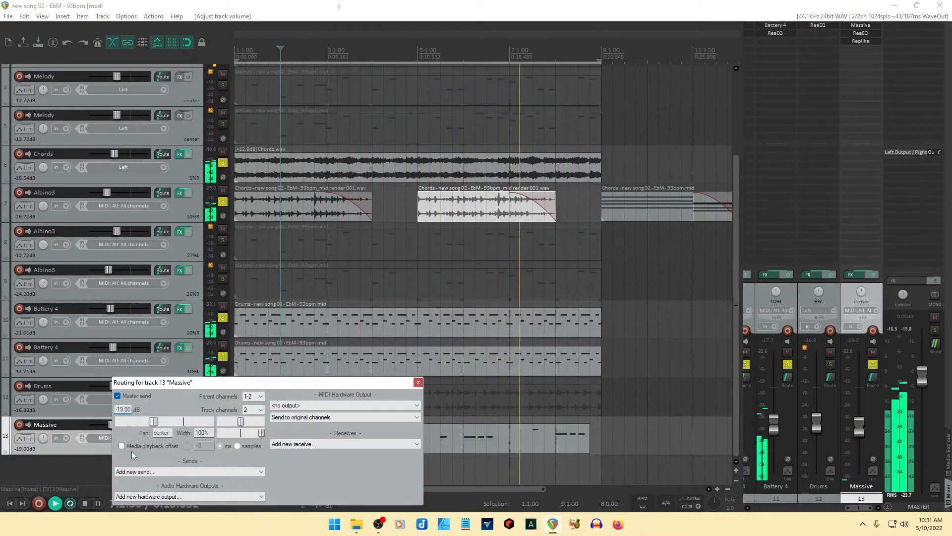
click(418, 382)
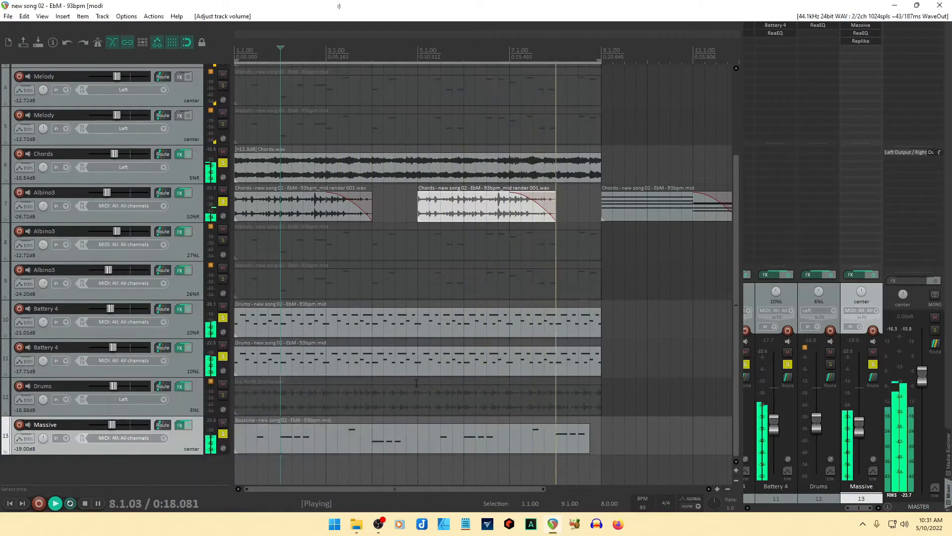
Add a second ReaEQ to the Massive track and move it directly after the Massive instrument, ahead of the existing ReaEQ.
click(180, 426)
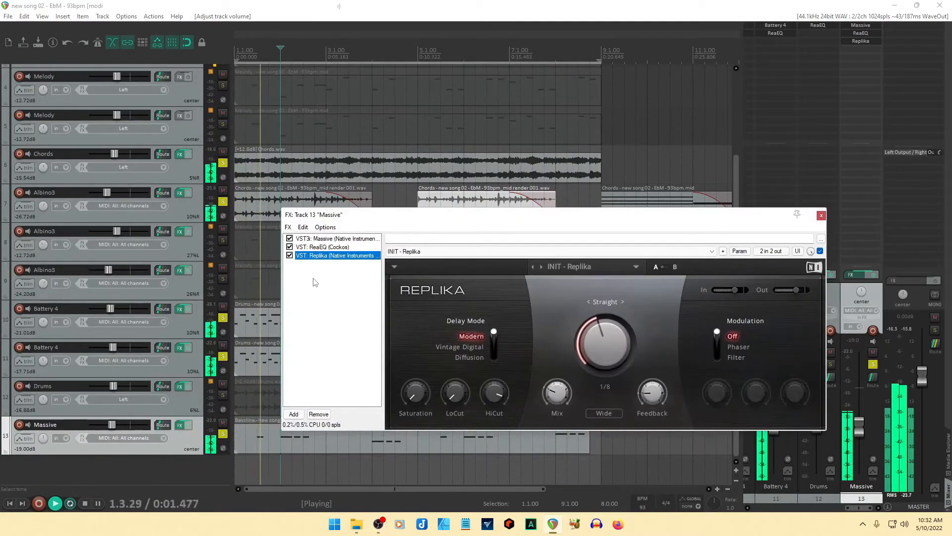
click(294, 414)
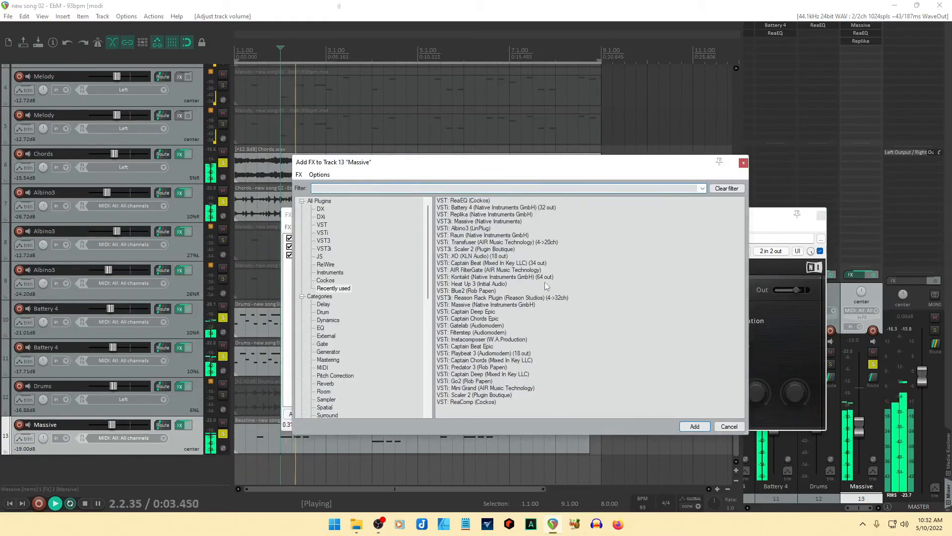
double_click(462, 201)
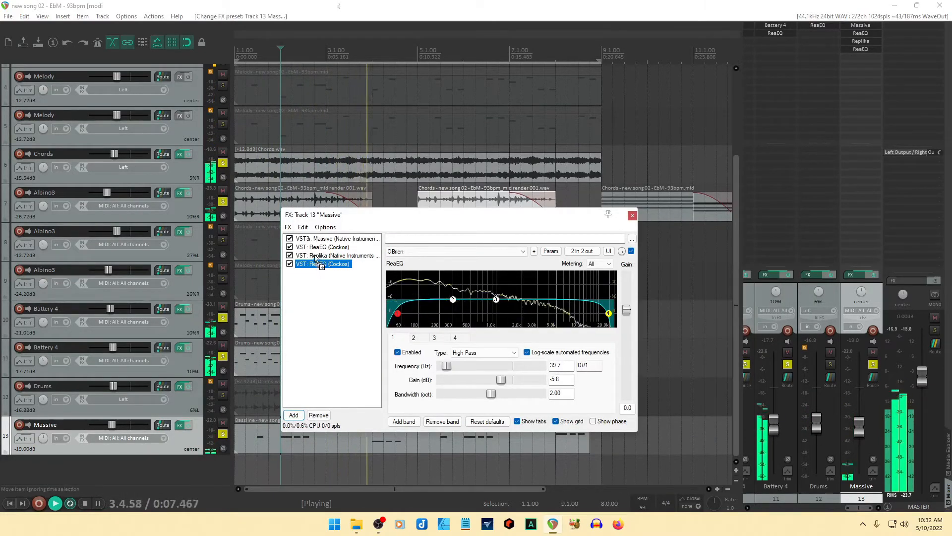
drag(315, 247, 316, 247)
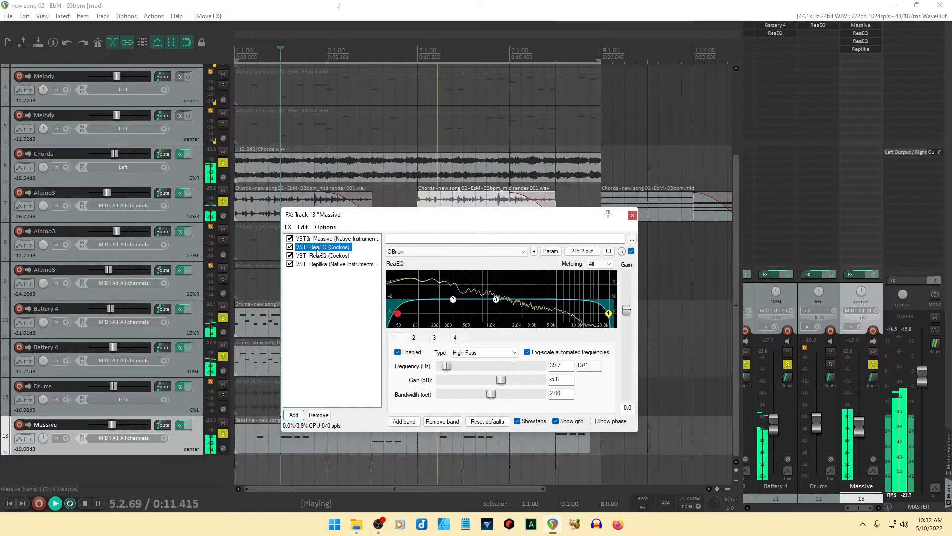
Solo only the Massive track and limit the loop selection to bar 4.
drag(441, 214, 592, 171)
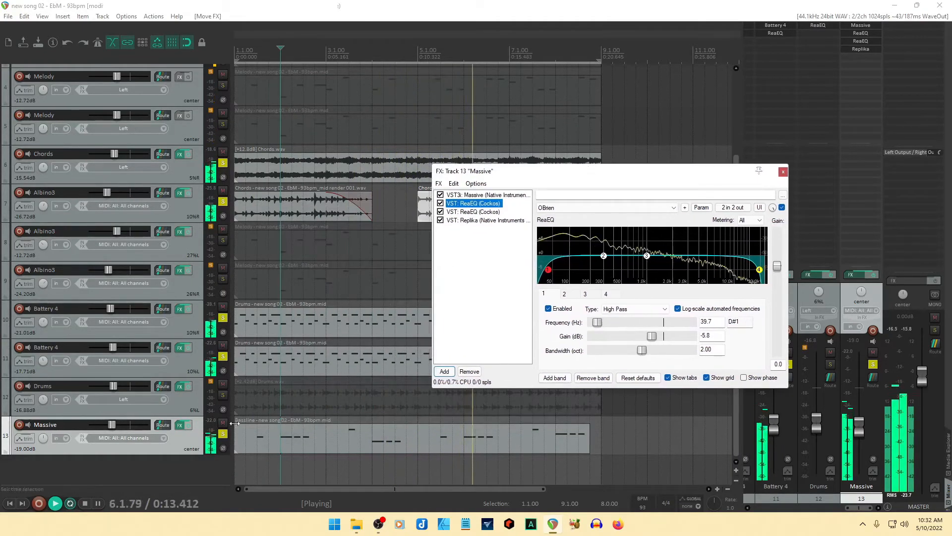
click(224, 434)
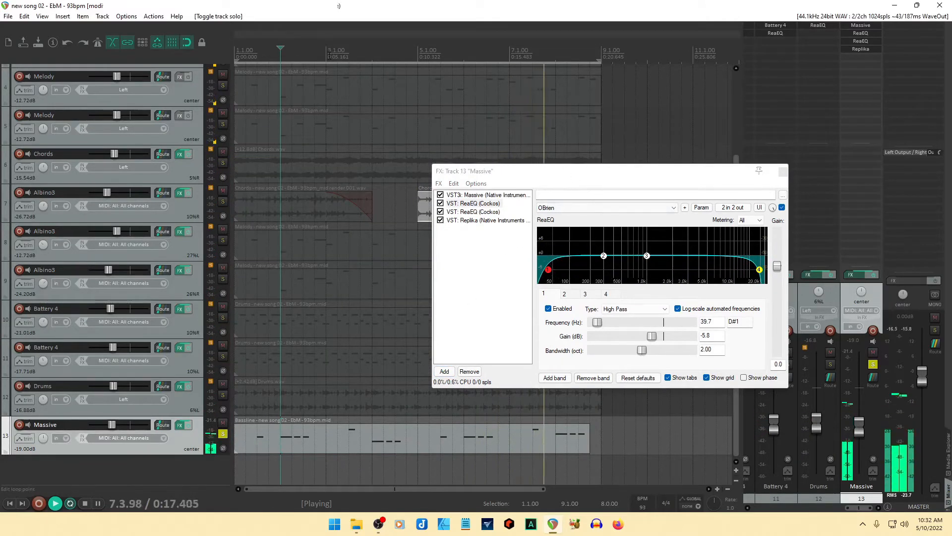
drag(328, 56, 418, 60)
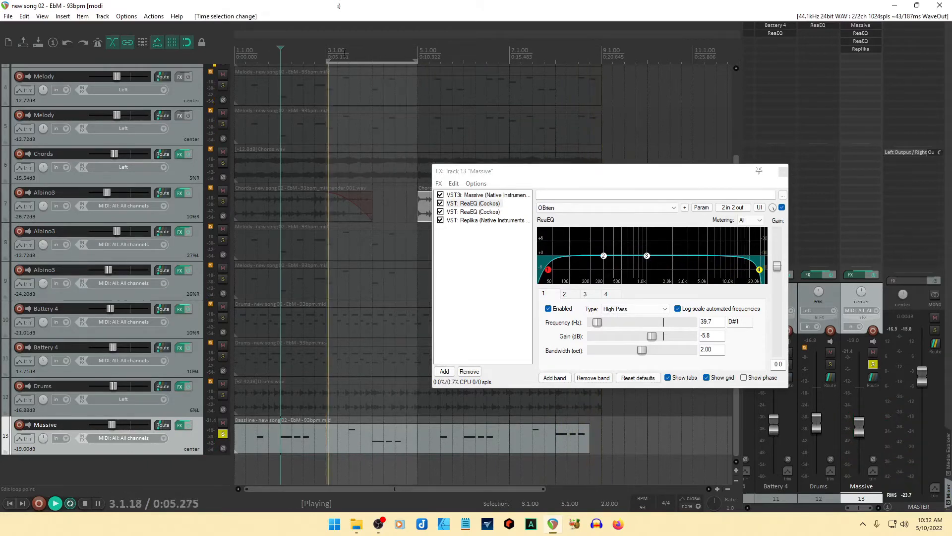
drag(344, 55, 372, 59)
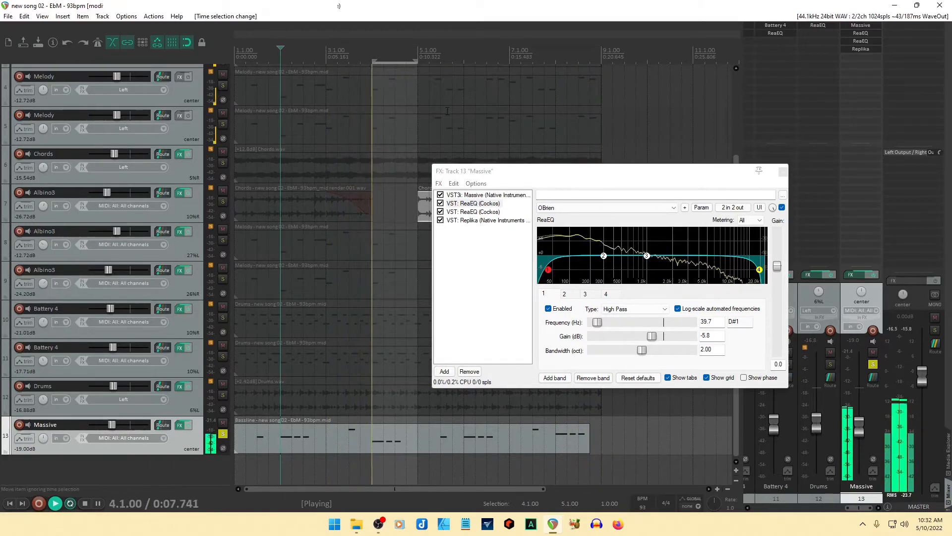
In the new Massive EQ, raise the high-pass to about 58 Hz and boost band 3 by 2.1 dB near 2.9 kHz, 3.24 octaves wide.
drag(573, 176, 506, 102)
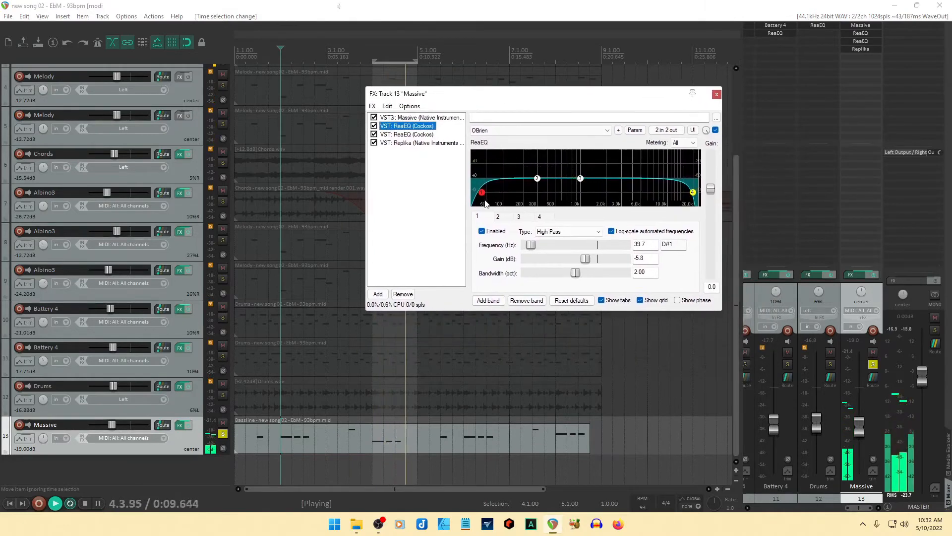
drag(486, 203, 491, 197)
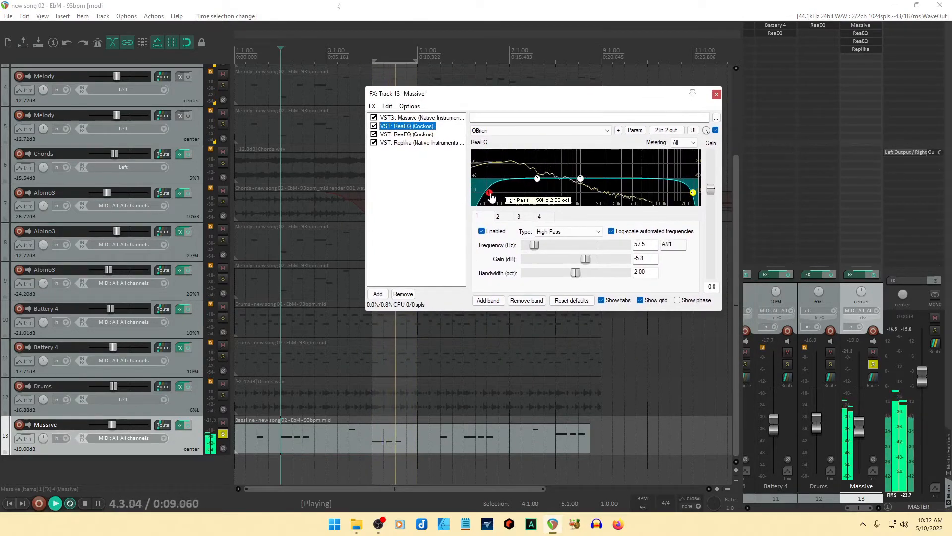
drag(580, 178, 620, 174)
drag(575, 273, 606, 273)
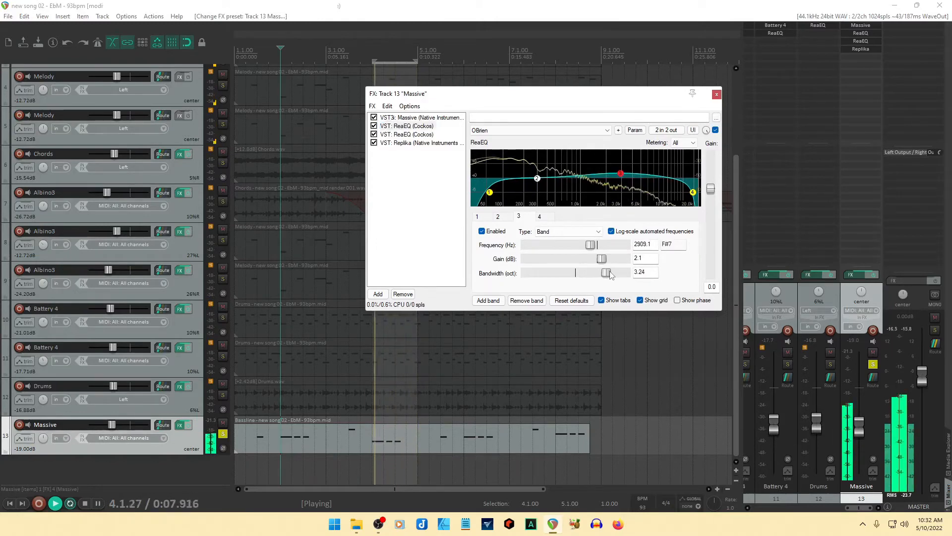
Set the Massive EQ's low-pass to about 11.5 kHz, band 2 to -1.5 dB near 309 Hz with 1.58 octaves, and high-pass to about 54 Hz.
drag(692, 194, 674, 198)
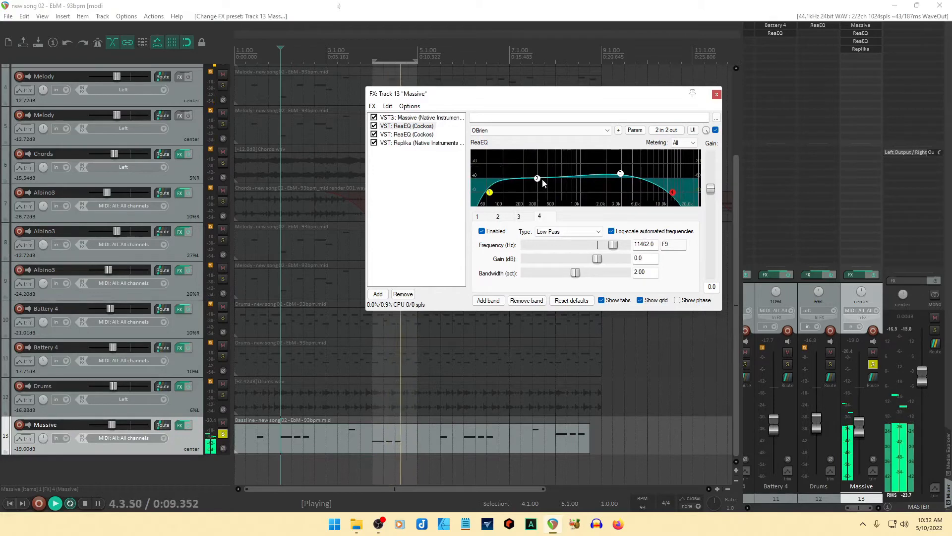
drag(541, 182, 542, 186)
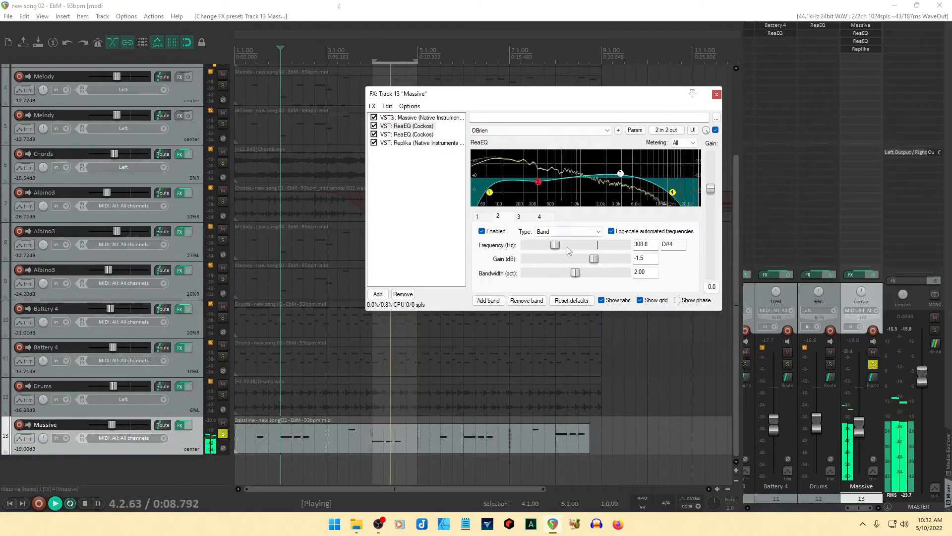
drag(568, 276, 565, 276)
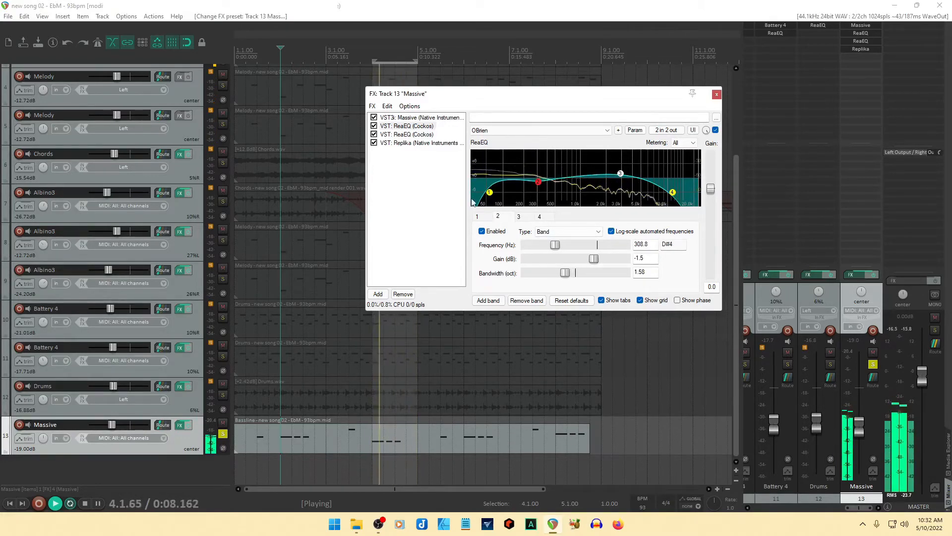
click(490, 193)
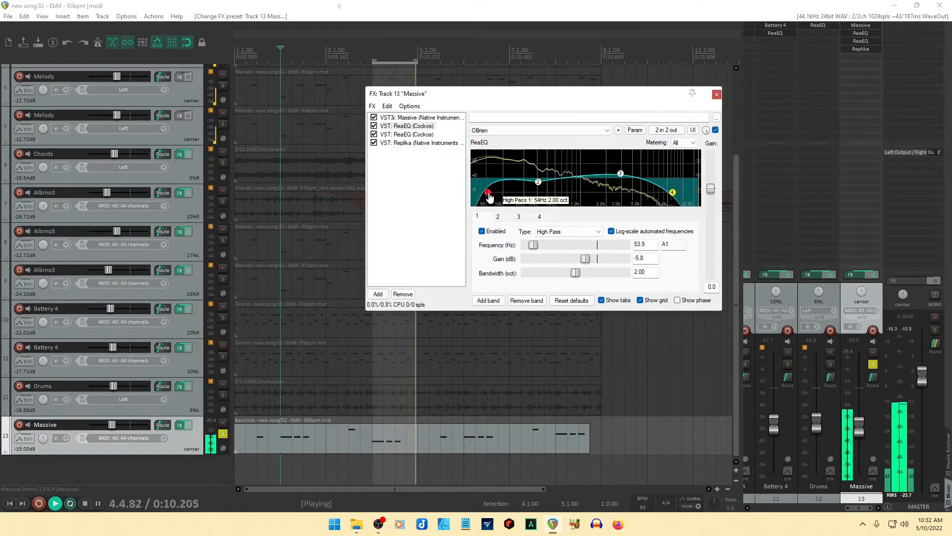
click(715, 95)
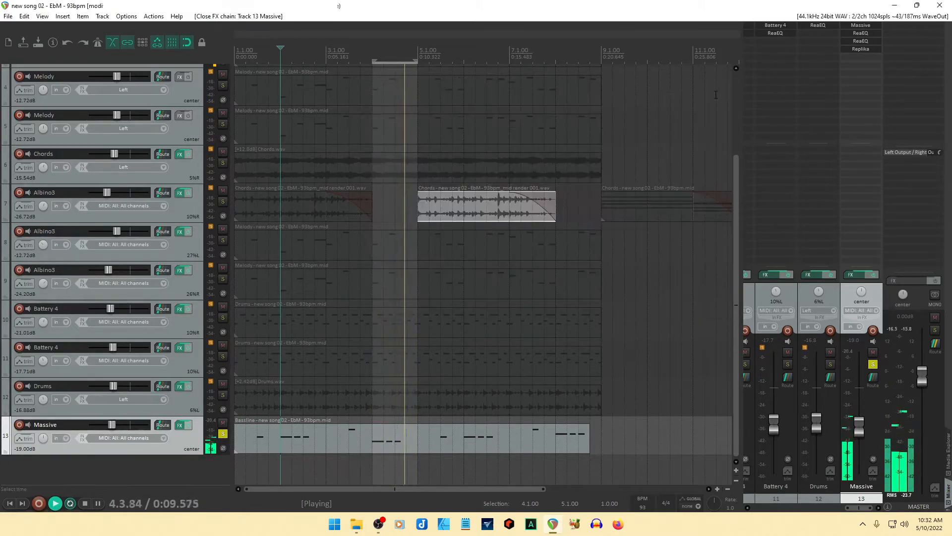
Solo the Battery 4 drums on track 11 instead of Massive and extend the loop selection from bar 3 to bar 7.
click(223, 356)
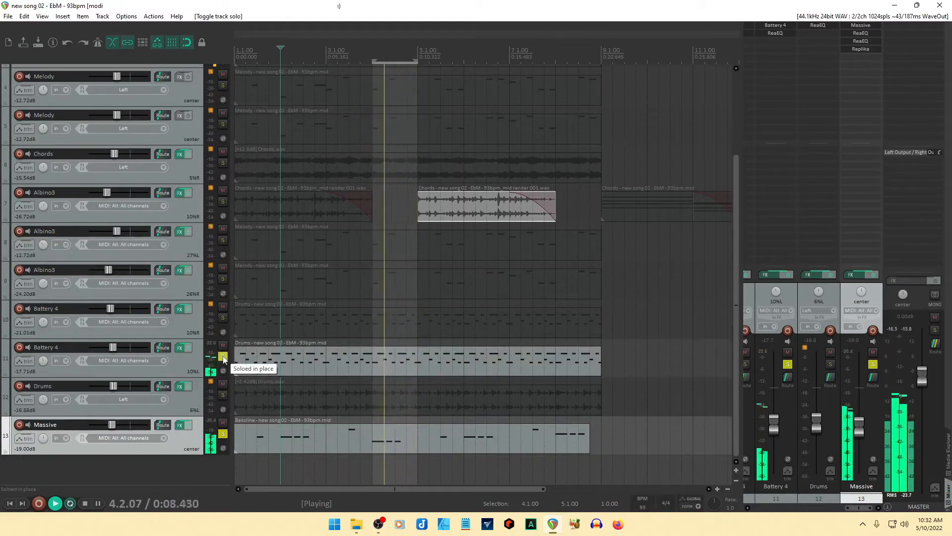
drag(418, 61, 509, 63)
drag(372, 61, 327, 61)
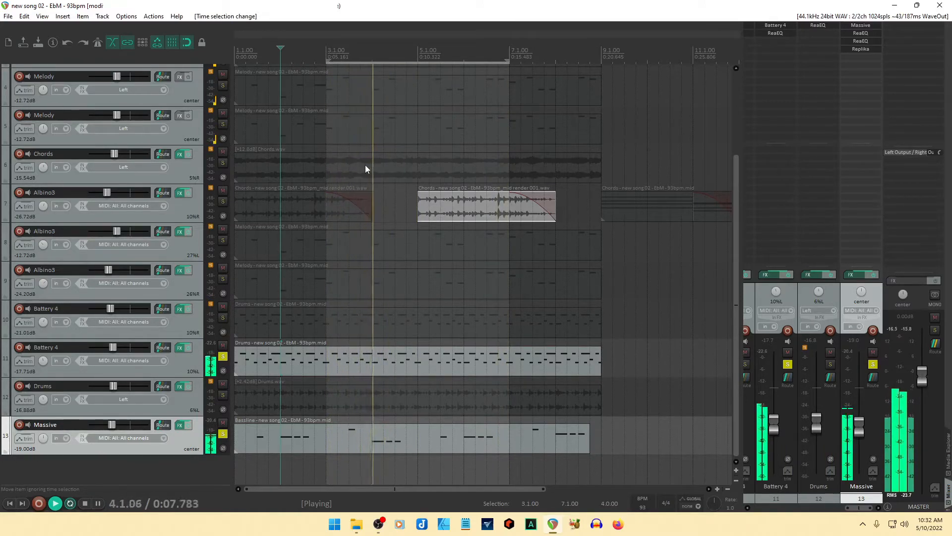
click(224, 435)
Reshape track 11's Battery 4 EQ: shallower, wider band 3 cut, low-pass about 16.5 kHz and high-pass about 59 Hz.
click(181, 347)
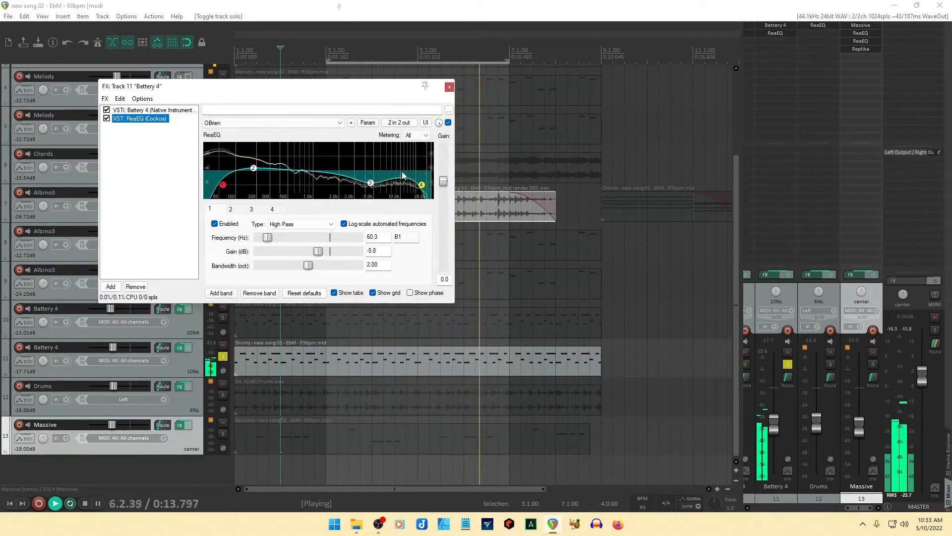
drag(371, 182, 369, 179)
drag(305, 264, 342, 264)
click(421, 185)
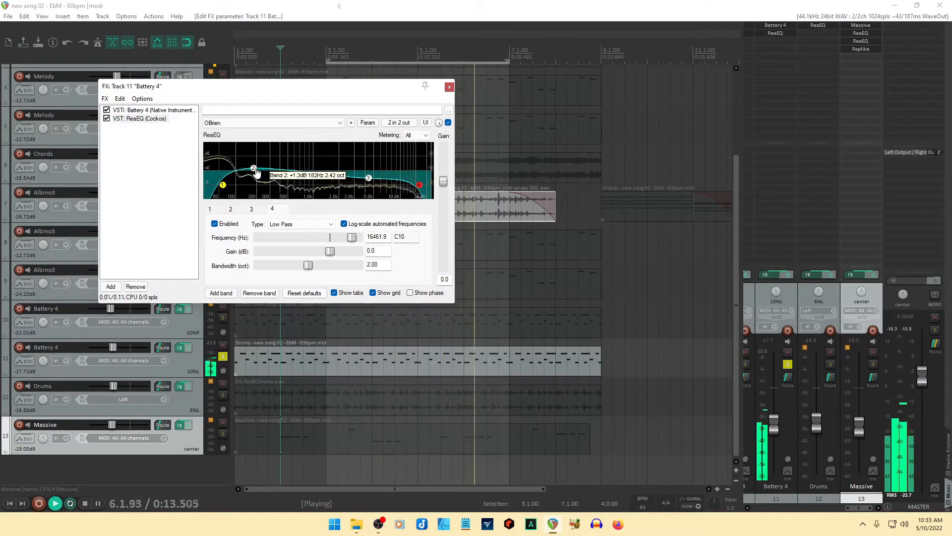
click(223, 186)
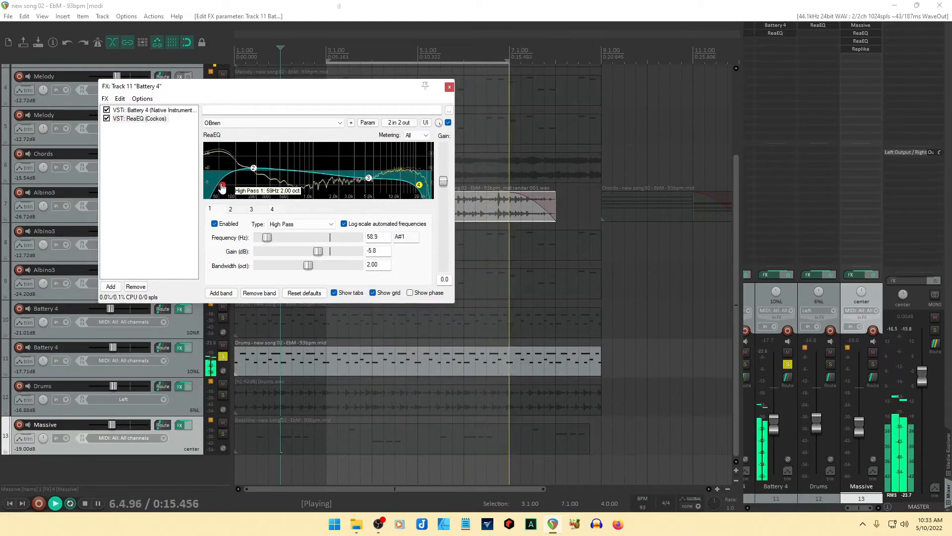
click(449, 87)
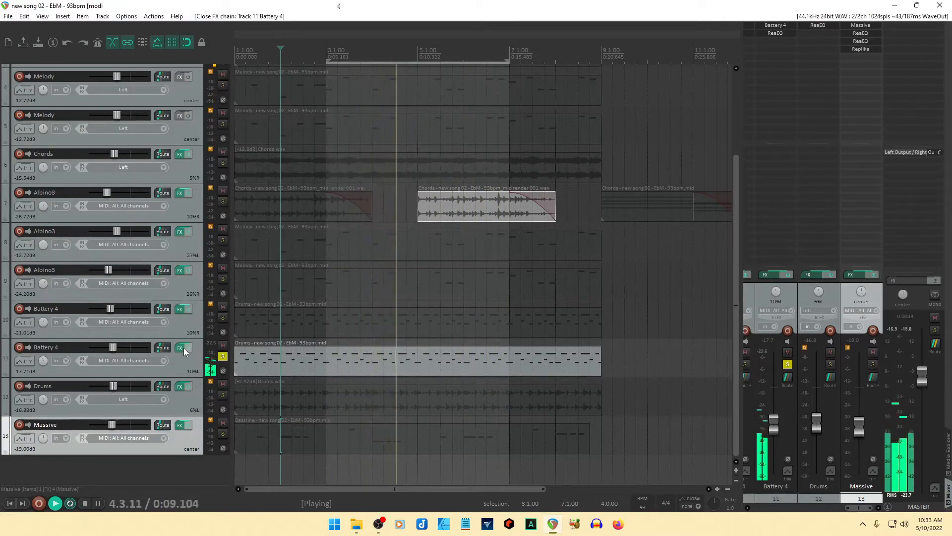
Solo only the Battery 4 drums on track 10 and open that track's ReaEQ.
click(223, 357)
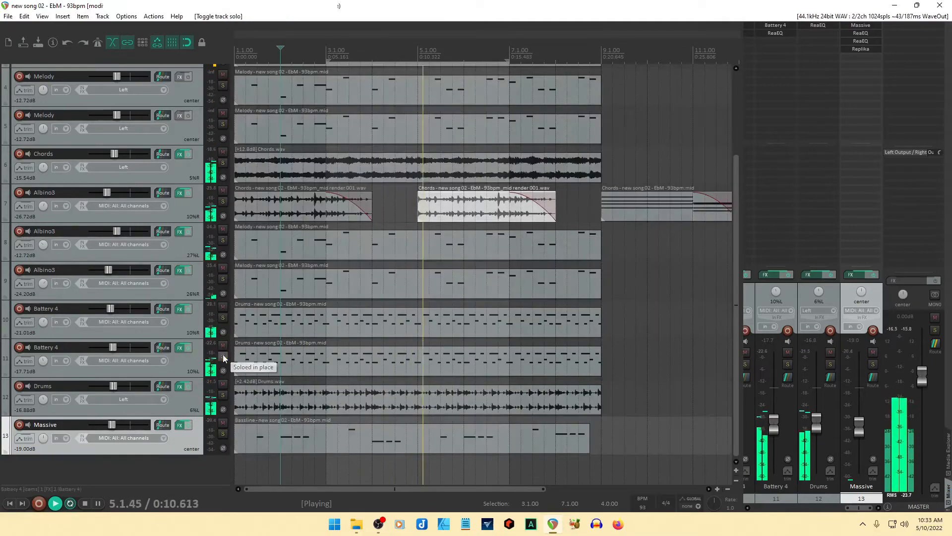
click(222, 318)
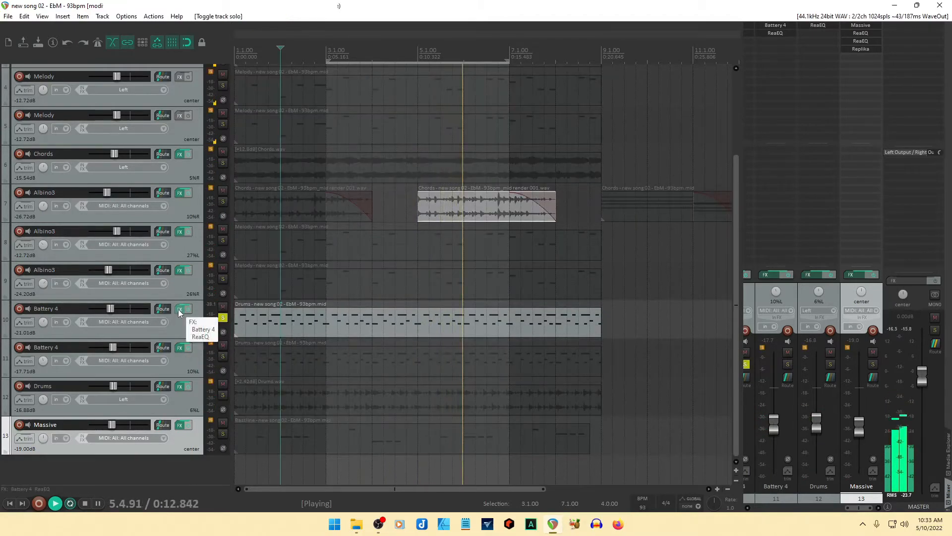
click(180, 310)
click(93, 96)
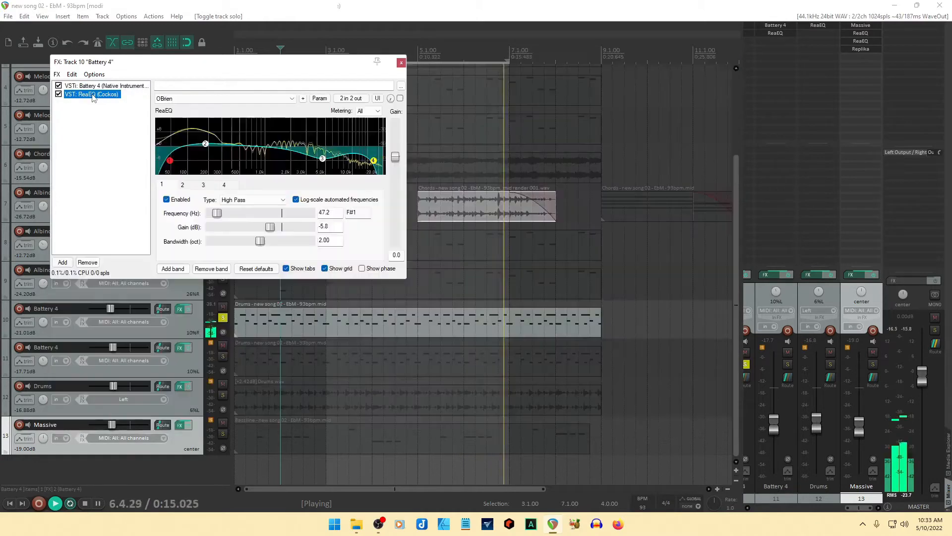
Reshape track 10's Battery 4 EQ: remove the band 3 dip, raise the high-pass and band 2 frequencies, and lower the low-pass to about 14.1 kHz.
drag(322, 159, 364, 164)
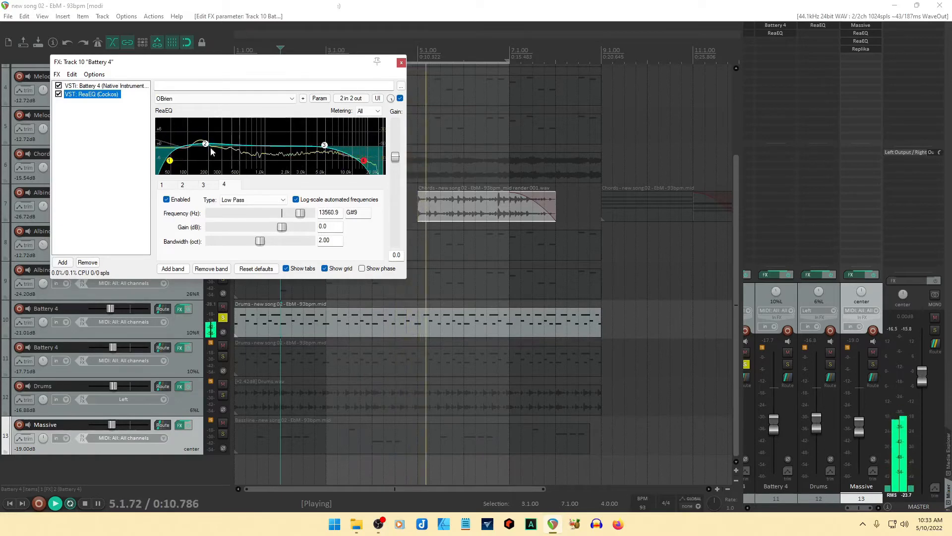
drag(171, 163, 230, 148)
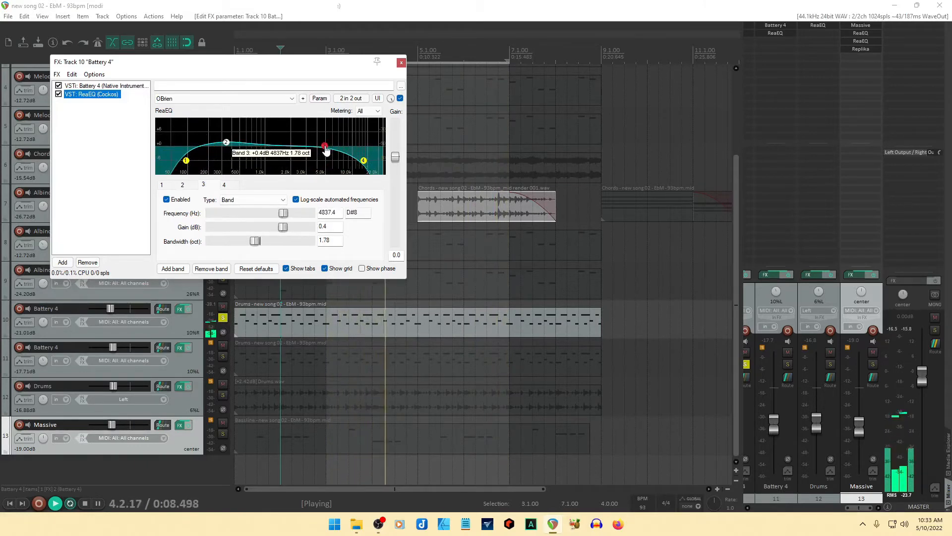
drag(308, 150, 310, 149)
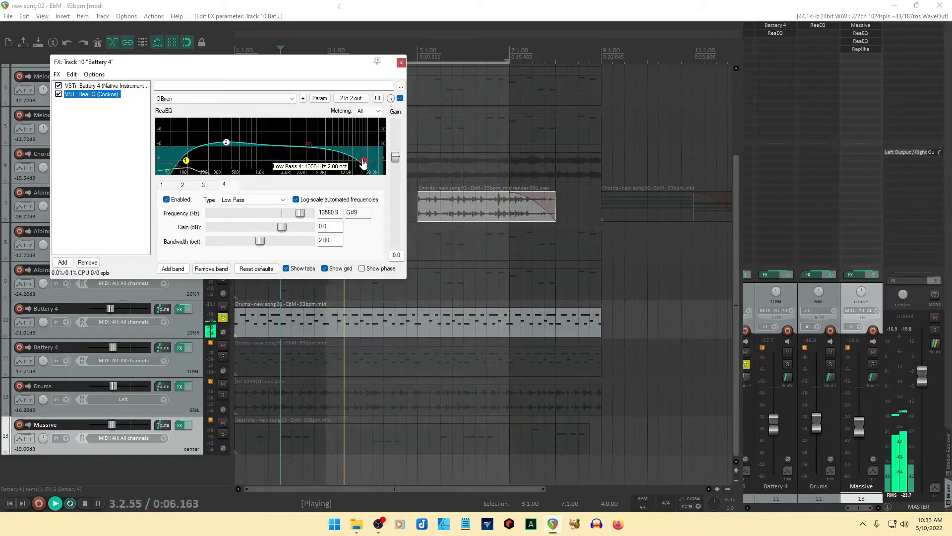
click(401, 62)
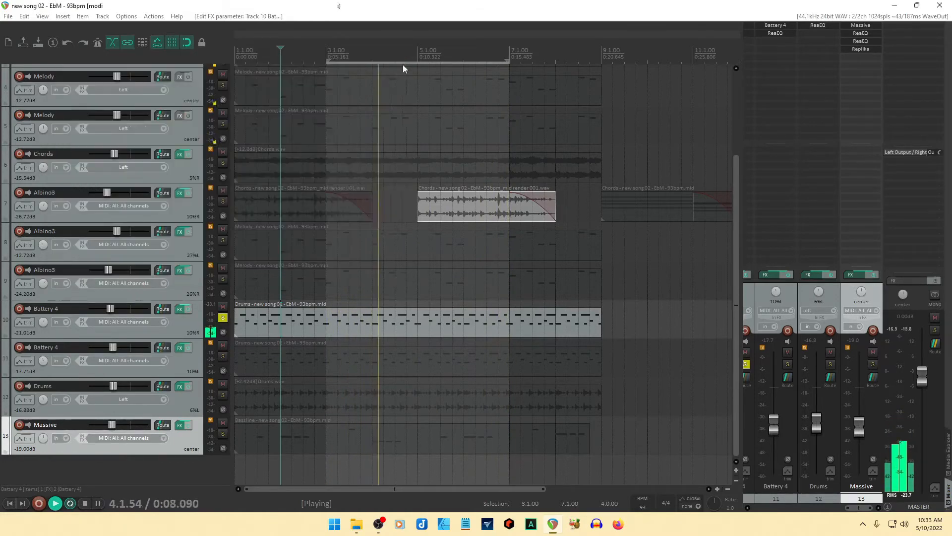
Add track 11's Battery 4 to the solo and slightly lower the Snare 707X 1 cell's level in track 10's Battery 4.
click(222, 356)
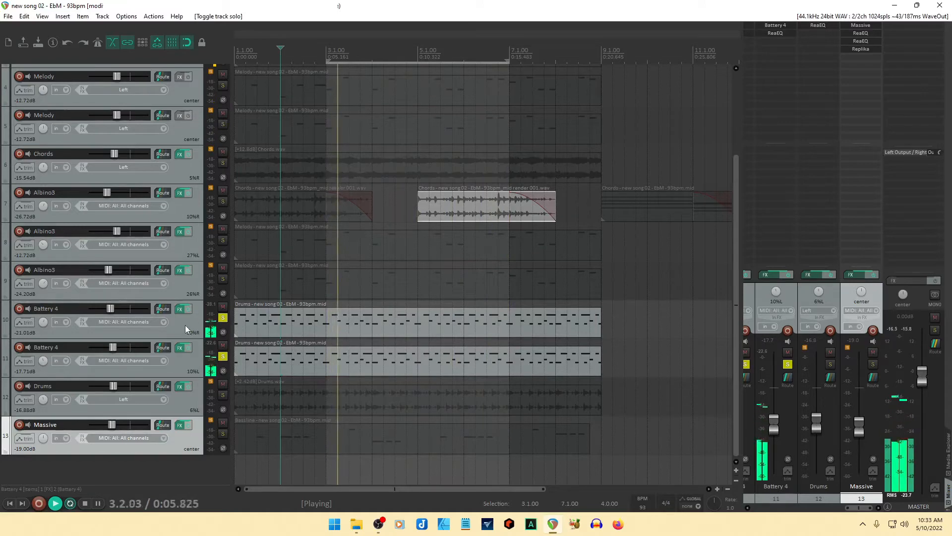
click(180, 311)
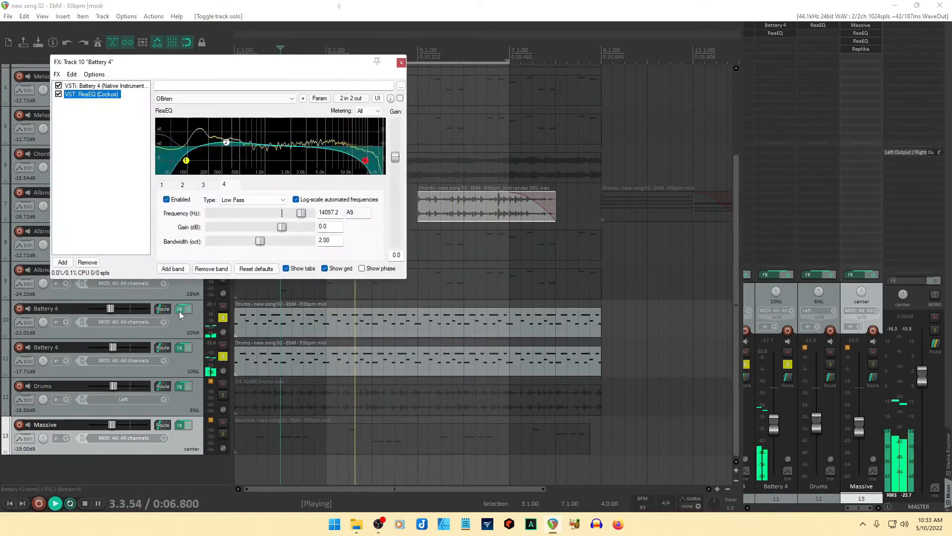
click(89, 86)
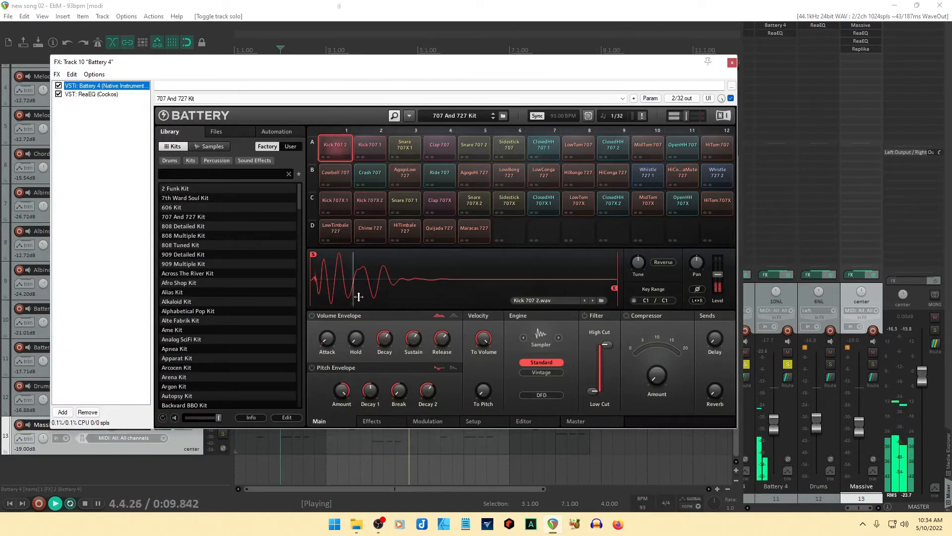
click(407, 147)
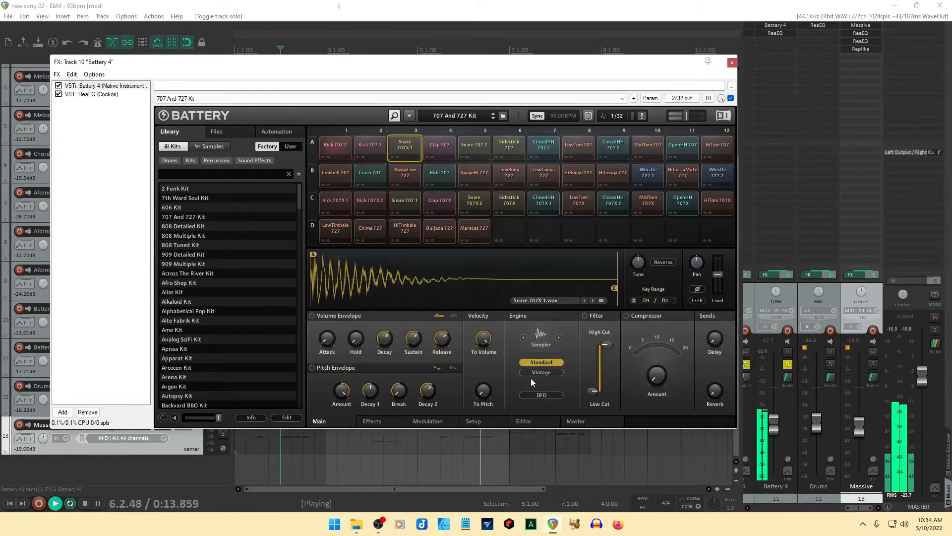
drag(484, 338, 484, 352)
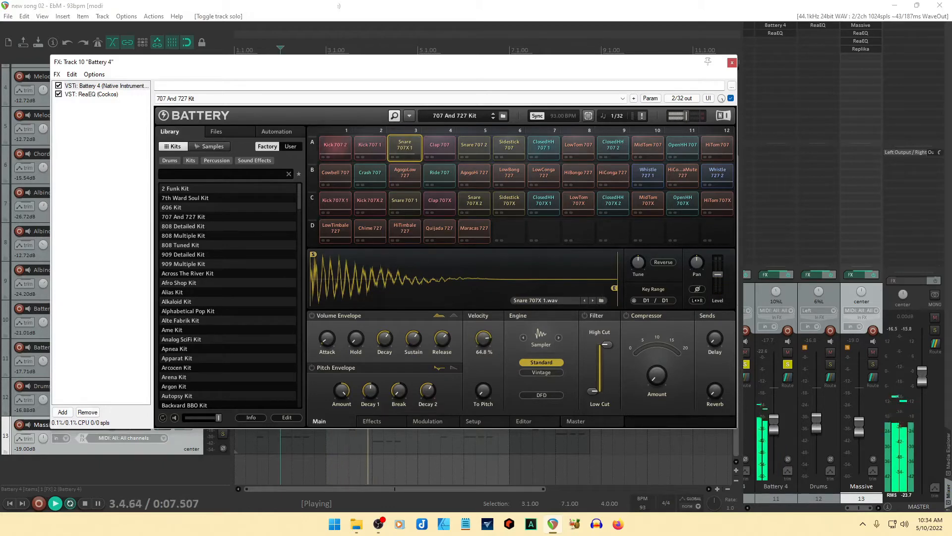
drag(484, 338, 484, 313)
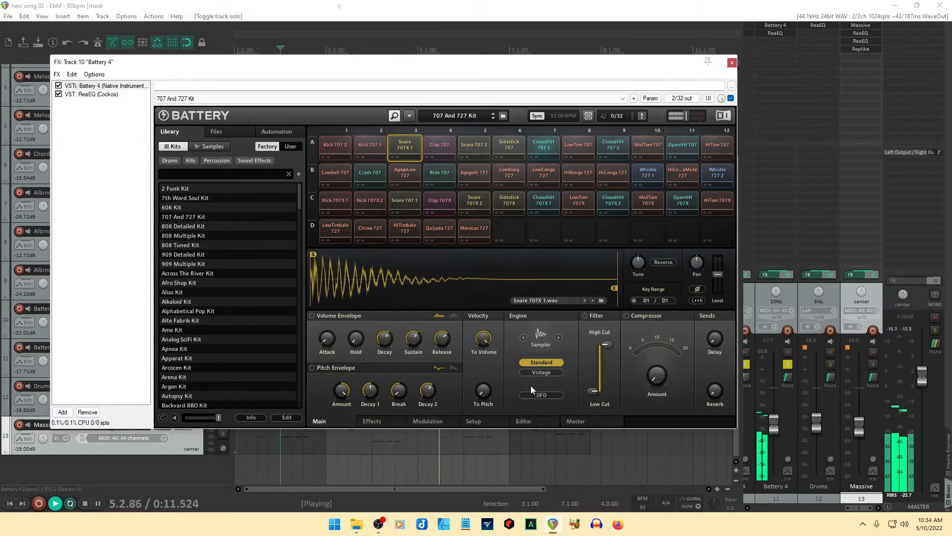
mouse_move(475, 394)
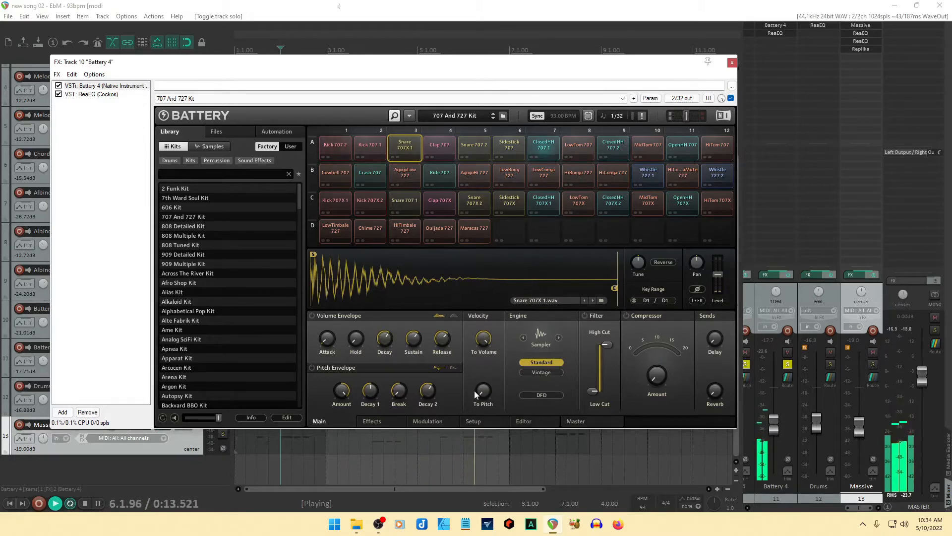
drag(722, 278, 722, 280)
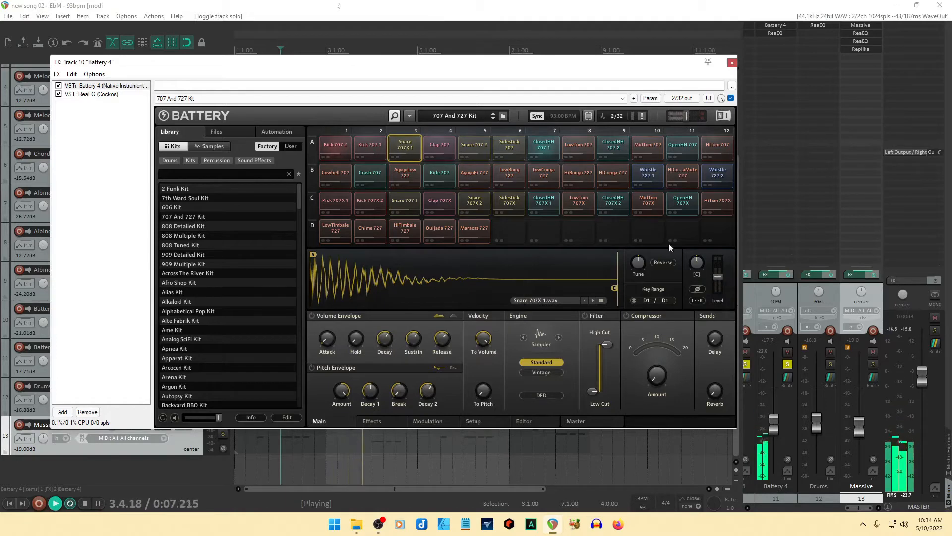
click(731, 64)
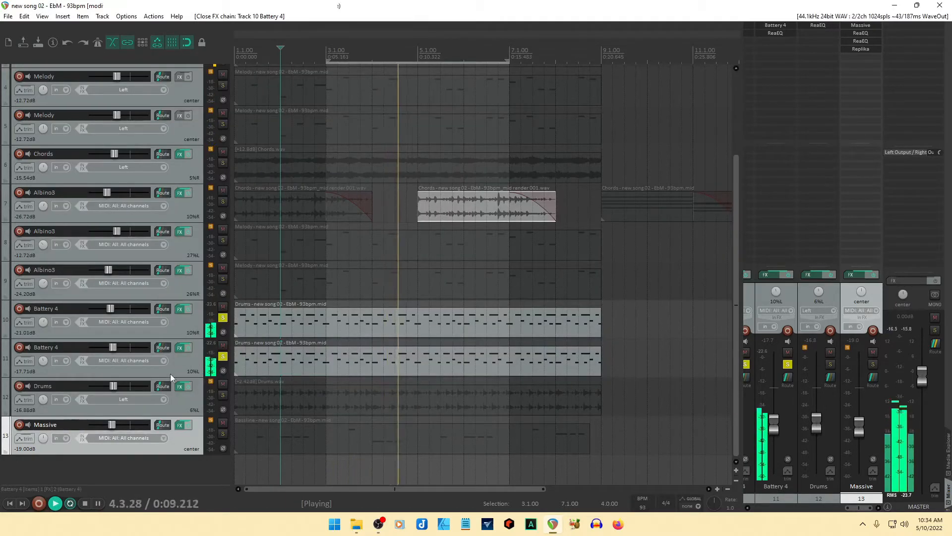
Slightly lower the level of the Snare 808 17 cell in track 11's Battery 4 808 Multiple Kit.
click(179, 348)
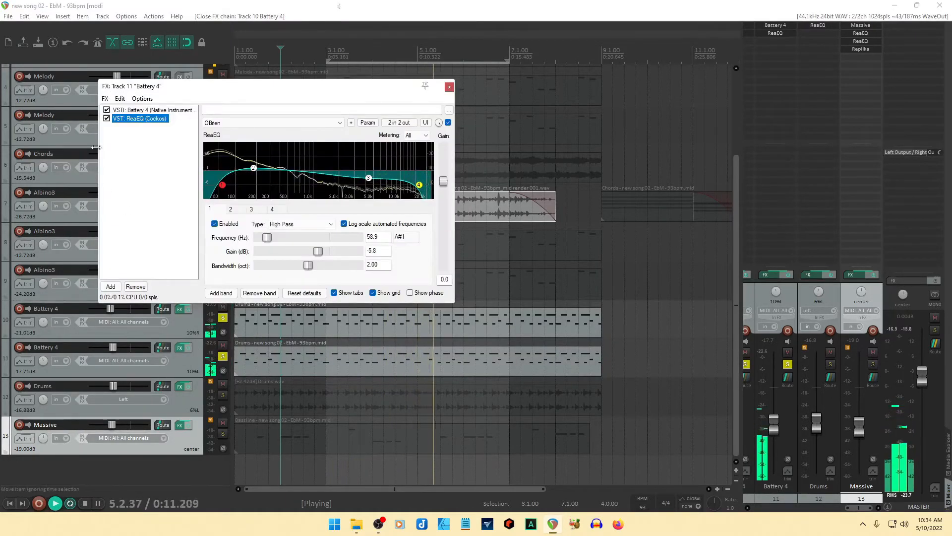
click(145, 112)
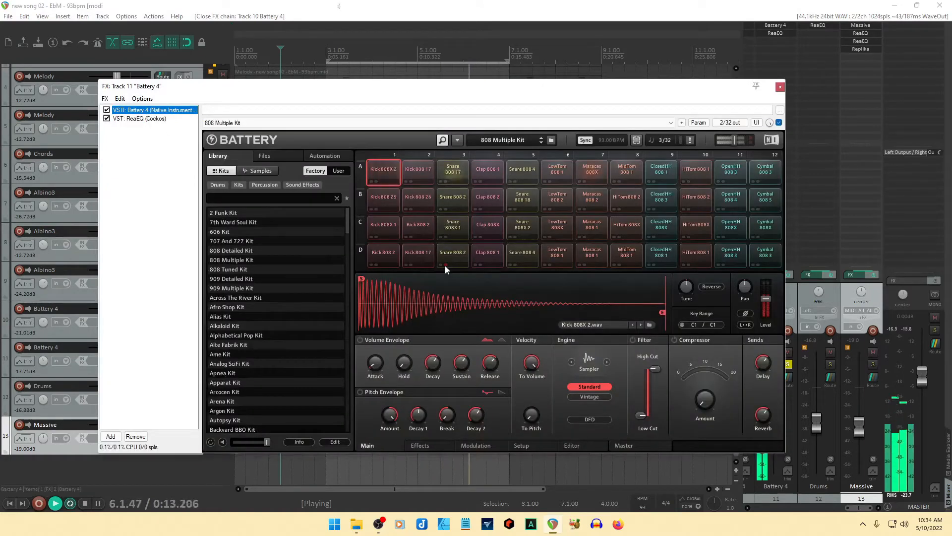
click(451, 177)
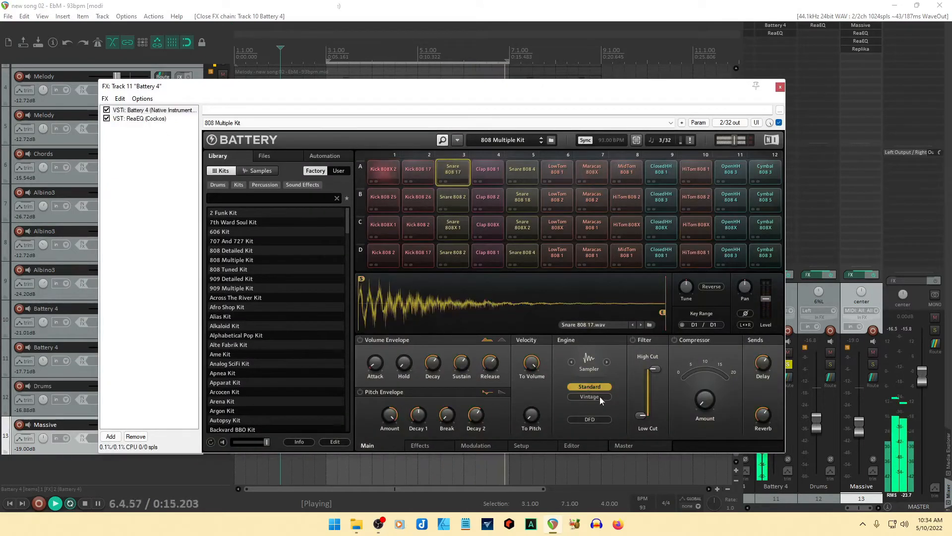
drag(766, 299, 766, 299)
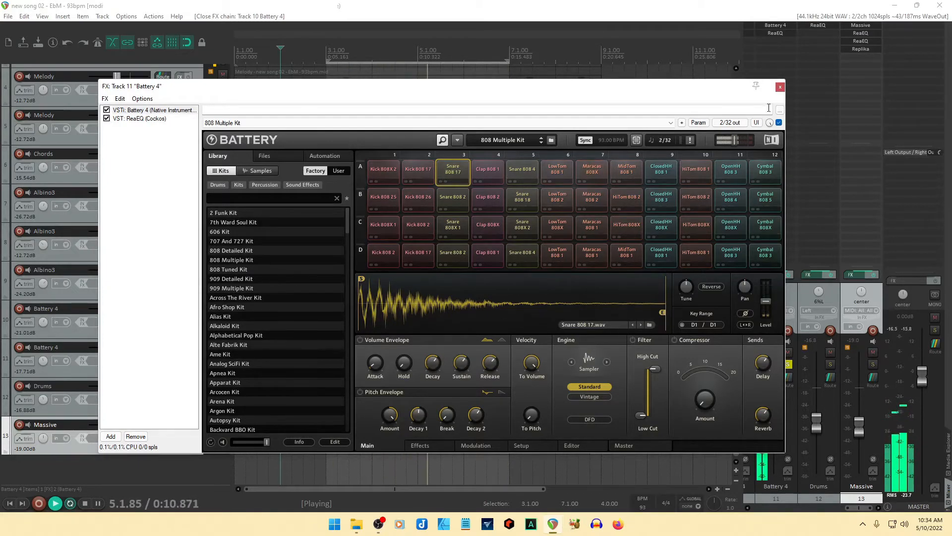
click(780, 88)
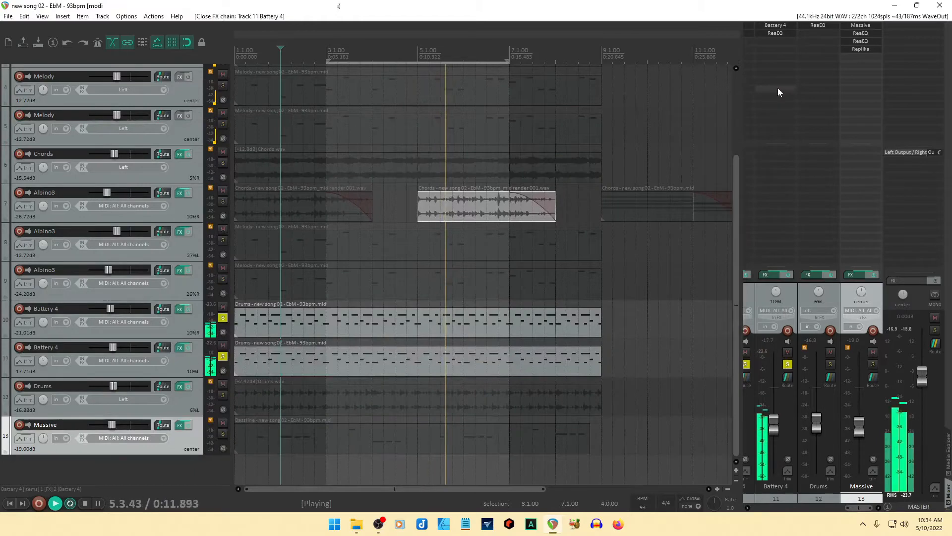
Add Massive, the Chords audio and the track 7 Albino3 to the solo, and extend the loop selection to bars 1 through 9.
click(222, 435)
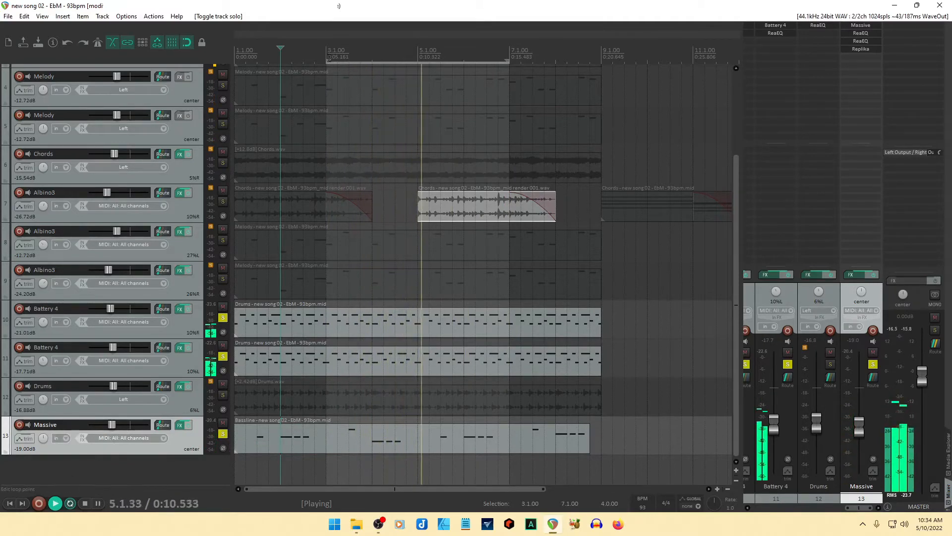
drag(326, 61, 236, 61)
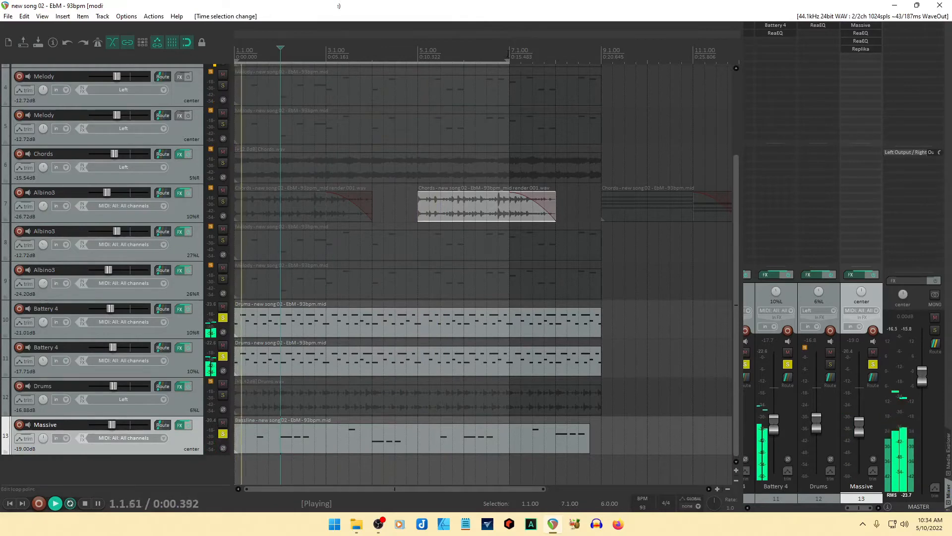
drag(510, 61, 602, 59)
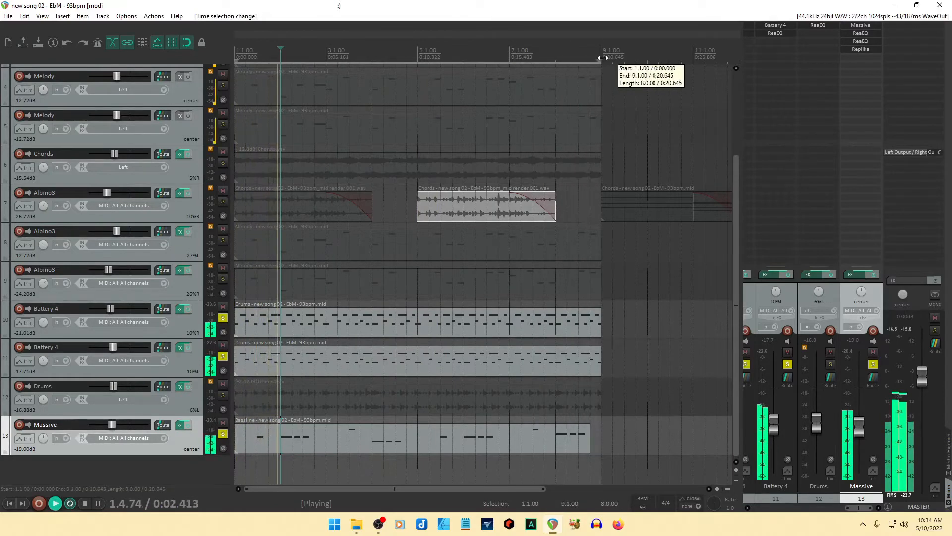
click(223, 163)
click(223, 201)
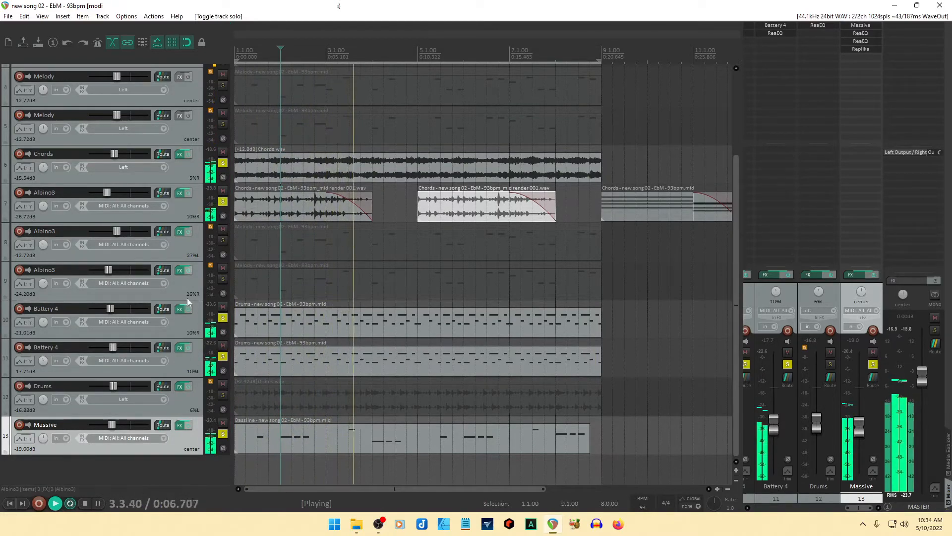
Move the Drums audio track up so it sits directly above the Chords audio track.
click(188, 403)
drag(186, 403, 185, 157)
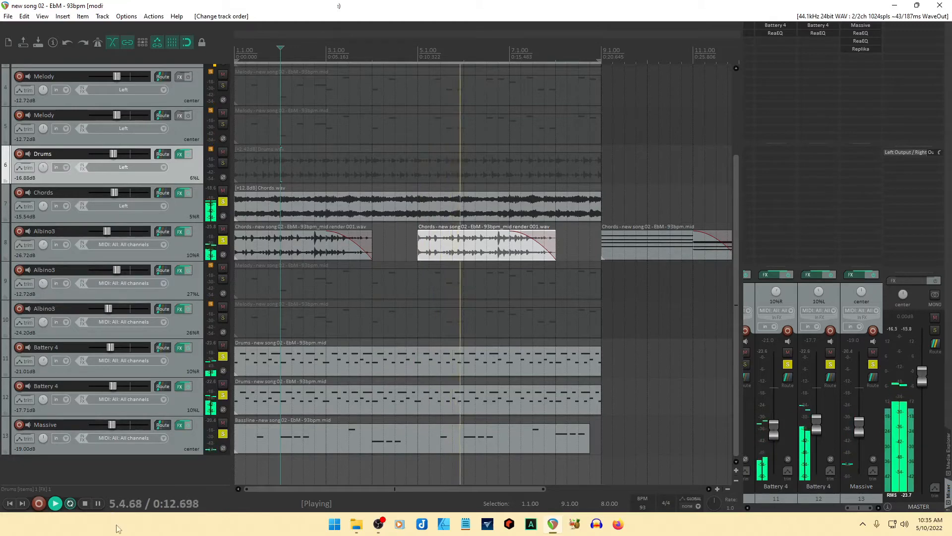
click(165, 483)
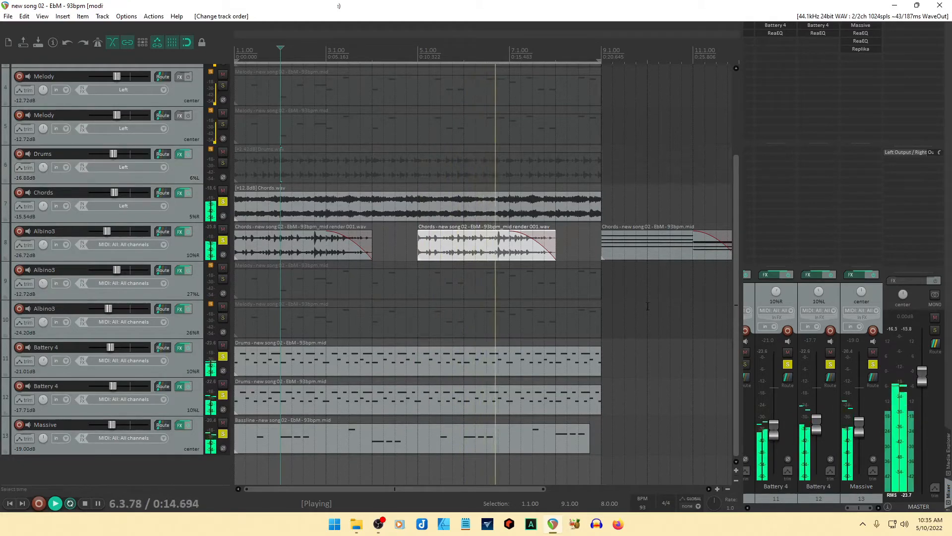
Delete the leftover Chords MIDI after bar 9 on the Albino3 track below the Chords audio.
click(647, 257)
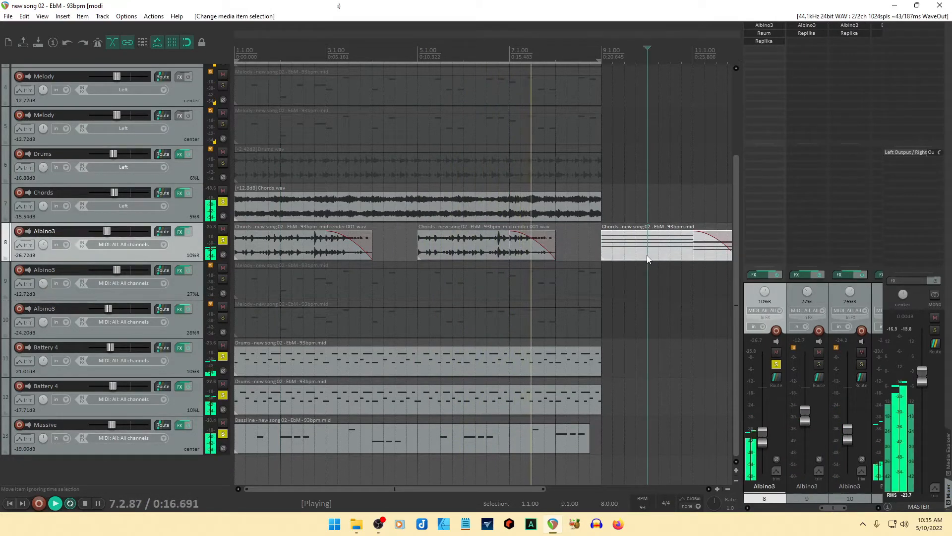
key(Delete)
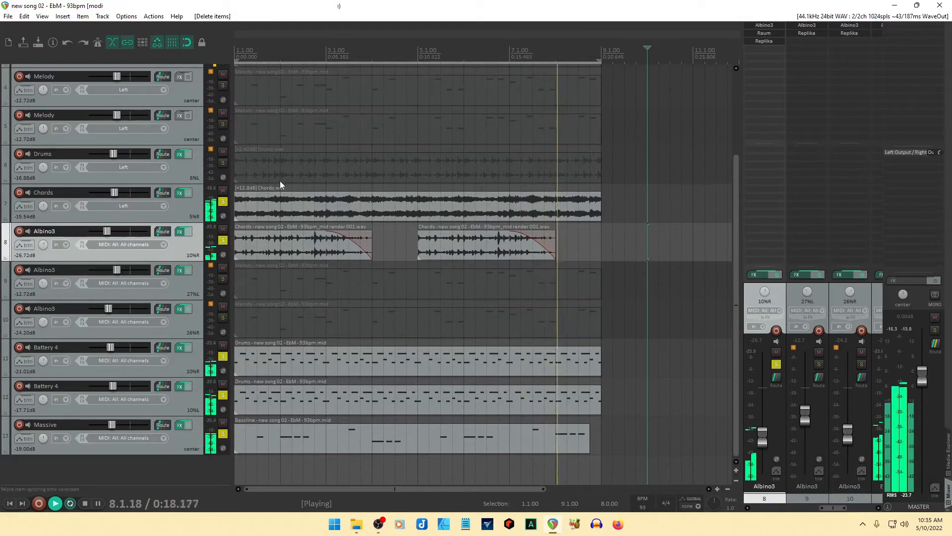
click(194, 216)
scroll(360, 151, up, 5)
scroll(360, 151, down, 6)
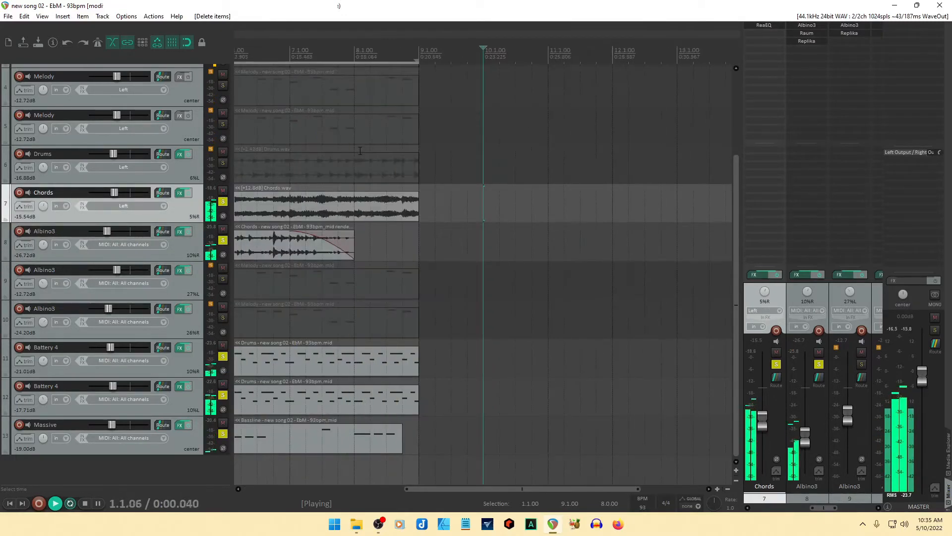
scroll(360, 151, up, 2)
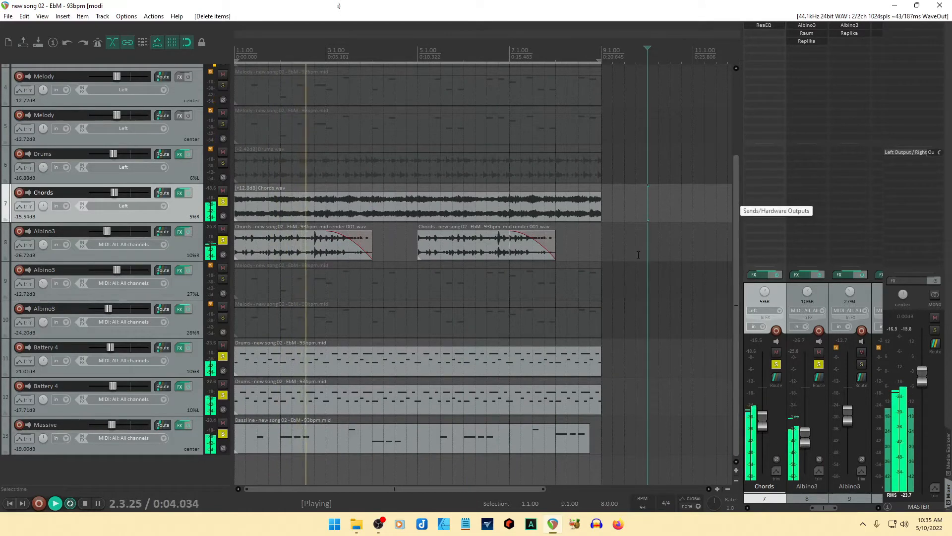
Select the Chords MIDI item on track 1 and insert Predator 3 as a virtual instrument on a new track.
scroll(605, 253, down, 2)
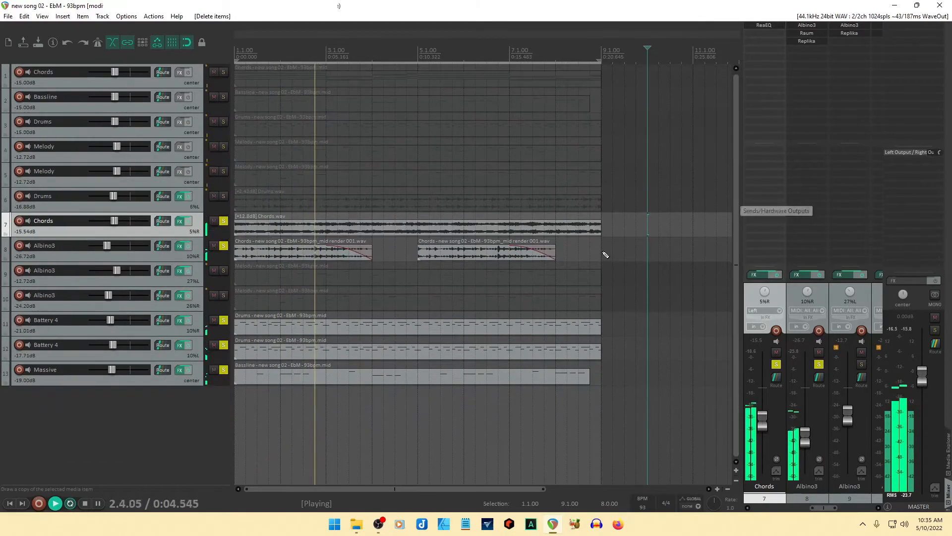
click(392, 78)
right_click(181, 419)
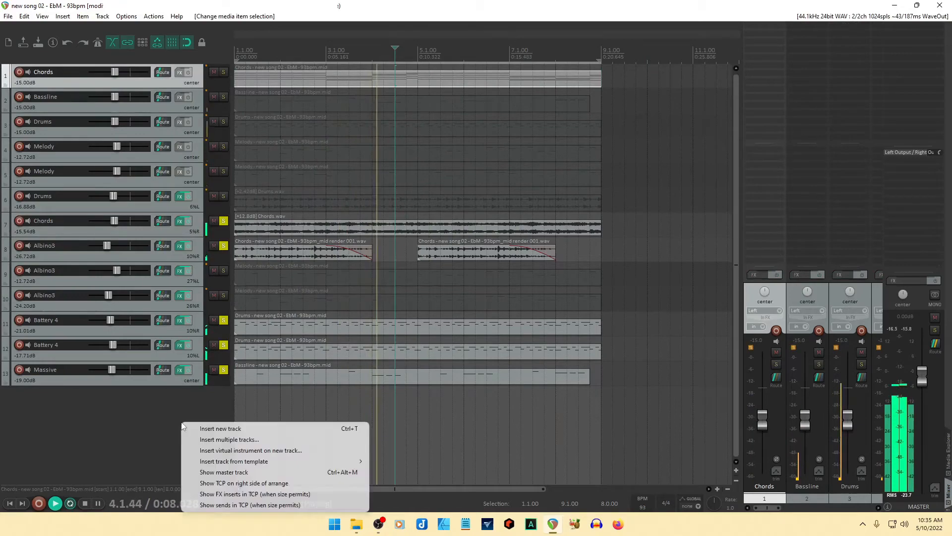
click(260, 450)
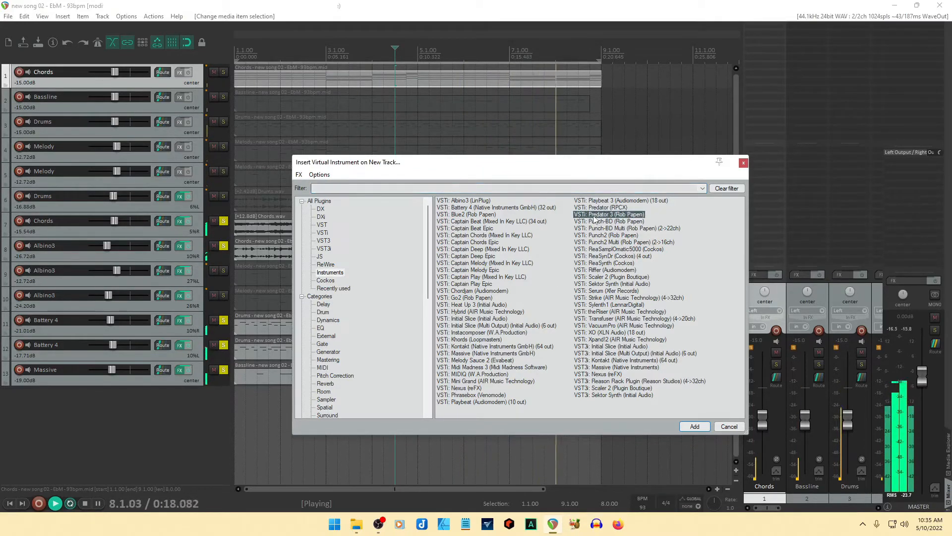
click(692, 426)
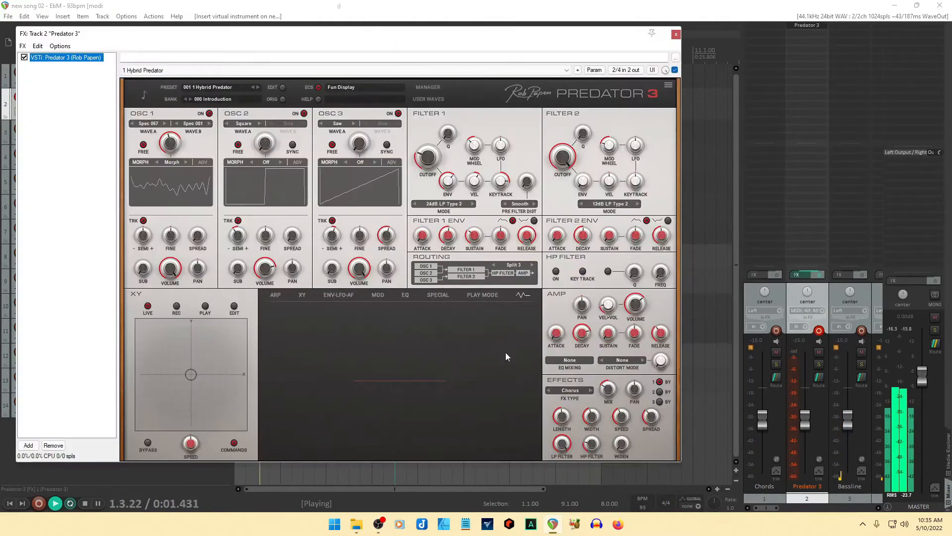
Load the DryDryDry Arp preset from Predator 3's Arp category and move its track below the first Albino3 track.
click(428, 87)
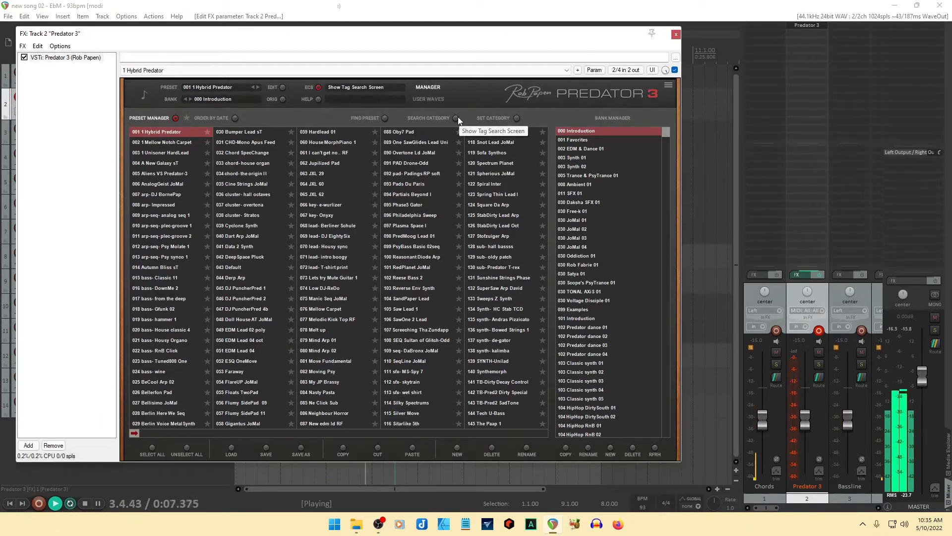
click(385, 118)
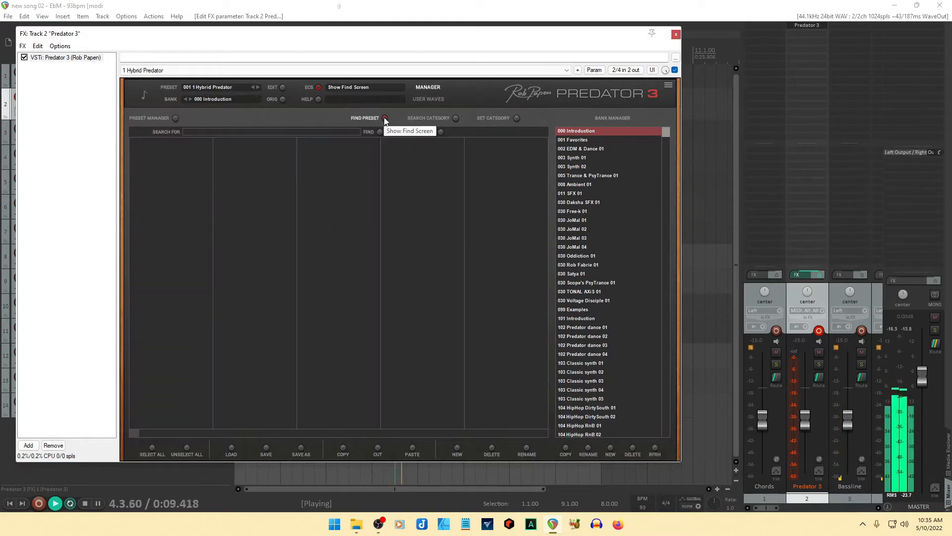
click(455, 119)
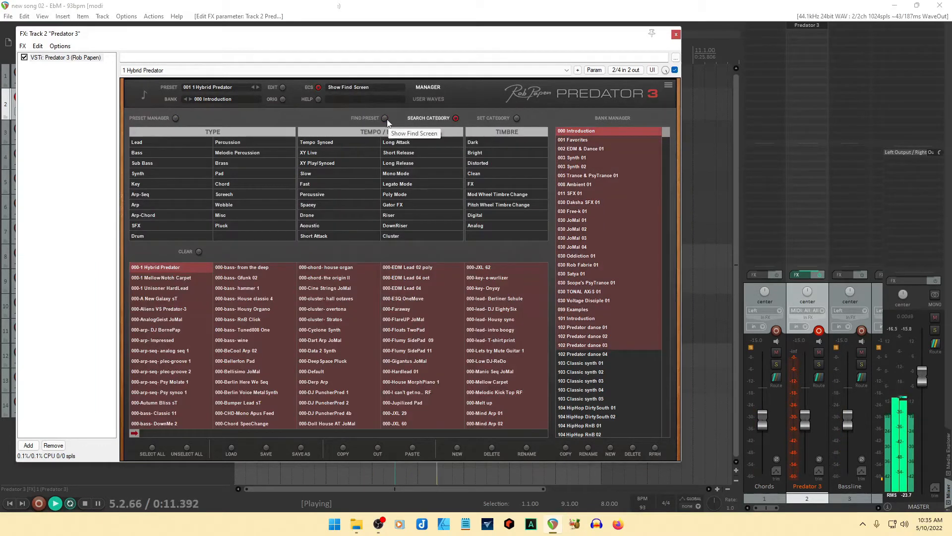
click(136, 204)
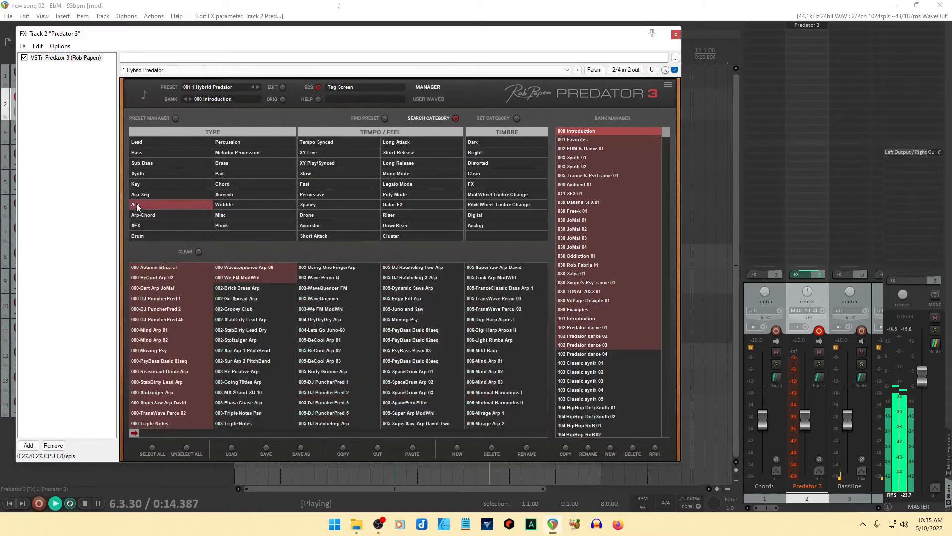
click(321, 319)
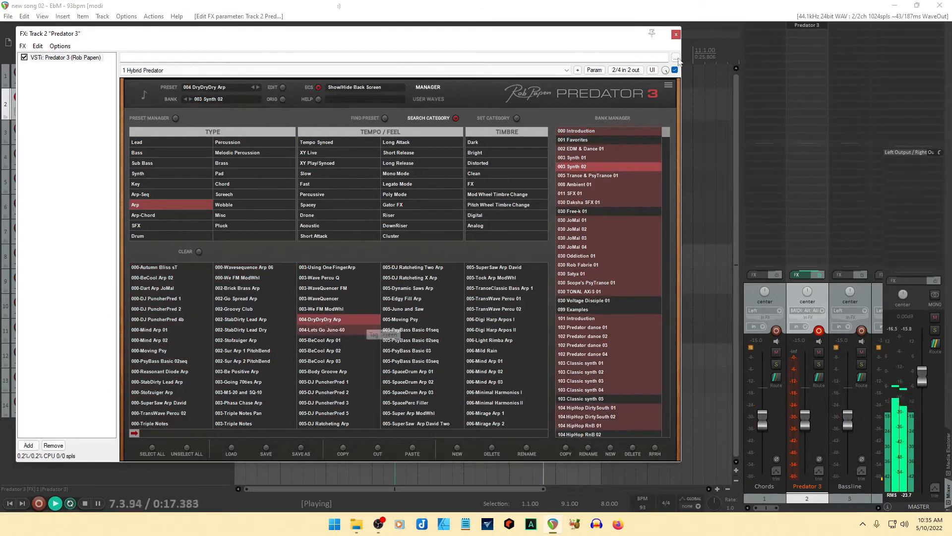
click(676, 35)
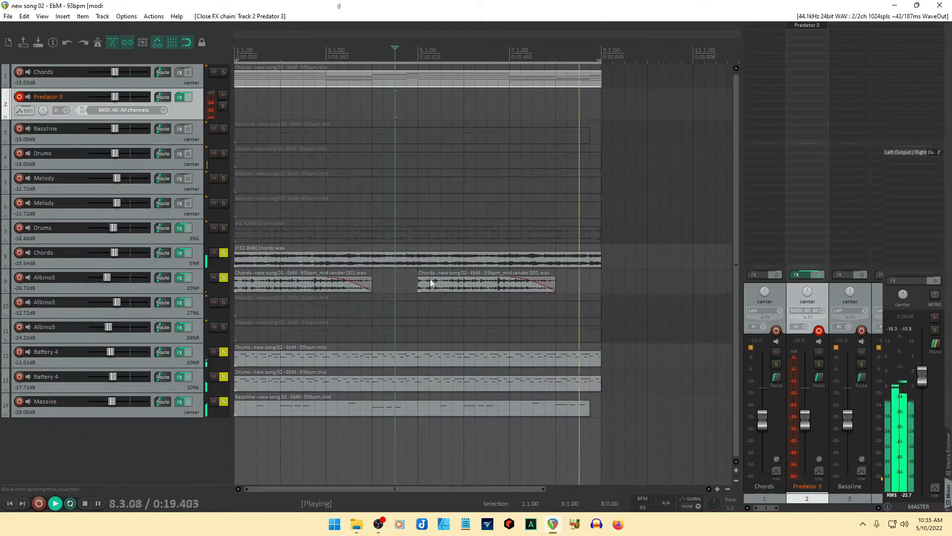
drag(187, 112, 185, 293)
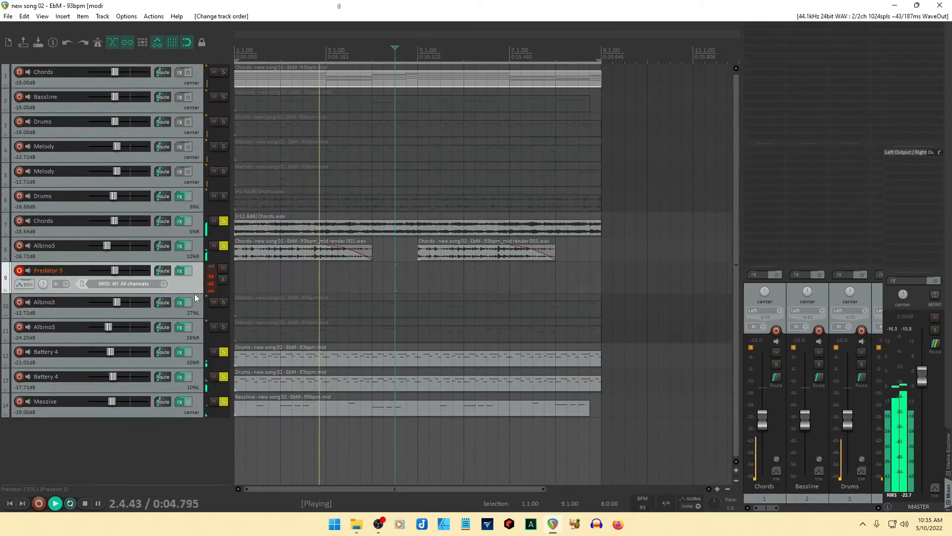
Copy the Chords MIDI item from track 1 onto the Predator 3 track and solo that track.
click(290, 82)
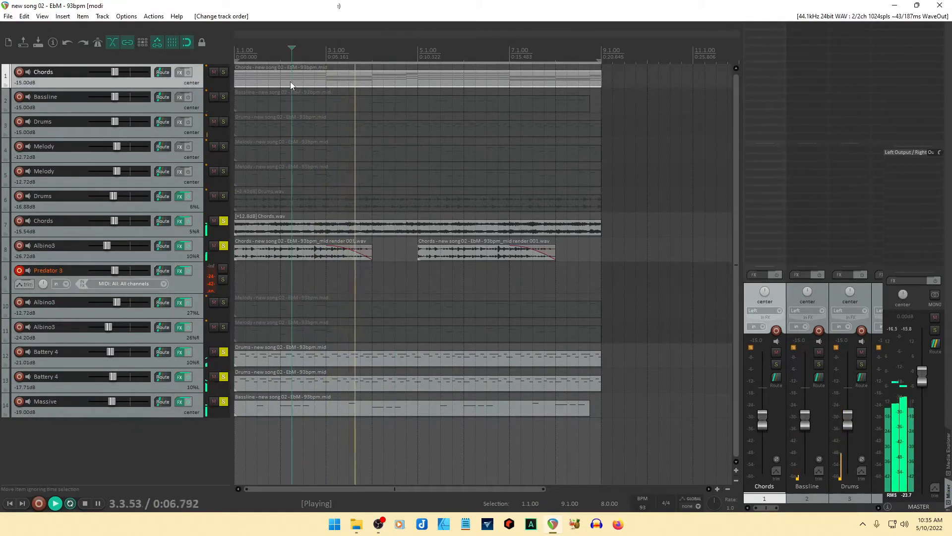
drag(290, 81, 212, 286)
click(222, 279)
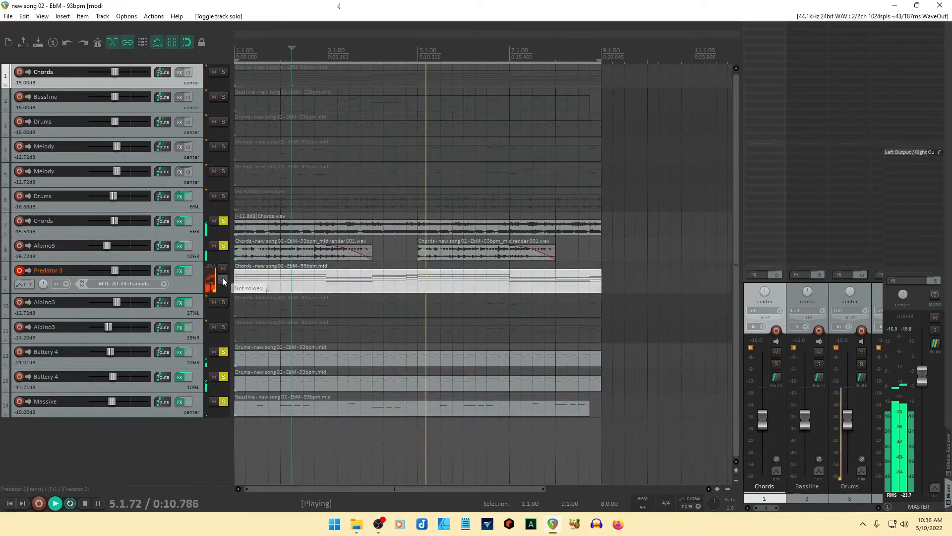
click(188, 284)
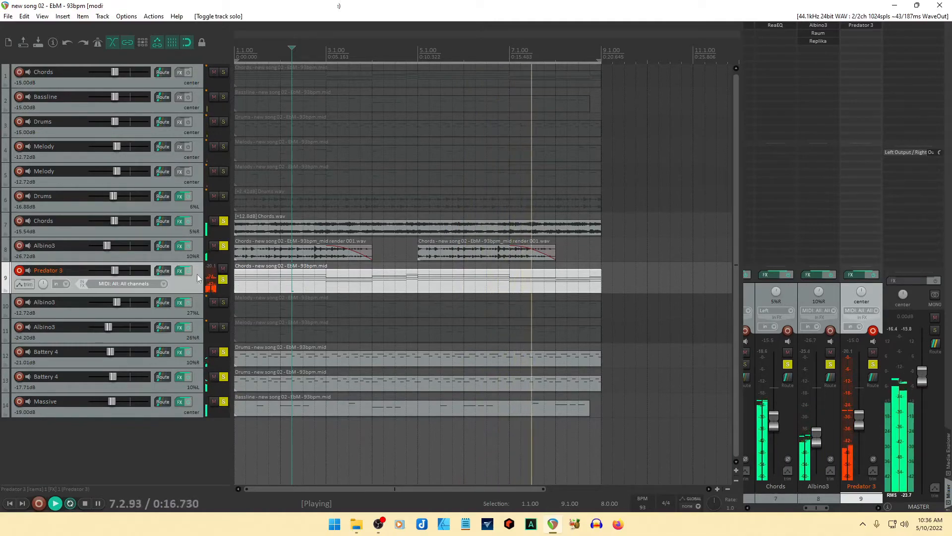
Load the BeCool Arp 02 preset from the Arp category in Predator 3.
click(180, 271)
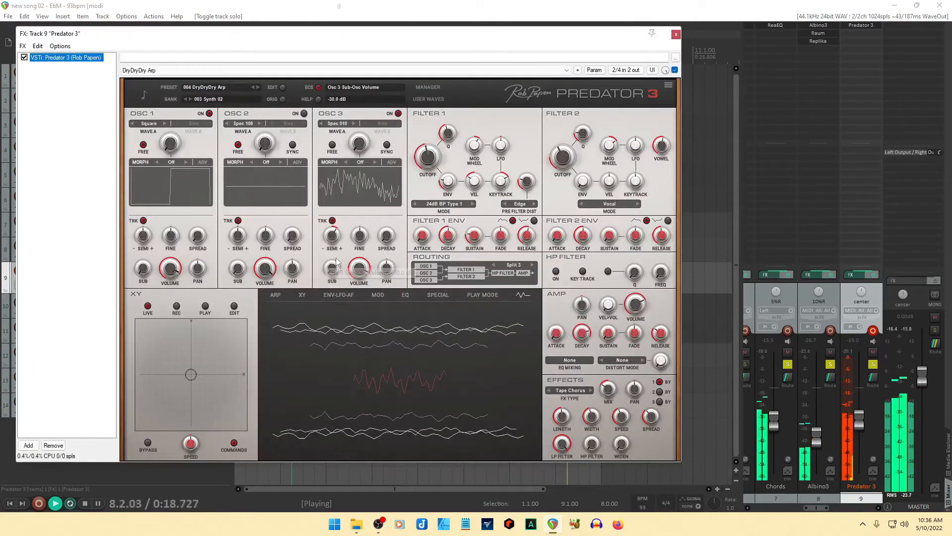
click(431, 88)
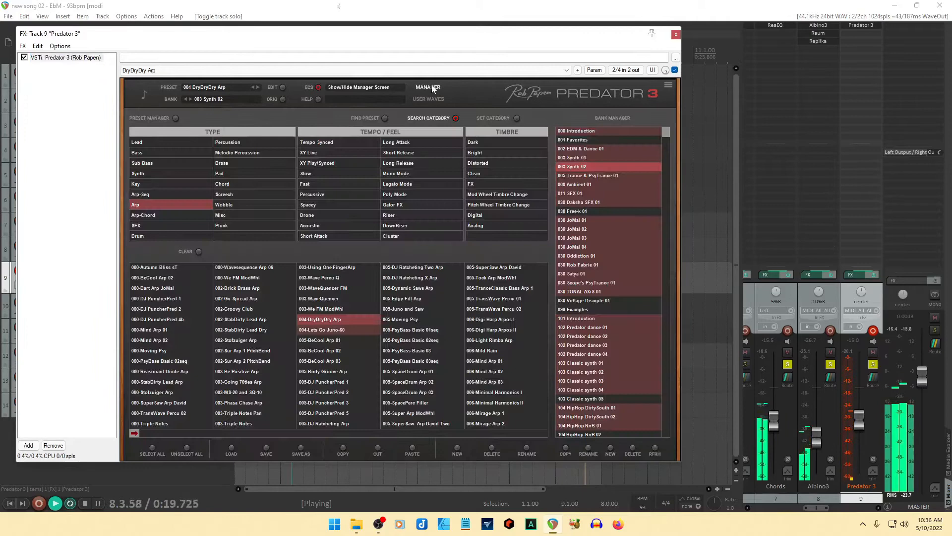
click(319, 351)
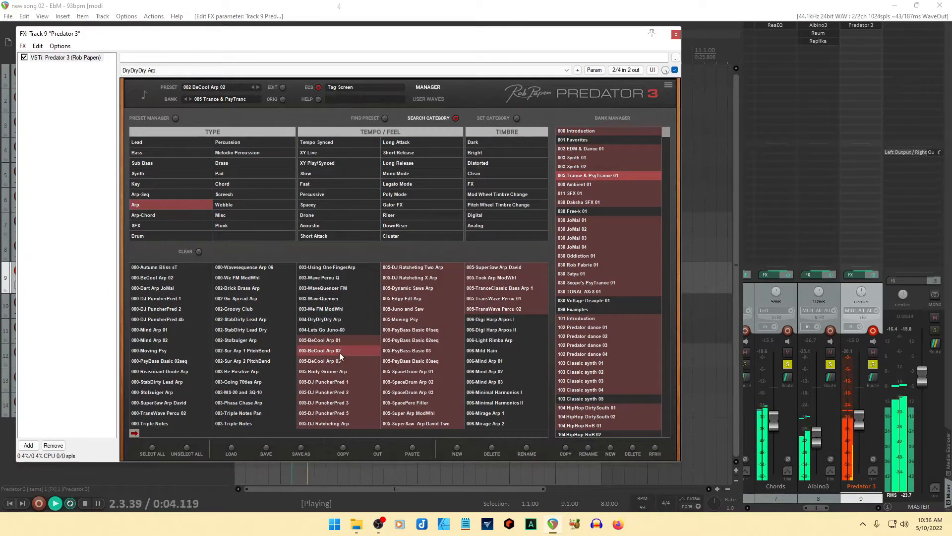
click(676, 35)
Transpose all notes of the Predator 3 track's Chords MIDI item up one octave.
double_click(377, 288)
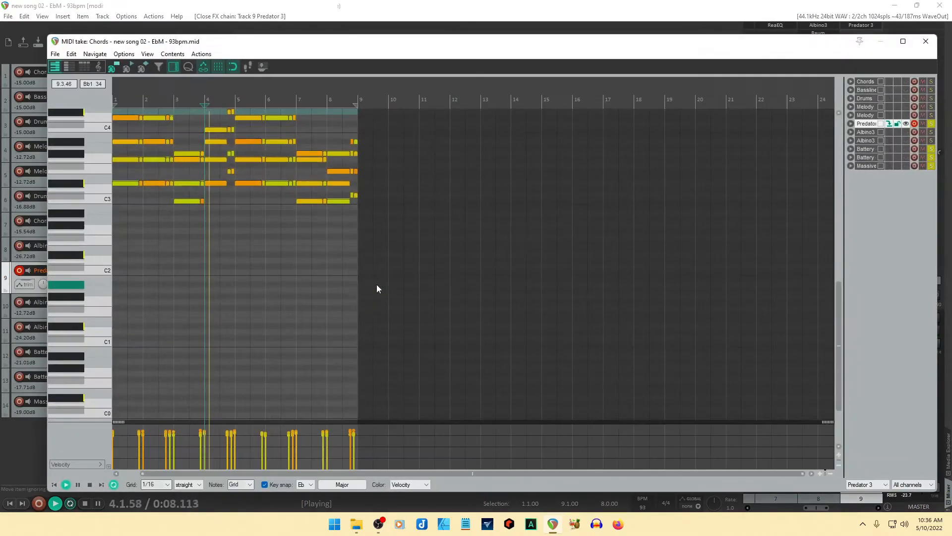
drag(838, 400, 836, 358)
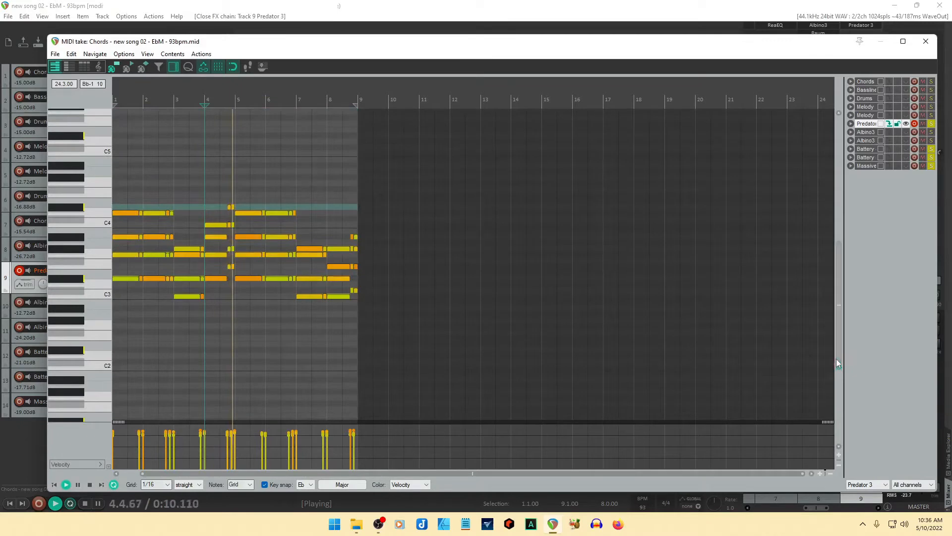
drag(120, 176, 468, 356)
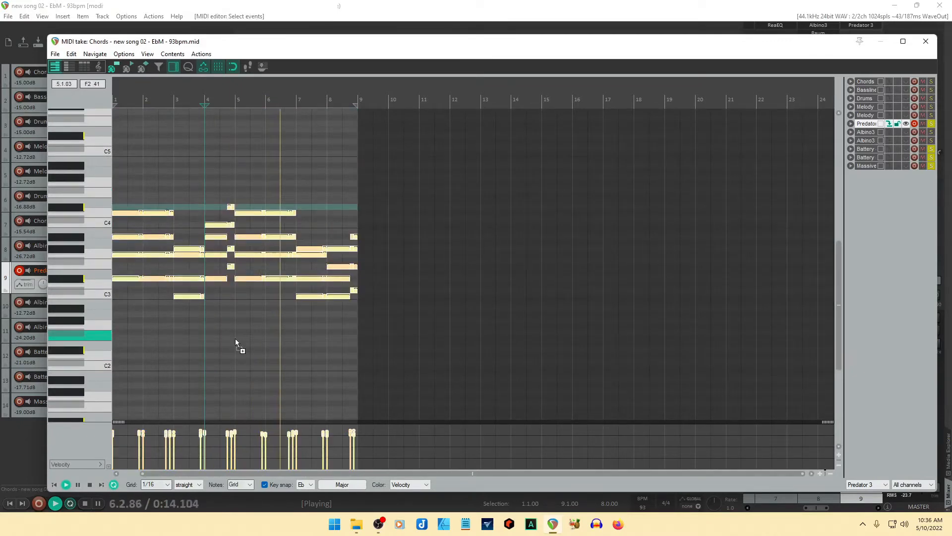
key(Up)
key(Up)
key(Up)
key(Up)
key(Up)
key(Up)
key(Up)
key(Up)
key(Up)
key(Up)
key(Down)
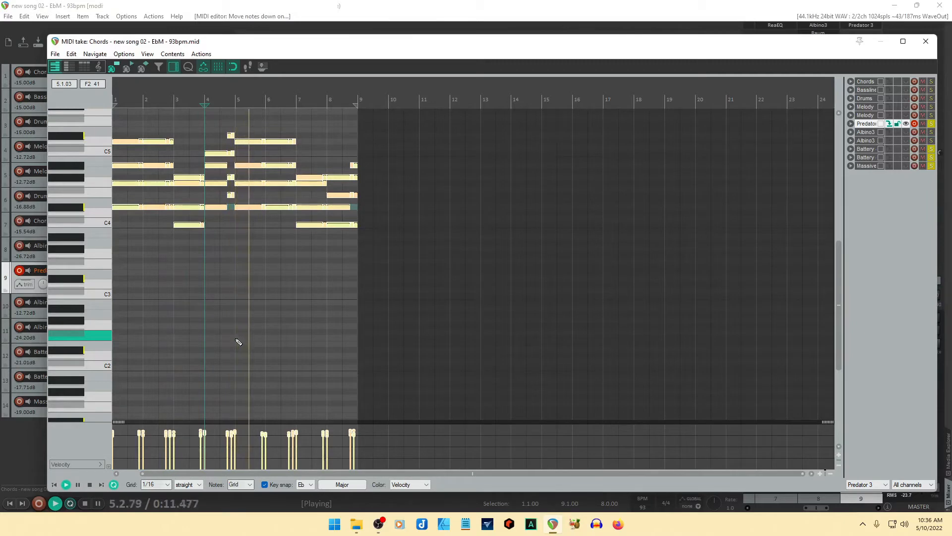
Delete the lowest chord notes in bars 1 to 3 of the Predator 3 MIDI item.
drag(118, 195, 171, 247)
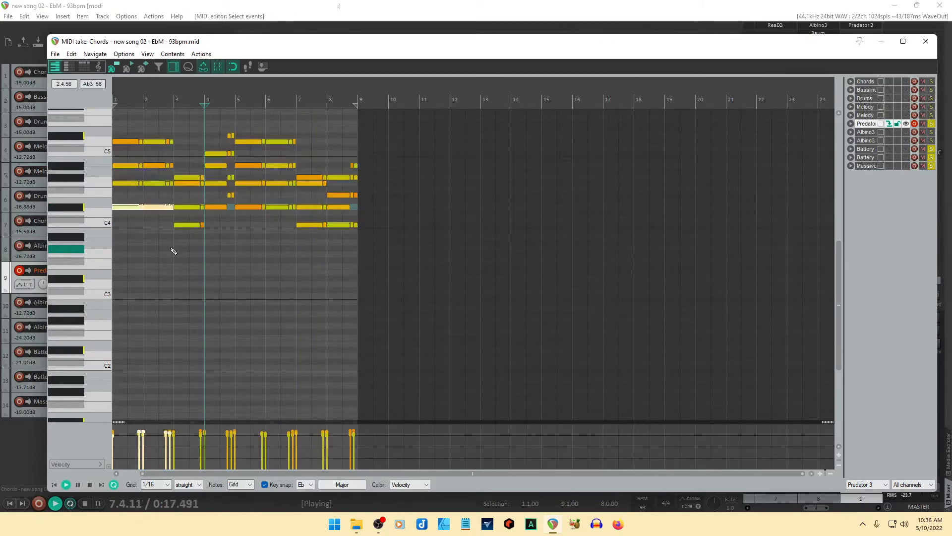
key(Delete)
drag(161, 218, 198, 243)
key(Delete)
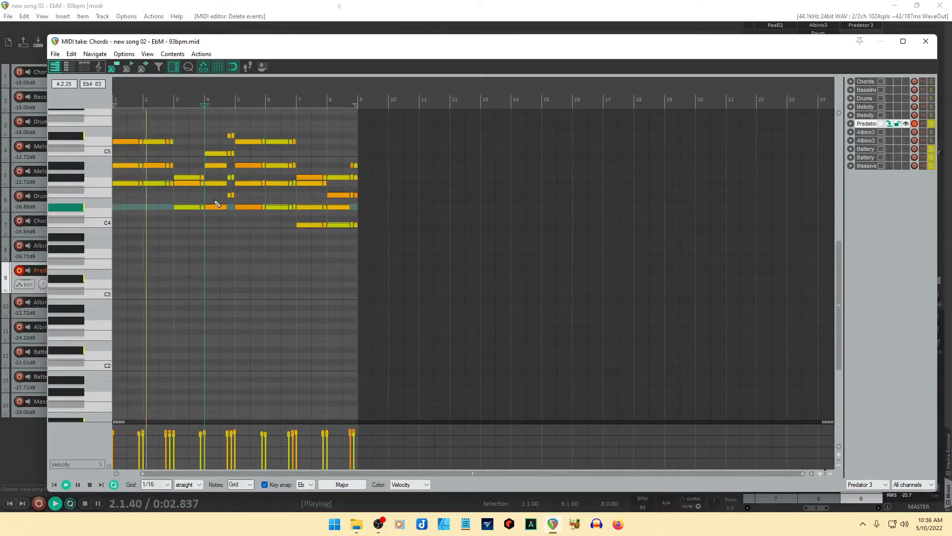
Delete the lowest chord notes in bars 4 to 6 of the Predator 3 MIDI item.
drag(209, 199, 233, 226)
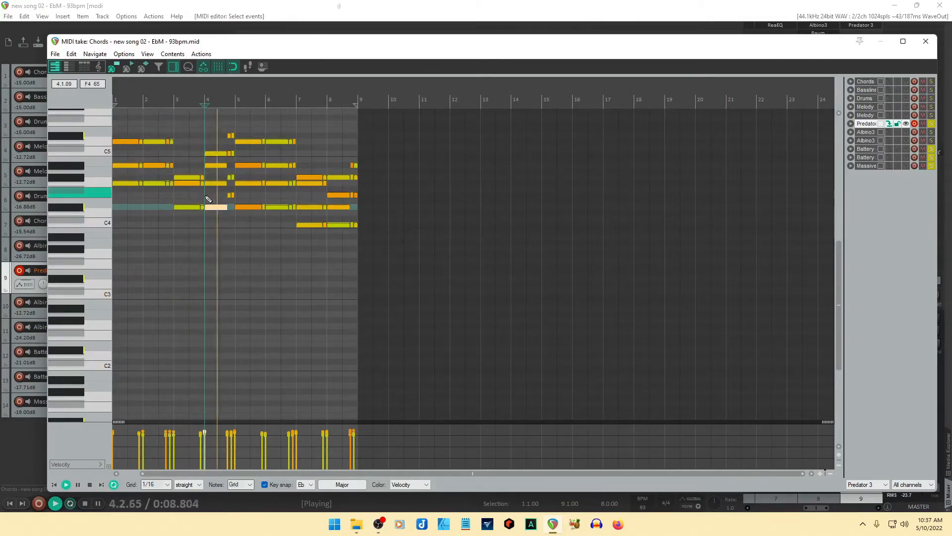
scroll(206, 199, up, 1)
scroll(206, 199, up, 3)
scroll(206, 200, up, 2)
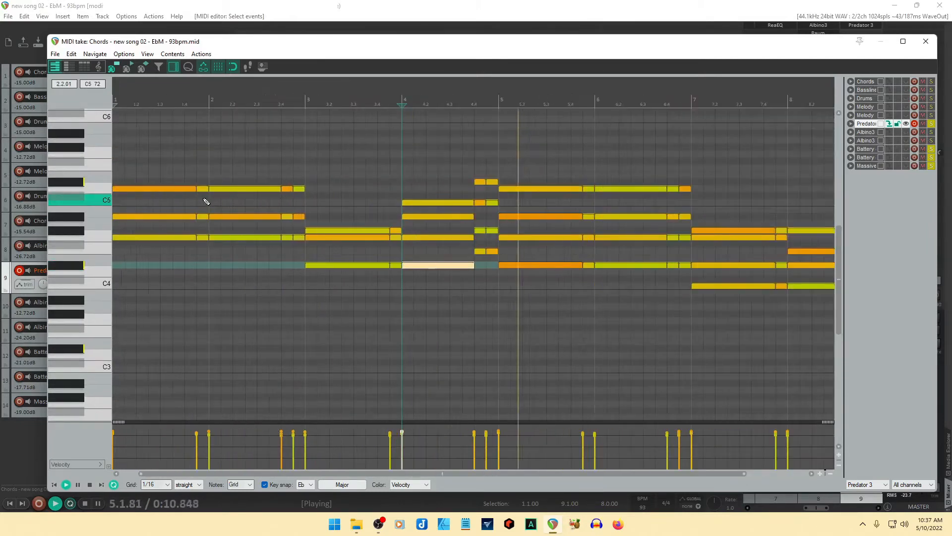
drag(405, 248, 495, 308)
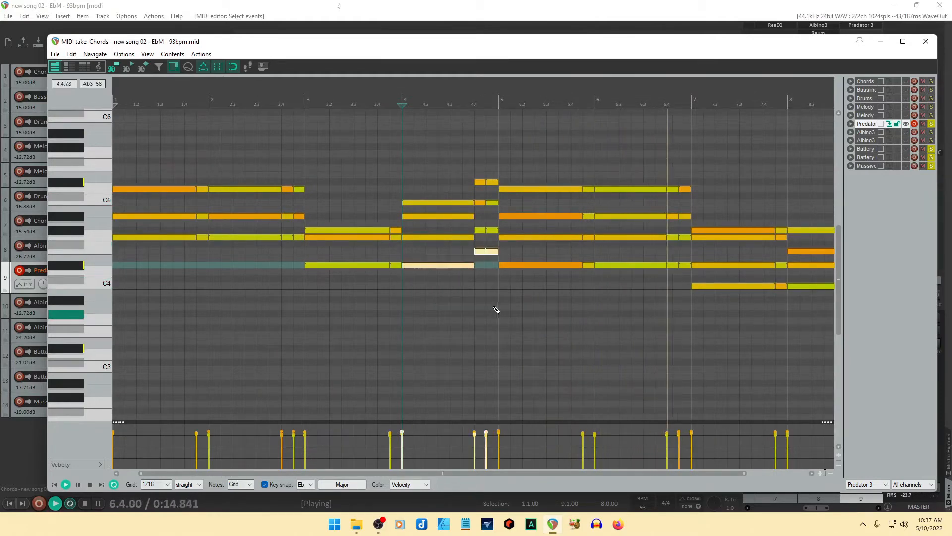
key(Delete)
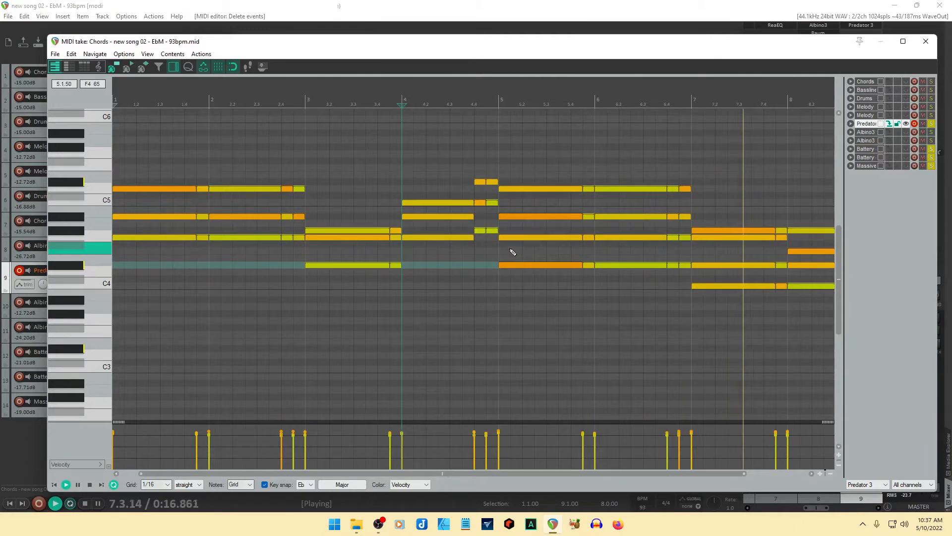
drag(499, 248, 686, 300)
key(Delete)
Delete the lowest chord notes in bars 7 and 8 and close the MIDI editor.
drag(441, 472, 627, 475)
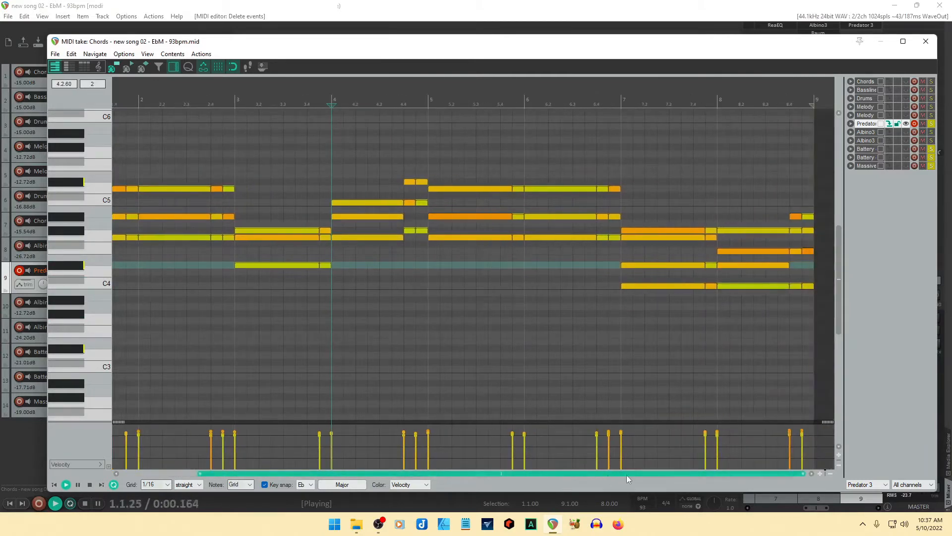
drag(646, 280, 808, 314)
key(Delete)
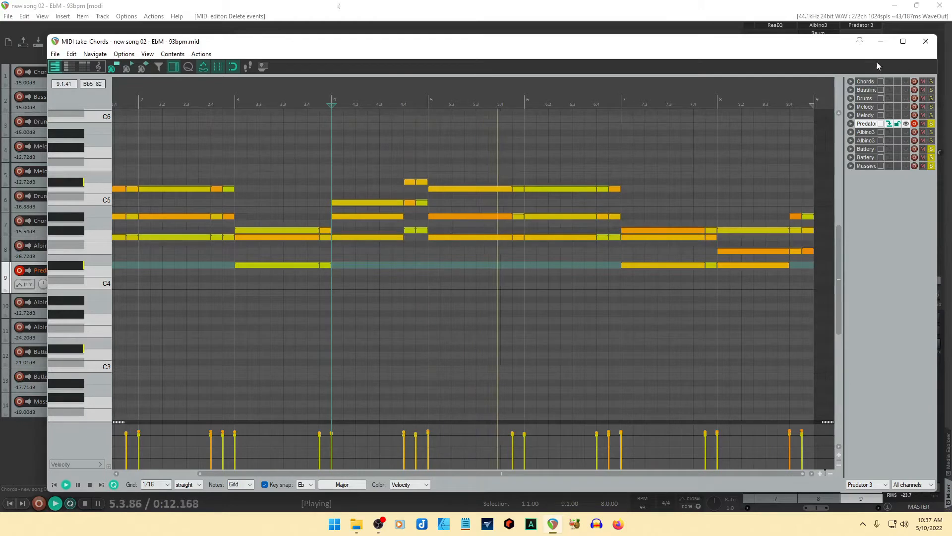
click(926, 41)
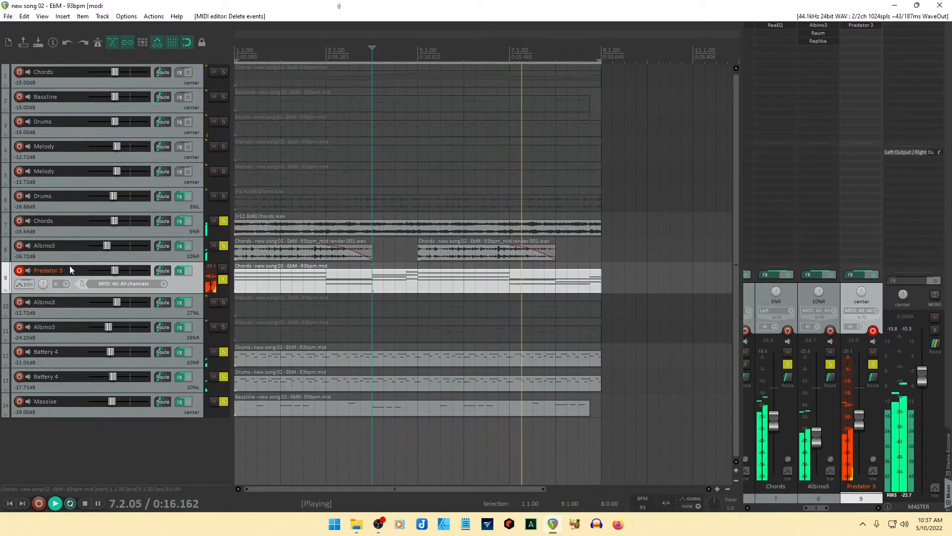
Disarm recording on the Predator 3 track and set its volume to -12.24 dB.
click(20, 270)
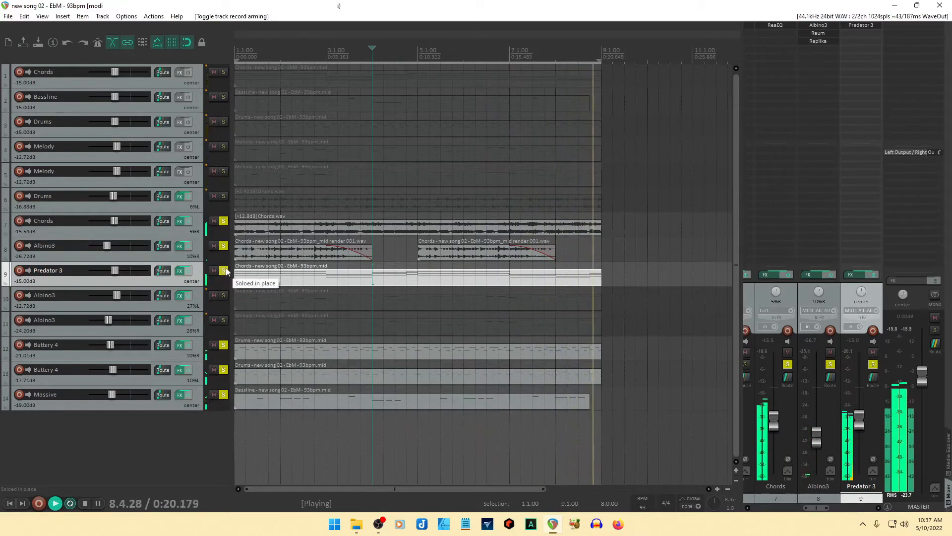
drag(110, 272, 113, 272)
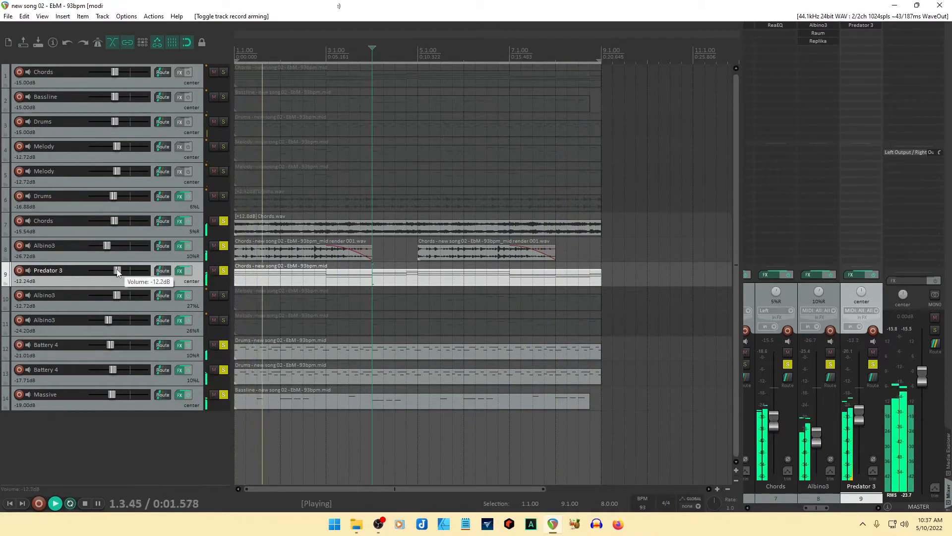
Audition the WaveQuencer, Groovy Club, Mind Arp 01 and Body Groove Arp presets in Predator 3, and load Mild Rain.
click(180, 271)
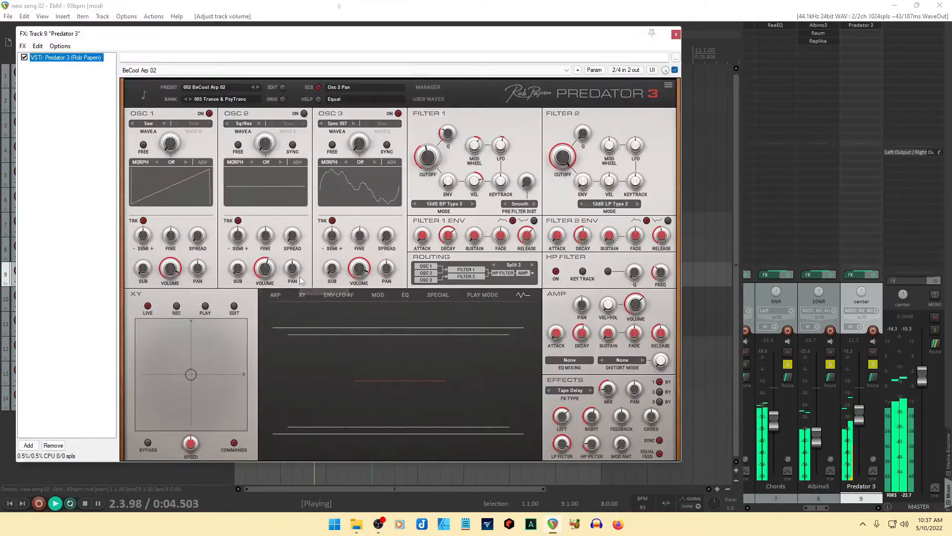
click(429, 89)
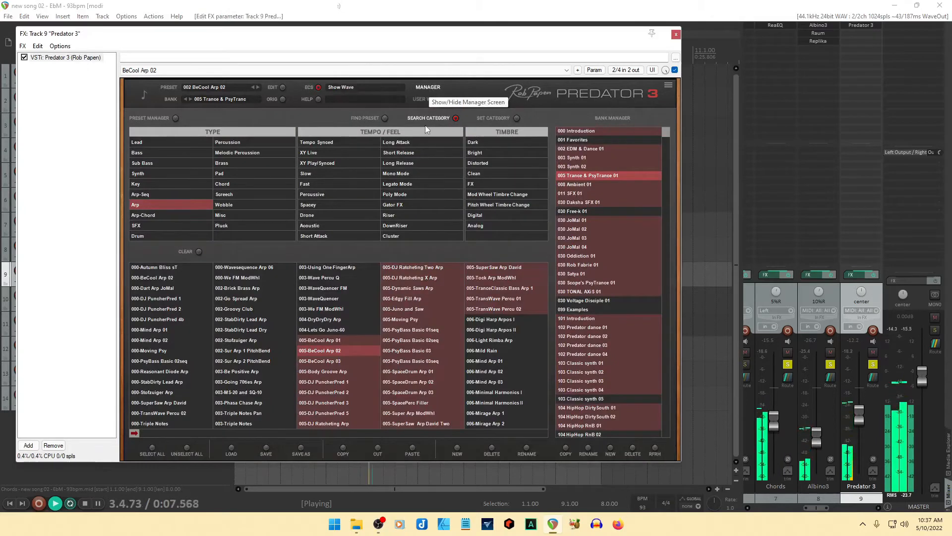
click(318, 299)
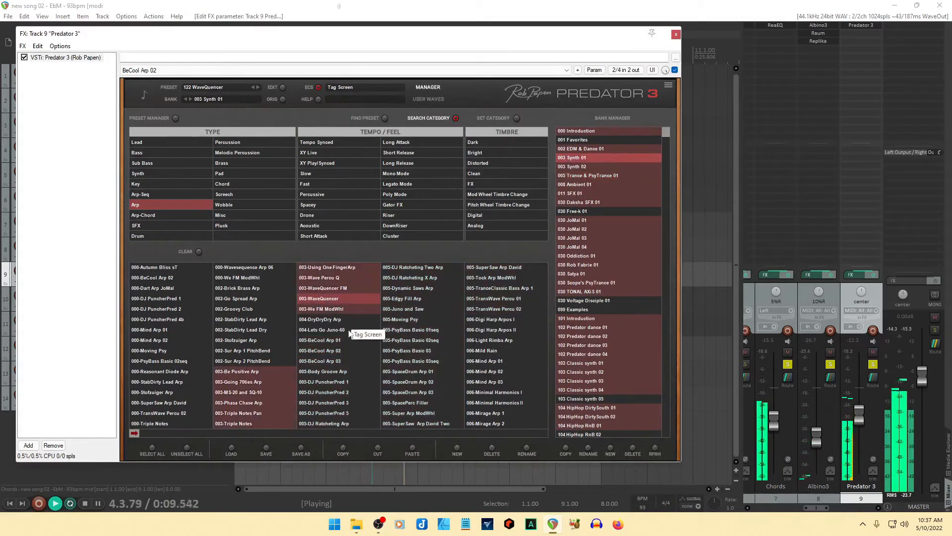
click(239, 309)
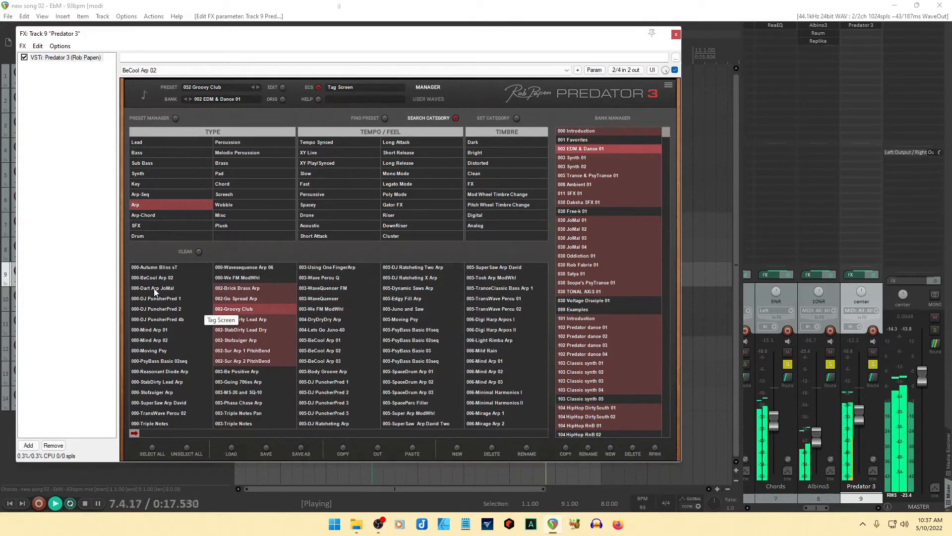
click(156, 331)
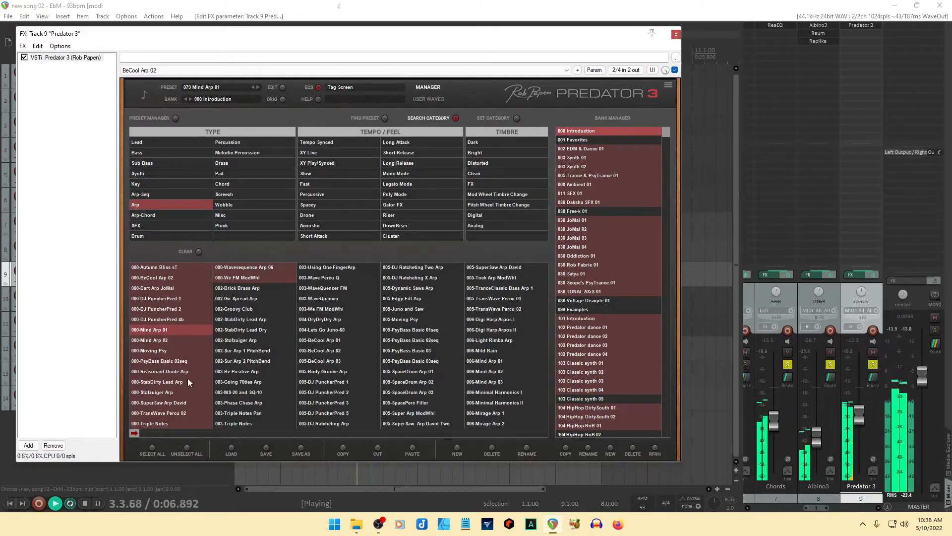
click(323, 371)
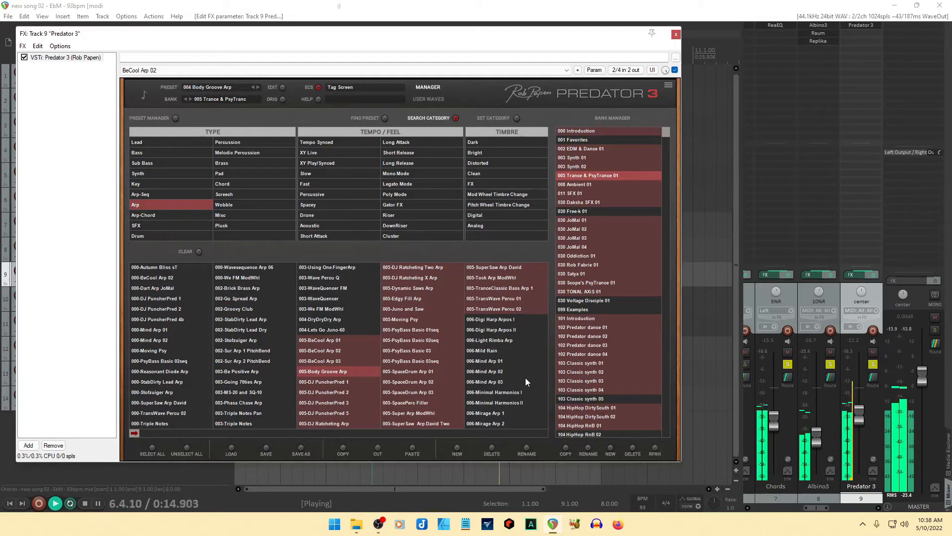
click(483, 350)
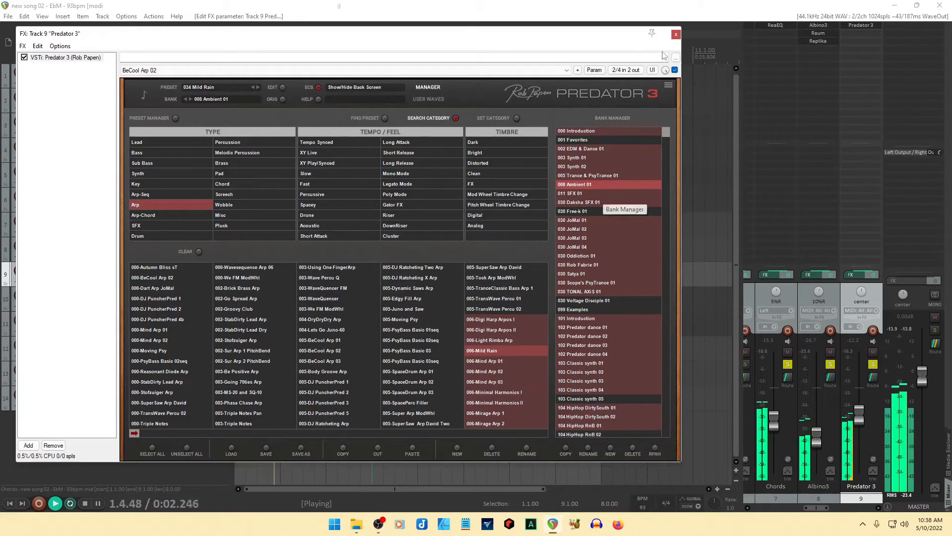
click(676, 35)
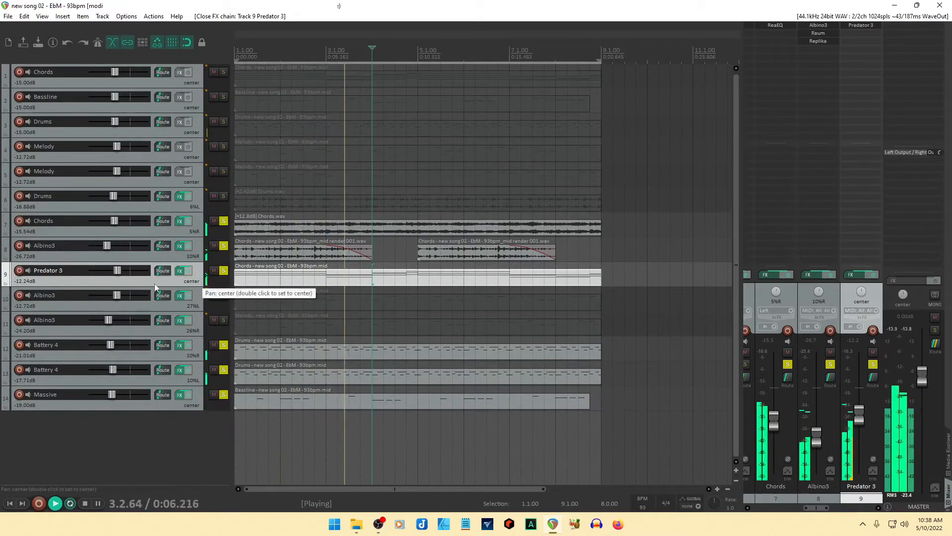
Open the routing settings of the Predator 3 track.
click(162, 270)
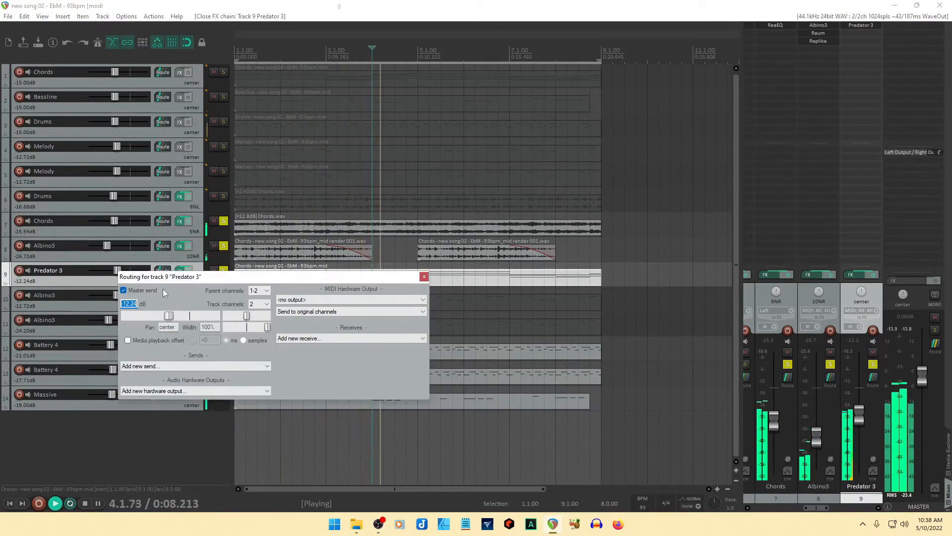
Set the Predator 3 track's volume to -13 dB and raise the master volume to about +3.36 dB.
text(-13)
key(Return)
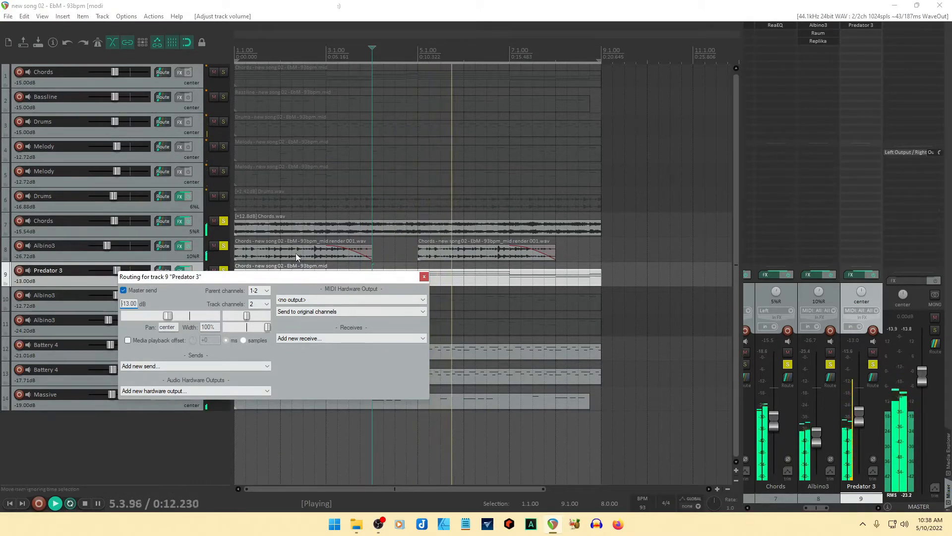
click(424, 276)
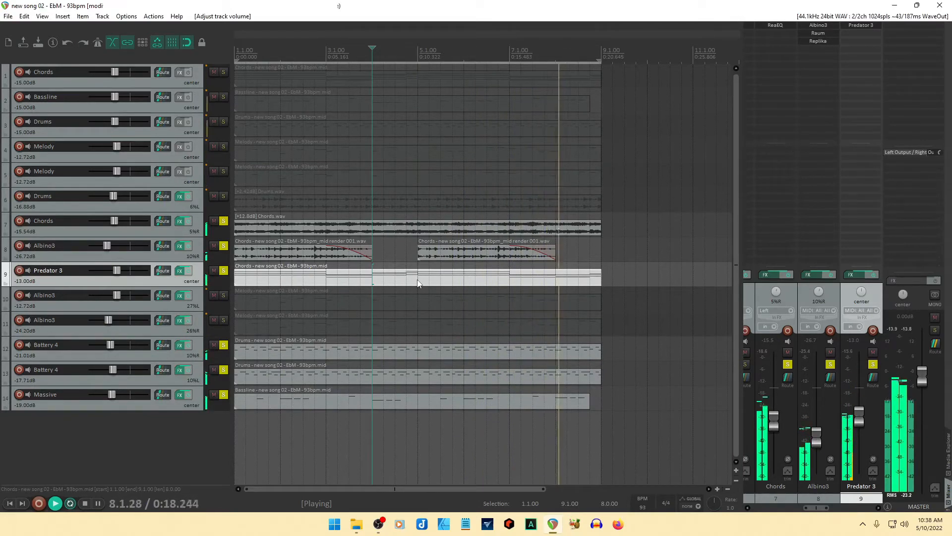
drag(922, 378, 922, 366)
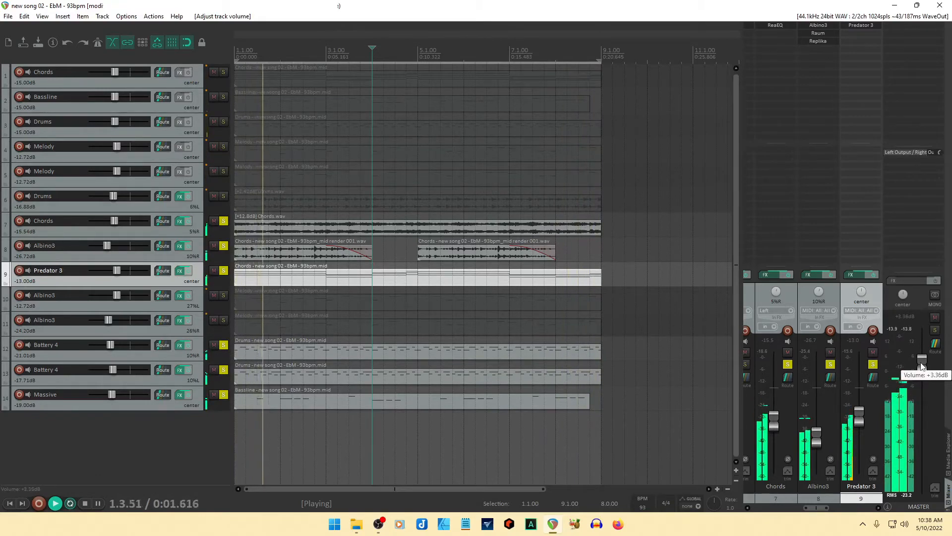
click(198, 457)
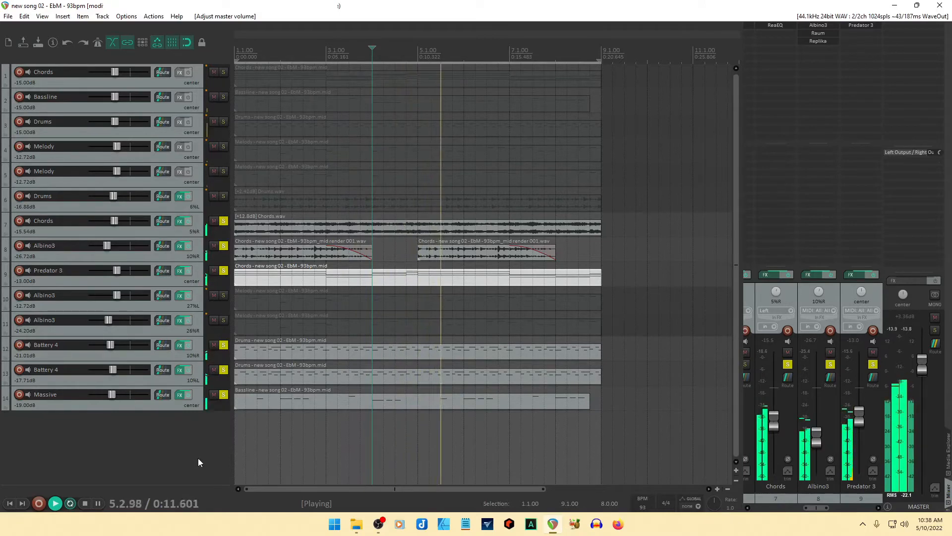
Clear all solos, solo only the Battery 4 drum track 13, and play it back.
click(195, 355)
click(194, 380)
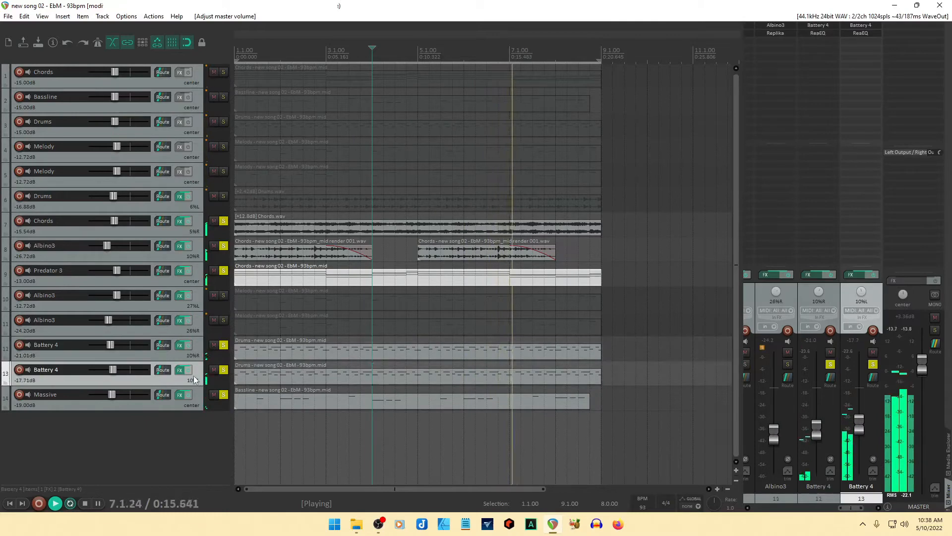
key(space)
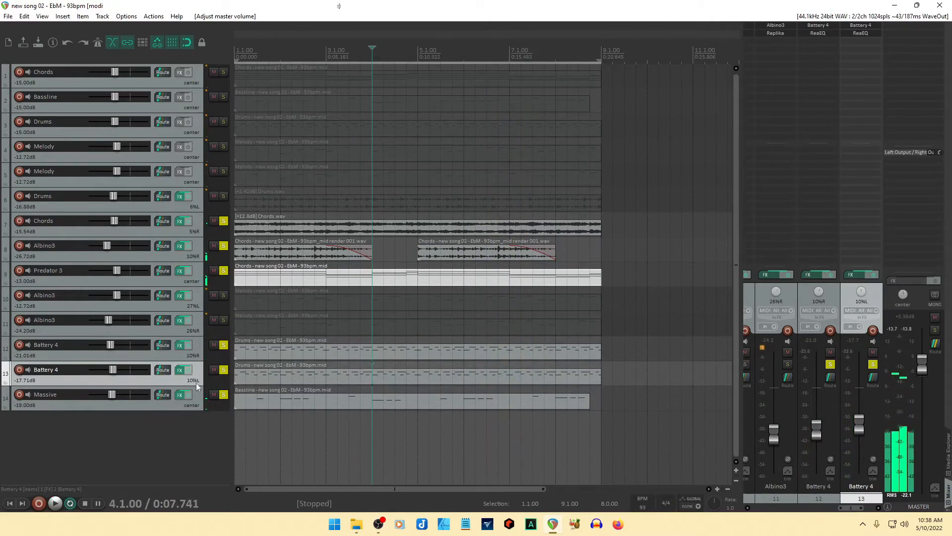
ctrl+click(224, 372)
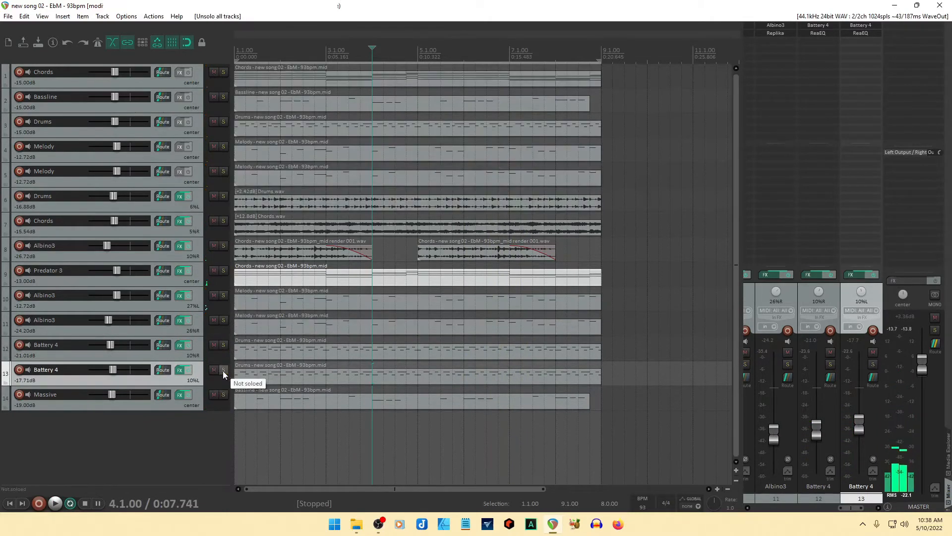
click(223, 372)
key(space)
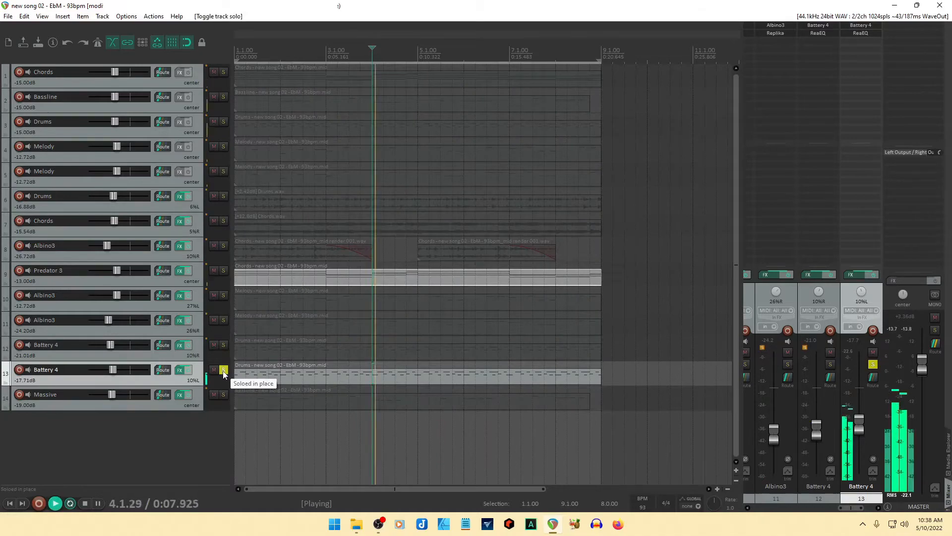
Delete every F2 note from track 13's Drums MIDI item and close its editor.
double_click(287, 380)
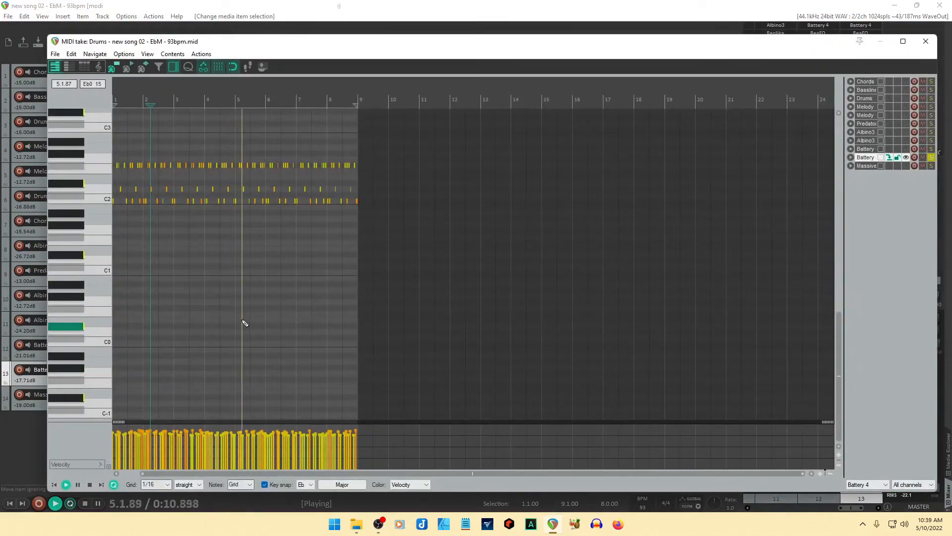
scroll(250, 311, up, 4)
scroll(252, 313, up, 3)
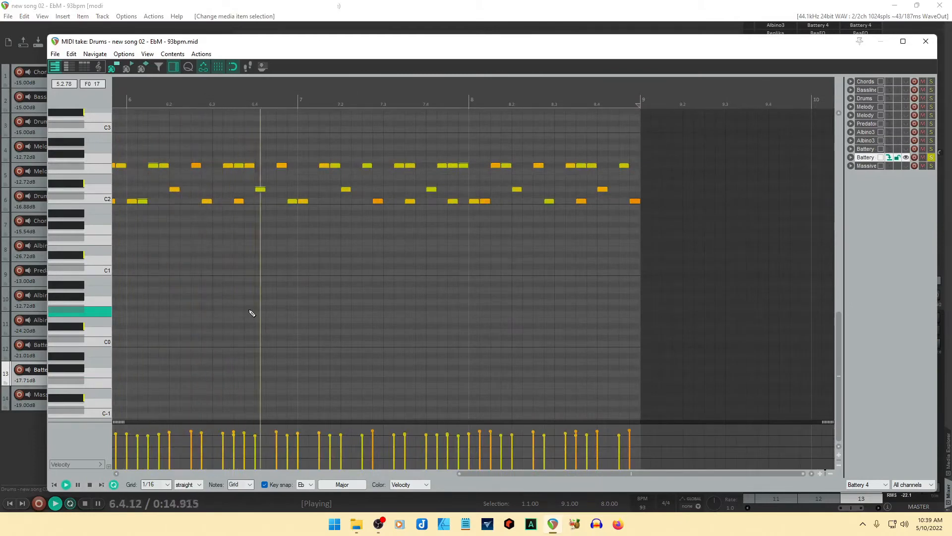
click(102, 168)
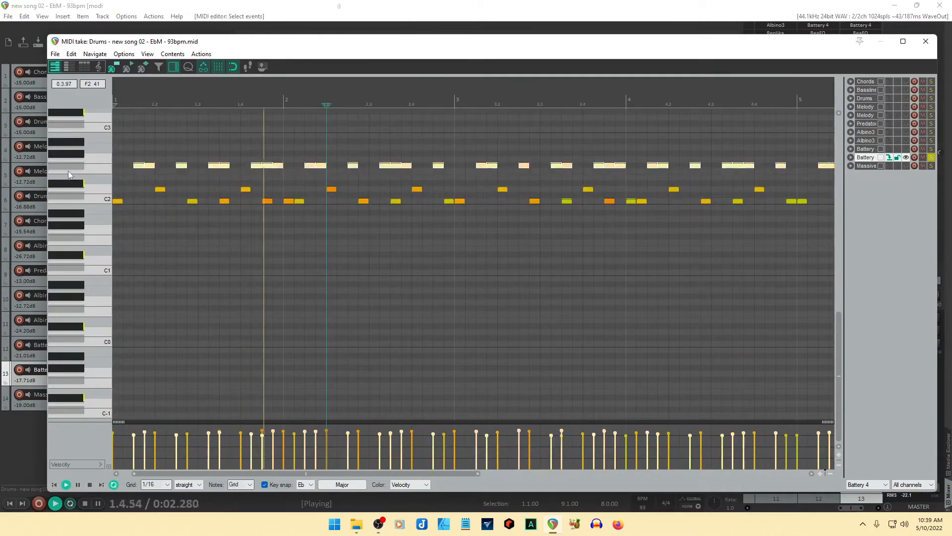
key(Delete)
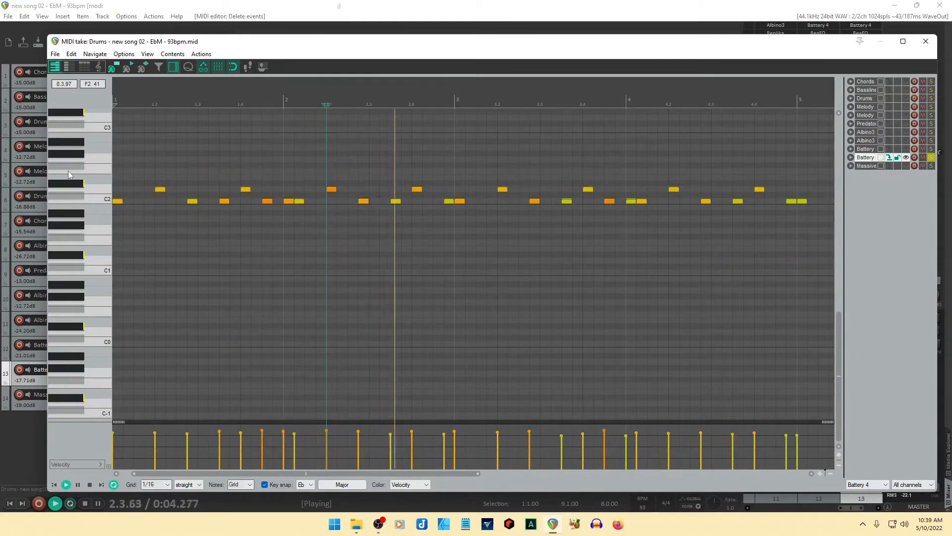
click(925, 41)
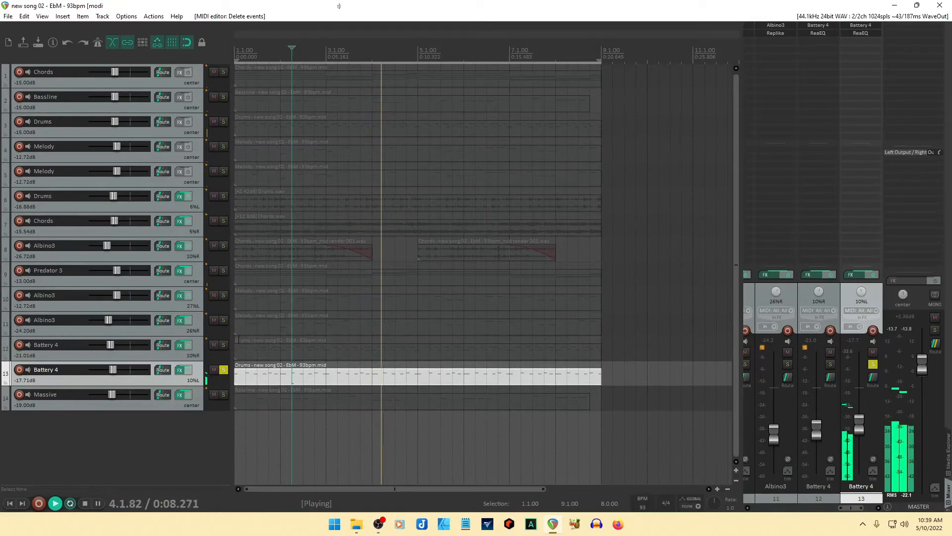
Solo Battery 4 track 12 as well and open its Drums item for MIDI editing.
click(224, 345)
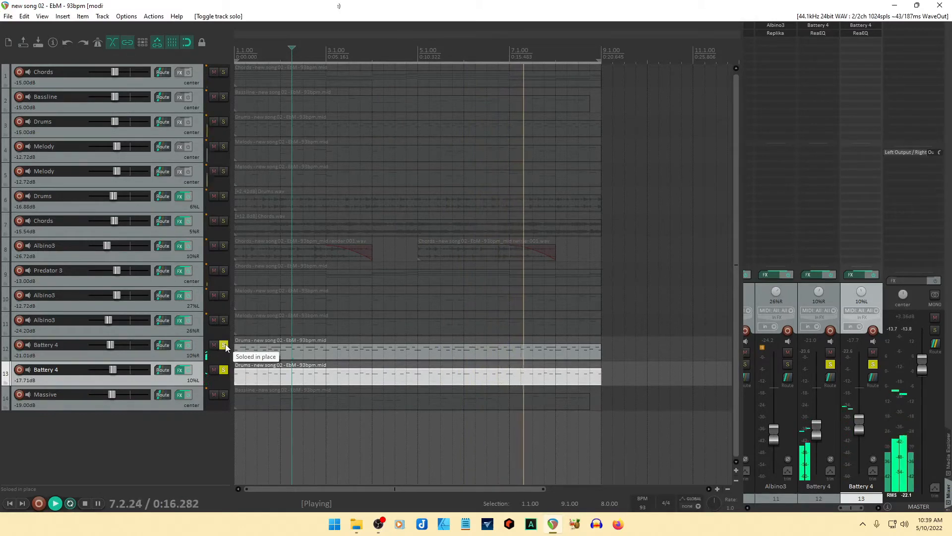
double_click(509, 356)
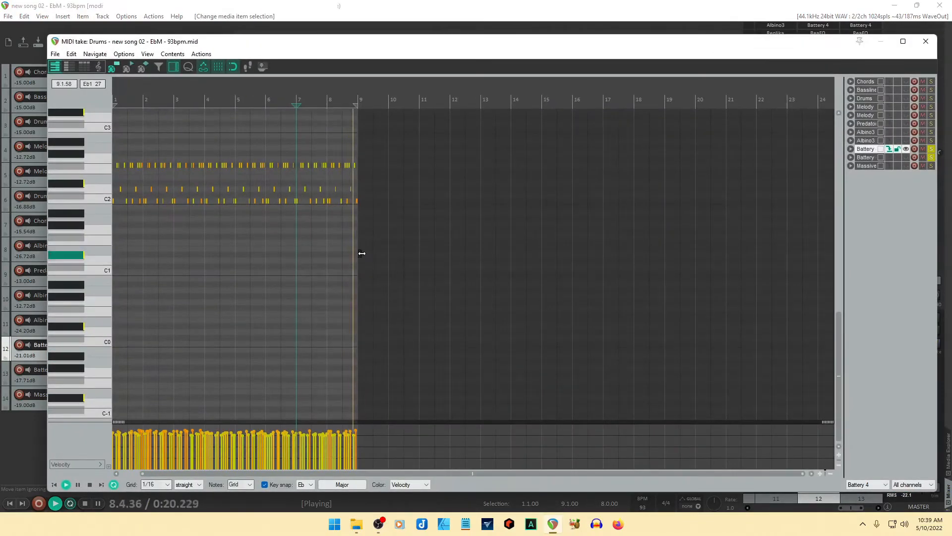
scroll(329, 240, up, 1)
scroll(328, 241, up, 5)
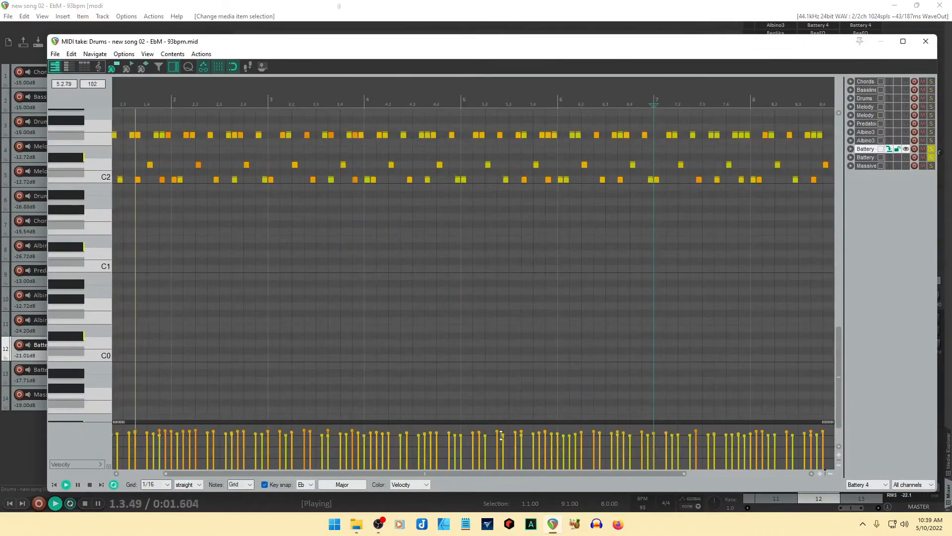
Copy bar 8's last D2 note onto the bar's final two sixteenths and move the last C2 note two sixteenths earlier.
drag(419, 473, 719, 454)
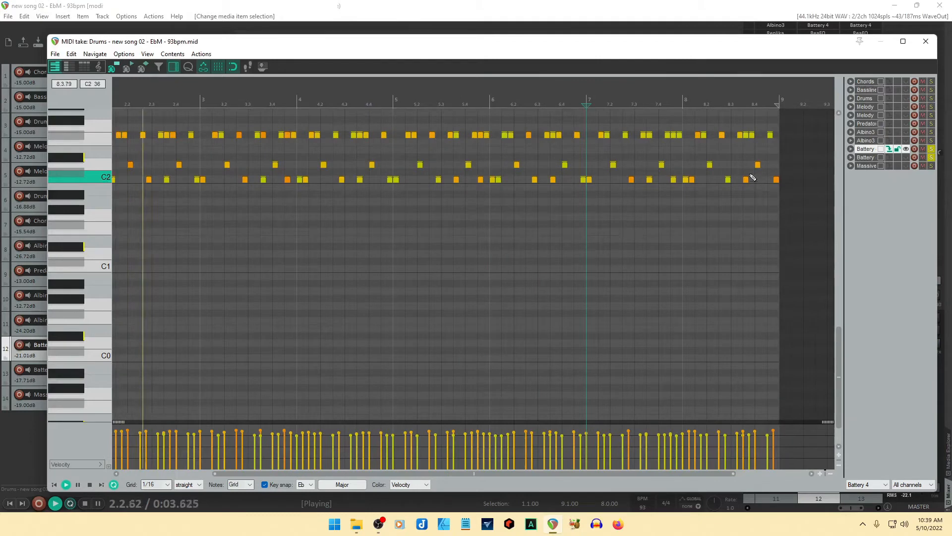
click(757, 165)
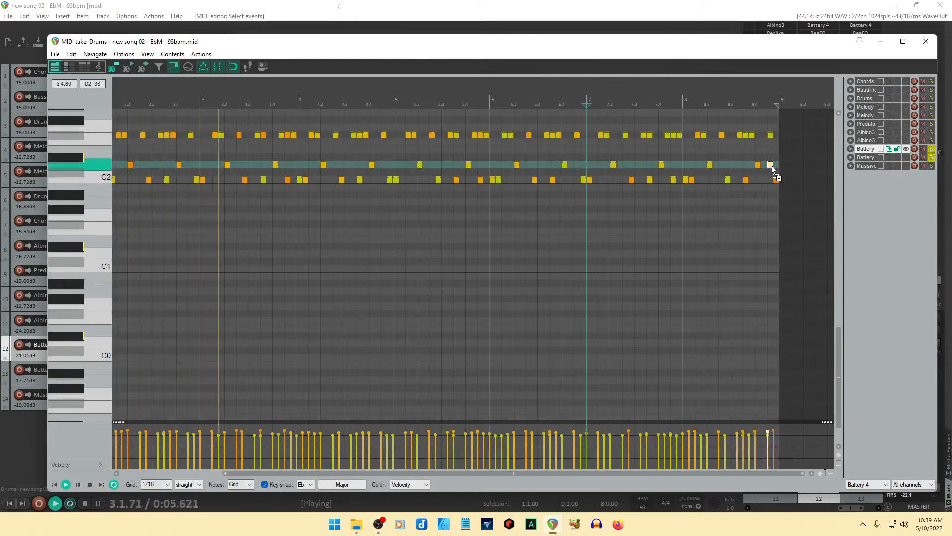
drag(771, 166, 777, 165)
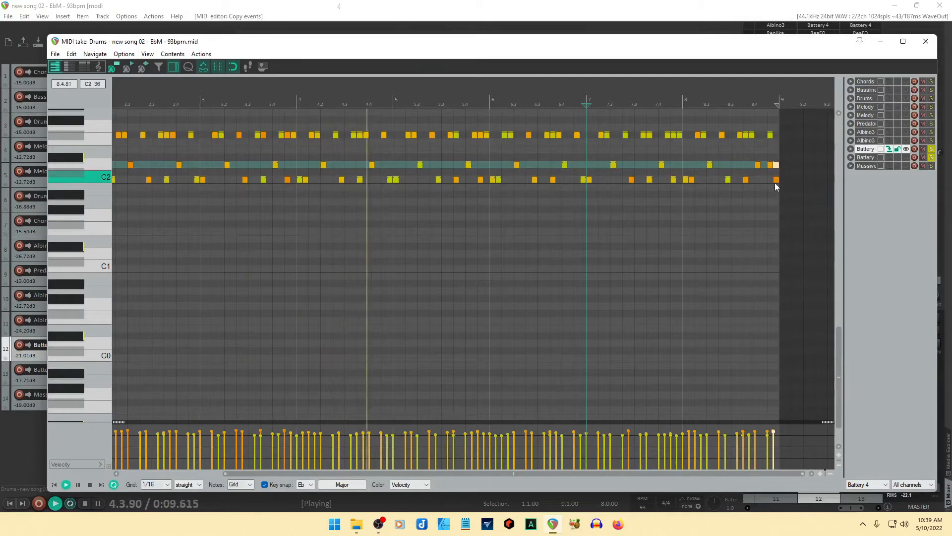
drag(776, 181, 765, 182)
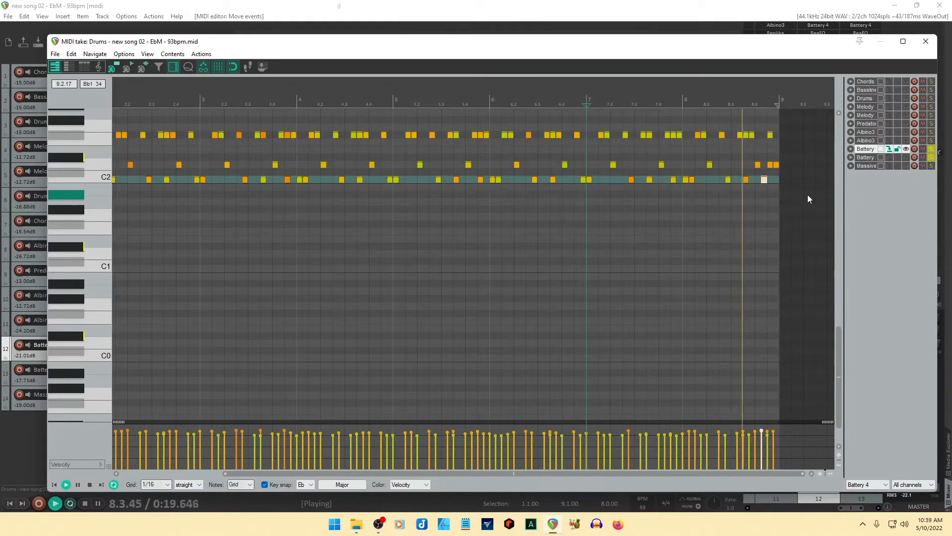
Copy the last D2 note of bar 4, delete the C2 note on the bar's final sixteenth, and place the copy one sixteenth before it.
click(388, 168)
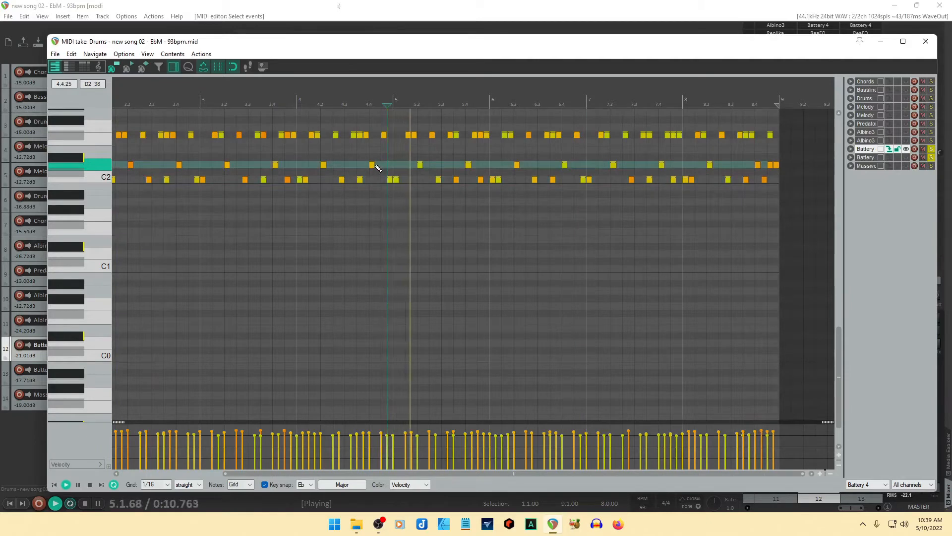
drag(379, 165, 388, 164)
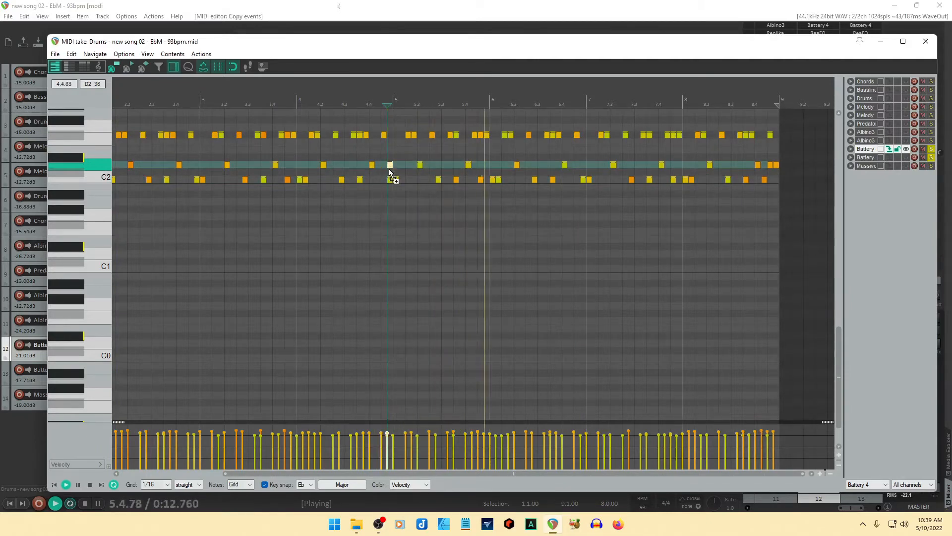
click(390, 180)
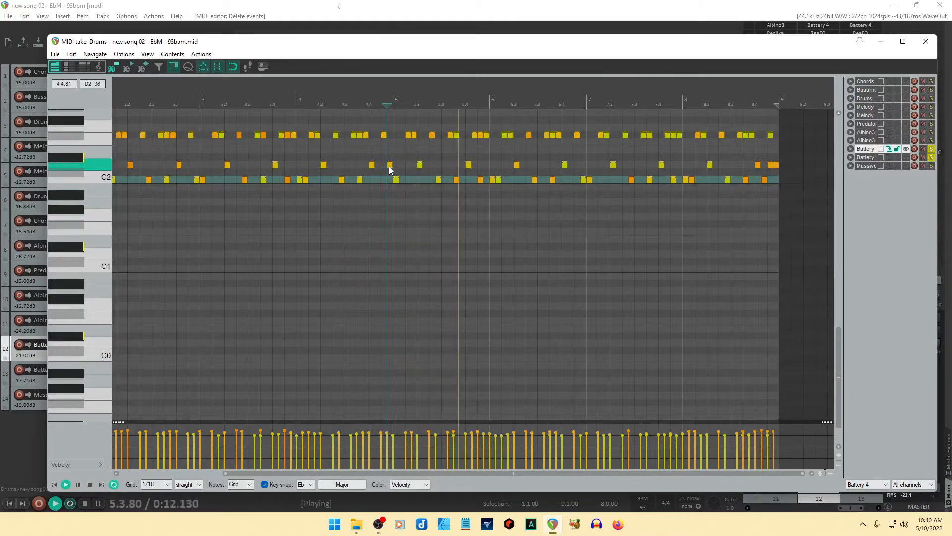
drag(390, 168, 384, 166)
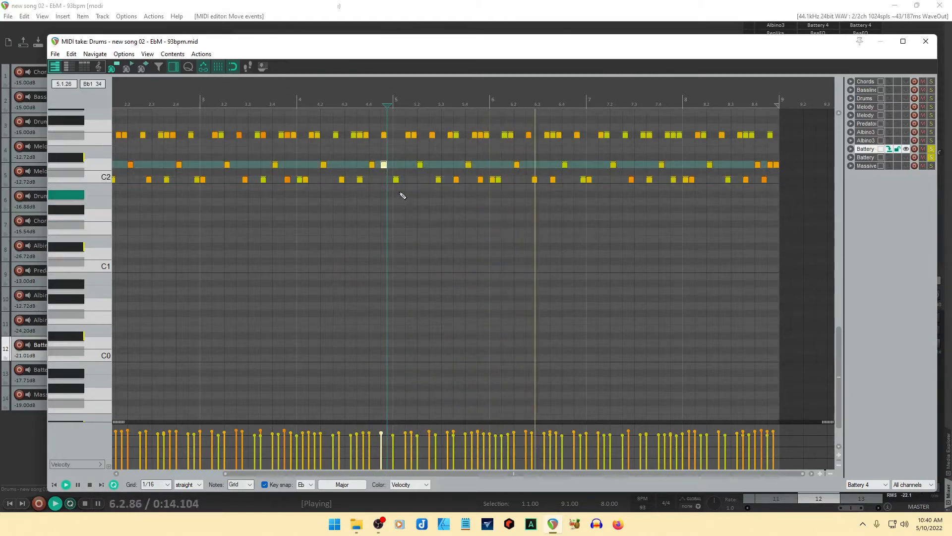
Replay from bar 3, place the added D2 notes on the second and fourth sixteenths of bar 4's last beat, and close the editor.
click(199, 108)
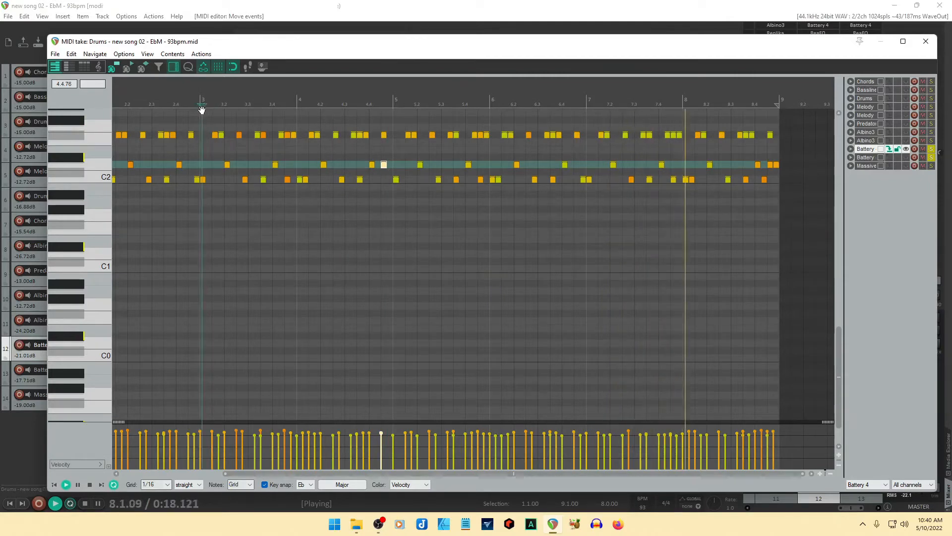
click(198, 112)
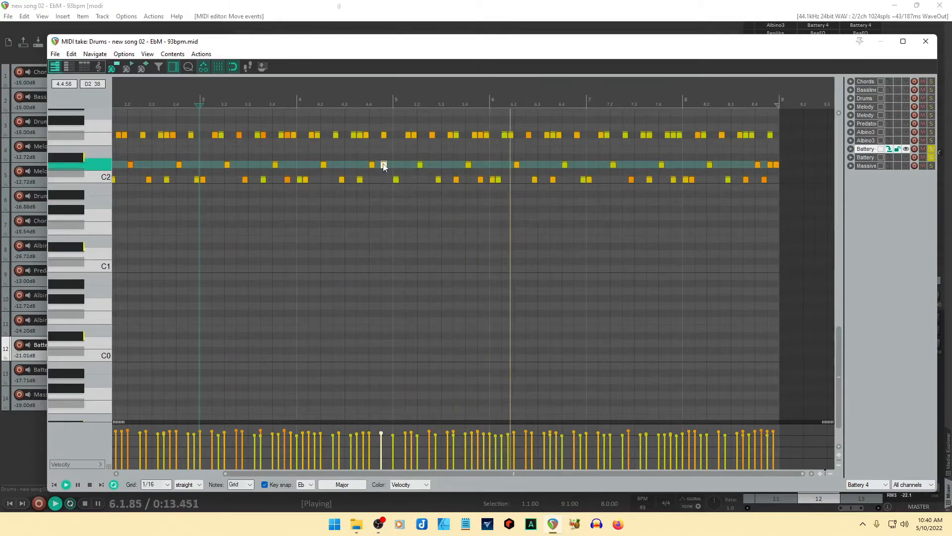
drag(383, 166, 385, 167)
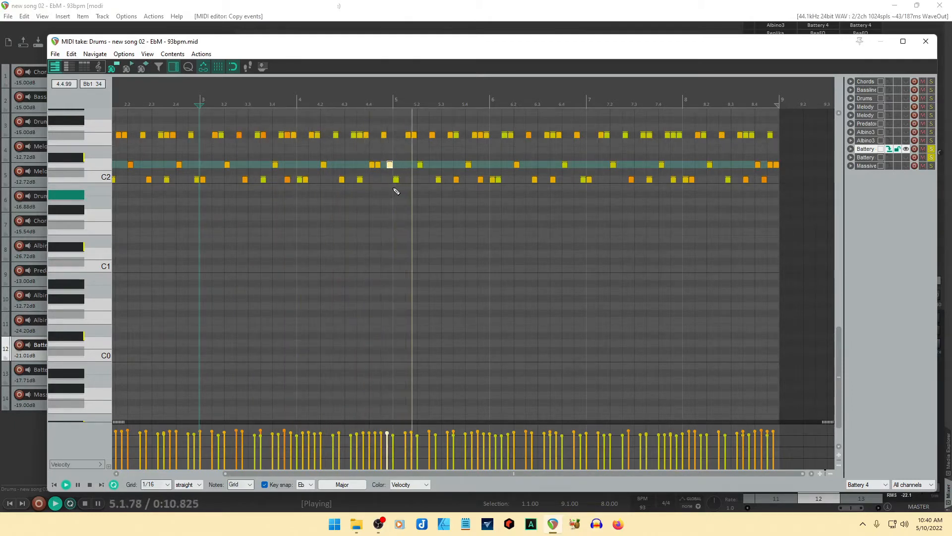
click(926, 41)
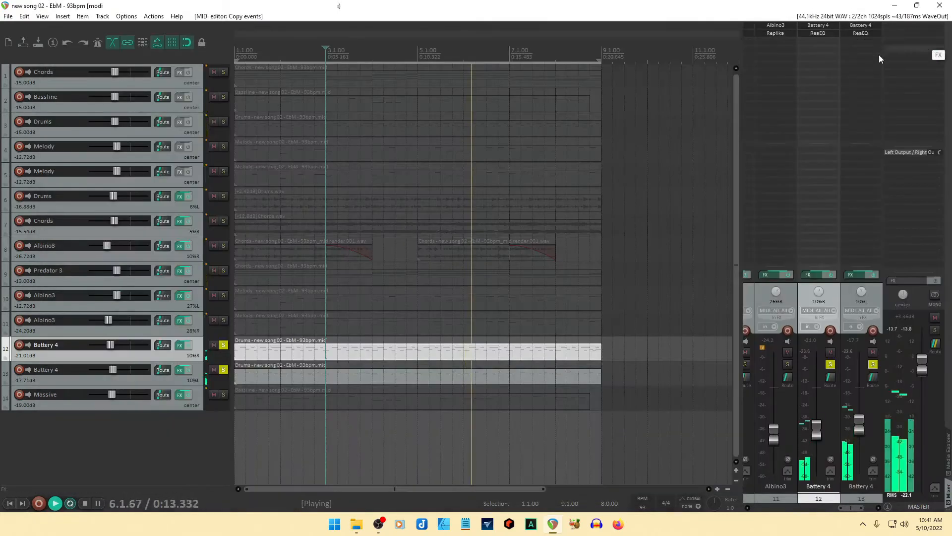
Copy track 12's edited Drums item onto track 13 in place of the existing item.
click(385, 382)
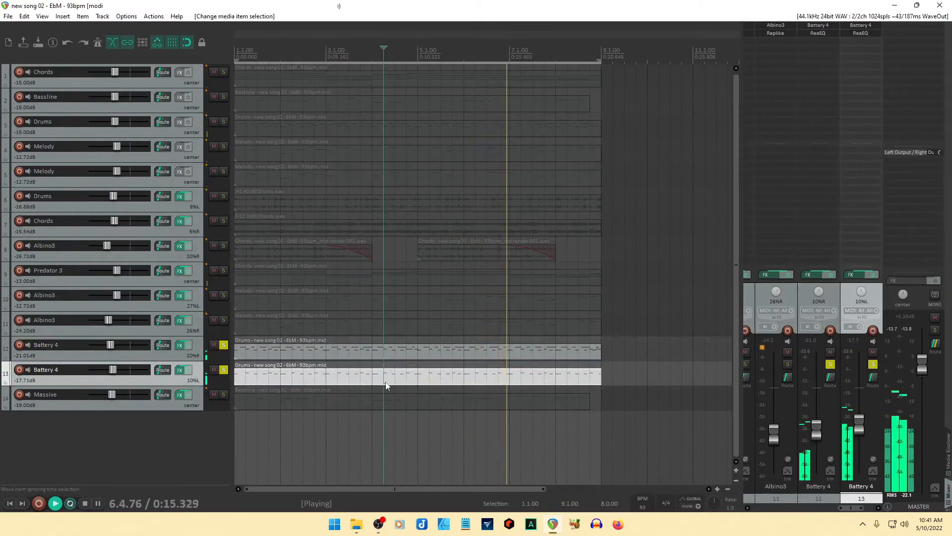
click(403, 356)
ctrl+drag(403, 360, 430, 385)
Remove all F2 notes from the copied Drums item on track 13 and close its MIDI editor.
double_click(429, 384)
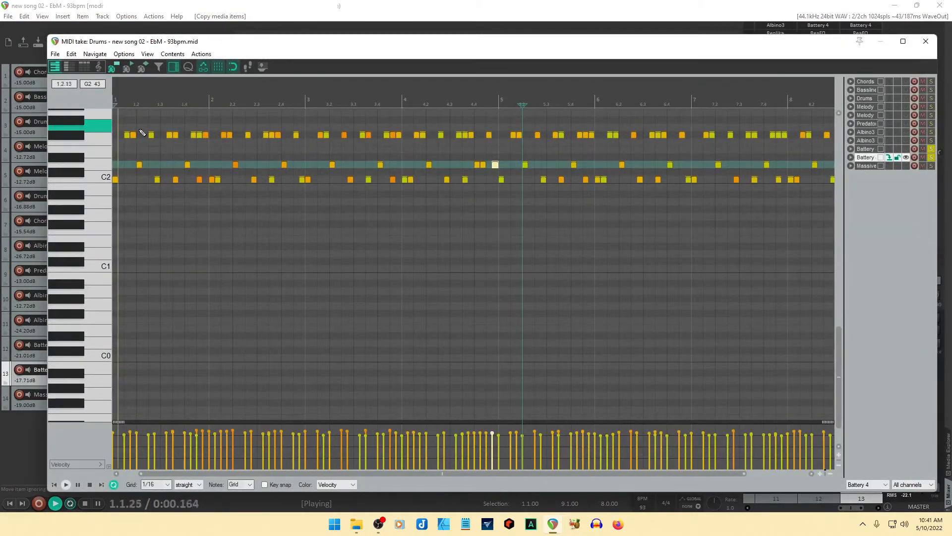
scroll(412, 299, down, 2)
scroll(412, 298, down, 3)
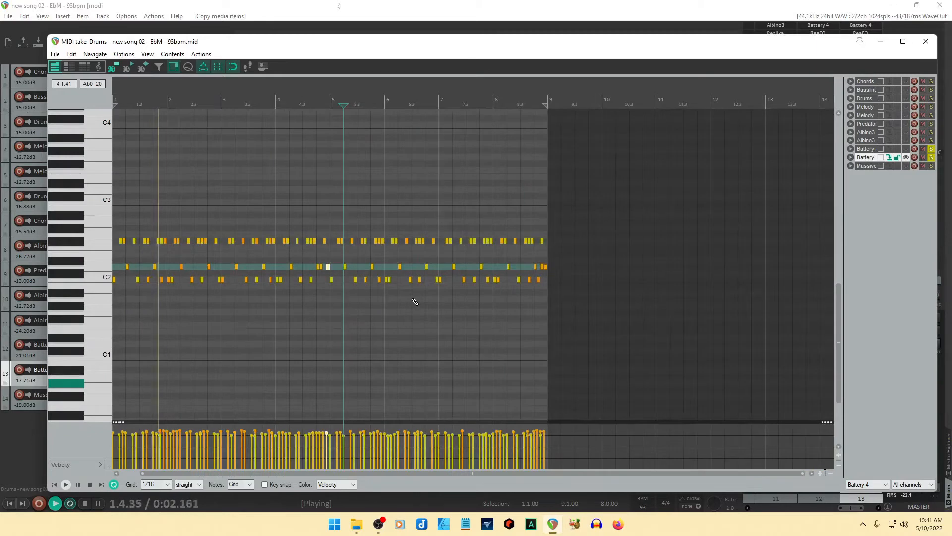
drag(560, 229, 97, 246)
key(Delete)
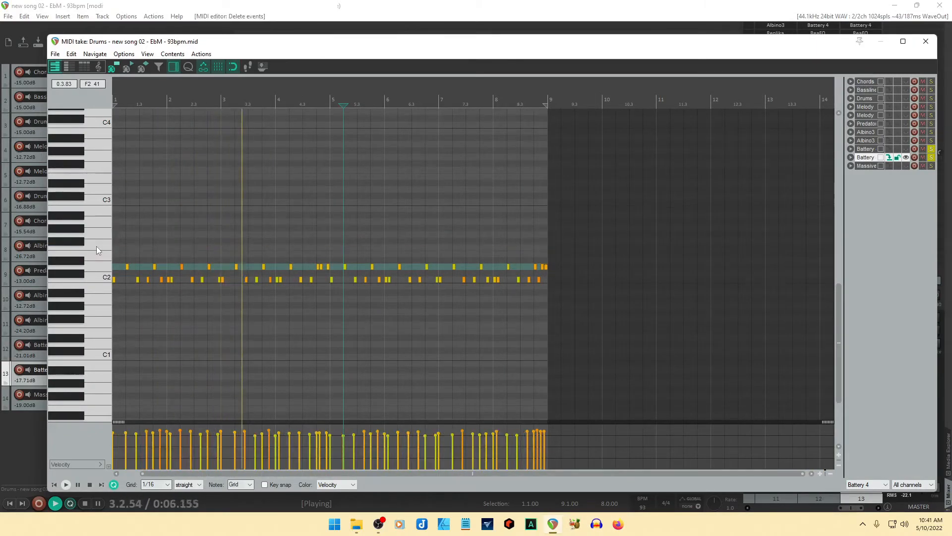
click(926, 42)
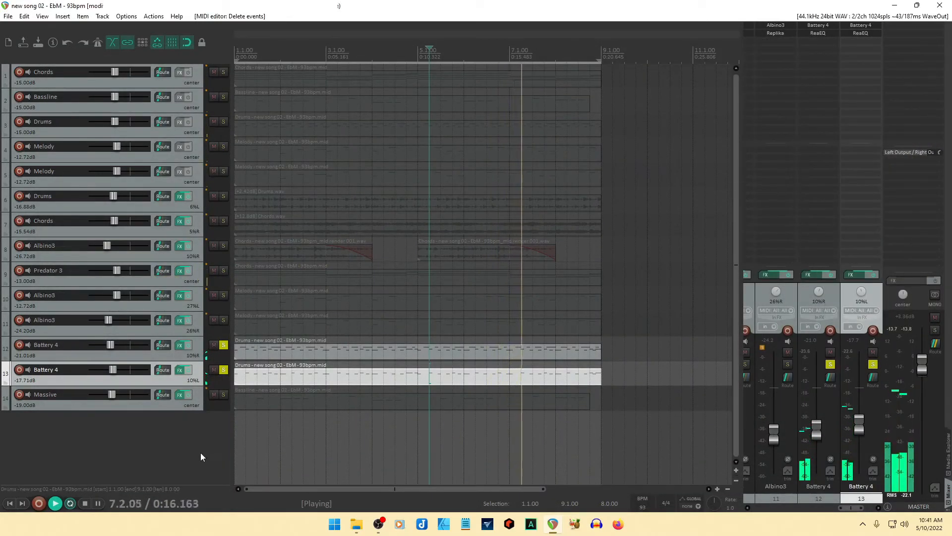
Insert Captain Beat (Mixed In Key LLC) on a new track without its additional output tracks, and solo it.
right_click(207, 446)
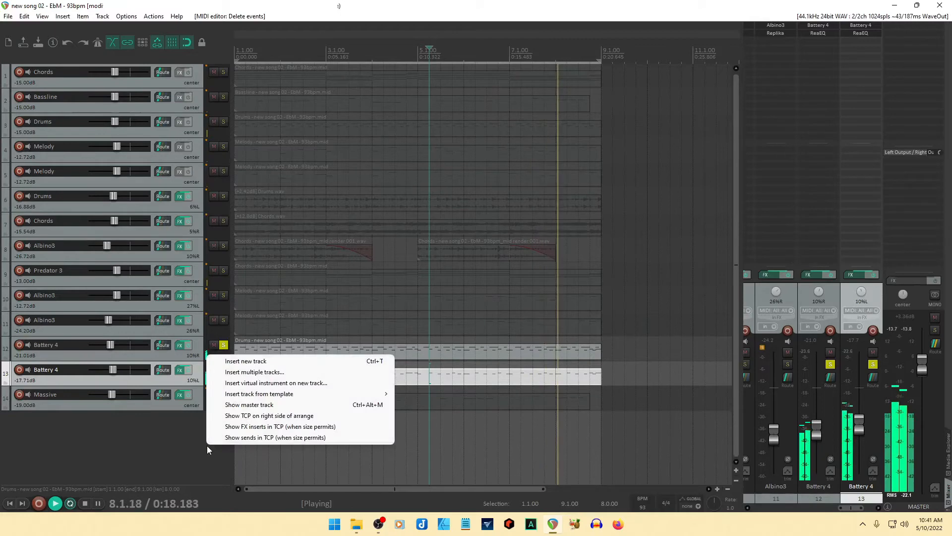
click(256, 385)
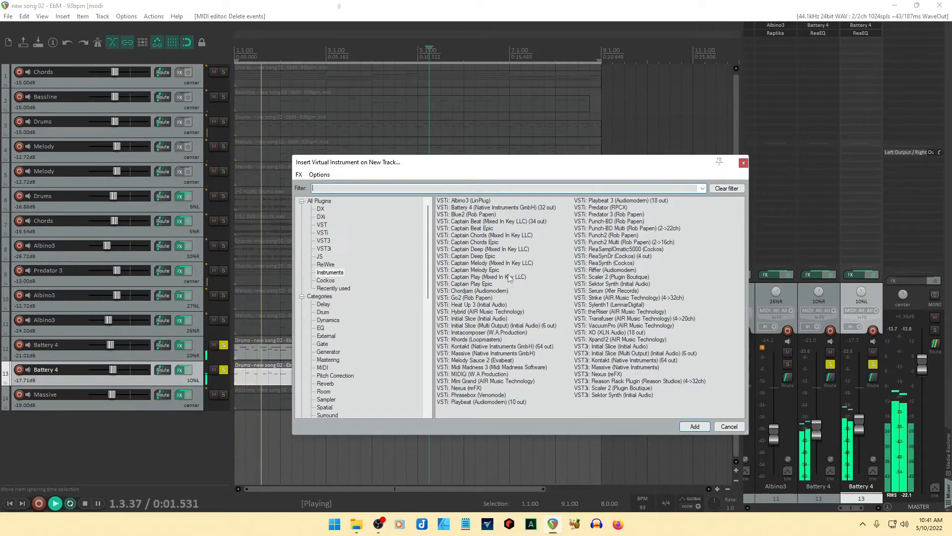
click(473, 222)
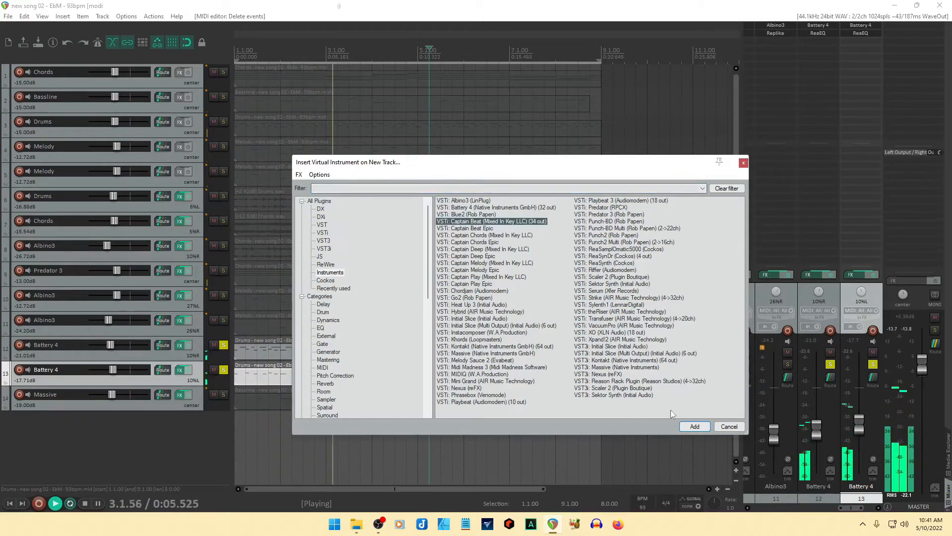
click(697, 430)
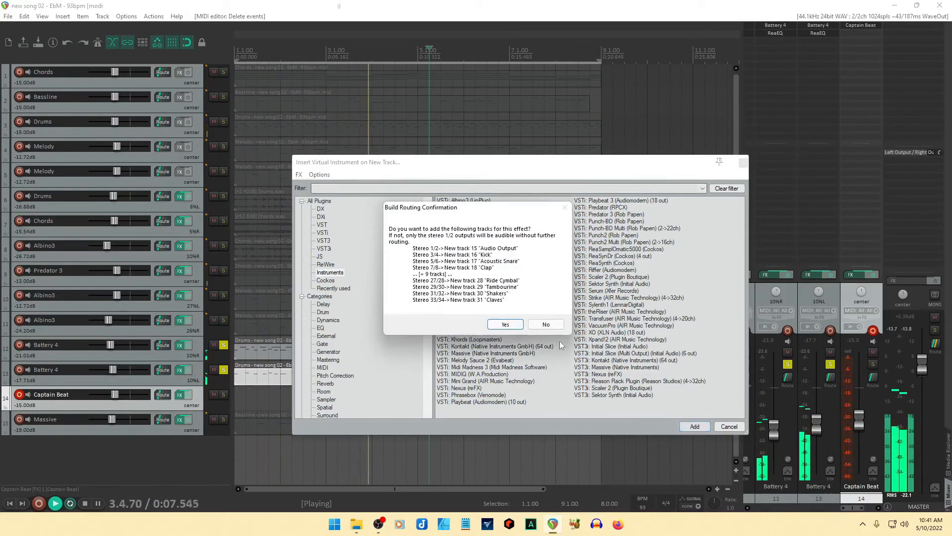
click(546, 325)
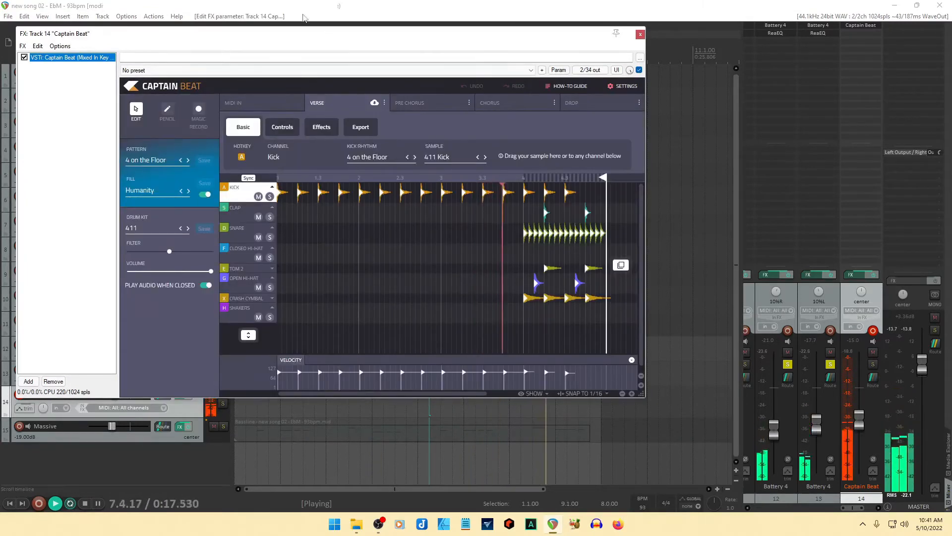
drag(308, 37, 469, 29)
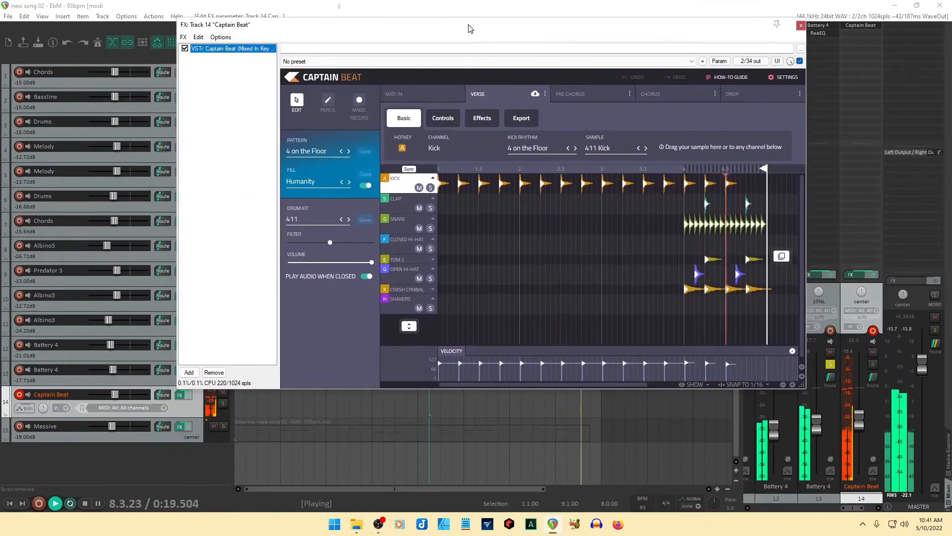
click(223, 403)
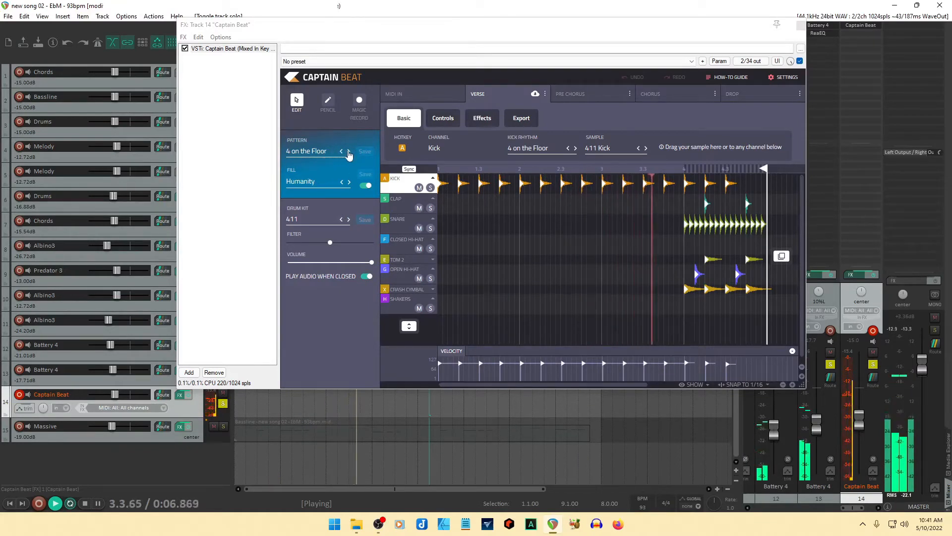
Choose the Click Click 116 pattern in Captain Beat with the fill turned off, and close the plug-in window.
click(349, 152)
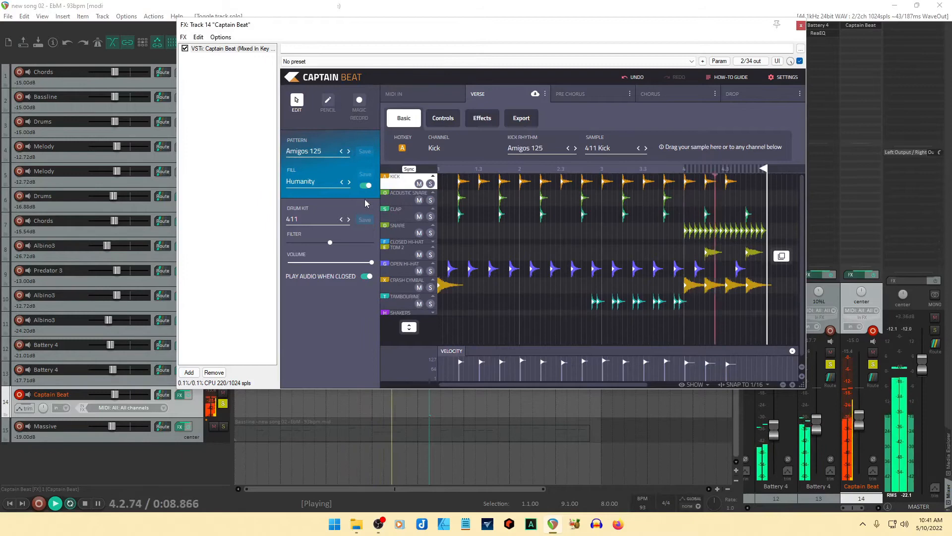
click(362, 185)
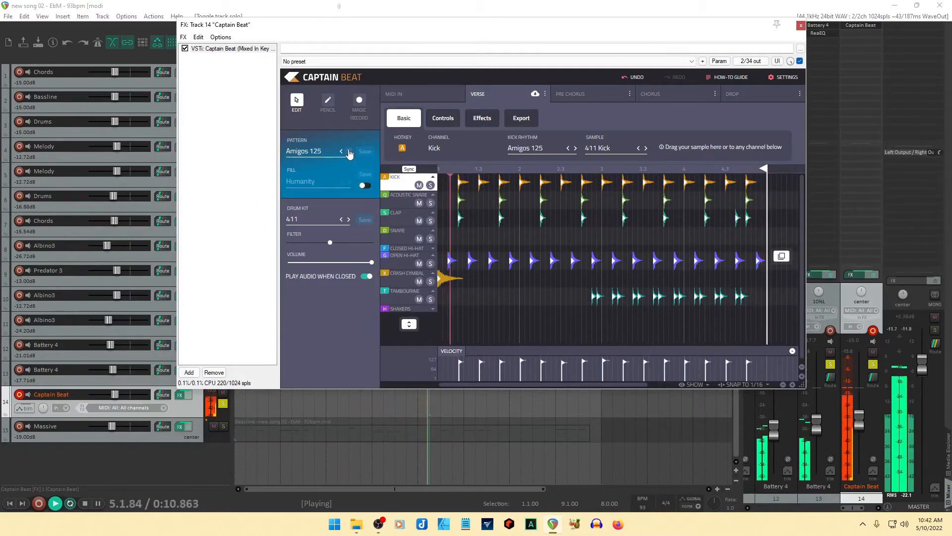
click(349, 151)
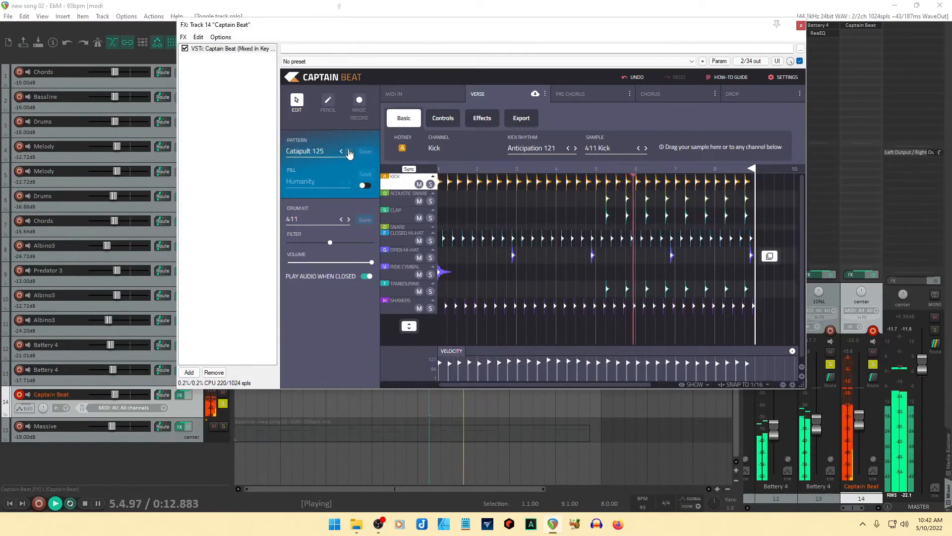
click(349, 151)
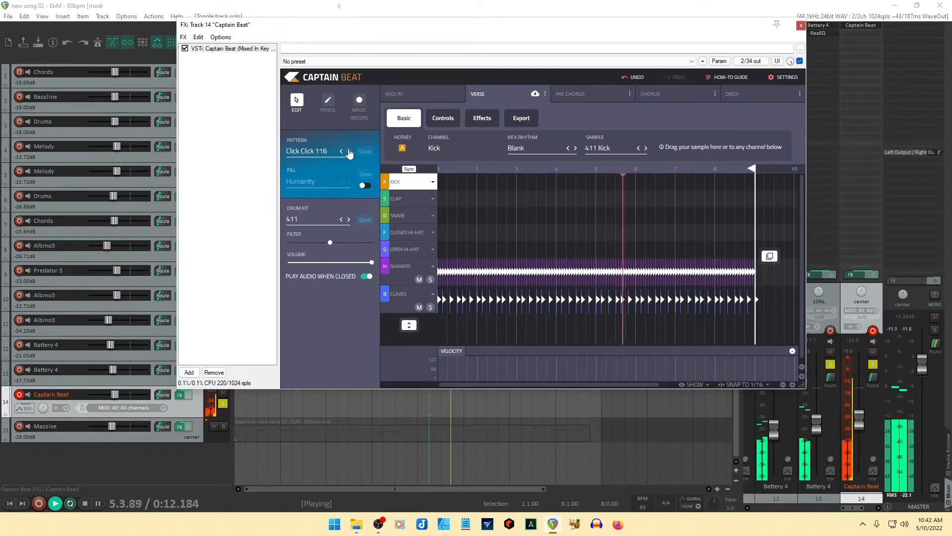
click(802, 26)
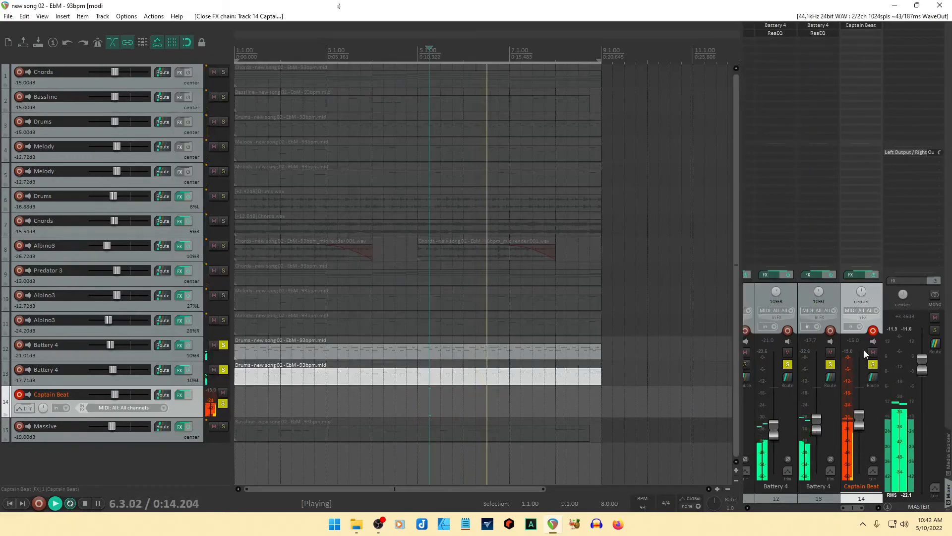
Lower the Captain Beat track to -22.52 dB and also solo Predator 3, Massive, Albino3 on track 8 and Chords on track 7.
drag(859, 417, 859, 436)
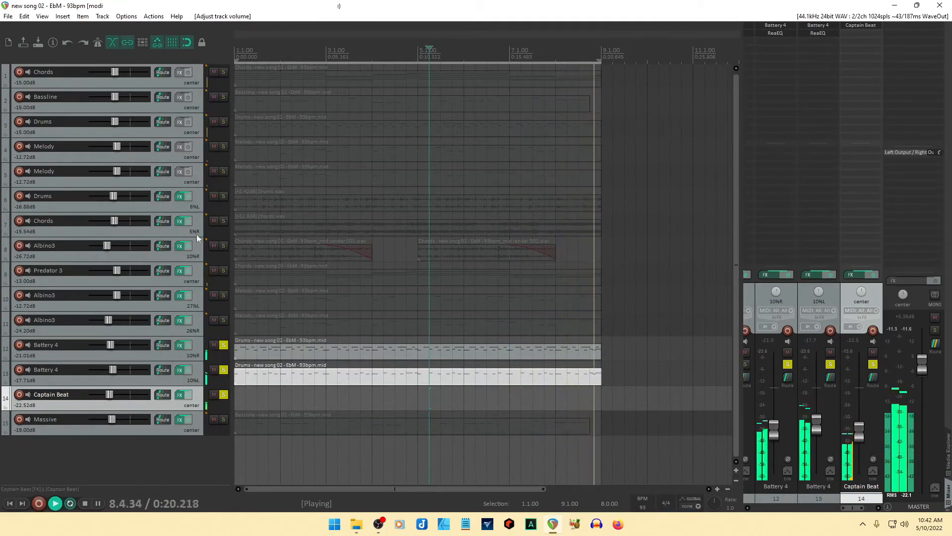
click(224, 272)
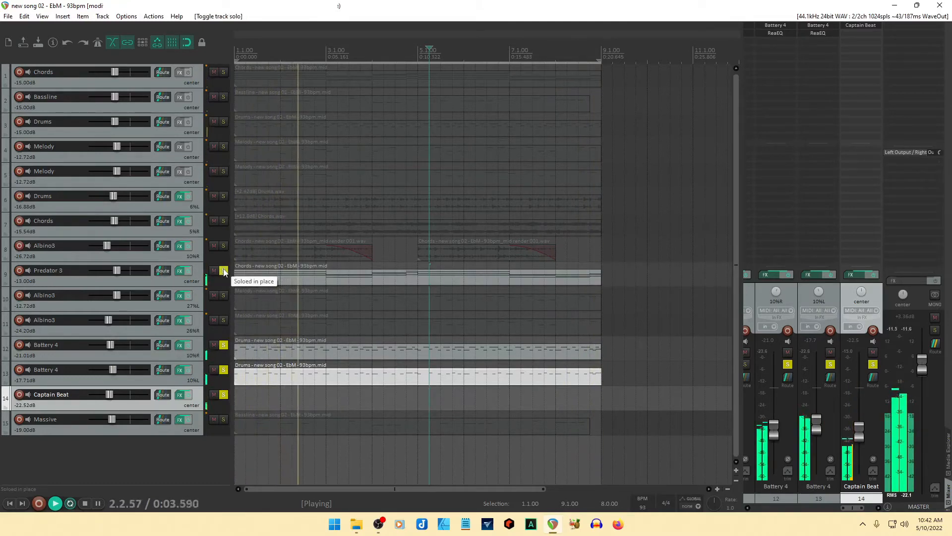
click(224, 419)
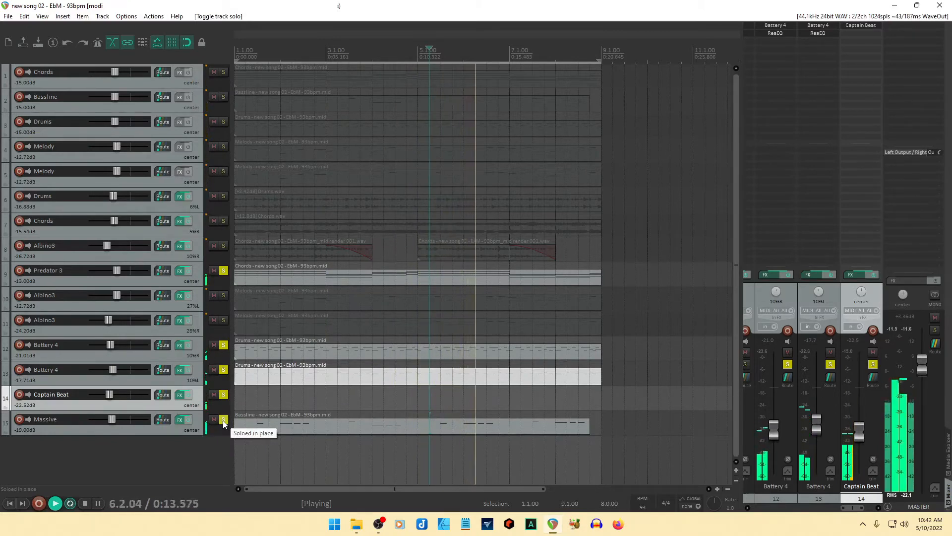
click(224, 246)
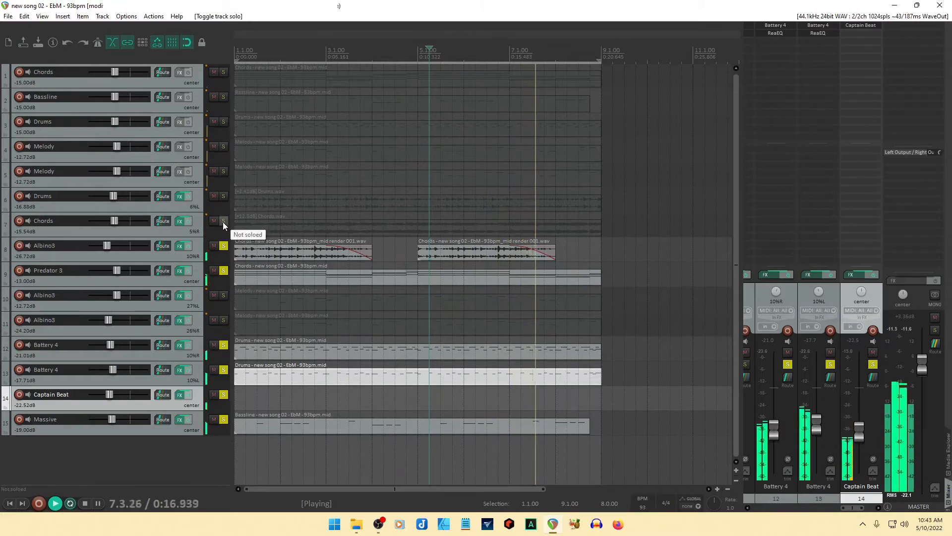
click(223, 221)
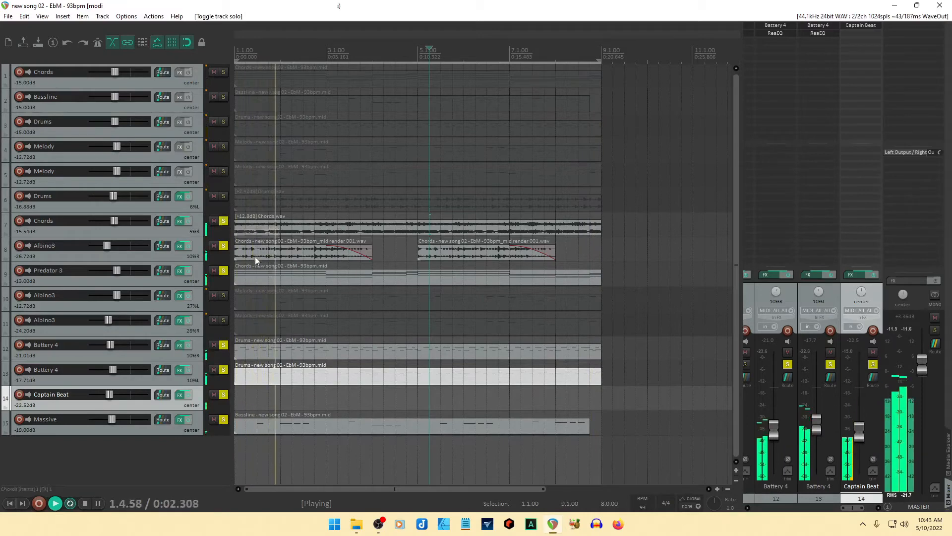
scroll(296, 289, down, 1)
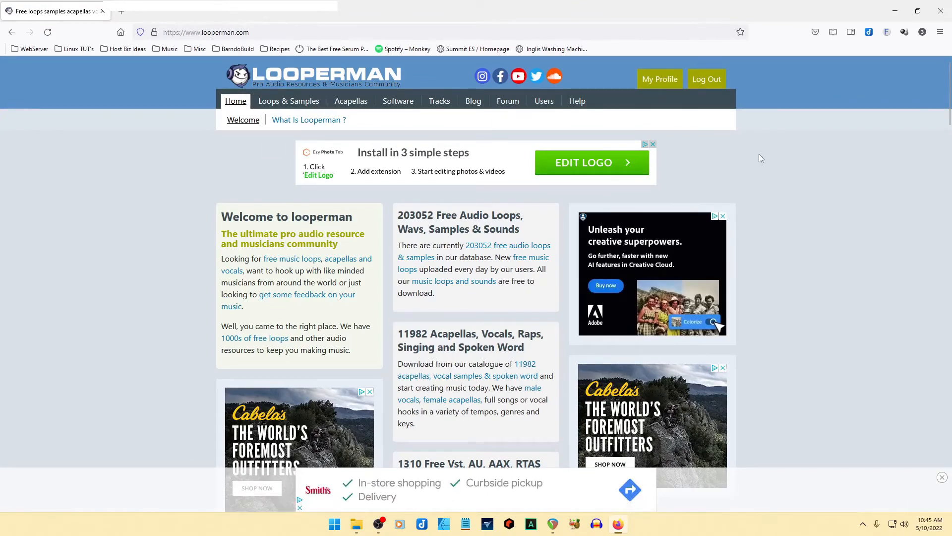
Filter Looperman's acapellas by the key D#.
click(362, 101)
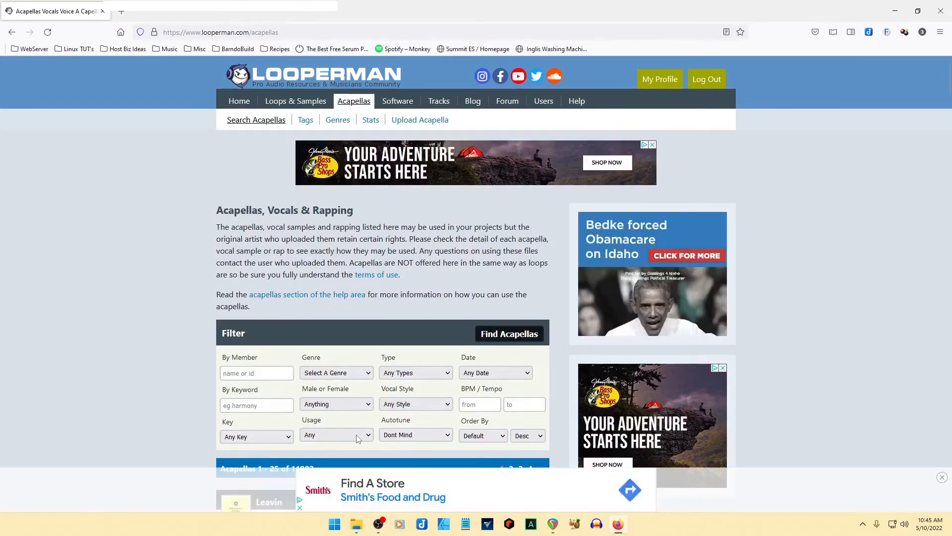
click(267, 441)
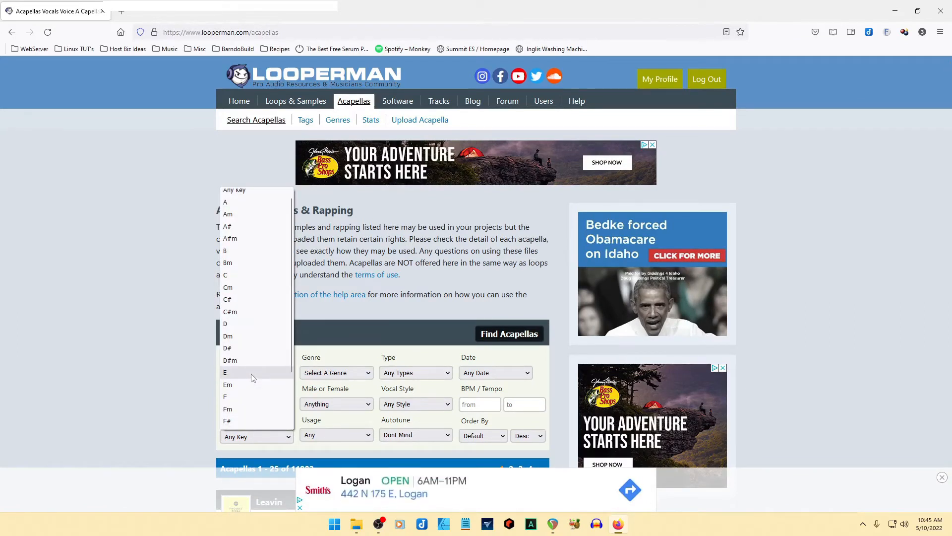
click(250, 349)
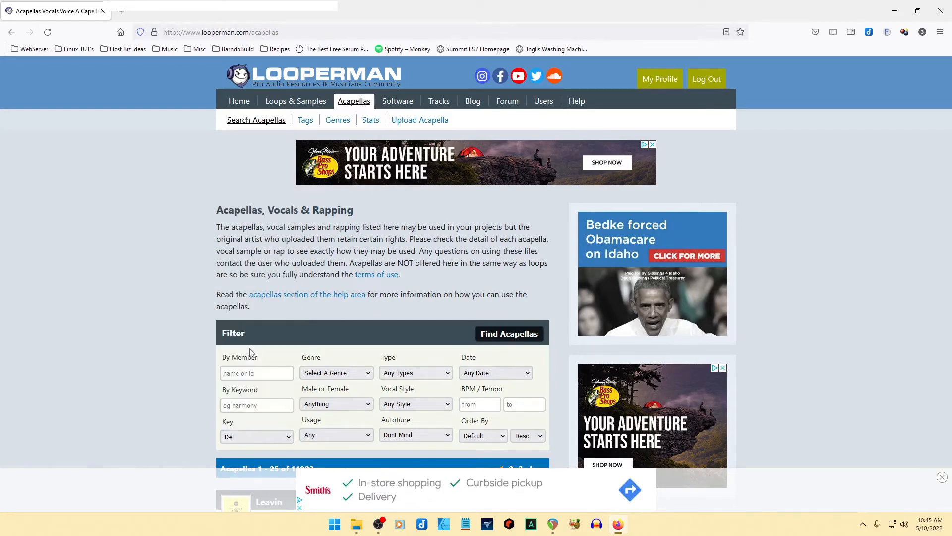
click(505, 336)
mouse_move(615, 525)
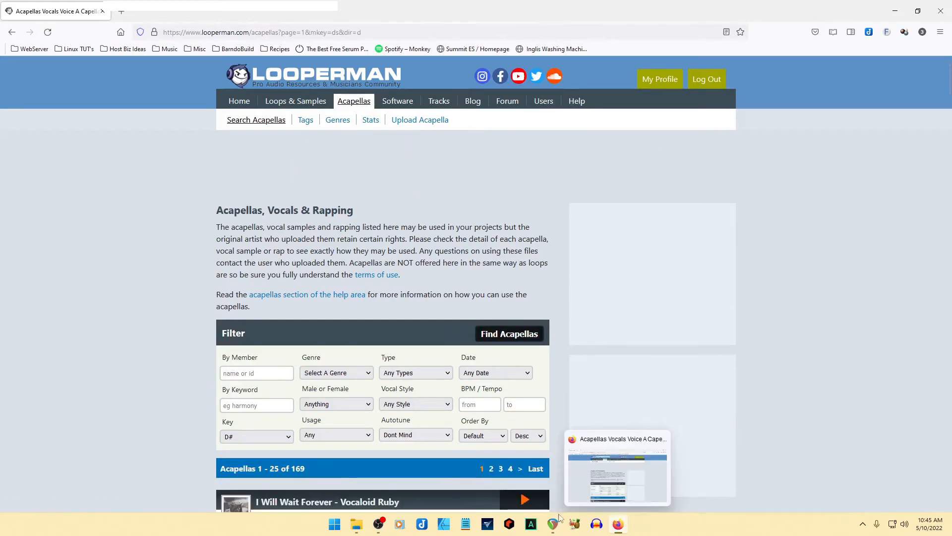
Preview the acapellas "I Will Wait Forever", the 97 bpm verse "Budget" and "Twenty Eight Hours".
scroll(172, 344, down, 5)
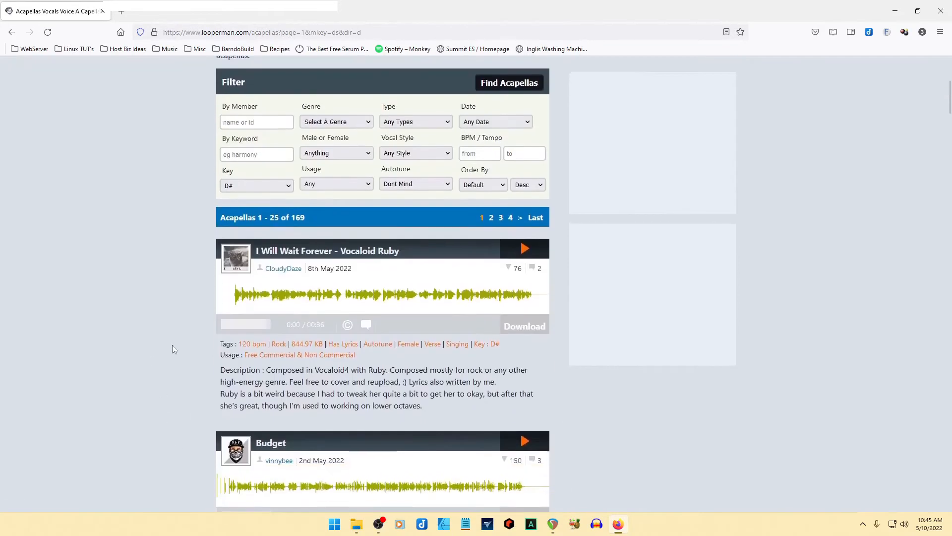
click(526, 248)
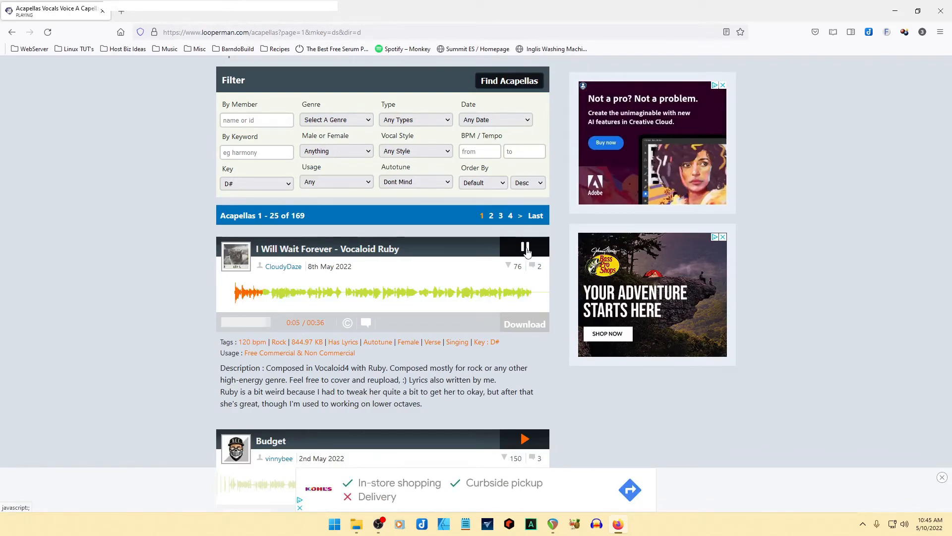
scroll(133, 348, down, 2)
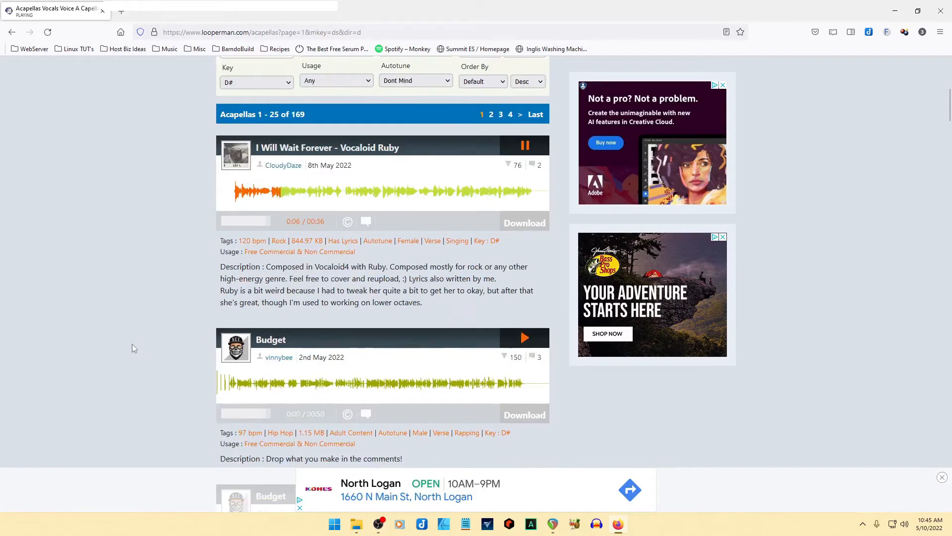
click(523, 341)
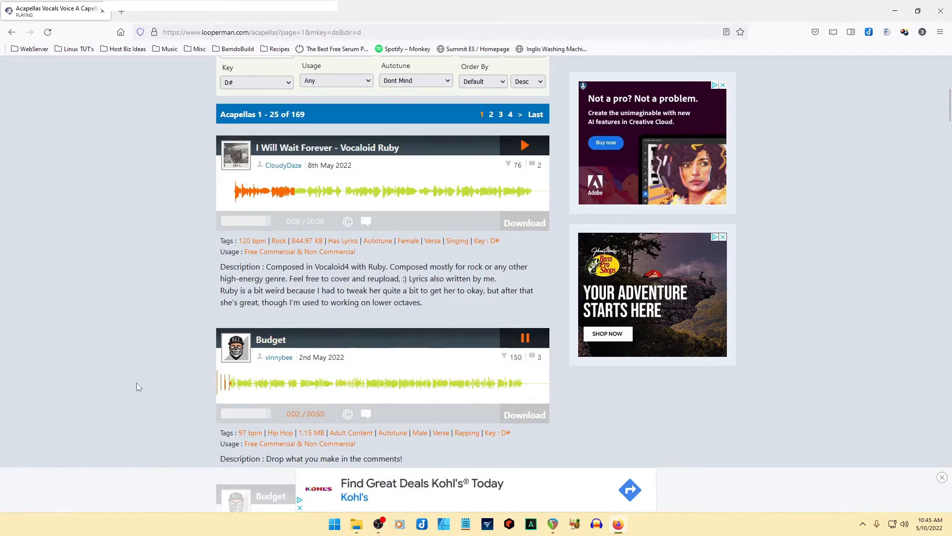
scroll(137, 382, down, 3)
scroll(147, 379, down, 5)
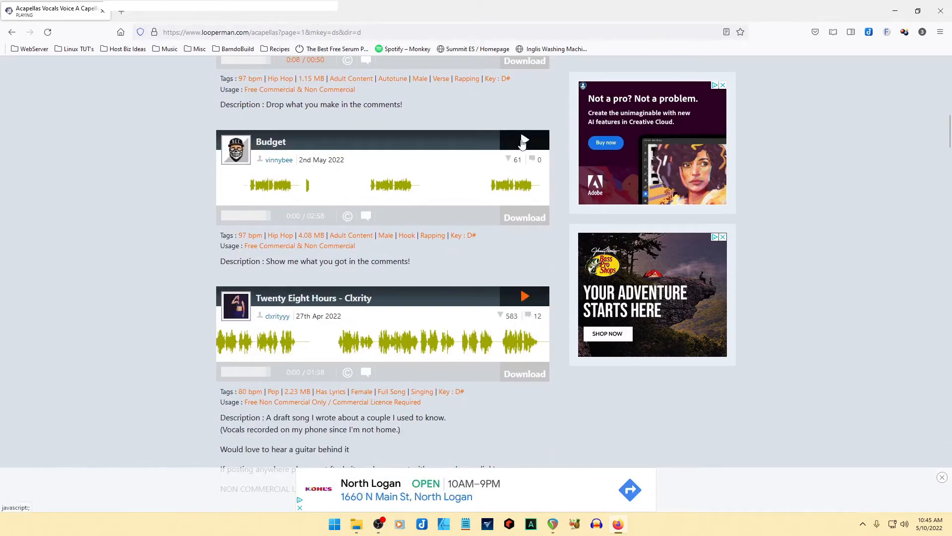
click(524, 296)
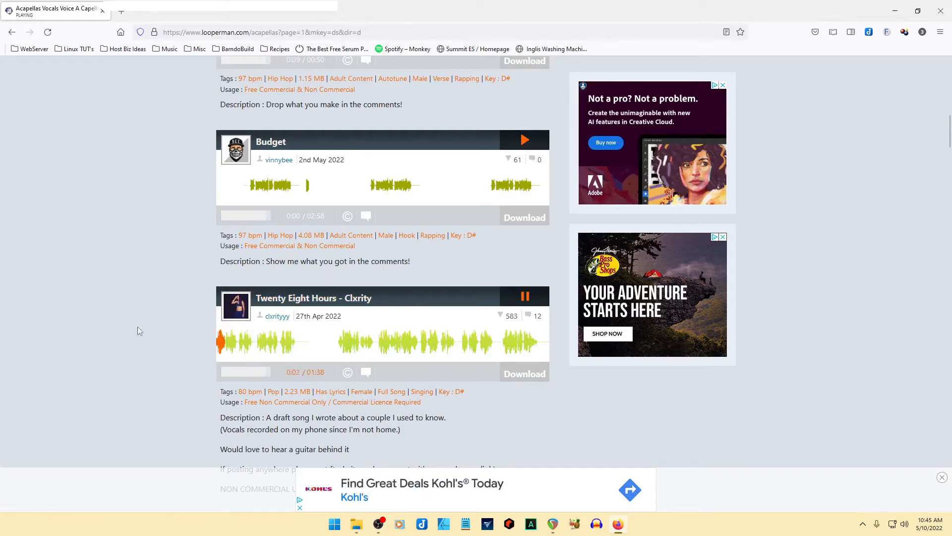
Preview the acapellas "Thinking Of You", "La La La Stack" and "Hungarian Pop Demo Acapella".
scroll(138, 328, down, 7)
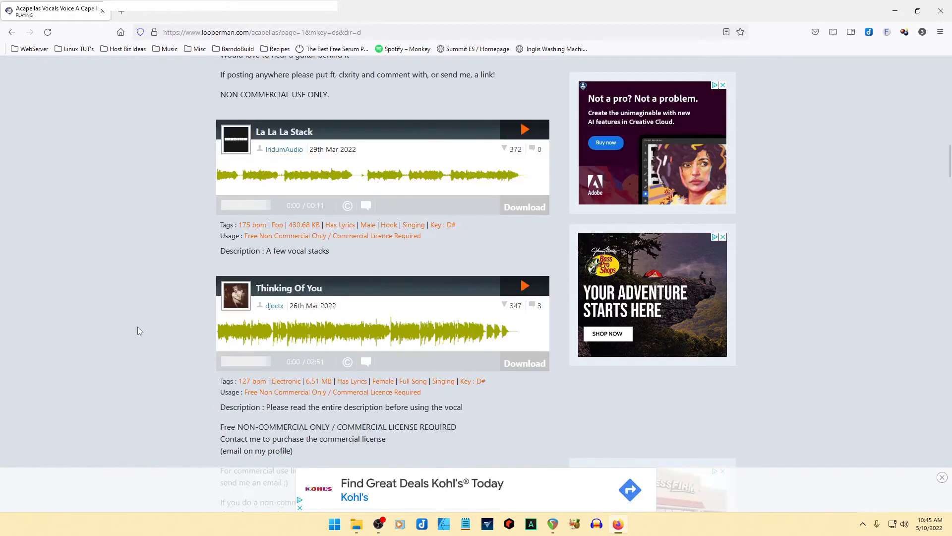
scroll(145, 305, up, 1)
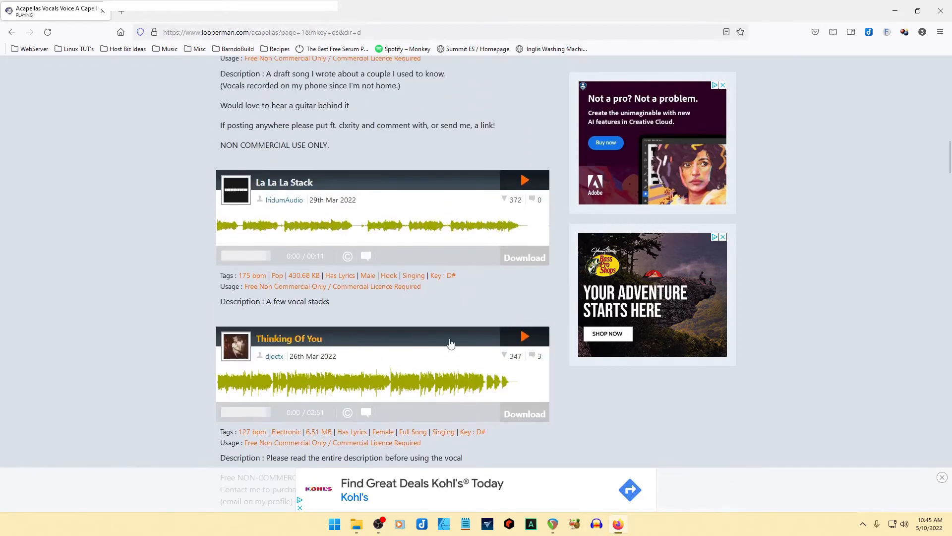
click(526, 336)
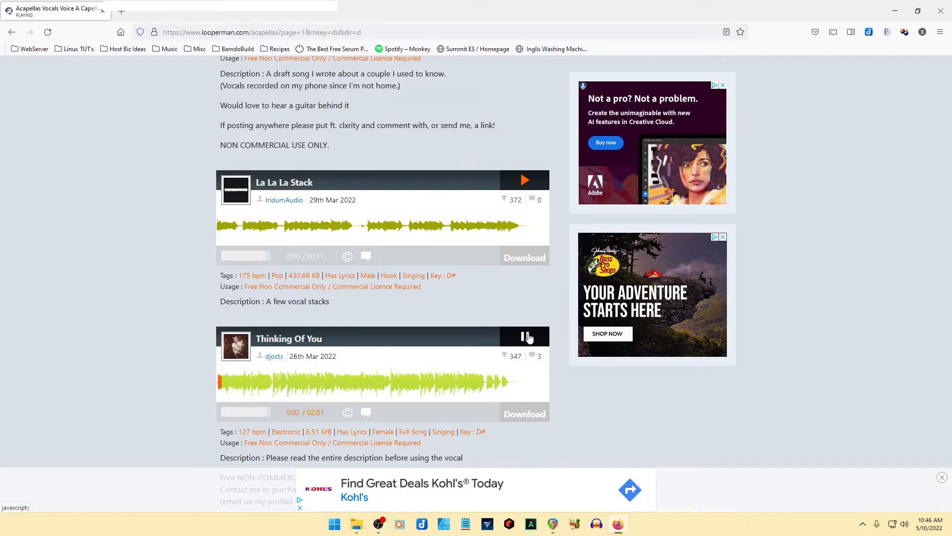
scroll(184, 275, up, 2)
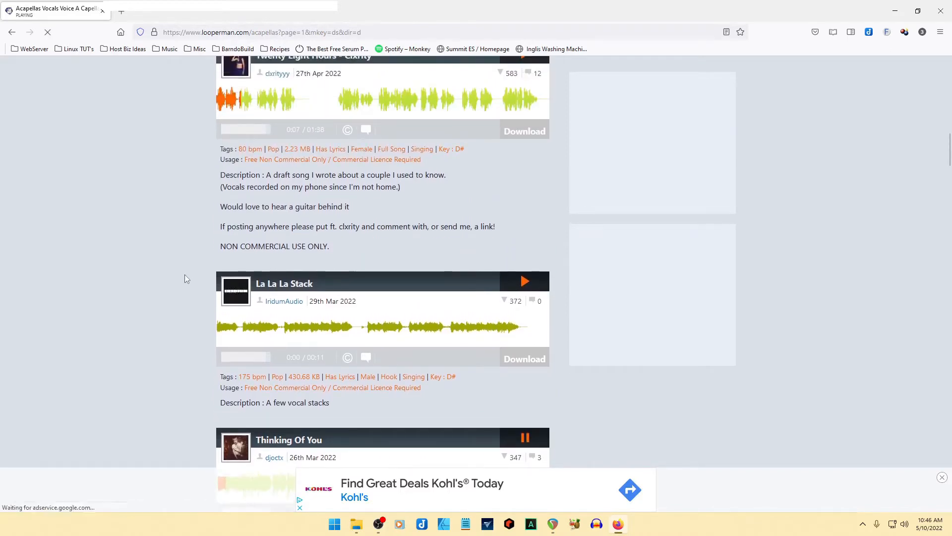
click(525, 281)
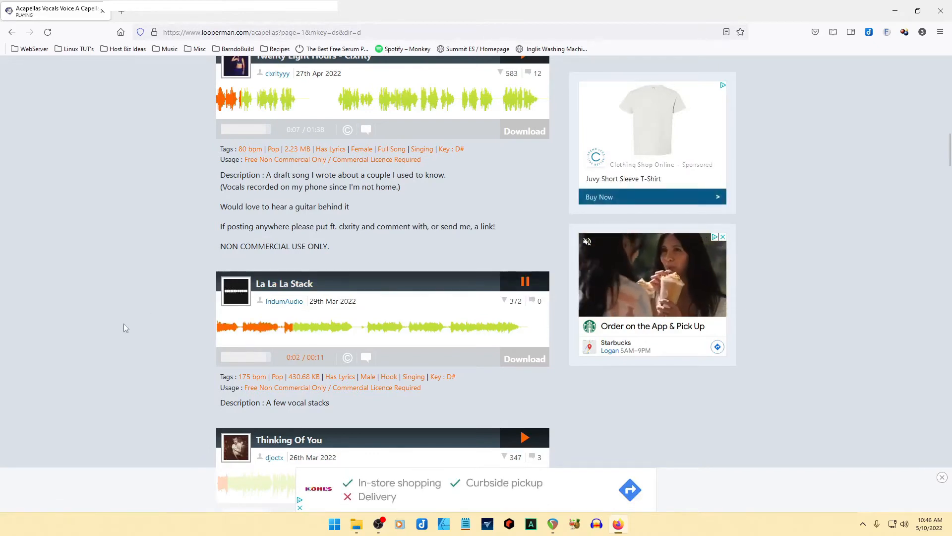
scroll(123, 328, down, 6)
scroll(124, 329, down, 2)
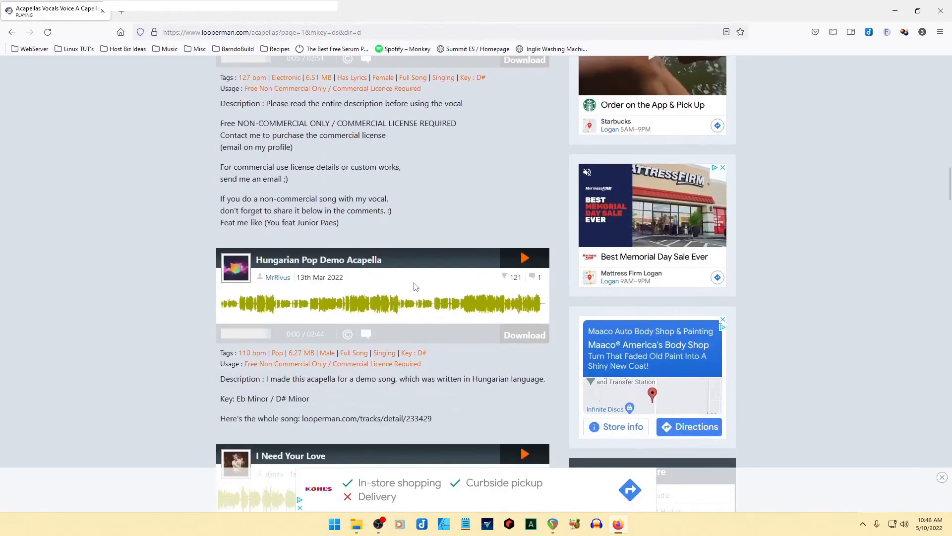
click(523, 255)
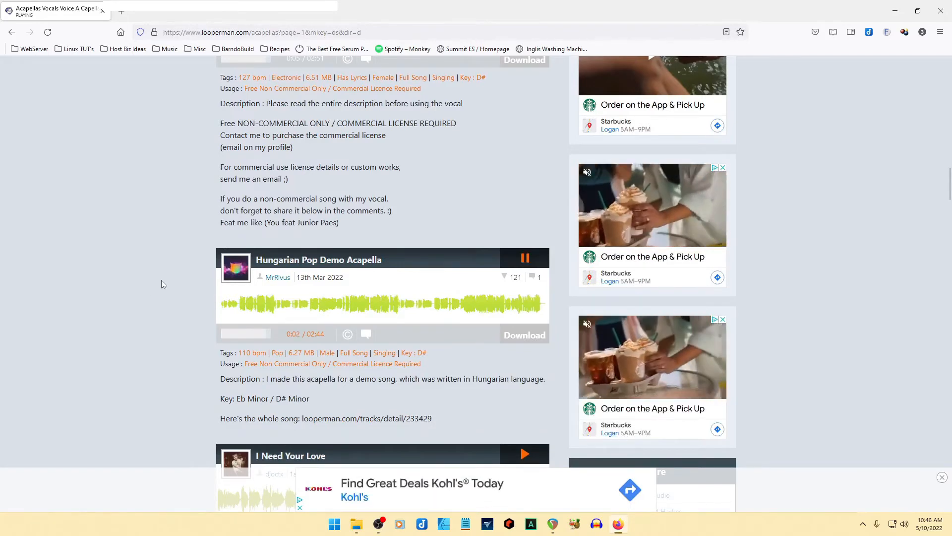
Preview the acapellas "I Need Your Love" and "Fallen For U" and stop playback.
scroll(162, 280, down, 2)
scroll(162, 283, down, 2)
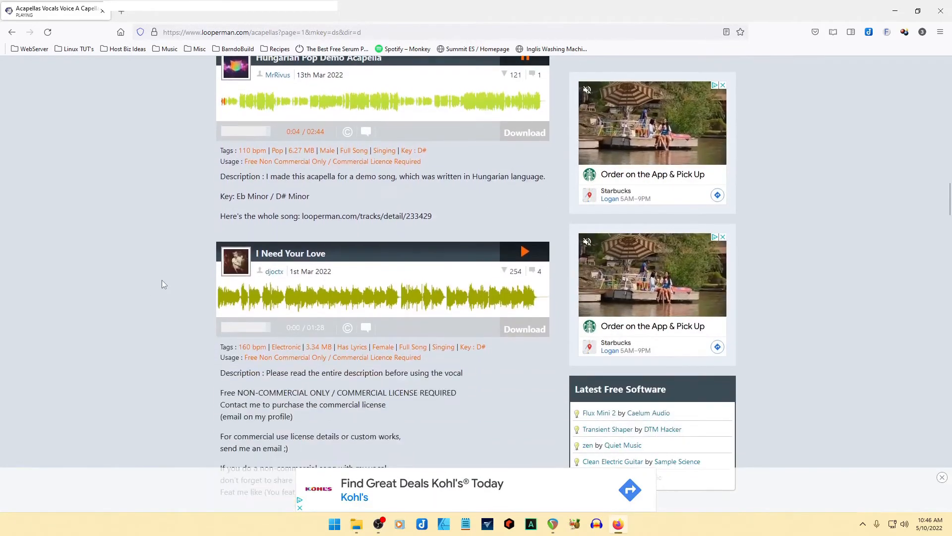
click(521, 254)
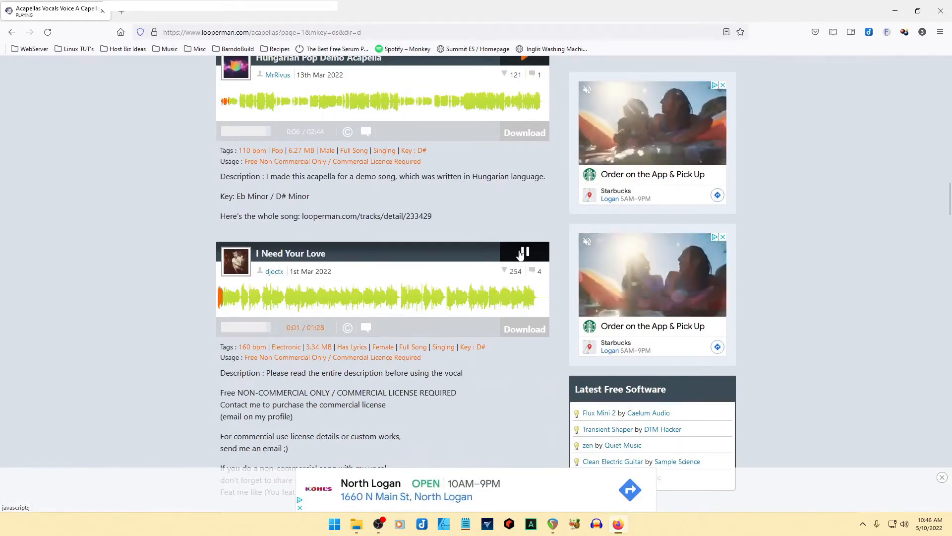
scroll(114, 341, down, 8)
scroll(144, 323, up, 4)
scroll(144, 329, down, 1)
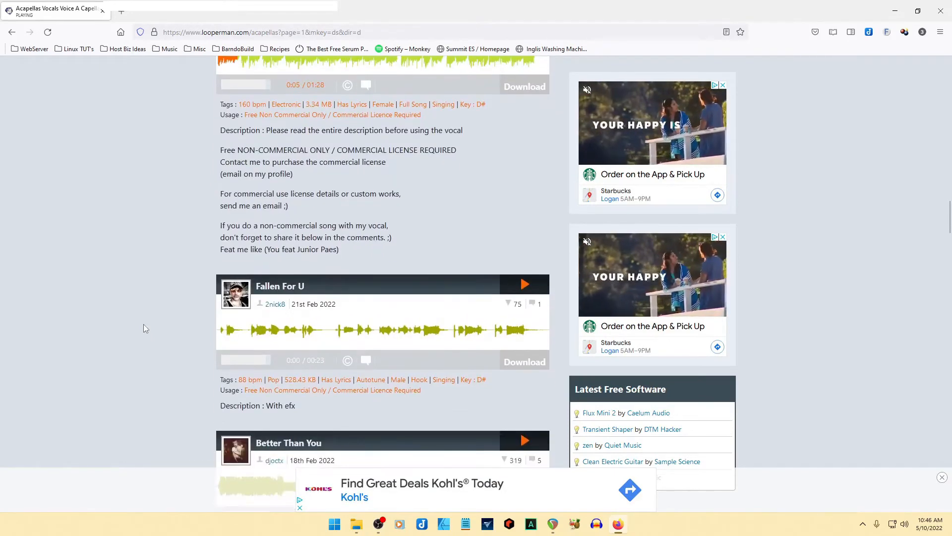
click(524, 285)
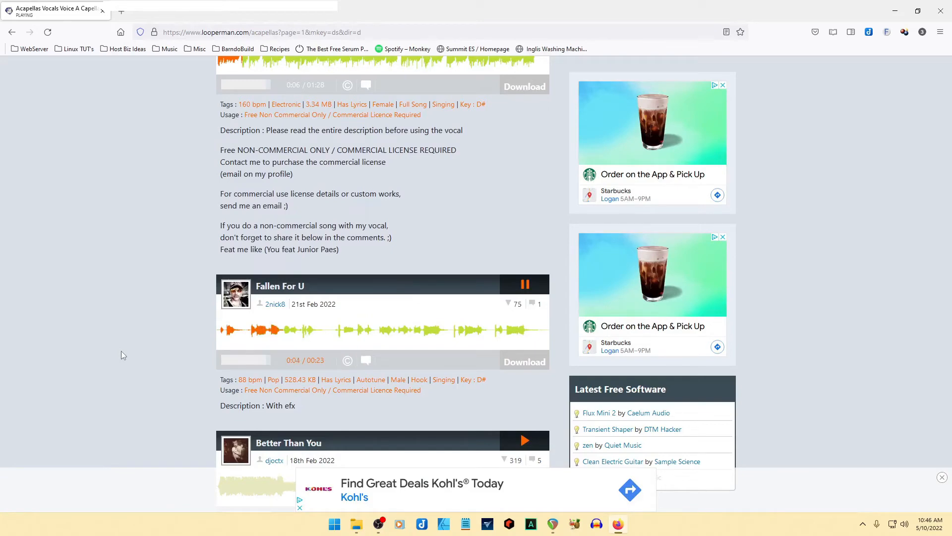
scroll(121, 350, down, 3)
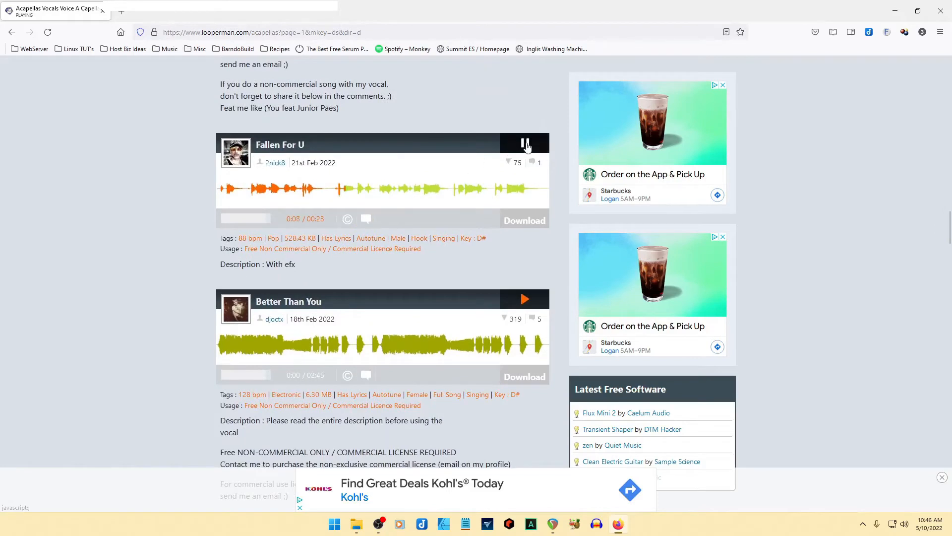
click(525, 145)
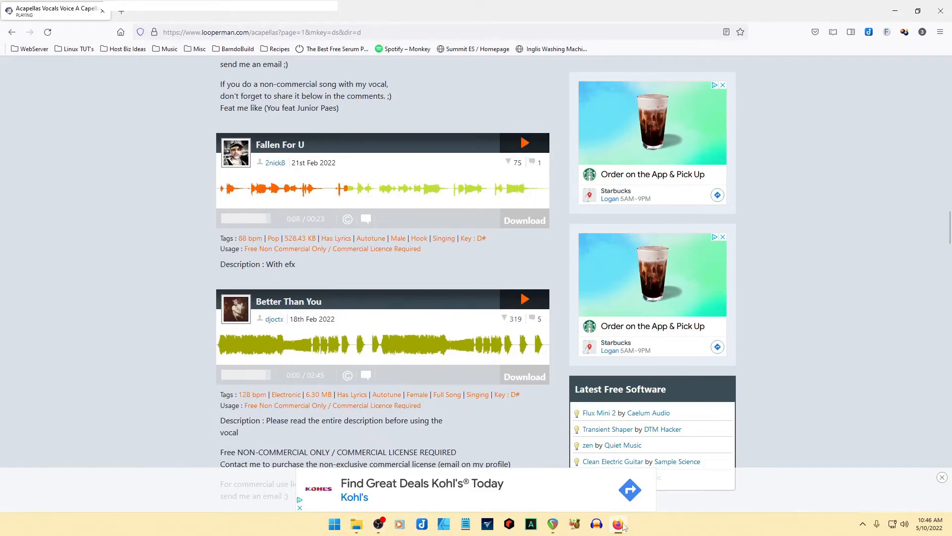
Start the song in Reaper, return to Looperman in Firefox and play "Fallen For U" from its beginning over it.
click(556, 529)
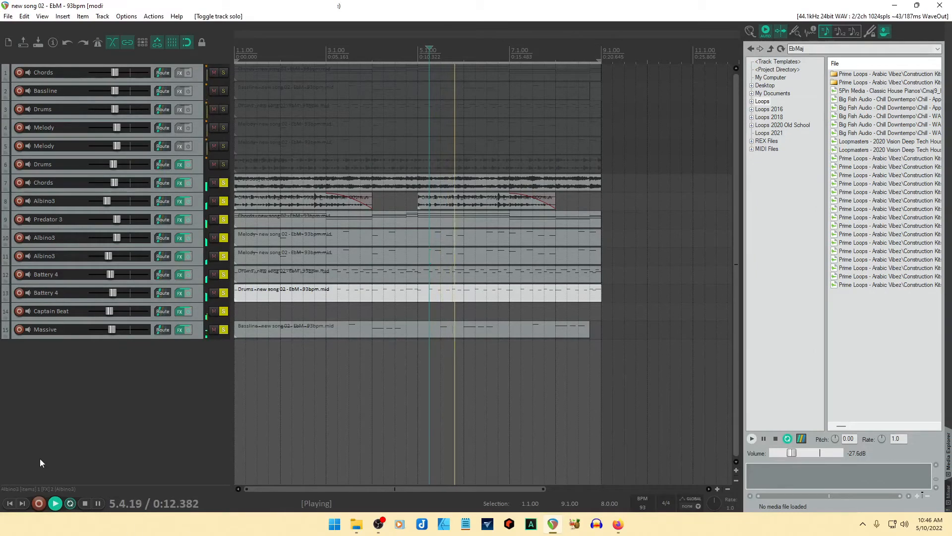
click(619, 528)
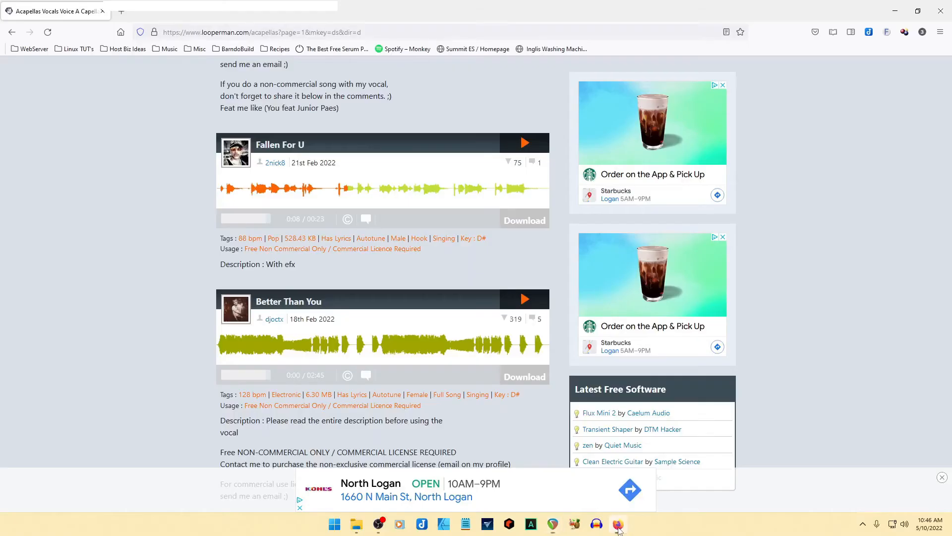
click(218, 179)
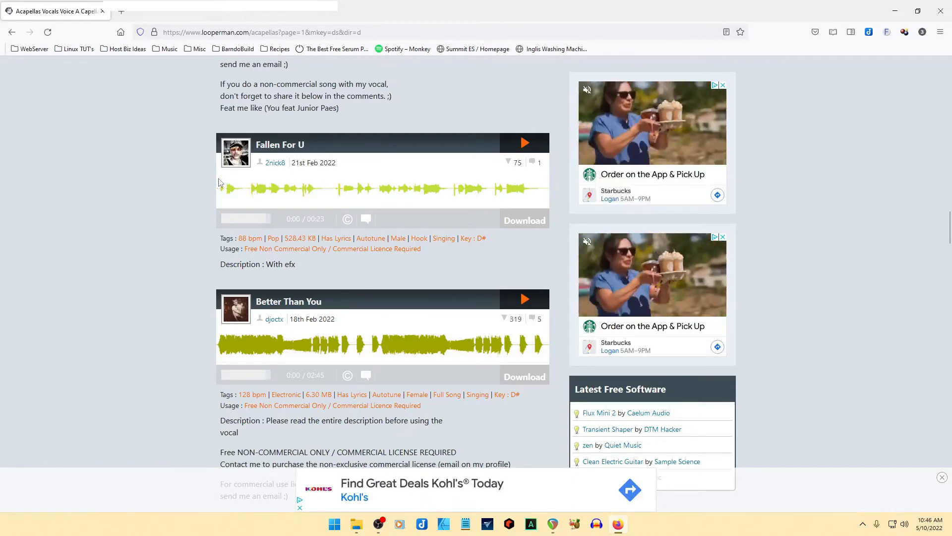
click(525, 144)
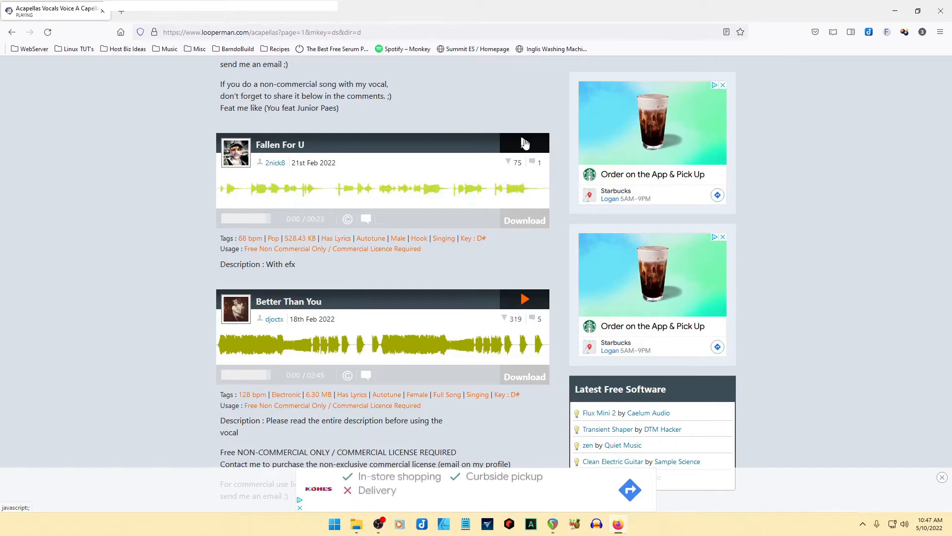
Download the "Fallen For U" acapella and cut its MP3 from the Downloads folder in File Explorer.
click(495, 221)
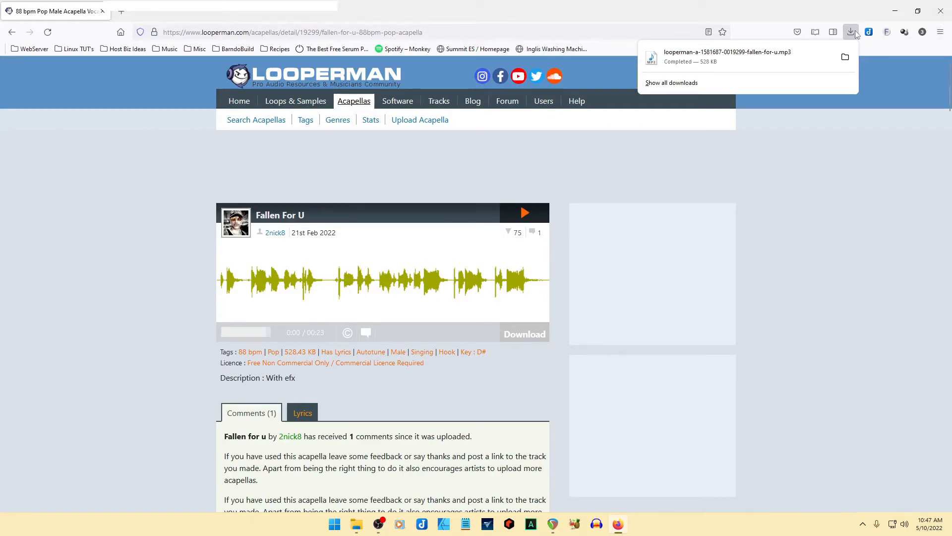
click(619, 17)
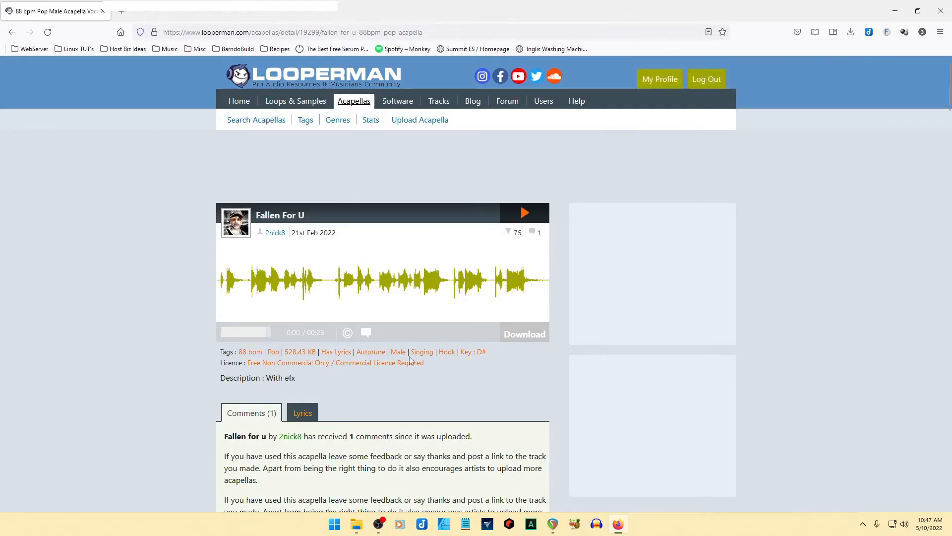
click(357, 525)
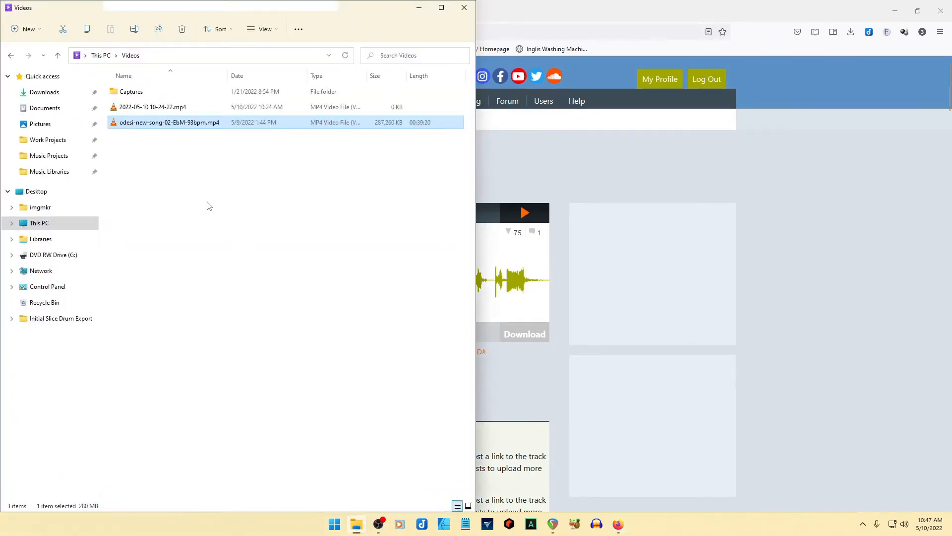
click(50, 93)
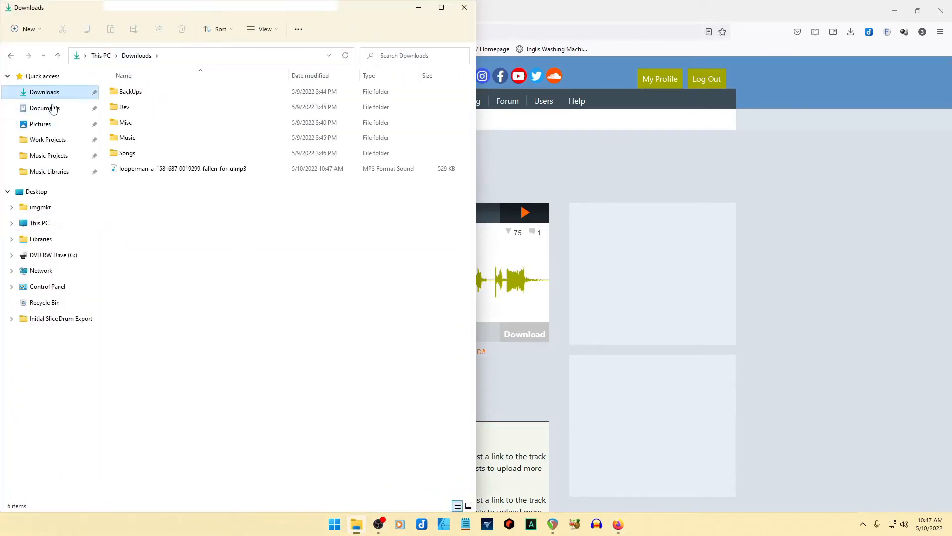
click(151, 169)
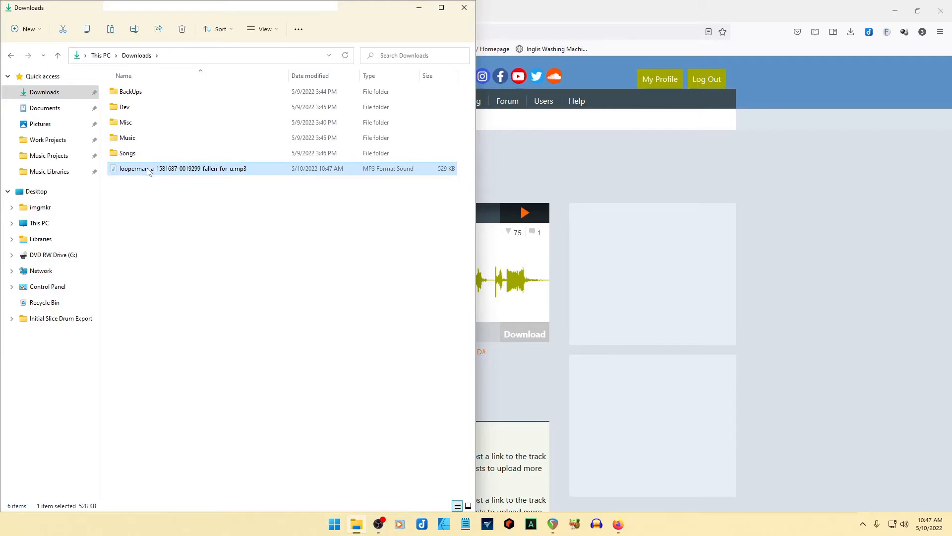
Create a folder named audio inside Downloads\Songs and paste the "Fallen For U" MP3 into it.
click(11, 56)
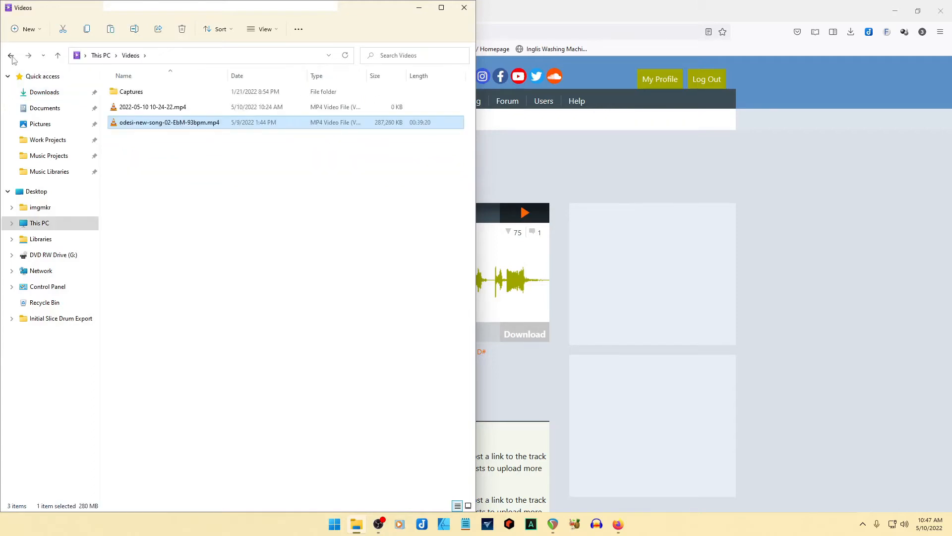
click(204, 214)
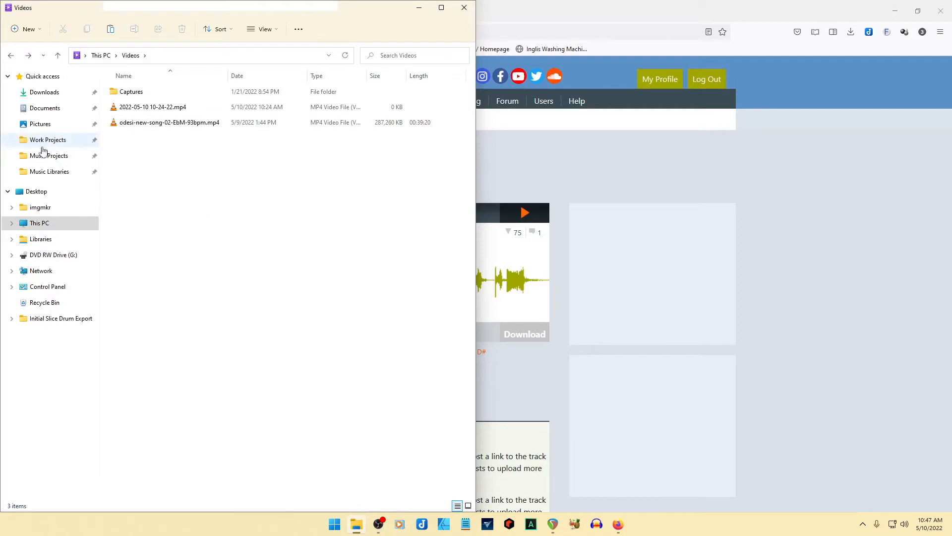
click(45, 94)
double_click(121, 154)
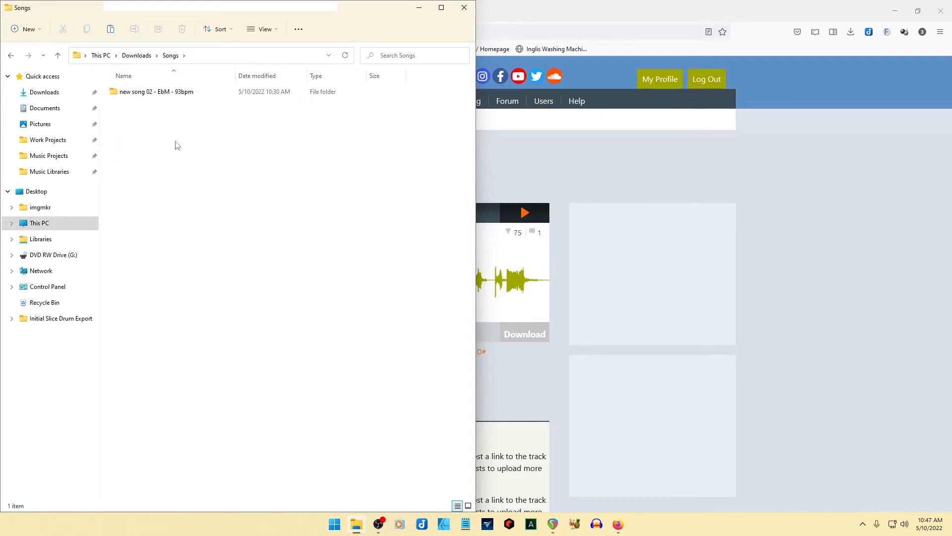
key(ctrl+shift+n)
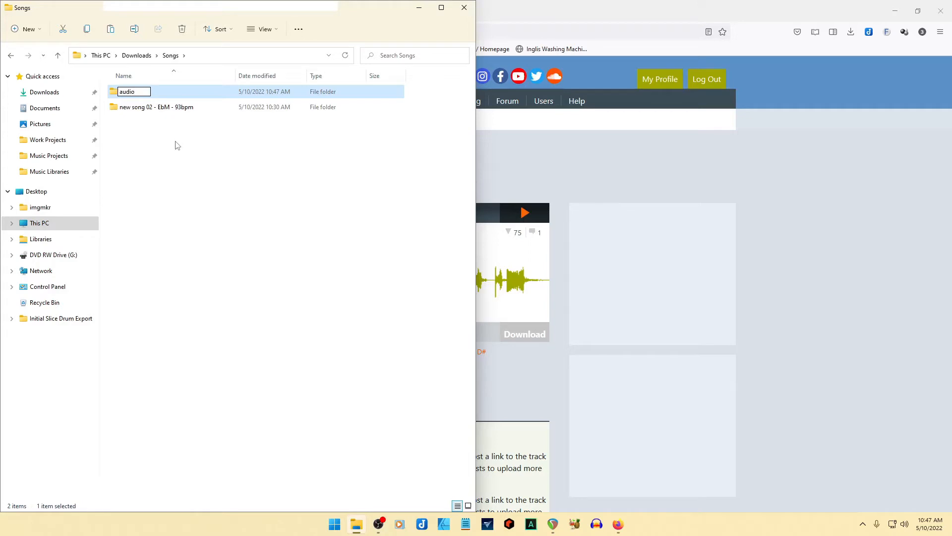
key(Return)
key(ctrl+v)
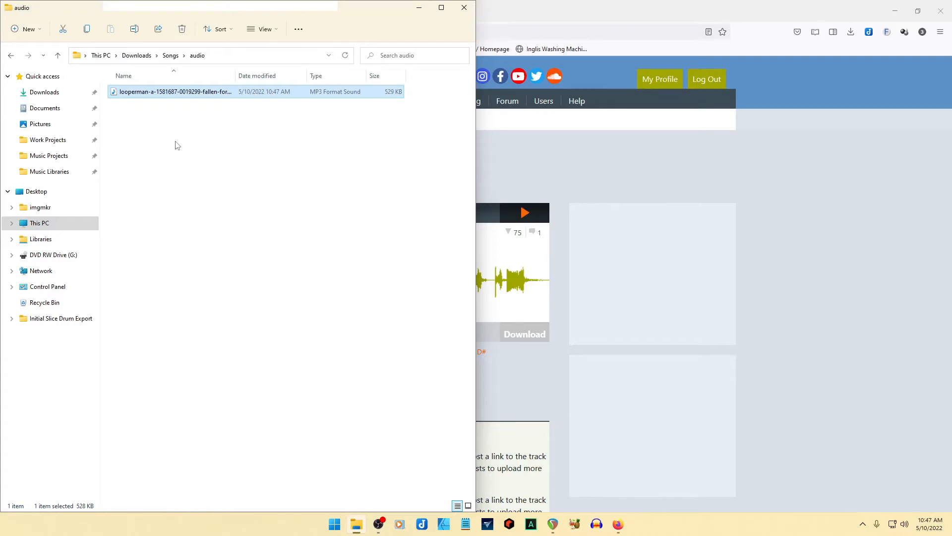
Widen the name column and rename the acapella file as "looperman - D# - Eb - fallen-for-u.mp3".
double_click(235, 78)
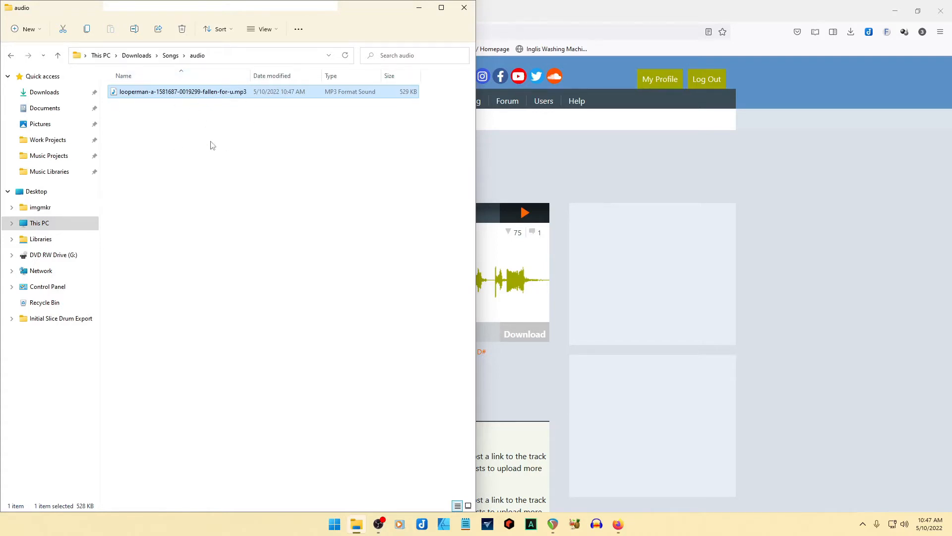
key(F2)
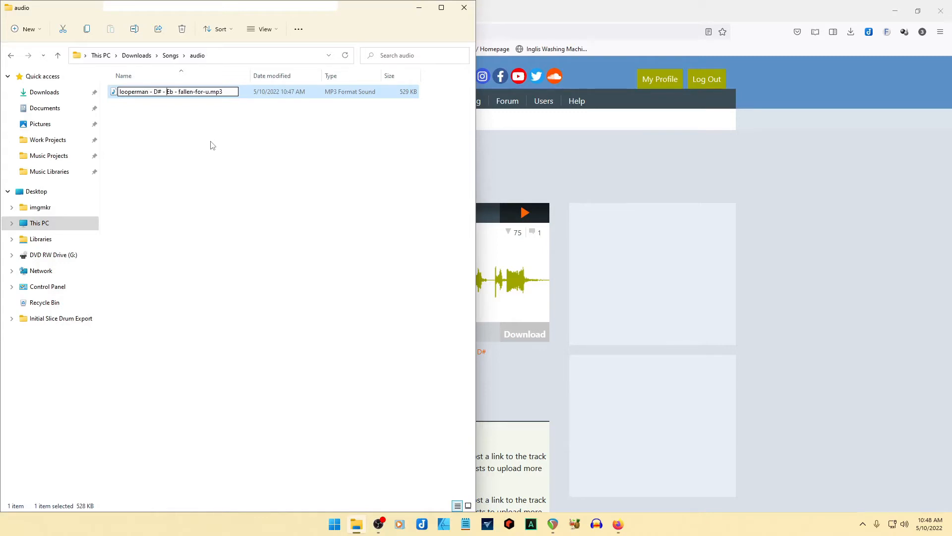
key(Return)
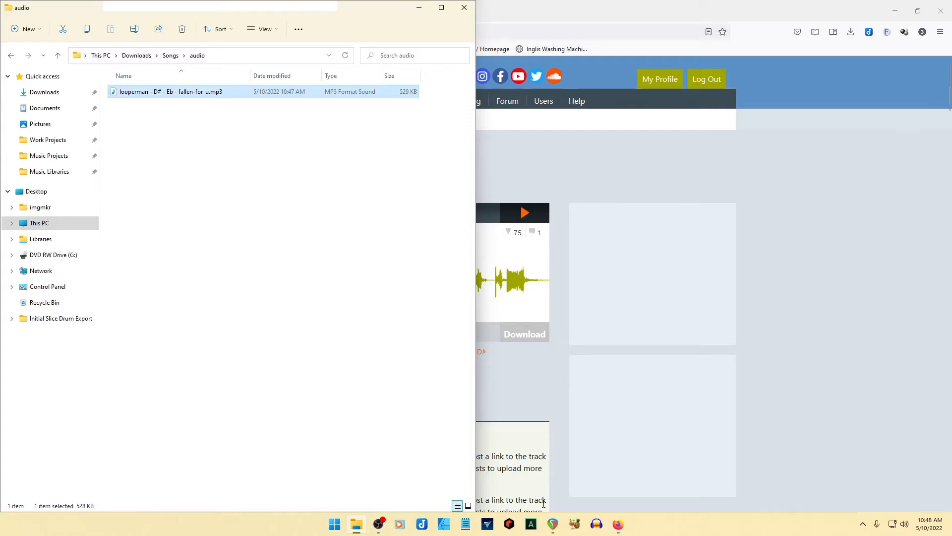
Switch to Reaper, preview the Tempest Oud EbMaj loop and raise the preview volume to -8.10 dB.
click(552, 527)
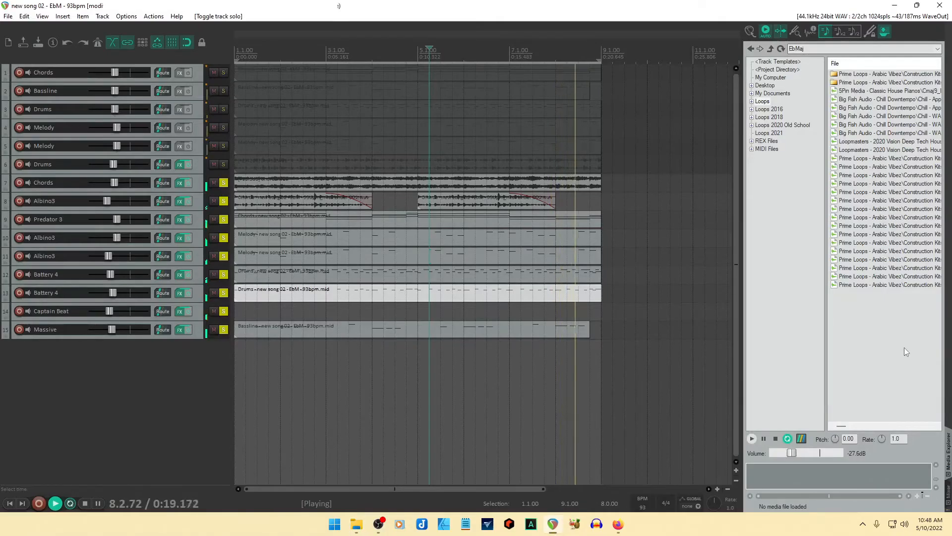
drag(844, 425, 859, 425)
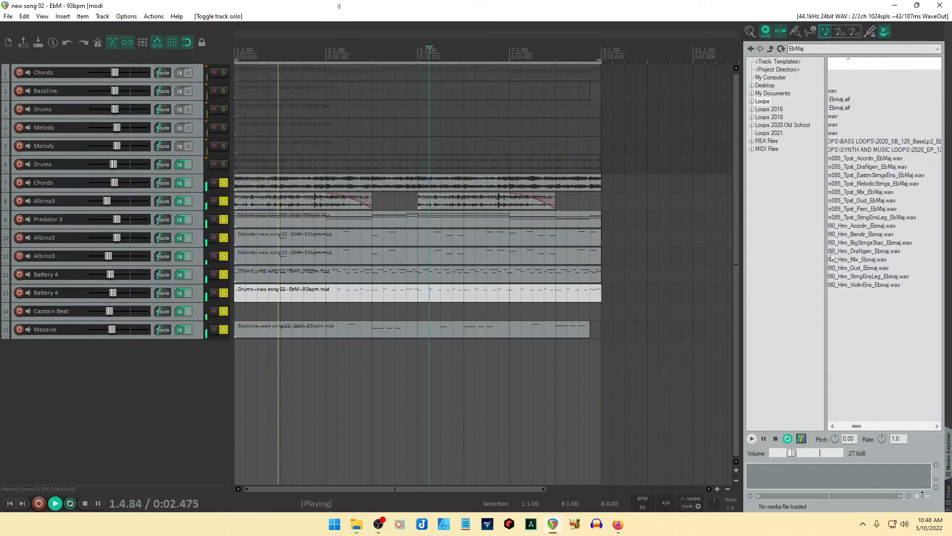
click(850, 201)
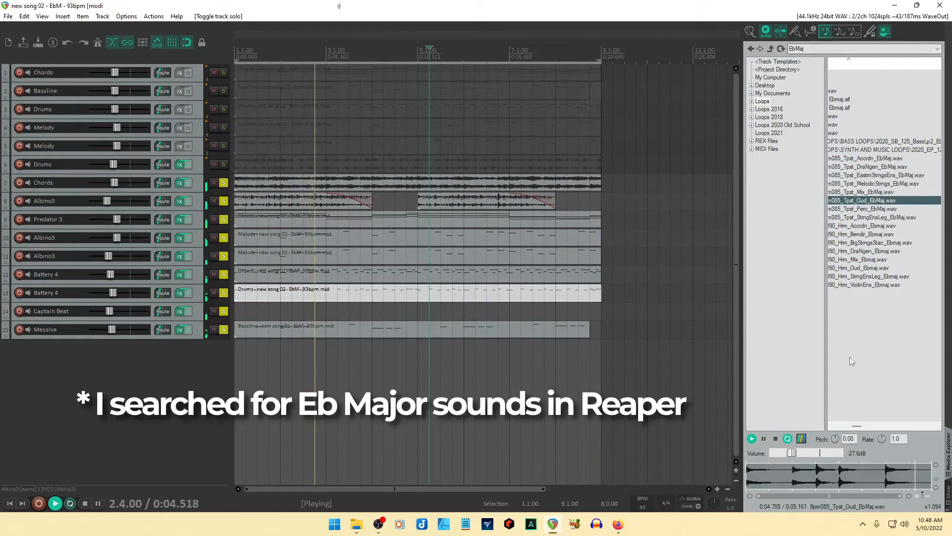
drag(792, 453, 814, 457)
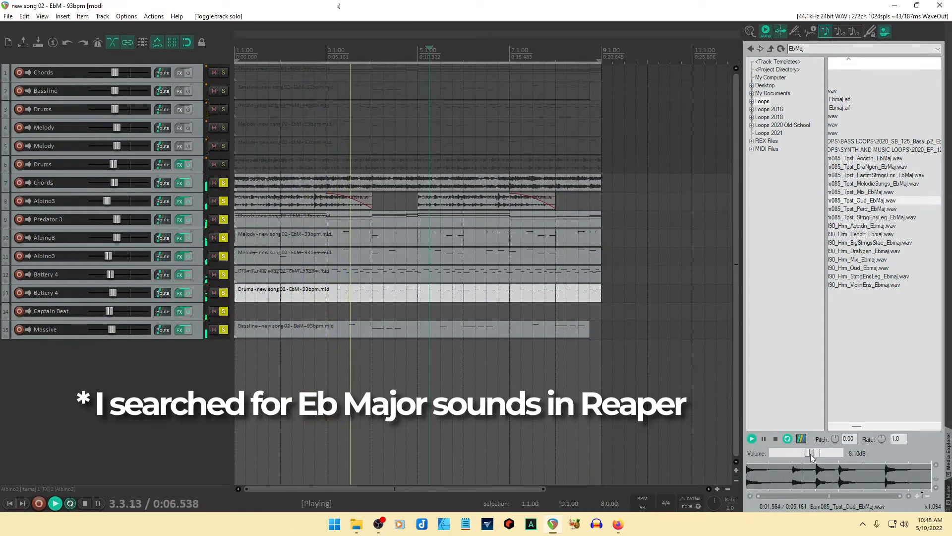
Audition the Harem kit's accordion, BigStrngsStac, DraNgen and ViolinEns Ebmaj loops against the song.
click(857, 227)
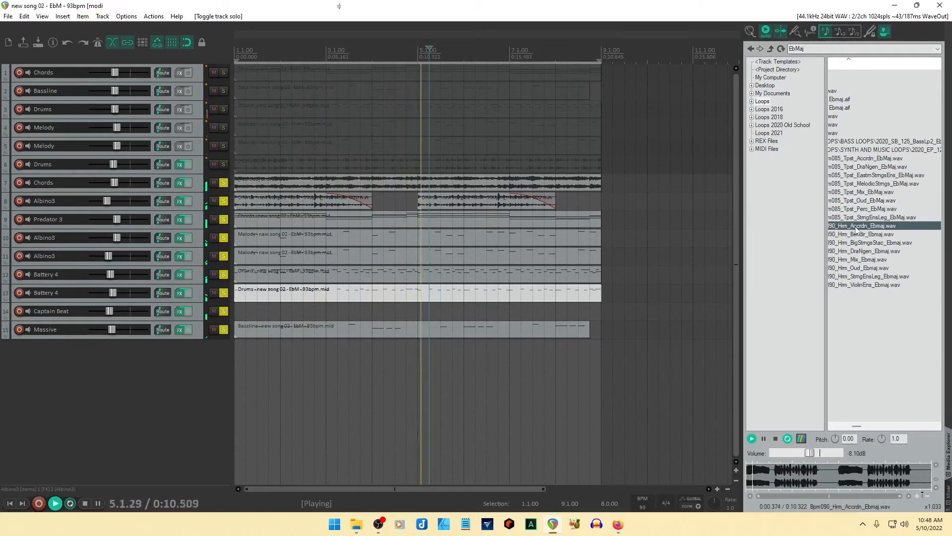
click(854, 242)
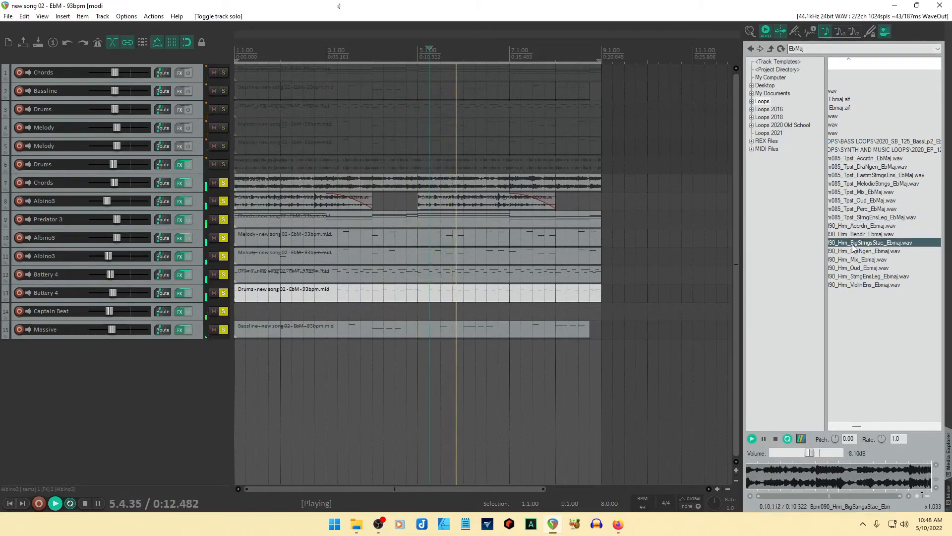
click(854, 252)
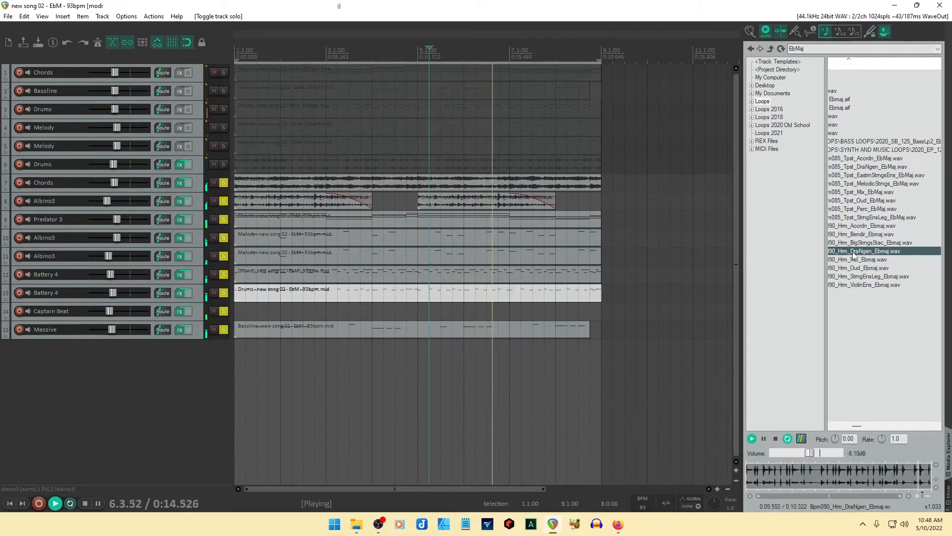
click(845, 285)
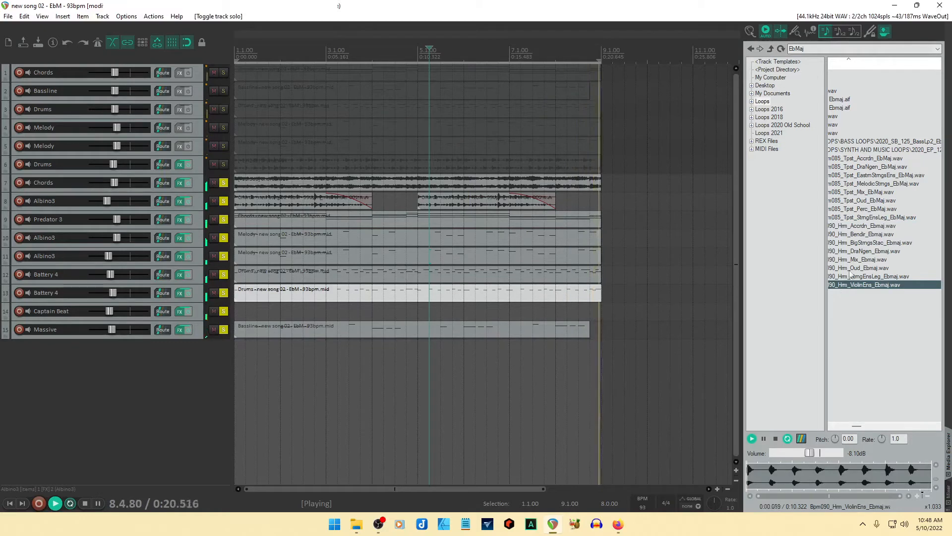
Audition the Tempest kit's accordion and DraNgen EbMaj loops and the "flute 104 Ebmaj.wav" loop.
click(862, 159)
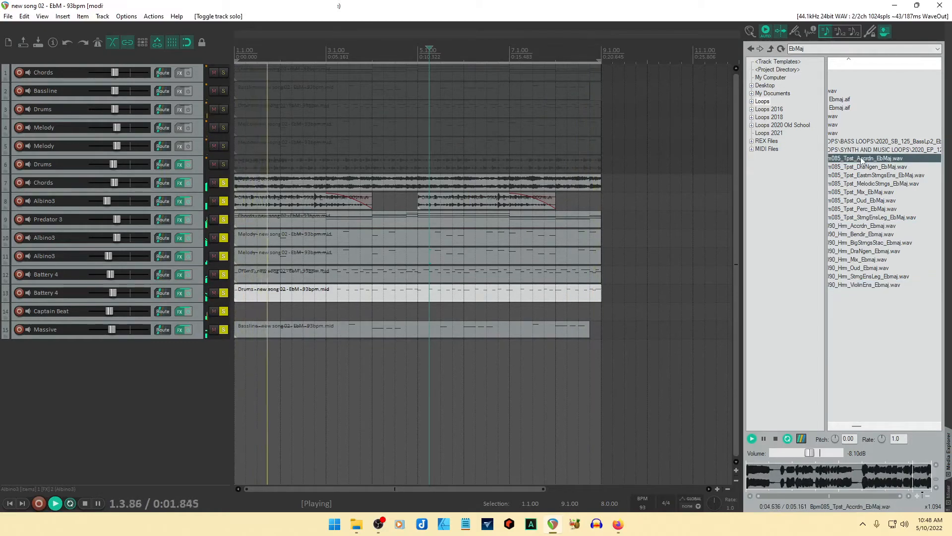
click(859, 167)
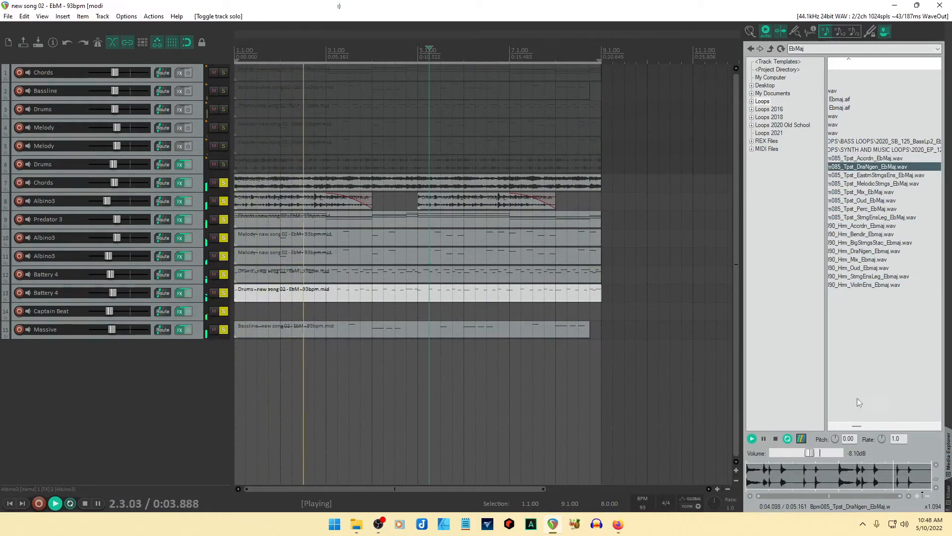
drag(858, 426, 849, 426)
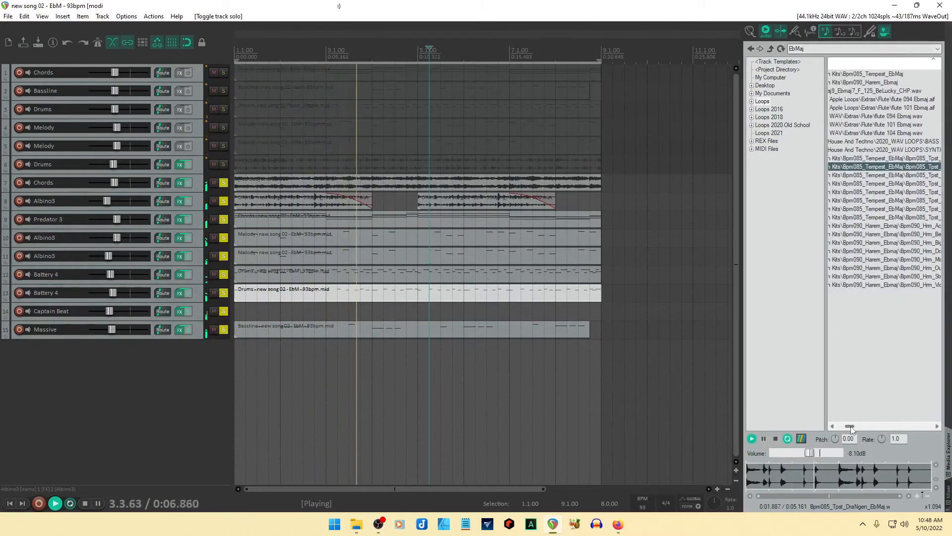
click(903, 133)
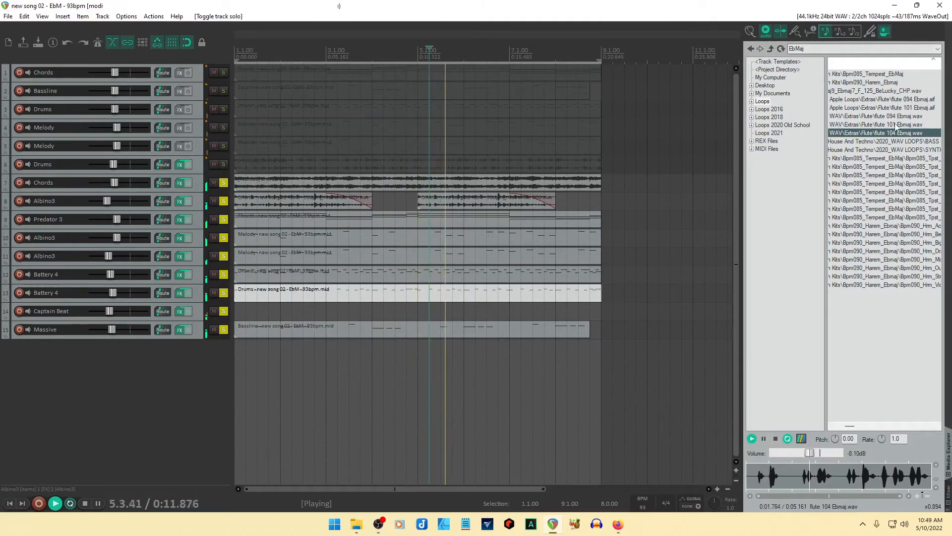
Audition the "flute 101 Ebmaj.wav" loop and compare "flute 094 Ebmaj.wav" with "flute 104 Ebmaj.wav" against the song.
click(895, 124)
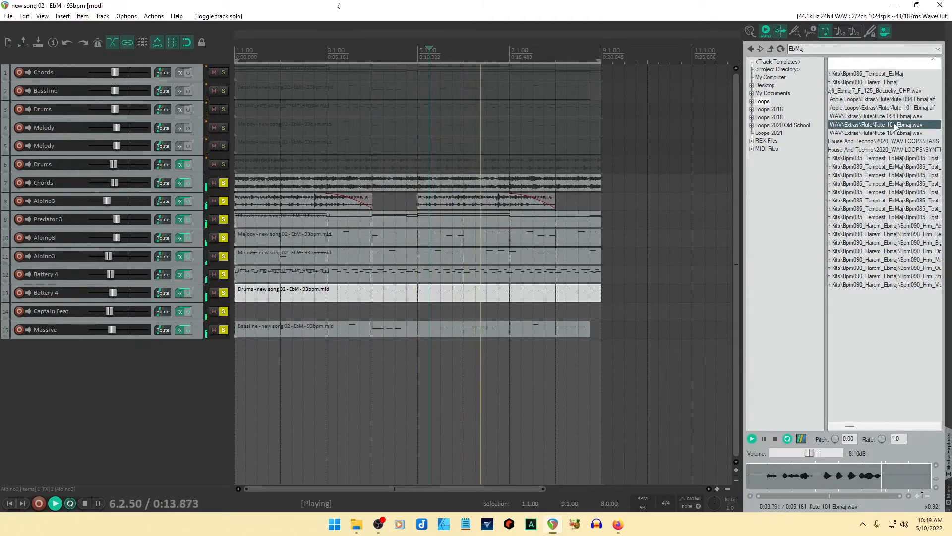
click(894, 117)
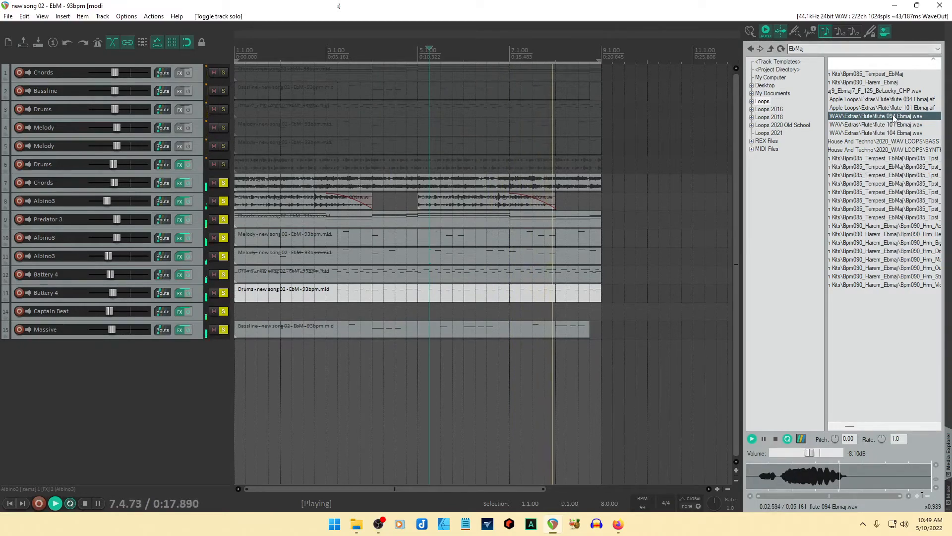
click(895, 133)
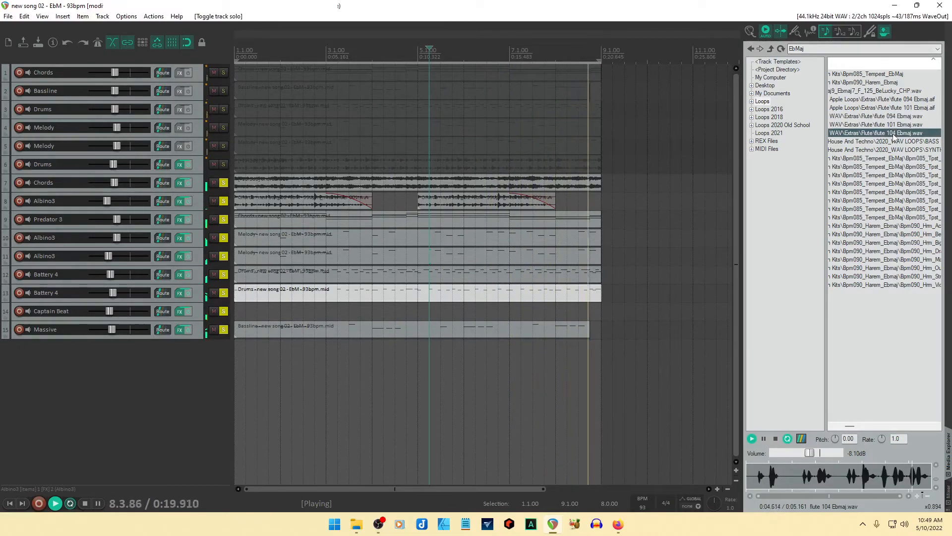
click(893, 117)
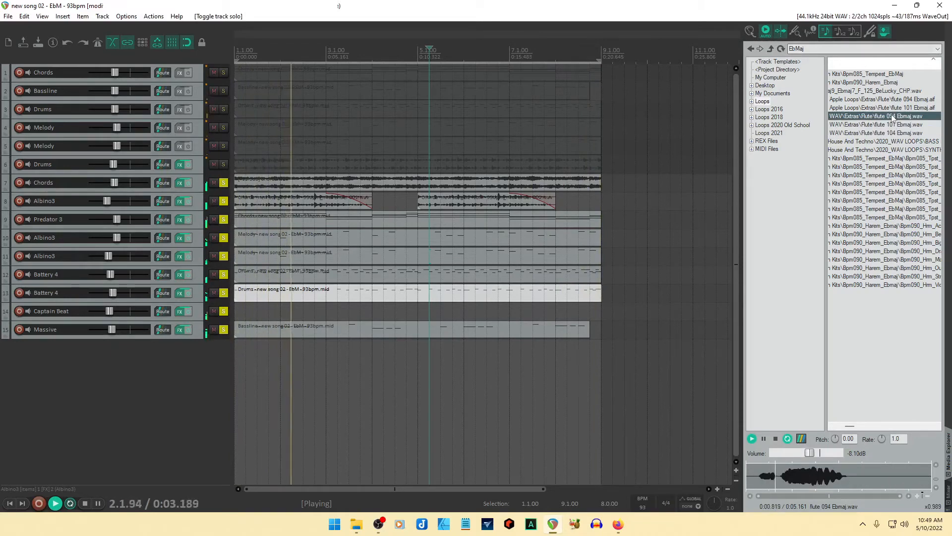
click(891, 133)
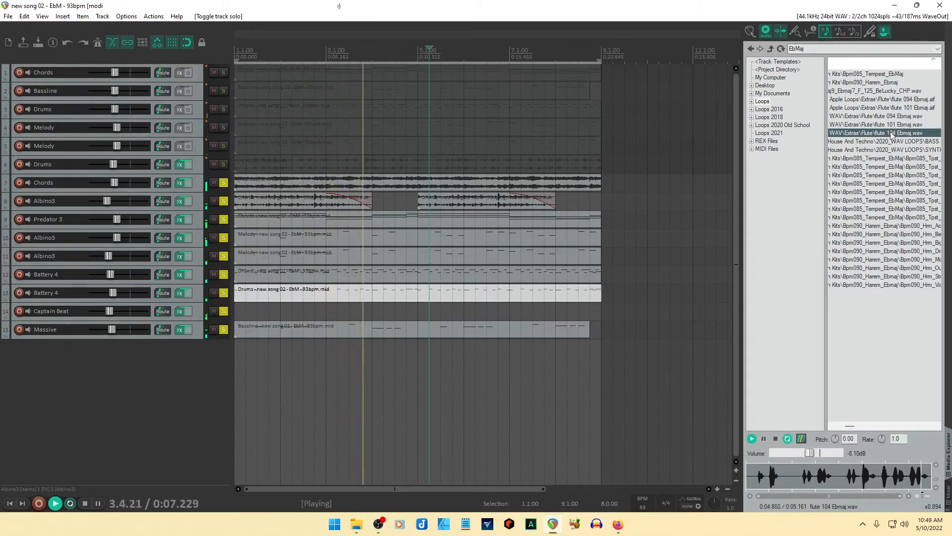
Audition the Apple Loops versions of the flute 101 and flute 094 Ebmaj loops.
click(882, 82)
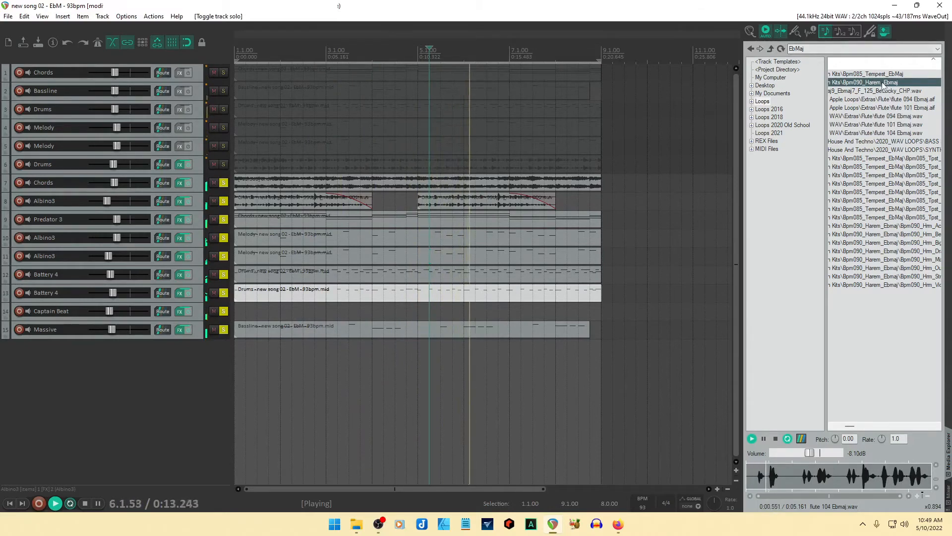
click(873, 75)
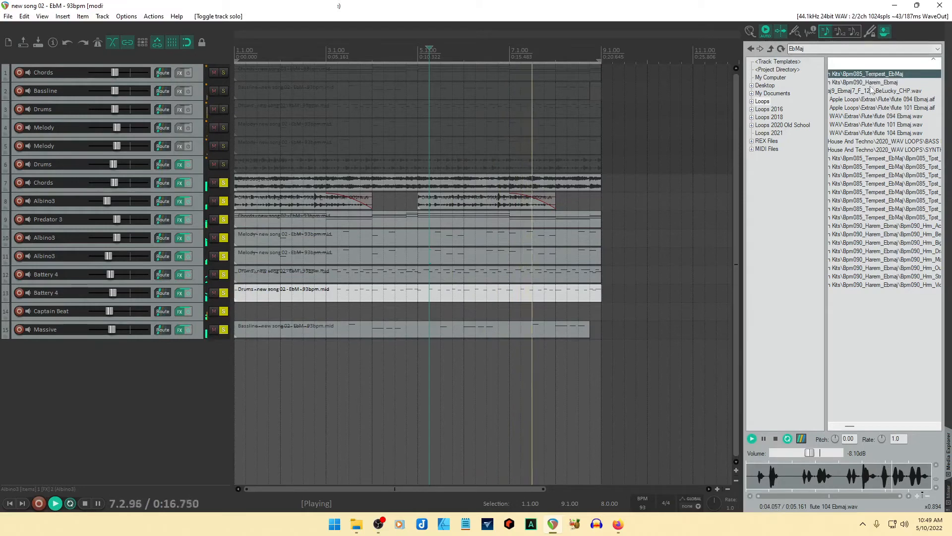
click(871, 84)
click(871, 108)
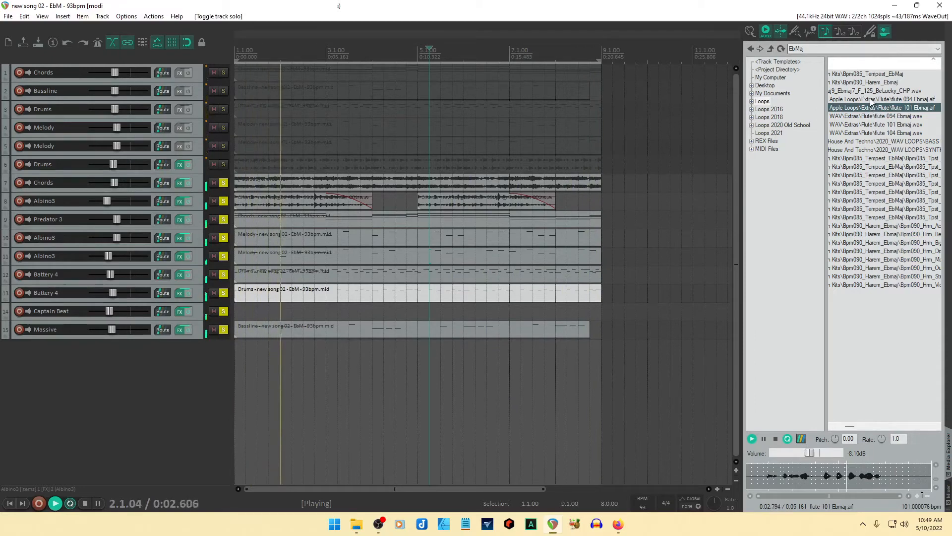
click(871, 99)
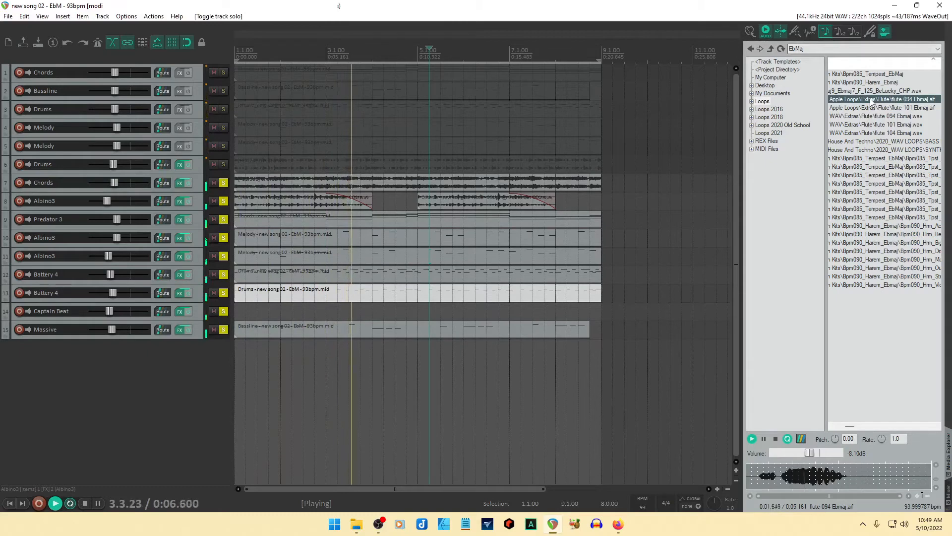
Insert "flute 094 Ebmaj.aif" at bar 2 on a new track below the Massive track.
drag(871, 100, 283, 389)
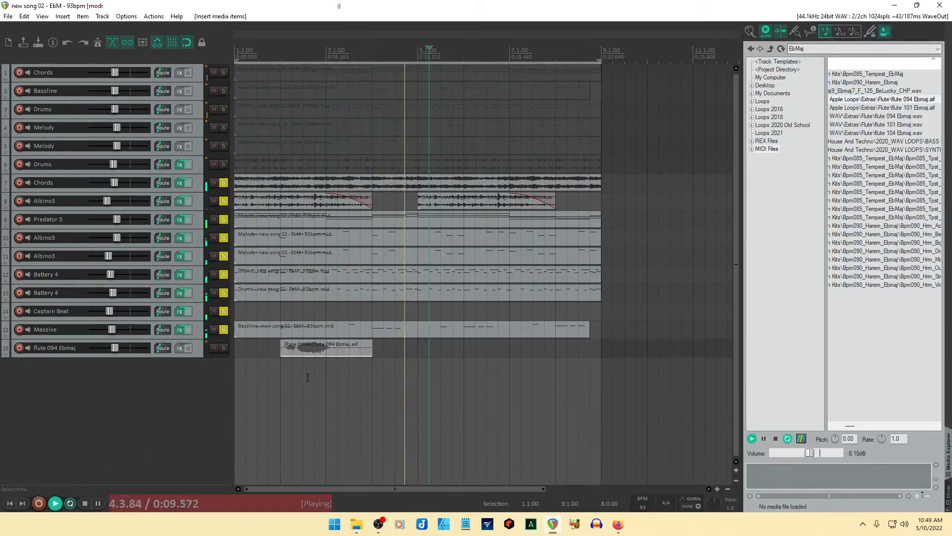
click(224, 348)
click(224, 348)
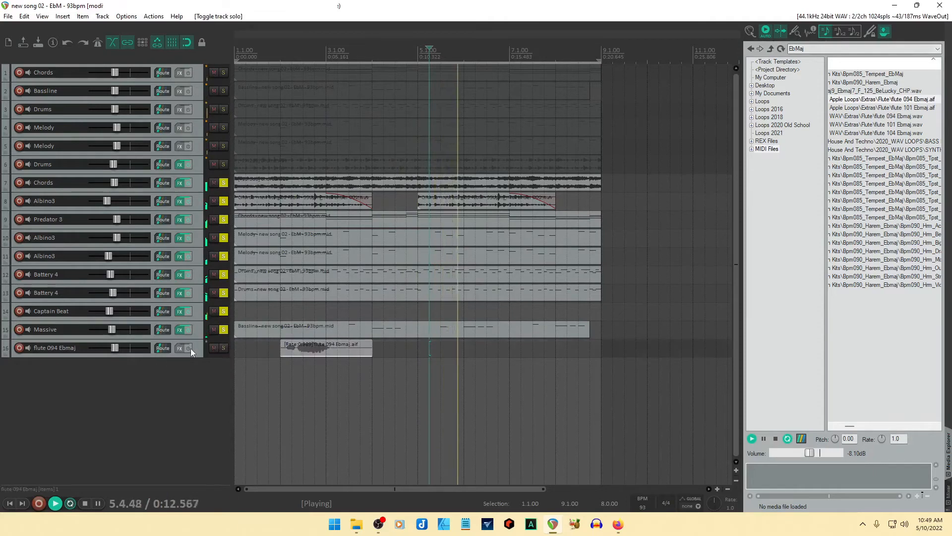
Add the Raum reverb to the flute track, then solo the track and lower its volume.
click(180, 348)
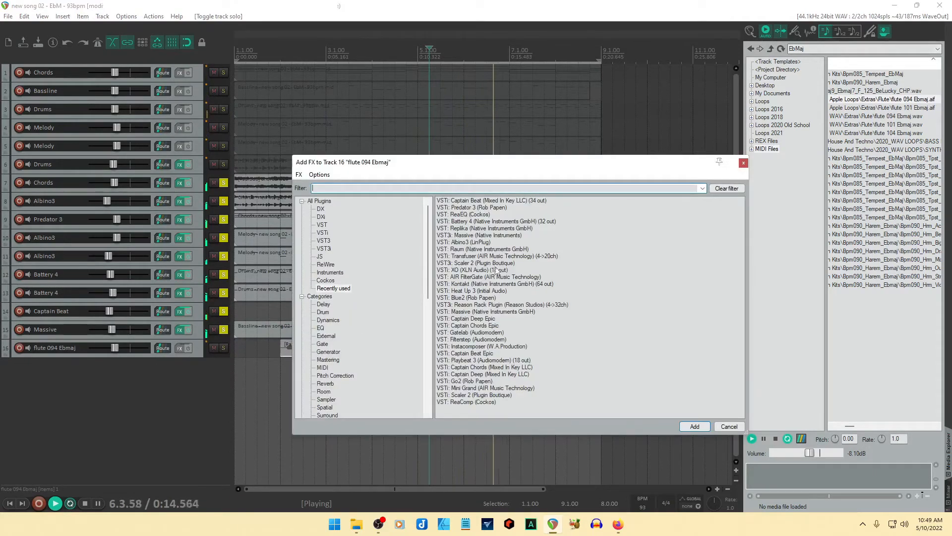
double_click(455, 249)
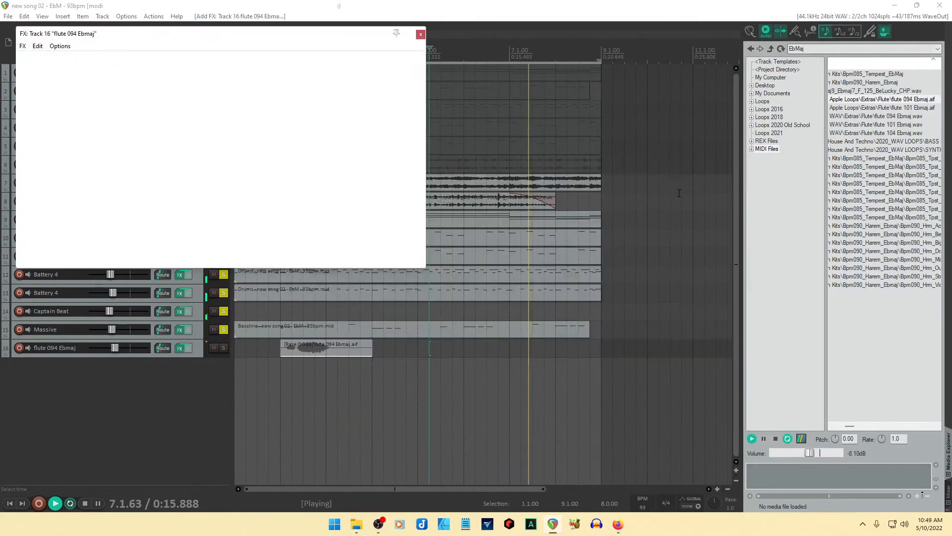
click(224, 348)
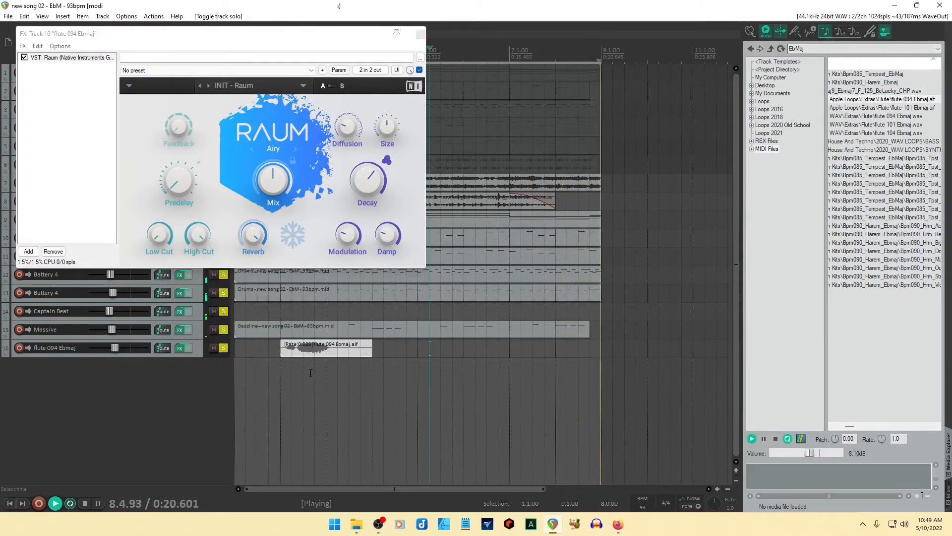
drag(112, 347, 107, 347)
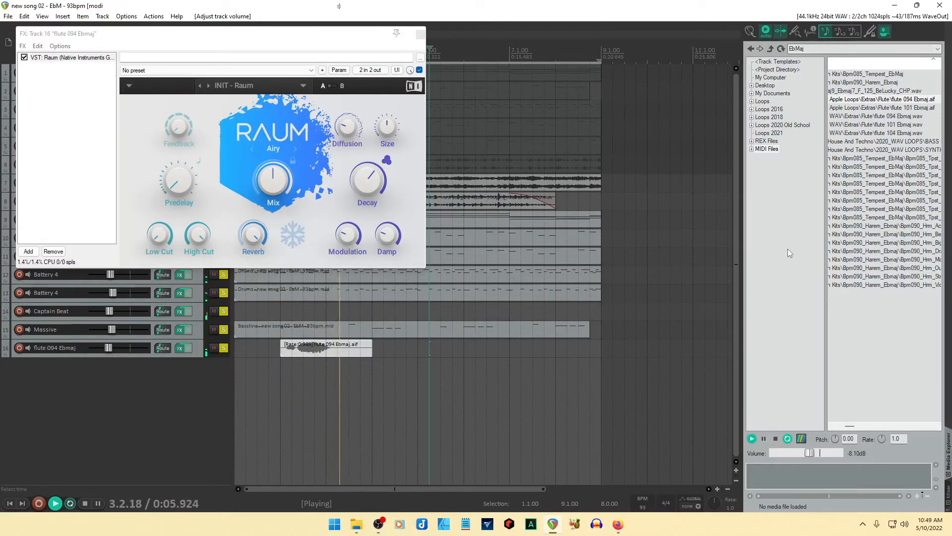
Audition the flute 101 AIF loop, the BeLucky chord loop and the flute 094, 101 and 104 Ebmaj WAV loops.
click(881, 108)
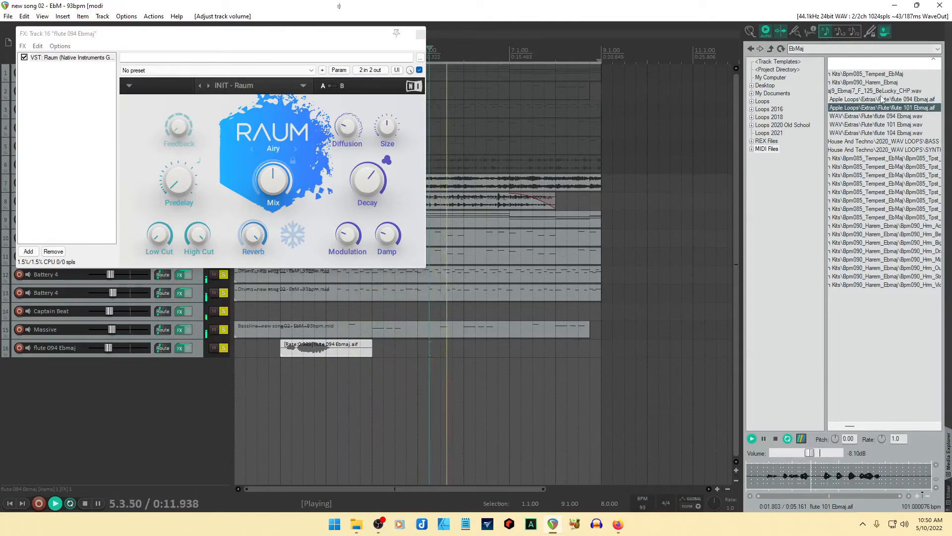
click(881, 92)
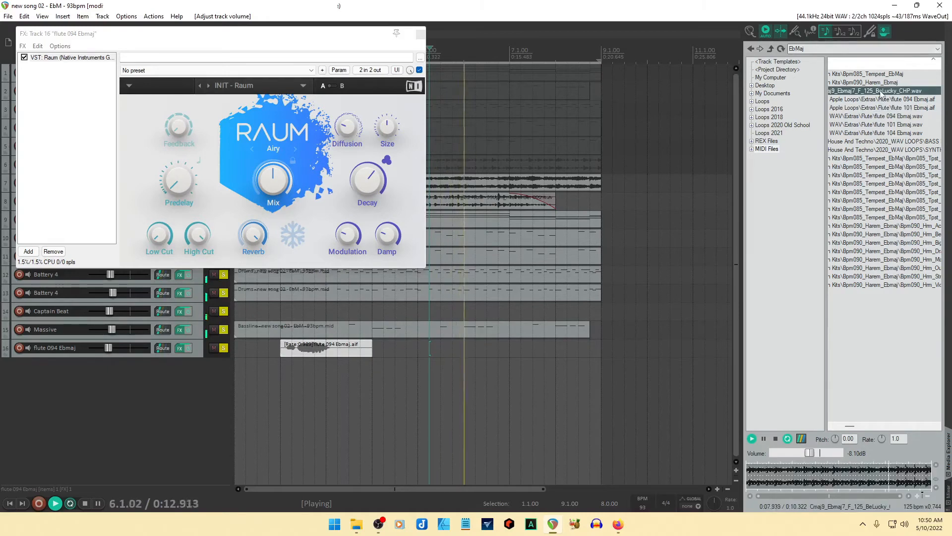
click(880, 116)
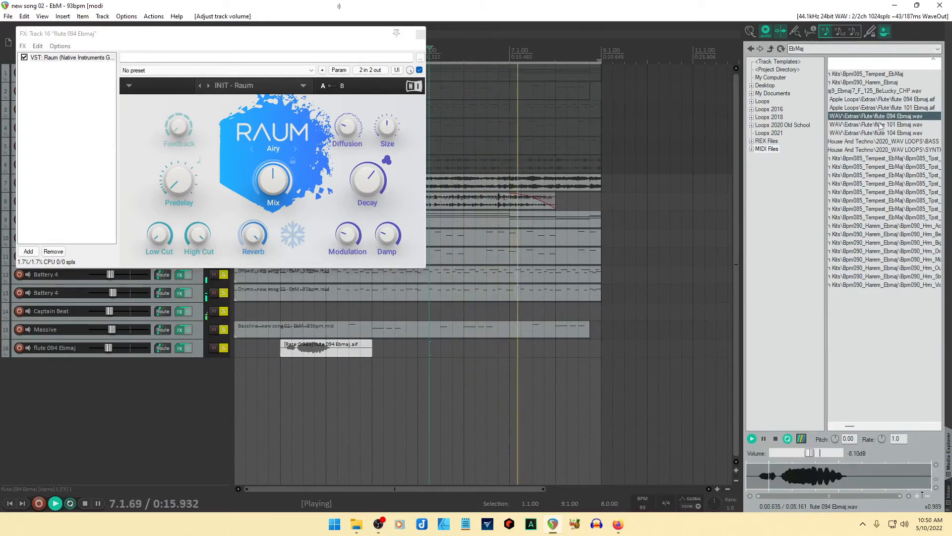
click(881, 125)
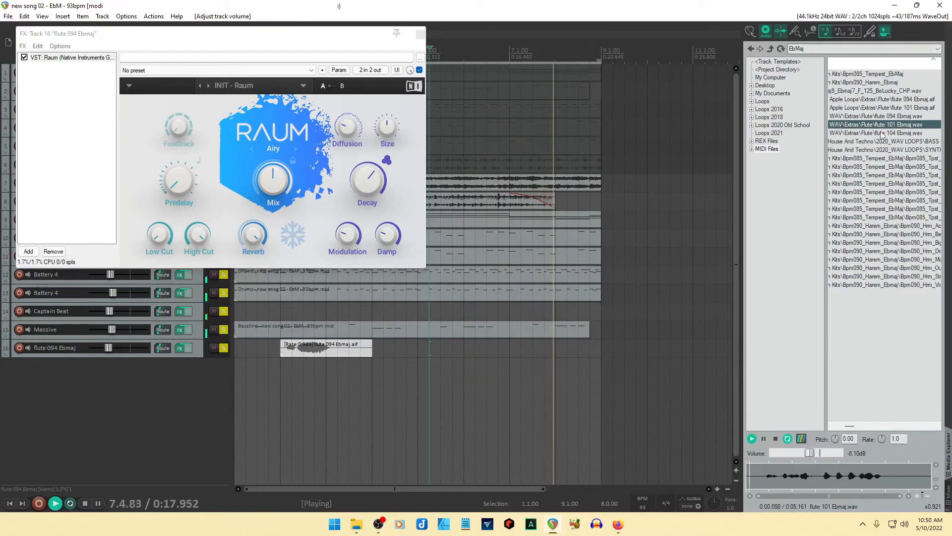
click(881, 132)
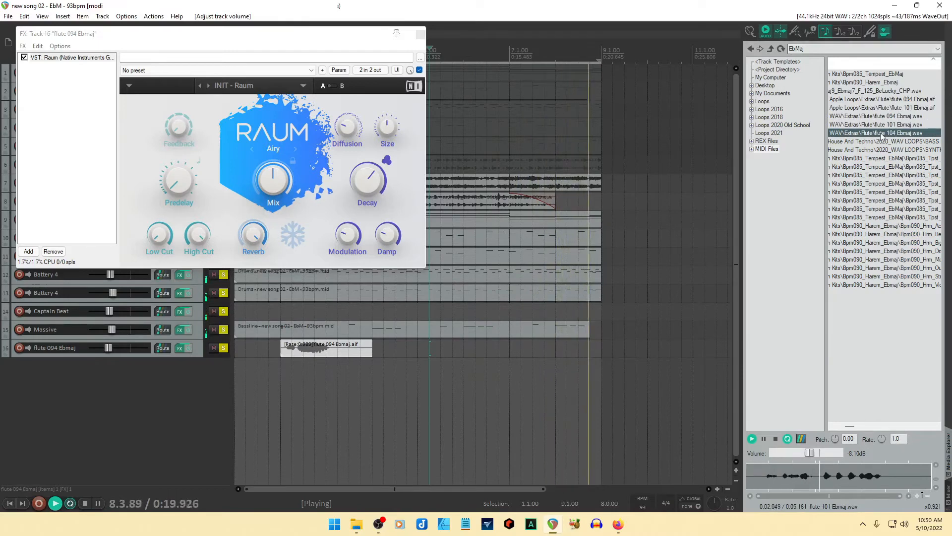
Place "flute 104 Ebmaj.wav" on the flute track as two one-bar pieces starting at bars 5 and 6.
drag(881, 133, 436, 354)
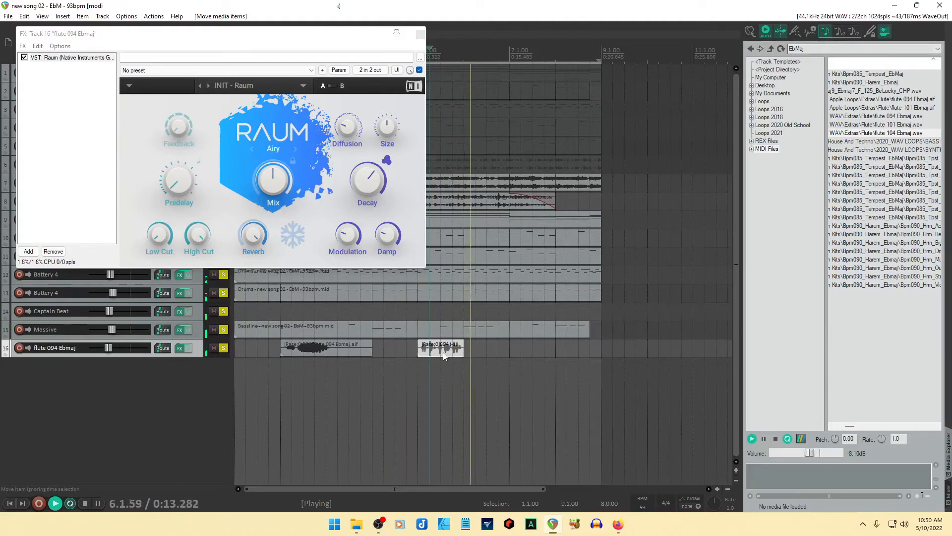
drag(444, 353, 464, 353)
drag(554, 351, 511, 353)
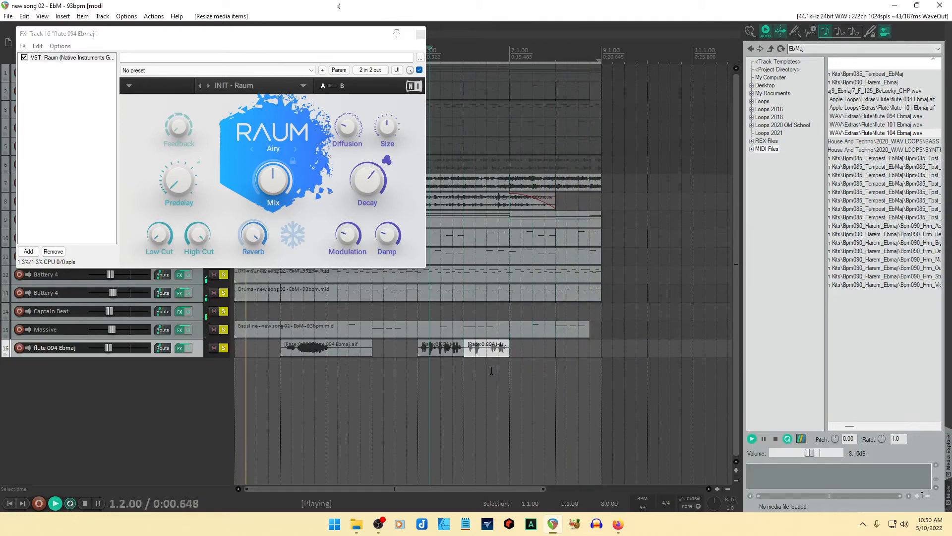
Reposition the two flute 104 pieces so they start at 4.3 and 6.3.
drag(447, 352, 402, 353)
drag(496, 350, 444, 352)
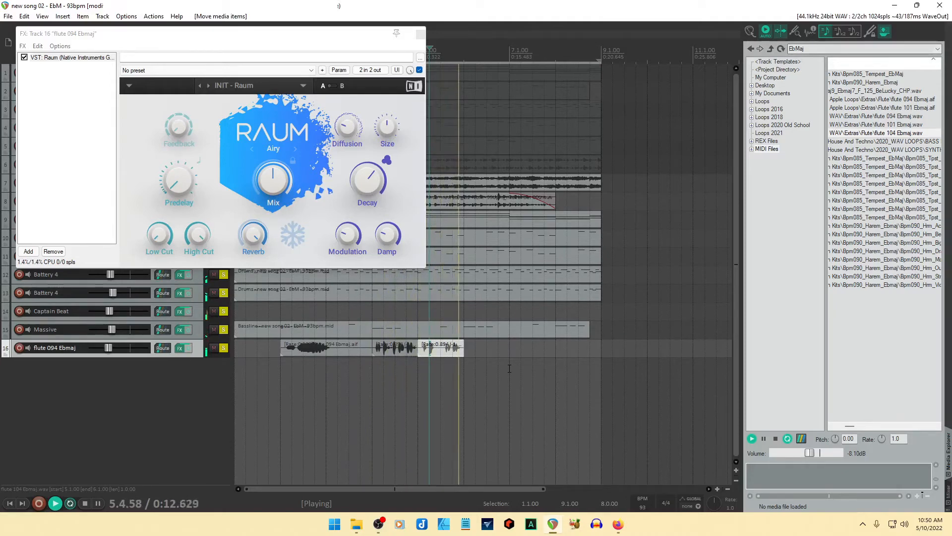
drag(444, 354, 517, 353)
click(399, 350)
drag(398, 353, 421, 355)
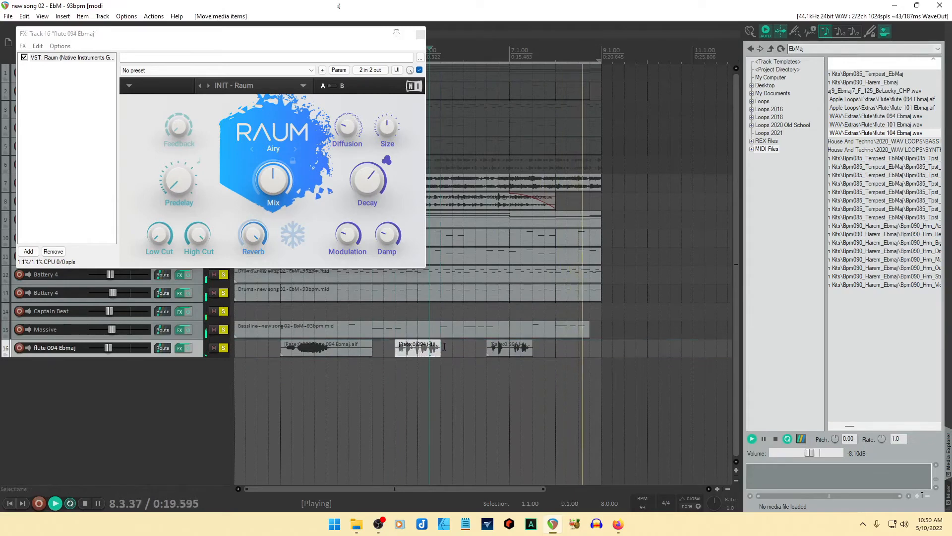
Close the Raum window, raise the flute track's volume slightly and reduce the flute 094 item's volume to -2.41 dB.
click(421, 35)
drag(108, 348, 110, 349)
drag(336, 339, 333, 351)
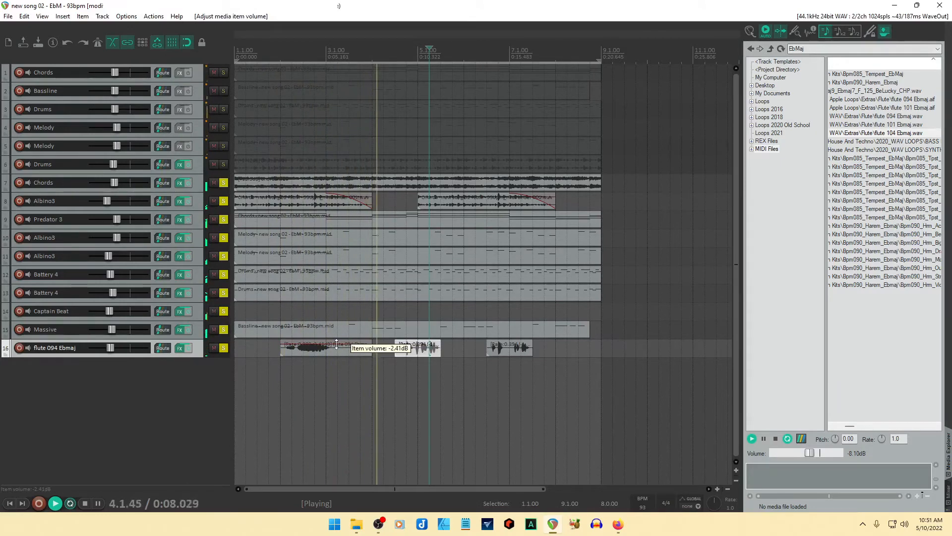
click(337, 346)
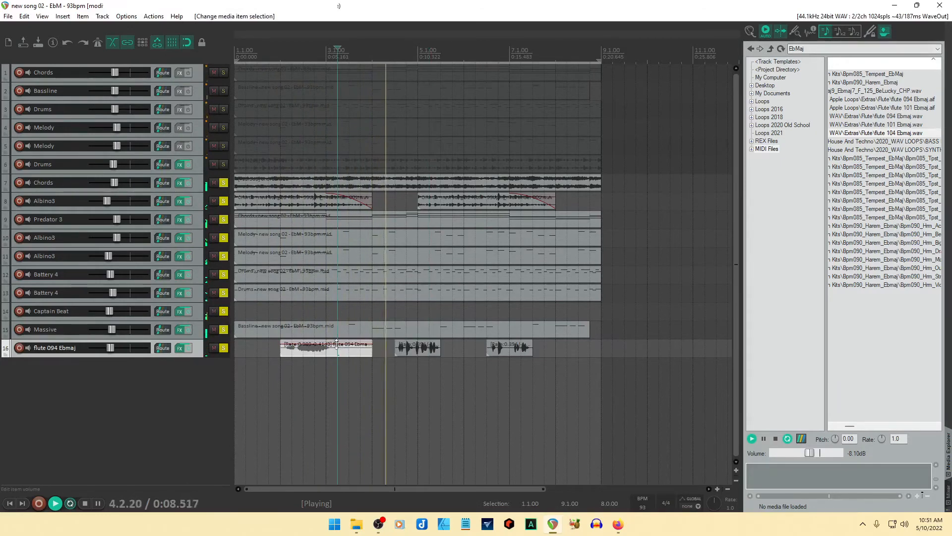
Set the flute track's volume to exactly -18 dB in its routing settings.
click(508, 350)
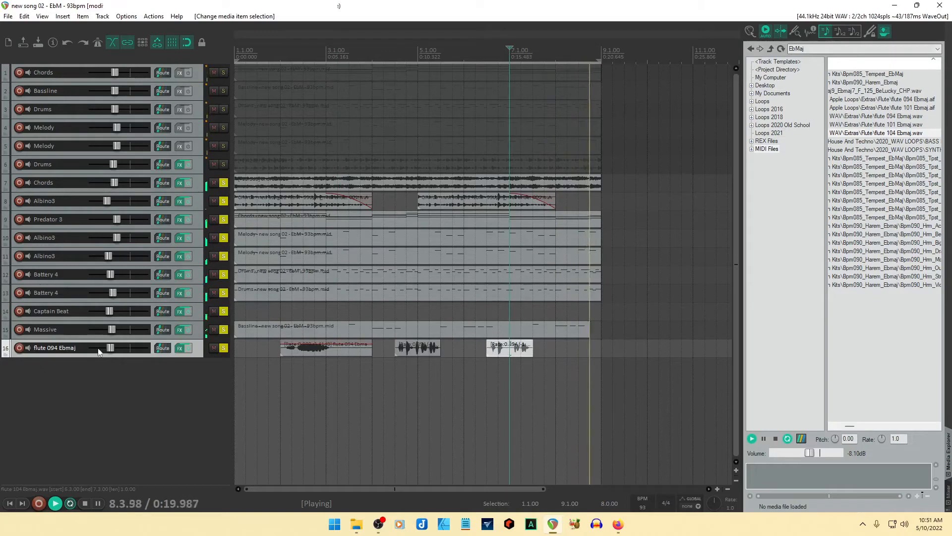
right_click(111, 350)
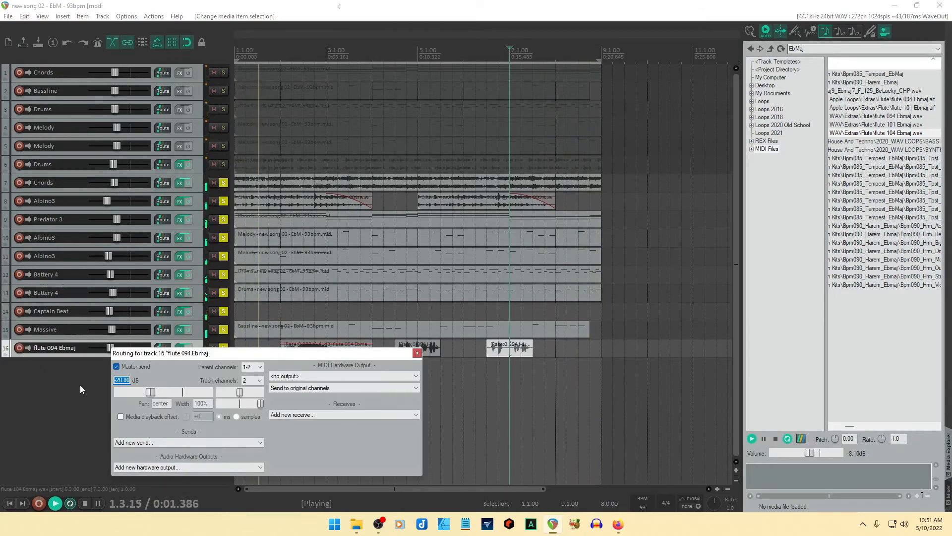
text(-18)
key(Return)
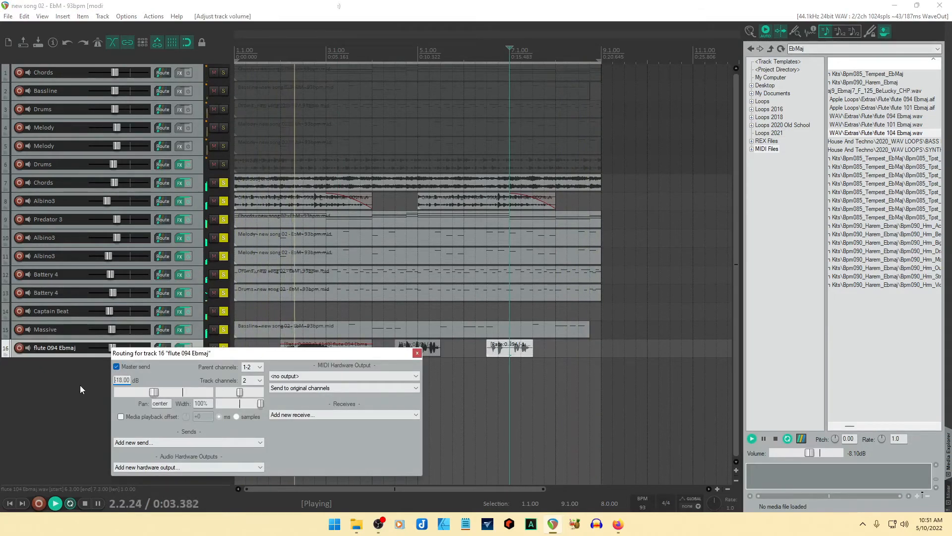
key(BackSpace)
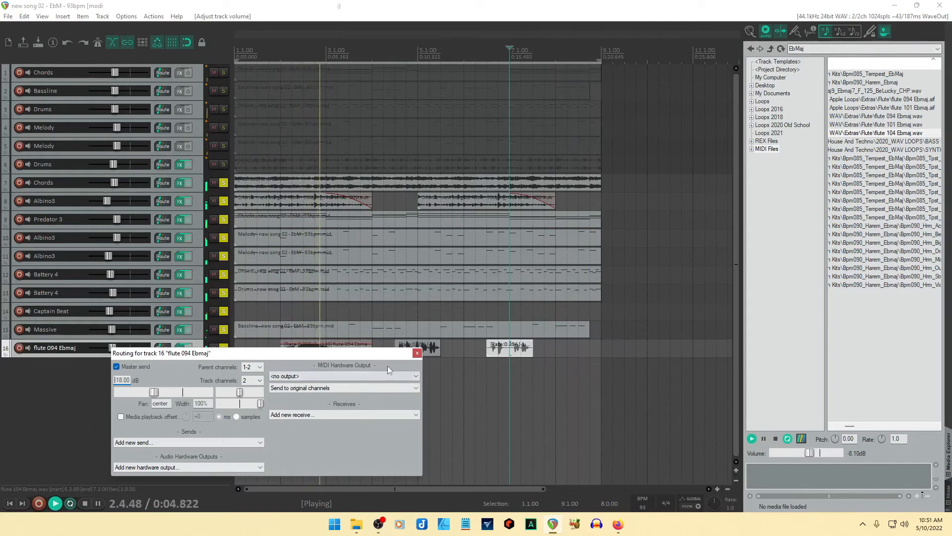
click(417, 354)
Lower the flute 094 item's volume to -4.35 dB and pan the enlarged flute track 20% right.
drag(354, 346, 353, 346)
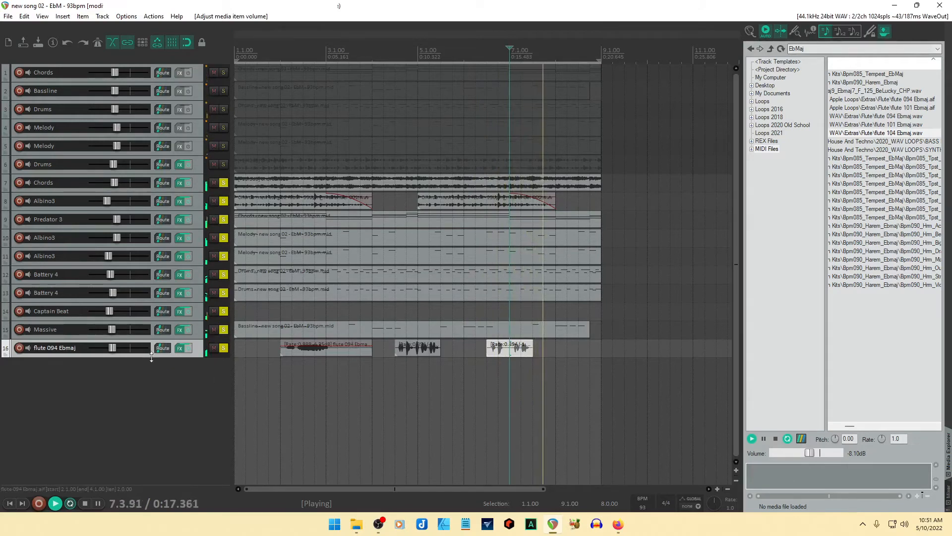
mouse_move(42, 357)
mouse_down()
mouse_move(43, 380)
mouse_move(44, 353)
mouse_up()
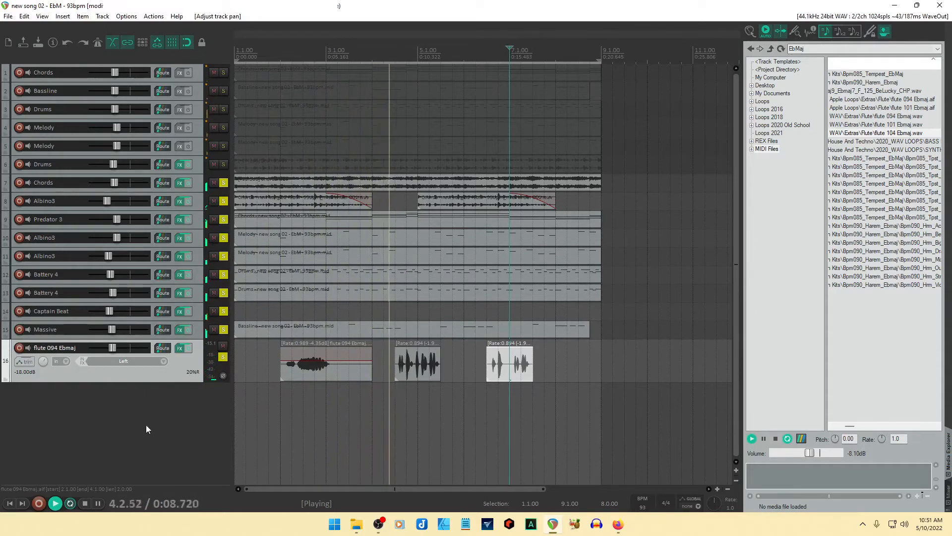
Insert "looperman - D# - Eb - fallen-for-u.mp3" from the audio folder at bar 9 on a new track, then close the folder.
click(357, 525)
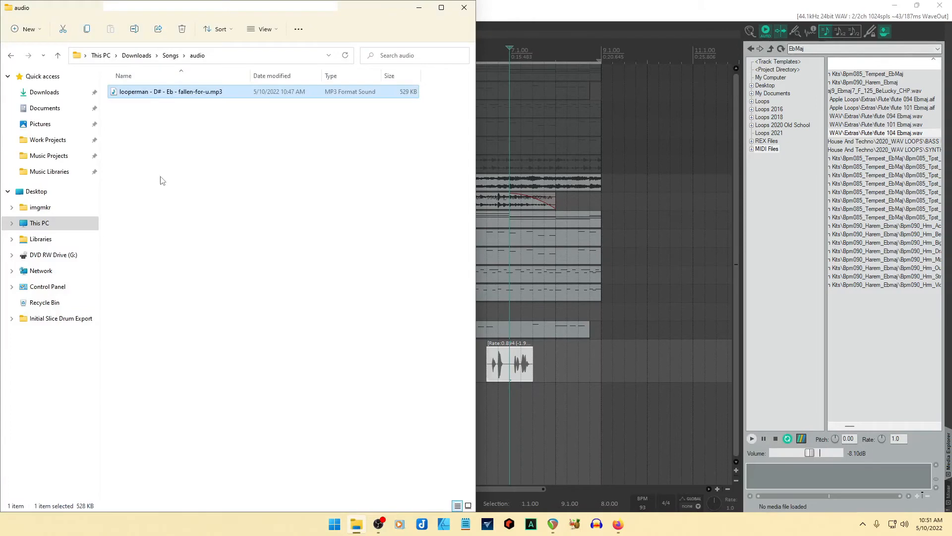
drag(116, 94, 605, 420)
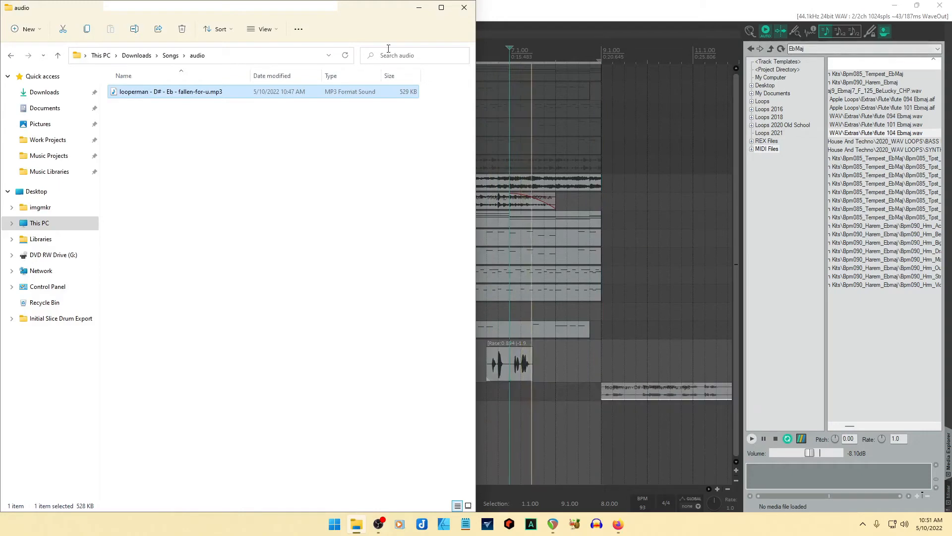
click(466, 9)
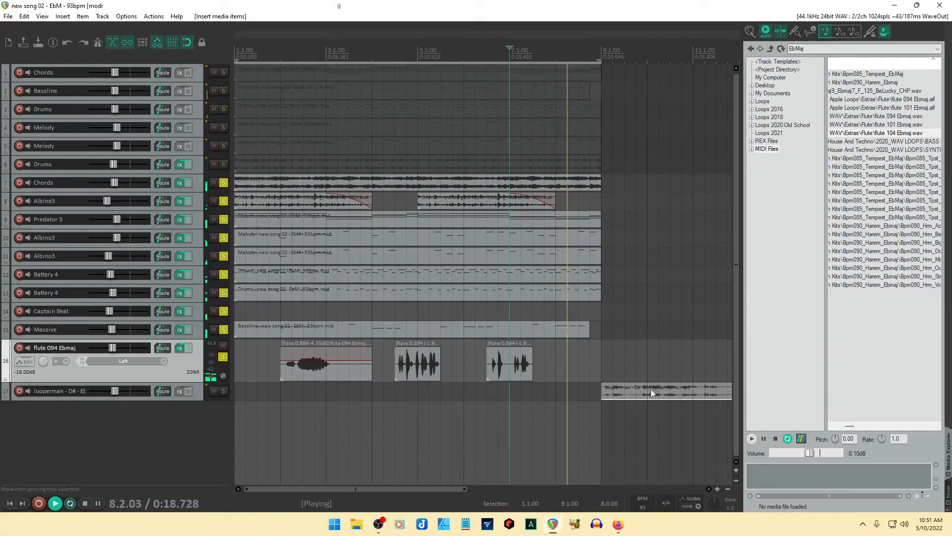
Move the acapella item to the start of the song and shorten its end to about 9.2.00.
drag(651, 395, 263, 394)
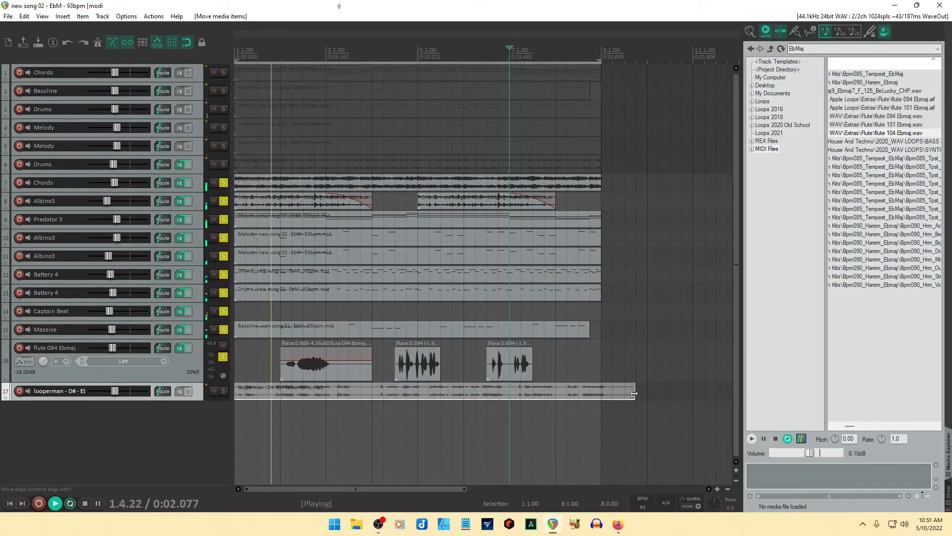
drag(633, 393, 616, 397)
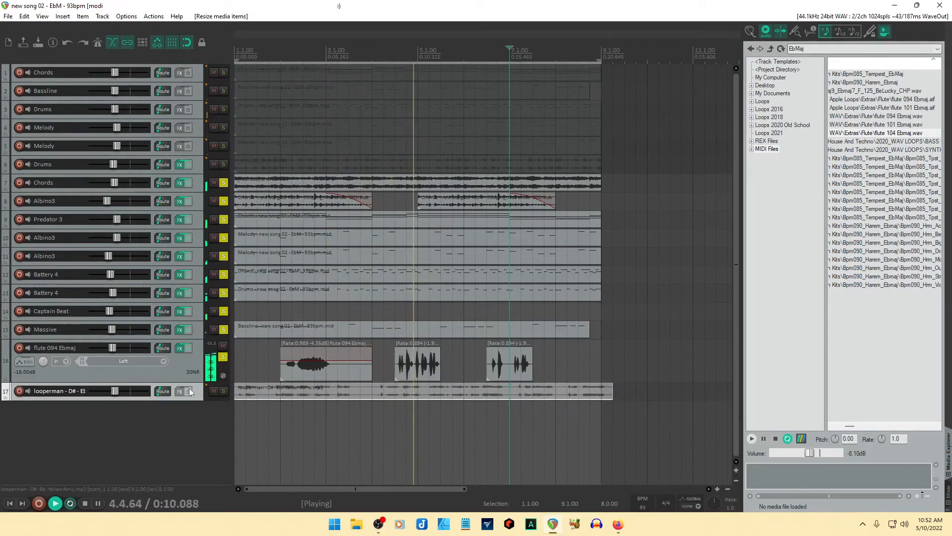
Solo the acapella track in place of the flute track and raise the acapella track's volume to -8.15 dB.
click(223, 391)
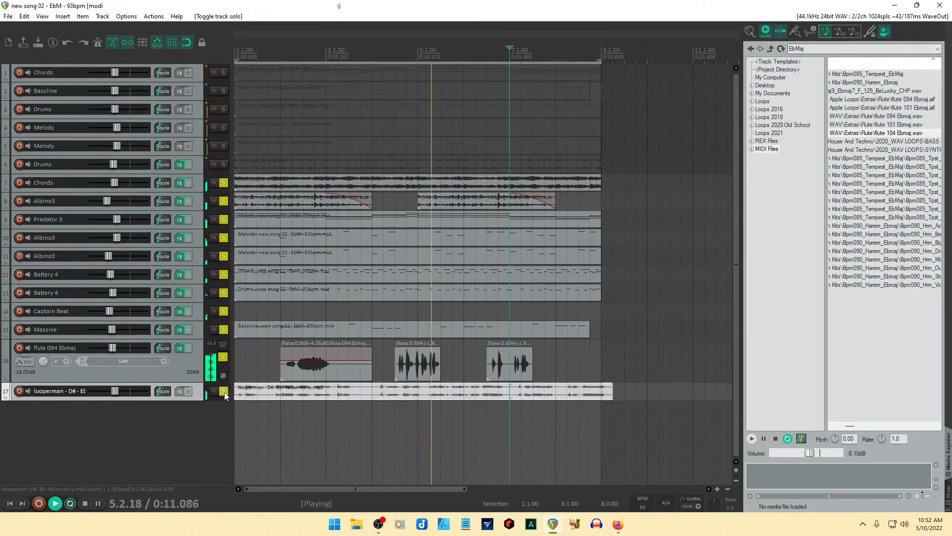
click(224, 358)
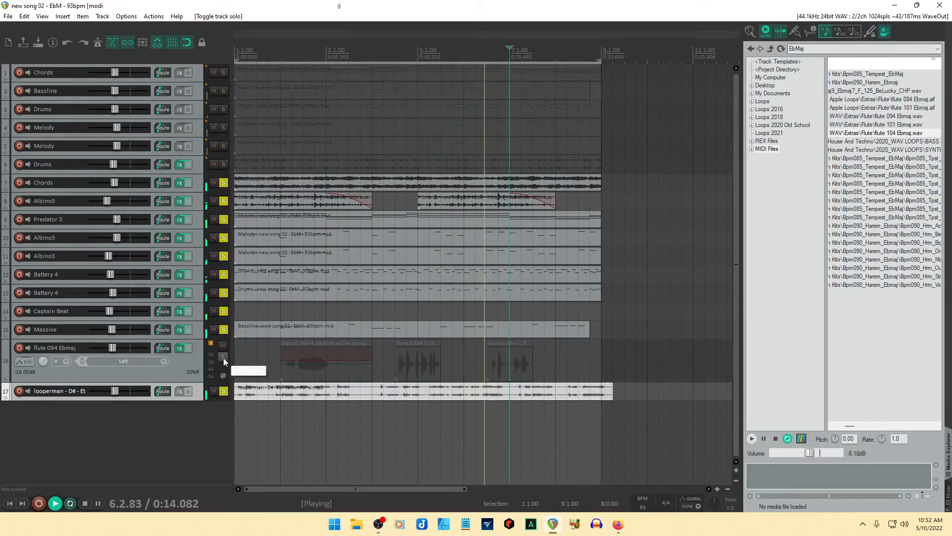
drag(112, 393, 118, 394)
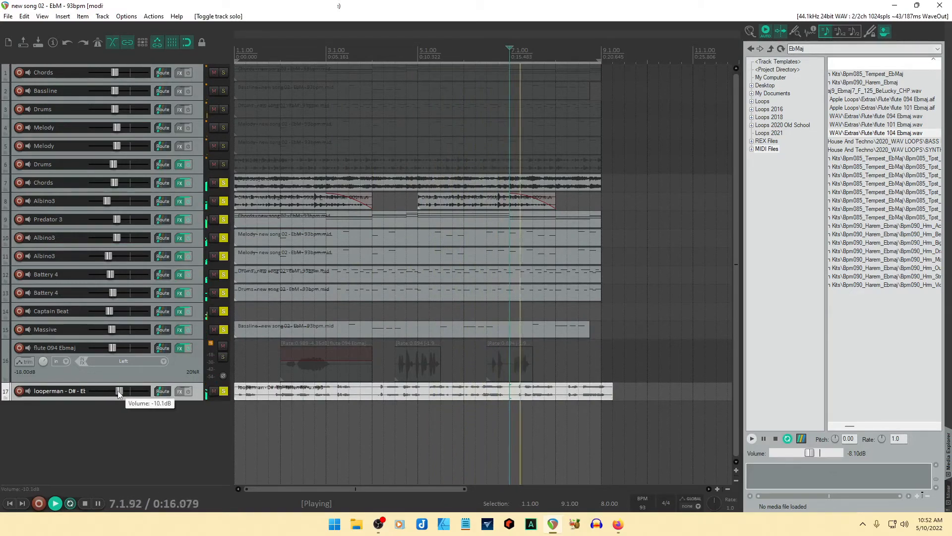
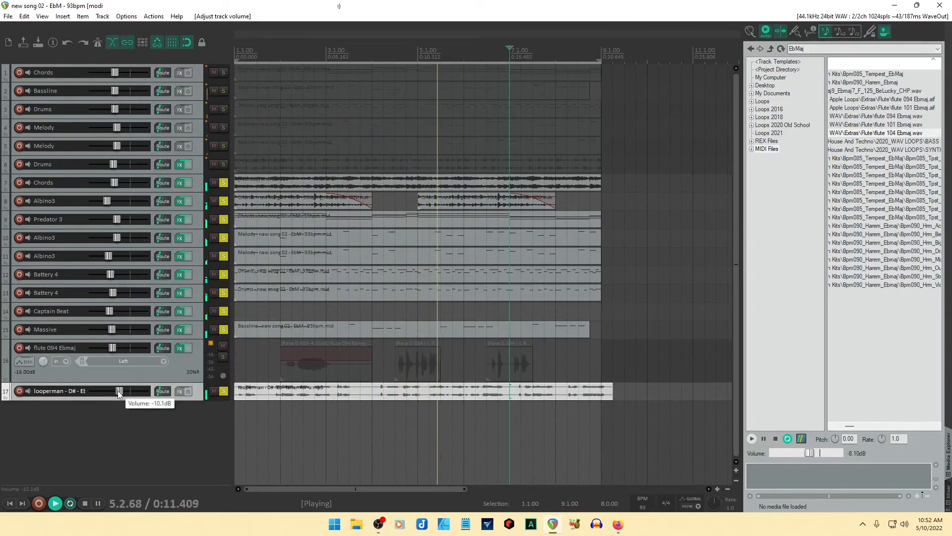
drag(119, 394, 155, 410)
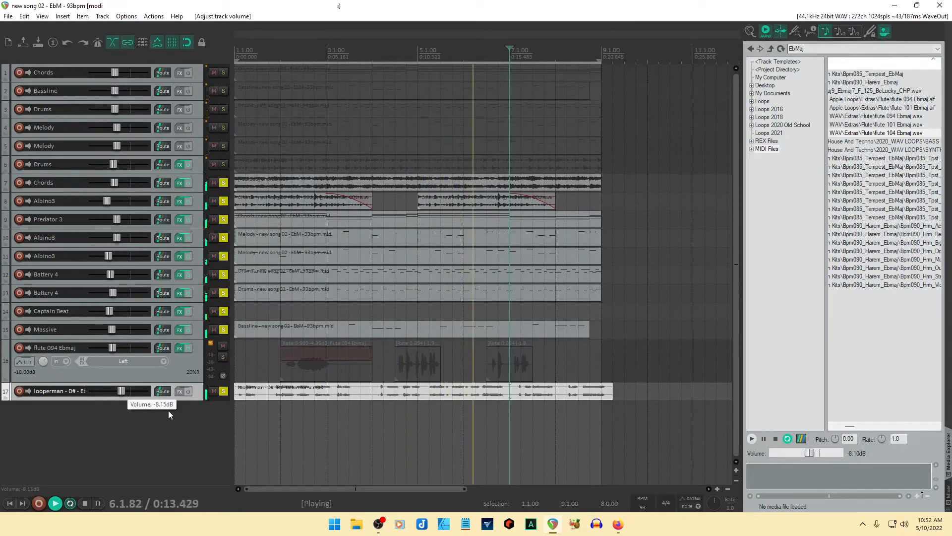
Normalize the acapella item in its media item properties.
click(180, 391)
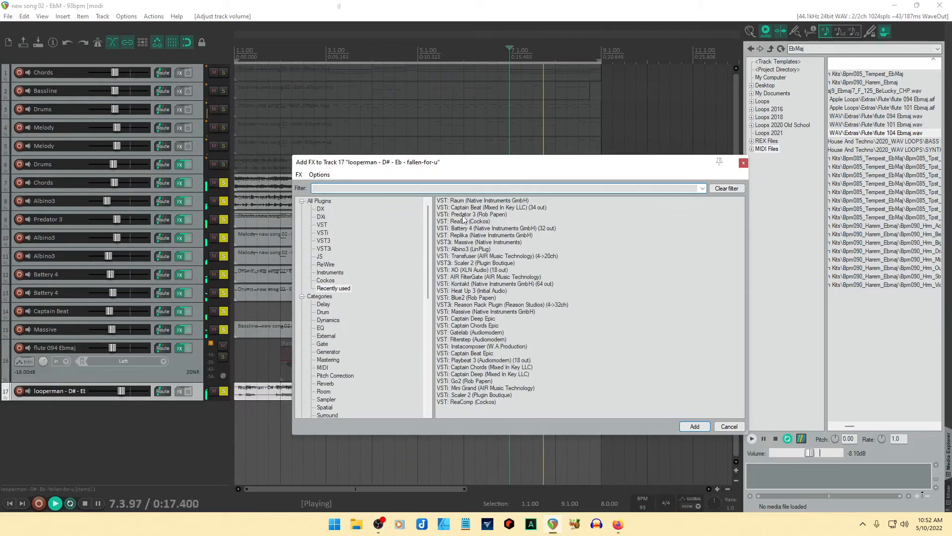
click(729, 426)
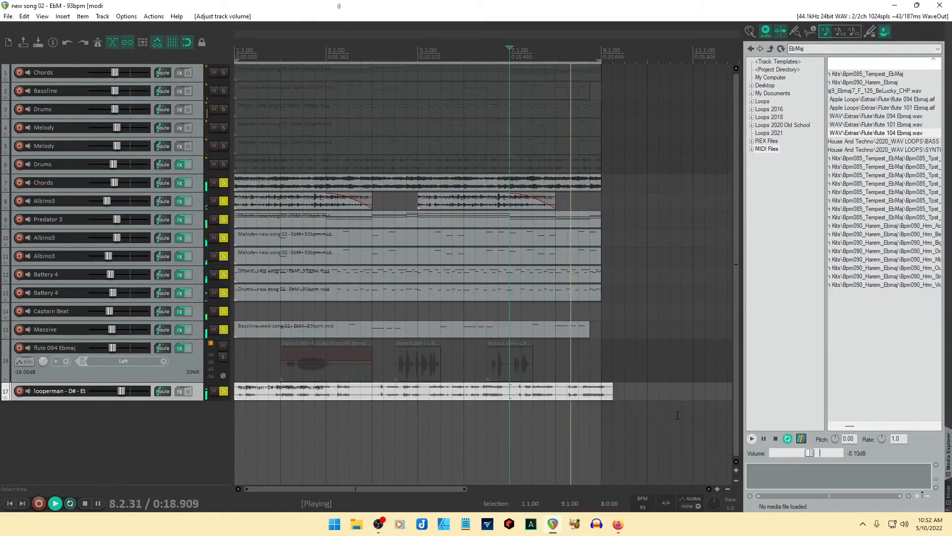
double_click(459, 389)
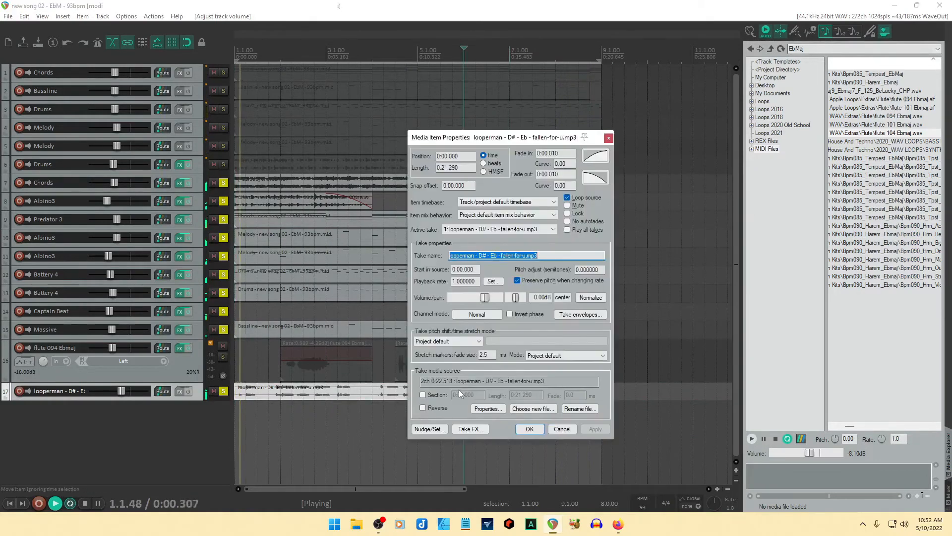
click(589, 297)
click(487, 282)
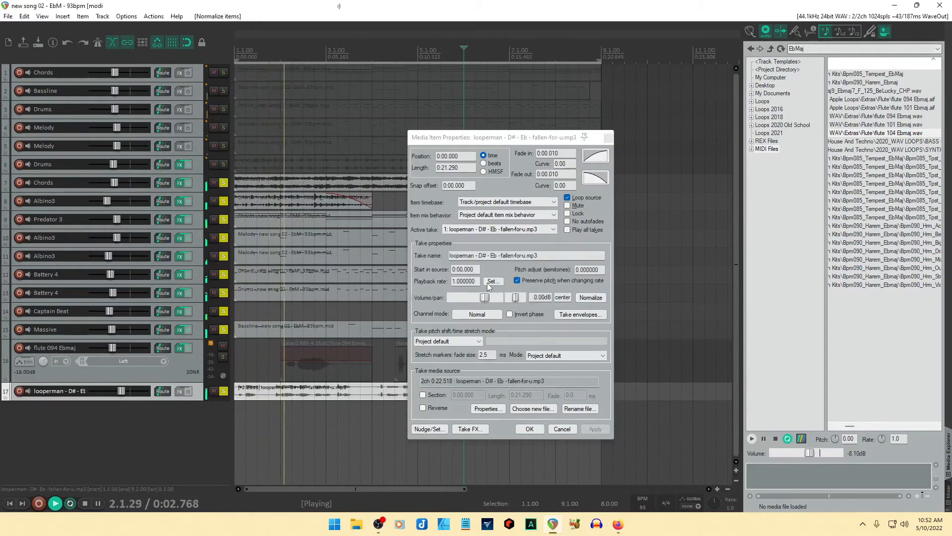
click(528, 430)
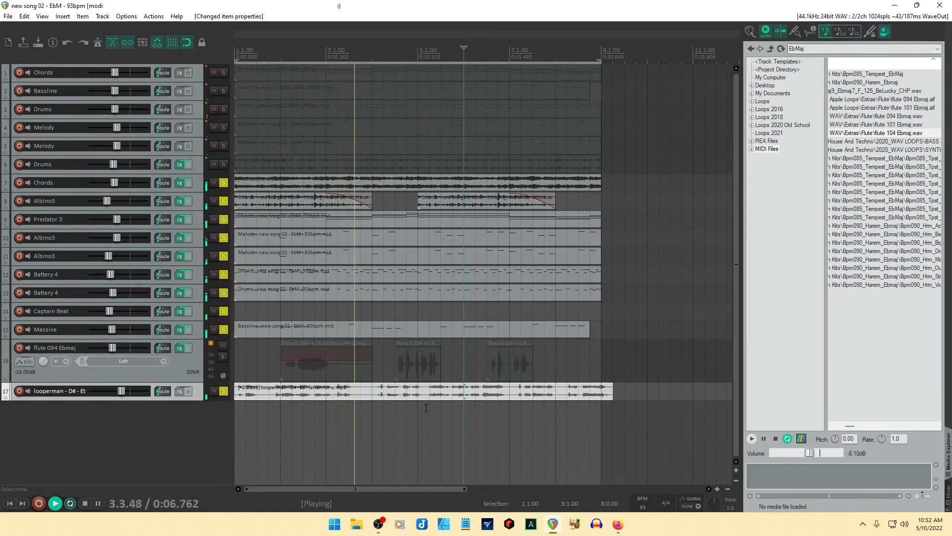
Enlarge the acapella track, pan it 4% right and lower its volume to -11.23 dB.
drag(122, 393, 123, 393)
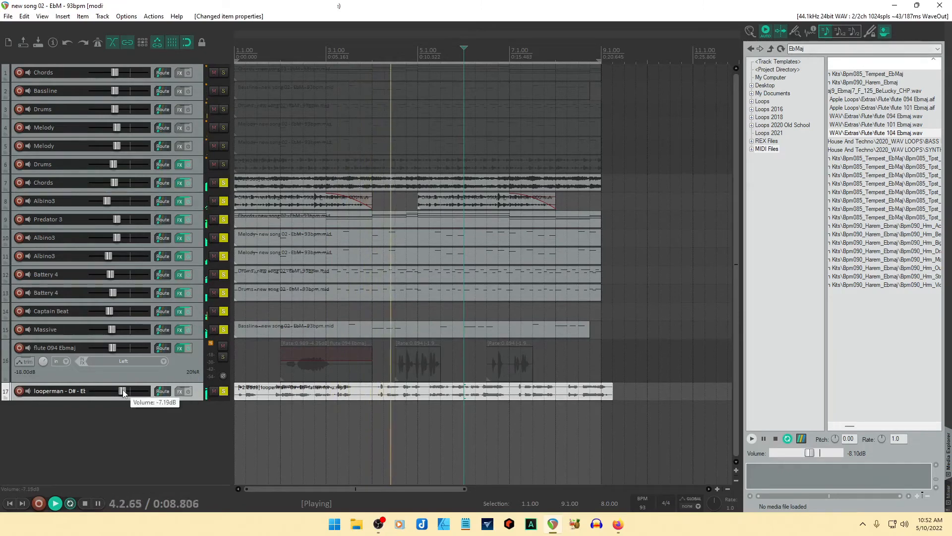
mouse_move(25, 400)
mouse_down()
mouse_move(24, 428)
mouse_move(43, 403)
mouse_up()
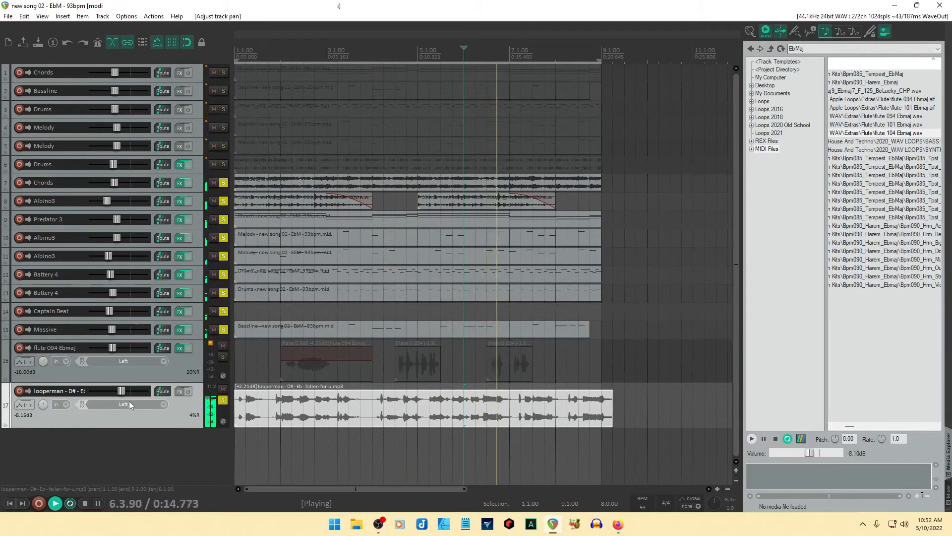
drag(121, 392, 117, 391)
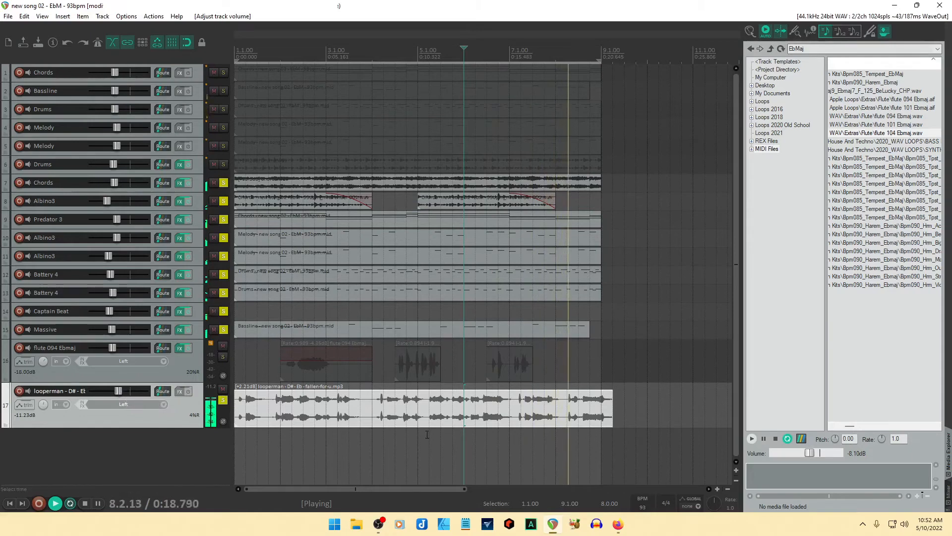
Split the acapella item at bar 4, at bar 7 and at about 1.4.00 in the opening bar.
click(374, 406)
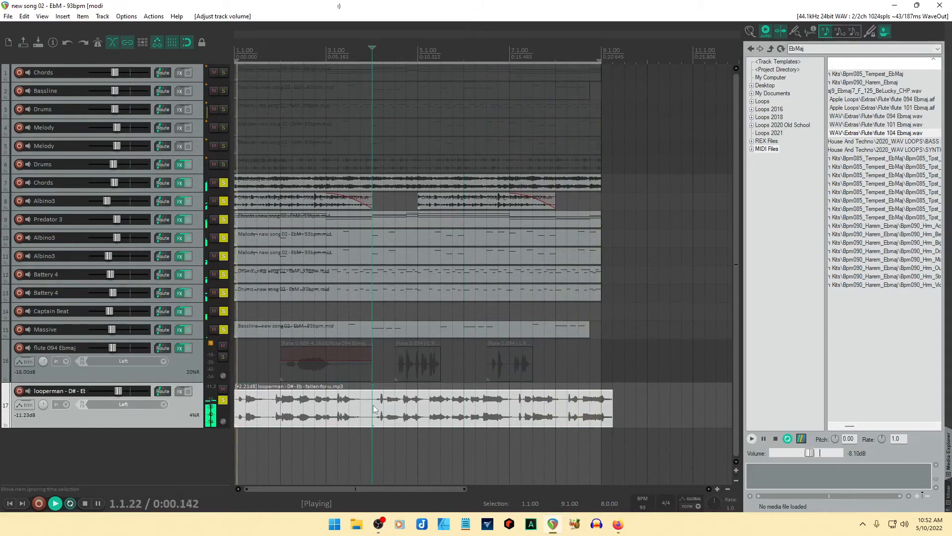
key(s)
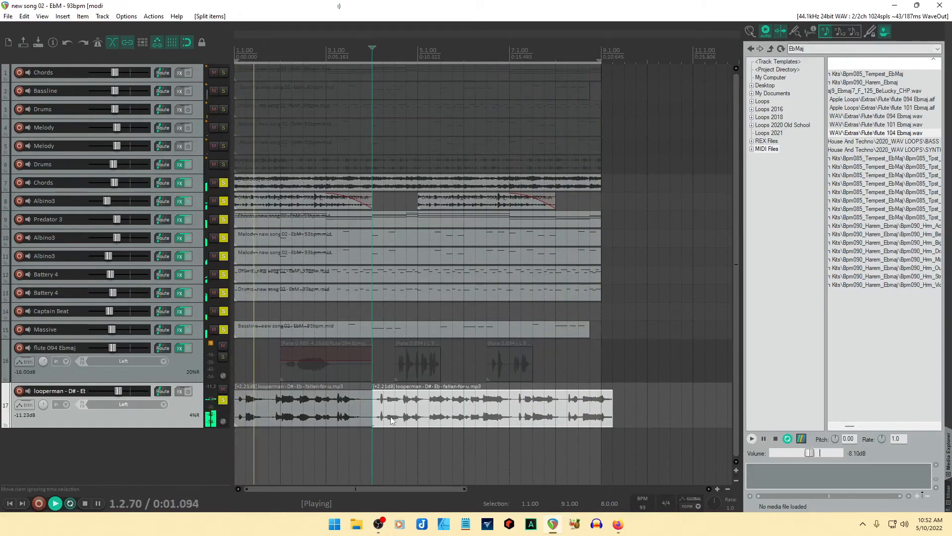
click(512, 408)
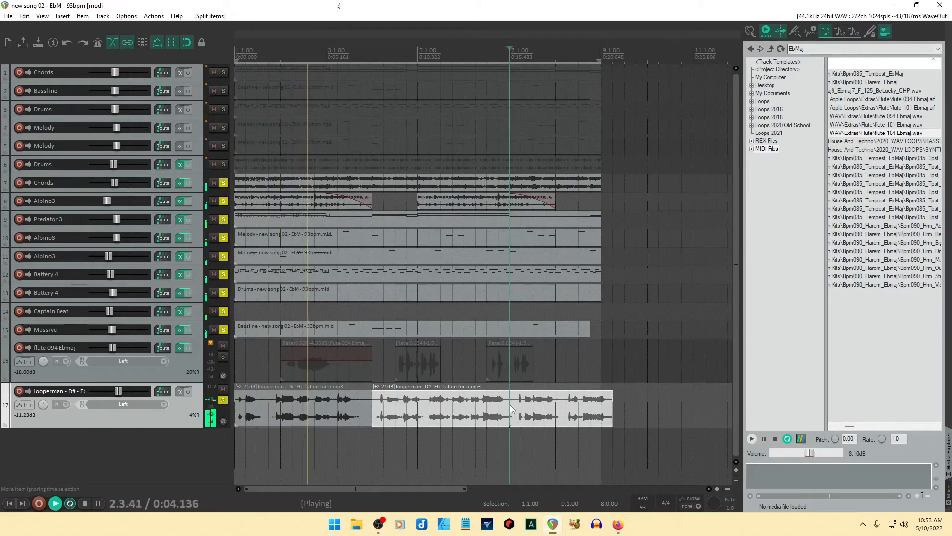
key(s)
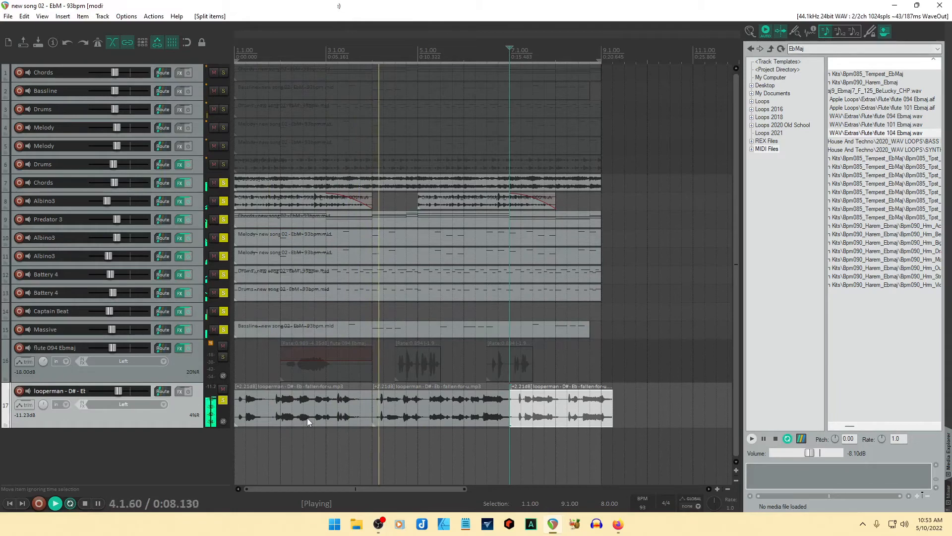
click(269, 408)
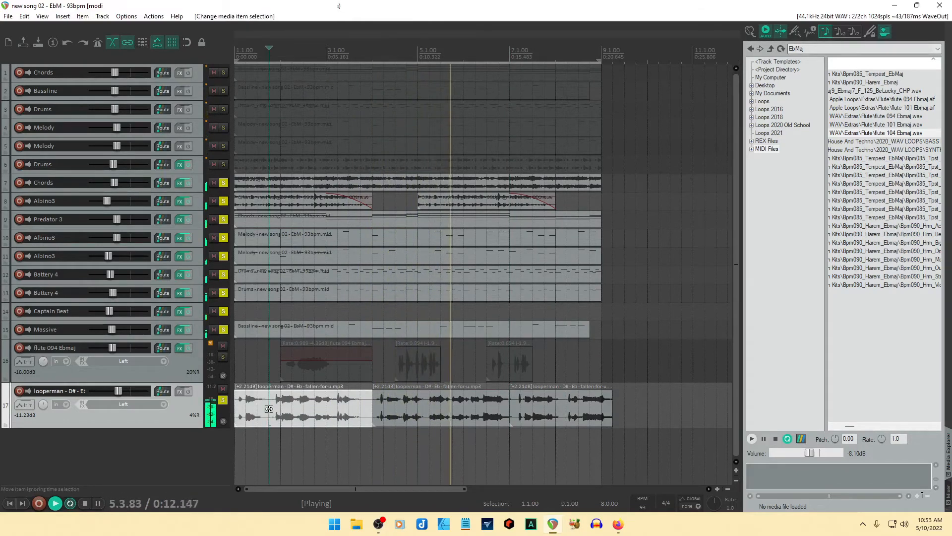
key(s)
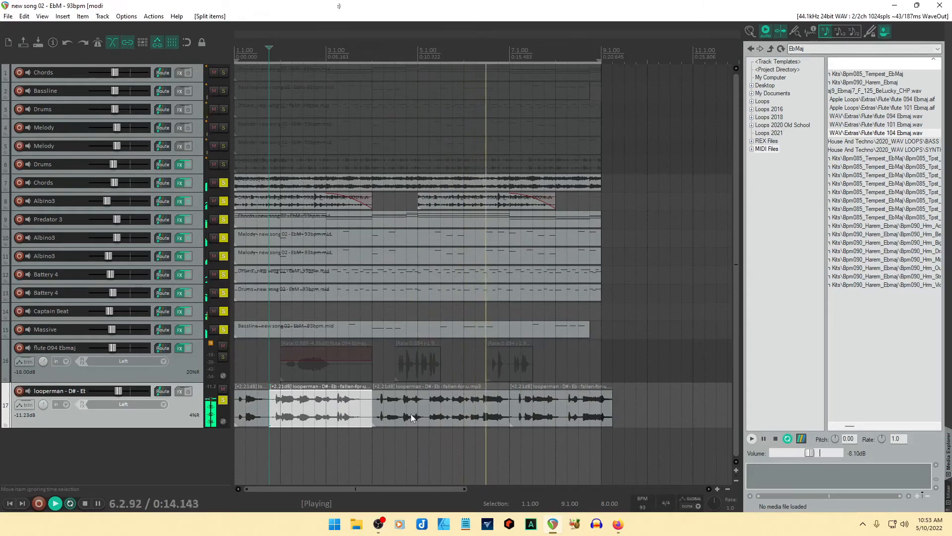
Move the acapella segment at bar 4 slightly earlier and delete the short opening segment.
drag(412, 412, 392, 417)
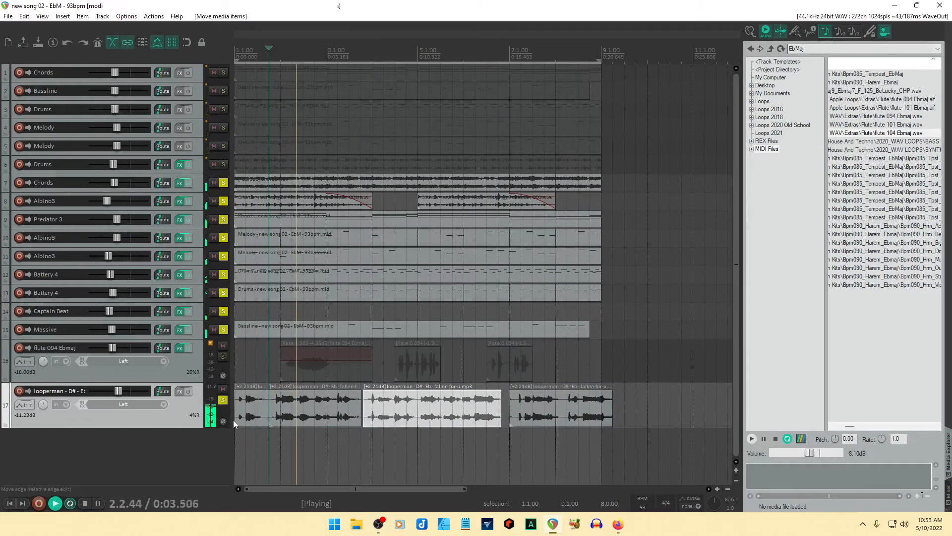
mouse_move(236, 416)
mouse_down()
mouse_move(302, 418)
mouse_move(248, 417)
mouse_up()
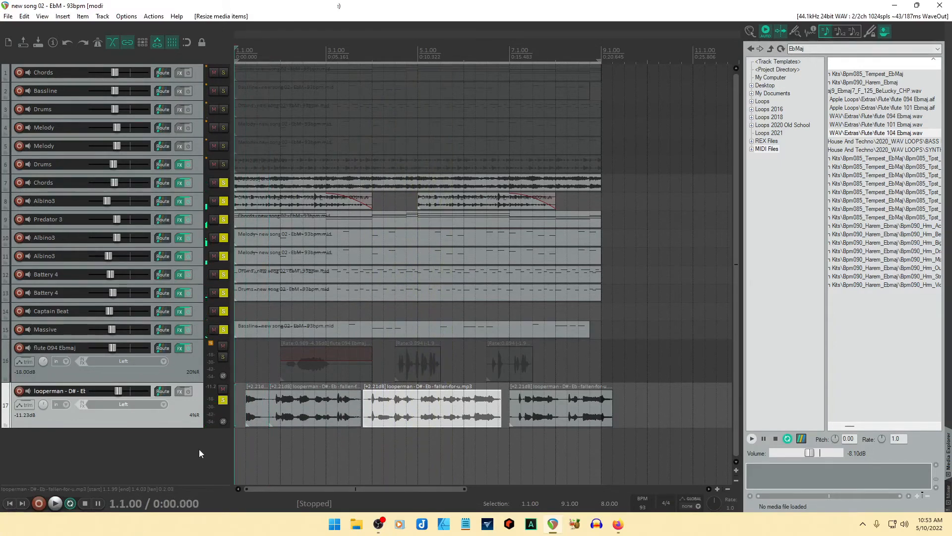
click(257, 411)
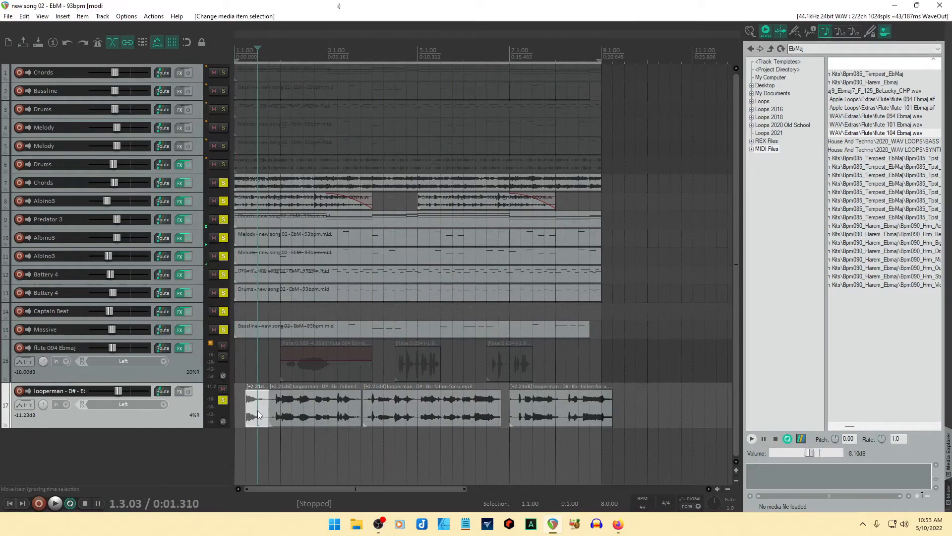
key(Delete)
Trim the start of the first remaining acapella segment and move the segment to bar 1.
click(294, 412)
mouse_move(270, 409)
mouse_down()
mouse_move(258, 411)
mouse_move(267, 421)
mouse_up()
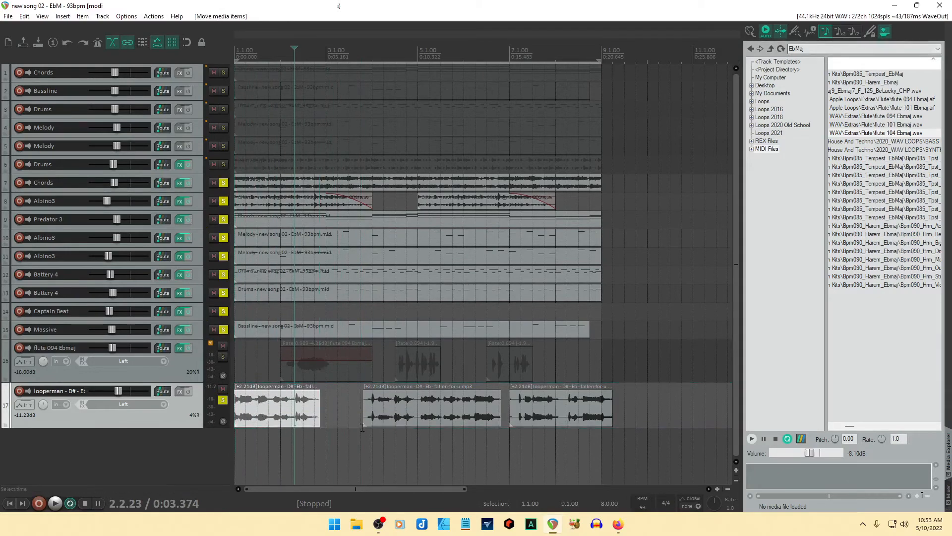
Stretch the first acapella segment to a rate of 0.896, then extend its end with a short fade-out.
click(9, 503)
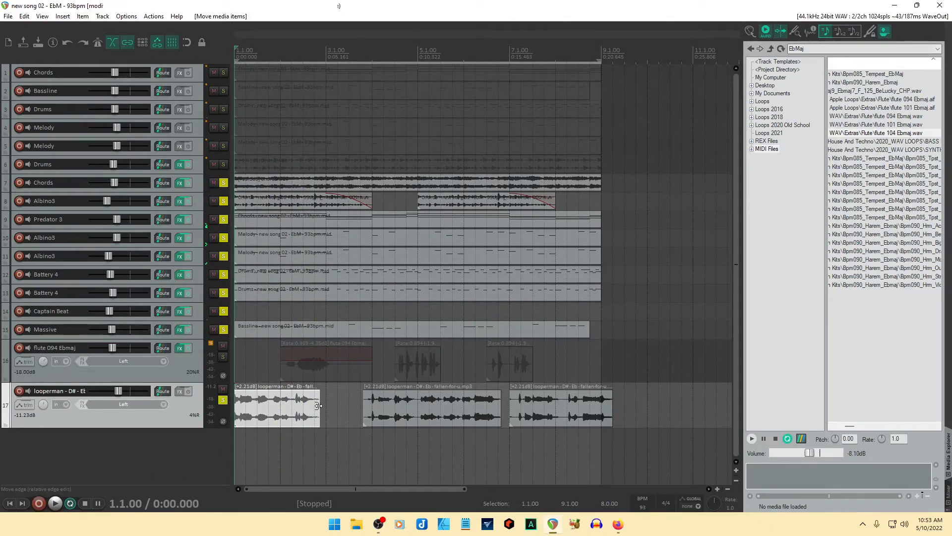
drag(320, 406, 329, 408)
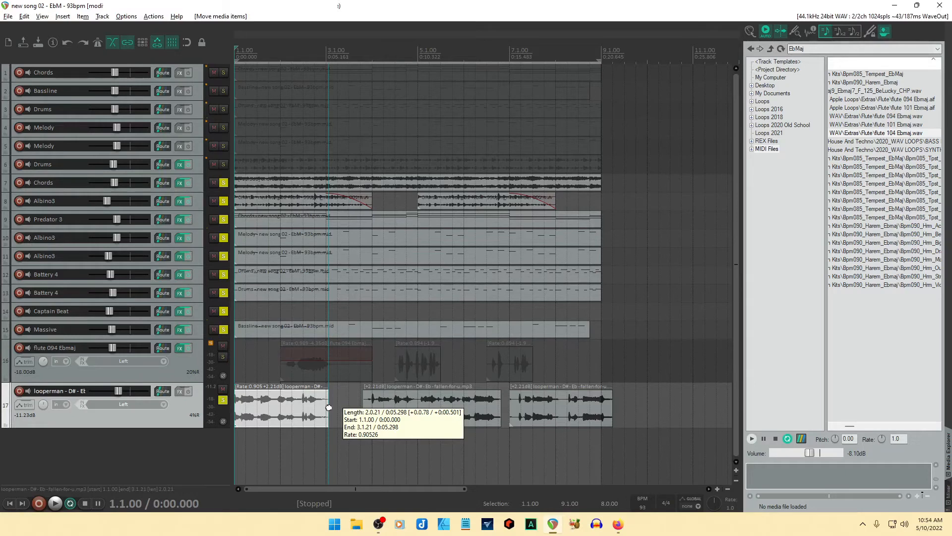
drag(329, 408, 330, 408)
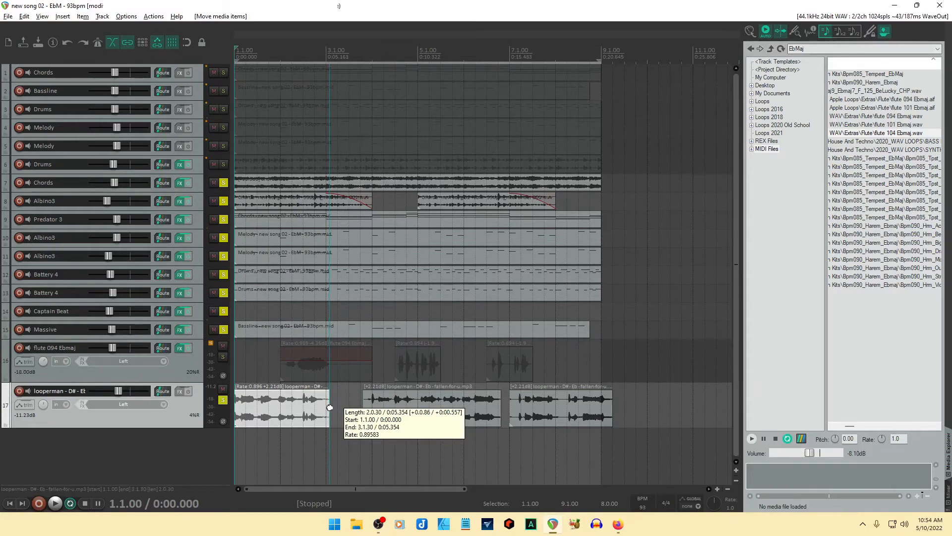
drag(329, 408, 330, 407)
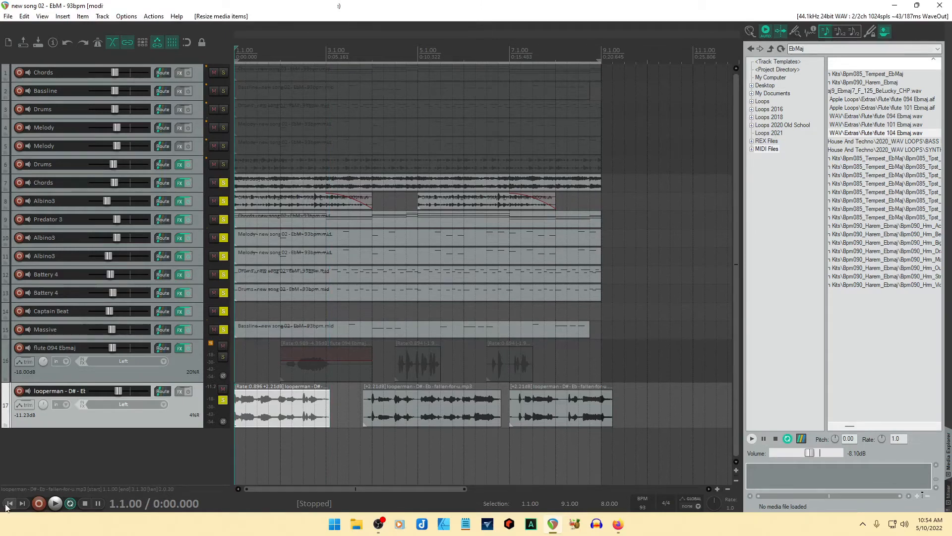
mouse_move(329, 408)
mouse_down()
mouse_move(337, 407)
mouse_move(326, 392)
mouse_up()
key(space)
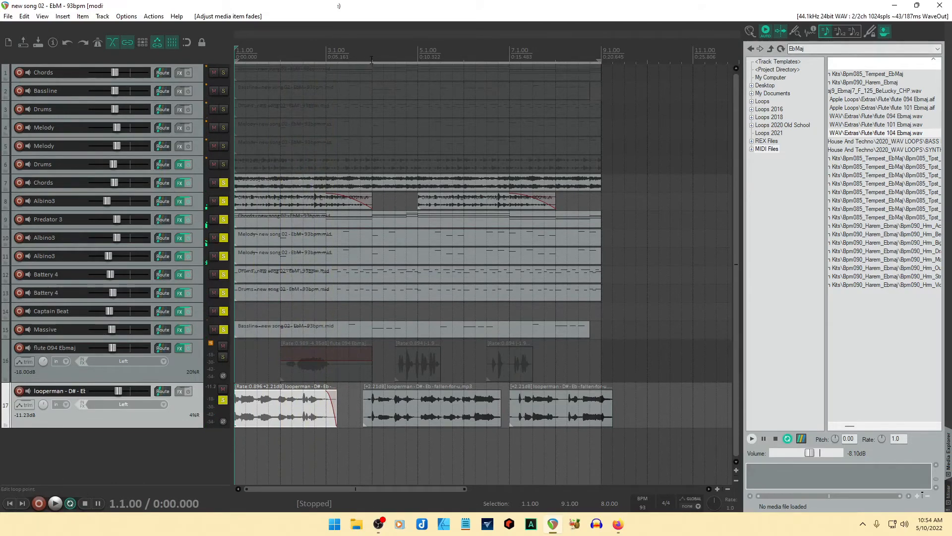
Shorten the loop range to 1.1.00–3.4.89 and compress the first acapella segment to a rate of 1.073.
drag(343, 63, 235, 64)
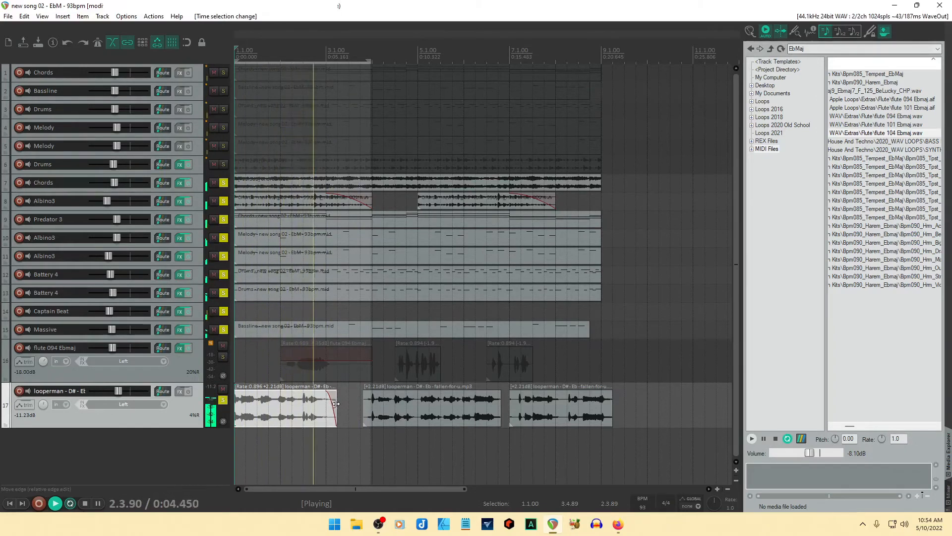
drag(337, 404, 320, 407)
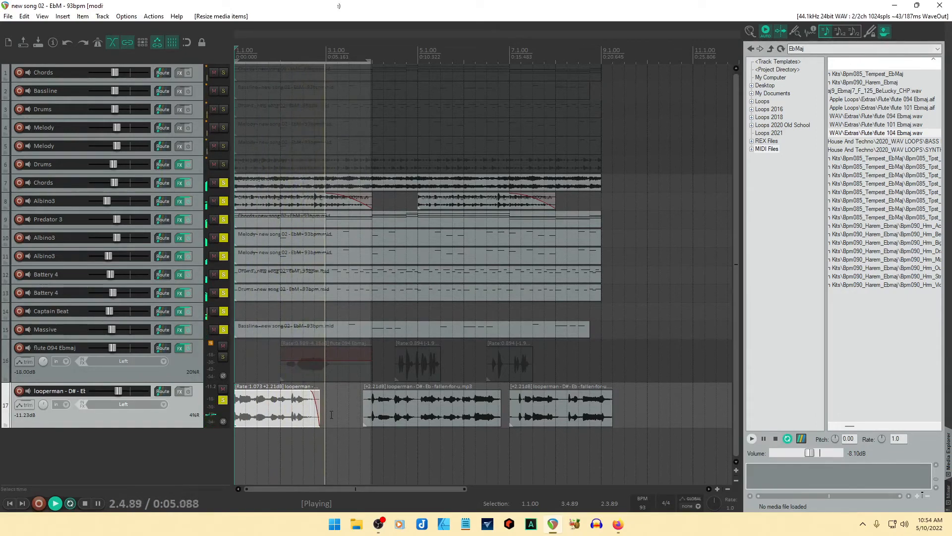
drag(320, 407, 327, 407)
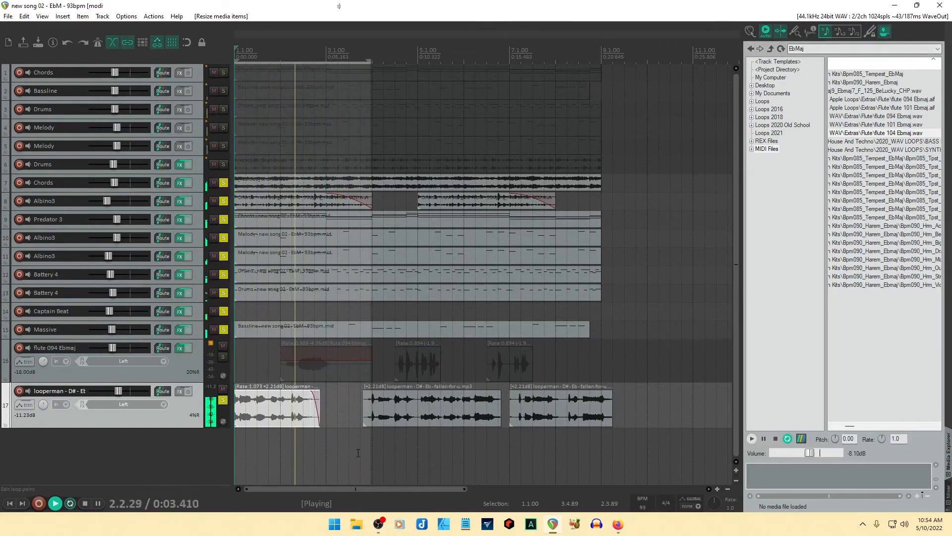
Undo the first acapella segment's stretching, fade-out and move to bar 1, along with the loop range change.
key(ctrl+z)
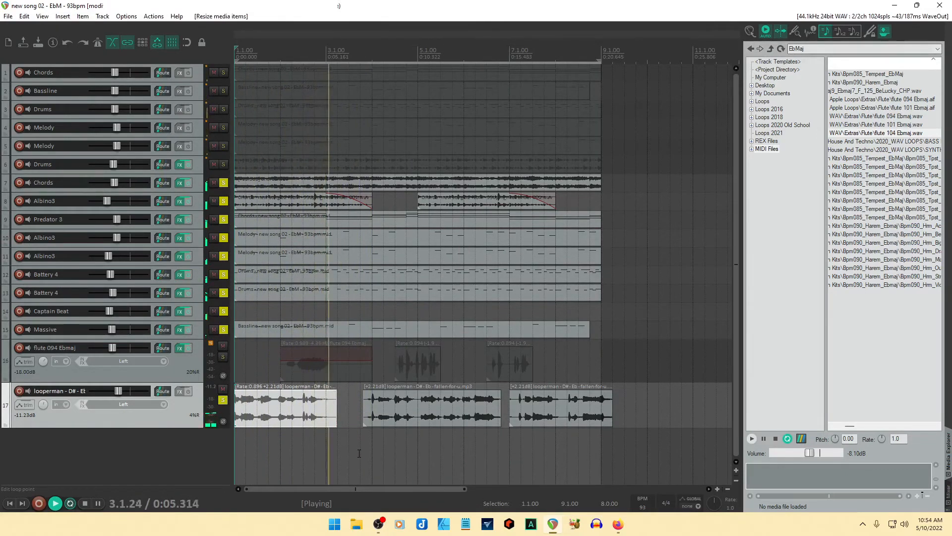
key(ctrl+z)
key(ctrl+z)
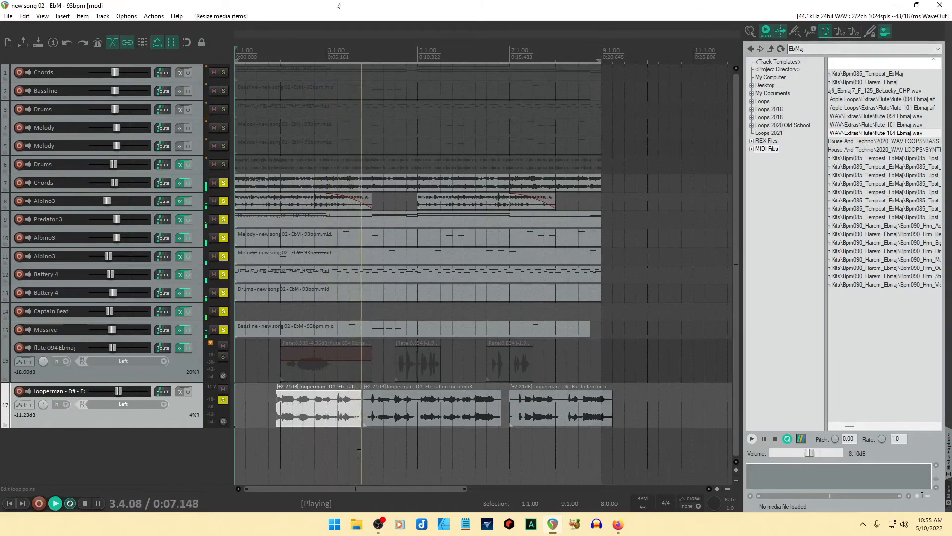
Move the first acapella segment to bar 1, and split the second at 5.1.00, placing its front part right behind the first.
drag(325, 411, 298, 417)
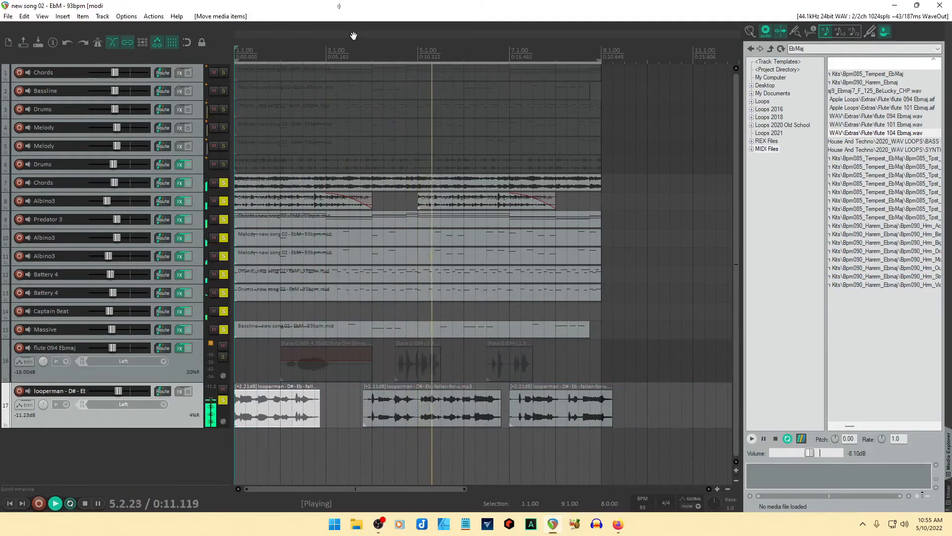
click(416, 409)
key(s)
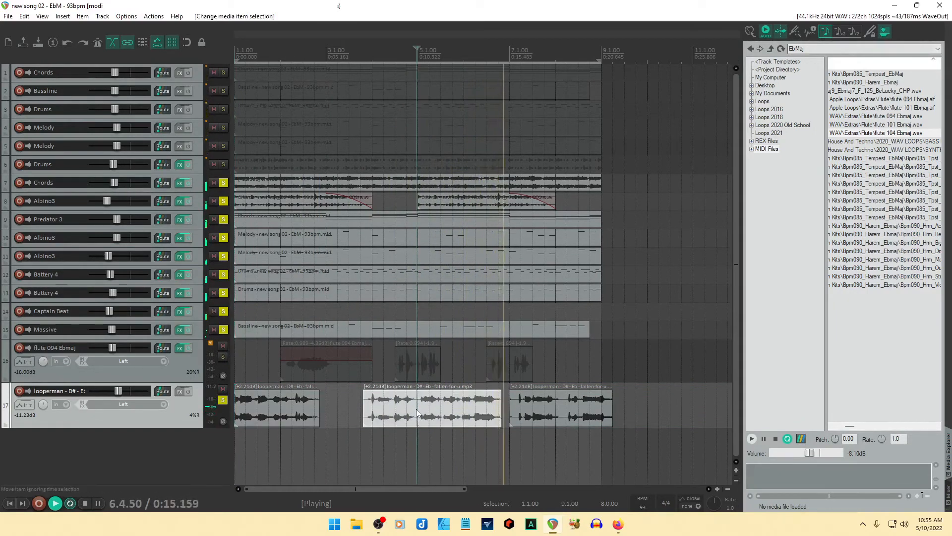
drag(392, 411, 344, 412)
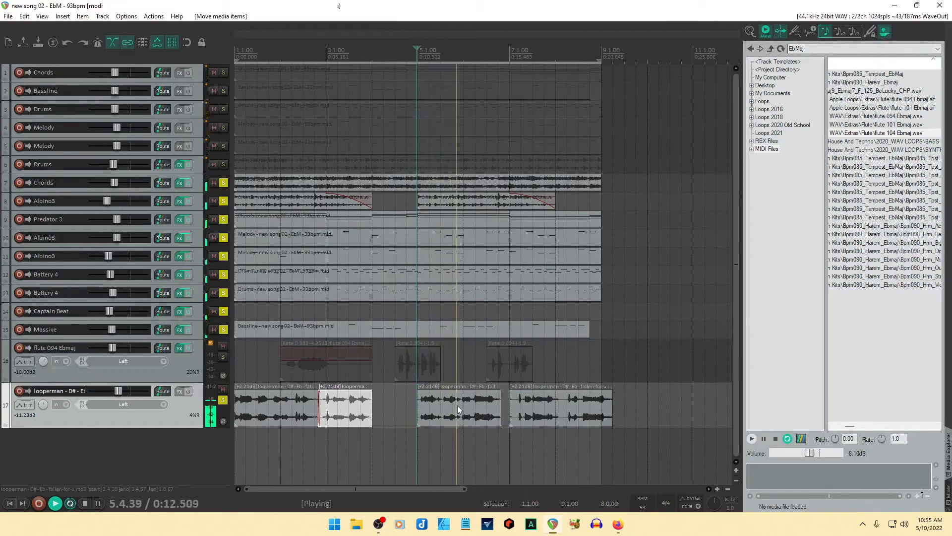
Move the acapella segment at bar 5 to start at 4.4.69, split it just before bar 6 and shift its second half slightly later.
drag(458, 410, 453, 409)
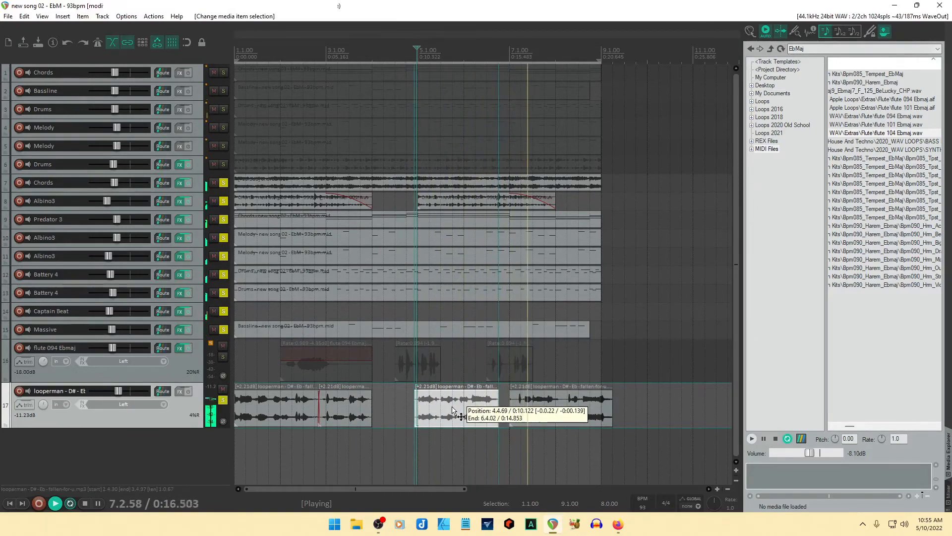
drag(453, 409, 459, 409)
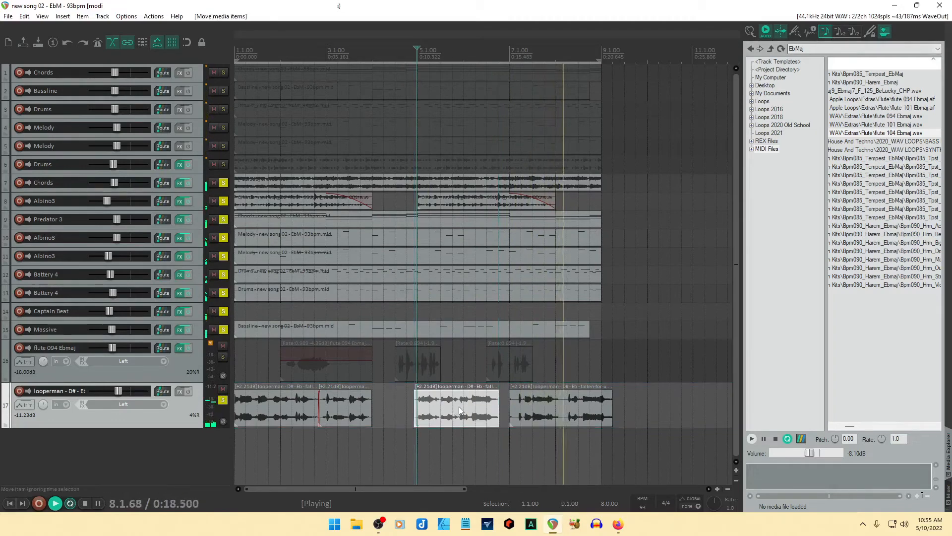
click(459, 404)
key(s)
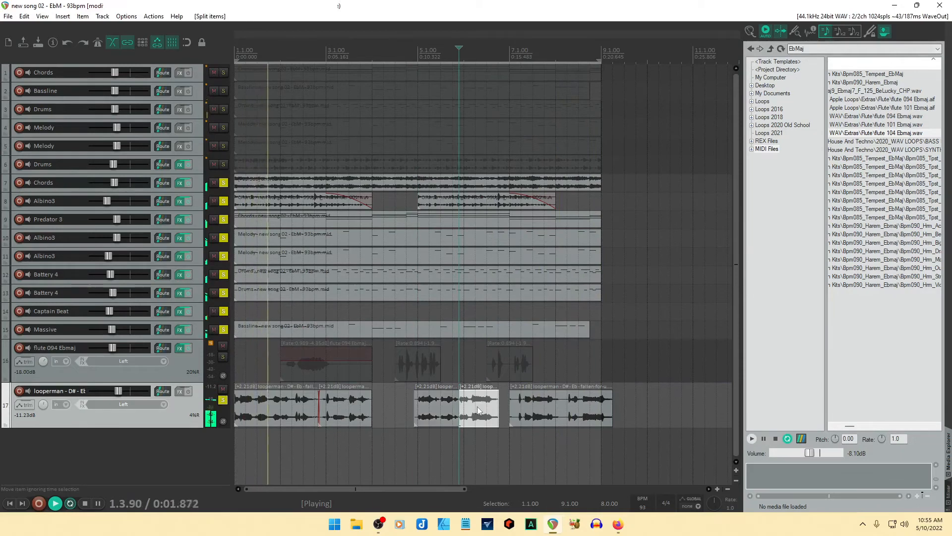
drag(480, 408, 484, 409)
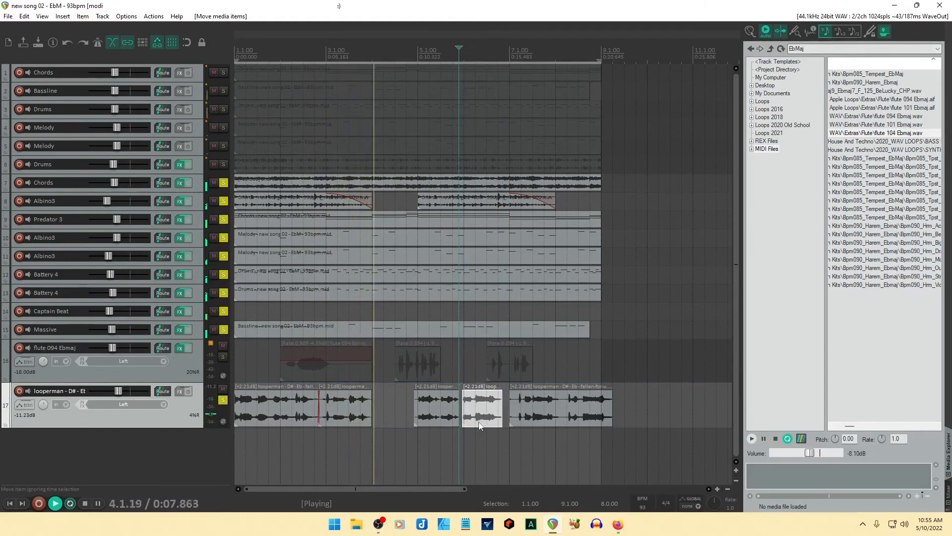
Trim the start of the last acapella segment, split it between its two phrases and move the first part to just before bar 7.
scroll(479, 422, up, 1)
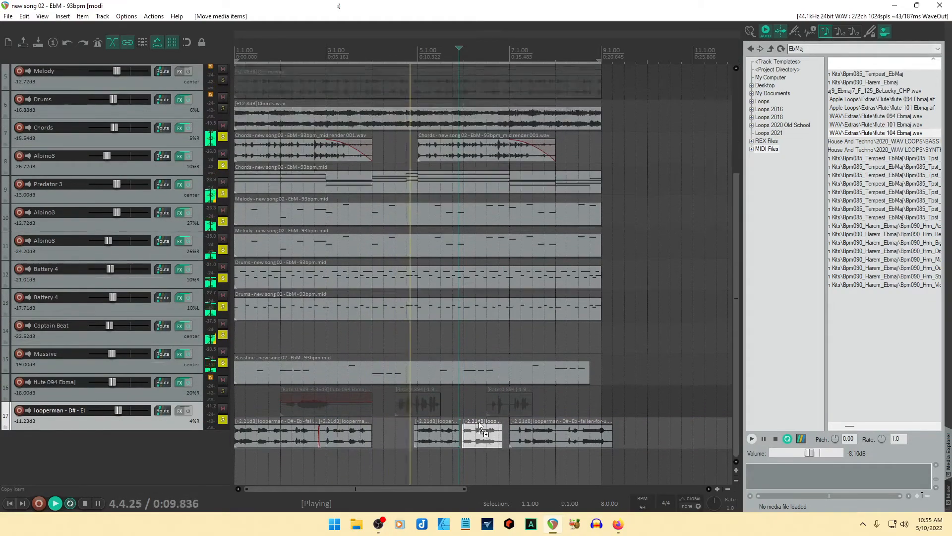
scroll(478, 422, up, 1)
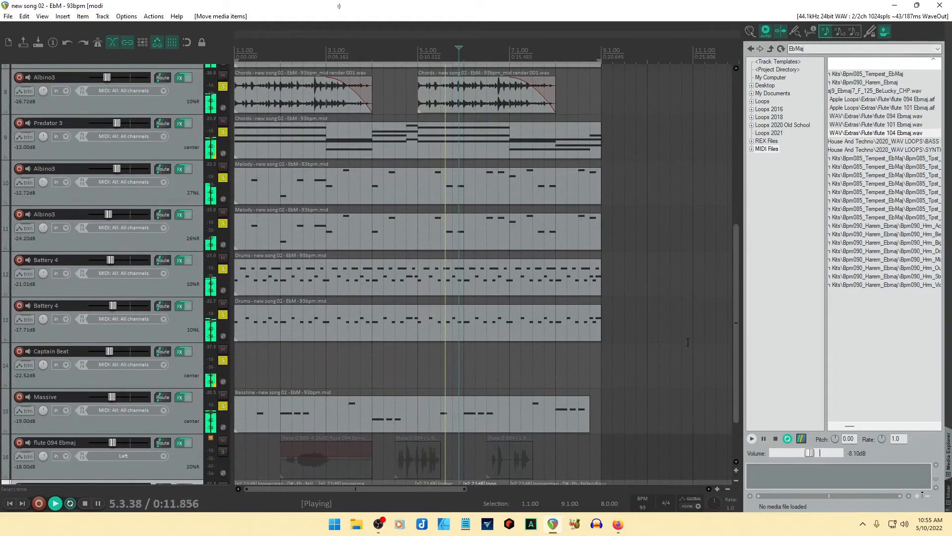
drag(736, 324, 736, 398)
scroll(672, 385, up, 2)
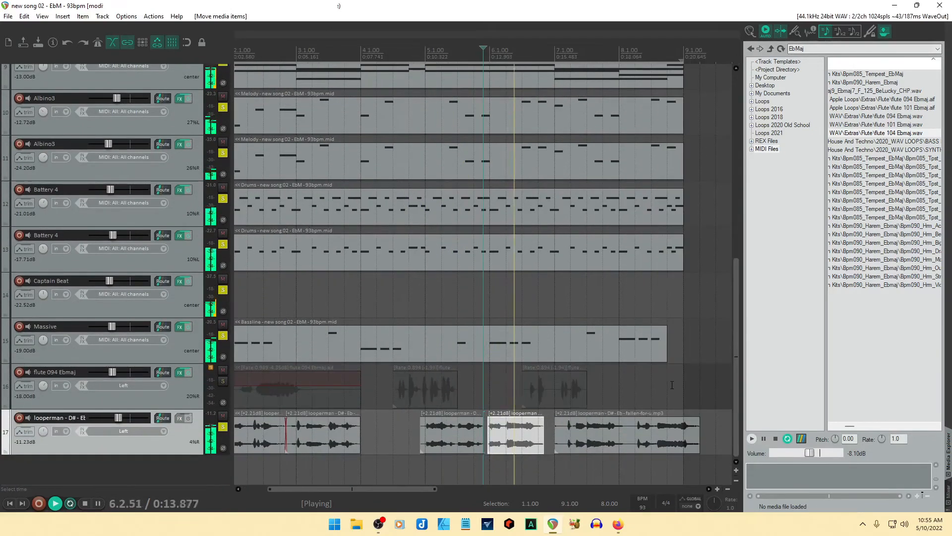
scroll(672, 385, up, 1)
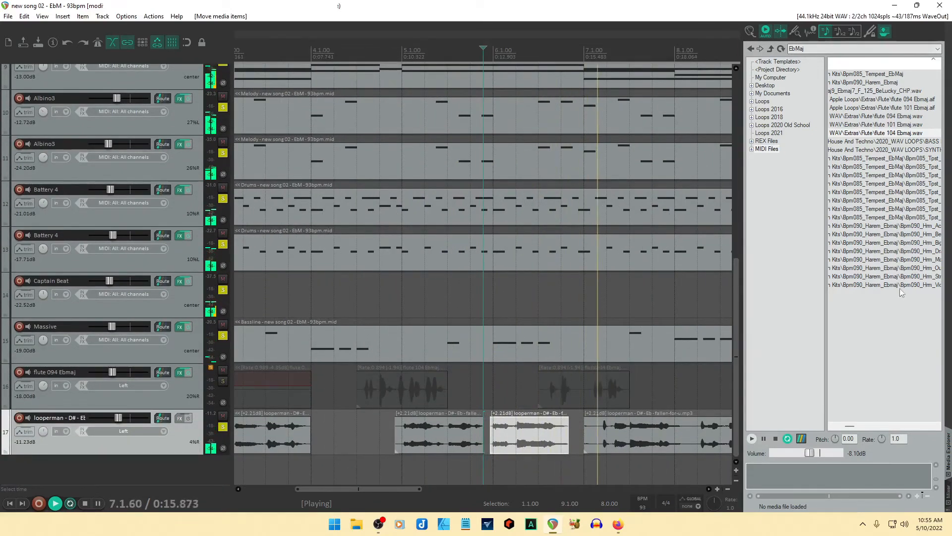
drag(746, 335, 761, 335)
mouse_move(405, 487)
mouse_down()
mouse_move(439, 487)
mouse_move(421, 486)
mouse_up()
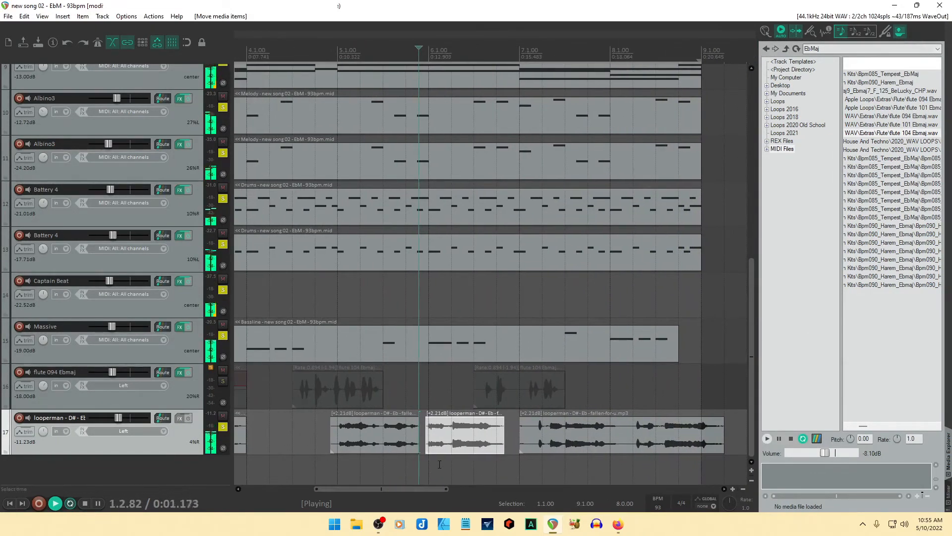
drag(522, 435, 533, 436)
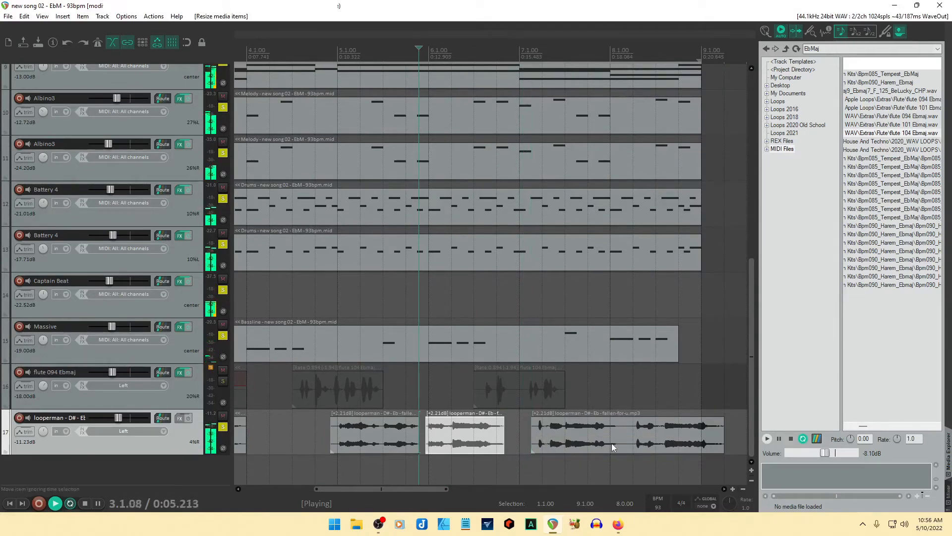
click(630, 434)
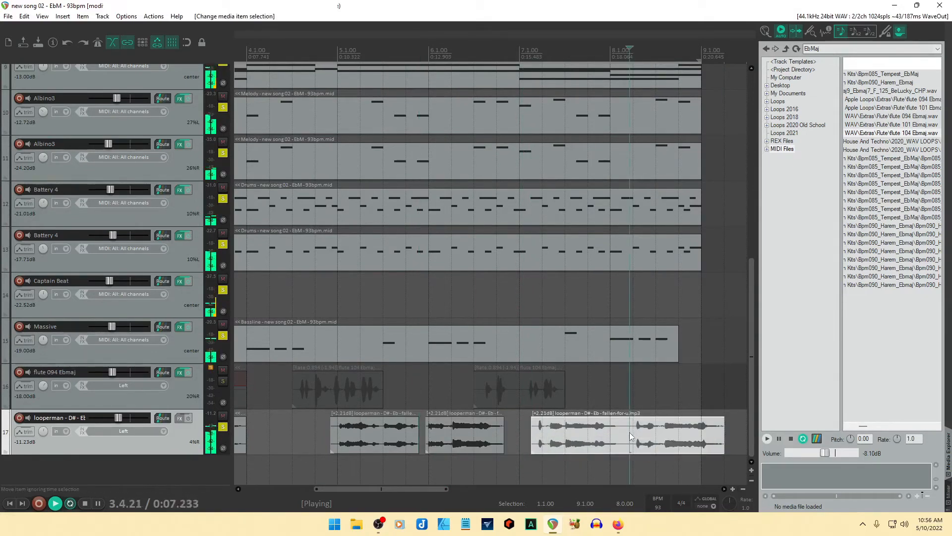
key(s)
drag(597, 432, 575, 437)
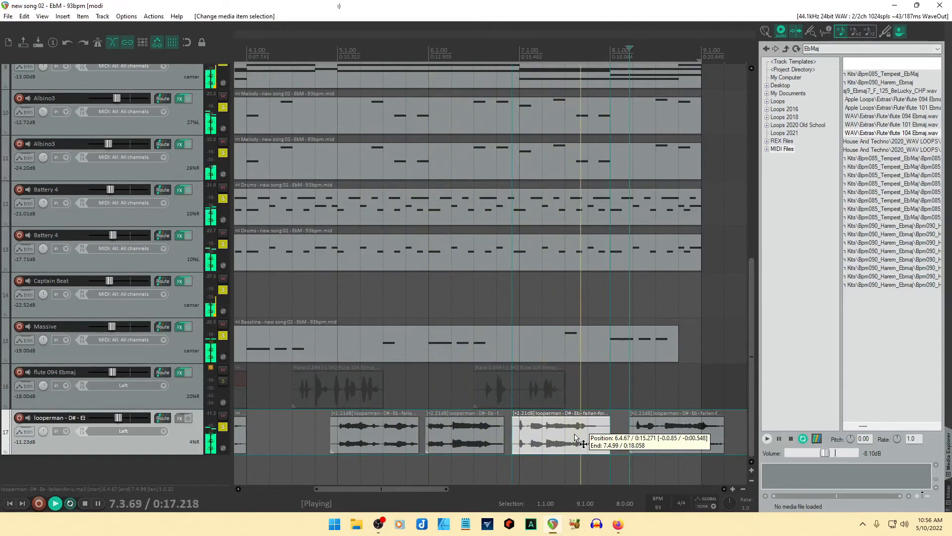
drag(575, 438, 573, 438)
Move the last acapella segment to start at 7.4.73 and compress it to a rate of 1.155.
drag(667, 436, 639, 435)
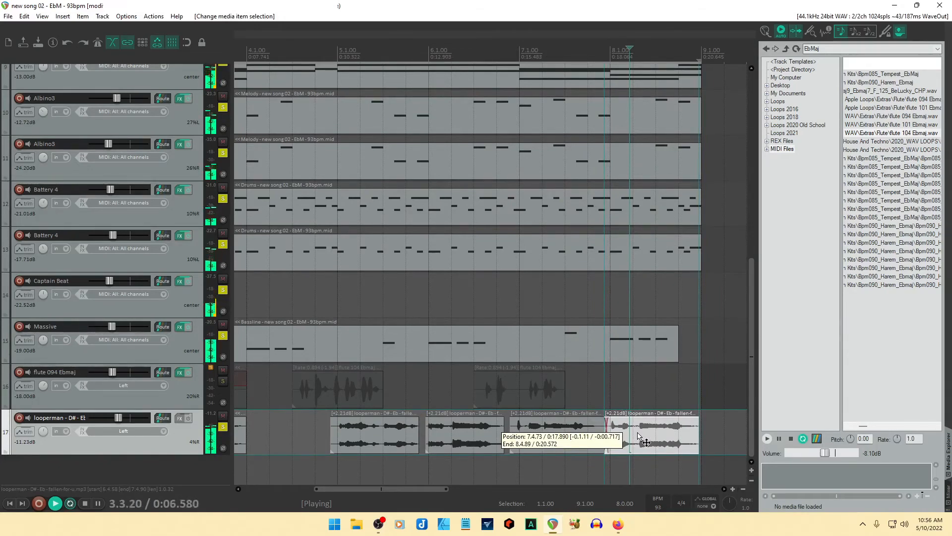
drag(639, 436, 640, 437)
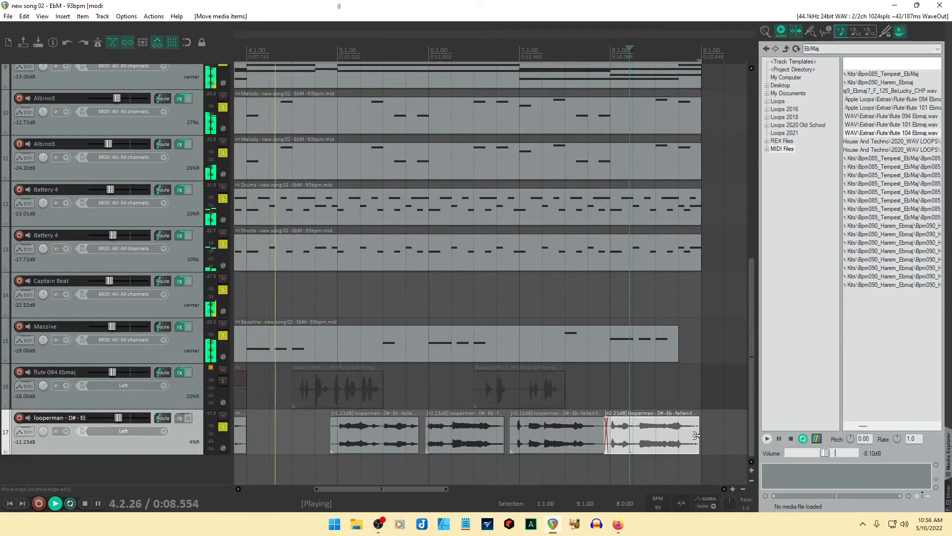
drag(697, 436, 685, 438)
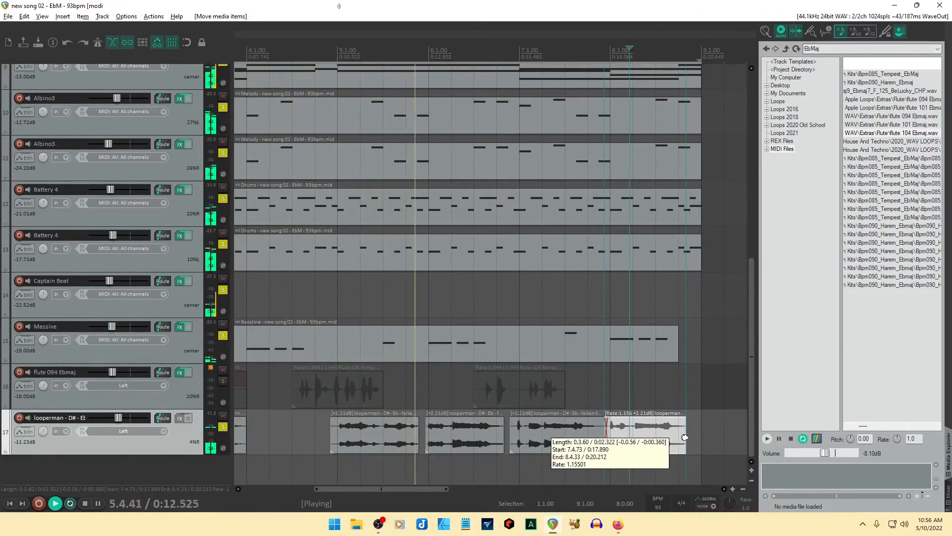
drag(685, 438, 685, 438)
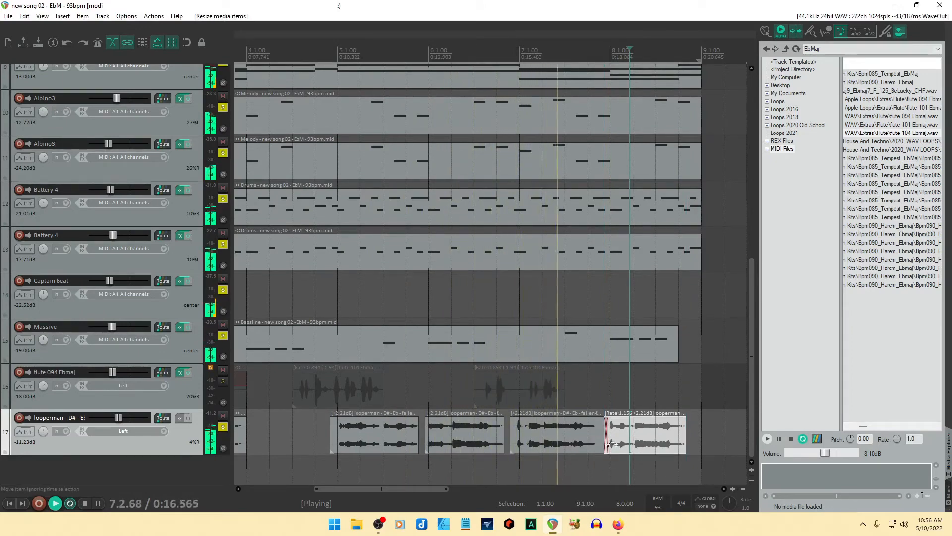
Compress the acapella segment starting just before bar 7 to a rate of 1.064, keeping the last segment at about 7.4.73.
click(597, 437)
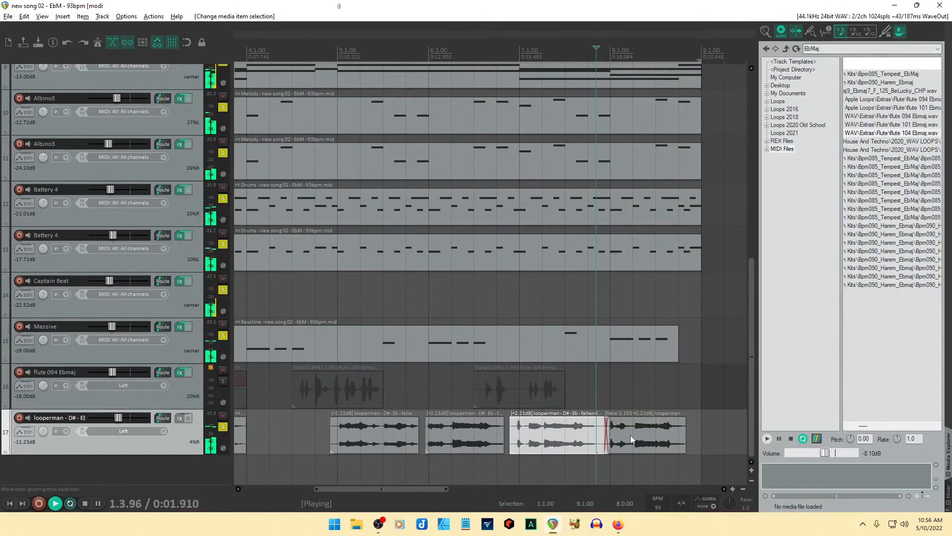
click(585, 433)
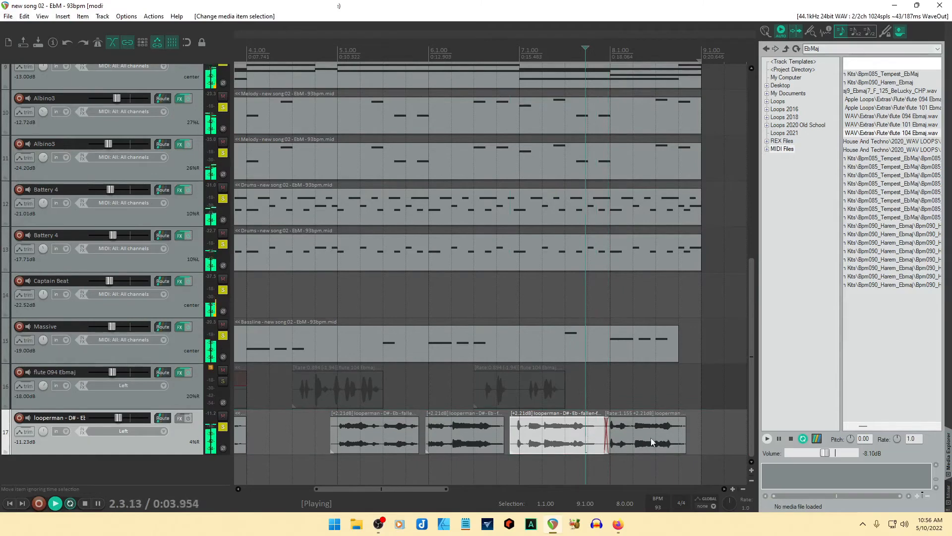
drag(650, 438, 680, 439)
drag(606, 436, 595, 435)
drag(659, 430, 635, 430)
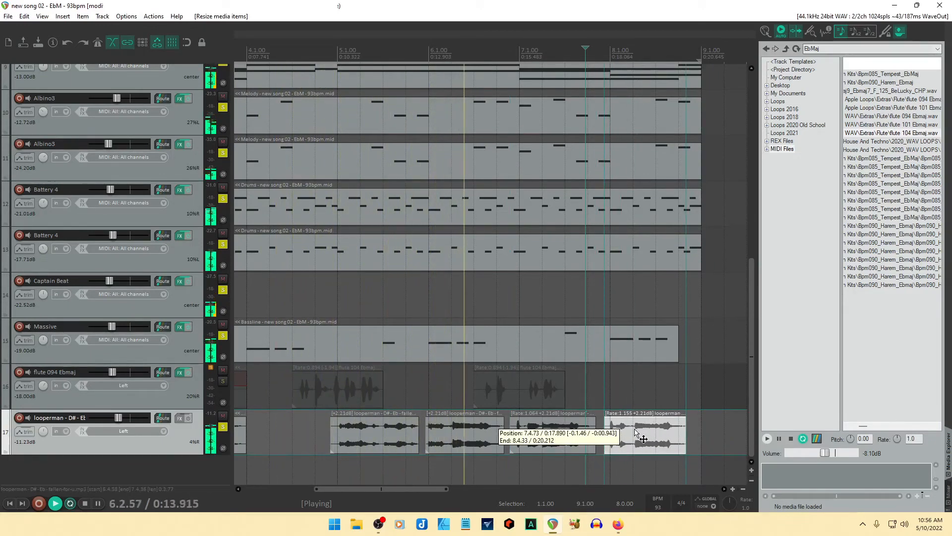
drag(635, 429, 635, 430)
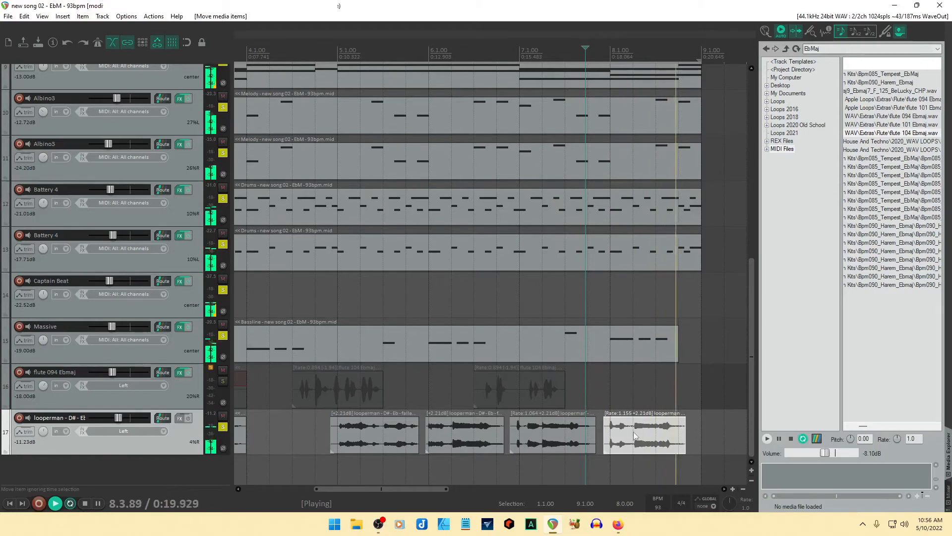
Delete the acapella segment at bar 7 and duplicate the 1.155-rate segment, placing one copy nearly half a bar into each of bars 7 and 8.
click(530, 430)
key(Delete)
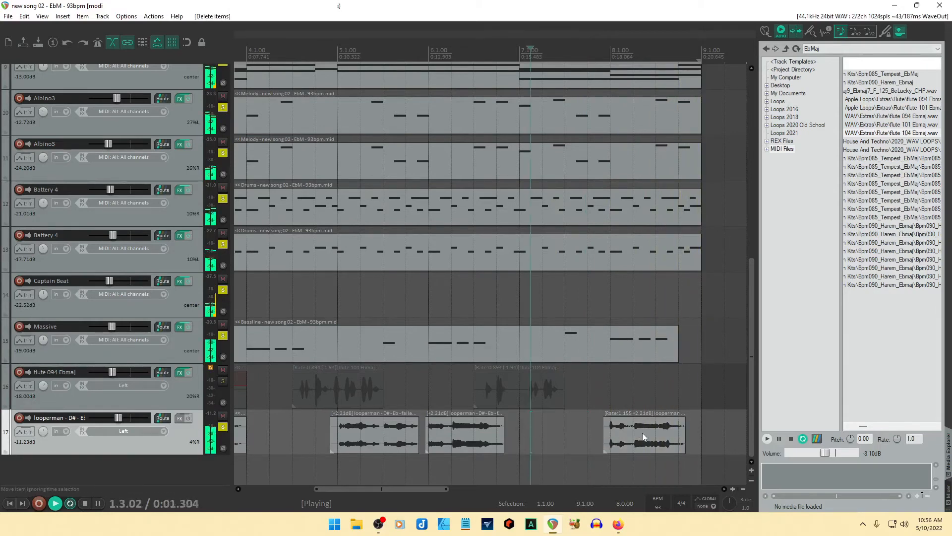
drag(646, 438, 686, 440)
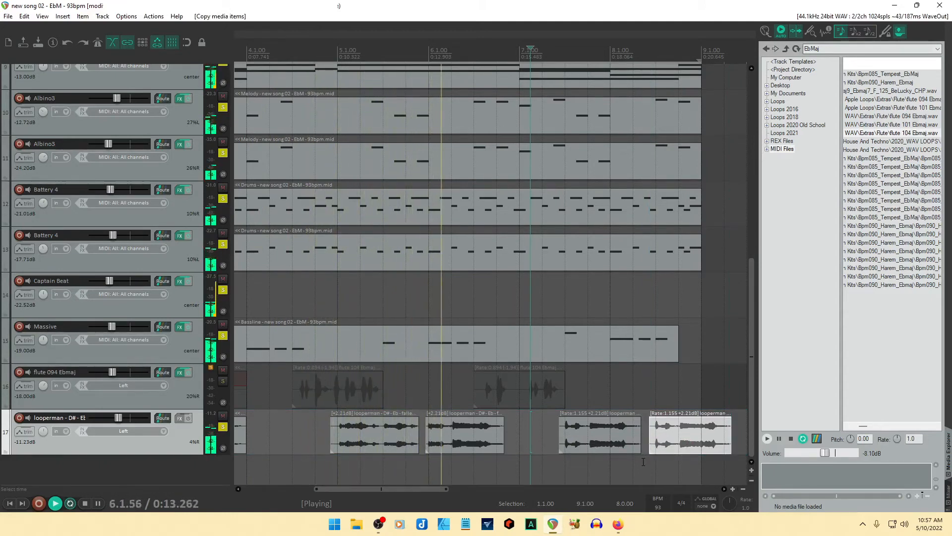
Replace the acapella segment at bar 6 with a copy of the bar 5 segment, and nudge the segment starting before bar 3 slightly earlier.
click(479, 432)
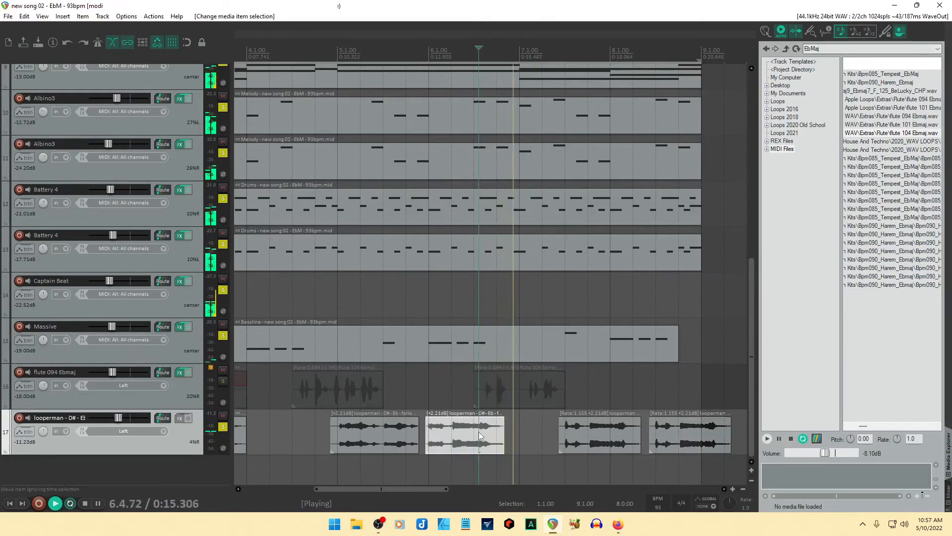
key(Delete)
click(385, 431)
drag(373, 437, 457, 437)
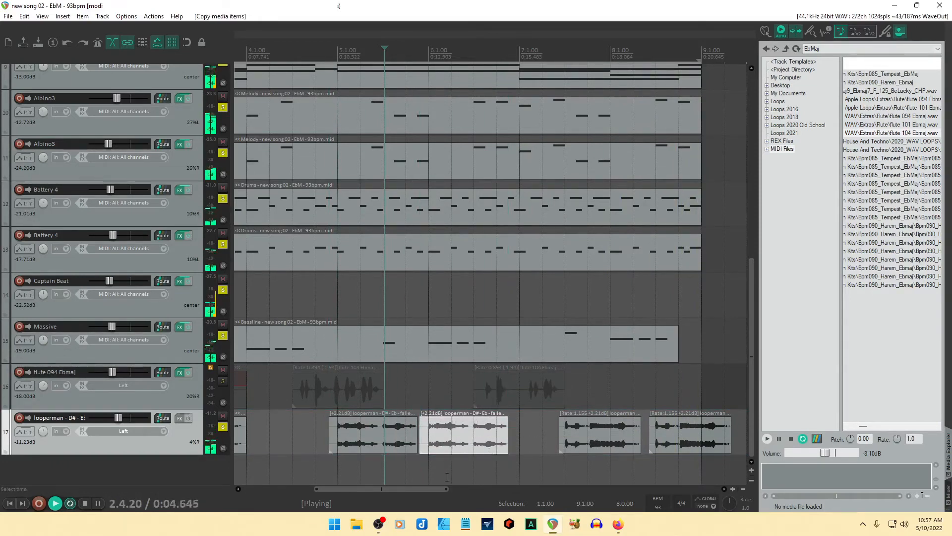
drag(419, 488, 380, 486)
drag(346, 439, 338, 439)
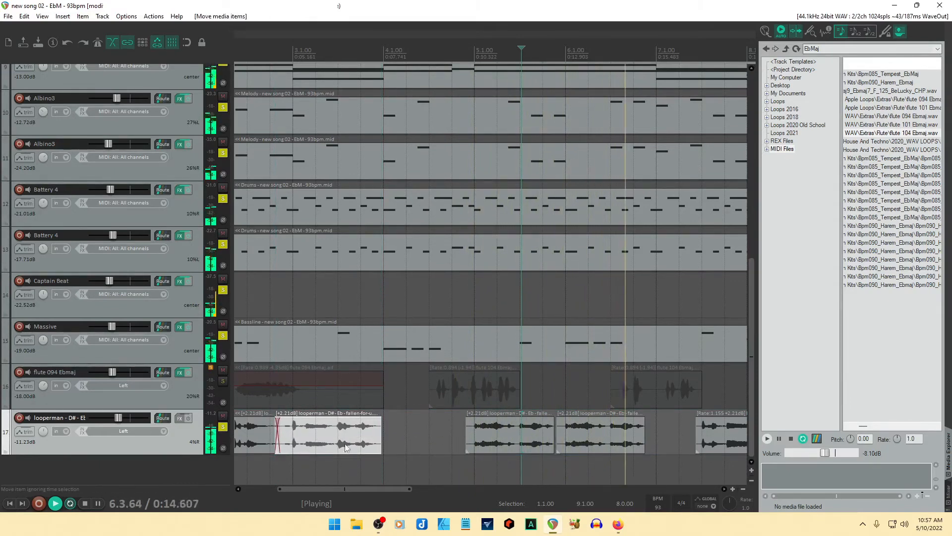
Split the last acapella copy in bar 8 after its short opening phrase and delete the remaining part.
drag(378, 489, 413, 489)
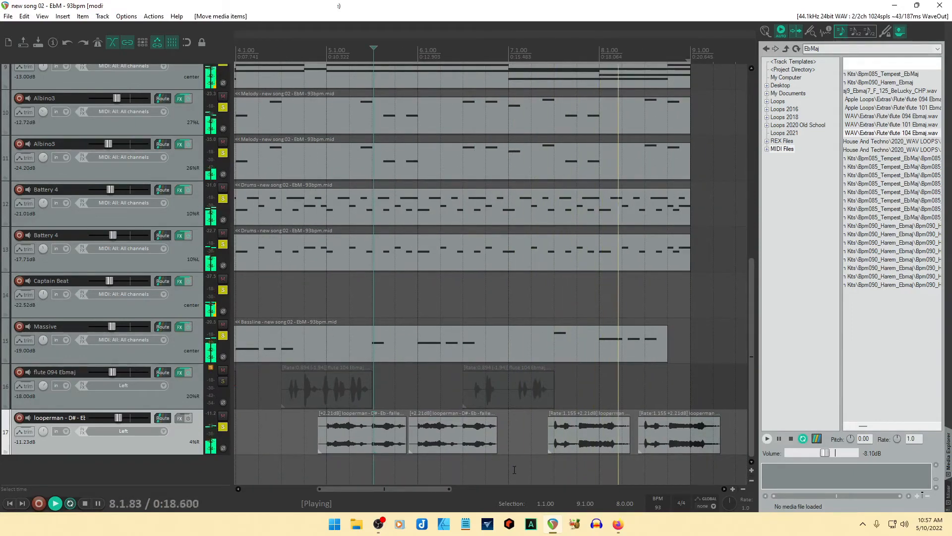
click(671, 434)
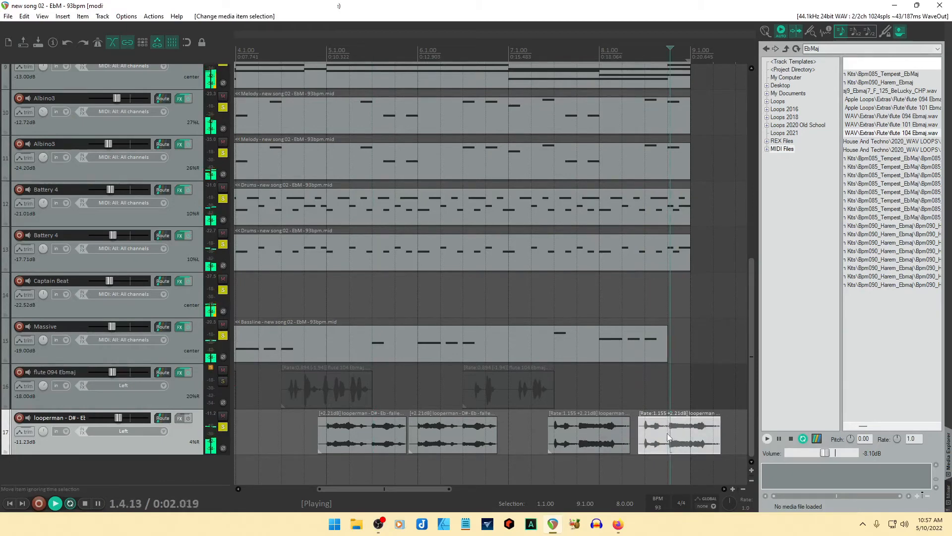
key(s)
click(691, 435)
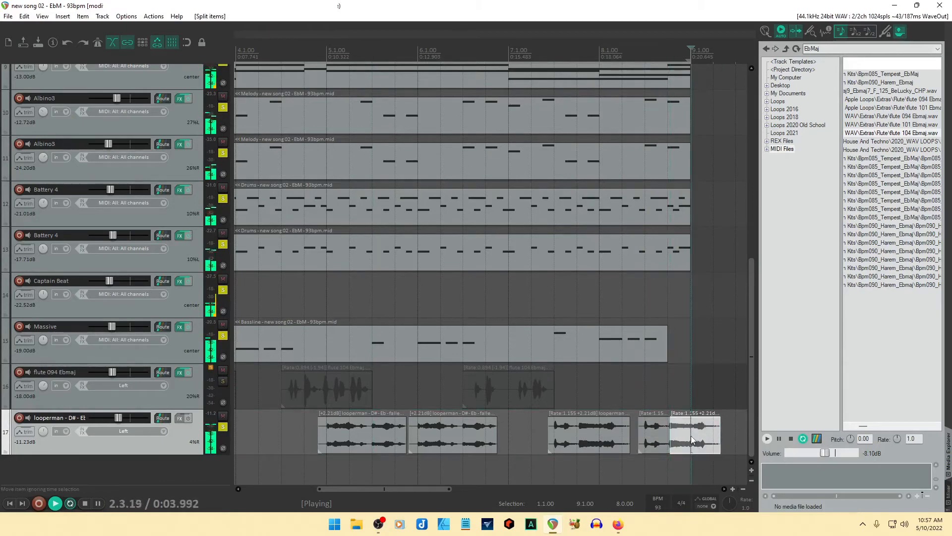
key(Delete)
Place two copies of the short opening phrase back to back in bar 7, followed by the full 1.155-rate segment just before bar 8.
drag(656, 436, 602, 436)
click(625, 435)
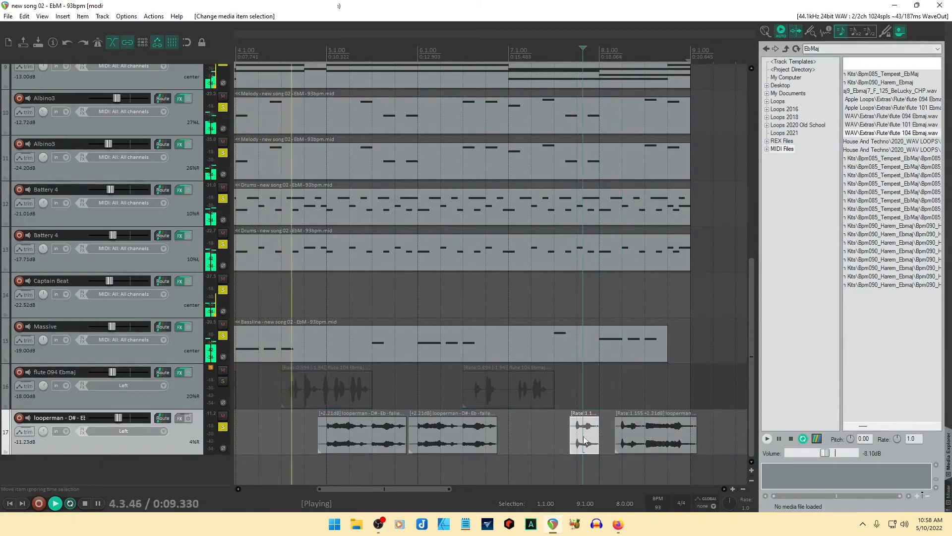
drag(584, 437, 612, 440)
click(632, 438)
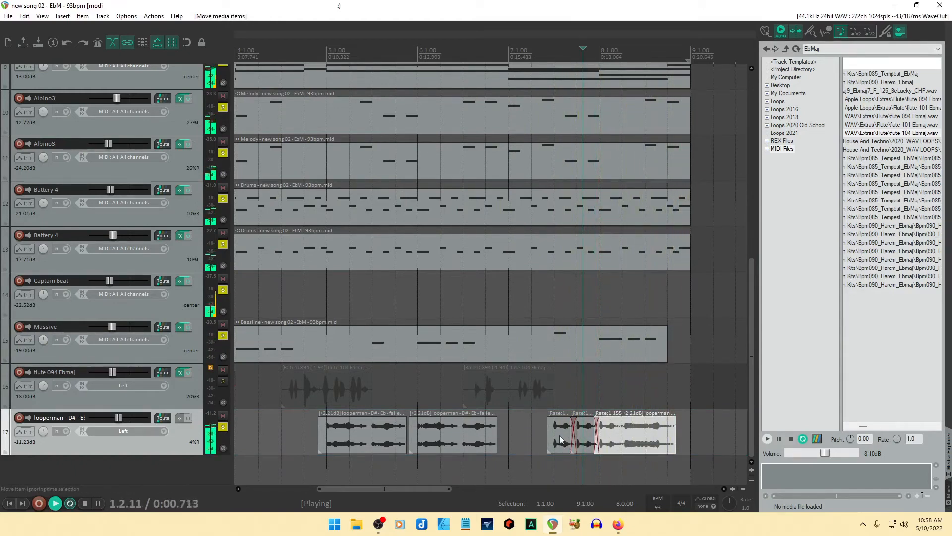
scroll(556, 436, up, 2)
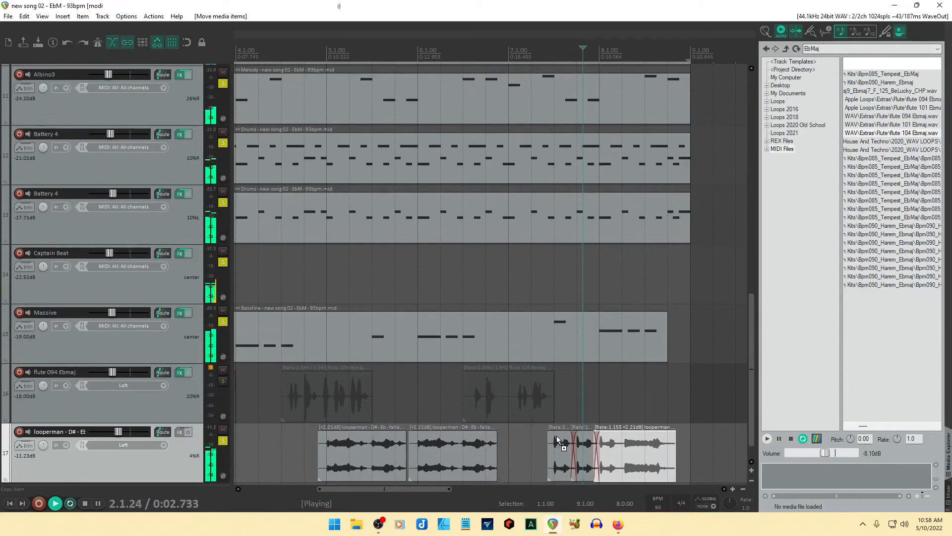
scroll(556, 435, down, 1)
scroll(555, 435, up, 2)
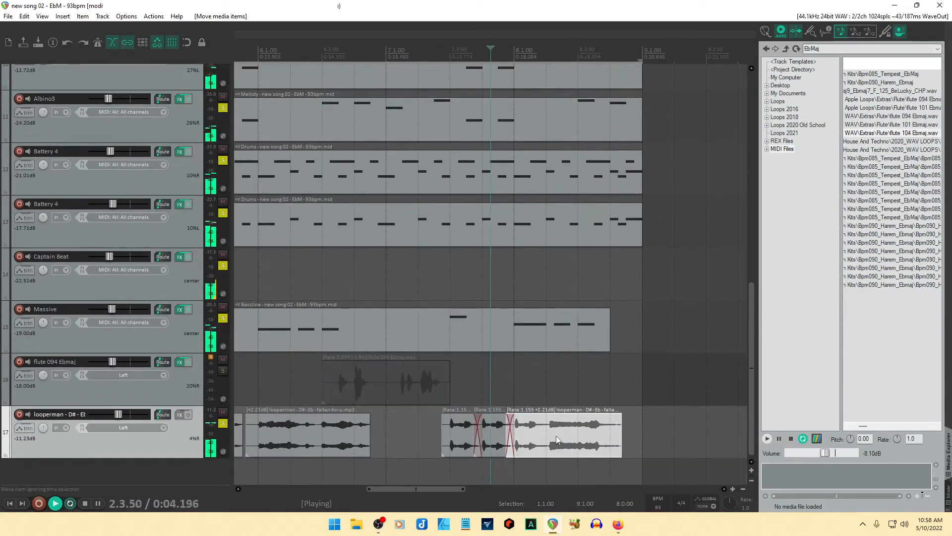
Replace the two short acapella phrases in bar 7 with back-to-back copies compressed to a rate of about 1.45.
click(461, 437)
drag(464, 439, 430, 442)
click(496, 433)
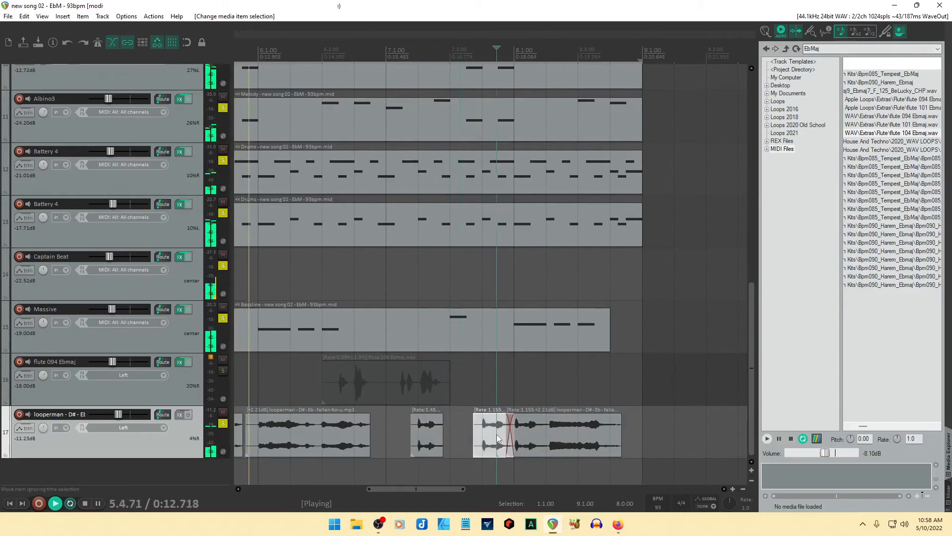
key(Delete)
drag(432, 439, 499, 441)
Compress the full acapella segment just before bar 8 to a playback rate of 1.272.
click(550, 441)
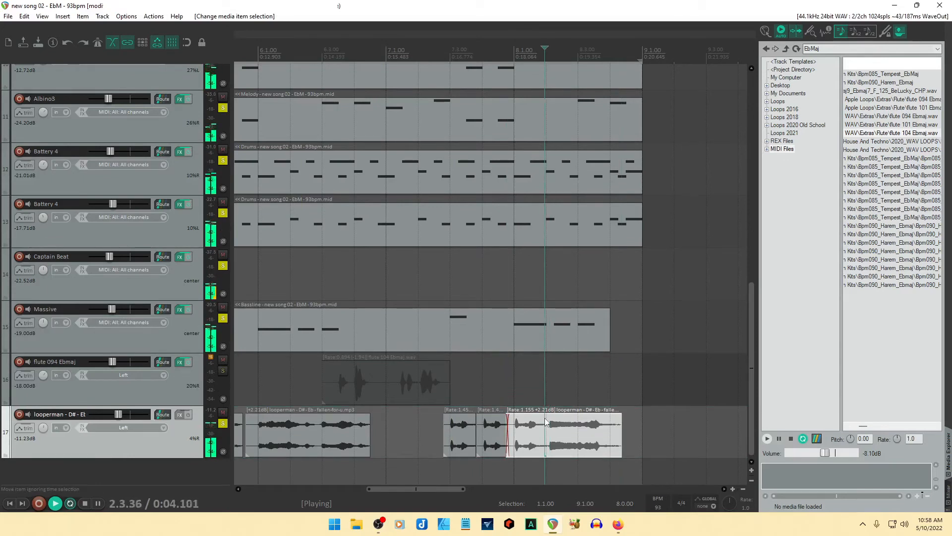
mouse_move(620, 431)
mouse_down()
mouse_move(634, 435)
mouse_move(619, 437)
mouse_up()
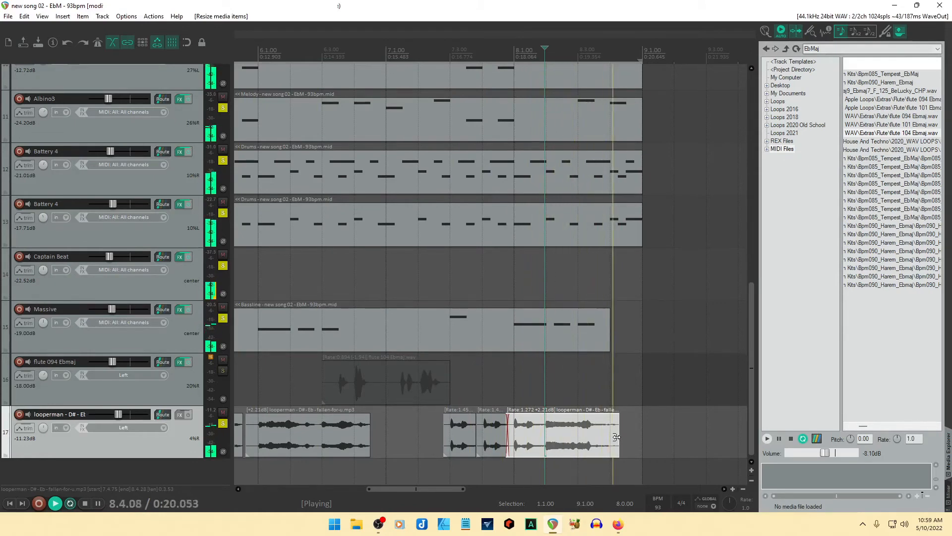
Delete the second short phrase in bar 7, trim the first to its opening syllable, and place a copy of it one beat on.
click(492, 435)
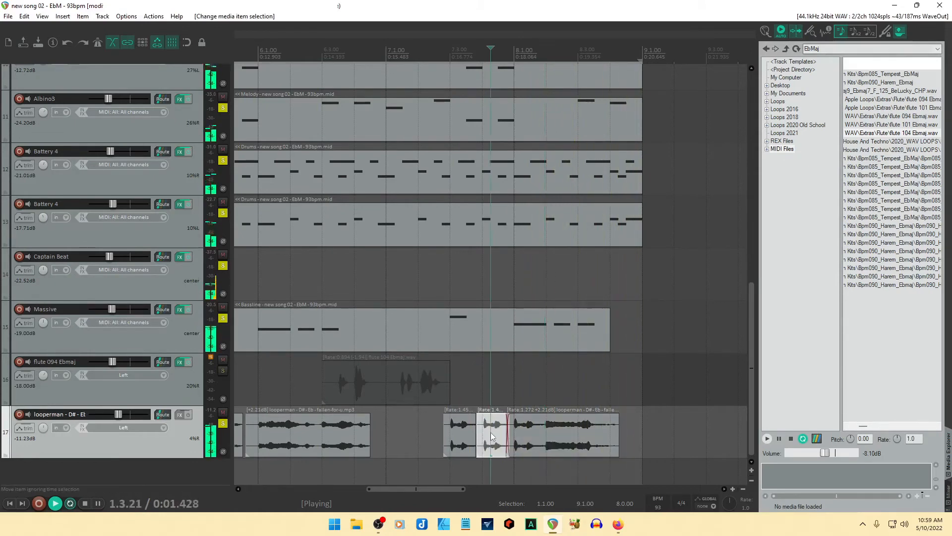
key(Delete)
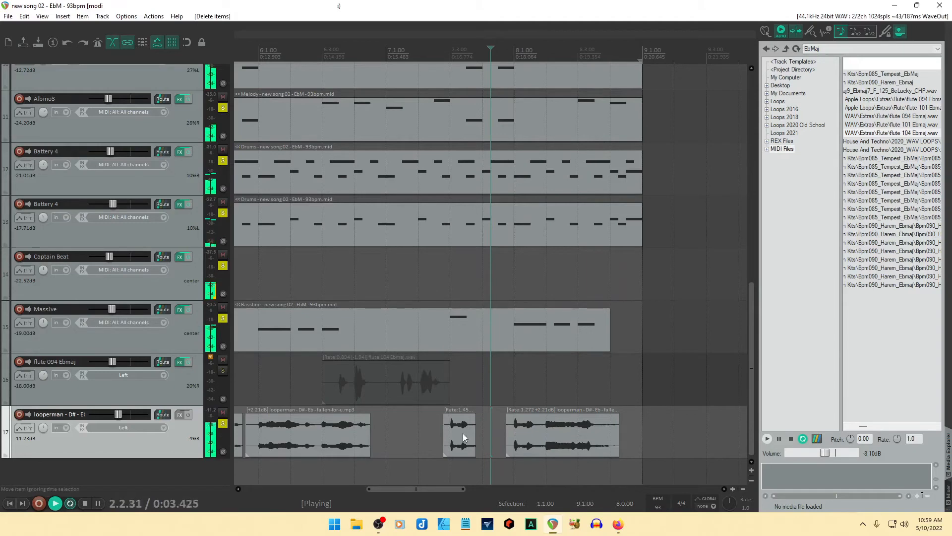
mouse_move(475, 435)
mouse_down()
mouse_move(454, 443)
mouse_move(484, 441)
mouse_up()
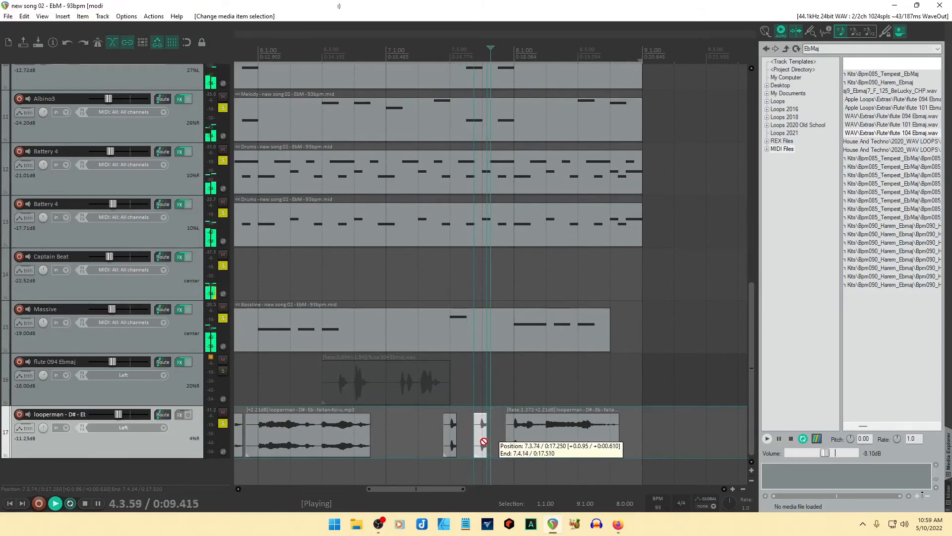
drag(484, 441, 451, 436)
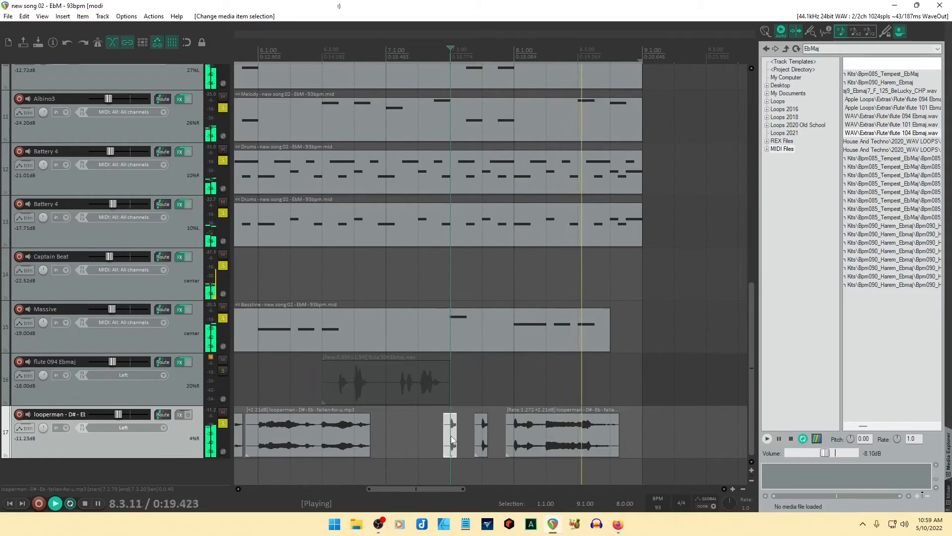
Stretch the full acapella segment at bar 8 to a rate of 0.963 and shift it slightly earlier.
mouse_move(615, 433)
mouse_down()
mouse_move(642, 434)
mouse_move(620, 435)
mouse_up()
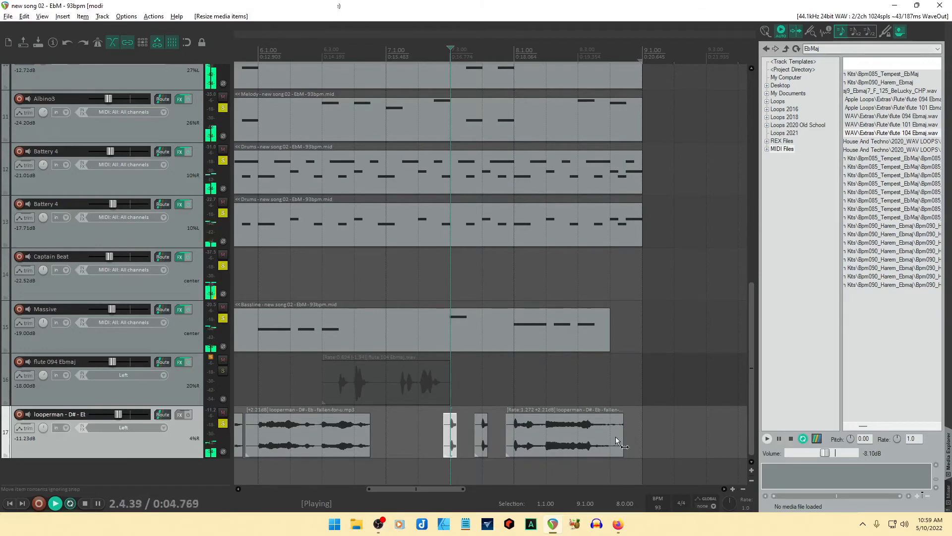
drag(622, 436, 628, 436)
drag(632, 437, 601, 441)
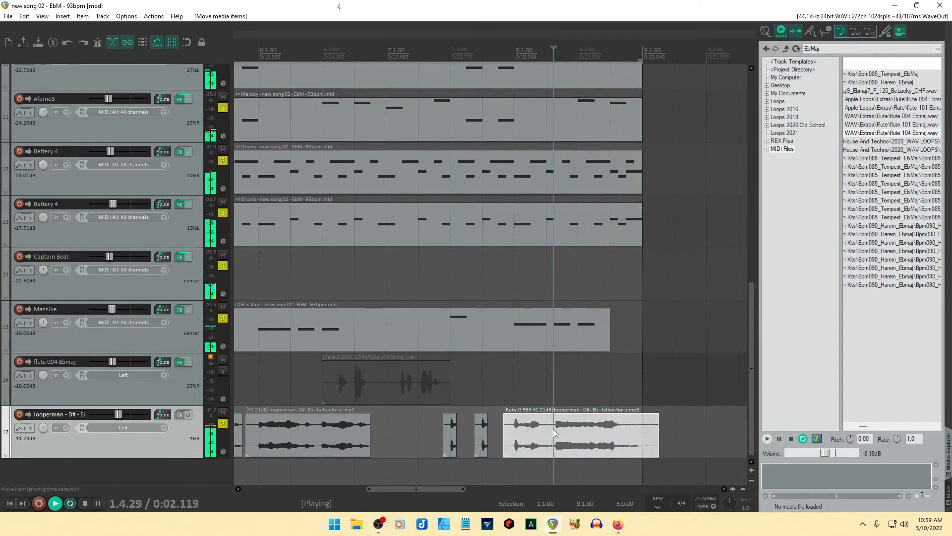
Split the bar 8 segment before its second phrase, move that phrase later, and shorten it at a 1.107 rate with a fade-out near bar 9.
key(s)
drag(588, 443, 610, 442)
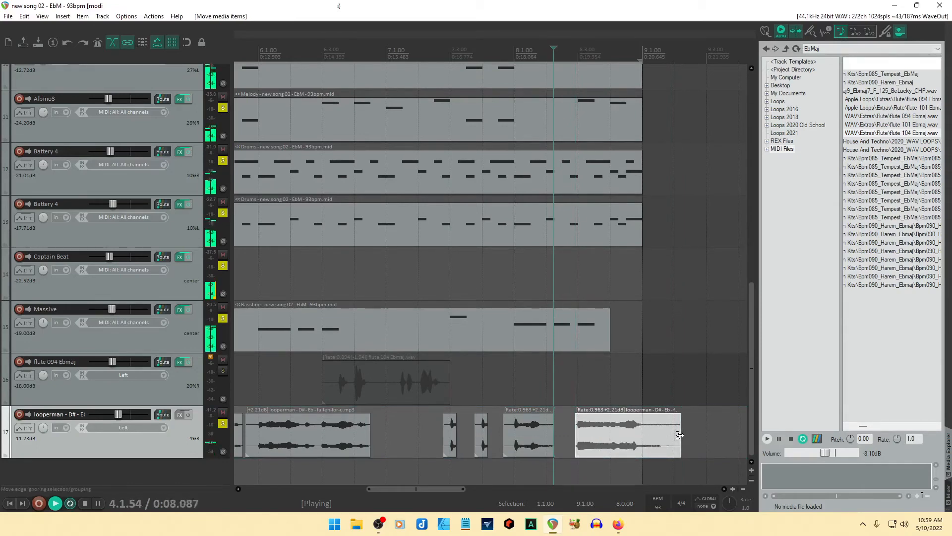
drag(682, 435, 630, 417)
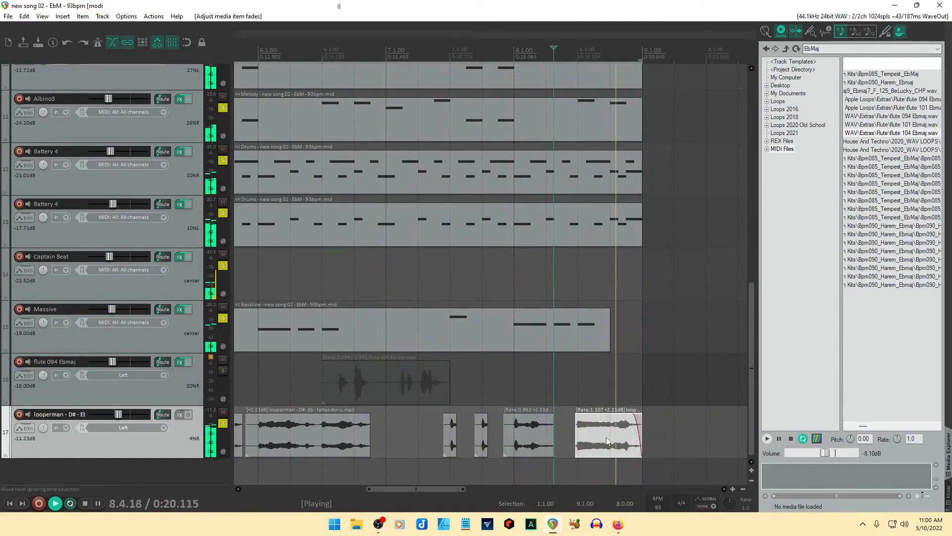
drag(588, 441, 585, 441)
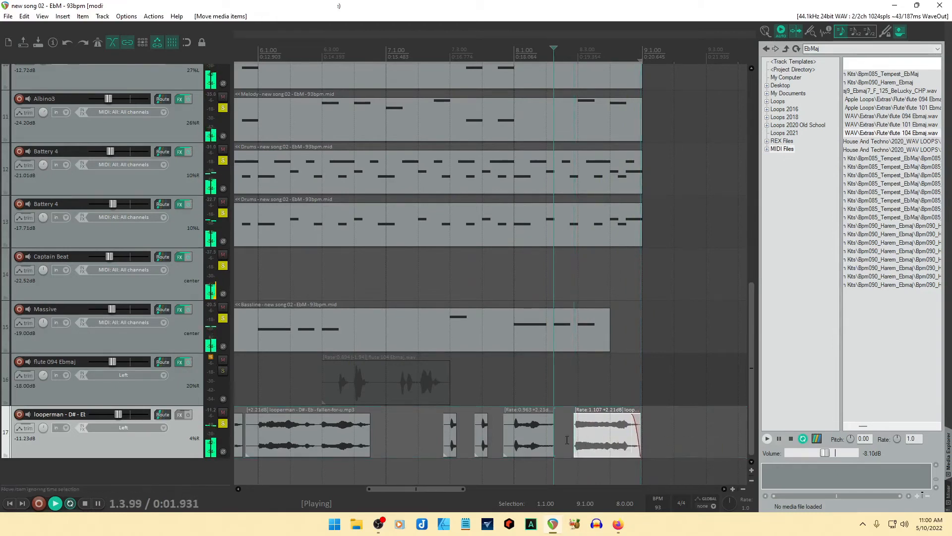
Set the grid line spacing to 1/16 and reposition the 1.107-rate acapella segment so it ends at bar 9.
right_click(173, 44)
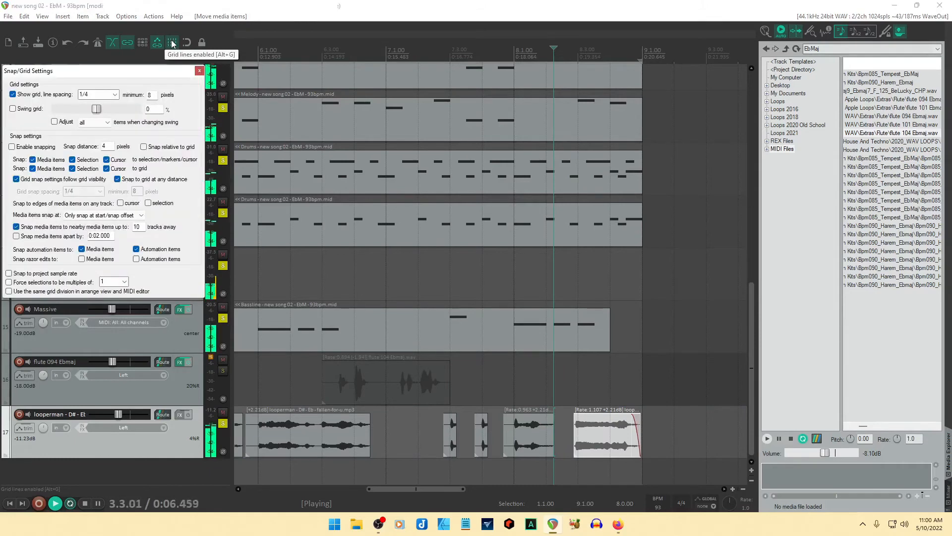
click(115, 94)
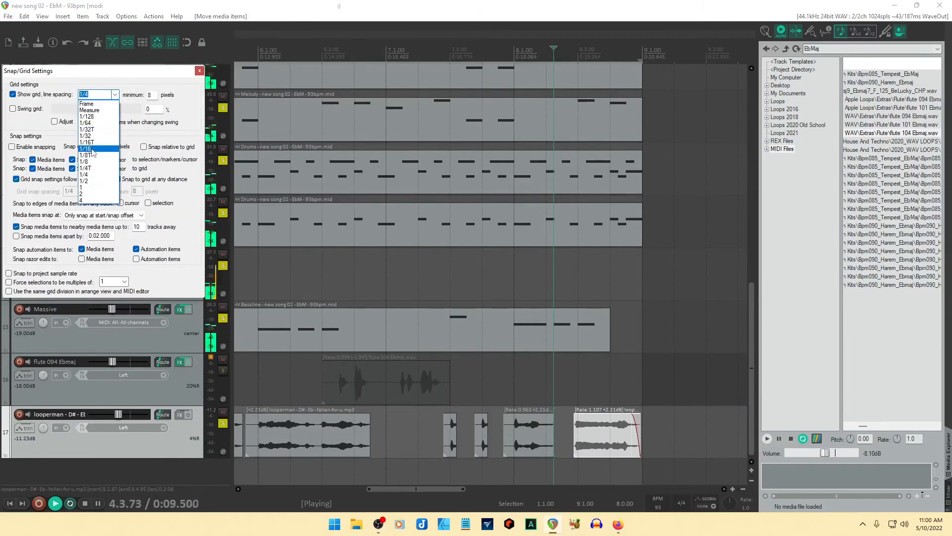
click(92, 149)
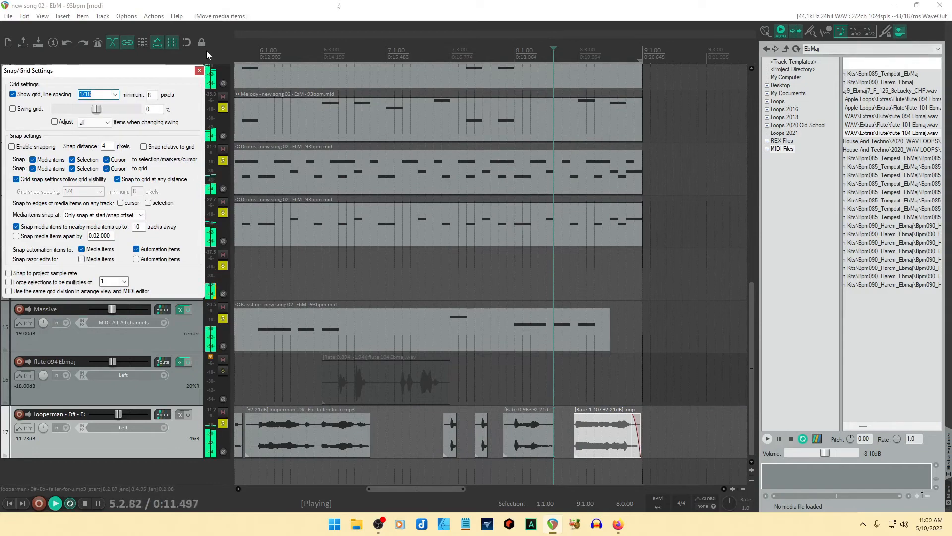
click(199, 70)
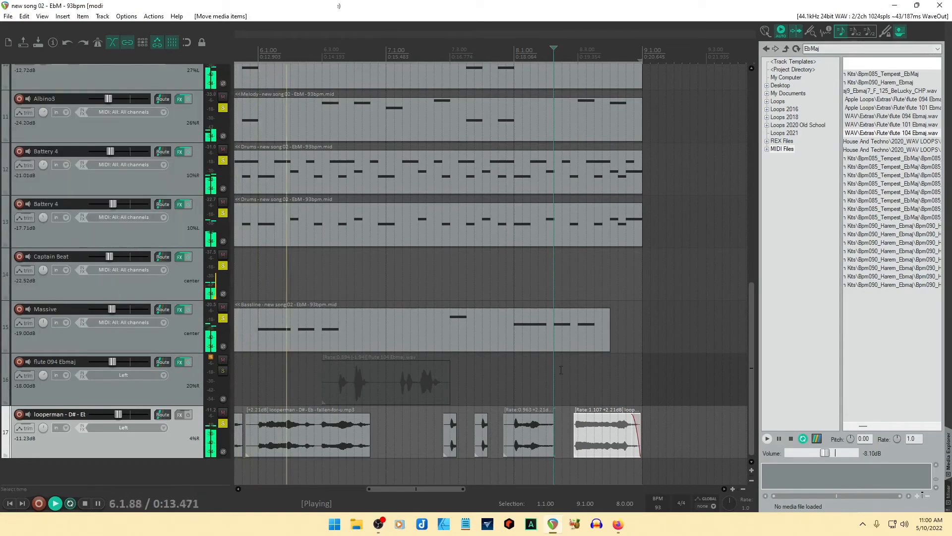
drag(617, 438, 597, 440)
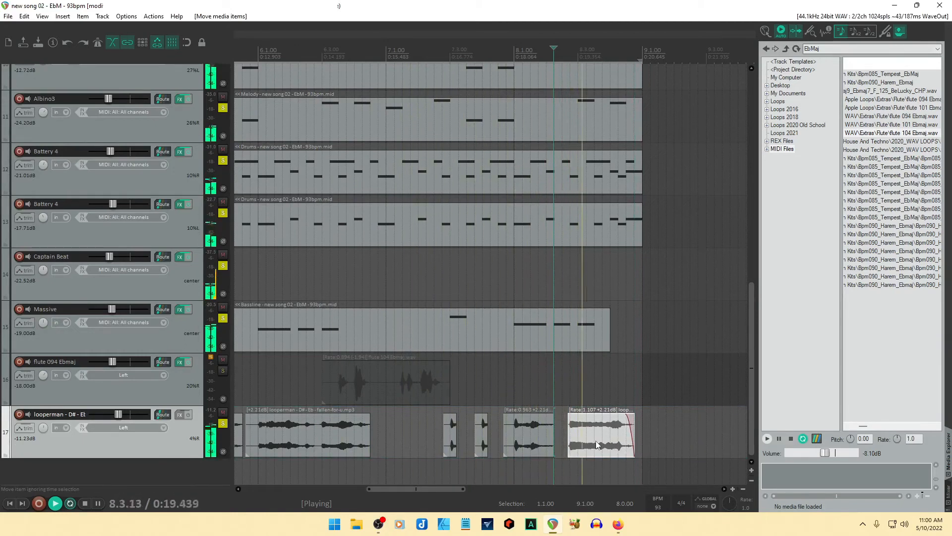
drag(594, 440, 605, 441)
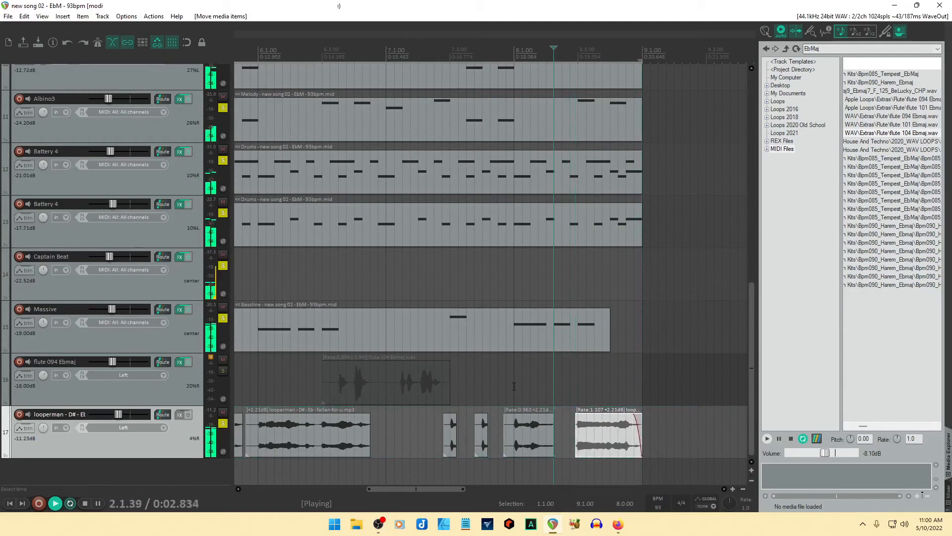
Set the grid line spacing to 1/4.
right_click(174, 43)
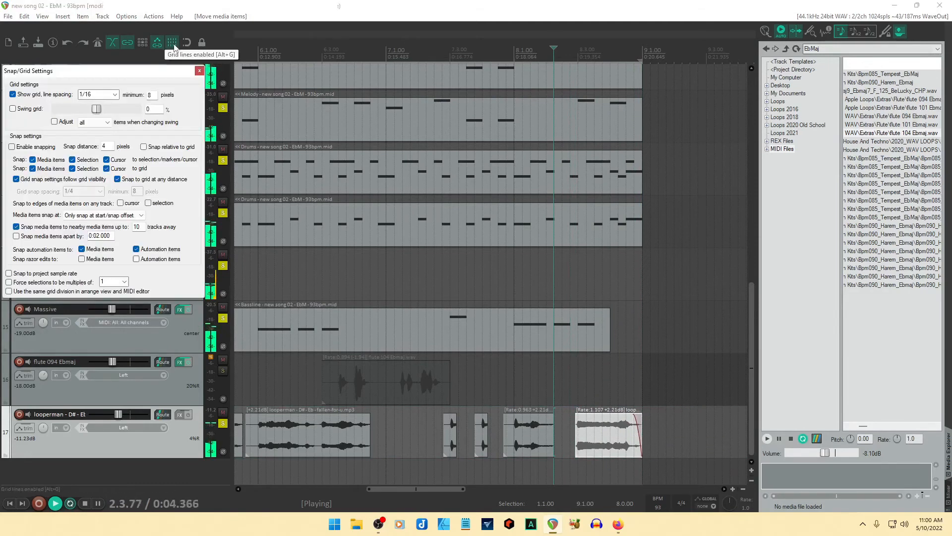
click(115, 94)
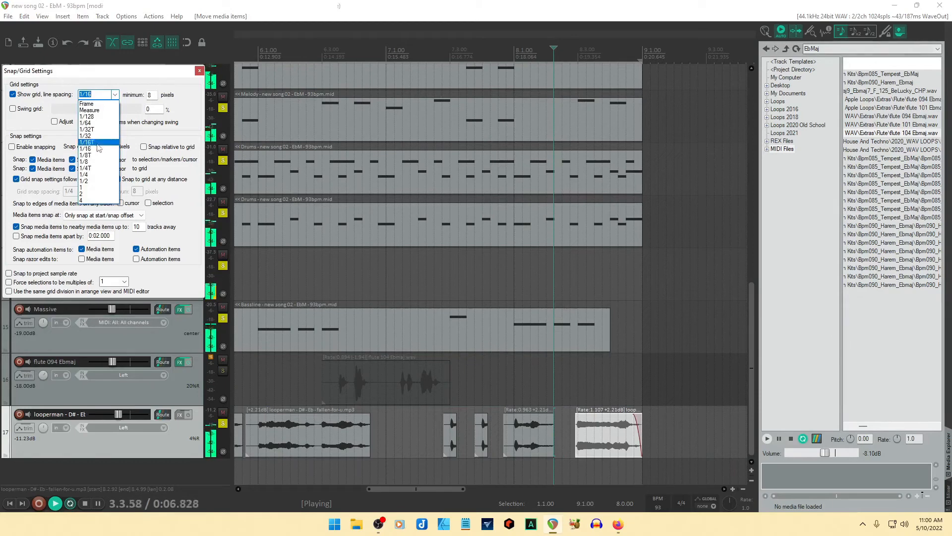
click(99, 176)
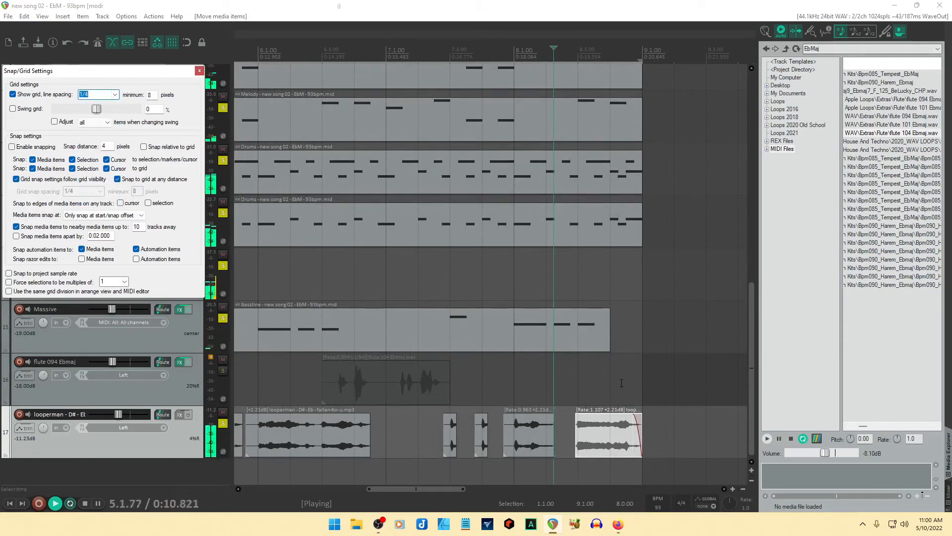
Copy the 0.963-rate opening phrase of bar 8 into the gap before the last segment, nudge it later and trim its start.
drag(523, 434, 551, 442)
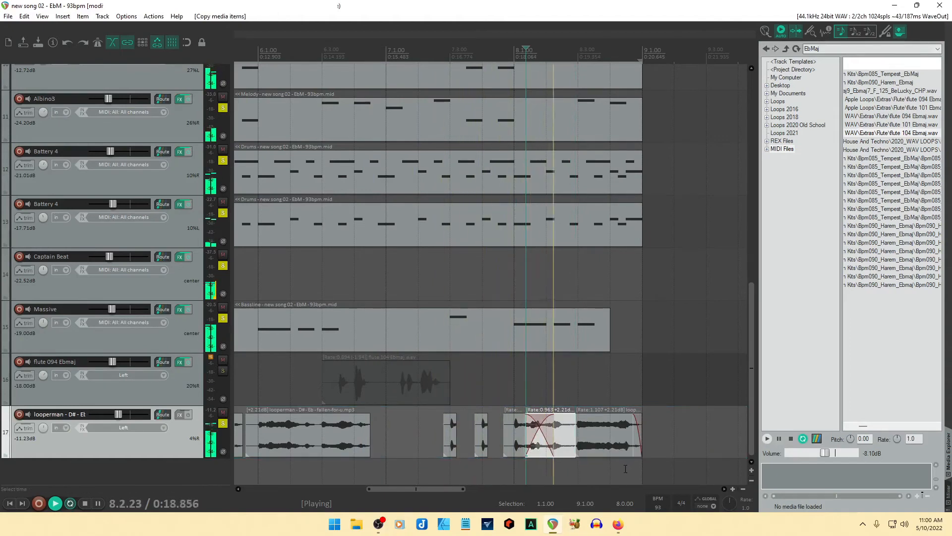
mouse_move(562, 439)
mouse_down()
mouse_move(515, 439)
mouse_move(568, 440)
mouse_up()
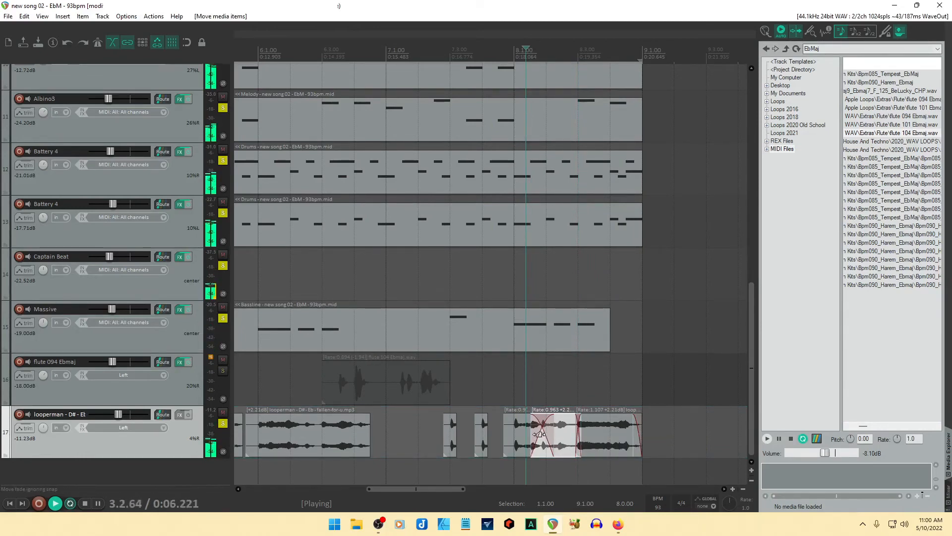
drag(532, 433, 556, 439)
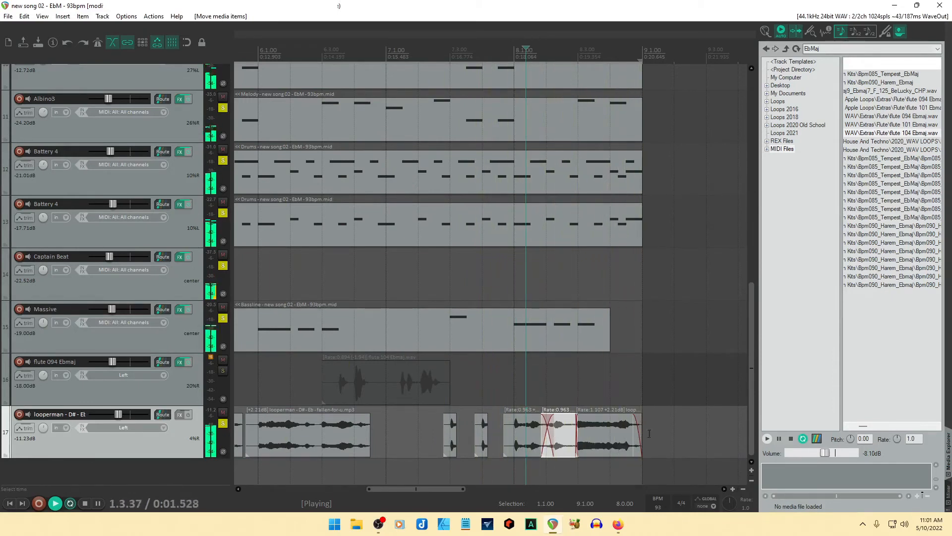
Try the bar 5 acapella segment half a bar earlier, and return it to just before bar 5.
drag(442, 488, 395, 506)
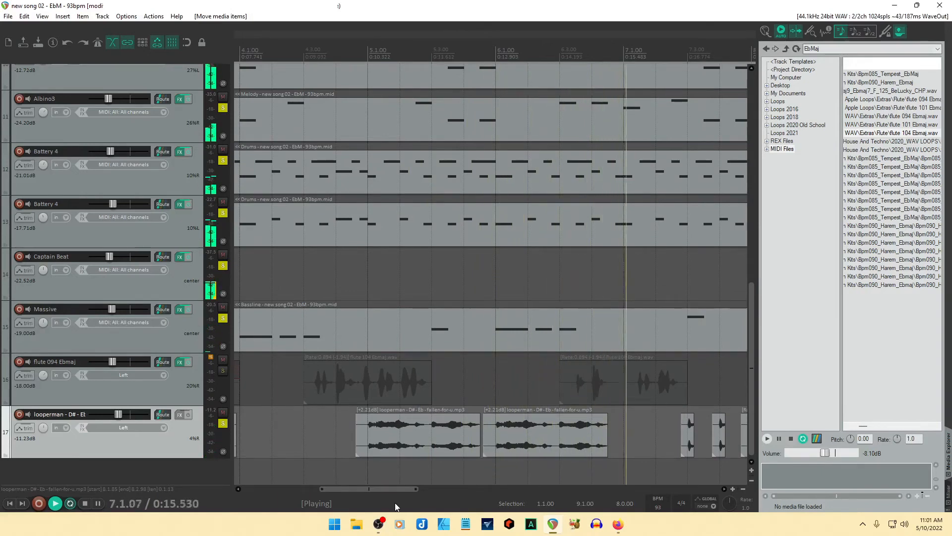
drag(428, 442, 365, 456)
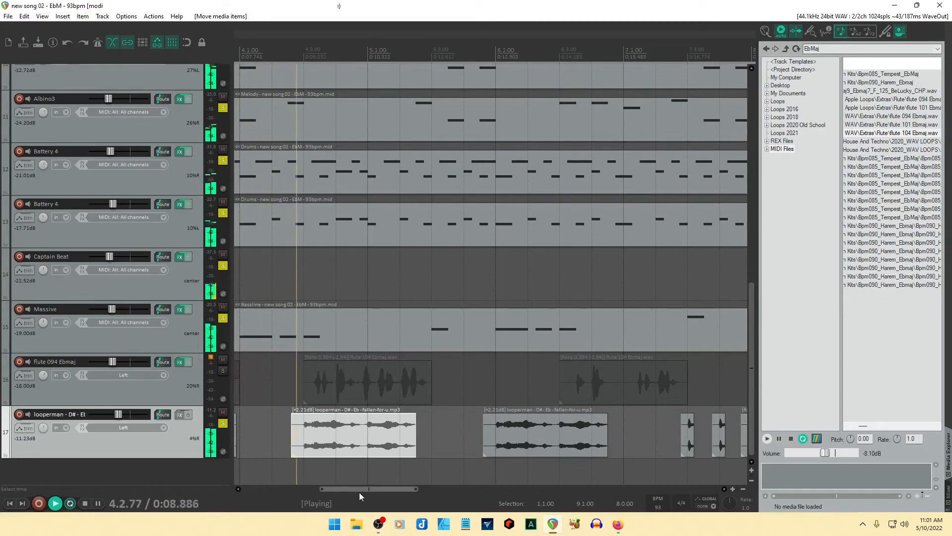
drag(343, 448, 405, 450)
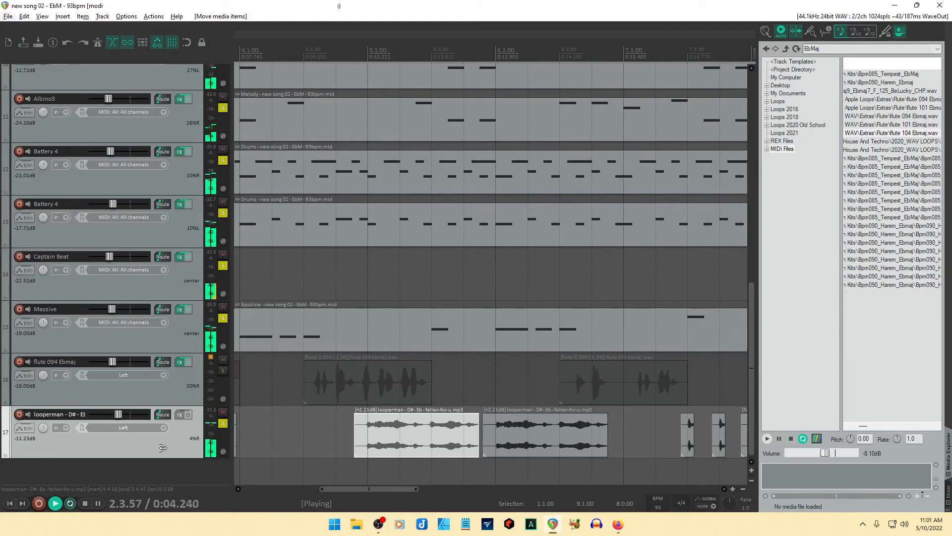
Extend the ends of both short acapella phrases in bar 7 slightly.
scroll(305, 432, down, 4)
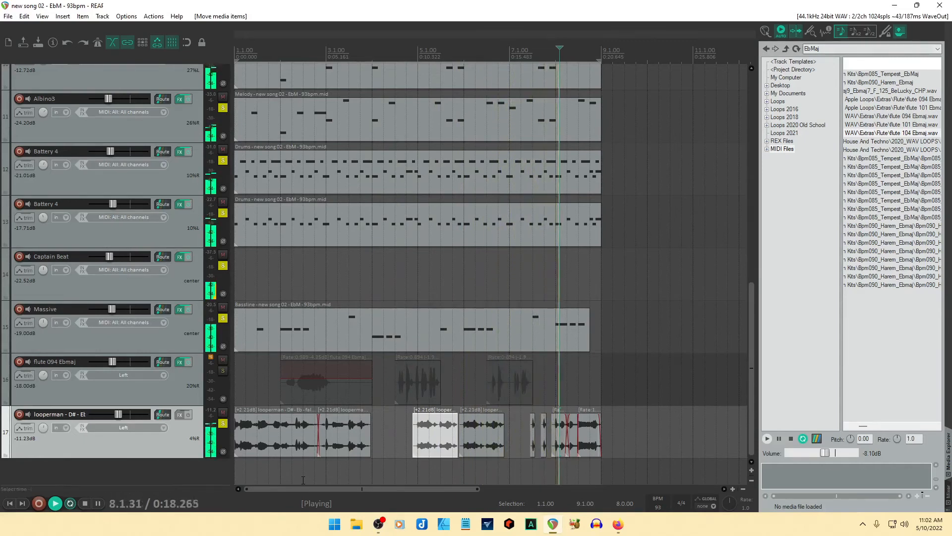
scroll(545, 438, up, 1)
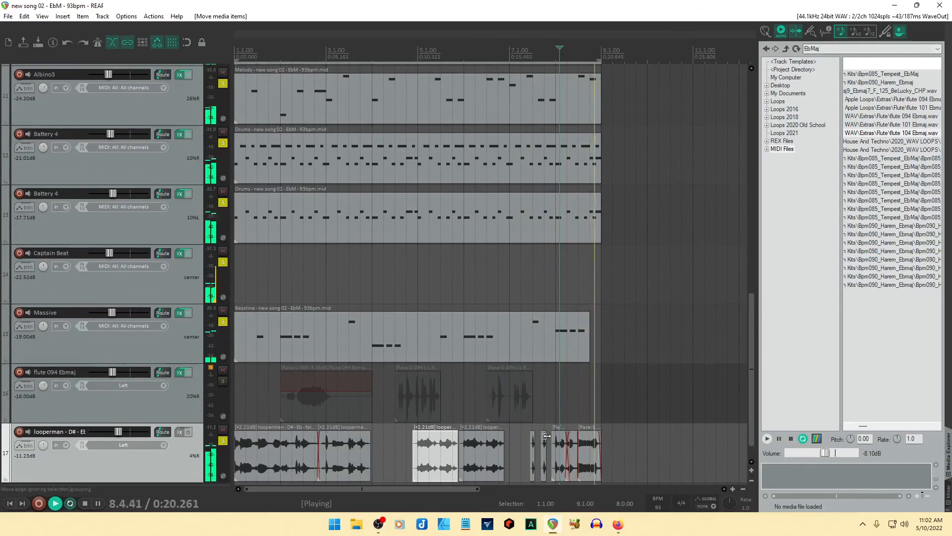
scroll(595, 443, up, 3)
mouse_move(421, 452)
mouse_down()
mouse_move(458, 455)
mouse_move(427, 454)
mouse_up()
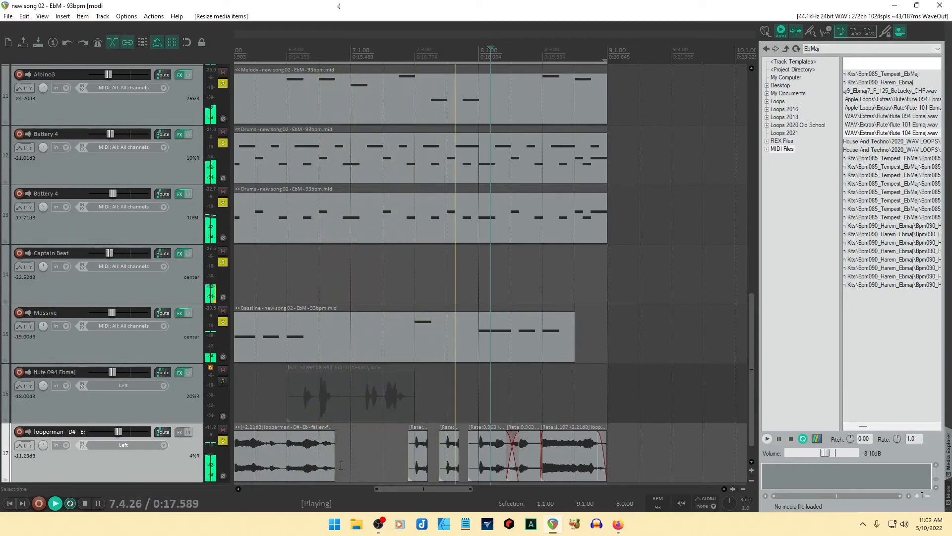
drag(459, 450, 427, 453)
Normalize the two acapella segments starting just before bars 5 and 6 to a peak of -3.00 dB.
drag(396, 489, 260, 488)
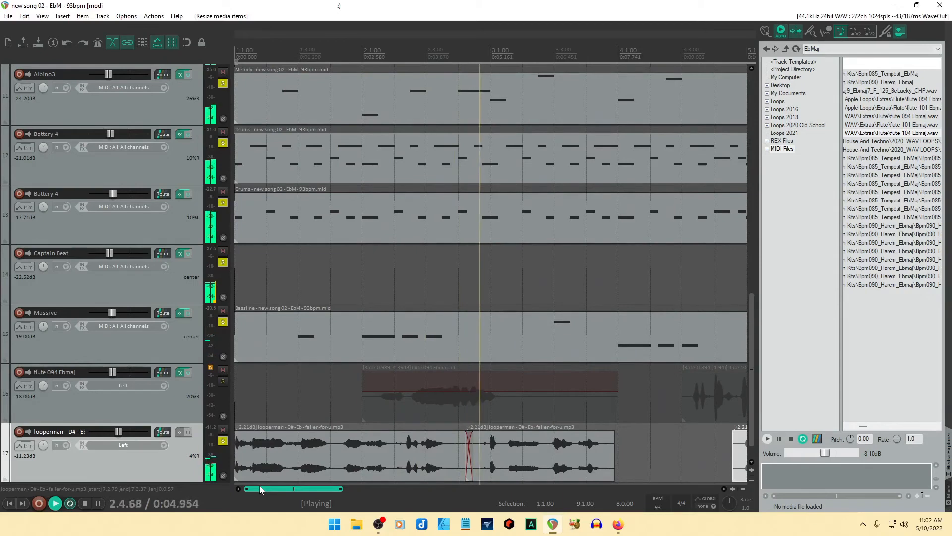
drag(260, 486, 344, 489)
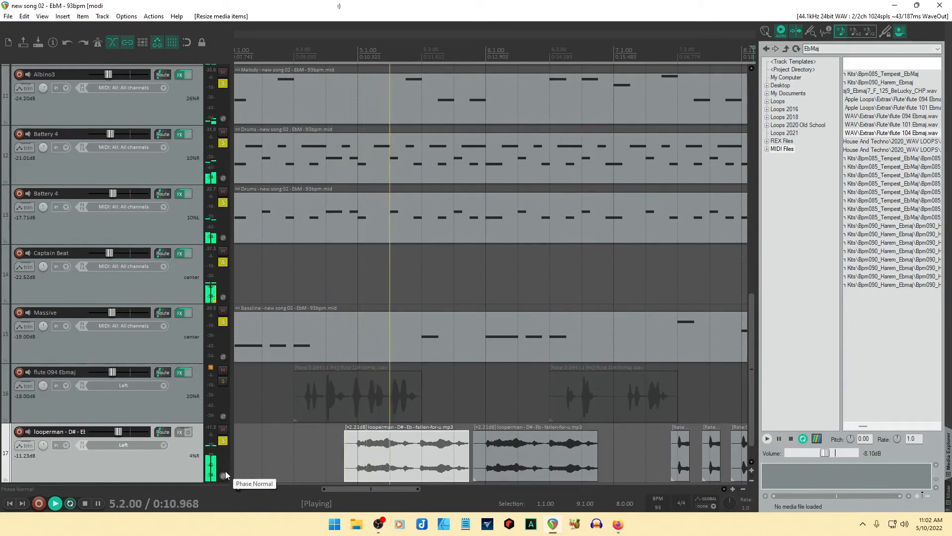
click(416, 455)
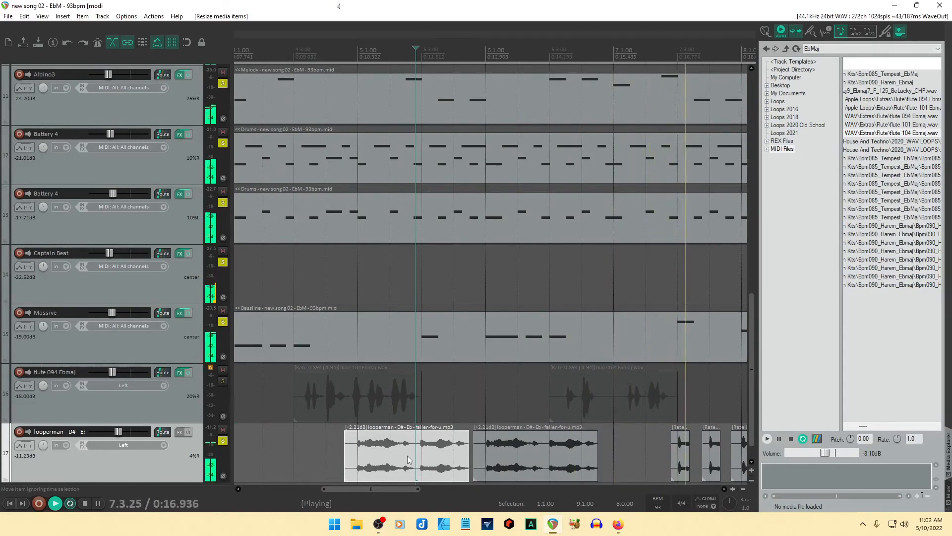
double_click(407, 456)
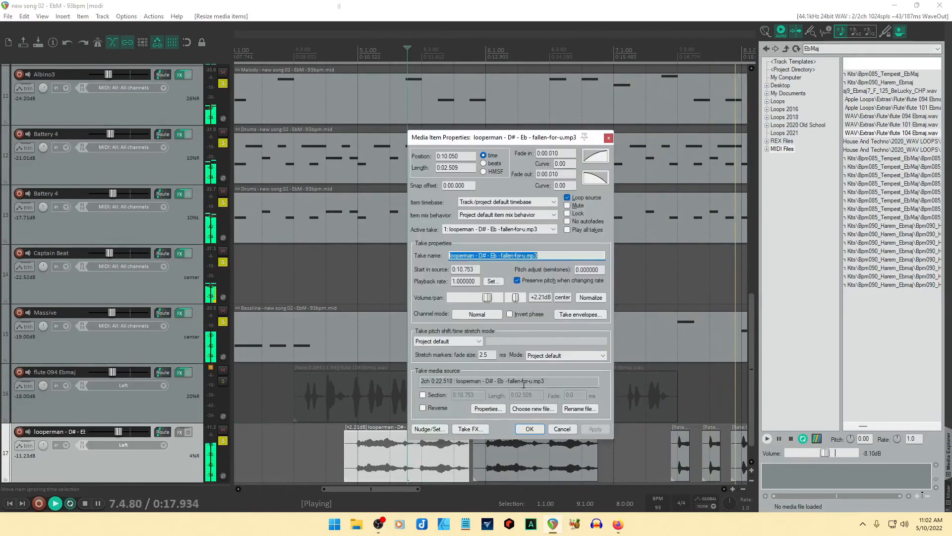
click(591, 298)
click(488, 284)
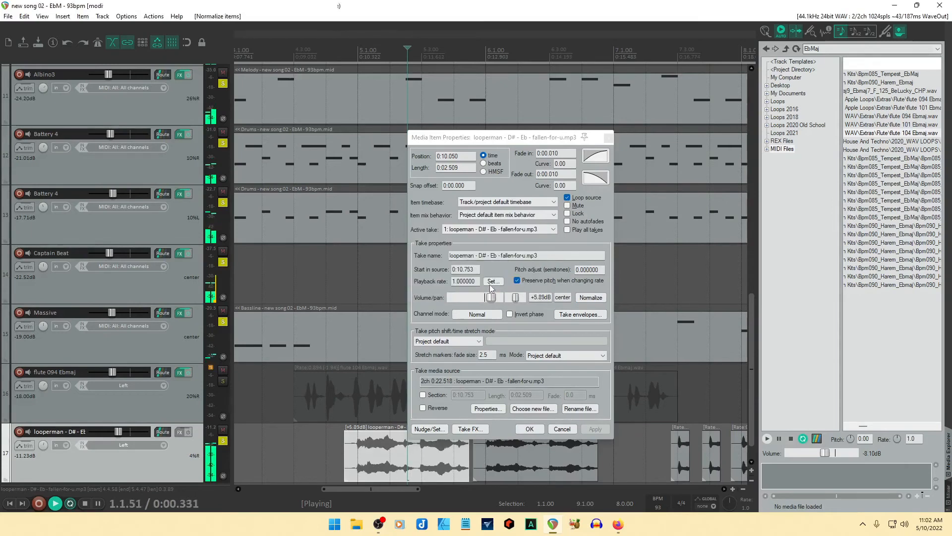
click(529, 429)
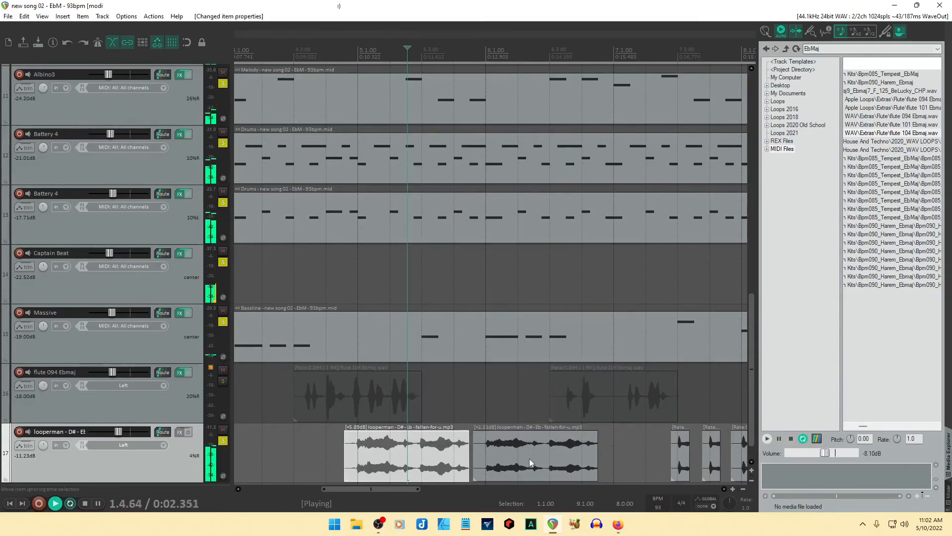
double_click(529, 462)
click(590, 299)
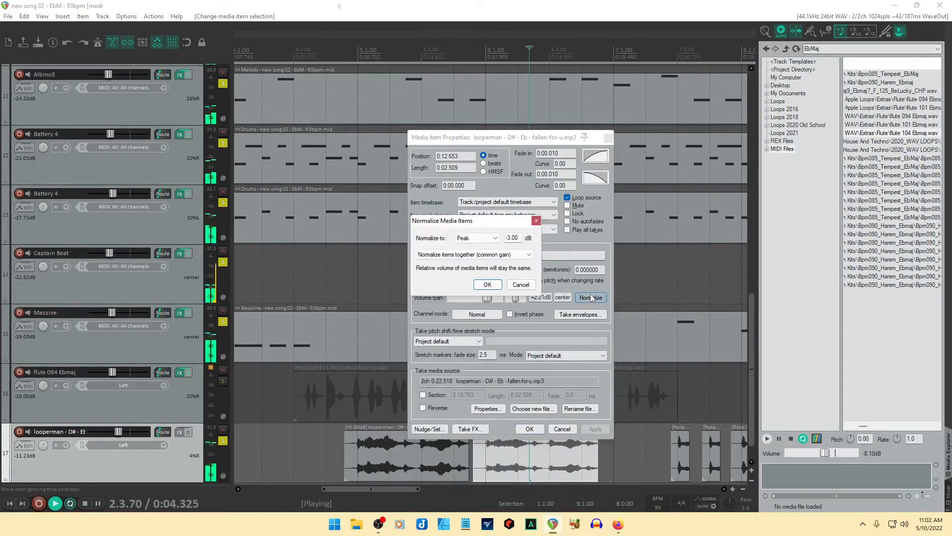
click(481, 285)
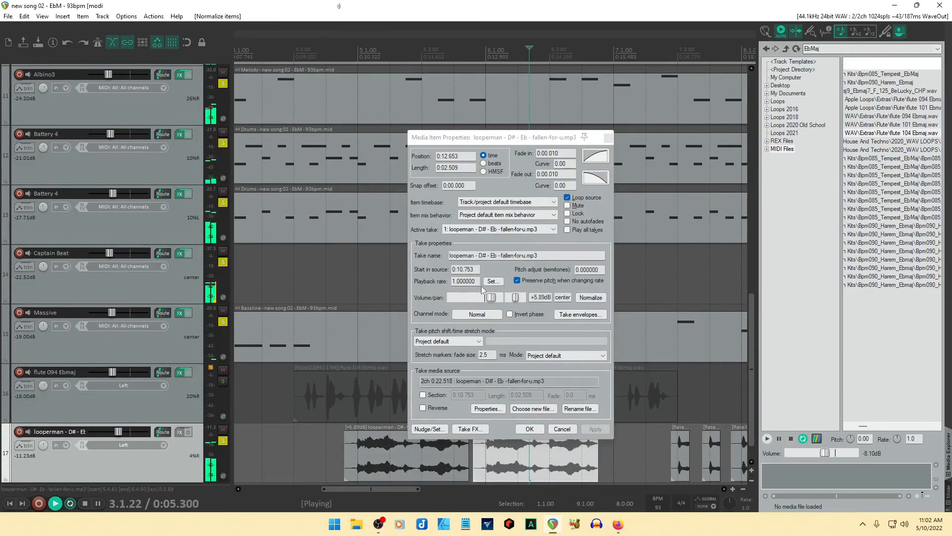
click(529, 429)
Normalize both short acapella phrases in bar 7 to a peak of -3.00 dB.
drag(407, 488, 462, 490)
double_click(394, 451)
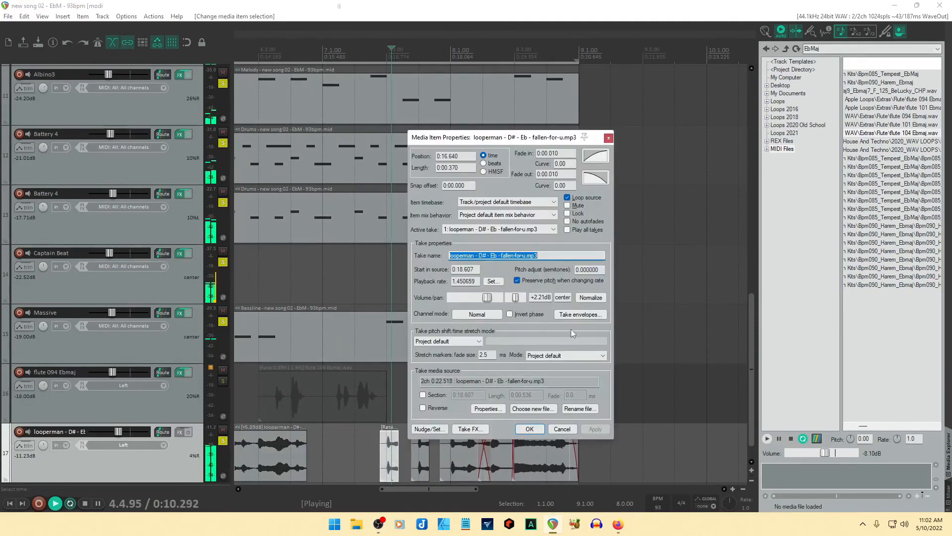
click(591, 298)
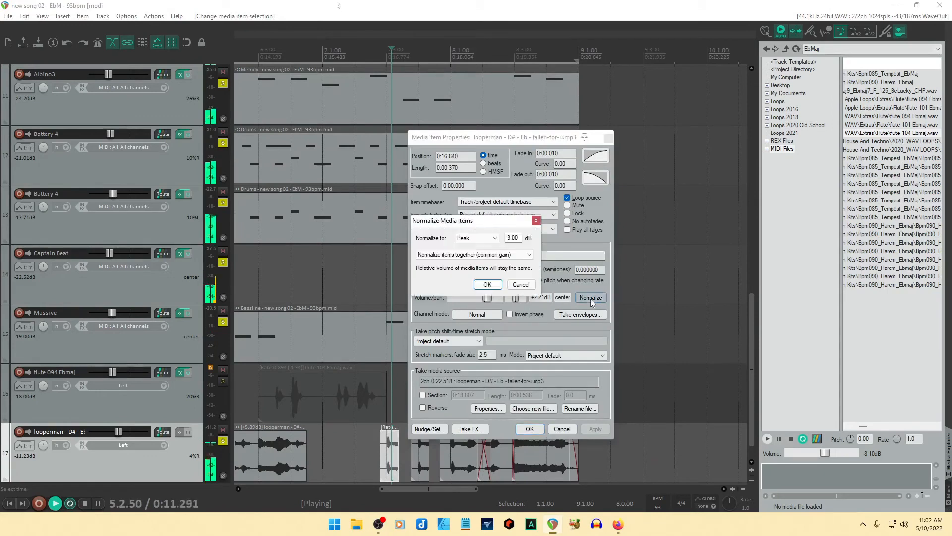
click(487, 285)
click(542, 428)
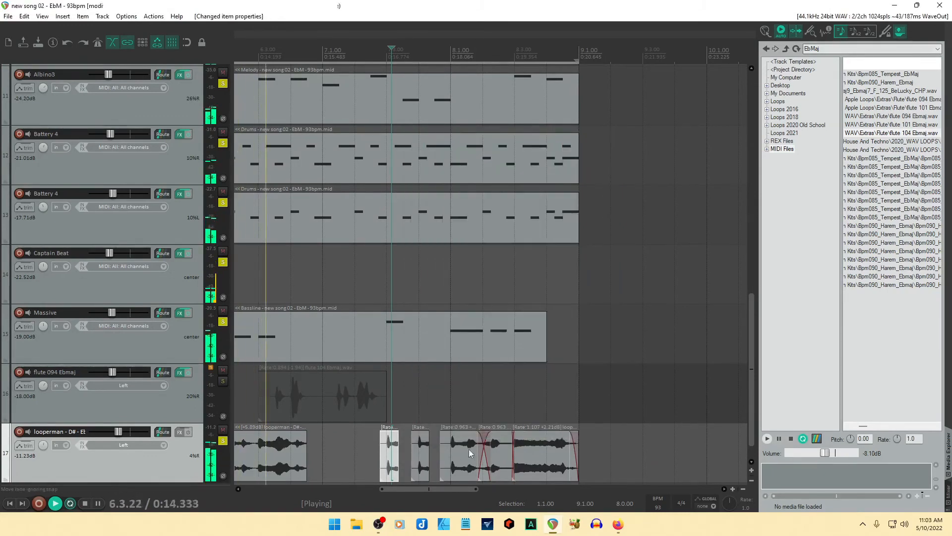
double_click(423, 460)
click(592, 298)
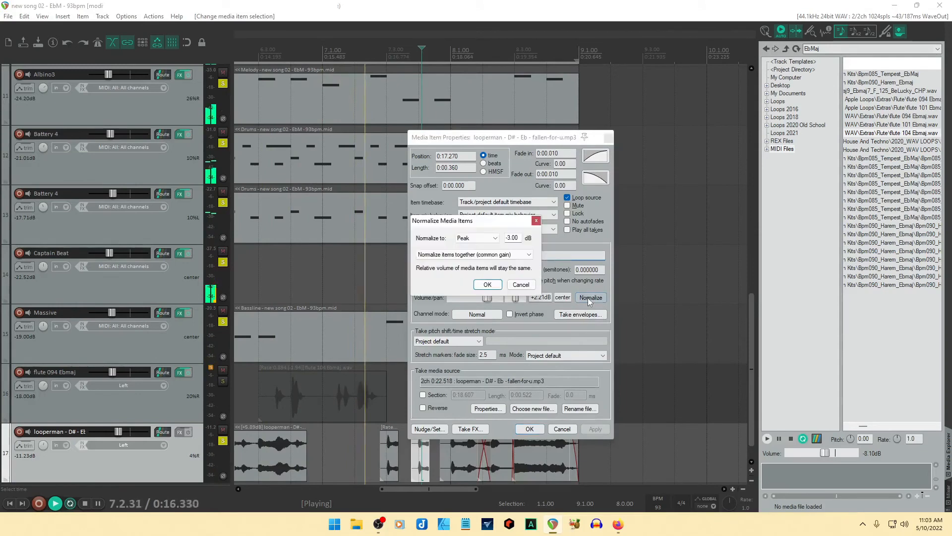
click(488, 286)
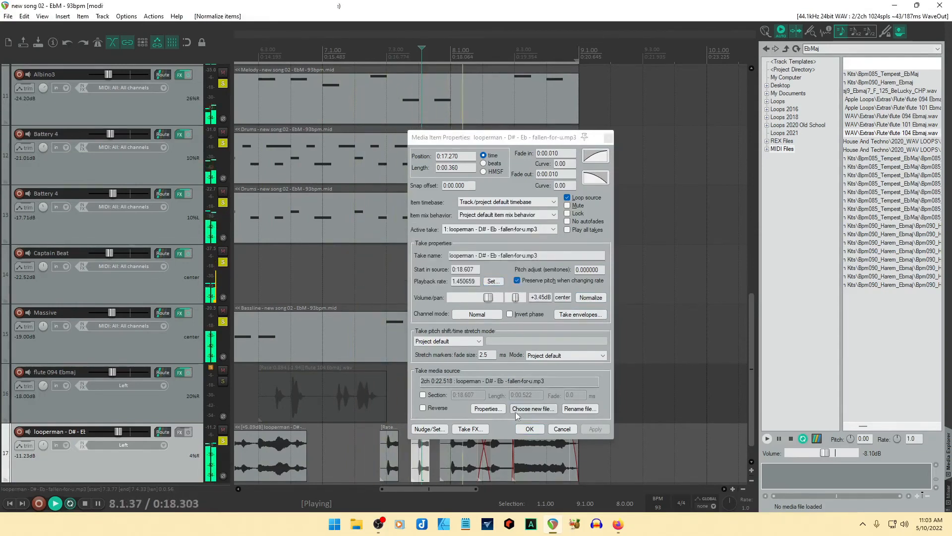
click(530, 429)
Normalize the two overlapping 0.963-rate acapella phrases around bar 8 to a peak of -3.00 dB each.
click(463, 456)
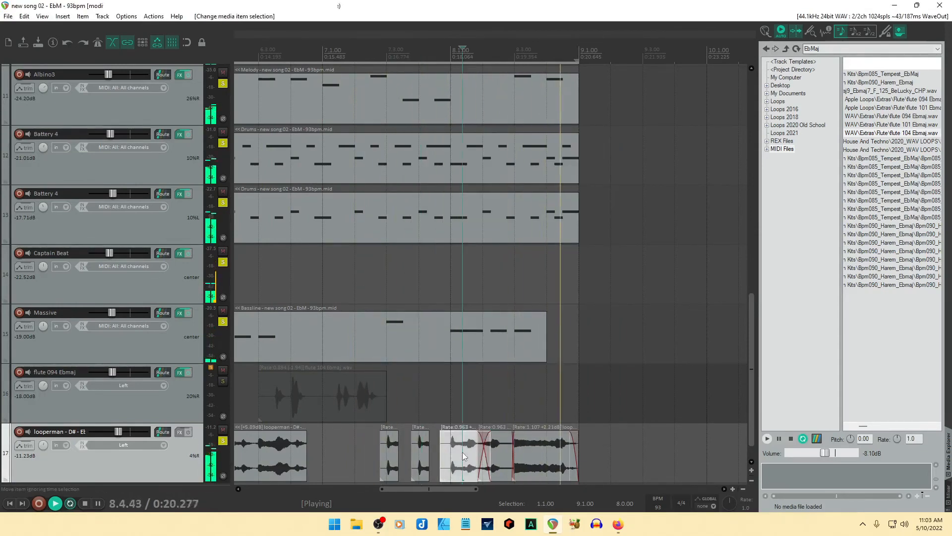
double_click(463, 455)
click(587, 298)
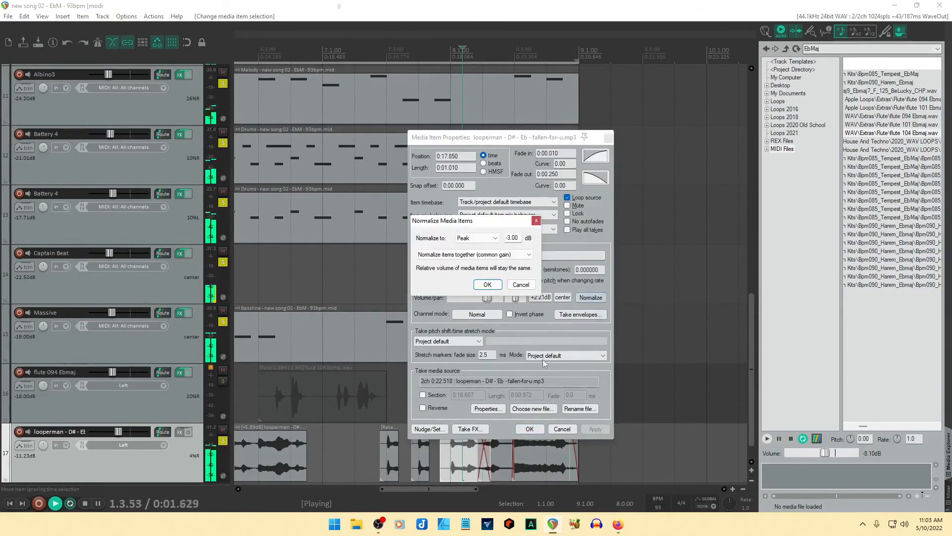
click(488, 285)
click(507, 457)
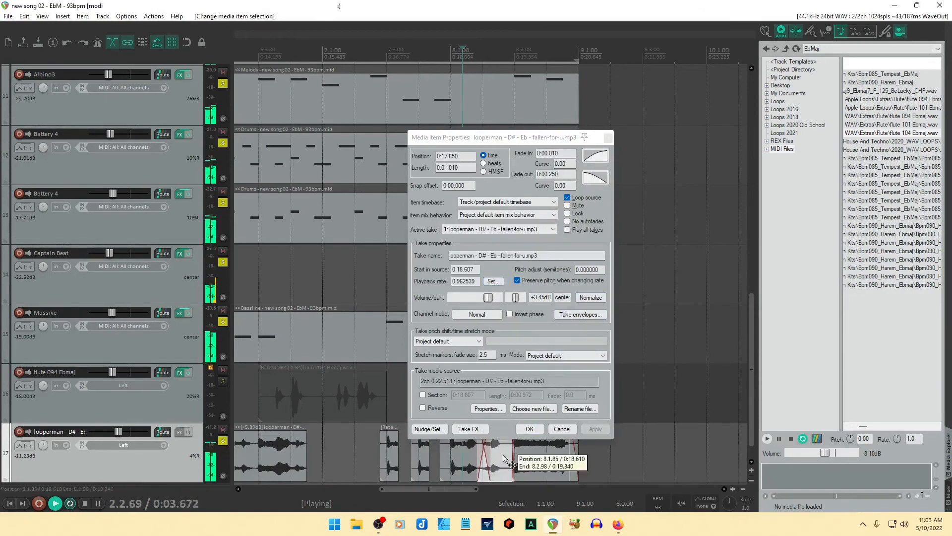
click(587, 300)
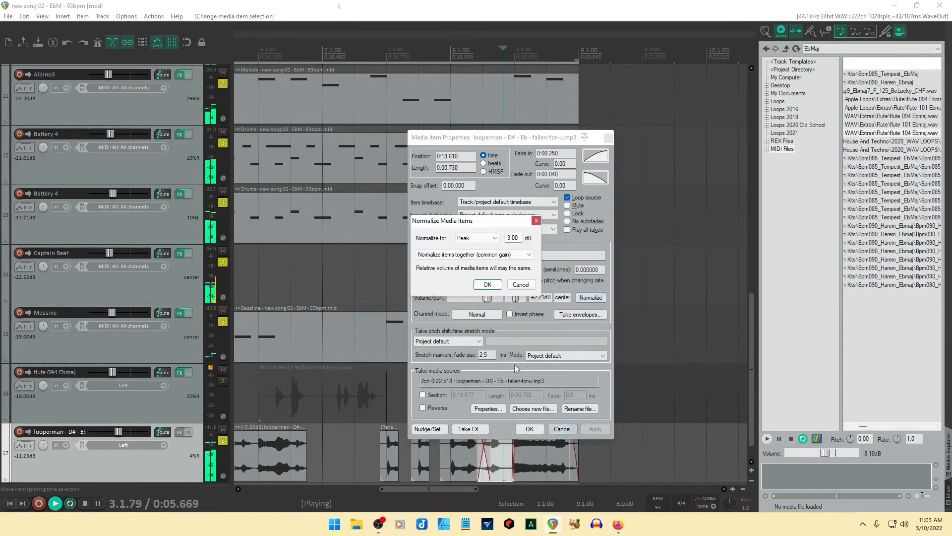
click(487, 285)
Normalize the last acapella segment, the 1.107-rate one ending at bar 9, to a peak of -3.00 dB.
click(544, 462)
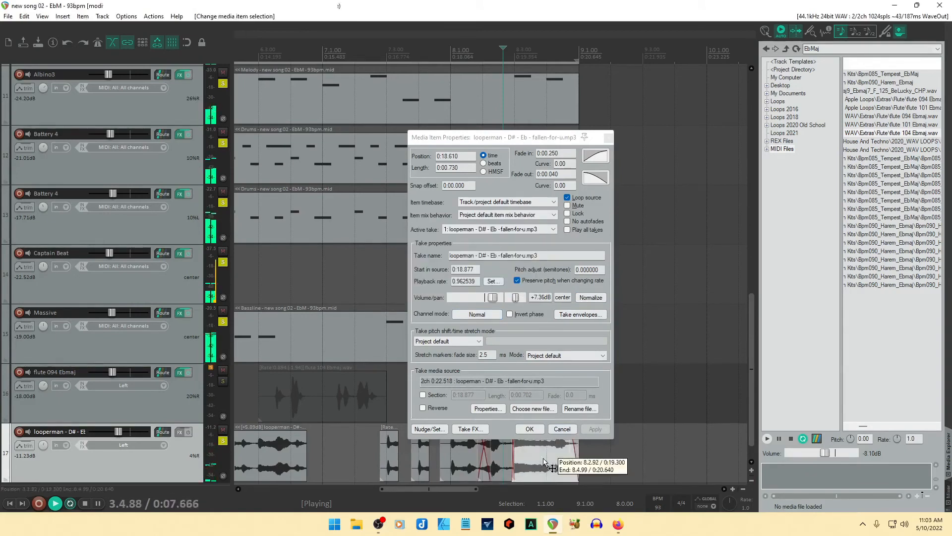
click(591, 301)
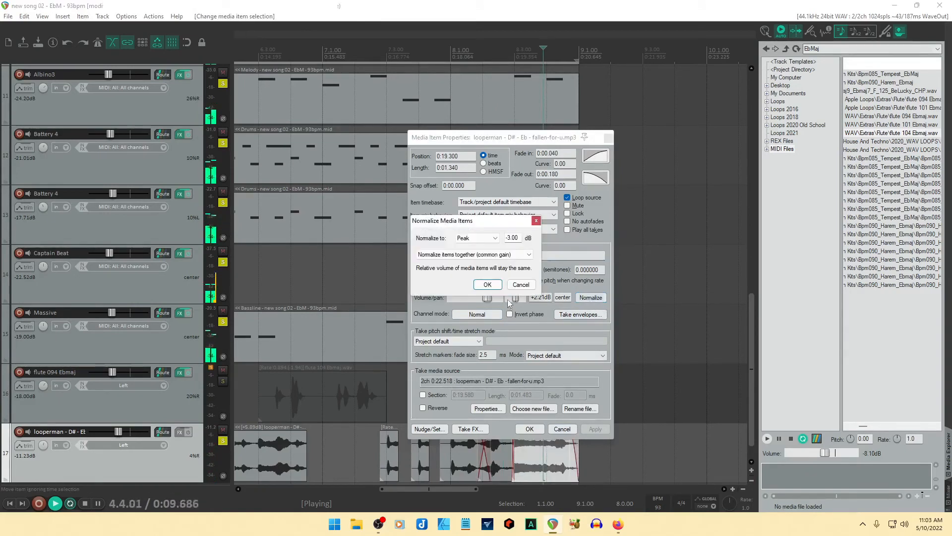
click(487, 285)
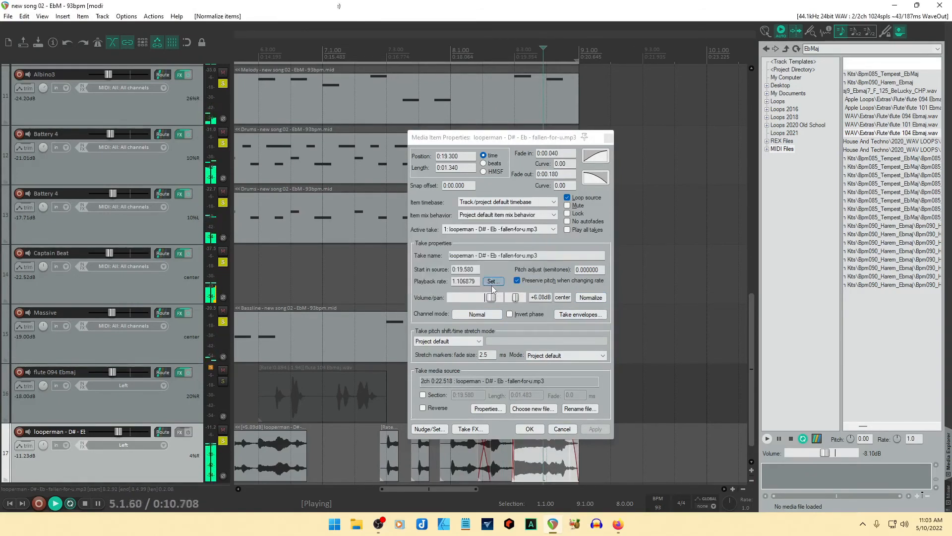
click(530, 429)
Normalize the acapella segment that starts just before bar 3 to a peak of -3.00 dB.
drag(453, 493, 335, 492)
click(424, 457)
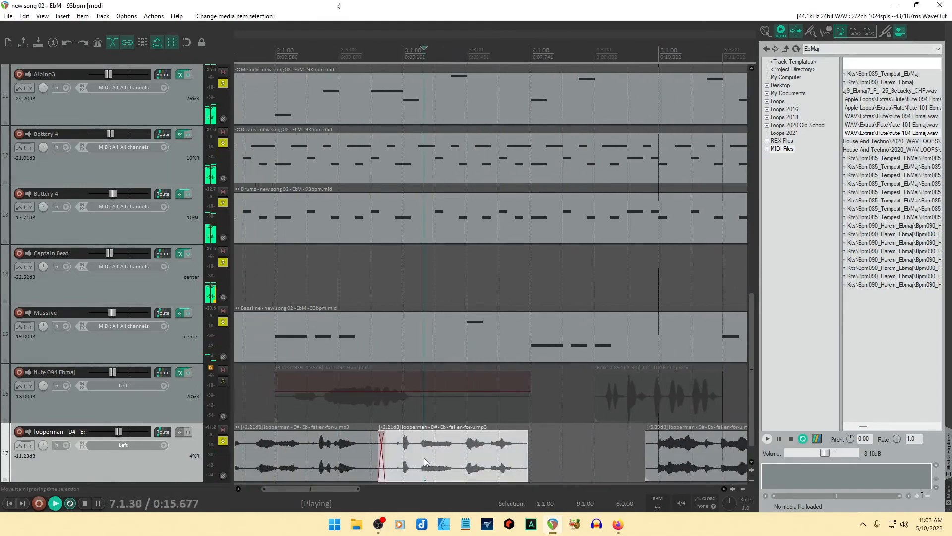
key(F2)
click(590, 299)
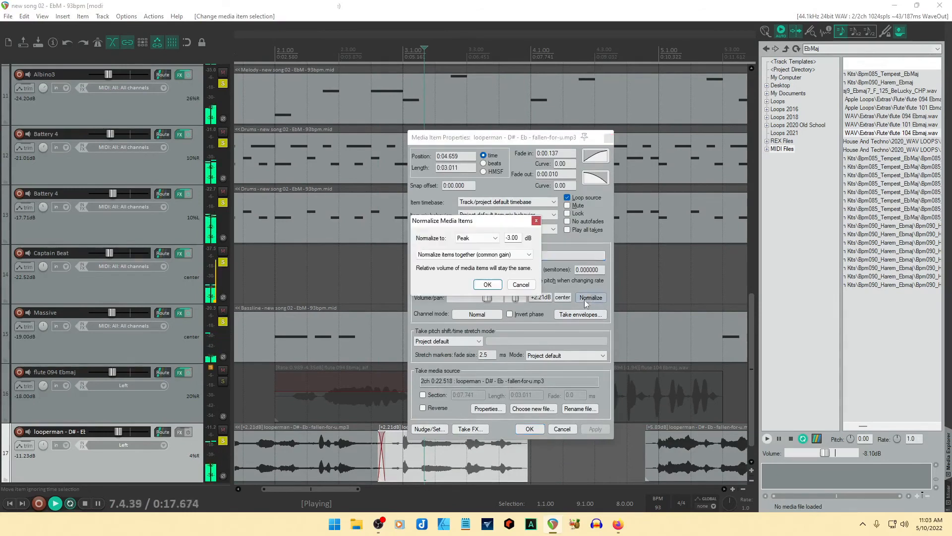
click(497, 287)
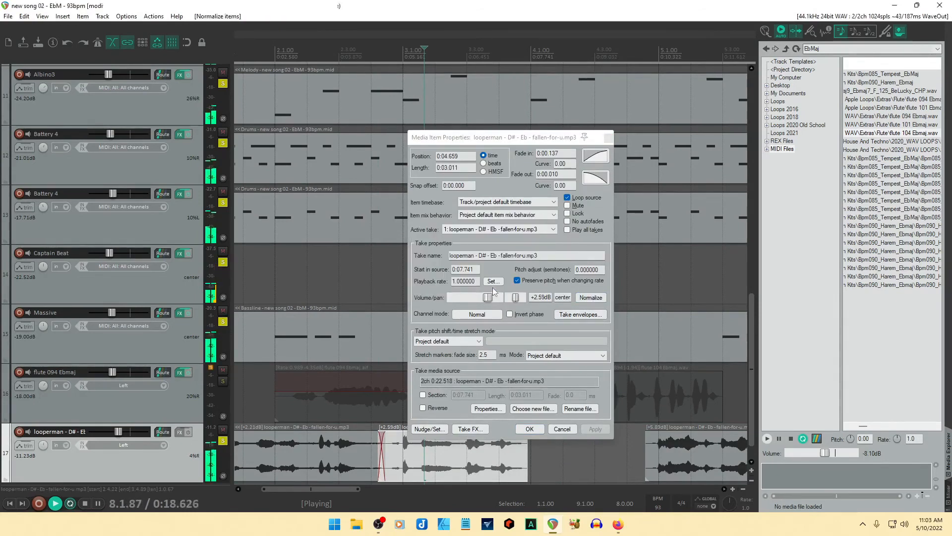
click(529, 429)
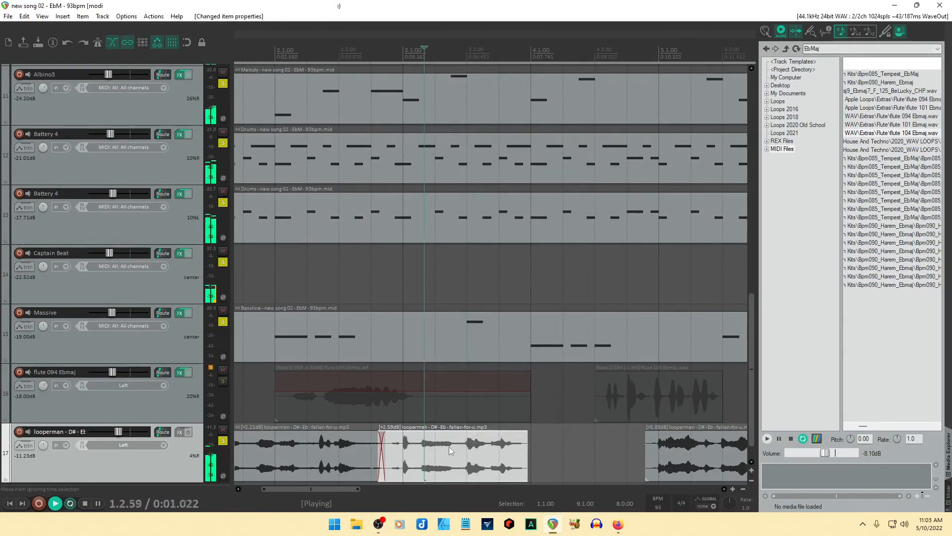
Add the Replika delay to the acapella track, adjust its feedback and close the effect window.
click(310, 454)
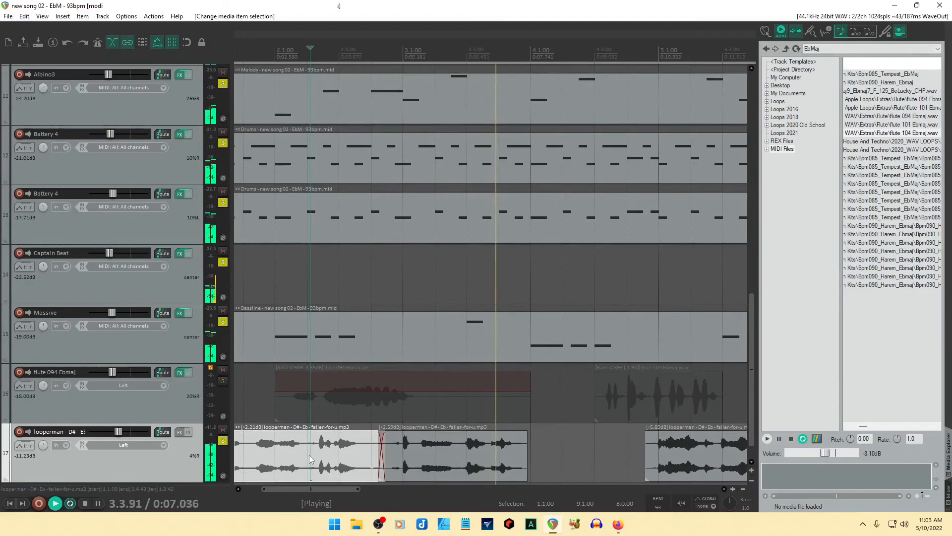
click(180, 433)
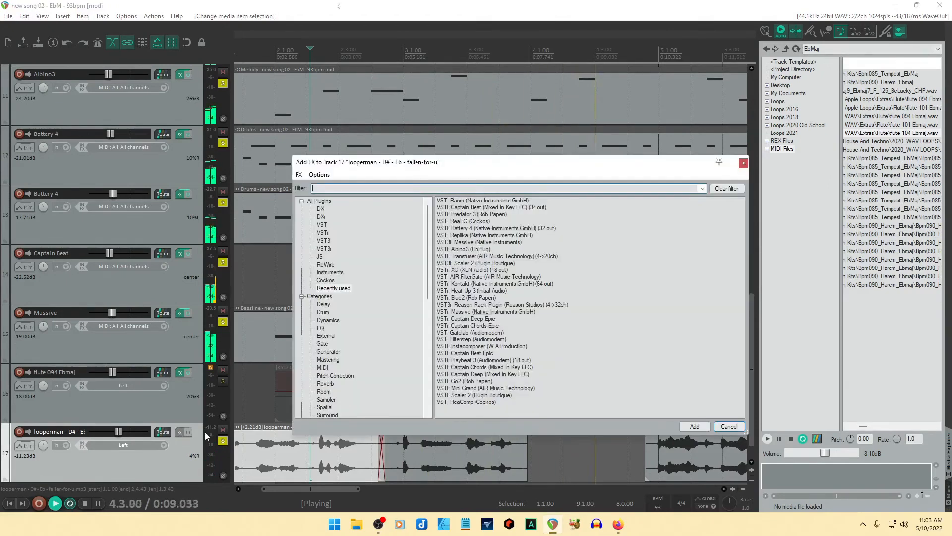
double_click(456, 237)
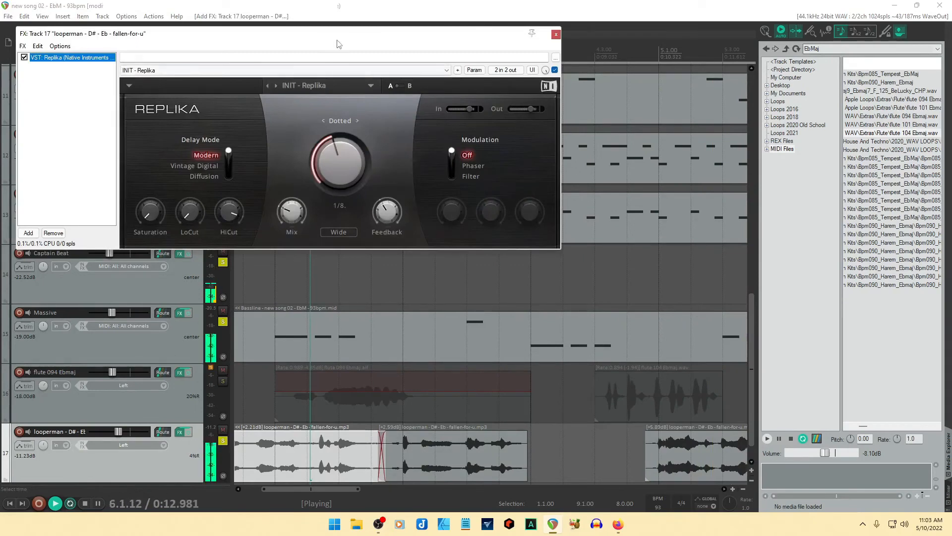
drag(337, 44, 442, 65)
drag(489, 235, 489, 234)
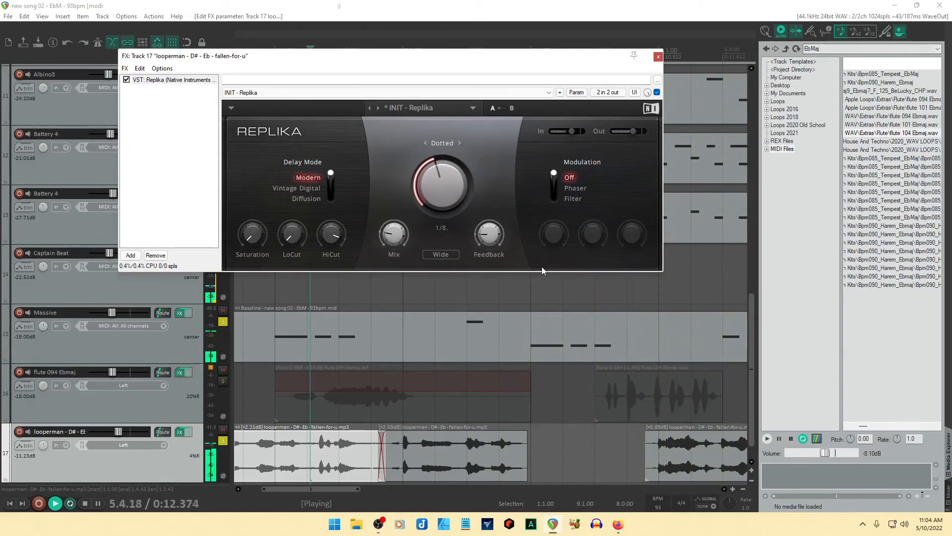
drag(313, 487, 366, 487)
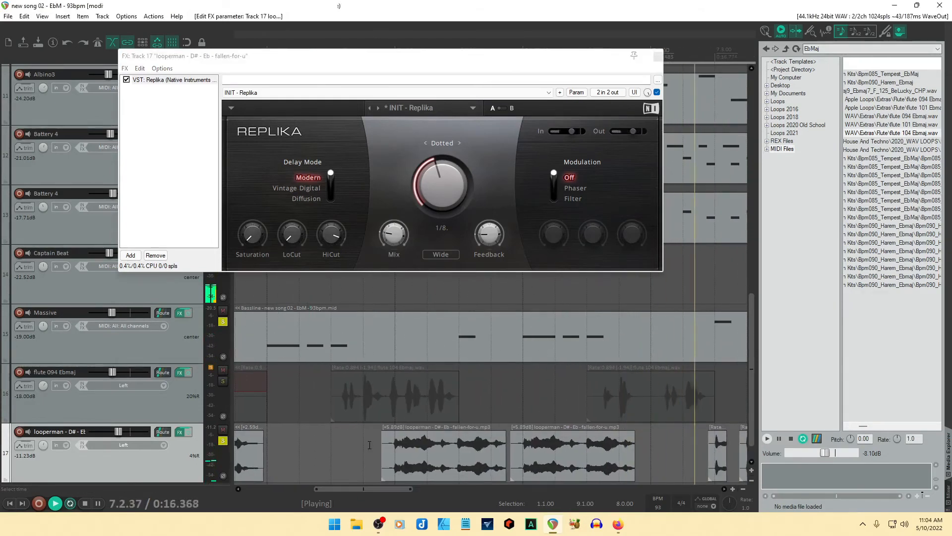
click(657, 57)
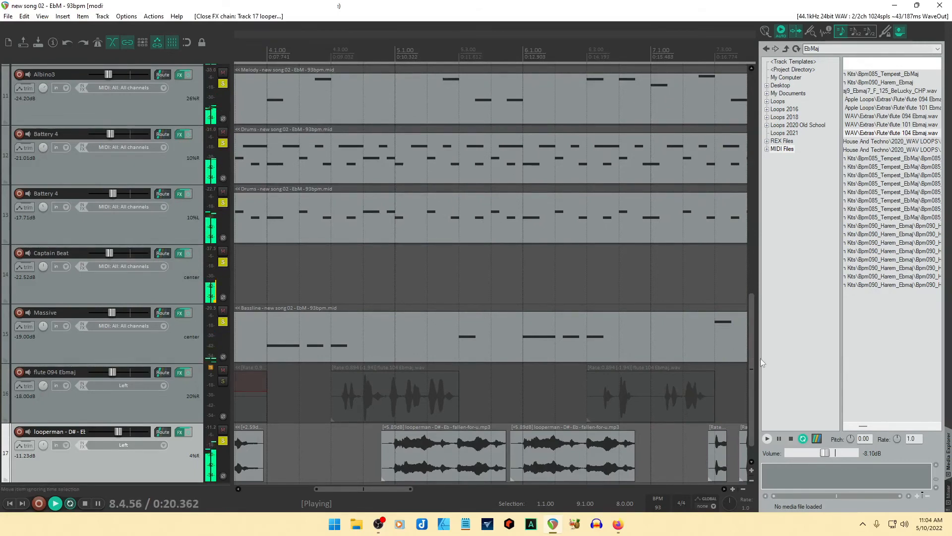
Duplicate the acapella track together with its Replika delay.
drag(753, 359, 753, 408)
right_click(156, 454)
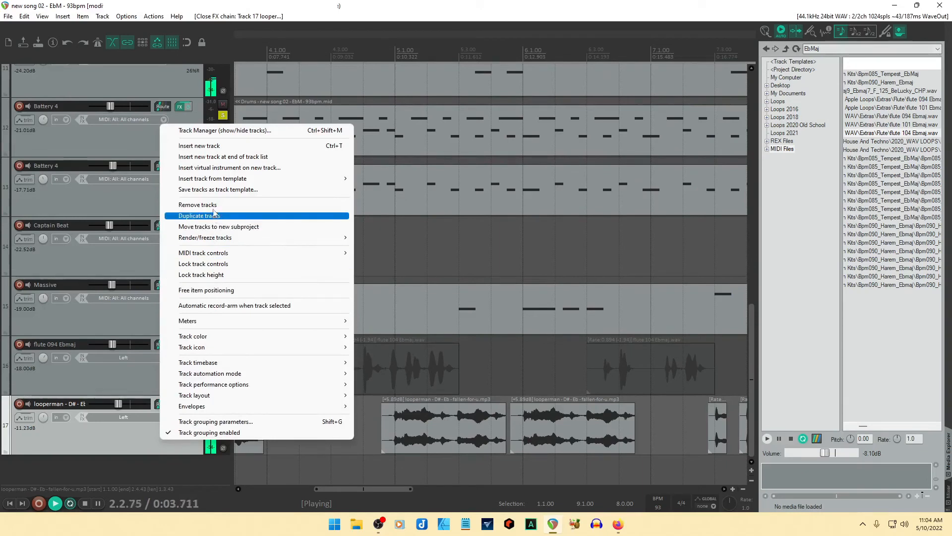
click(215, 215)
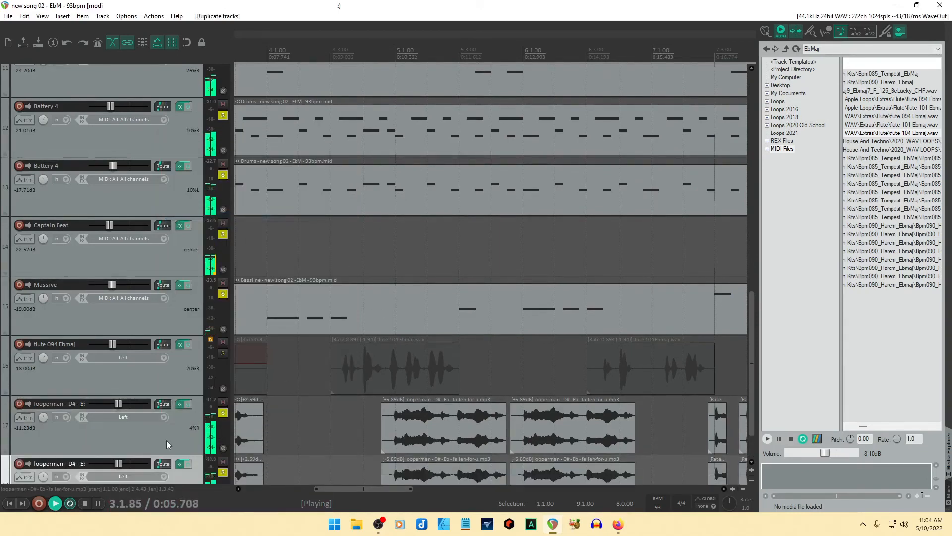
Remove the Replika delay from the original acapella track 17, keeping it only on the duplicate.
click(181, 404)
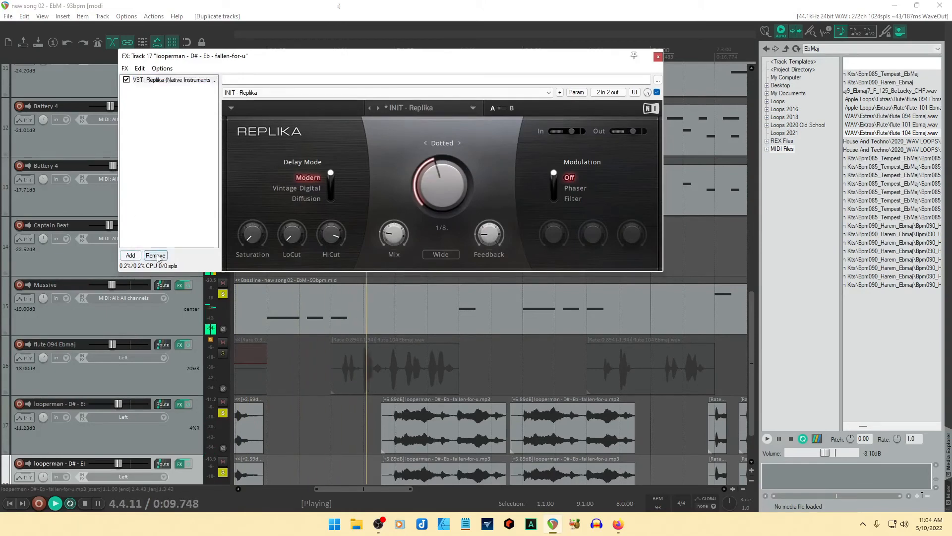
key(Delete)
click(658, 56)
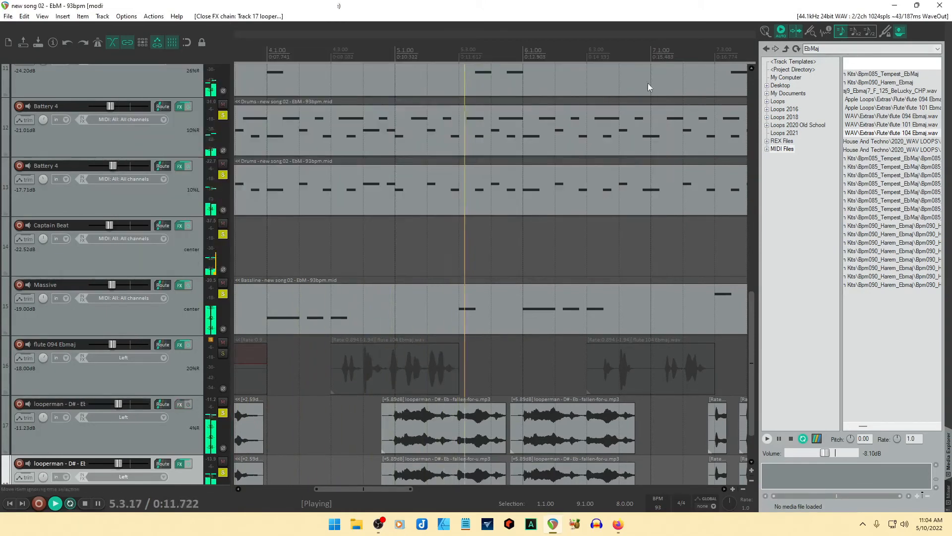
scroll(486, 384, down, 4)
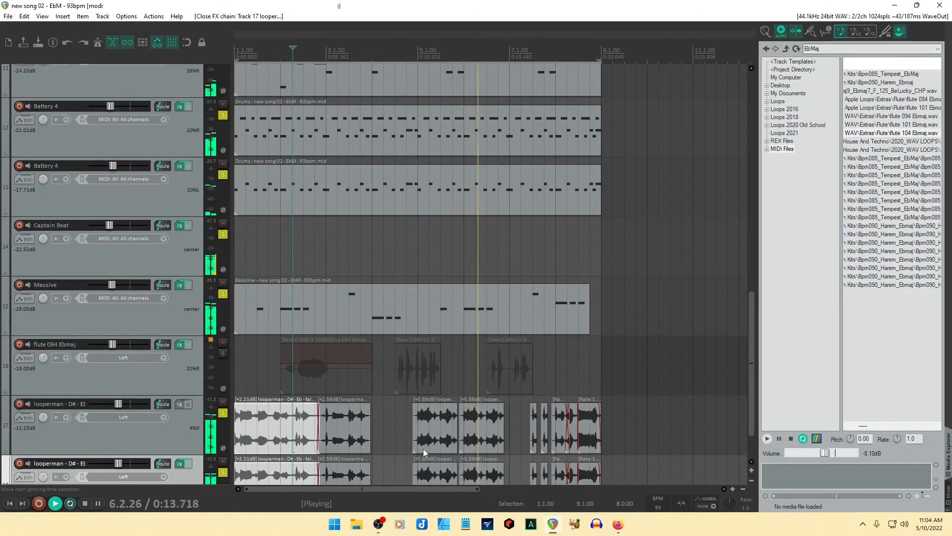
Check the Replika delay settings on the duplicate acapella track 18.
scroll(424, 448, down, 3)
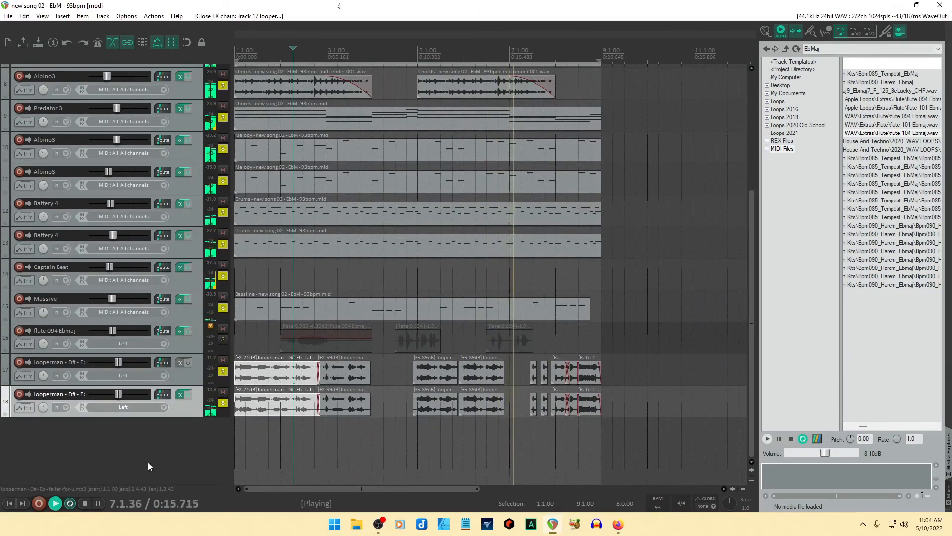
click(179, 395)
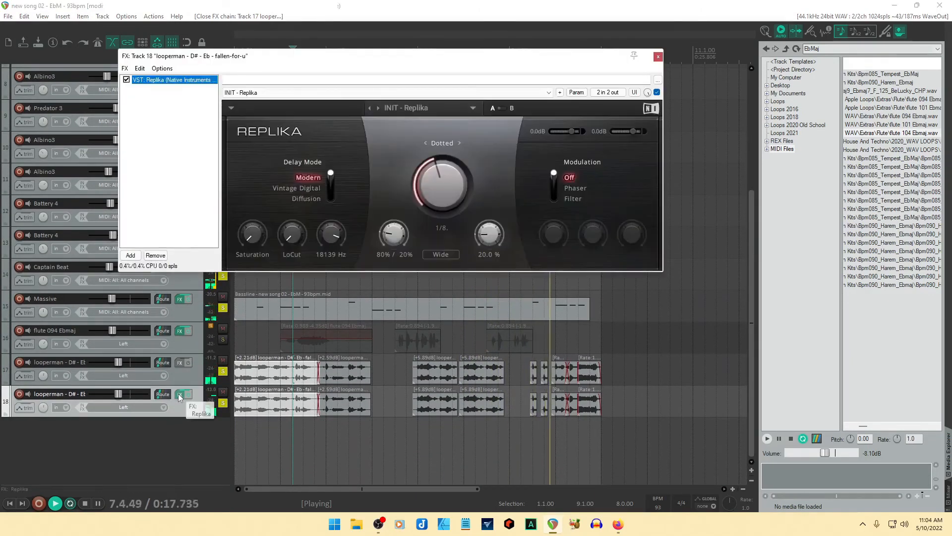
click(657, 57)
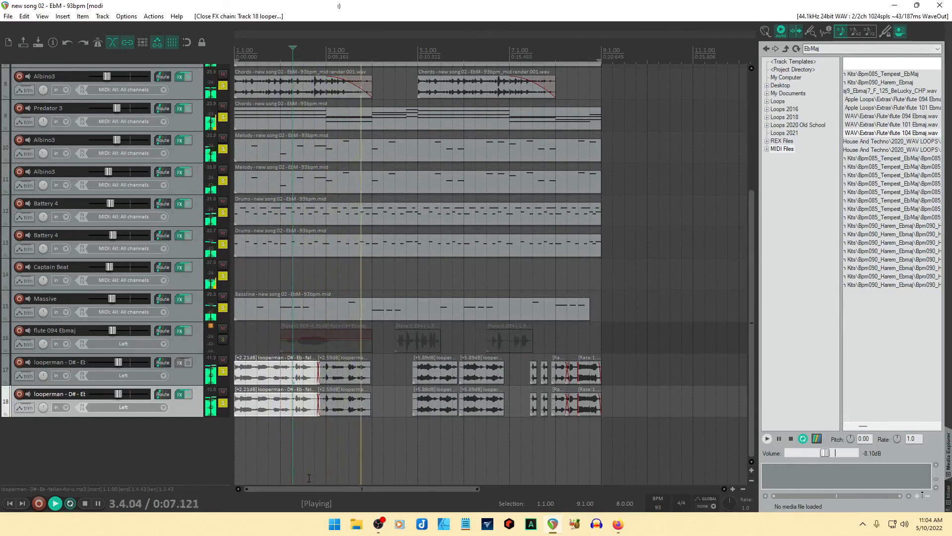
Delete the first acapella phrase from delayed track 18 and the second phrase, just before bar 3, from dry track 17.
click(299, 405)
key(Delete)
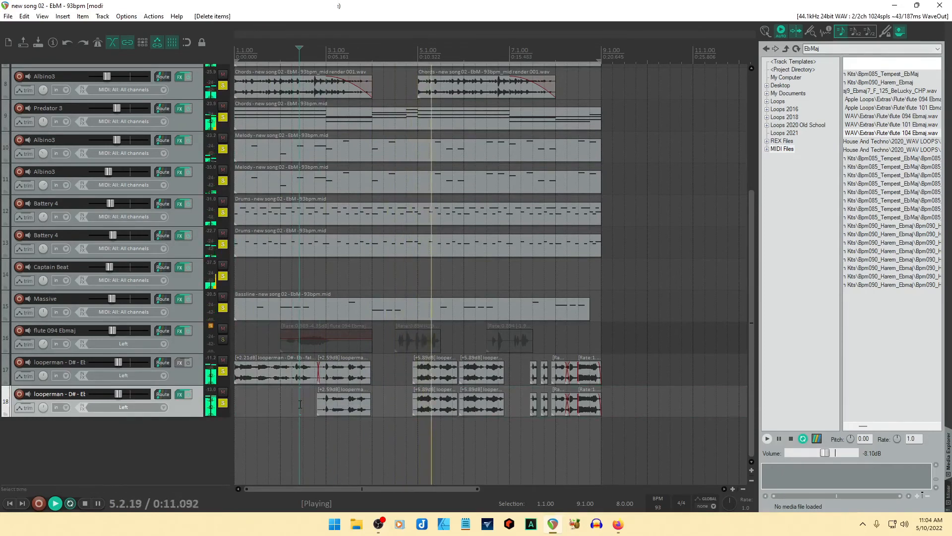
click(333, 370)
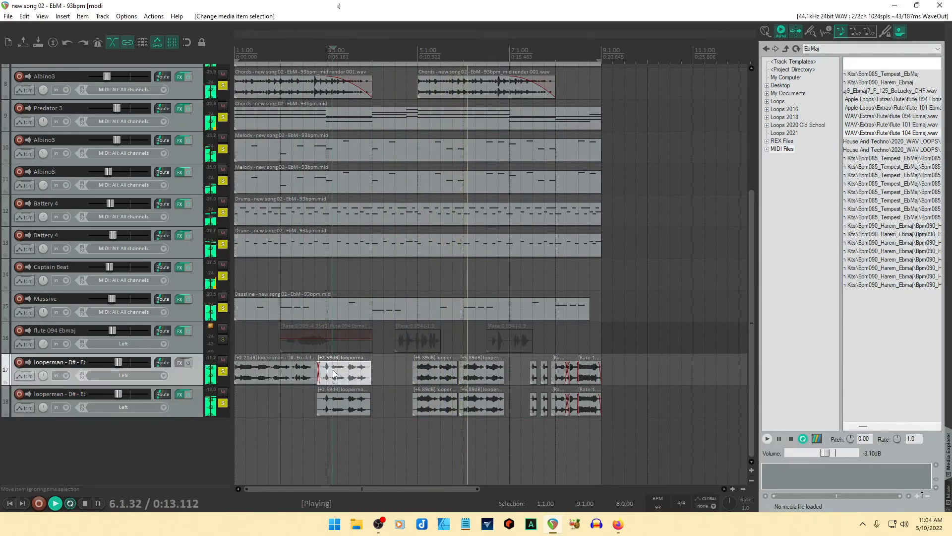
key(Delete)
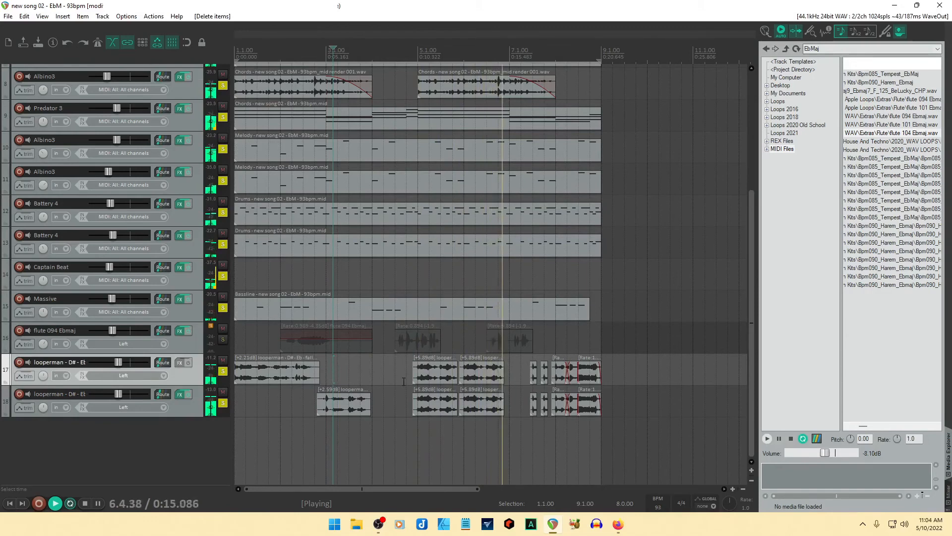
Delete the two acapella phrases around bars 5 and 6 from delayed track 18.
click(429, 405)
key(Delete)
click(487, 407)
key(Delete)
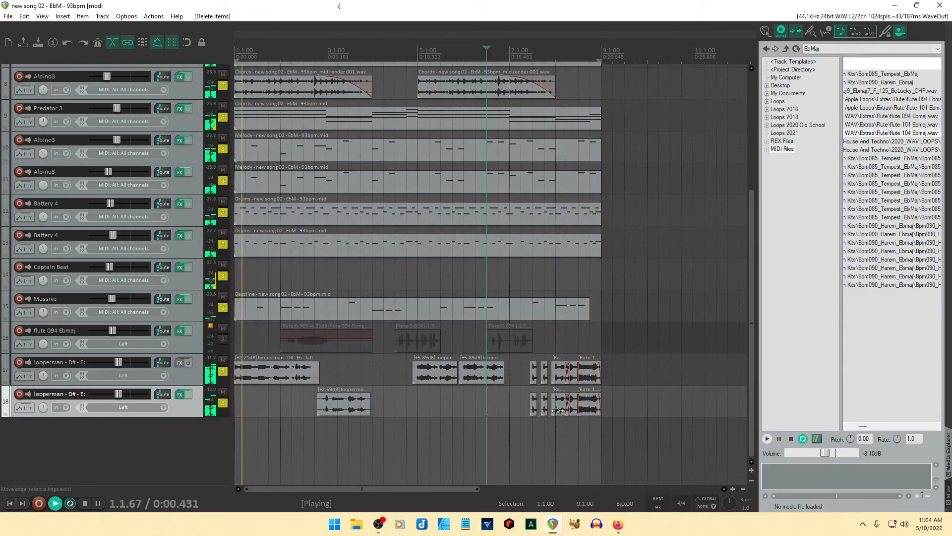
Delete the short acapella phrases after bar 7 from track 17 and the final phrase before bar 9 from track 18.
drag(513, 372, 573, 377)
key(Delete)
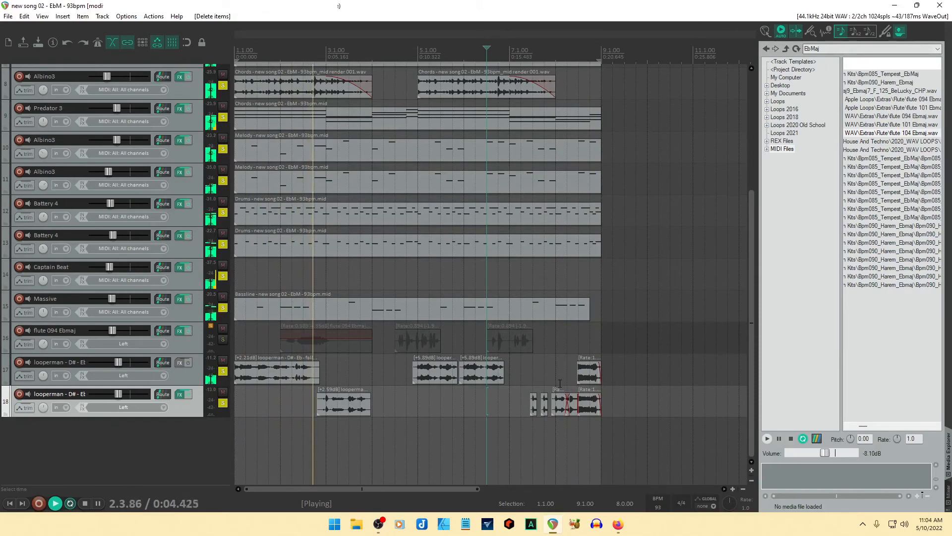
click(589, 411)
key(Delete)
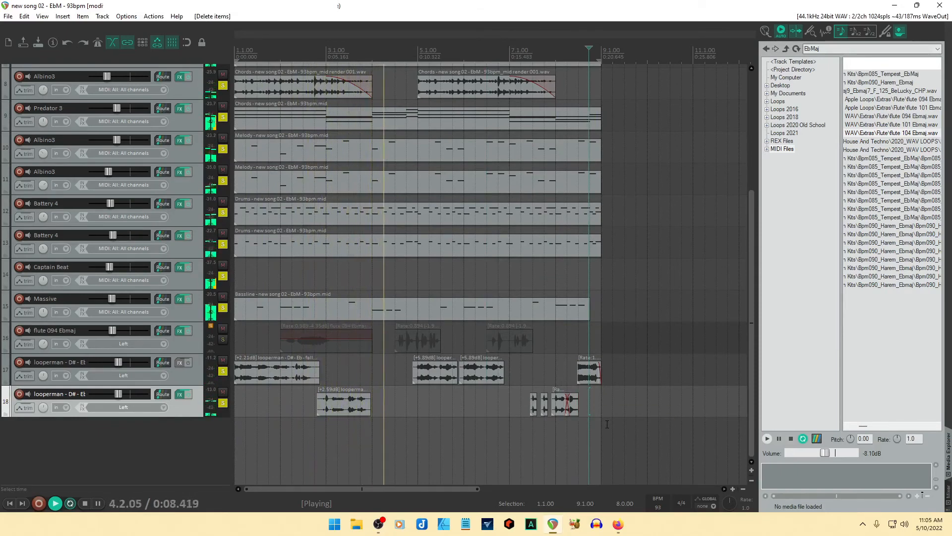
Raise the Replika feedback and adjust its mix on track 18, and change the panning of both acapella tracks.
click(180, 395)
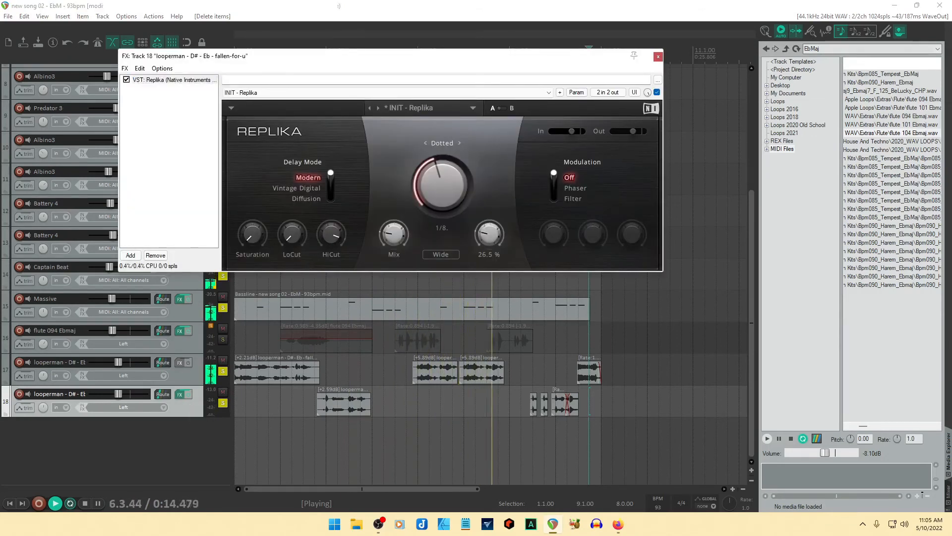
drag(490, 234, 490, 232)
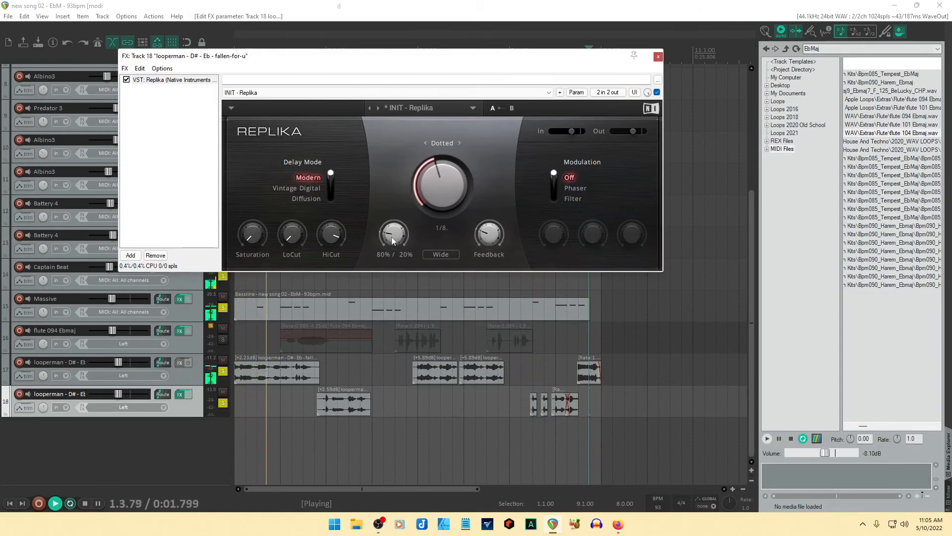
drag(393, 234, 393, 236)
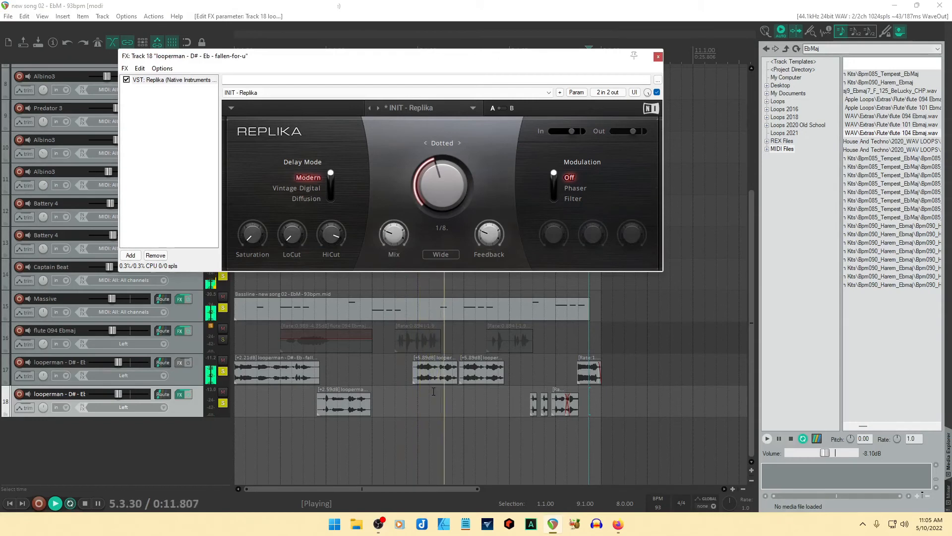
click(658, 58)
drag(41, 409, 41, 420)
drag(42, 377, 42, 389)
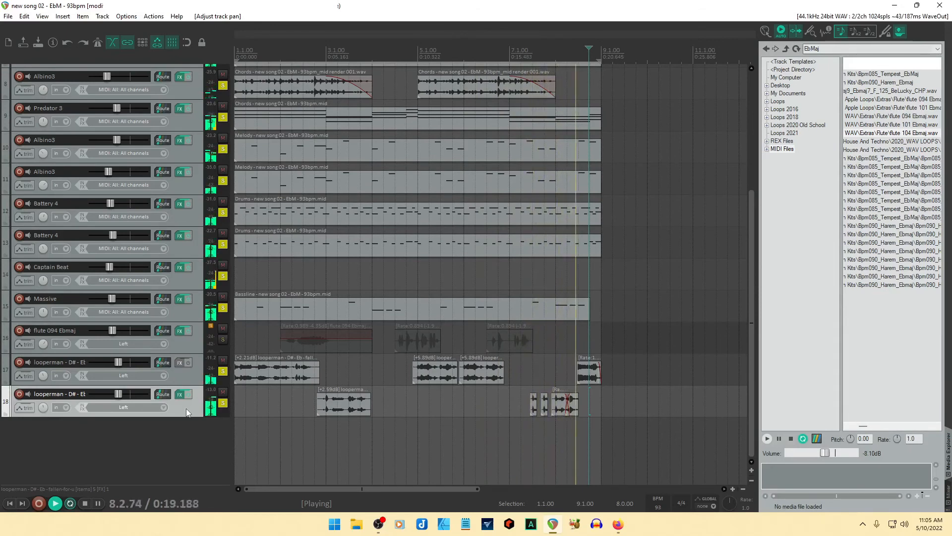
Turn on snapping and add the flute 094 Ebmaj track to the soloed tracks.
drag(508, 344, 515, 344)
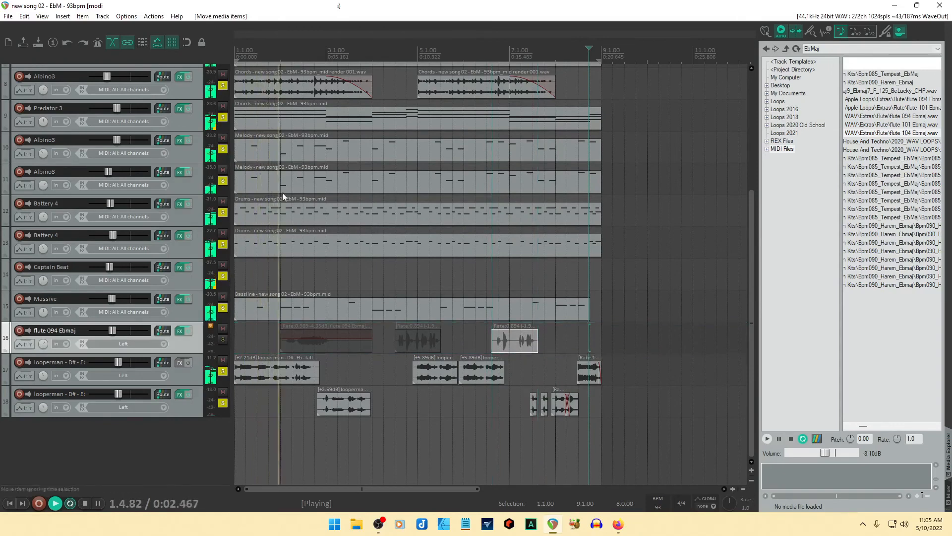
key(ctrl+z)
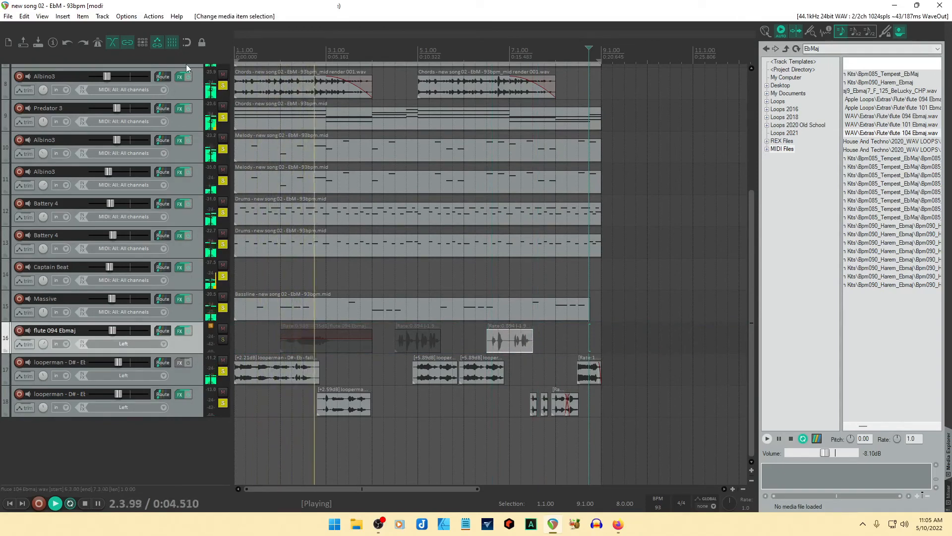
click(181, 44)
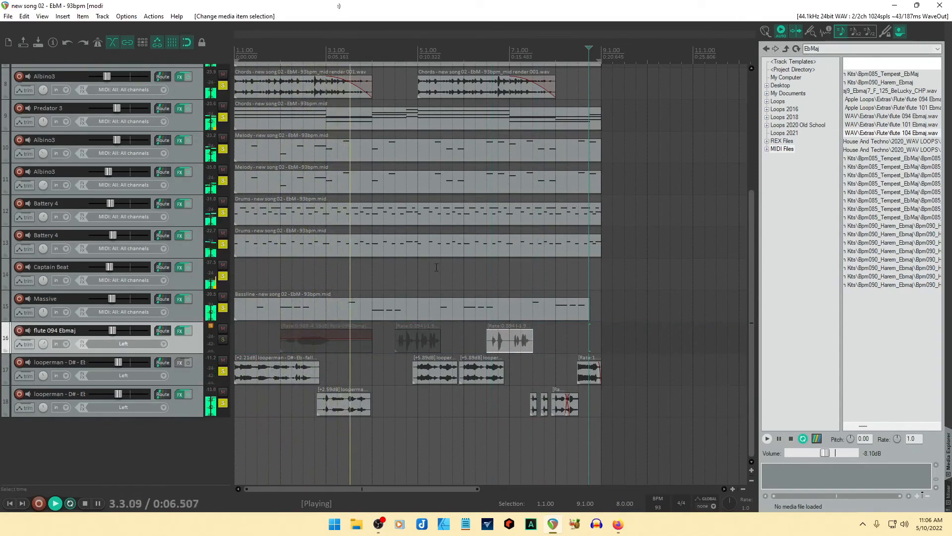
click(224, 340)
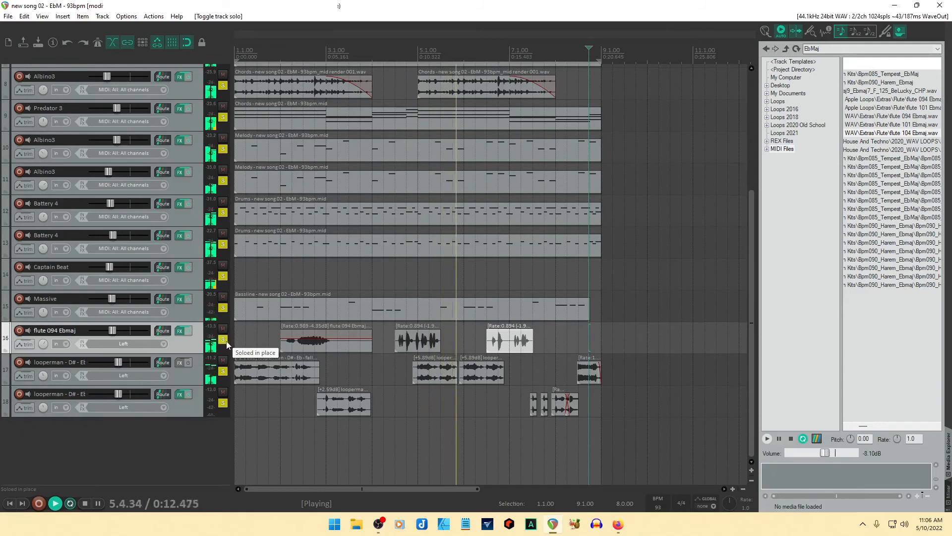
Delete the long first flute phrase and move the next one to 6.4.00, parking the last flute phrase beyond bar 9.
click(348, 350)
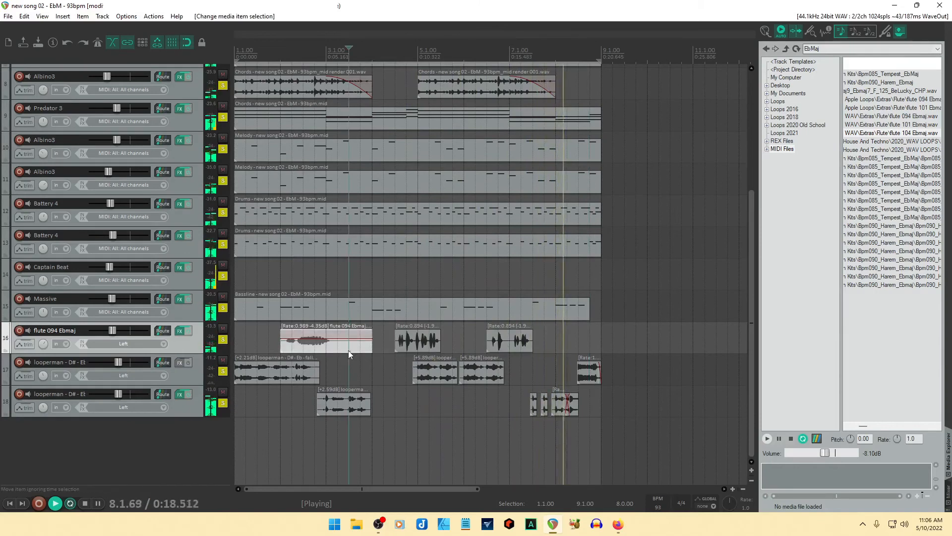
key(Delete)
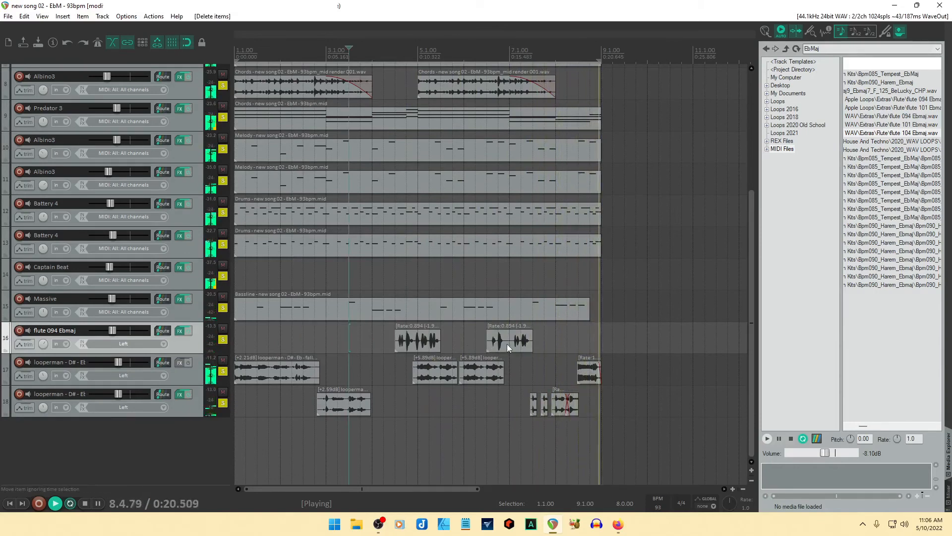
drag(505, 347, 658, 349)
drag(416, 334, 517, 348)
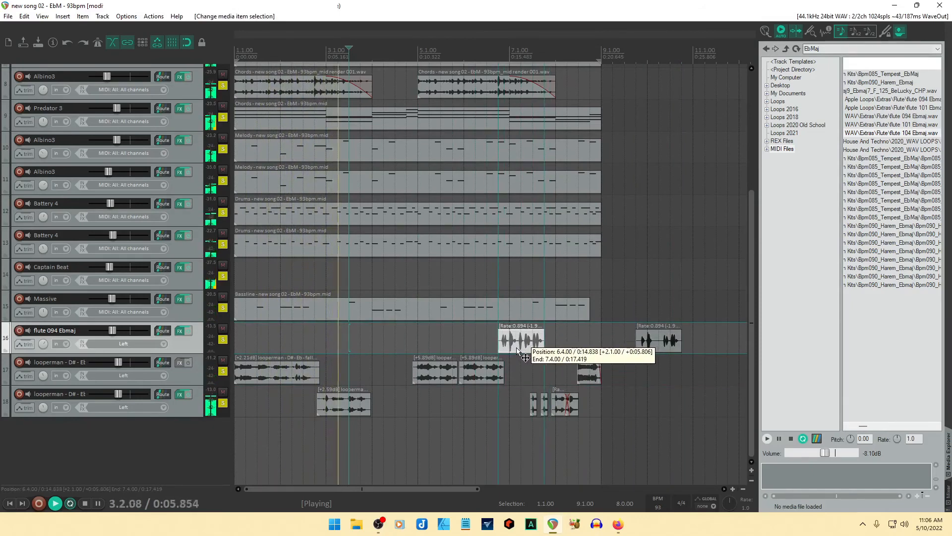
drag(517, 347, 514, 347)
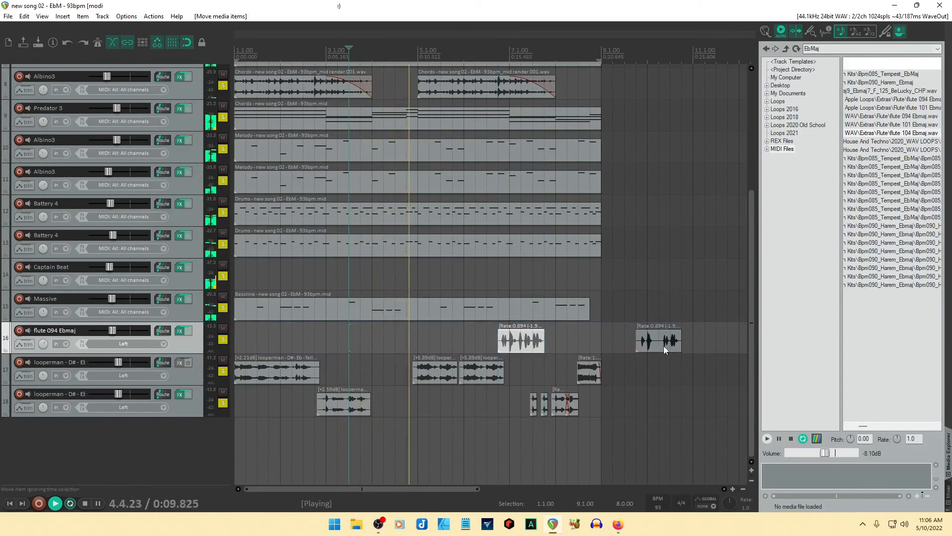
Lower the flute track's volume to about -22.2 dB and move the parked flute phrase back to start near 3.4.00.
drag(113, 334, 110, 335)
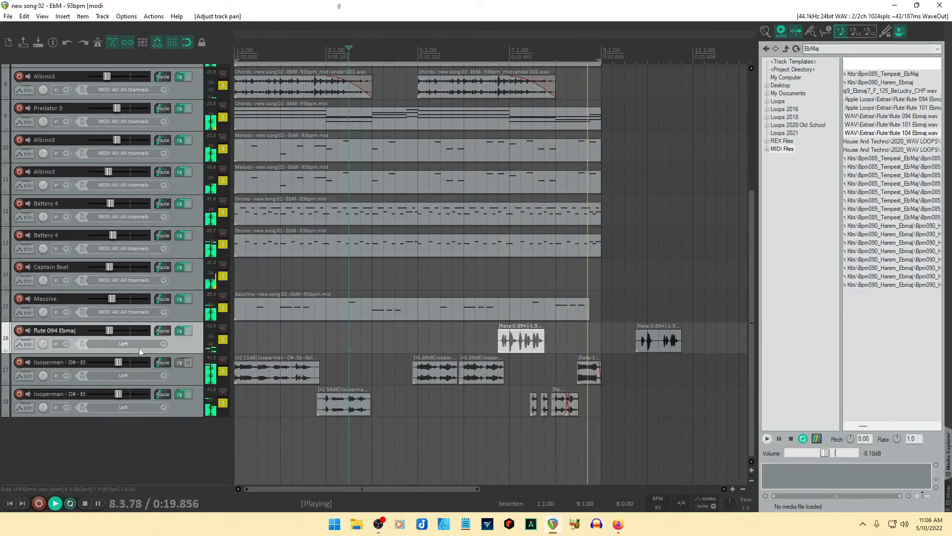
drag(661, 352, 386, 342)
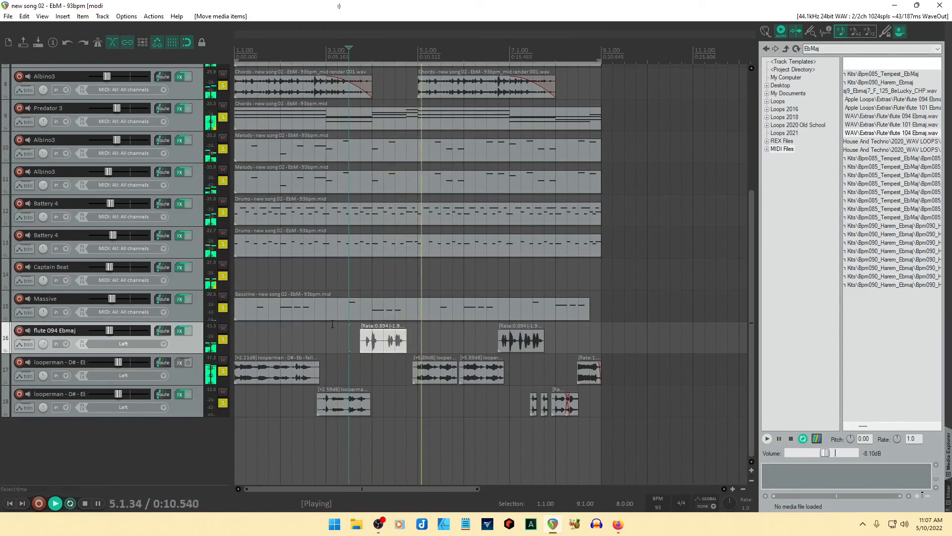
Raise the Massive bass track's volume slightly and lower both acapella tracks 17 and 18 together.
click(112, 300)
drag(112, 299, 114, 300)
click(196, 402)
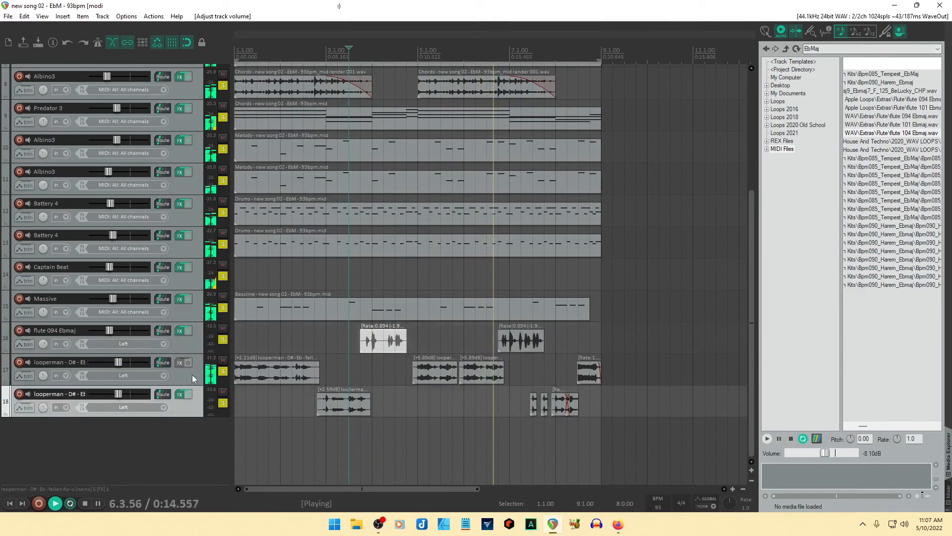
ctrl+click(194, 376)
drag(118, 395, 115, 394)
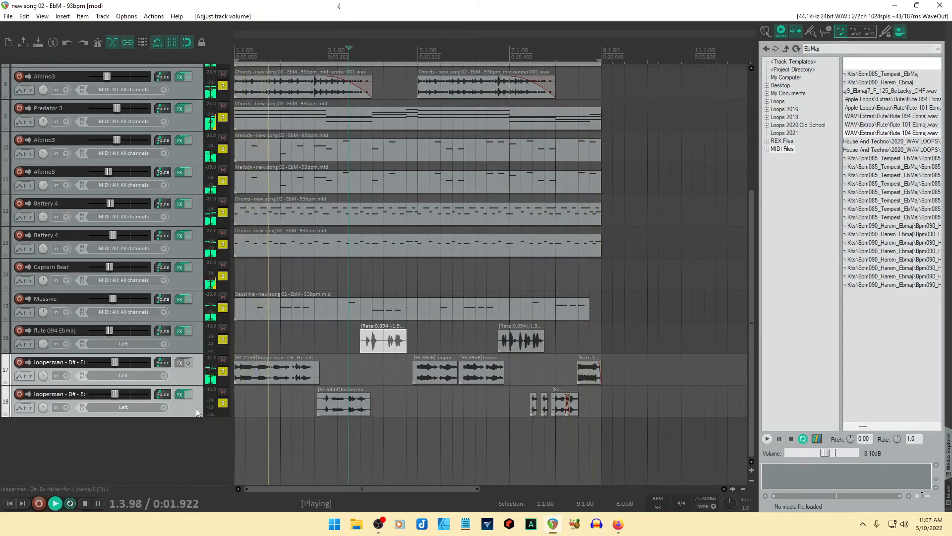
click(191, 410)
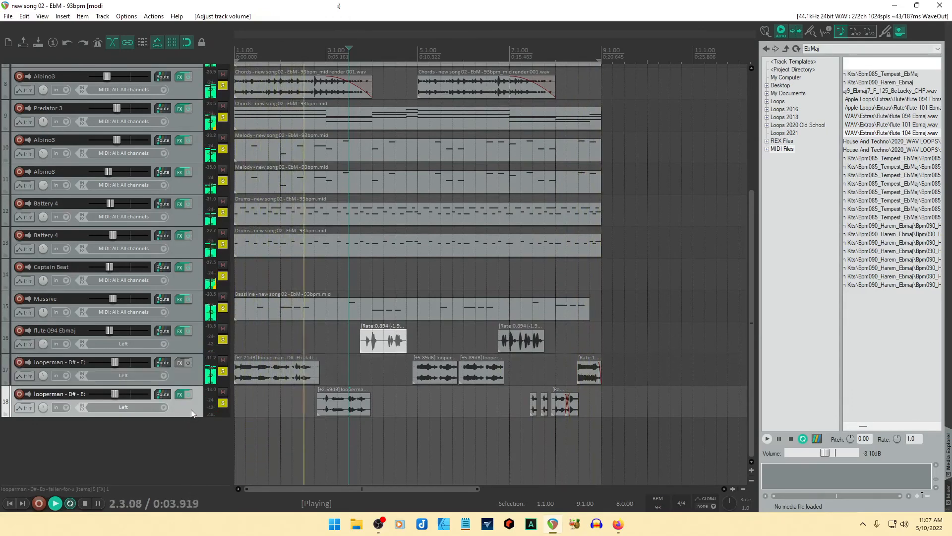
Adjust the panning of acapella track 17 and lower tracks 17 and 18 together to about -18.2 dB.
drag(44, 376, 44, 371)
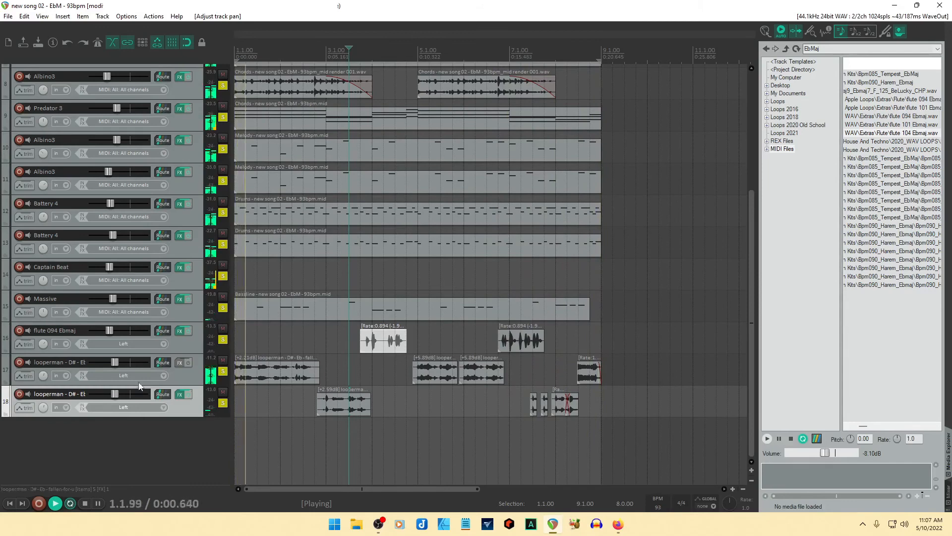
ctrl+click(184, 380)
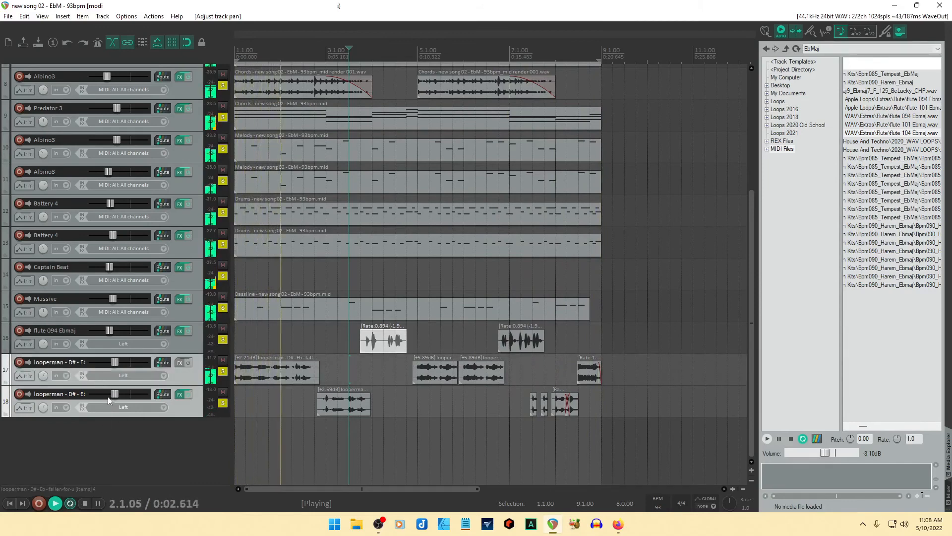
drag(117, 397, 114, 397)
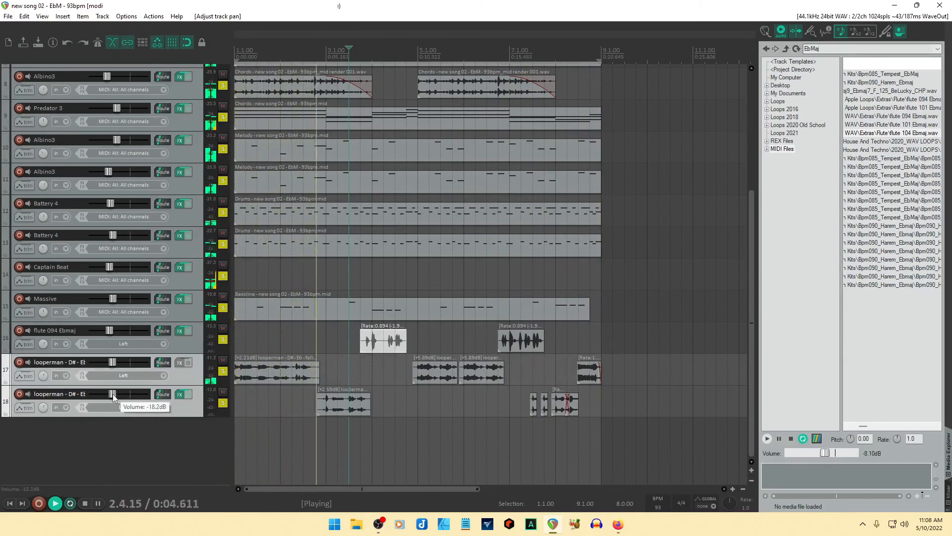
click(187, 413)
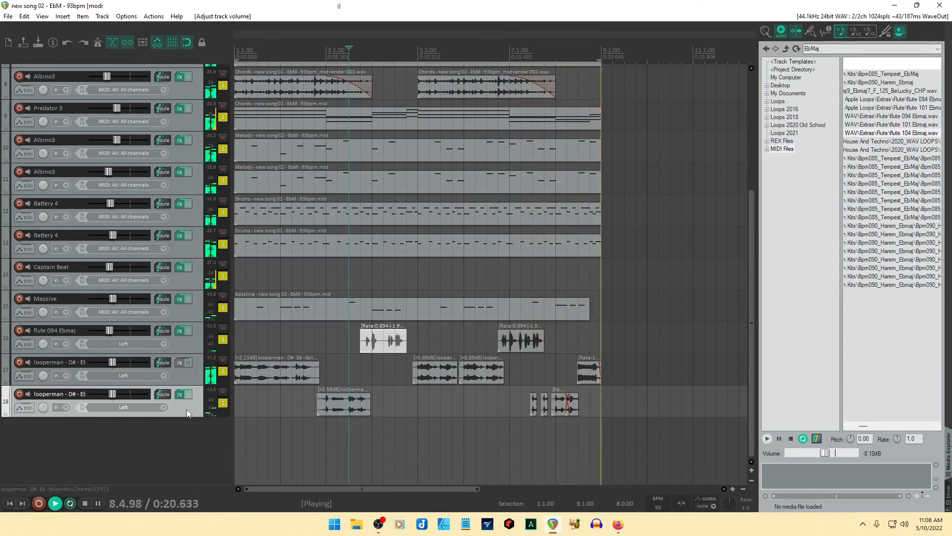
Load the arp preset Mind Arp 02 from the 000 Introduction bank into Predator 3 on track 9.
drag(754, 252, 757, 193)
scroll(587, 368, down, 2)
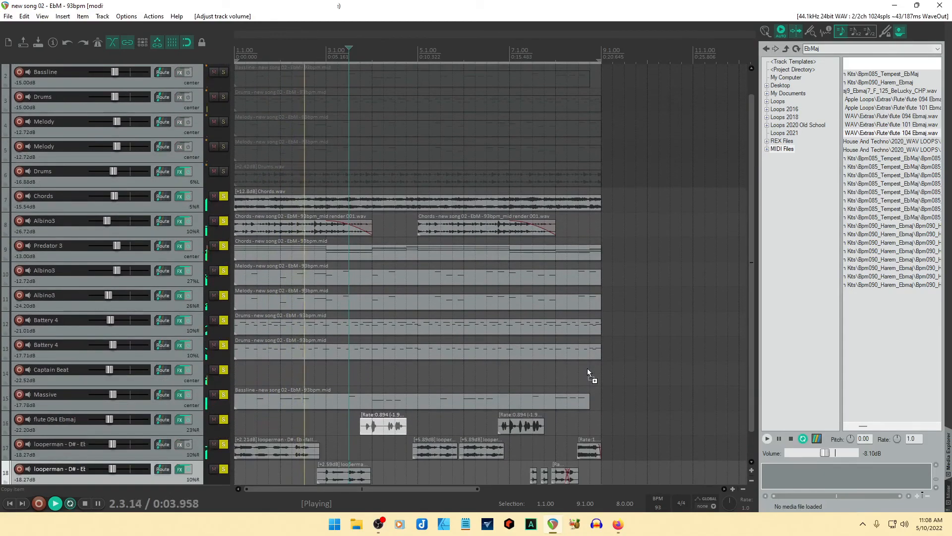
scroll(588, 368, down, 1)
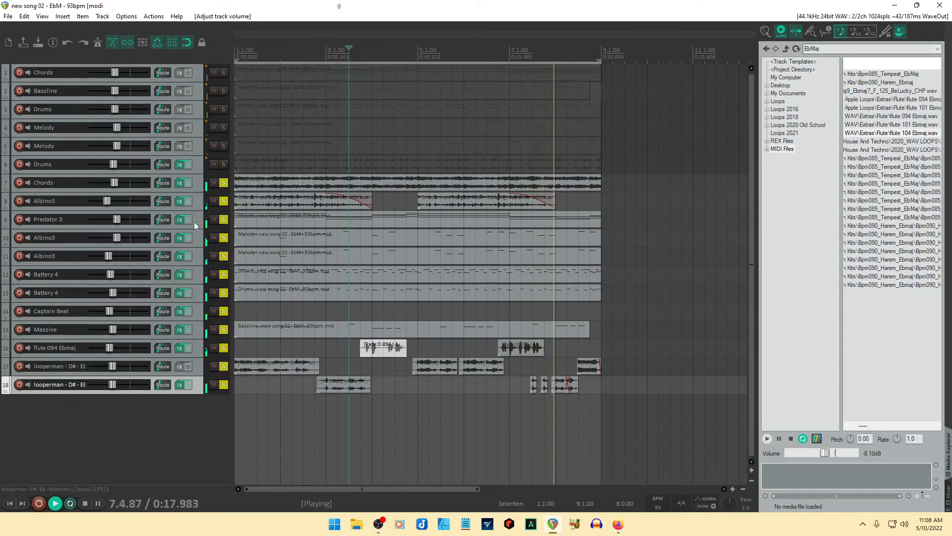
click(180, 219)
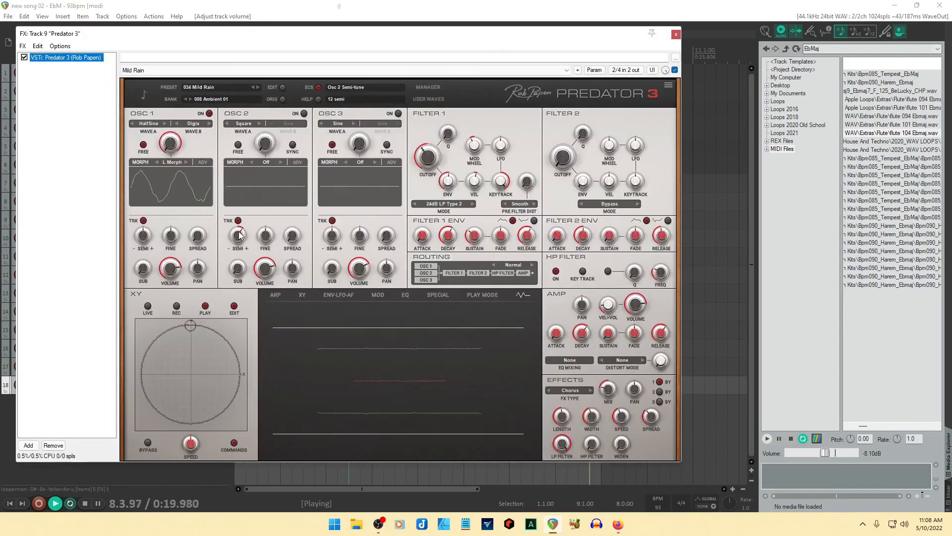
click(438, 91)
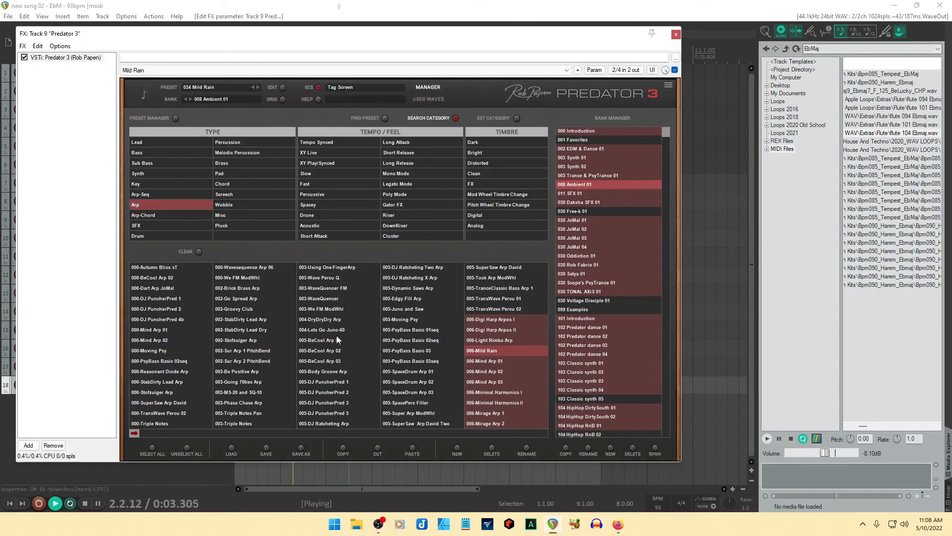
click(159, 341)
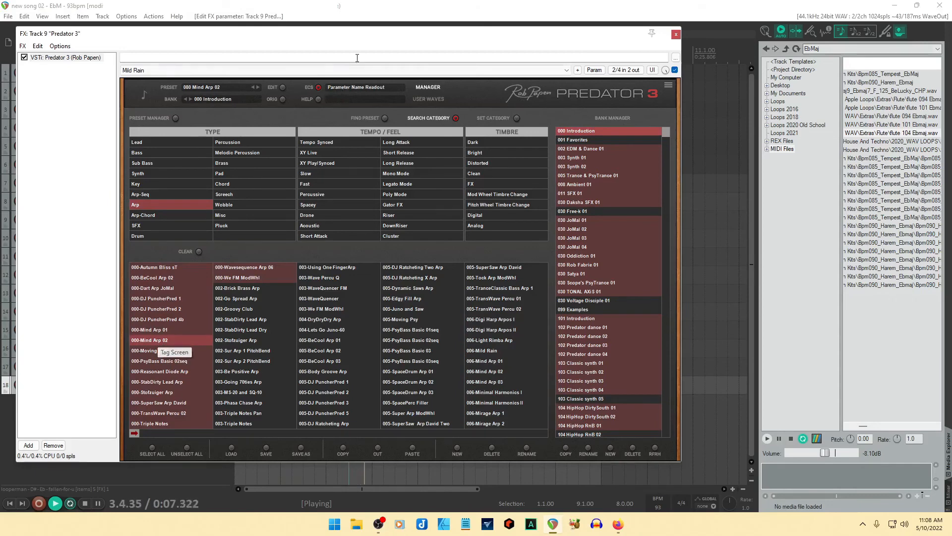
Audition the arp presets Groovy Club, Body Groove Arp, Juno and Saw, BeCool Arp 01 and BeCool Arp 02 in Predator 3 on track 9.
drag(364, 42, 494, 48)
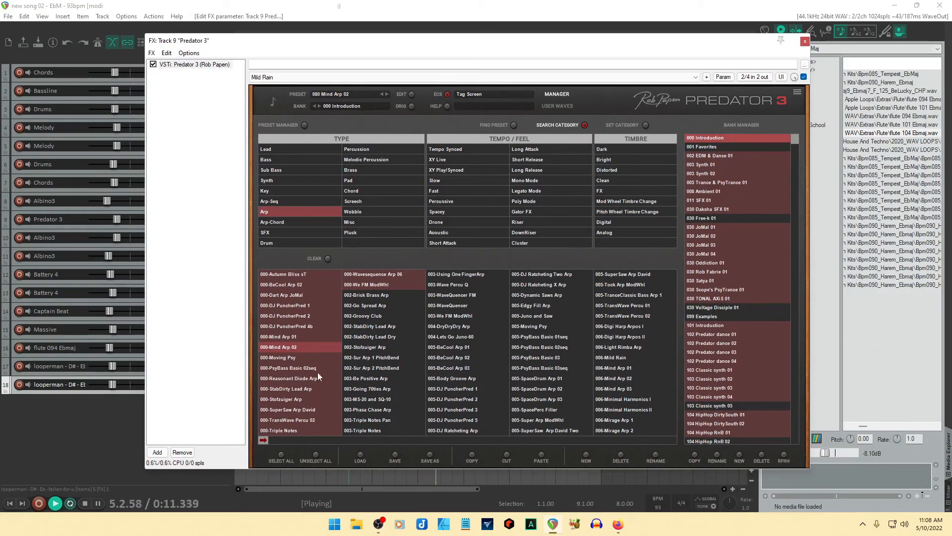
click(370, 316)
drag(497, 50, 503, 50)
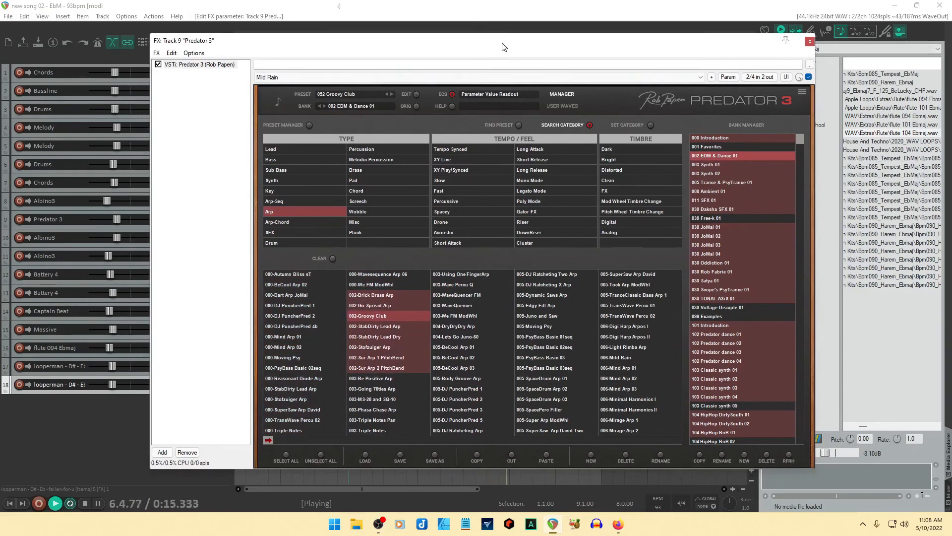
click(454, 379)
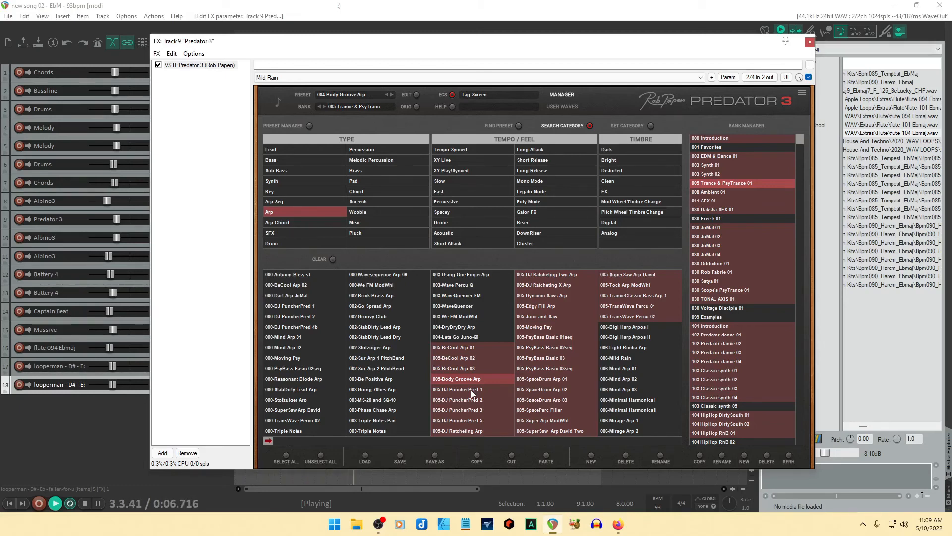
click(539, 316)
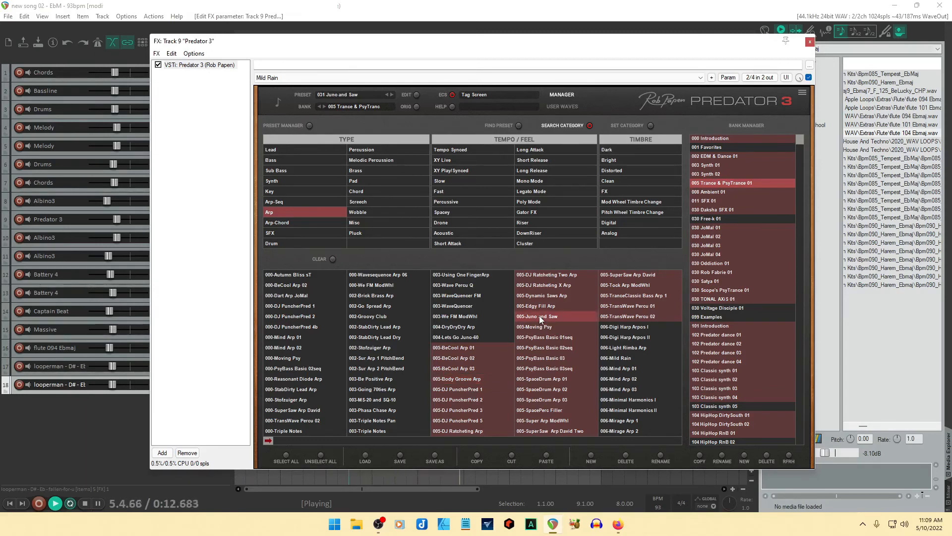
click(460, 349)
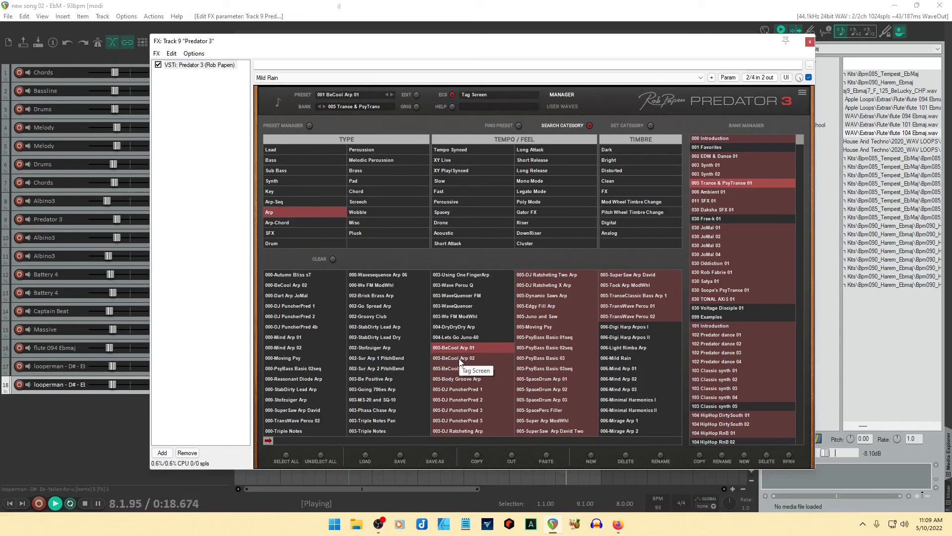
click(459, 358)
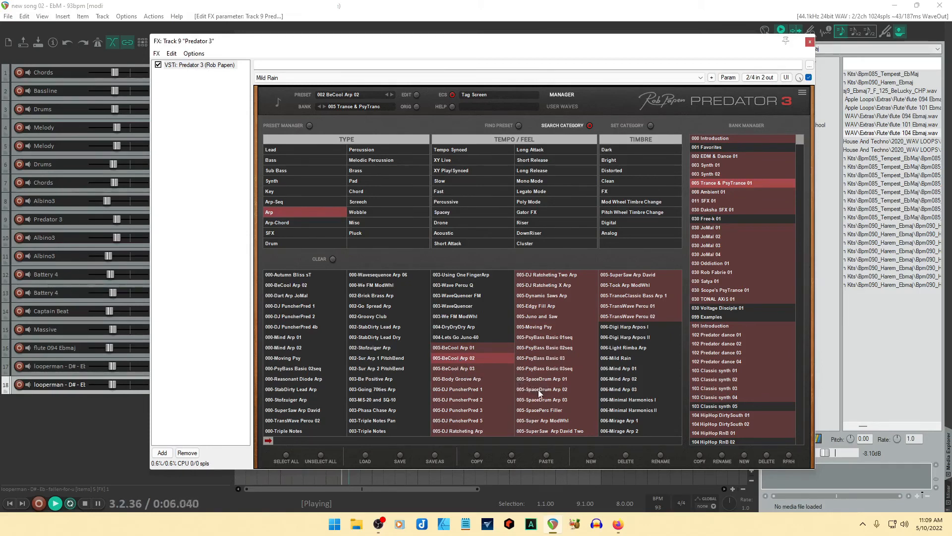
Audition the arp presets Lets Go Juno-60, TranceClassic Bass Arp 1, Mind Arp 01 from Ambient 01, and Moving Psy on track 9.
click(457, 338)
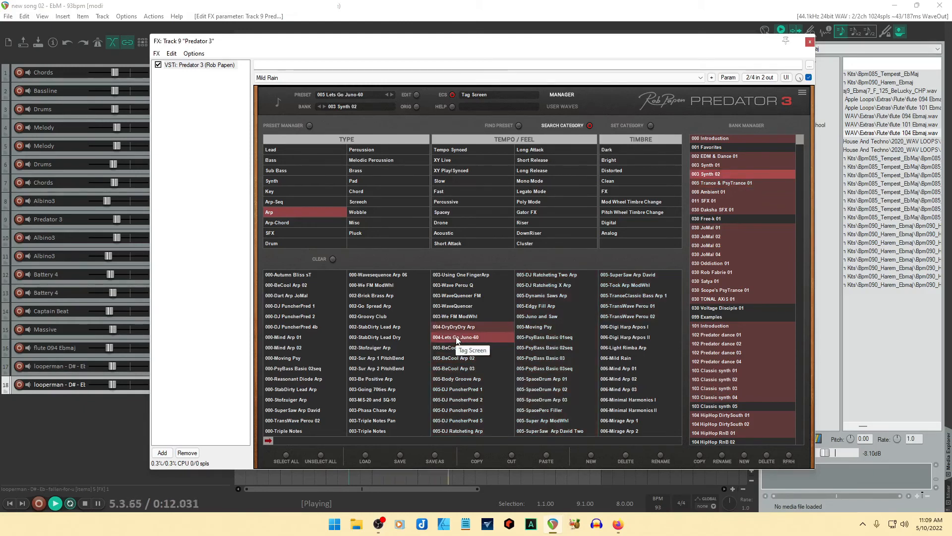
click(626, 296)
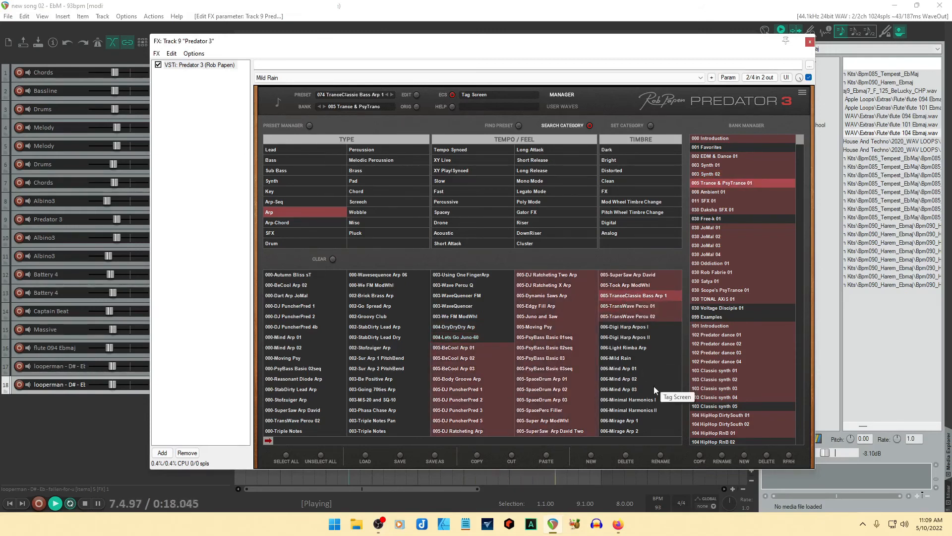
click(620, 369)
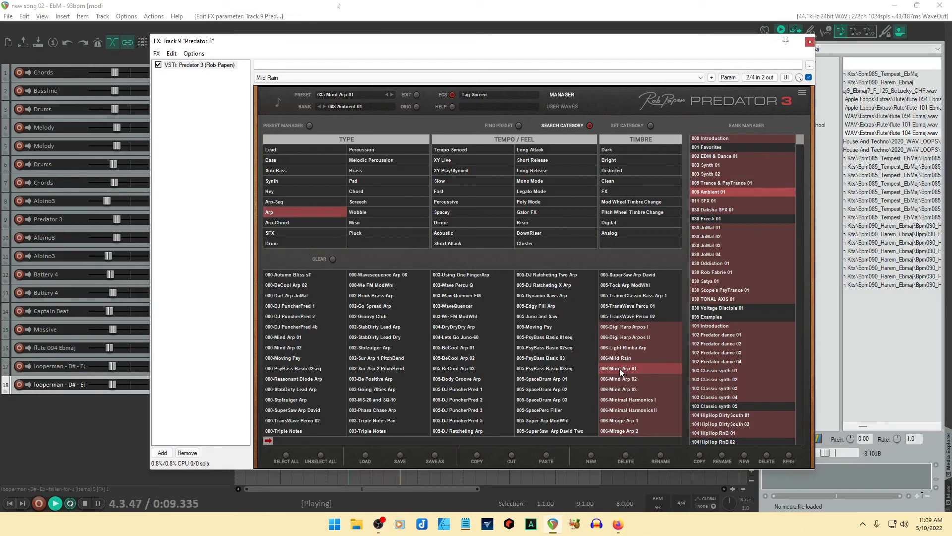
click(540, 328)
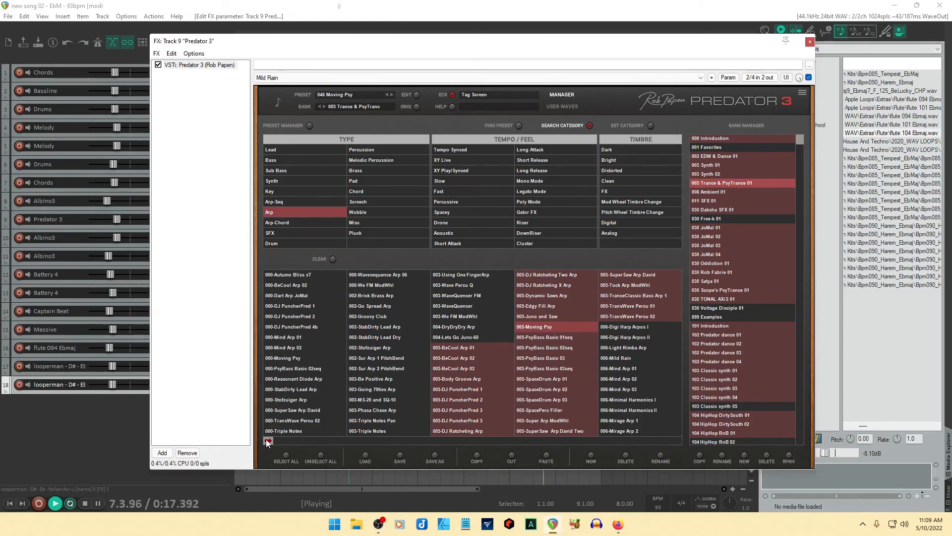
Audition arp presets further along the list: Patience, Quarp JoMal, DankBS Seq and Swang Arp JoMal.
drag(272, 441, 310, 443)
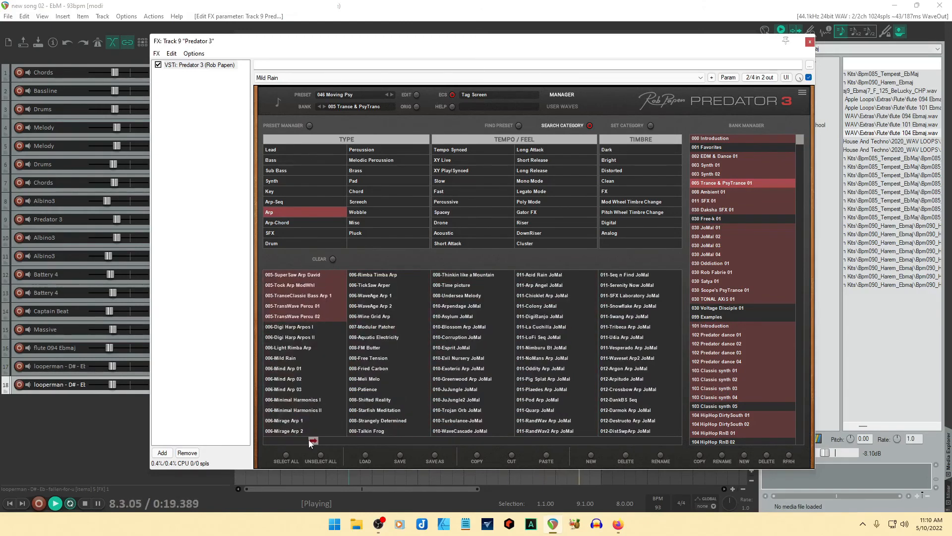
click(366, 391)
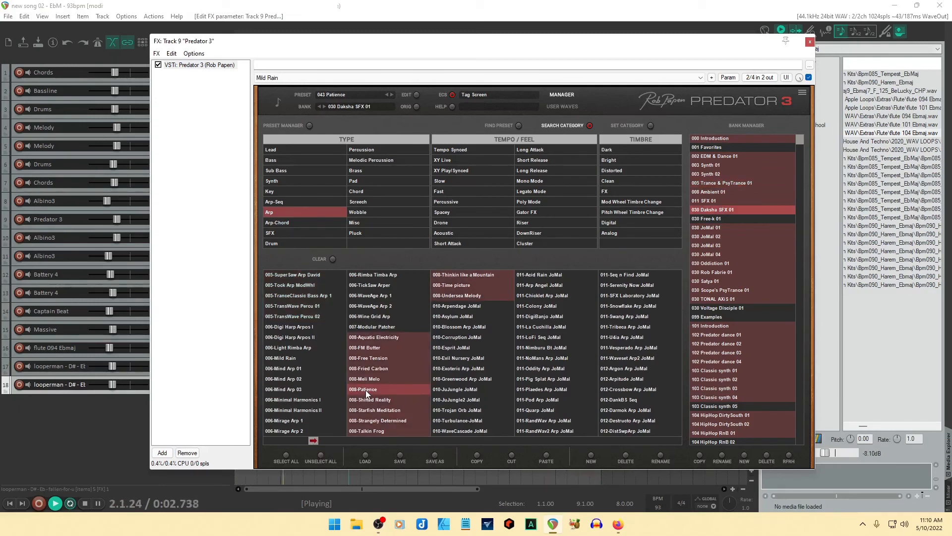
click(536, 411)
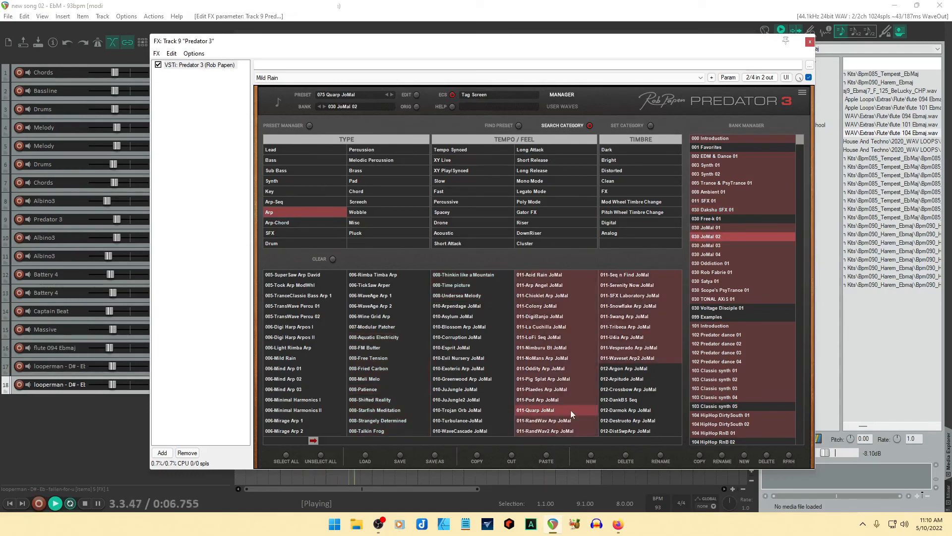
click(617, 401)
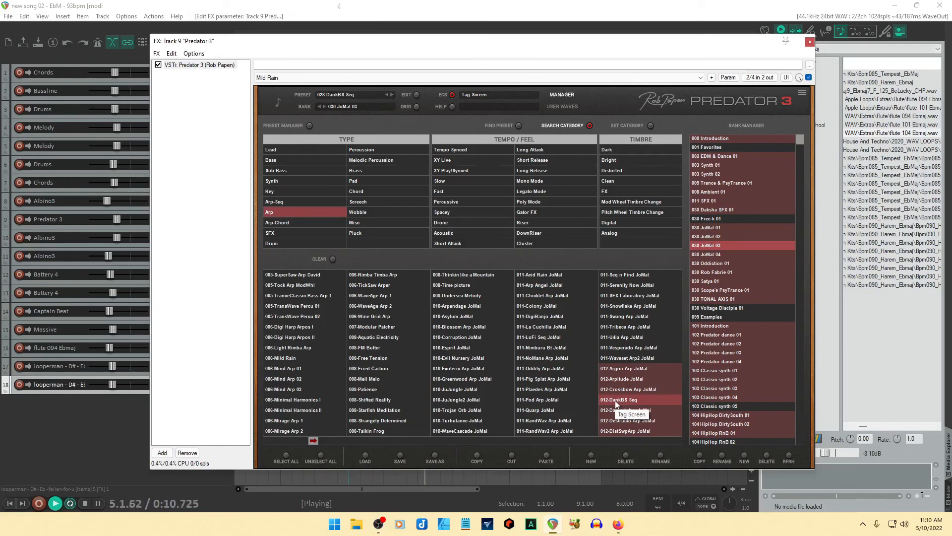
click(622, 318)
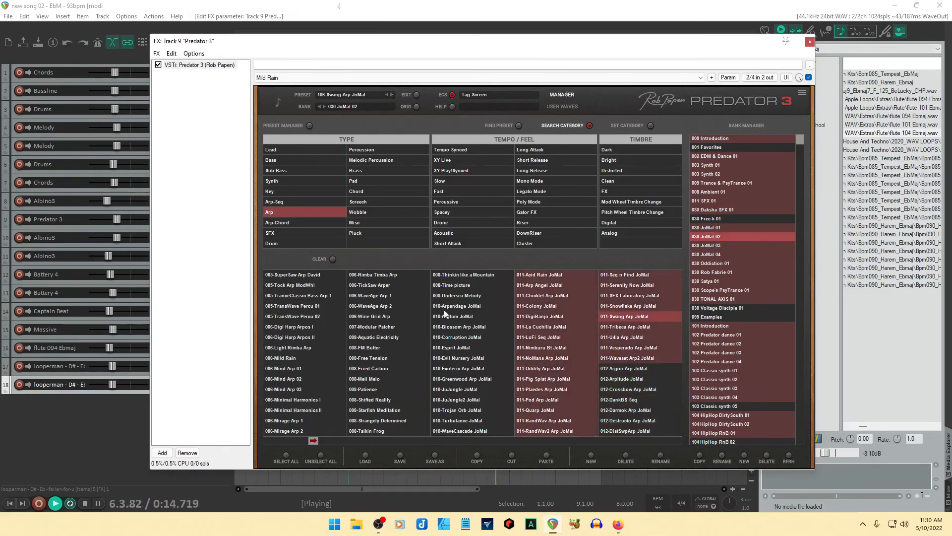
Load the arp preset Mind Arp 03 from the 008 Ambient 01 bank on track 9 and close the synth window.
drag(317, 441, 305, 443)
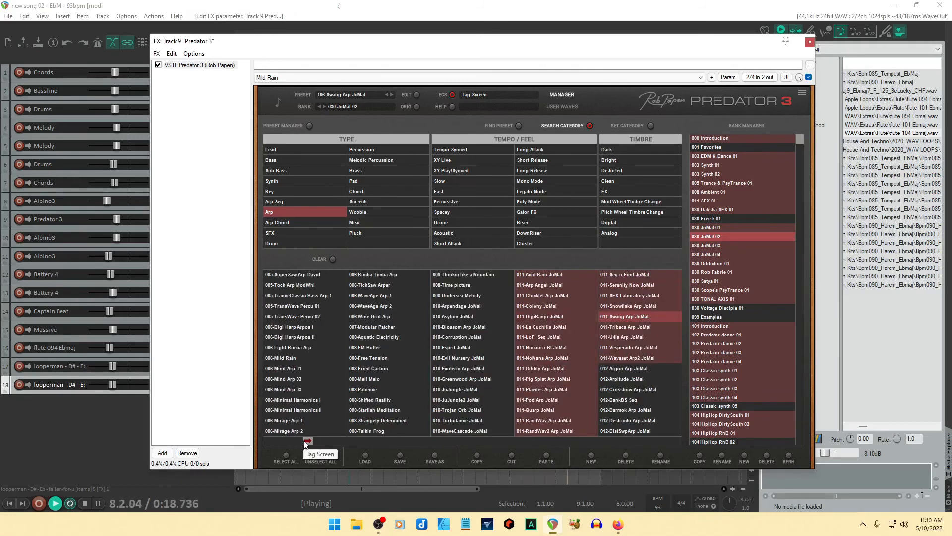
click(285, 390)
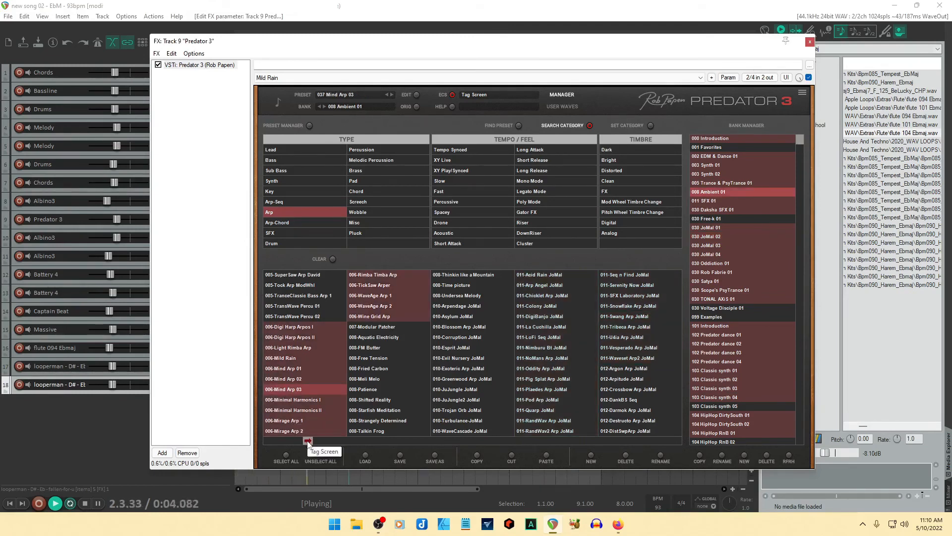
drag(307, 443, 286, 445)
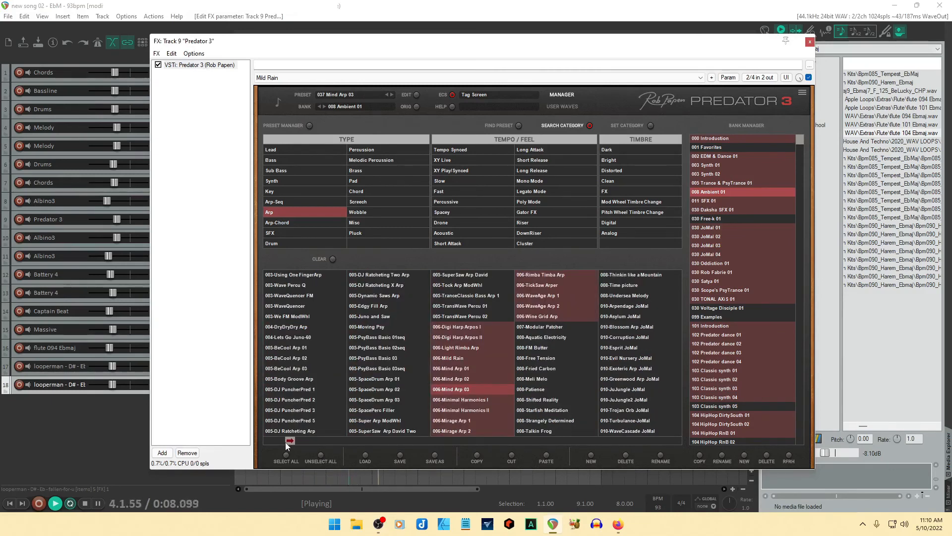
click(810, 42)
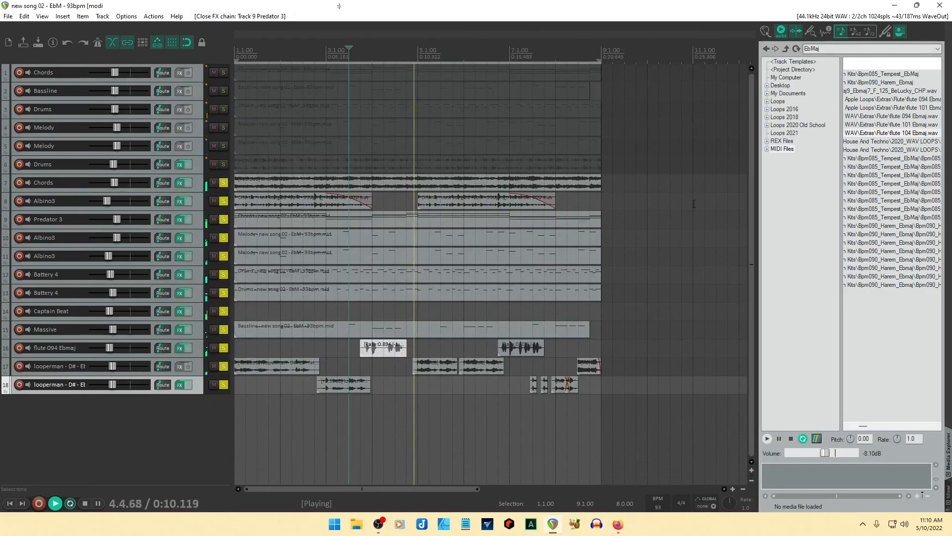
Duplicate Predator 3 track 9 and open the synth on the duplicate, track 10.
right_click(199, 222)
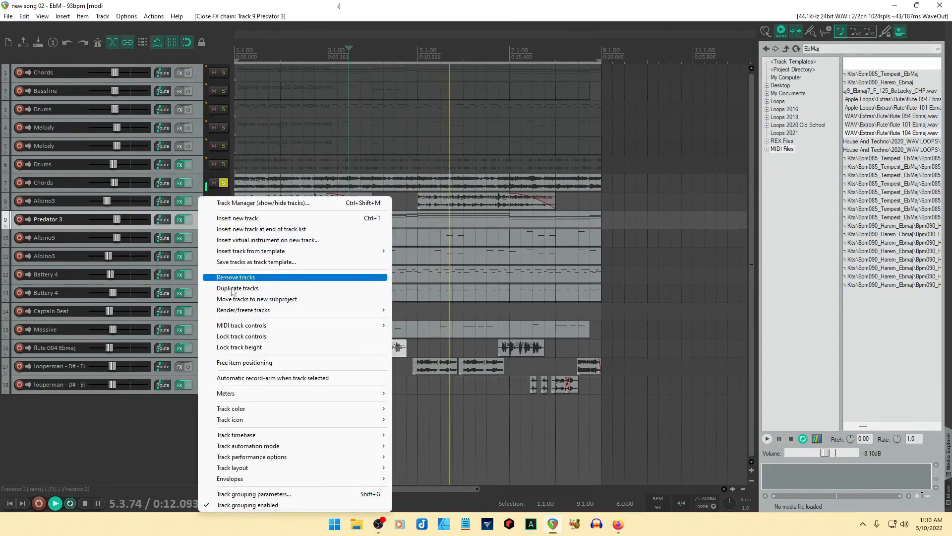
click(246, 289)
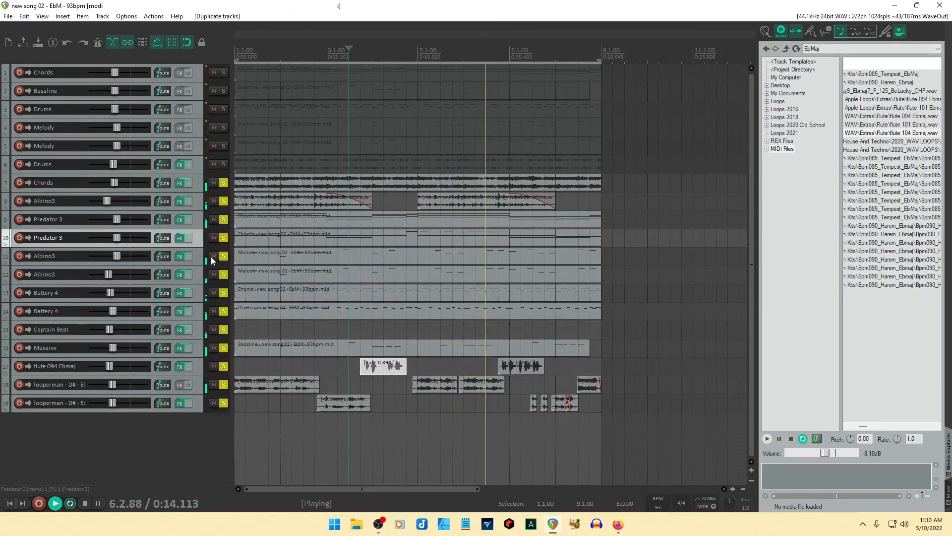
click(180, 238)
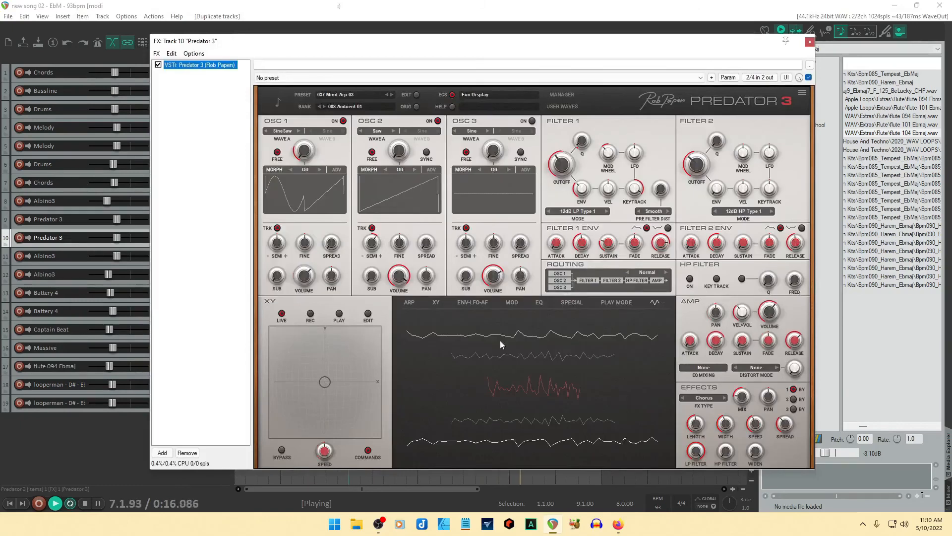
Filter track 10's presets by the Arp type, load Mild Rain from 008 Ambient 01, and close the synth window.
click(562, 94)
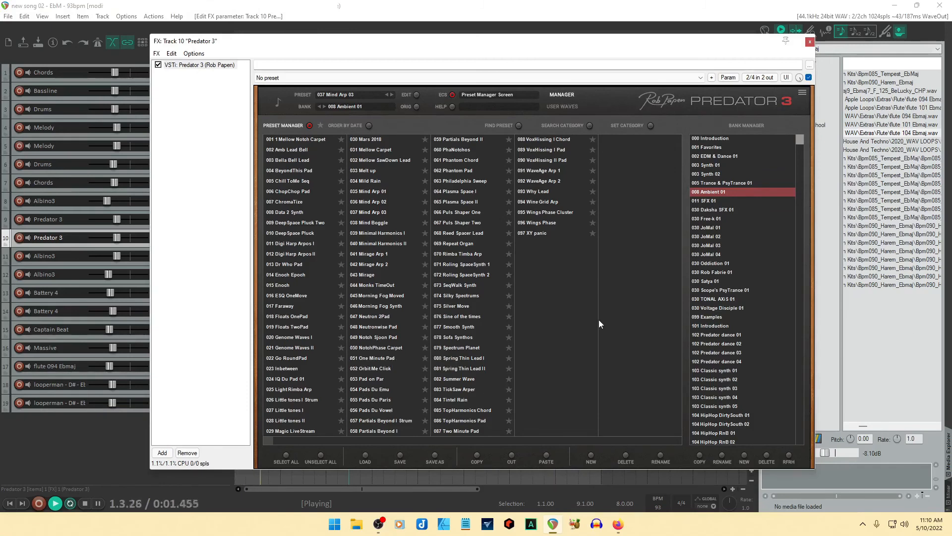
click(590, 126)
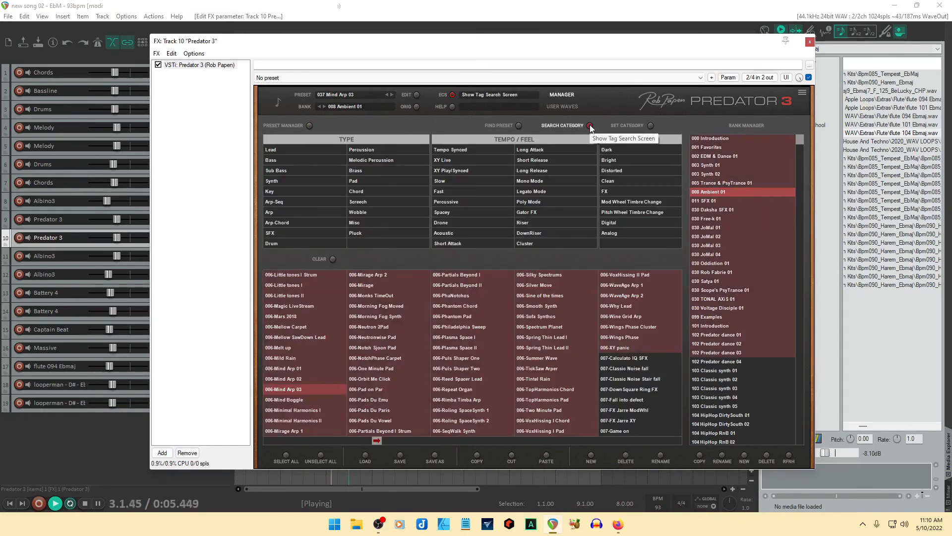
click(270, 213)
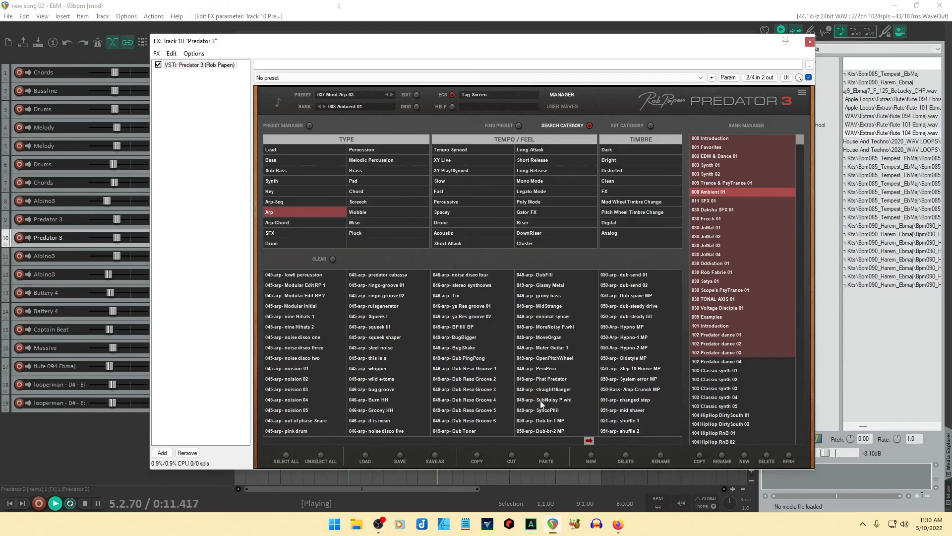
drag(568, 443, 258, 446)
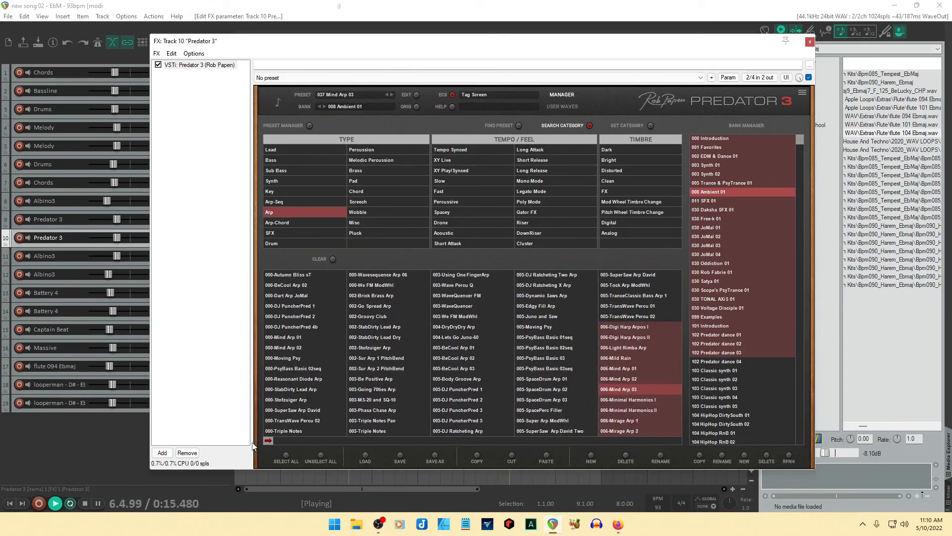
click(623, 359)
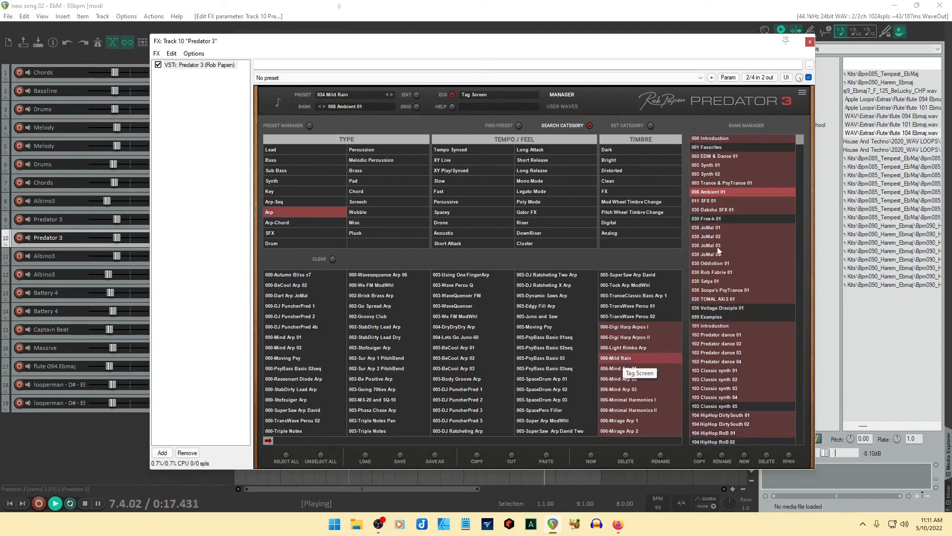
click(810, 42)
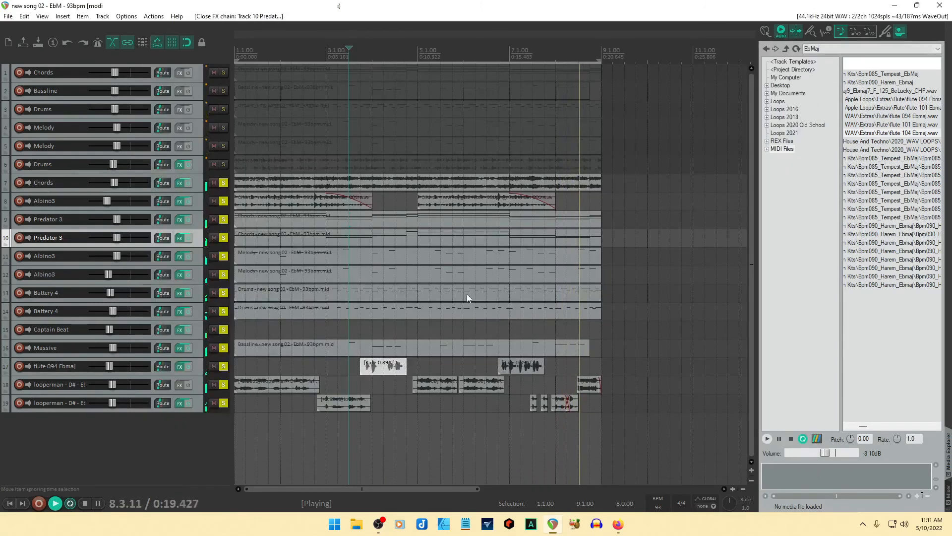
Clear all track solos and solo only the two Predator 3 tracks, 9 and 10.
ctrl+click(224, 220)
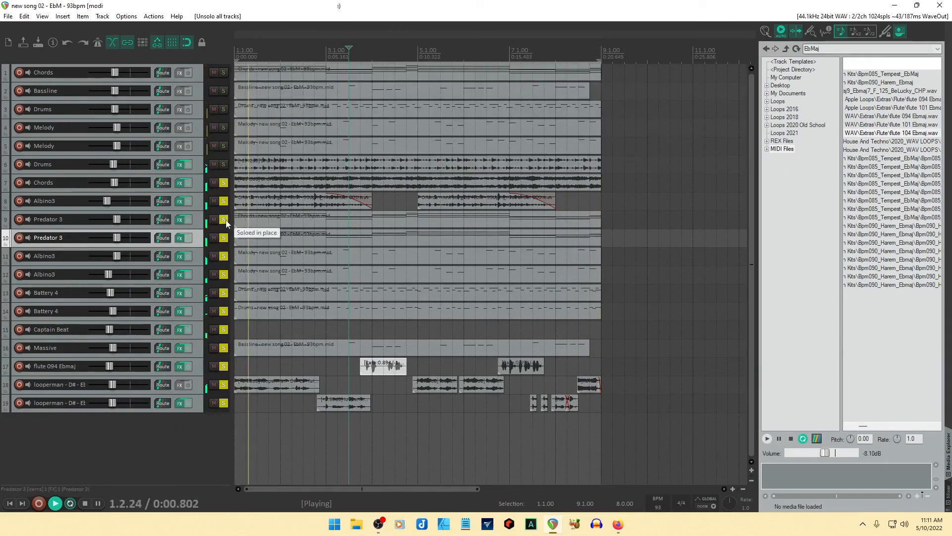
click(224, 237)
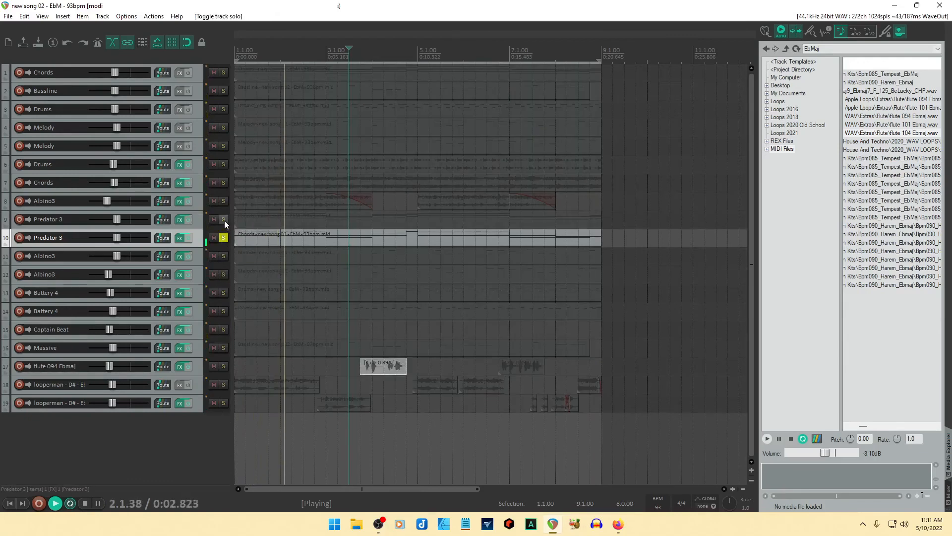
click(224, 220)
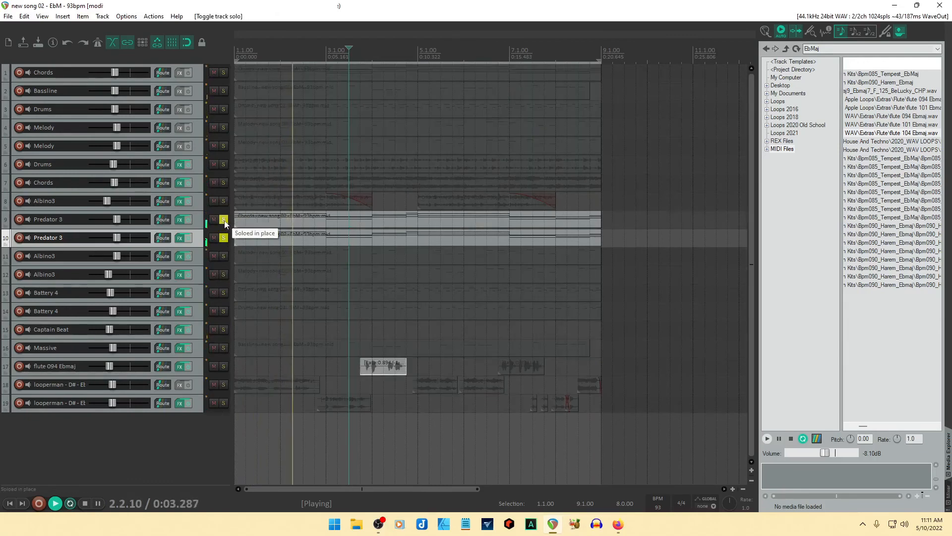
Adjust the panning of the Predator 3 tracks 9 and 10.
click(196, 222)
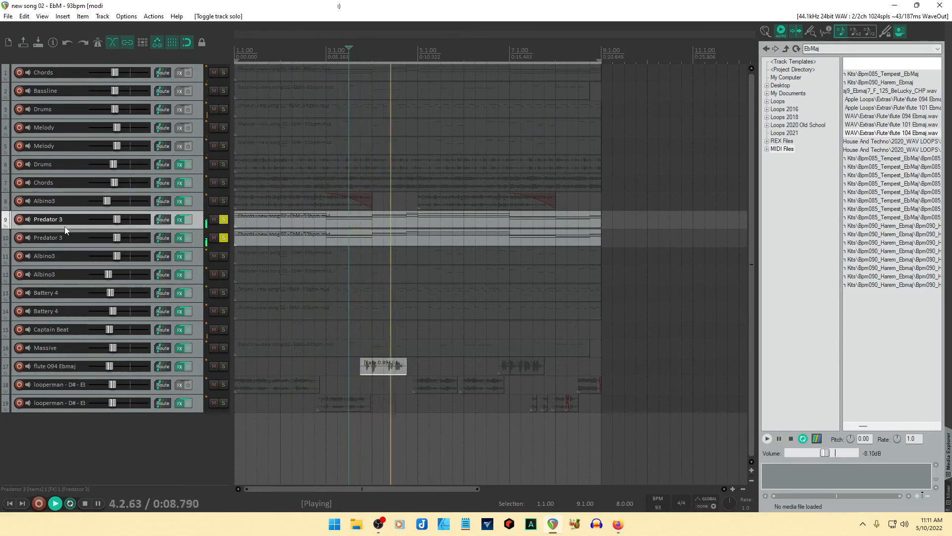
scroll(64, 228, up, 2)
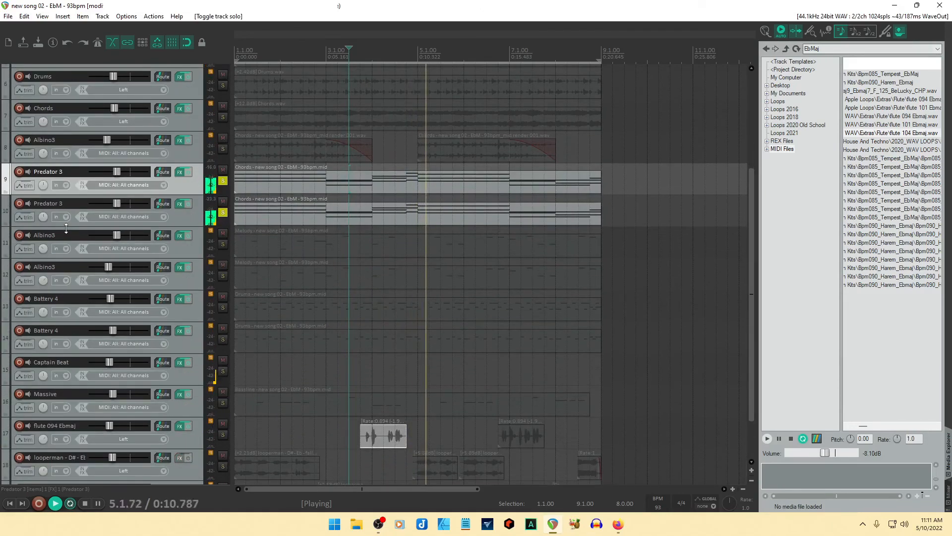
drag(44, 185, 45, 218)
Lower the volumes of both Predator 3 tracks, with track 10 at about -16.5 dB, and readjust their panning.
drag(119, 204, 118, 208)
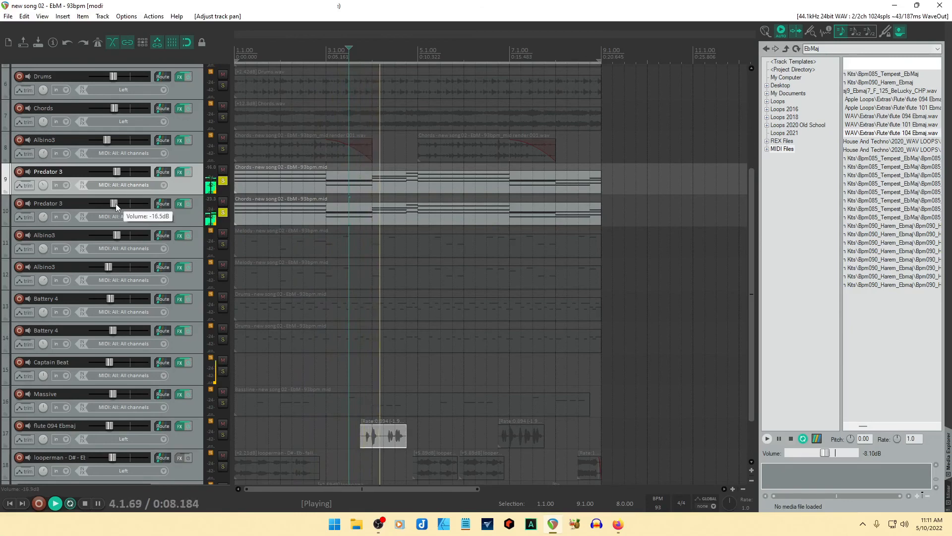
drag(118, 172, 116, 174)
mouse_move(114, 207)
mouse_down()
mouse_move(93, 209)
mouse_move(110, 207)
mouse_up()
drag(184, 219, 187, 179)
drag(43, 187, 42, 216)
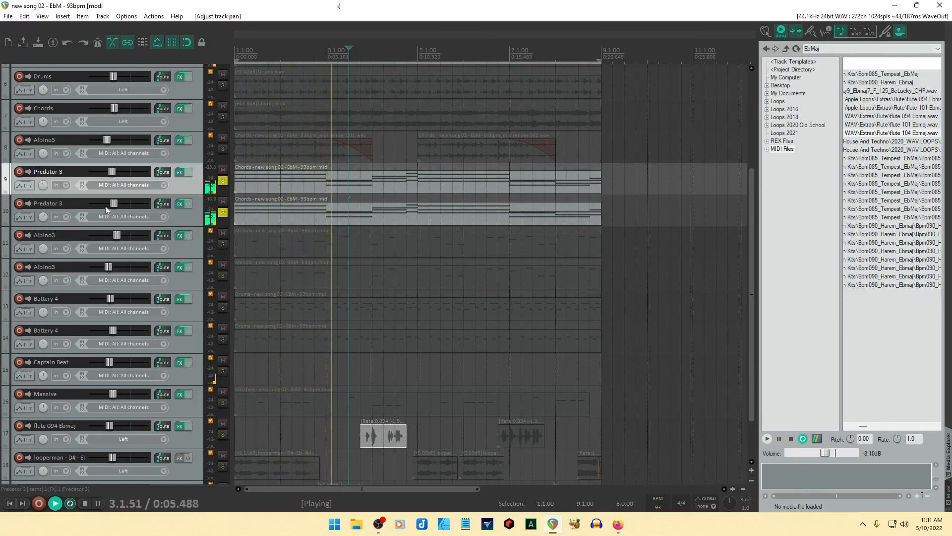
Rebalance the two Predator 3 volumes, bringing track 9 to about -18 dB and track 10 to about -25 dB.
drag(113, 204, 110, 205)
drag(111, 173, 107, 206)
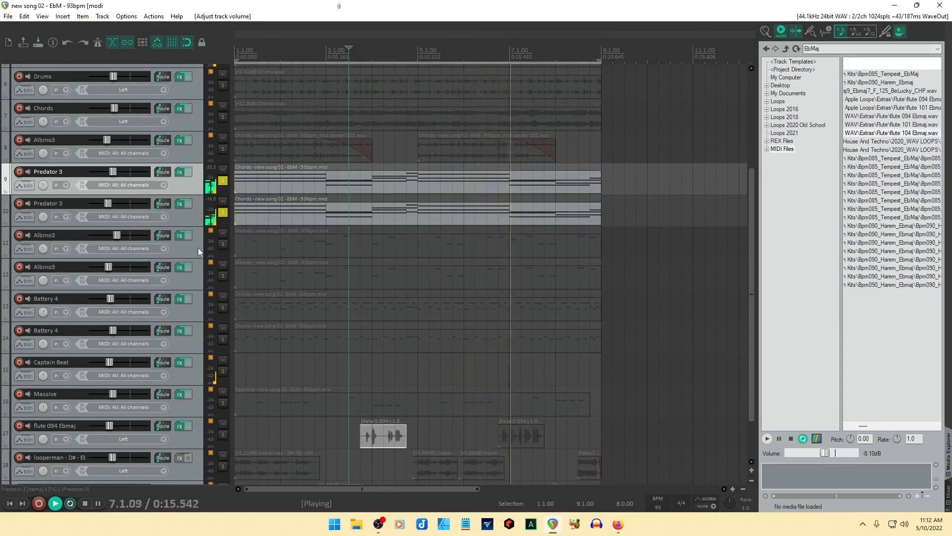
Try soloing Albino3 track 11, and add both Battery 4 tracks and the Massive bassline to the soloed tracks.
click(223, 245)
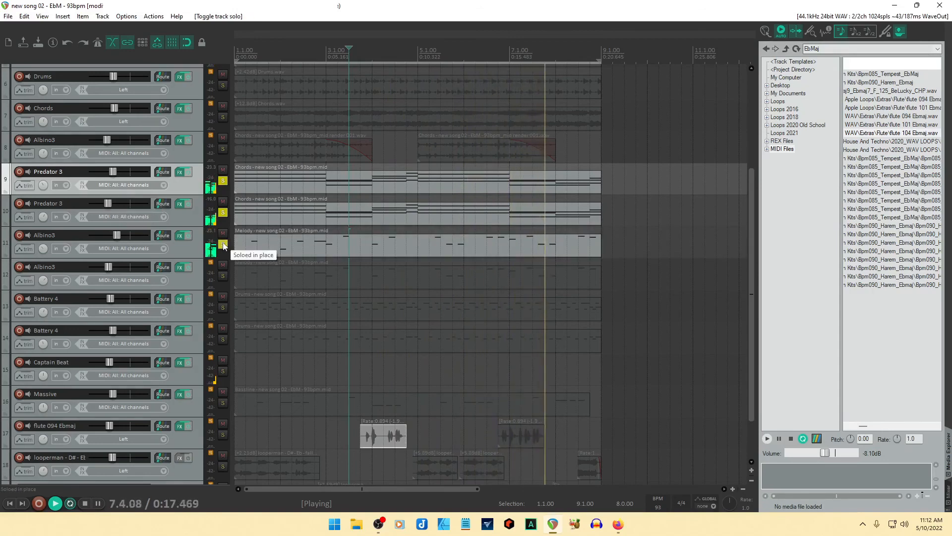
click(223, 244)
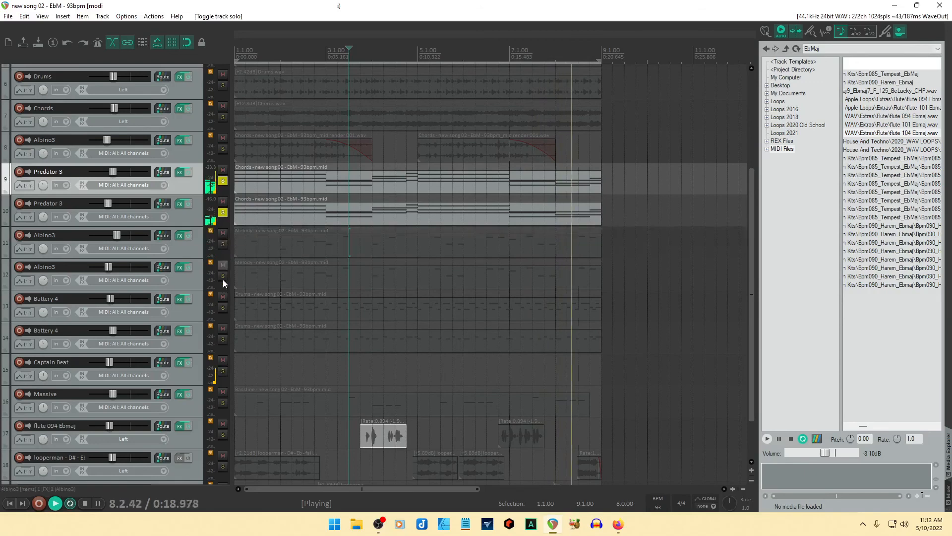
click(224, 307)
click(223, 339)
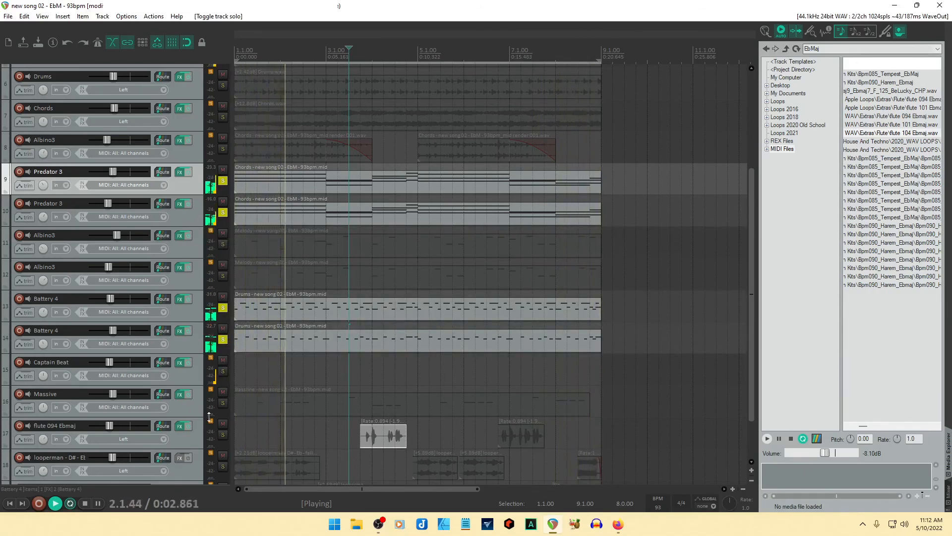
click(224, 403)
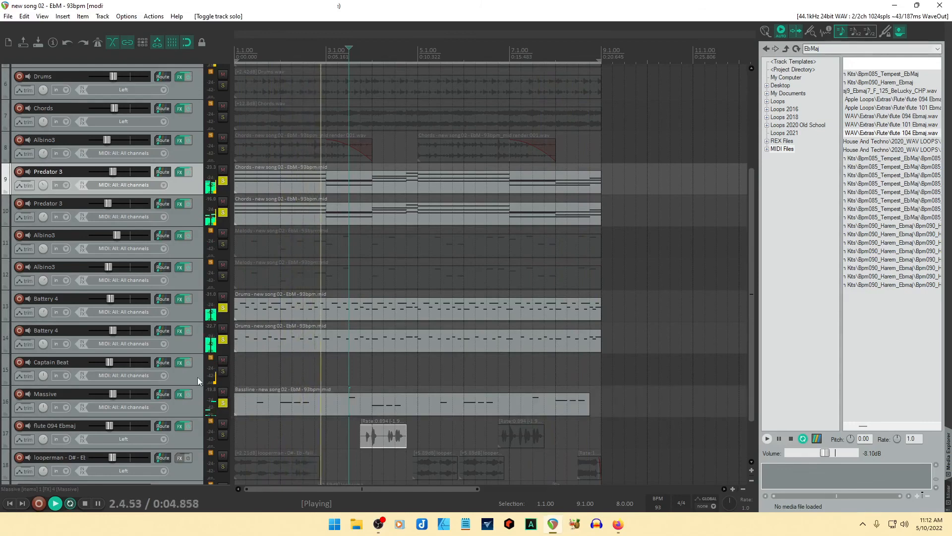
Solo the Captain Beat track and adjust its panning to about 12% right and its volume to about -21.8 dB.
click(223, 373)
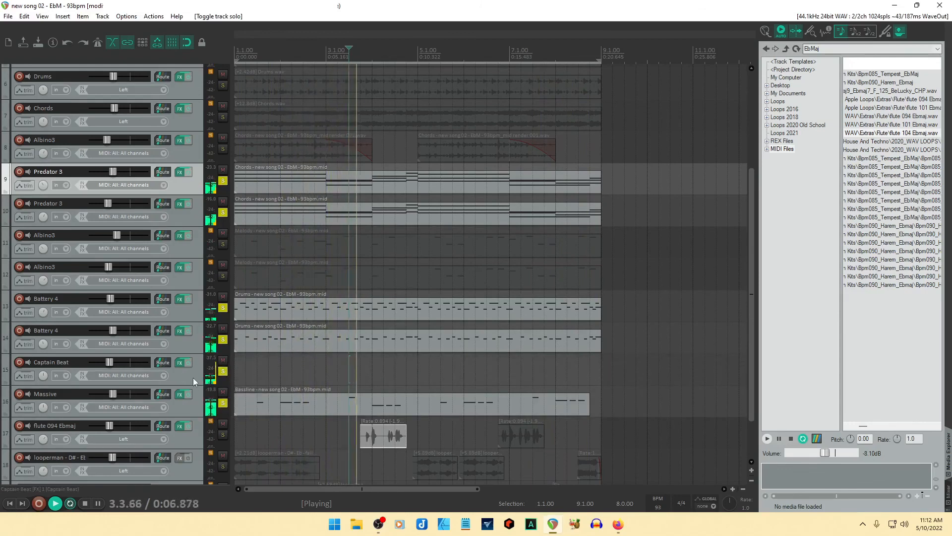
drag(45, 376, 44, 370)
drag(108, 362, 108, 361)
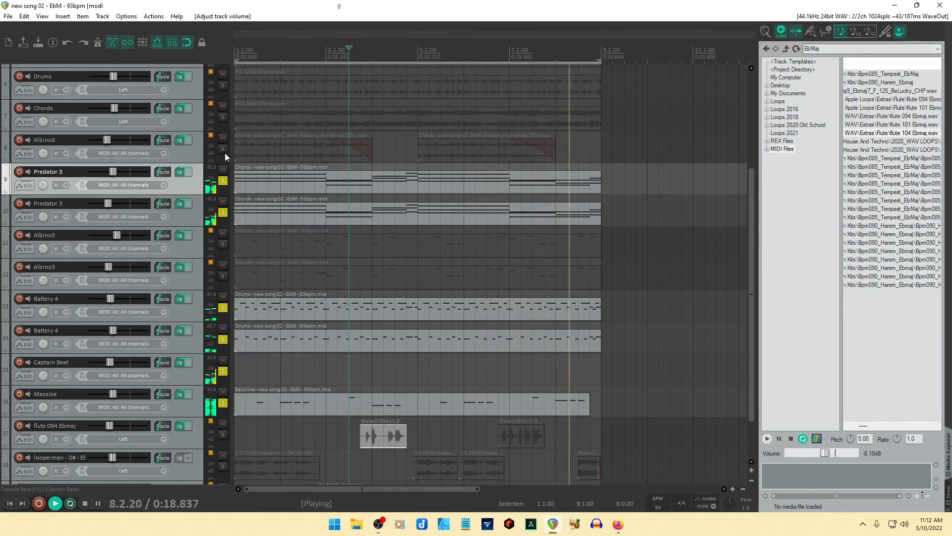
Add Chords track 7, Albino3 track 8 and flute track 17 to the soloed tracks.
click(222, 117)
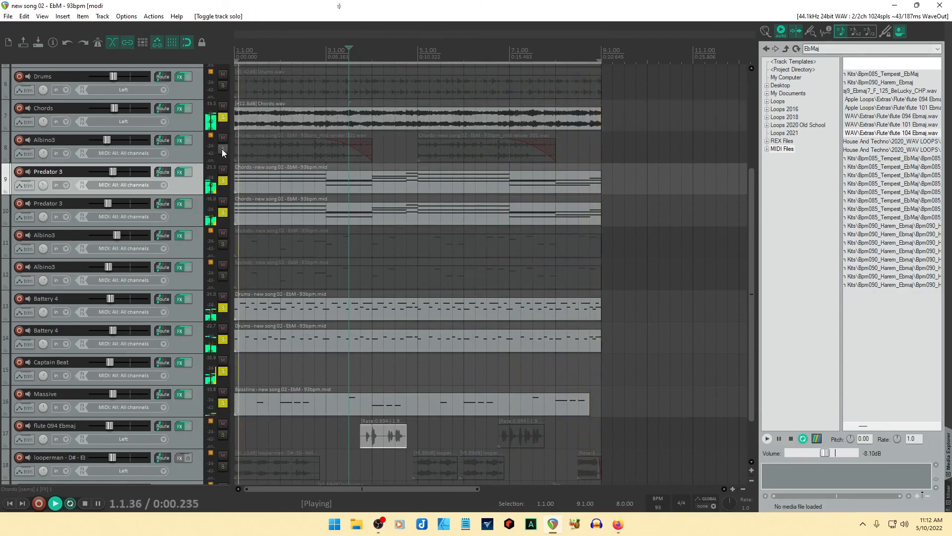
click(223, 148)
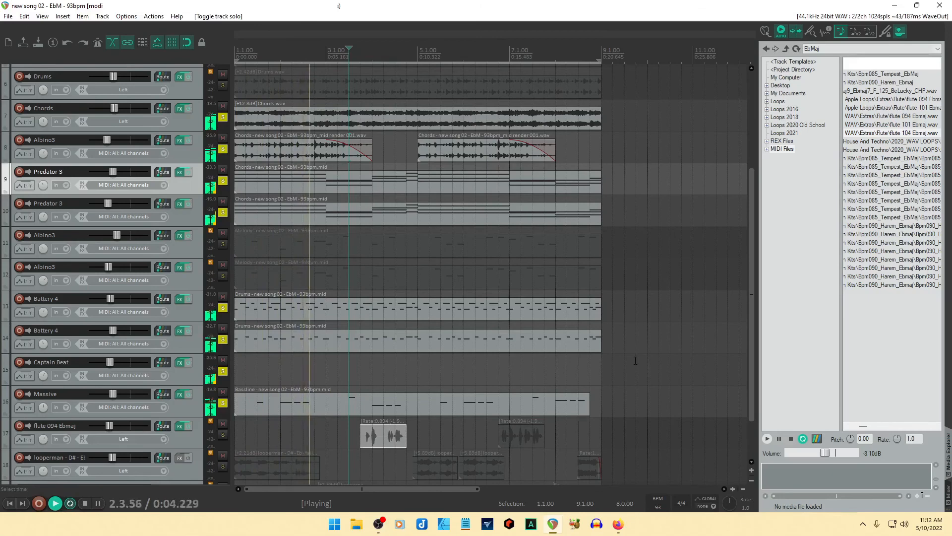
click(222, 435)
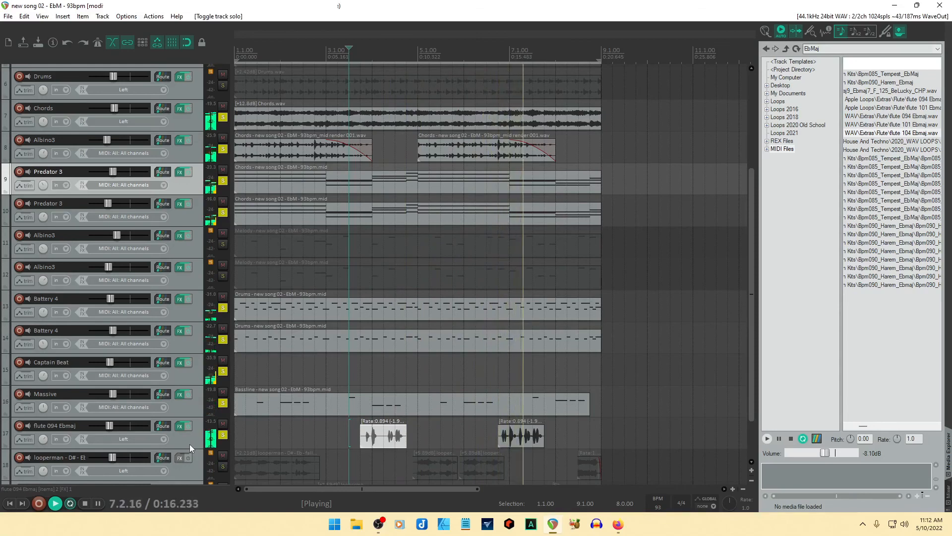
Extend the first flute clip on track 17, split it at 4.2.00, and fit its last phrase directly after the split.
drag(402, 445, 429, 444)
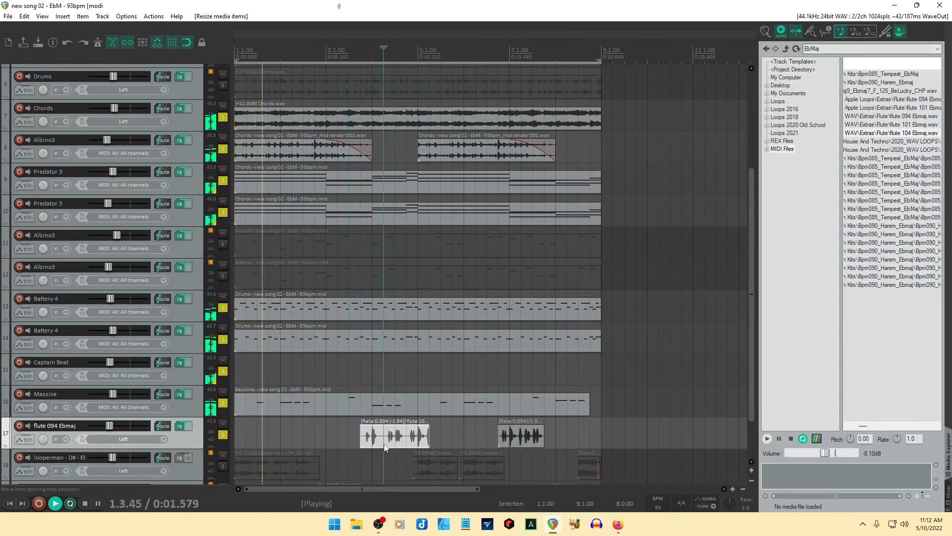
key(s)
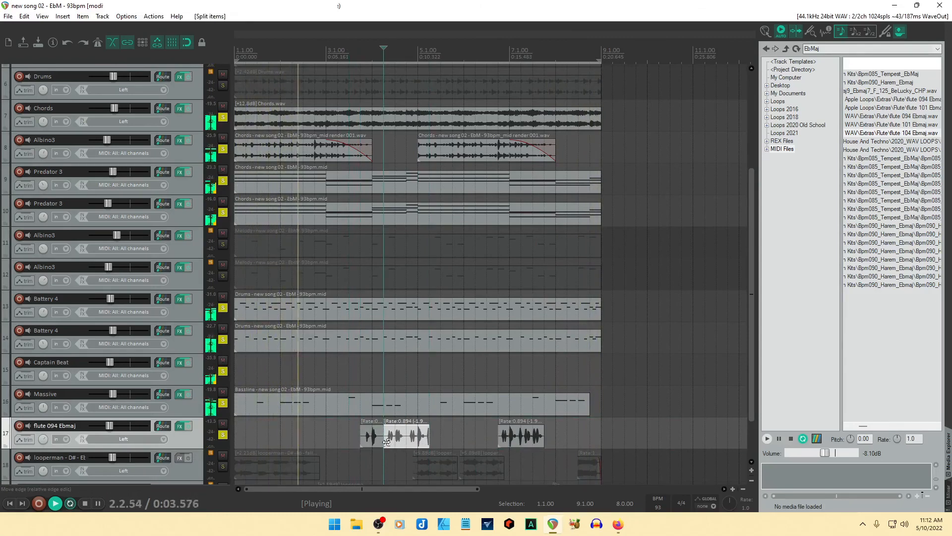
mouse_move(388, 446)
mouse_down()
mouse_move(420, 444)
mouse_move(400, 444)
mouse_up()
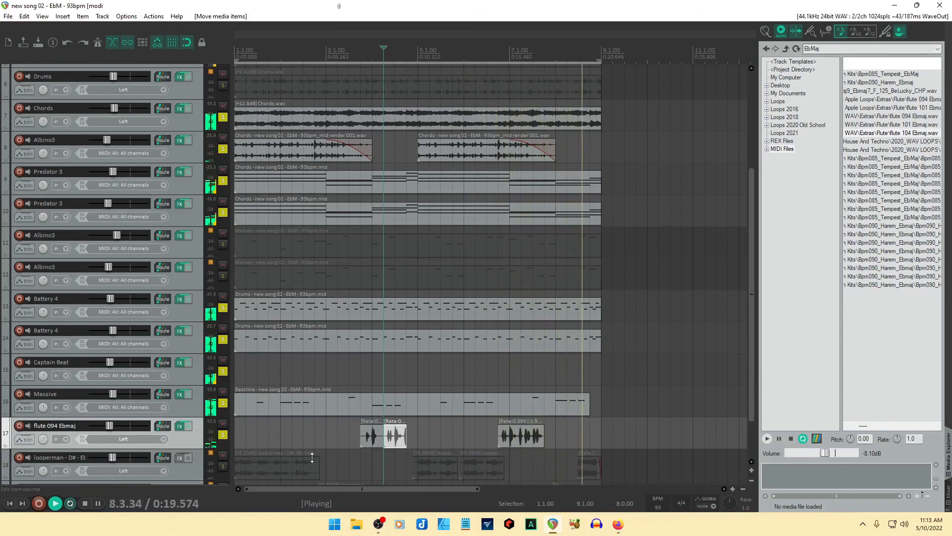
Set the Captain Beat track's volume to -23 dB.
scroll(485, 422, down, 2)
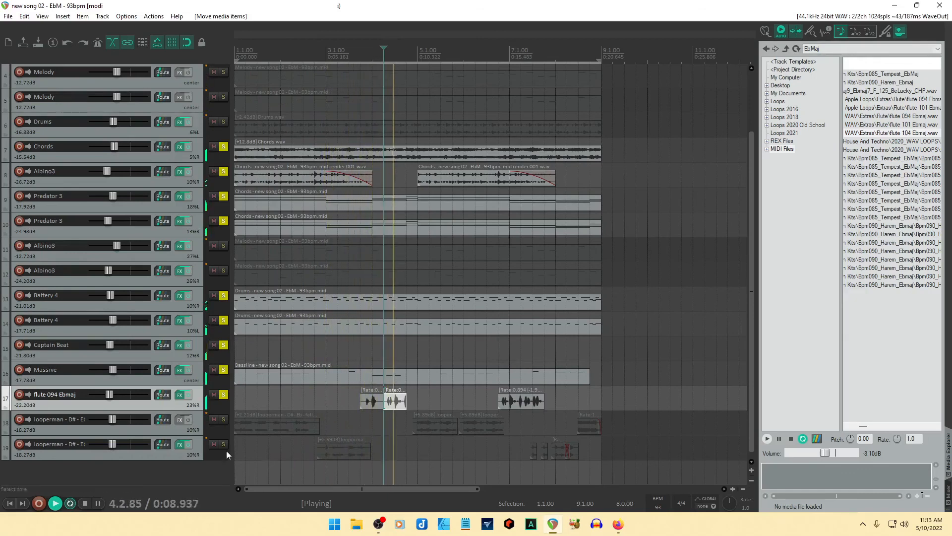
right_click(111, 345)
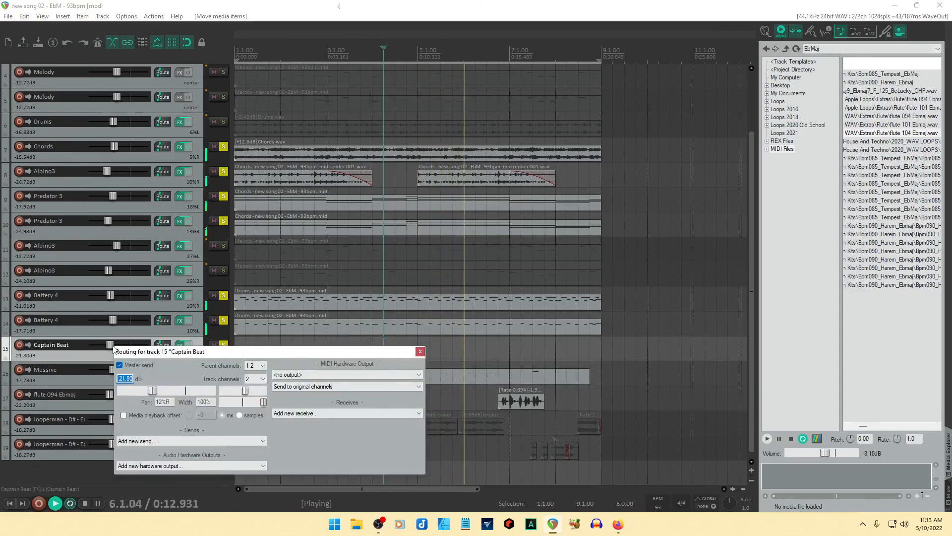
text(-23)
key(Return)
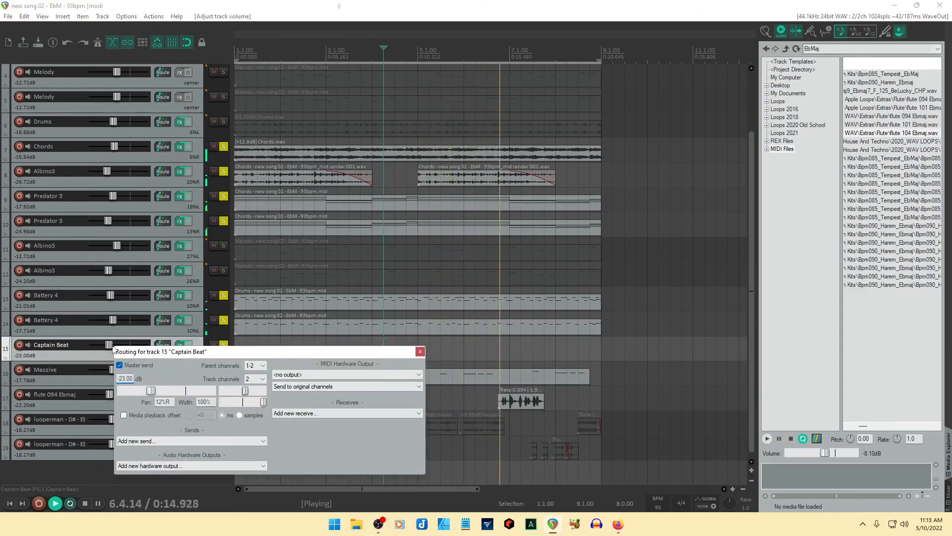
click(420, 352)
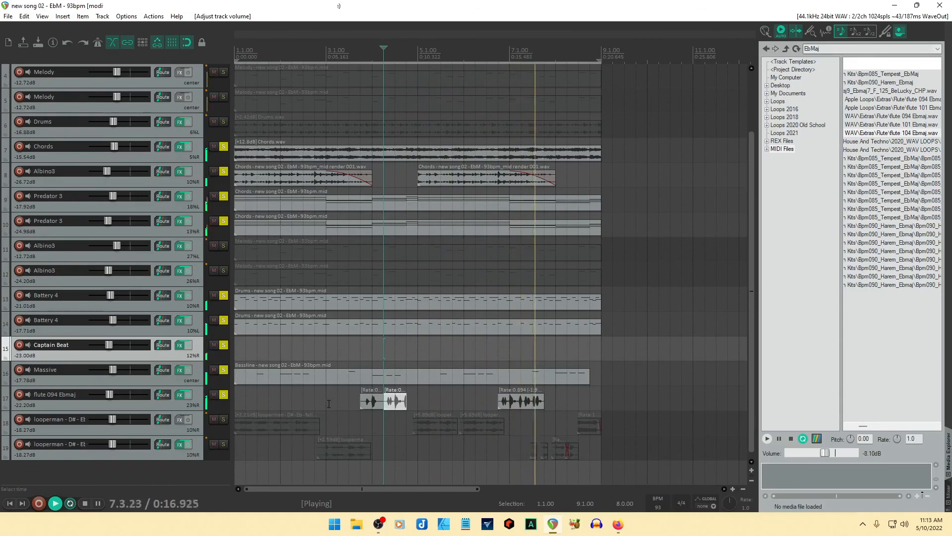
Solo both looperman tracks, 18 and 19, set their volumes together to -15 dB, and stop playback.
click(223, 419)
click(225, 444)
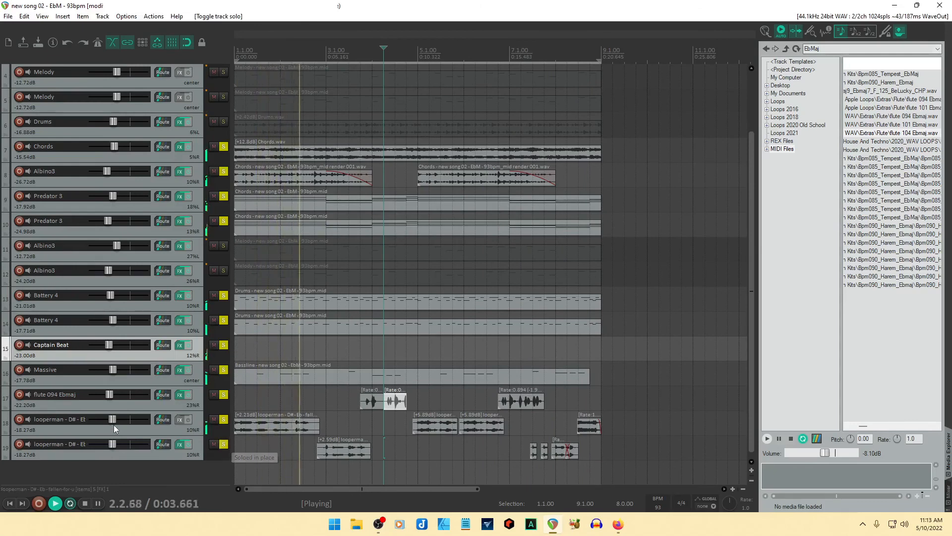
click(158, 428)
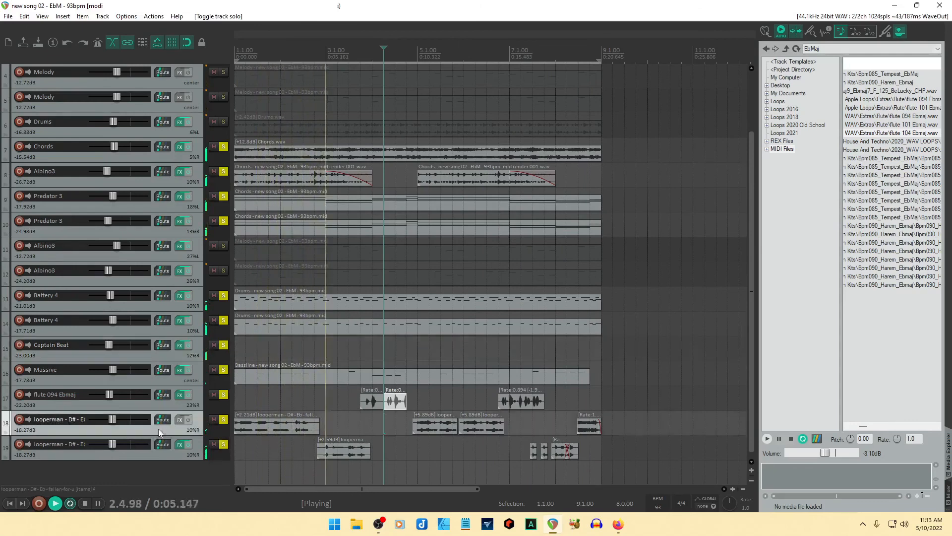
ctrl+click(152, 454)
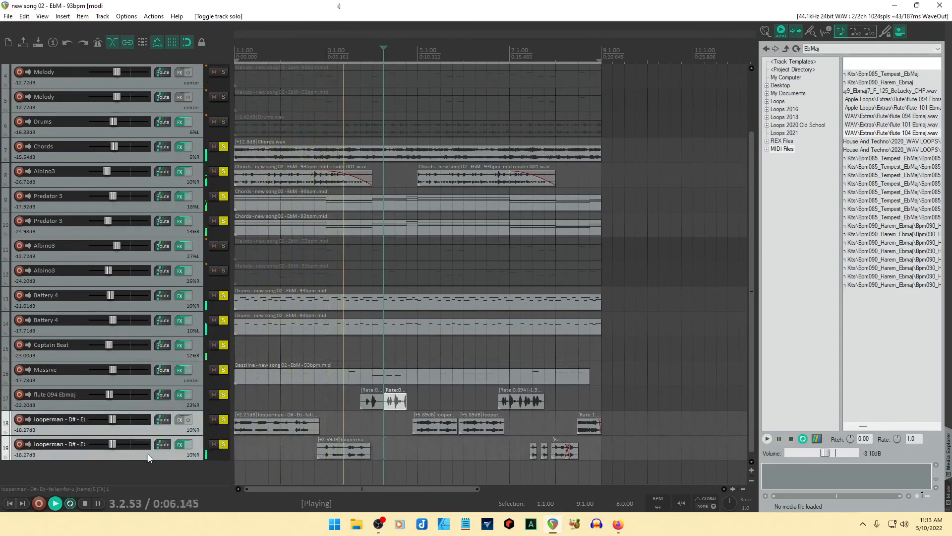
right_click(113, 445)
text(-15)
key(Return)
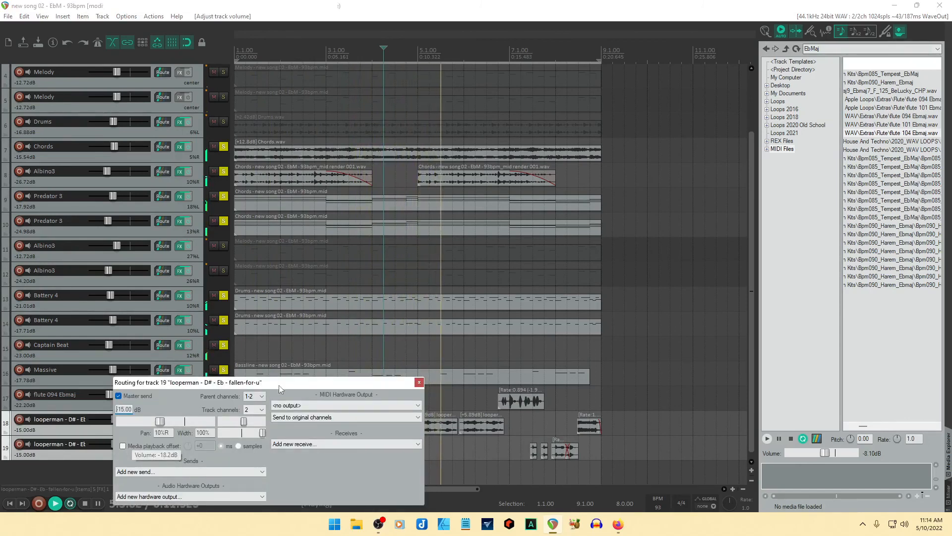
click(419, 382)
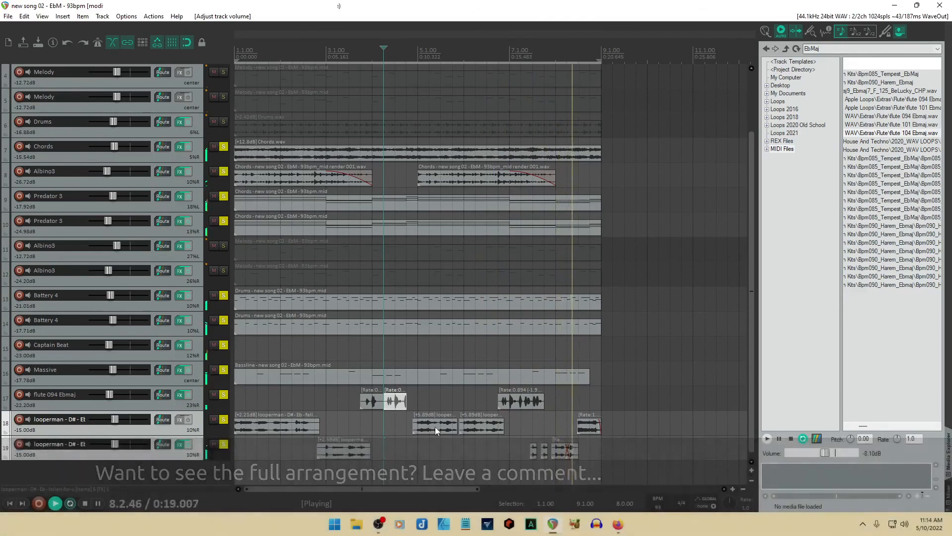
key(space)
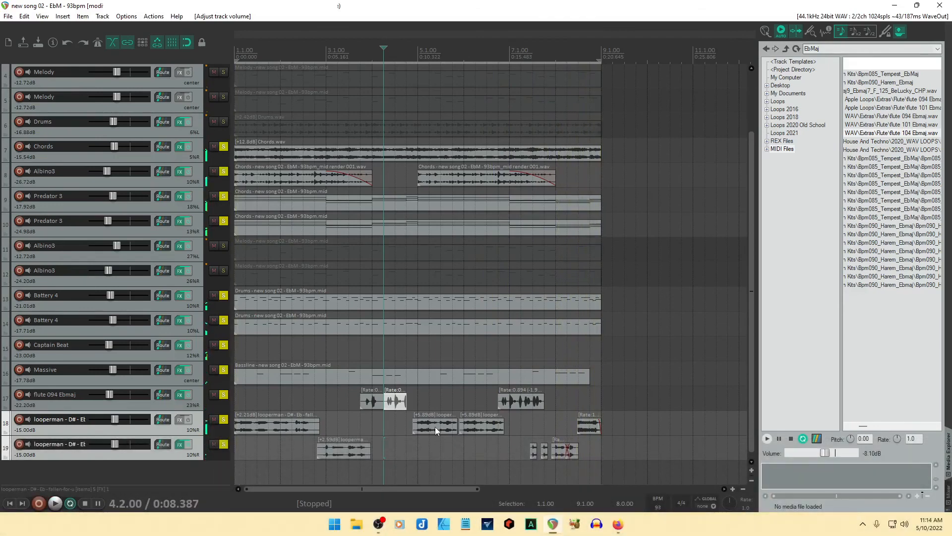